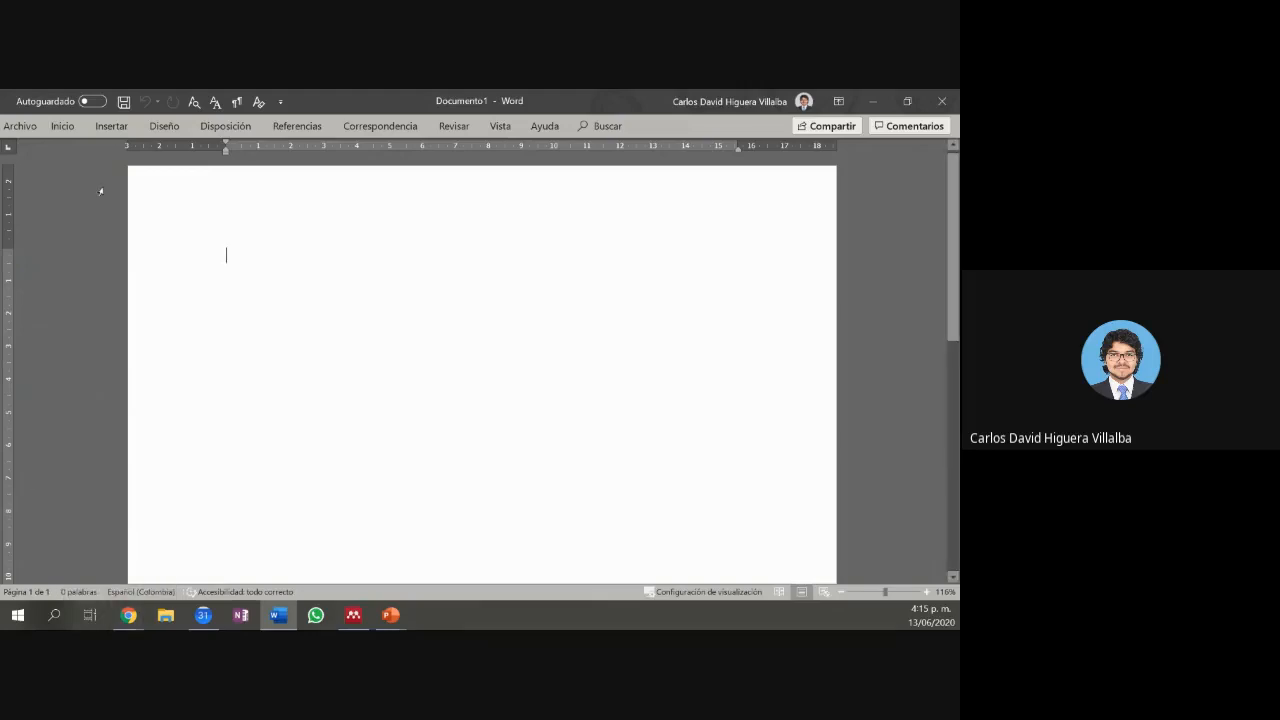
Step: Open Administrador de fuentes from the Referencias tab to see stored sources with APA previews
{"action": "left_click", "coordinate": [296, 128]}
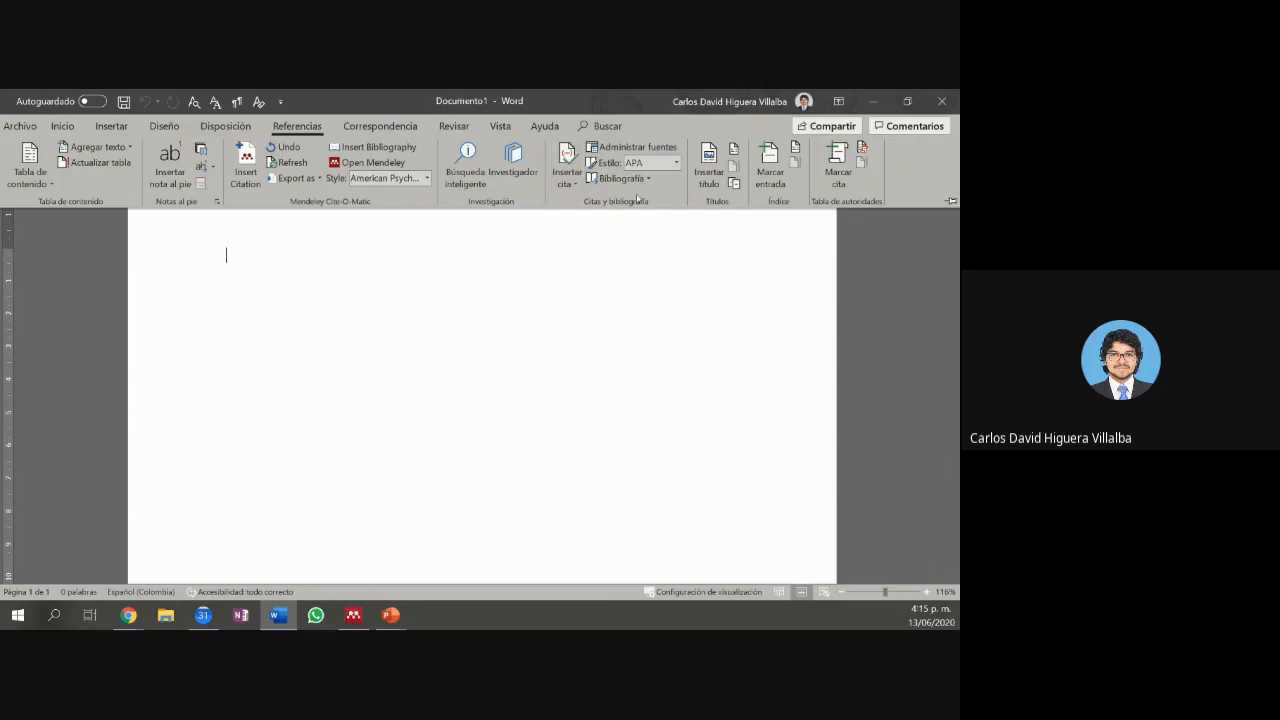
{"action": "left_click", "coordinate": [668, 155]}
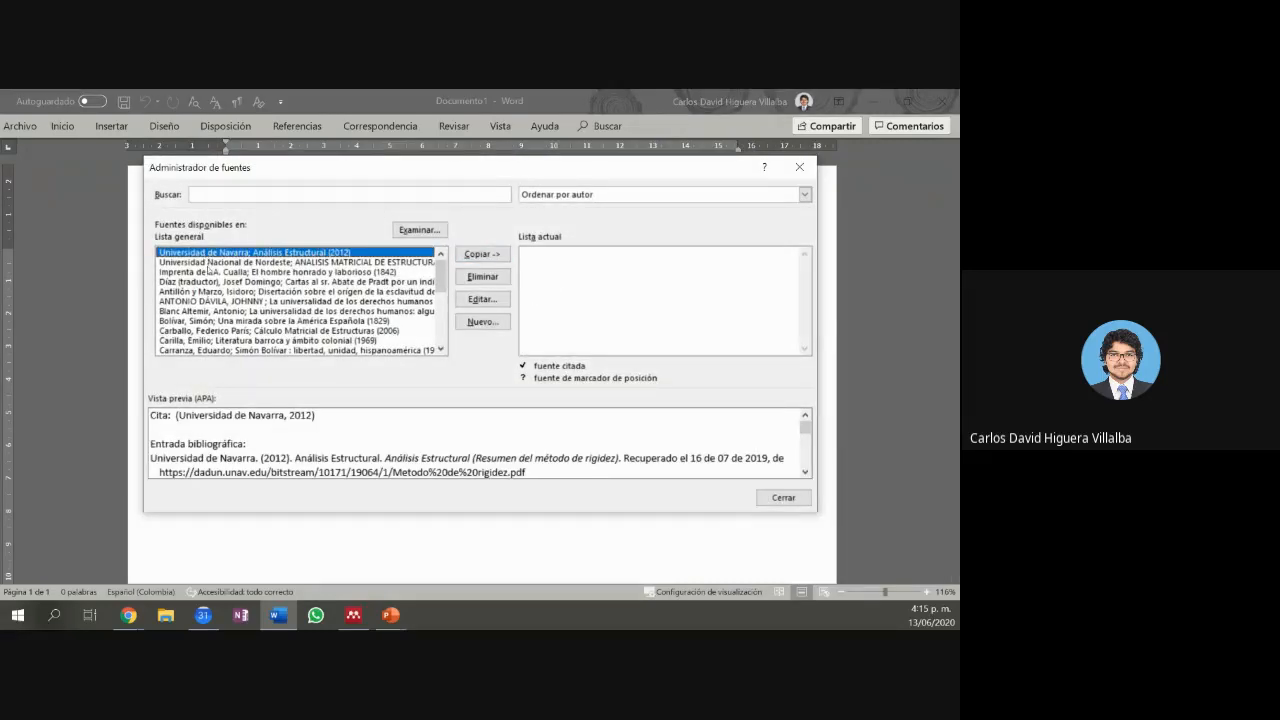
Step: Preview the citations of the Blanc Altemir and Carballo sources in the master list
{"action": "left_click", "coordinate": [212, 311]}
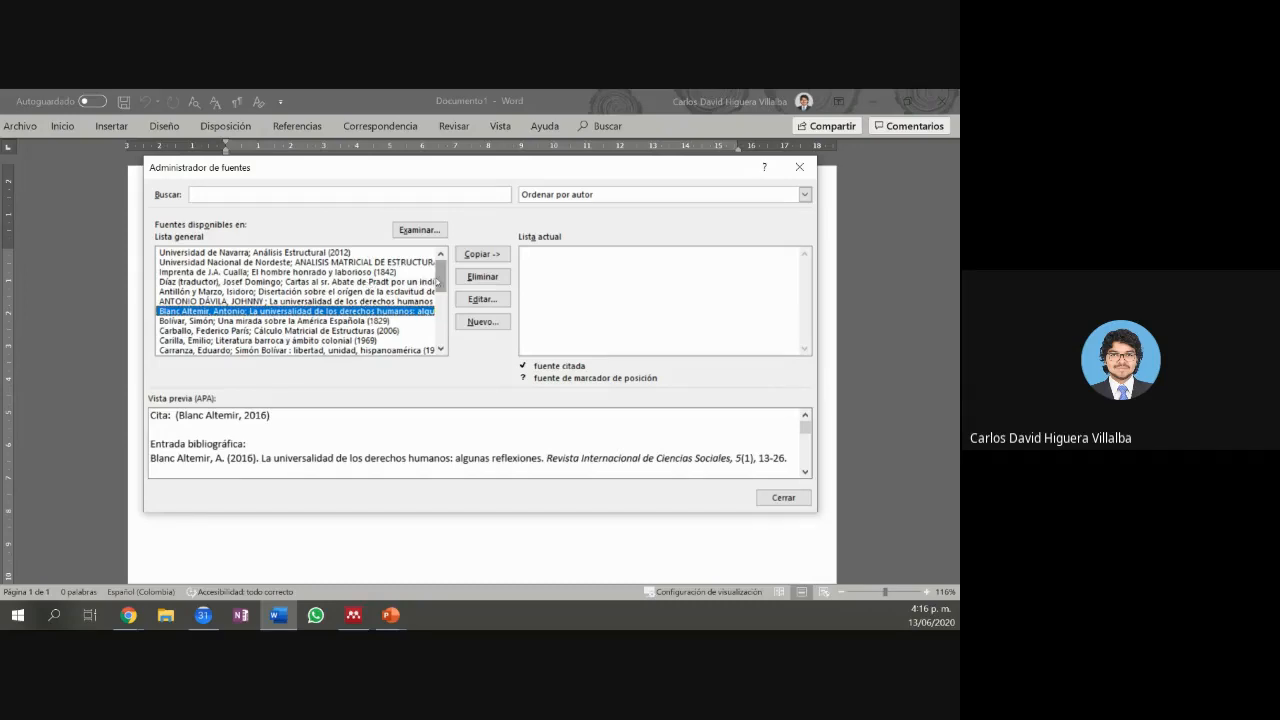
{"action": "left_click_drag", "start_coordinate": [441, 281], "coordinate": [441, 296]}
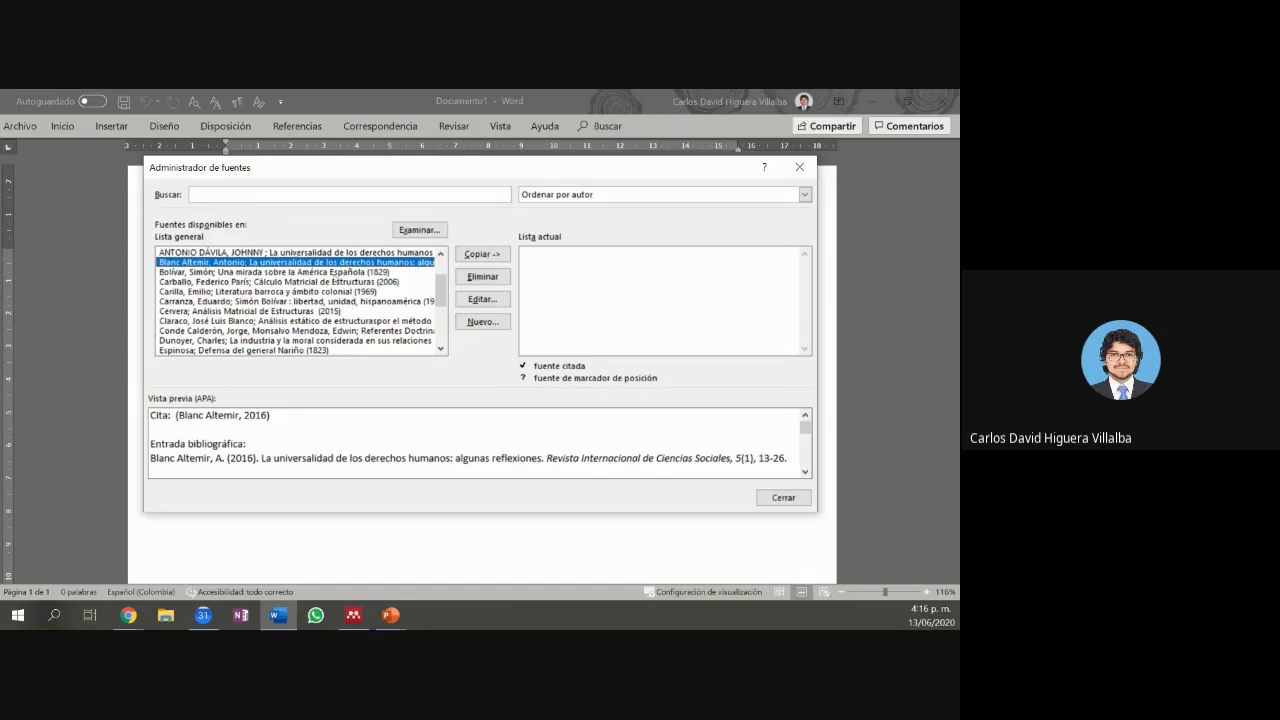
{"action": "left_click", "coordinate": [365, 283]}
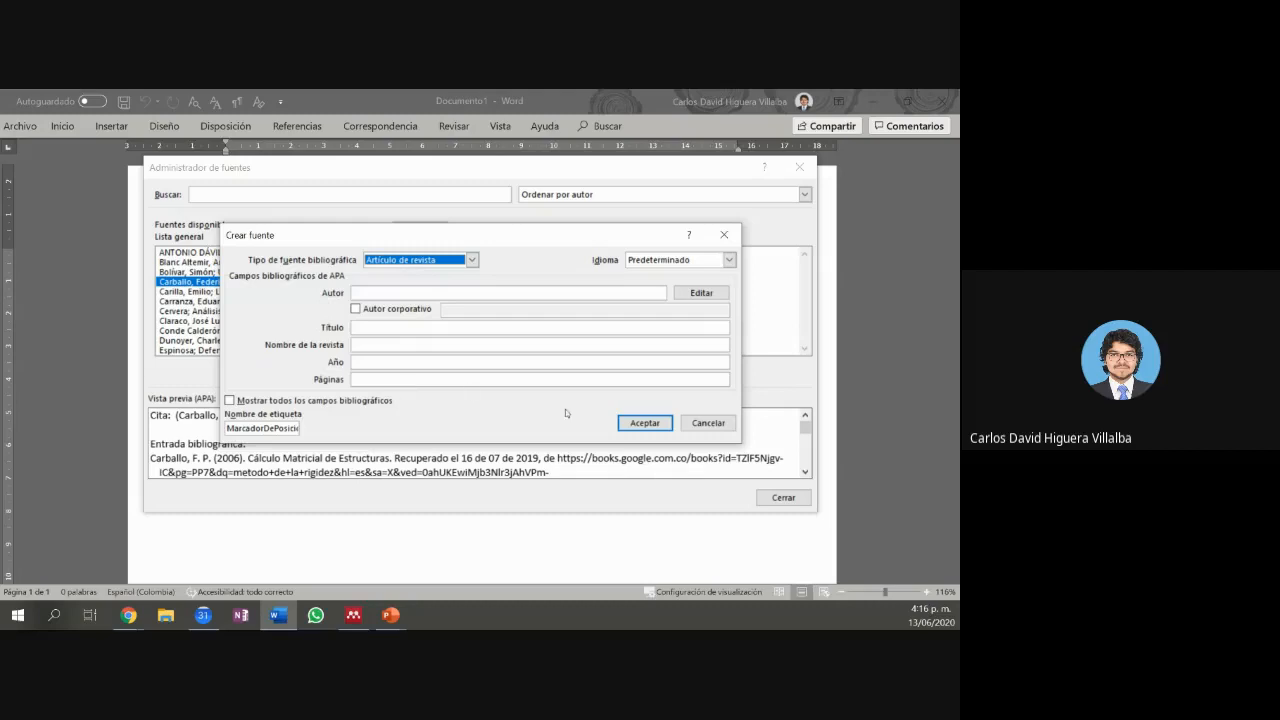
Step: Accept the empty placeholder source, copy Carballo 2006 into Lista actual, and open it for editing
{"action": "left_click", "coordinate": [619, 423]}
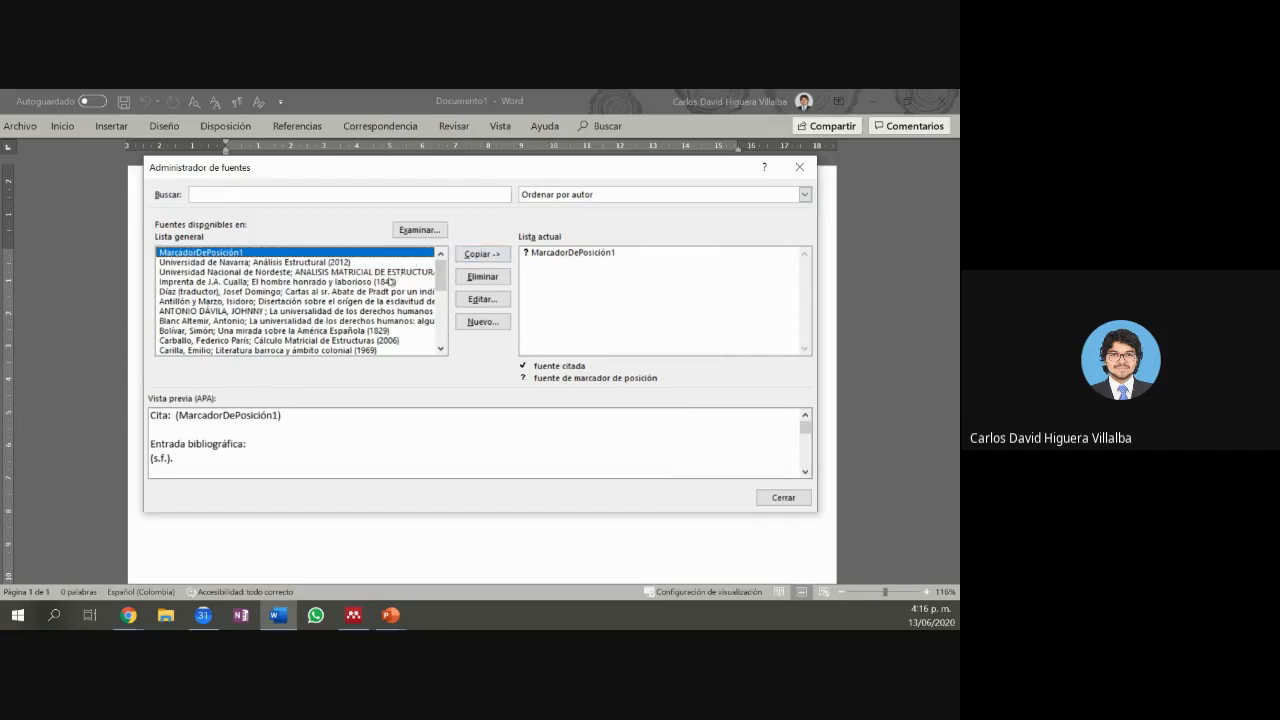
{"action": "left_click", "coordinate": [385, 283]}
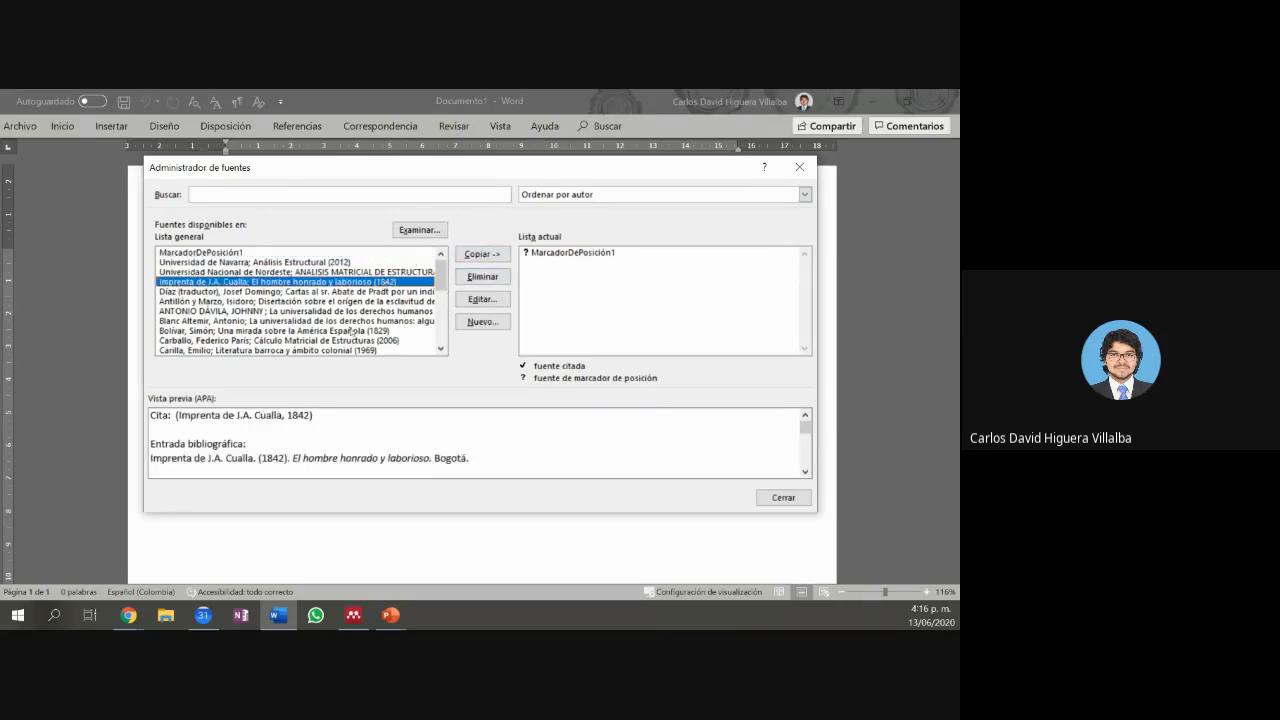
{"action": "left_click", "coordinate": [358, 341]}
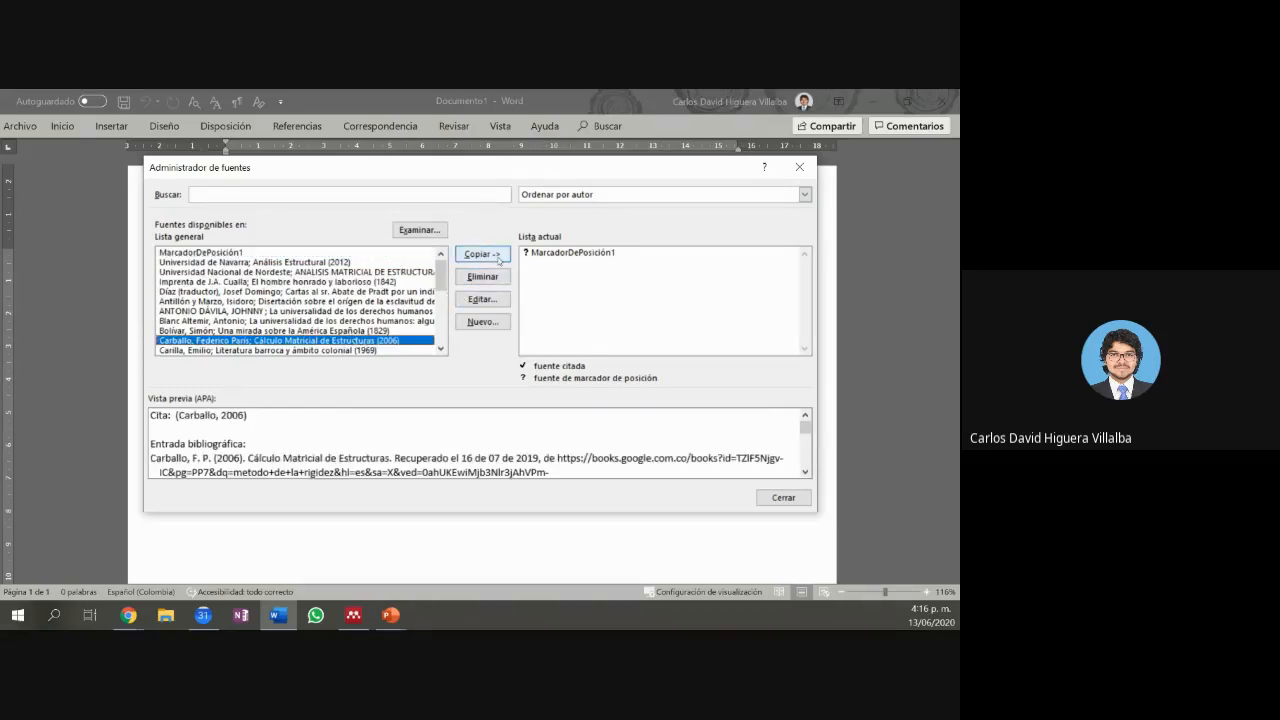
{"action": "left_click", "coordinate": [499, 257]}
{"action": "left_click", "coordinate": [574, 263]}
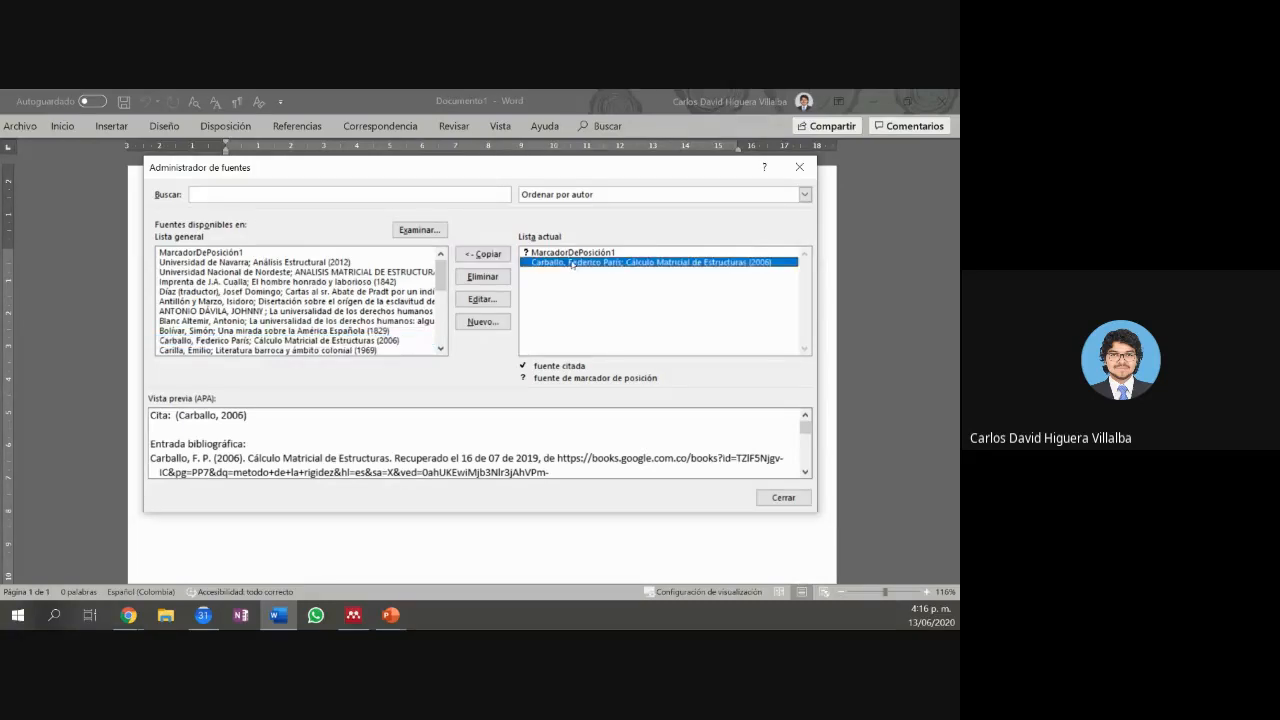
{"action": "left_click", "coordinate": [482, 299]}
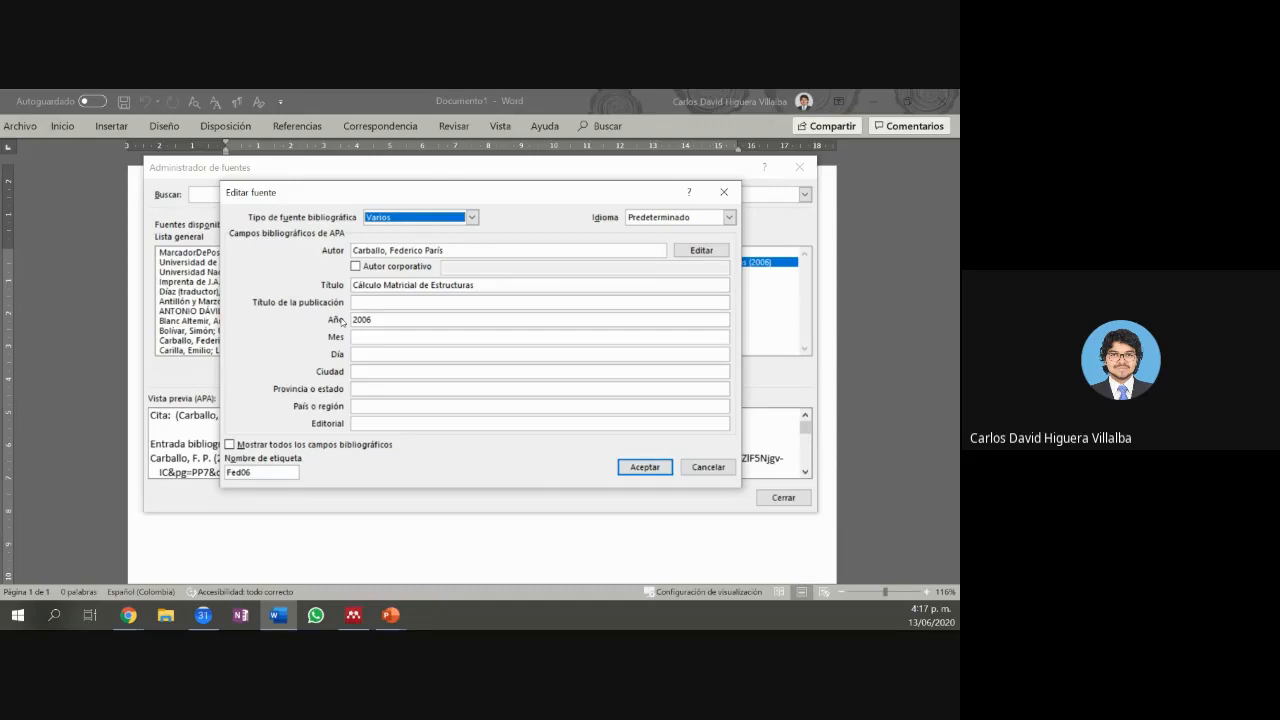
Step: Cancel the Carballo source edits and close Administrador de fuentes
{"action": "left_click", "coordinate": [708, 467]}
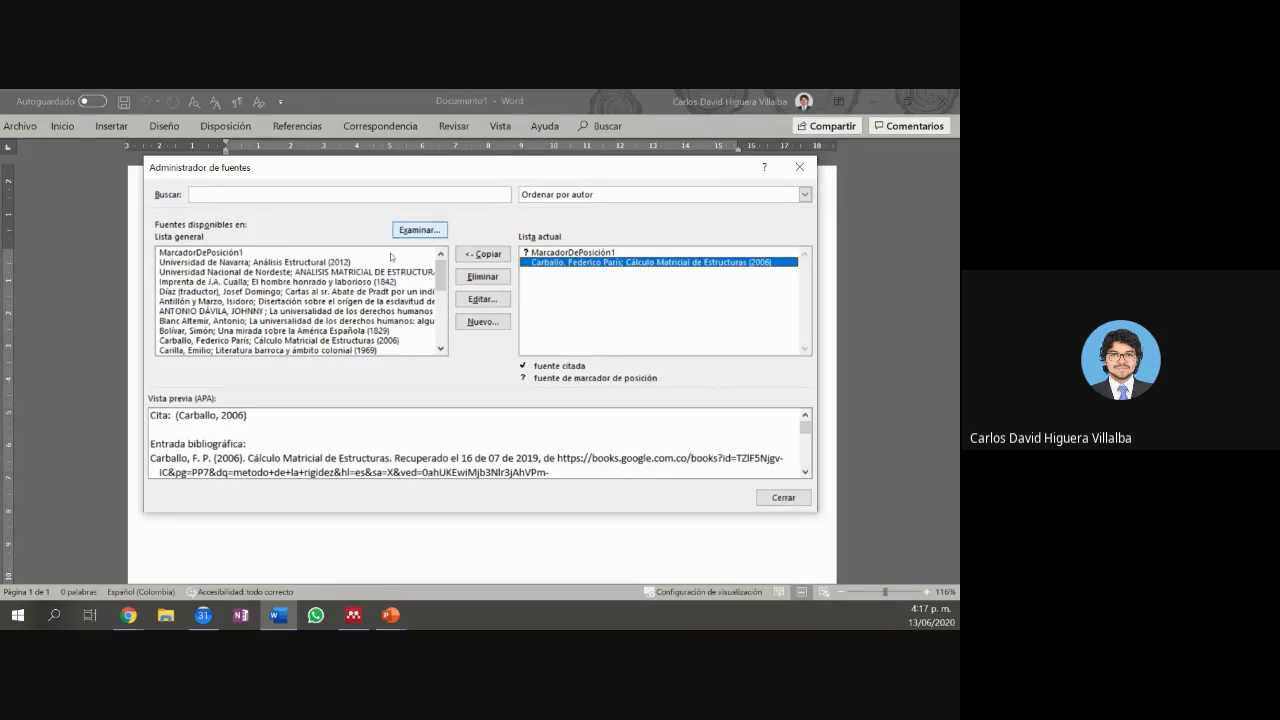
{"action": "left_click", "coordinate": [770, 497]}
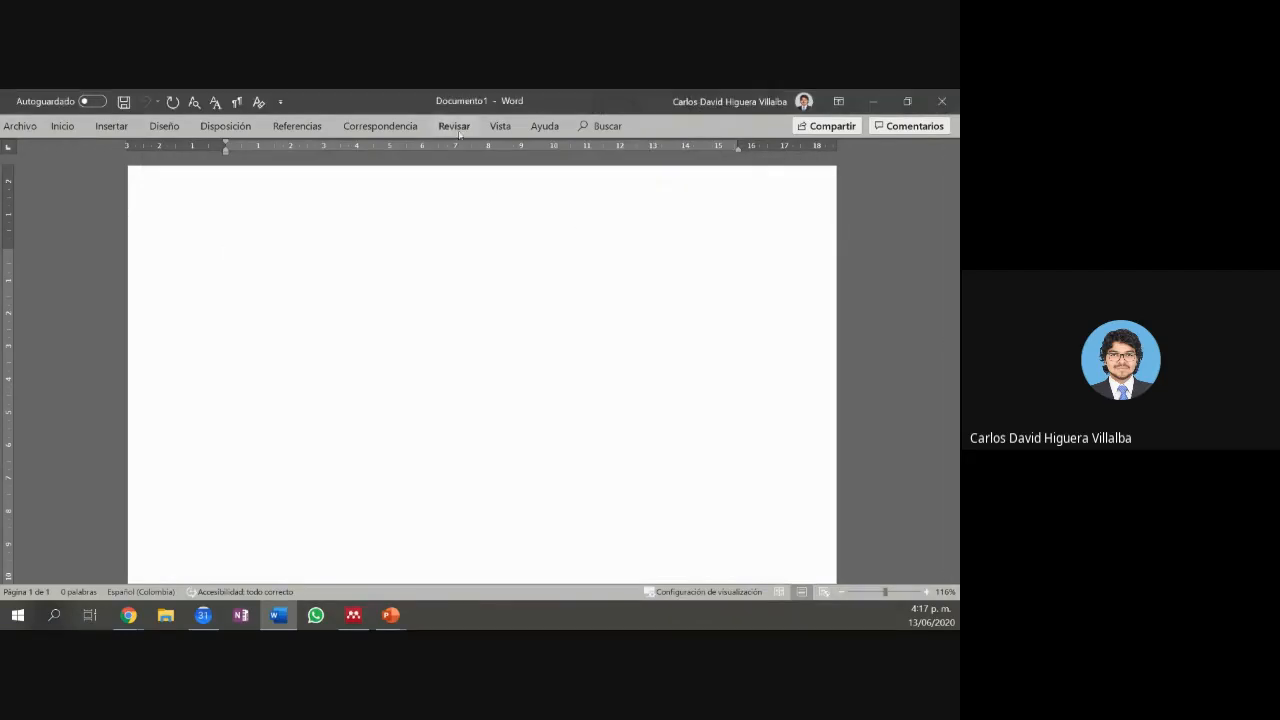
Step: Browse the citation style list on the Referencias tab, leaving APA selected
{"action": "left_click", "coordinate": [388, 126]}
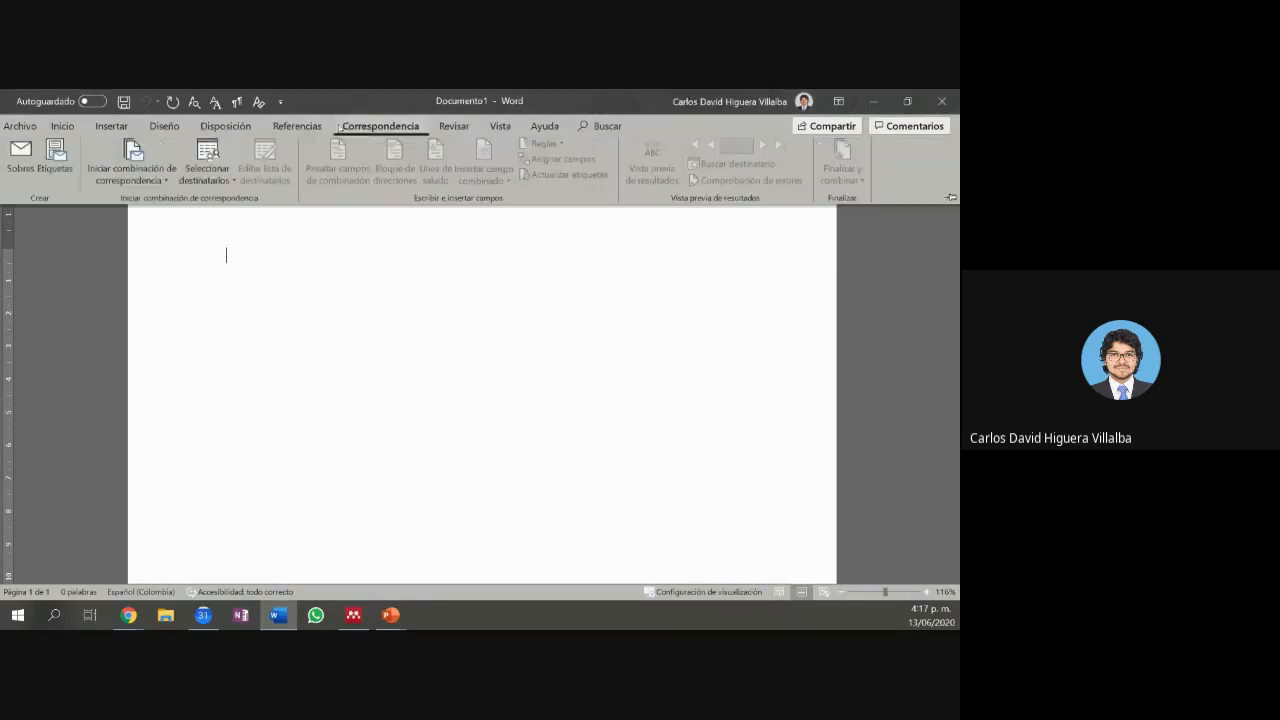
{"action": "left_click", "coordinate": [297, 126]}
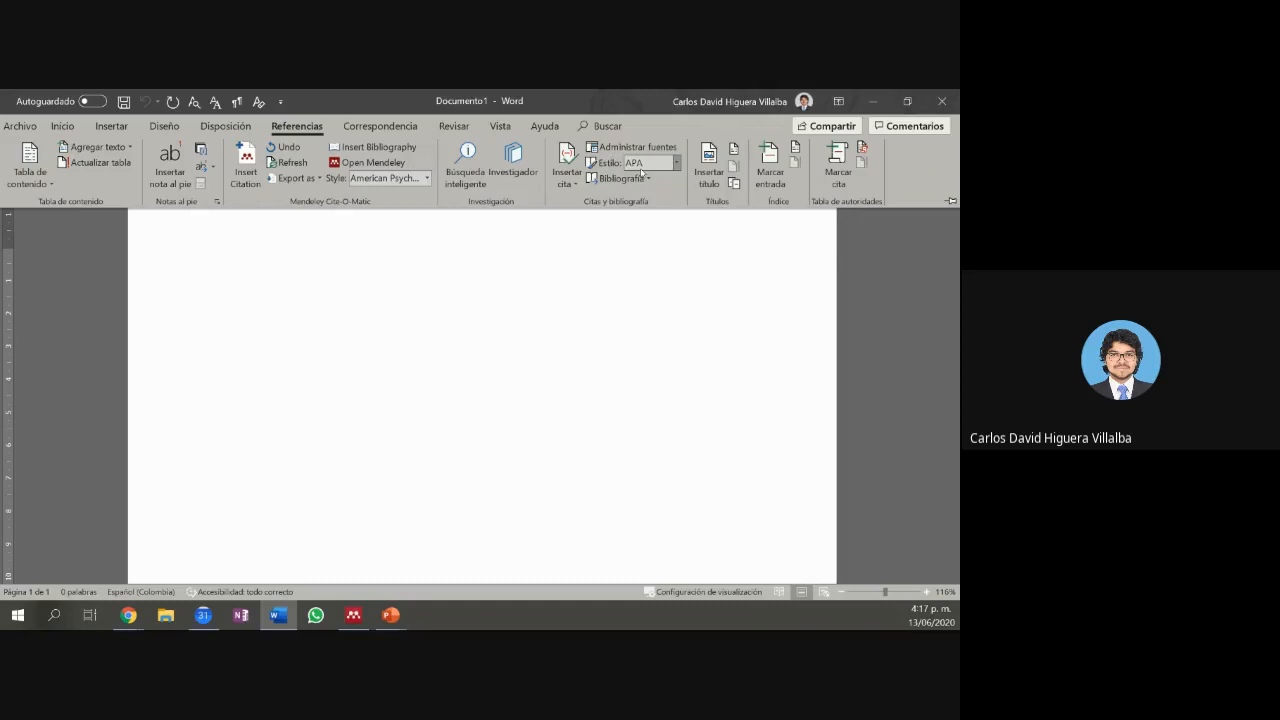
{"action": "left_click", "coordinate": [676, 166]}
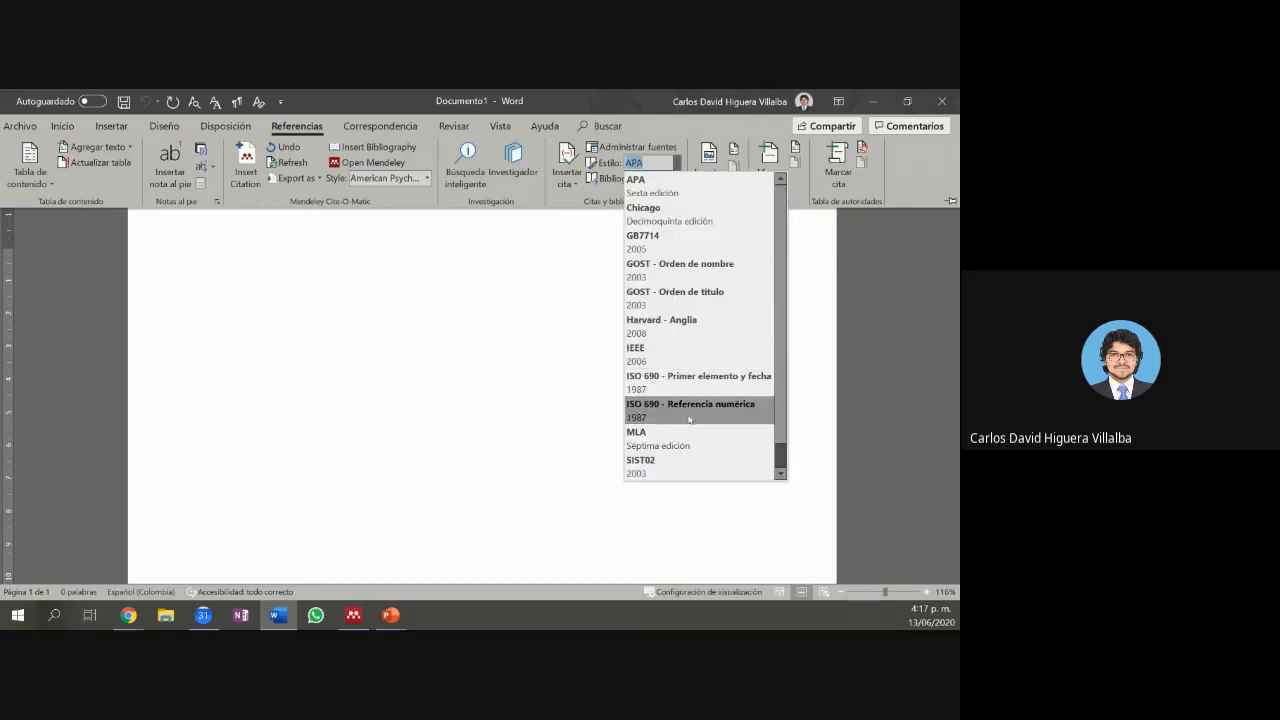
{"action": "scroll", "coordinate": [689, 422], "scroll_direction": "down", "scroll_amount": 1}
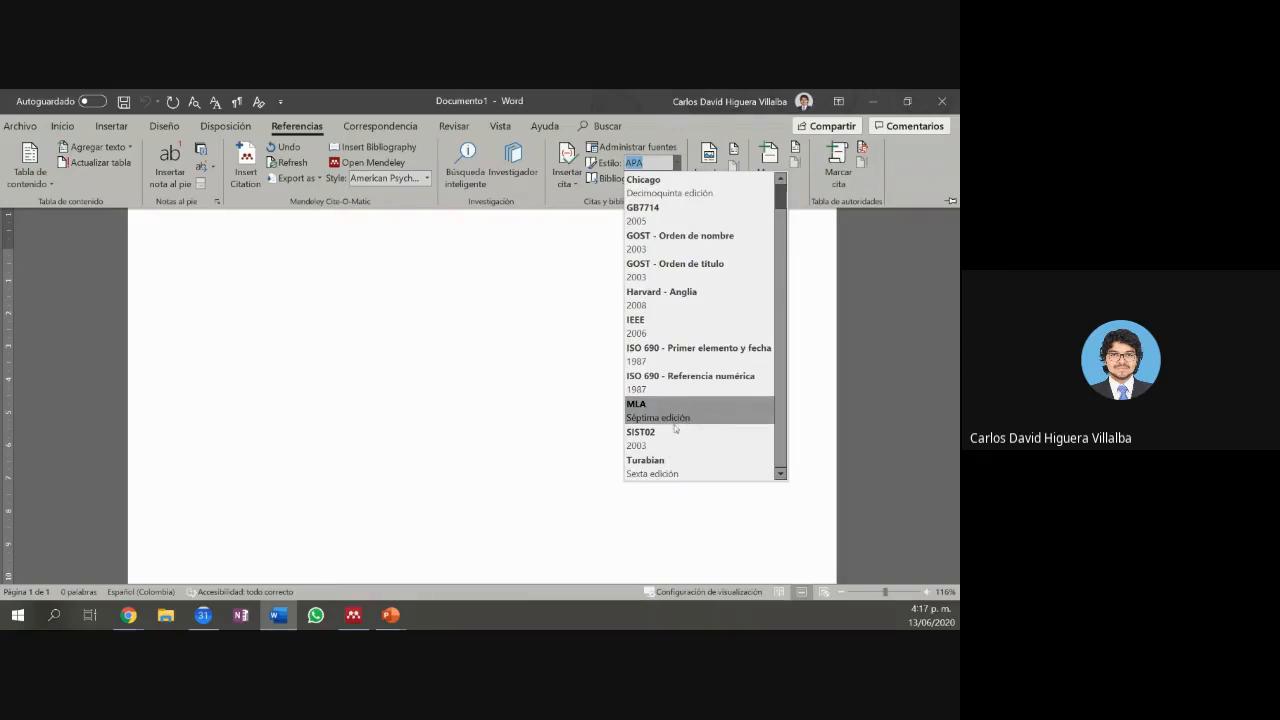
{"action": "scroll", "coordinate": [674, 228], "scroll_direction": "up", "scroll_amount": 1}
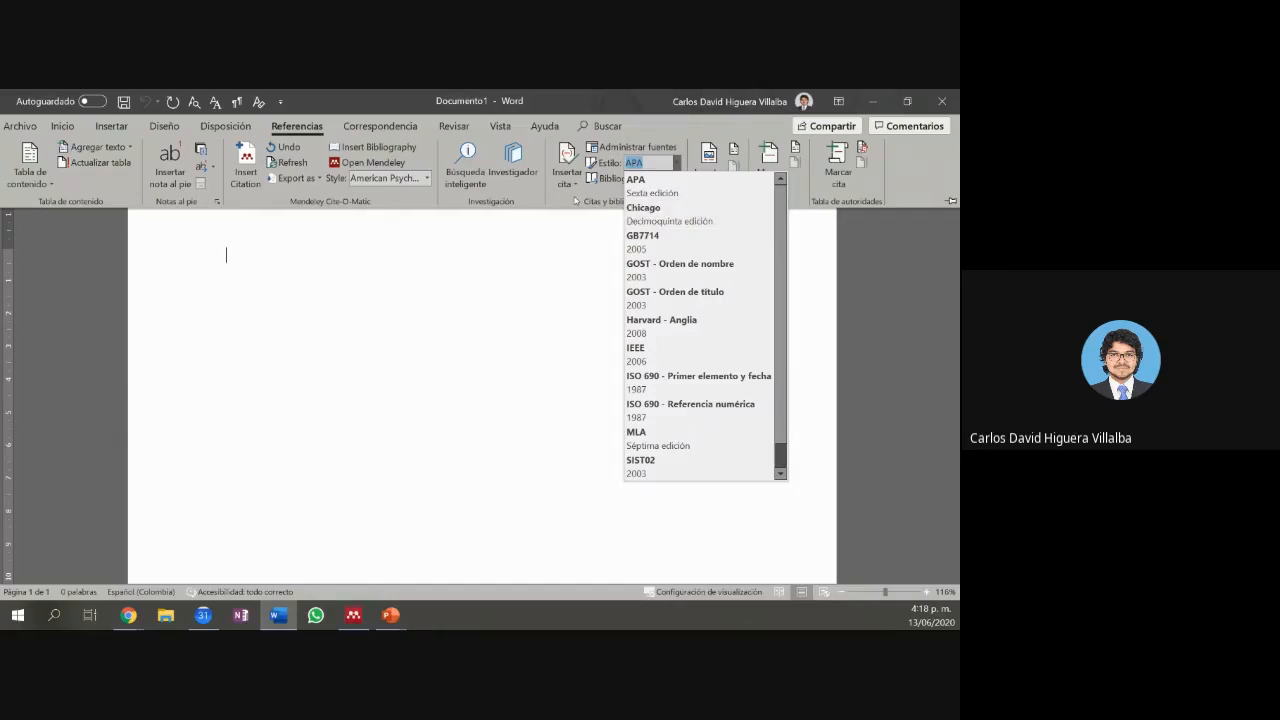
{"action": "left_click", "coordinate": [575, 199]}
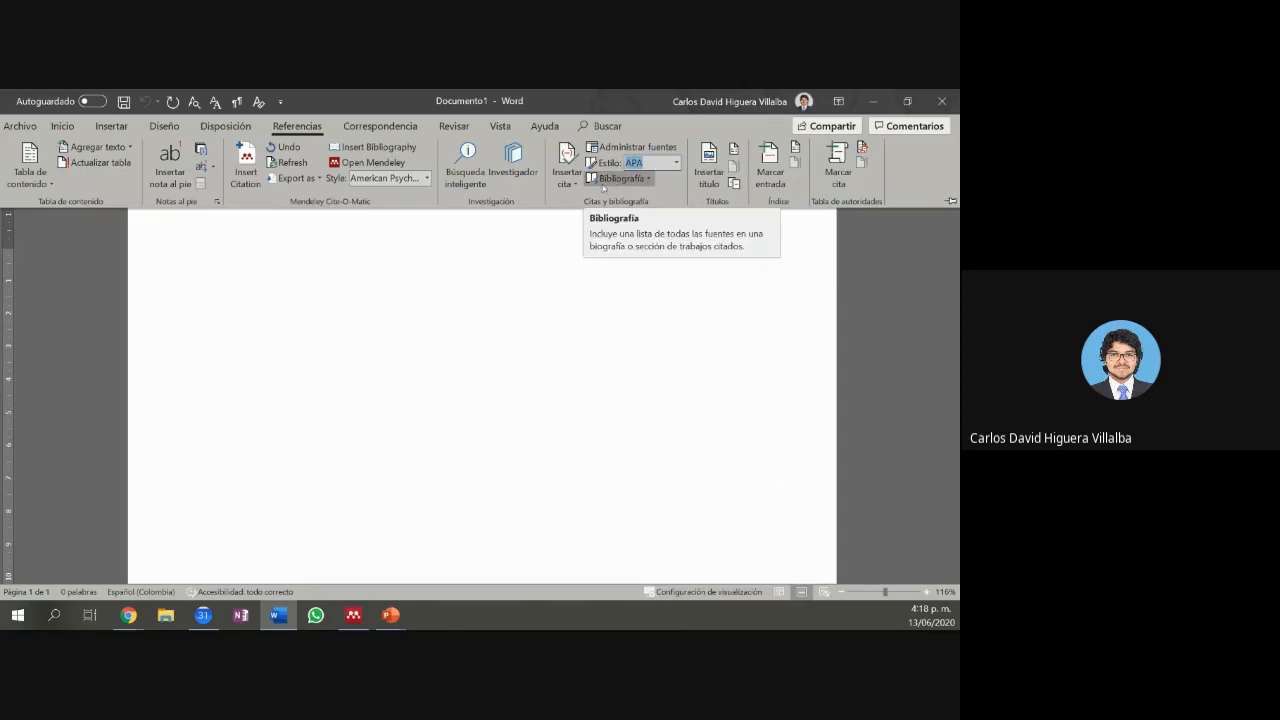
Step: Insert the built-in Bibliografía listing the placeholder and Carballo 2006, then switch to Chrome
{"action": "left_click", "coordinate": [617, 179]}
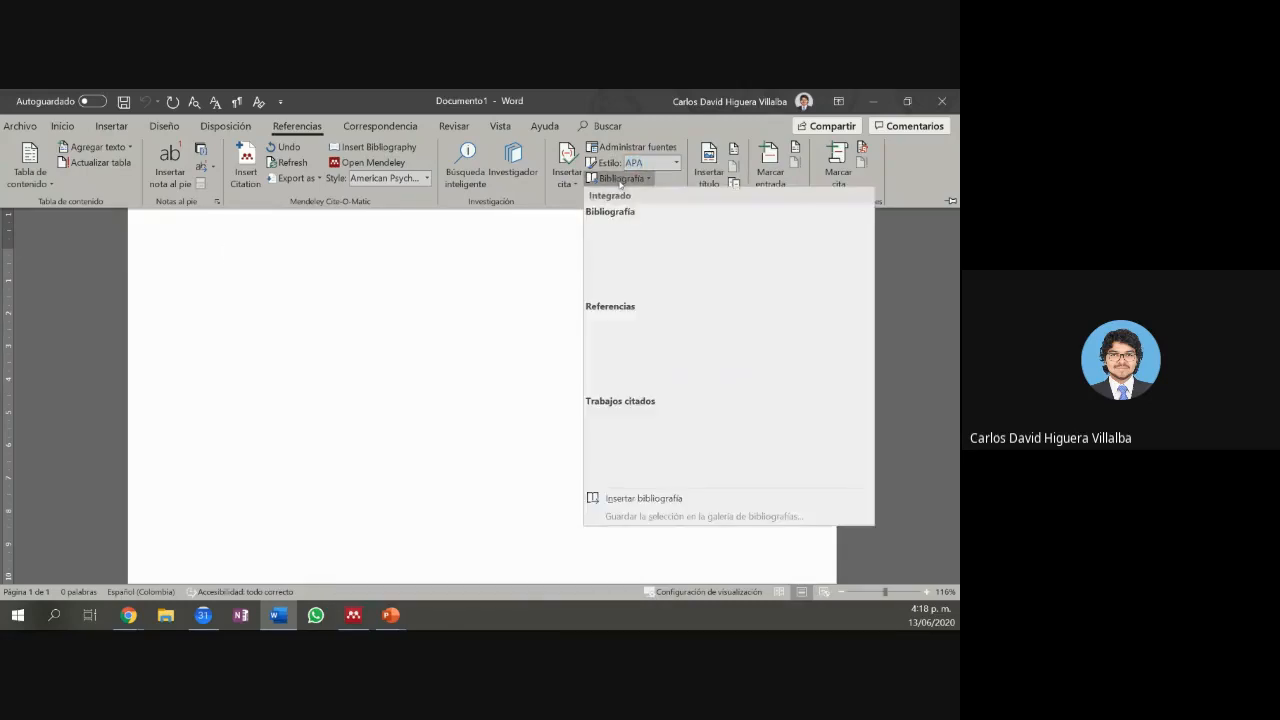
{"action": "left_click", "coordinate": [637, 267]}
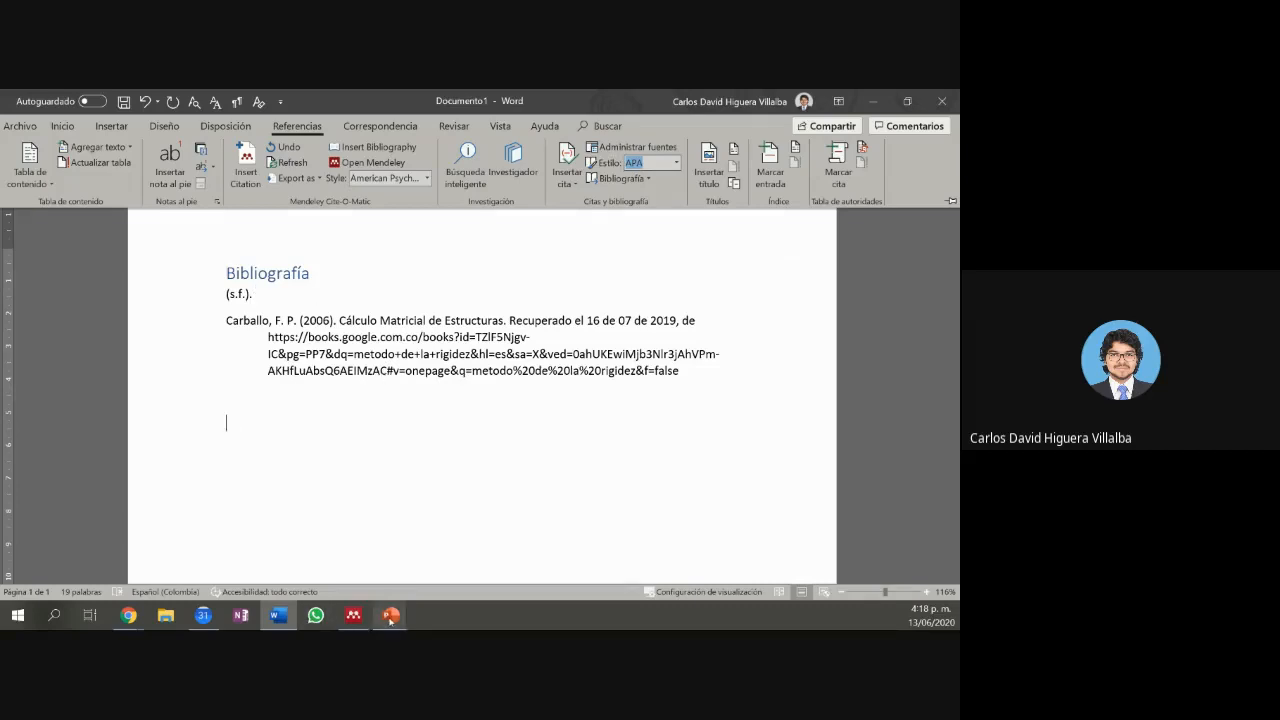
{"action": "mouse_move", "coordinate": [392, 622]}
{"action": "left_click", "coordinate": [128, 615]}
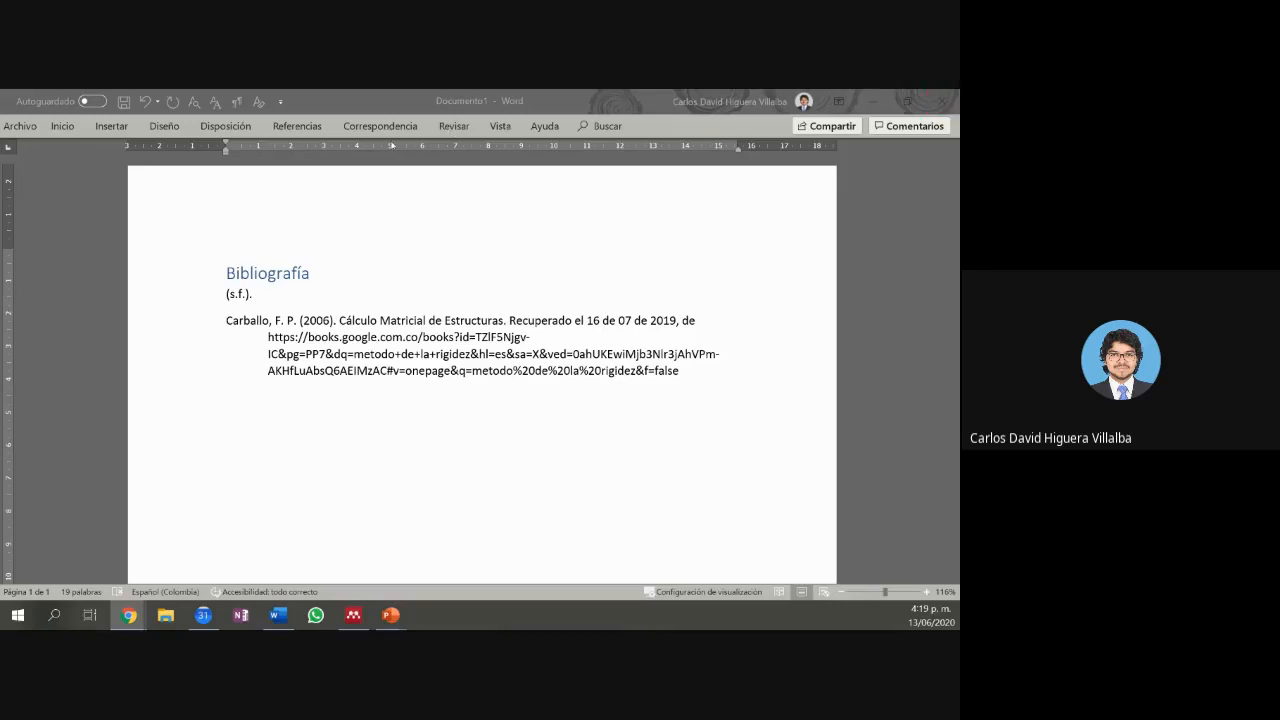
Step: Return to Word and reopen Administrador de fuentes from the Referencias tab
{"action": "left_click", "coordinate": [302, 124]}
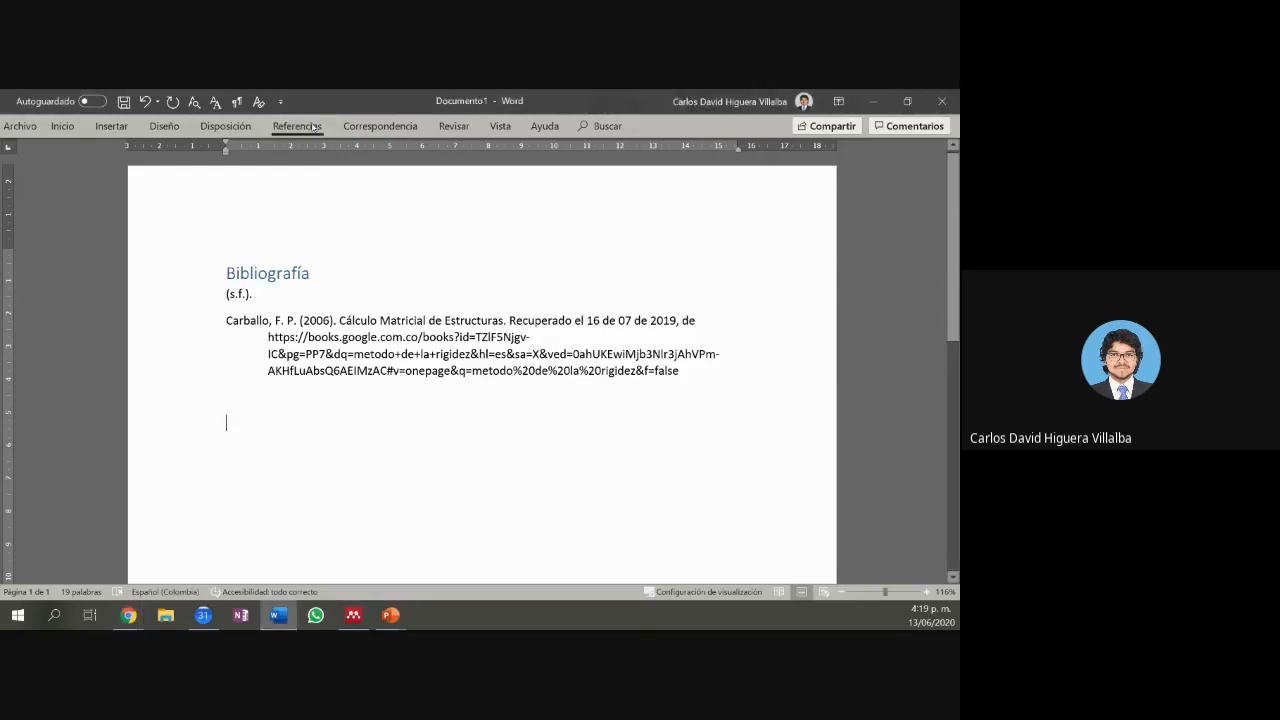
{"action": "left_click", "coordinate": [300, 126]}
{"action": "left_click", "coordinate": [626, 148]}
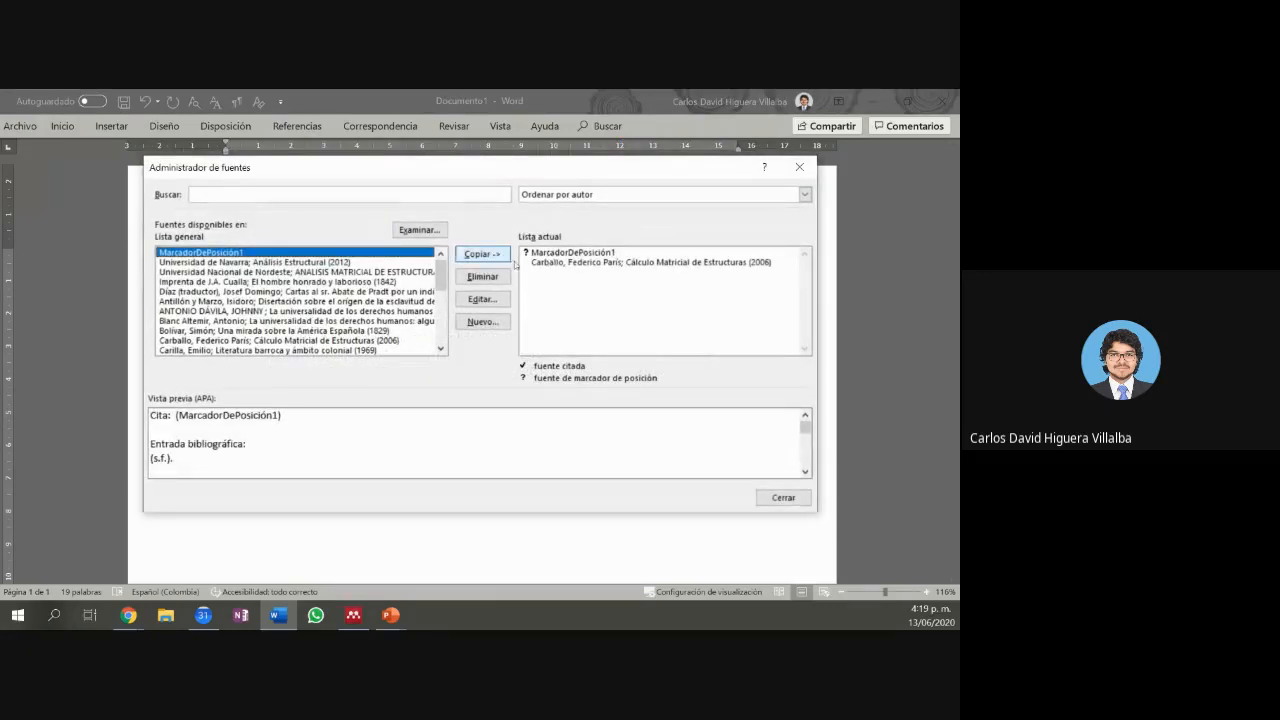
Step: Copy the Díaz (traductor) 1819 and Blanc Altemir 2016 sources into Lista actual, then close
{"action": "left_click", "coordinate": [528, 253]}
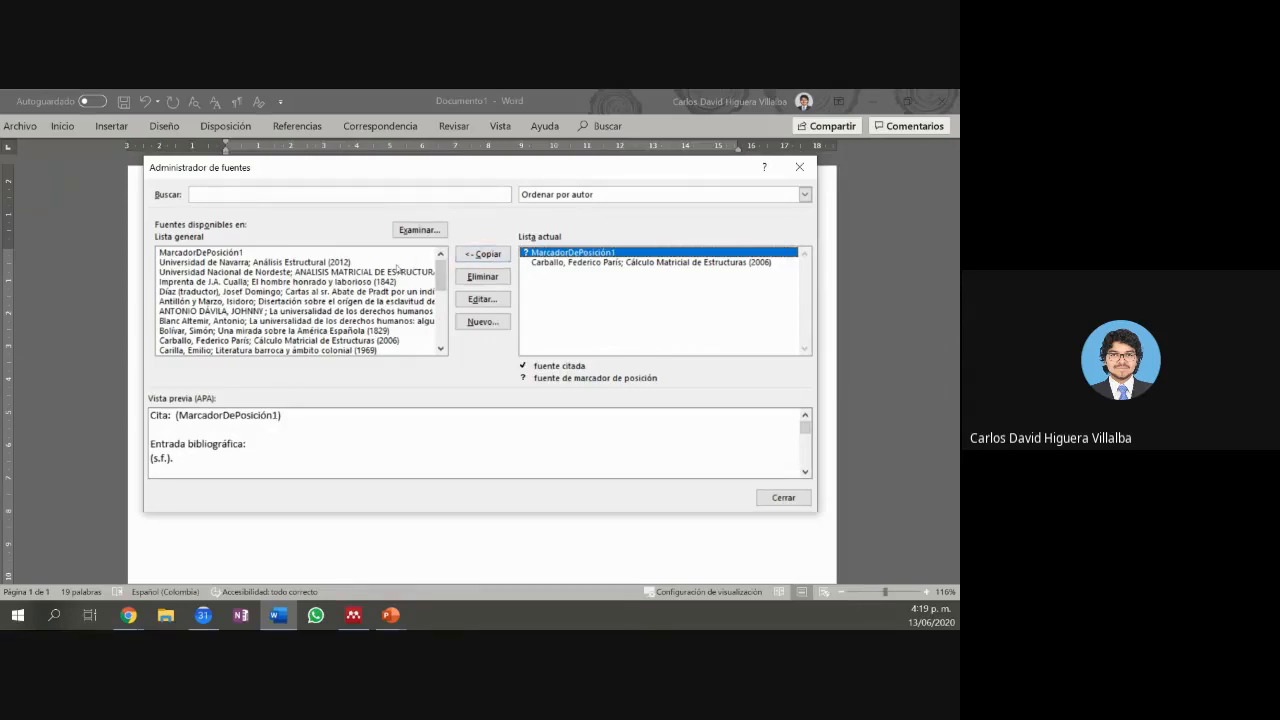
{"action": "left_click", "coordinate": [383, 291]}
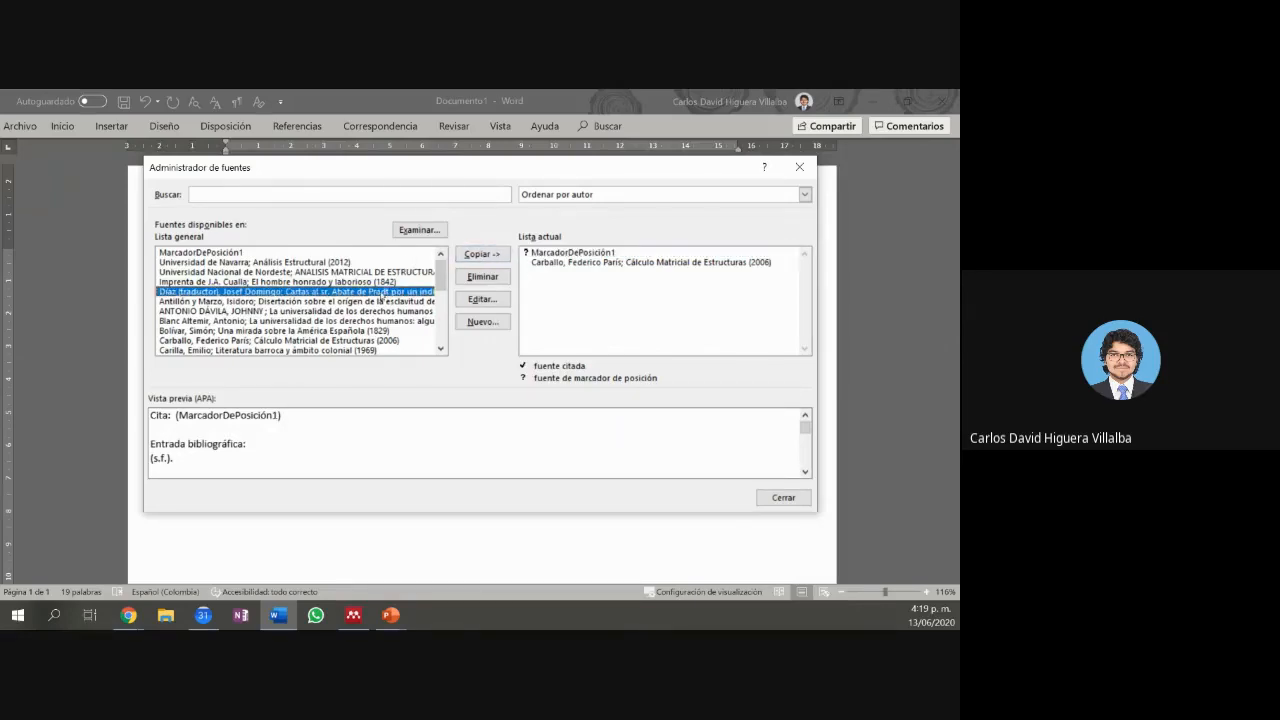
{"action": "left_click", "coordinate": [482, 254]}
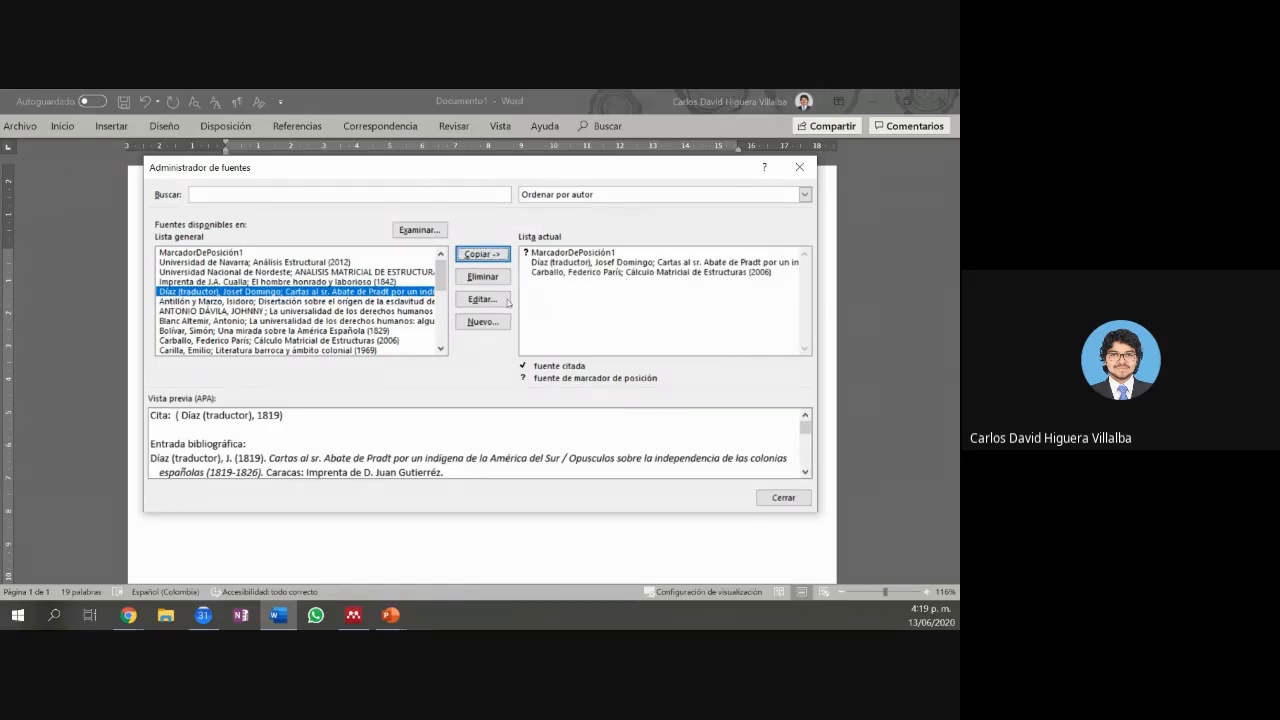
{"action": "left_click", "coordinate": [412, 321]}
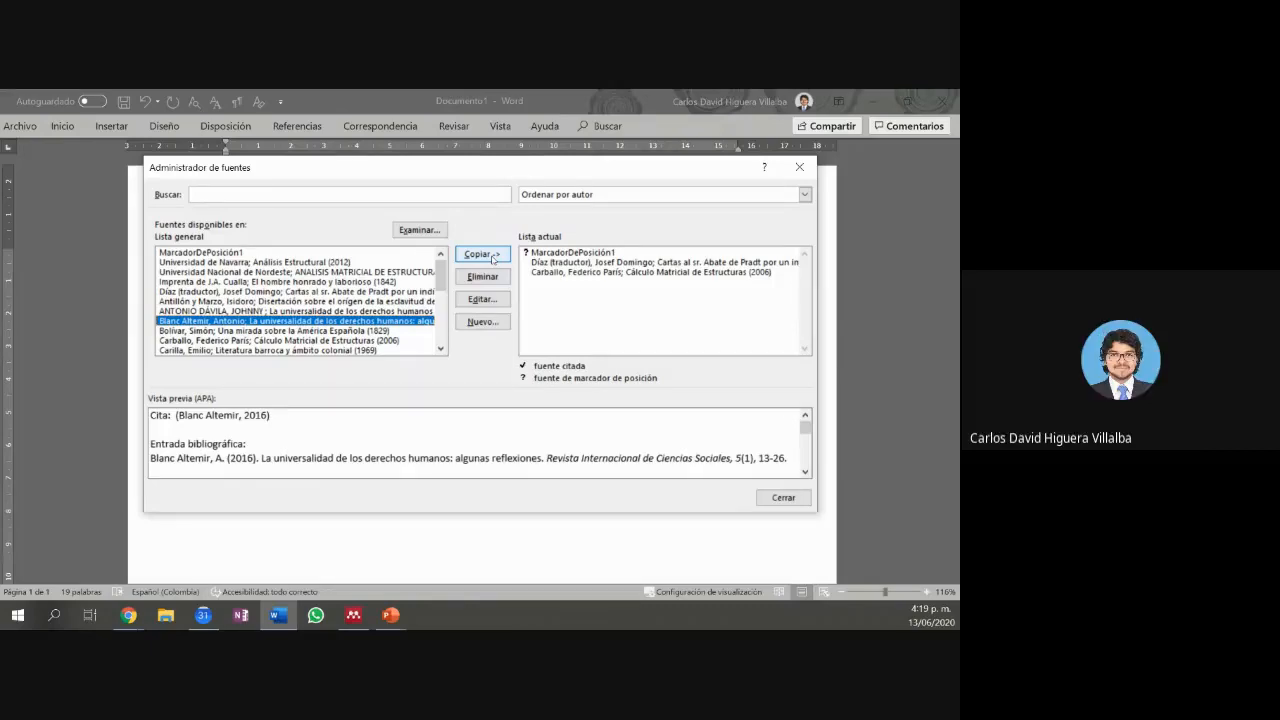
{"action": "left_click", "coordinate": [493, 258]}
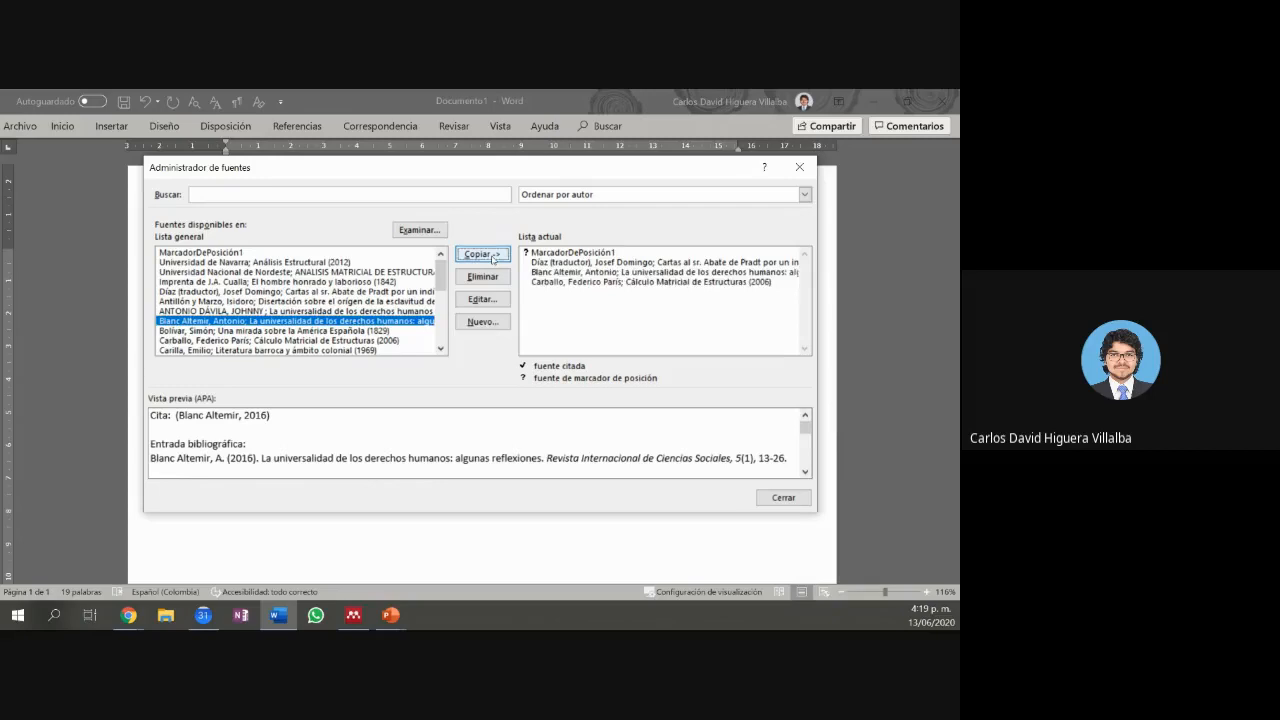
{"action": "left_click", "coordinate": [783, 497]}
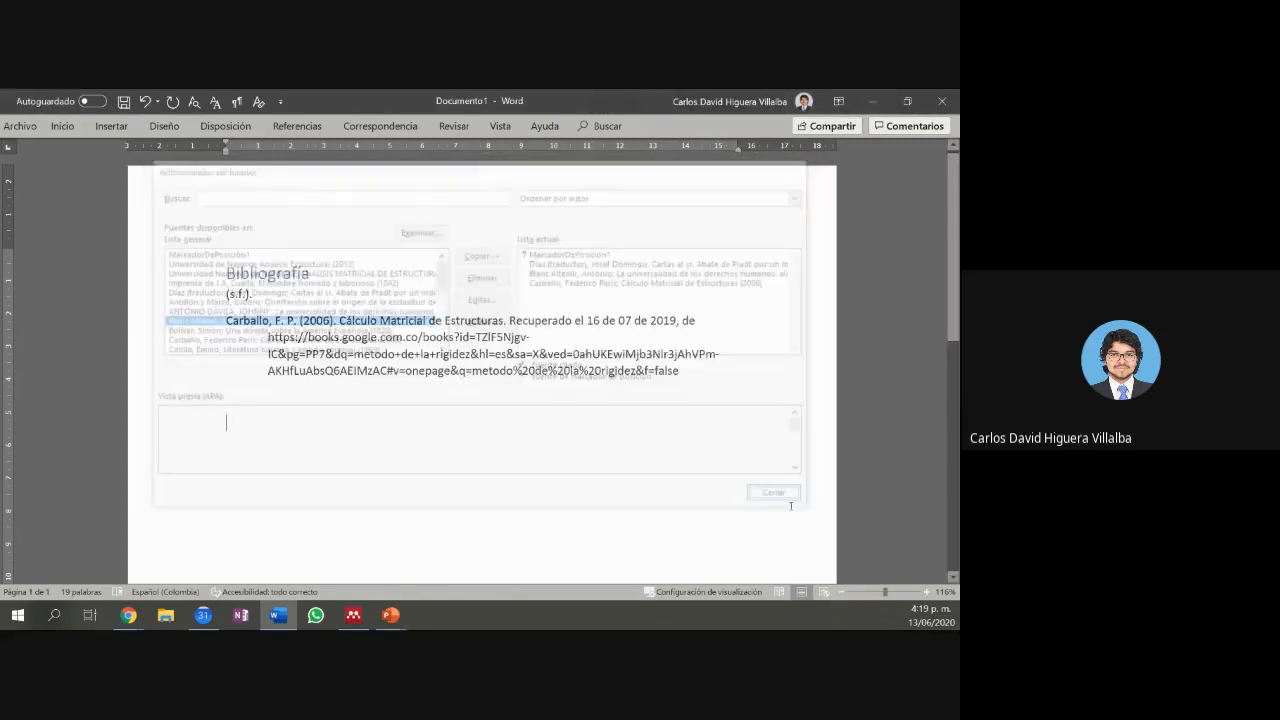
Step: Update the Bibliografía block so it adds the Díaz 1819 and Blanc Altemir 2016 entries
{"action": "left_click", "coordinate": [297, 272]}
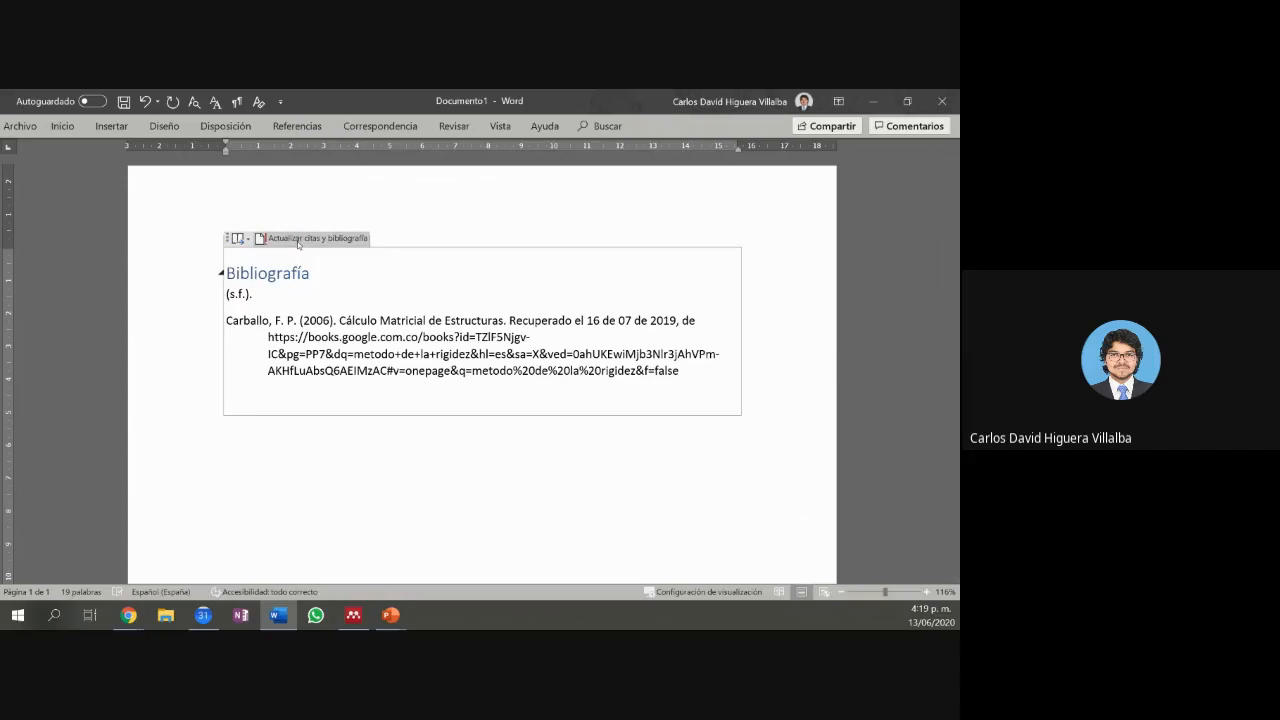
{"action": "left_click", "coordinate": [297, 240]}
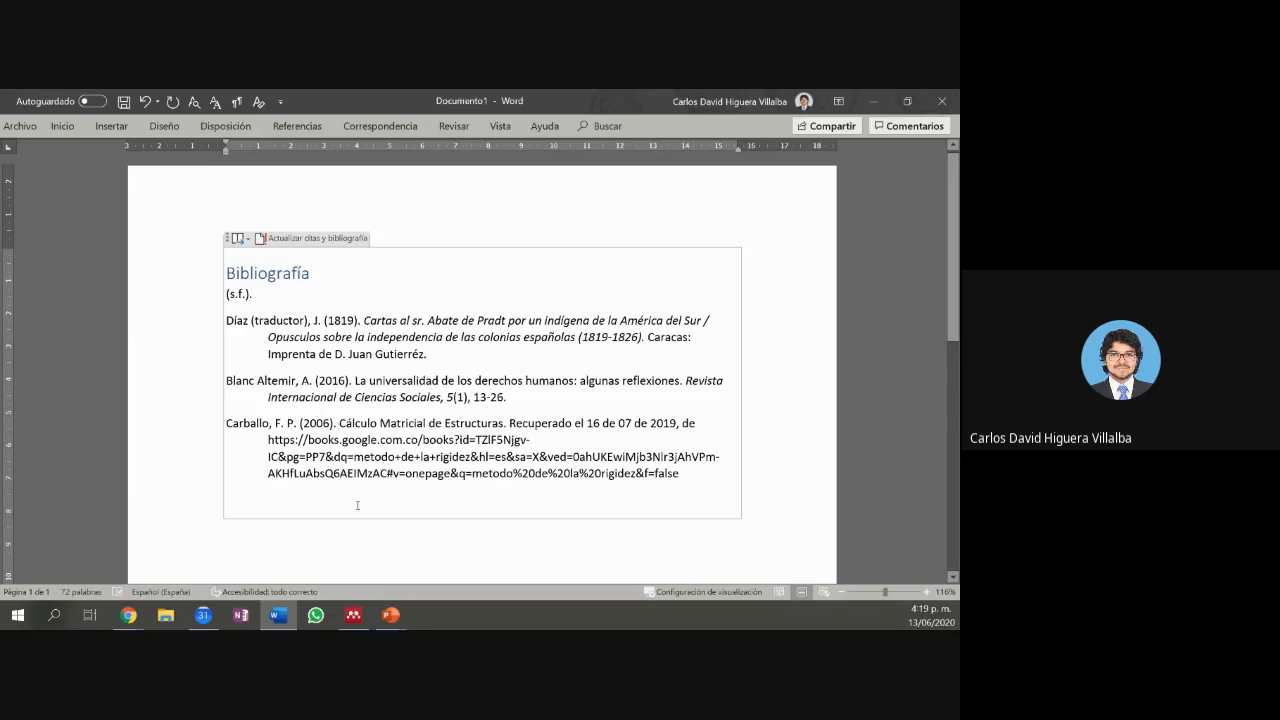
Step: Bring Mendeley Desktop forward and show the Recently Added collection
{"action": "mouse_move", "coordinate": [369, 616]}
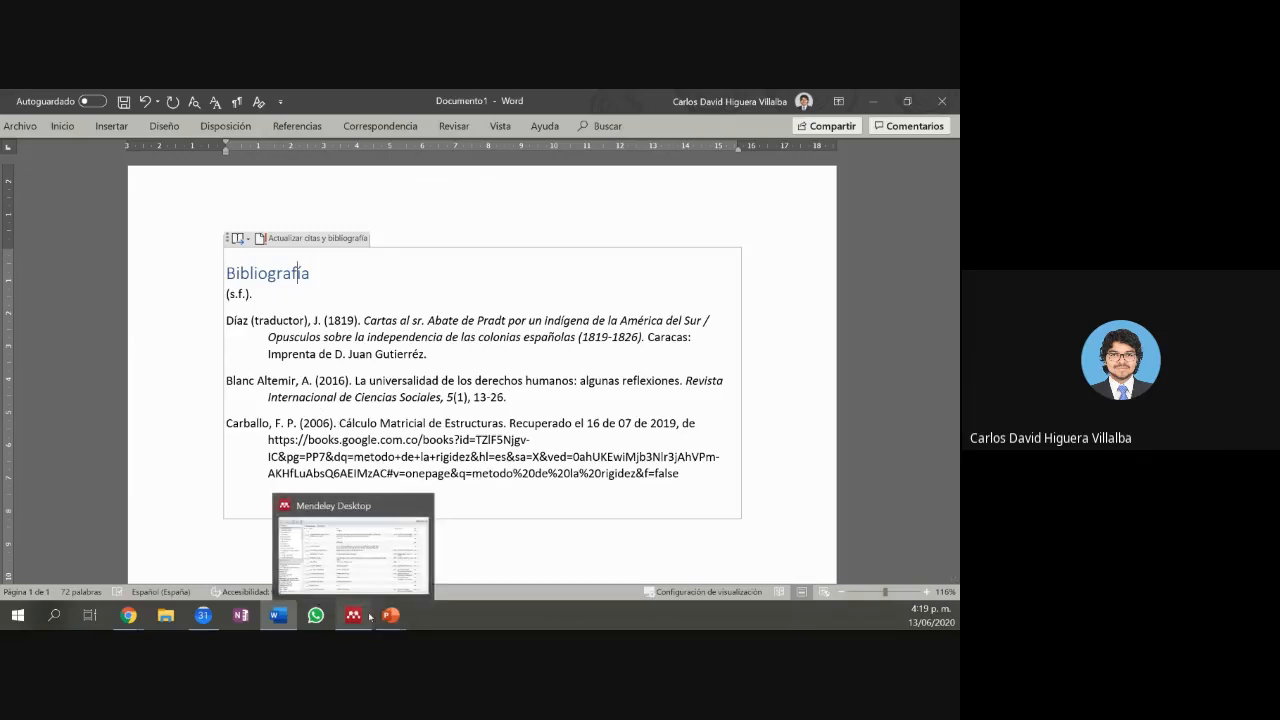
{"action": "mouse_move", "coordinate": [374, 562]}
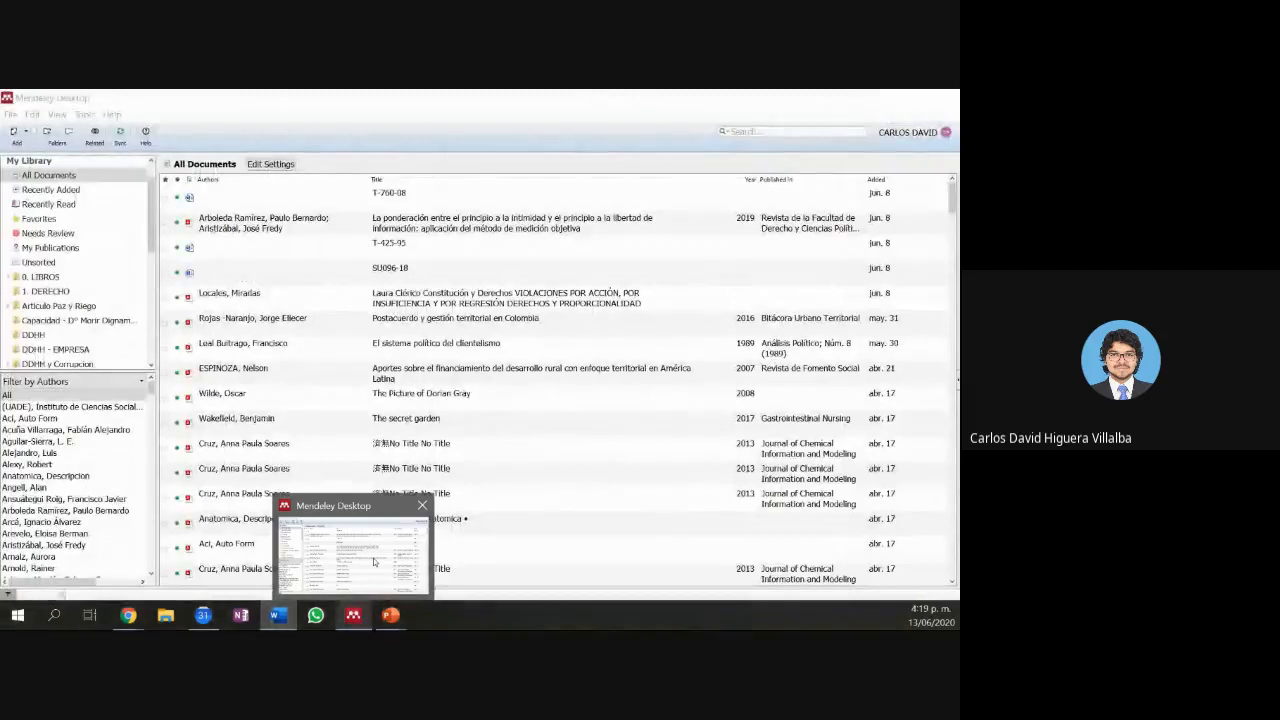
{"action": "left_click", "coordinate": [374, 562]}
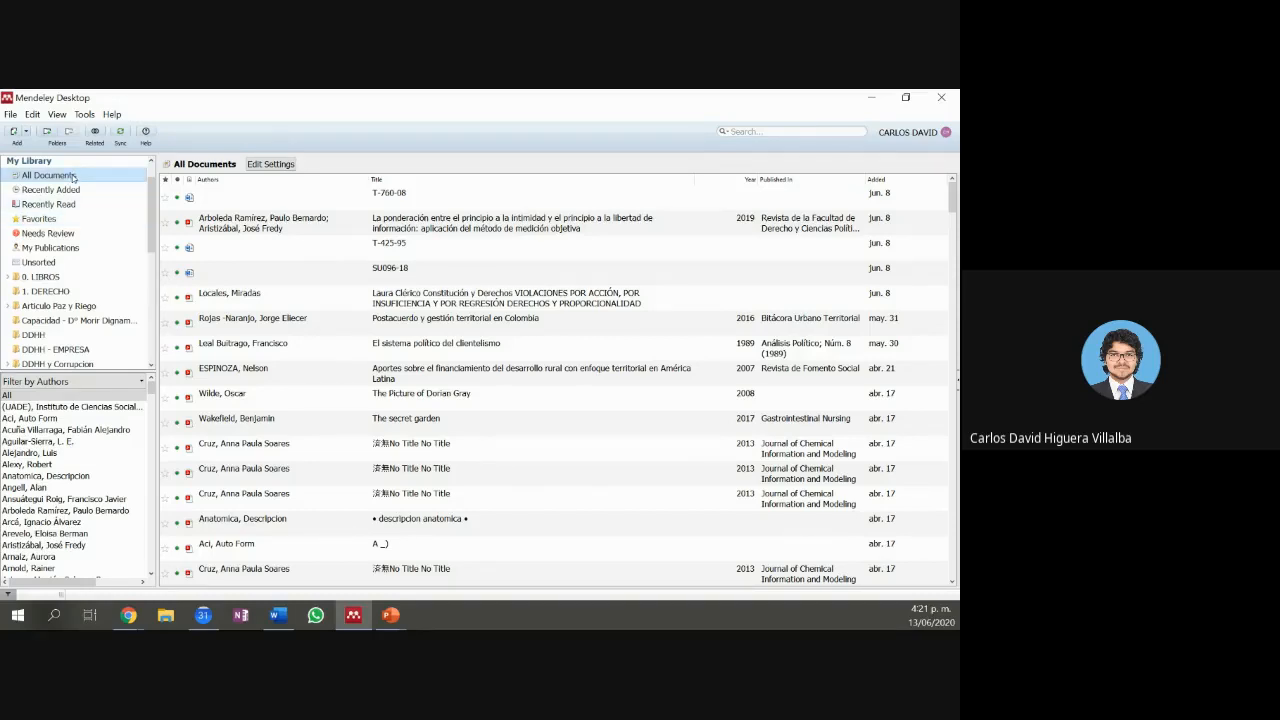
{"action": "left_click", "coordinate": [84, 193]}
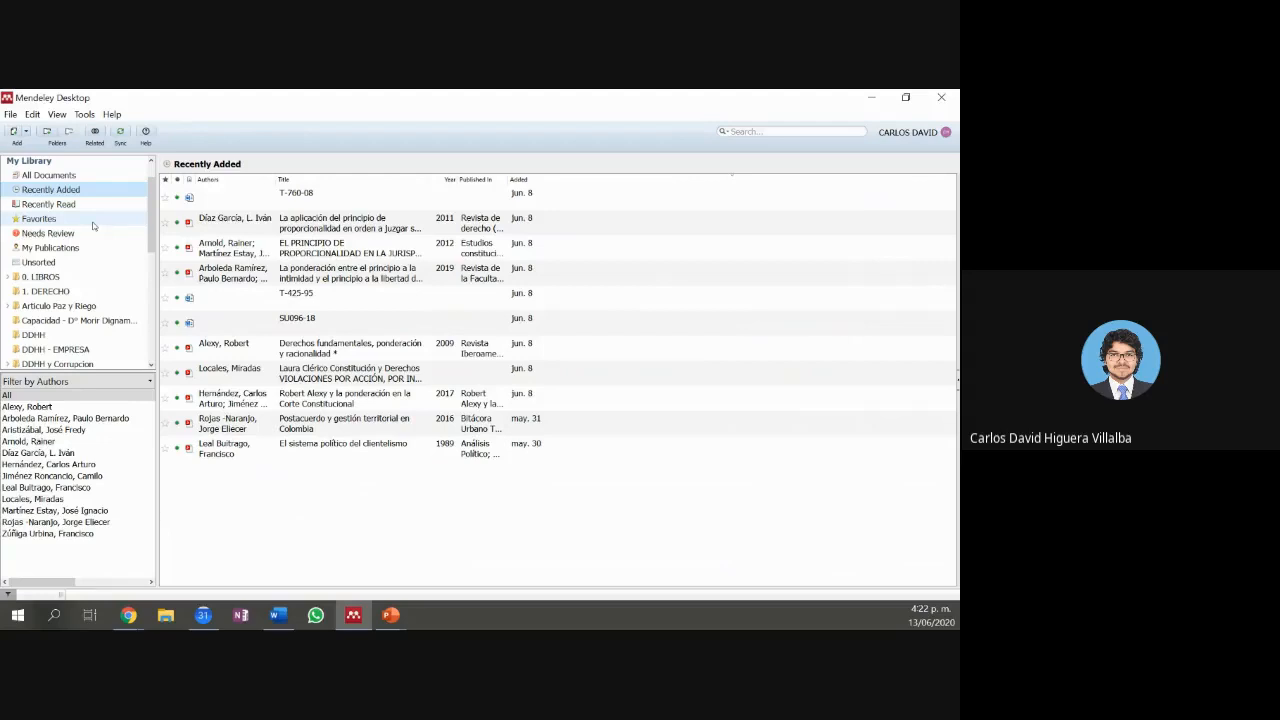
Step: Browse Favorites, select Introducción a la Economía, then view Recently Read and open the author filter
{"action": "left_click", "coordinate": [87, 220]}
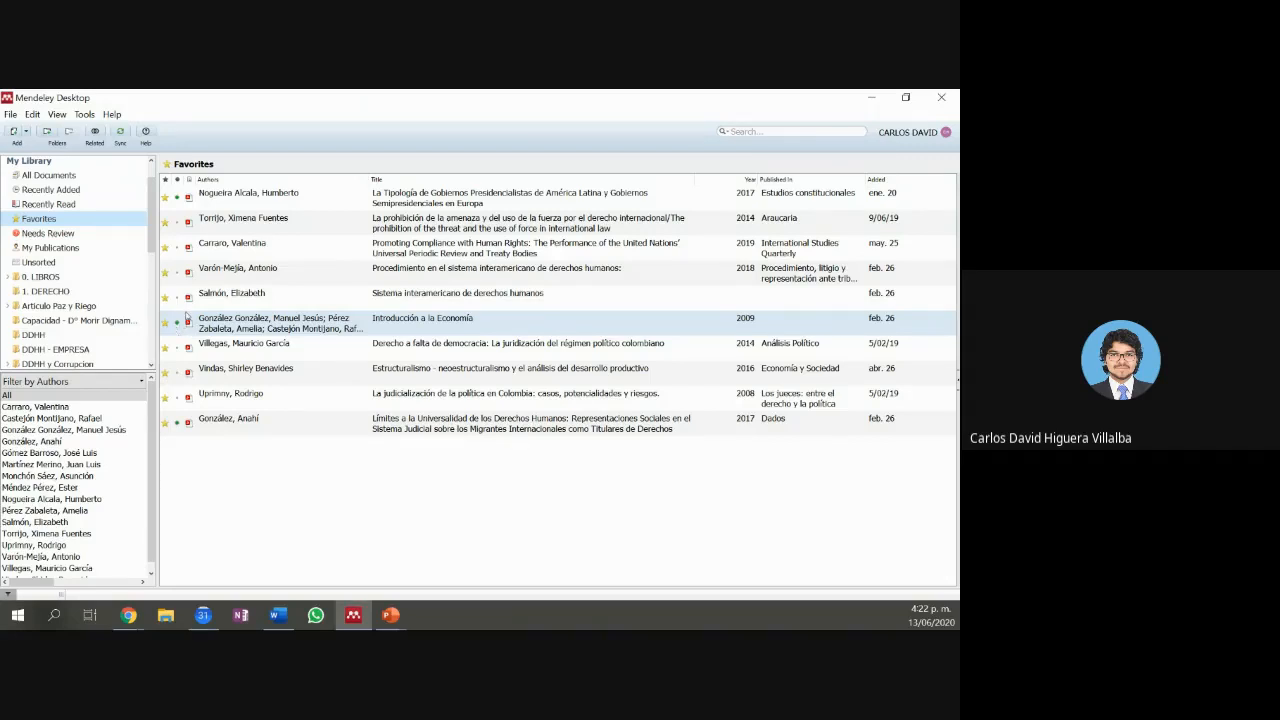
{"action": "left_click", "coordinate": [181, 325]}
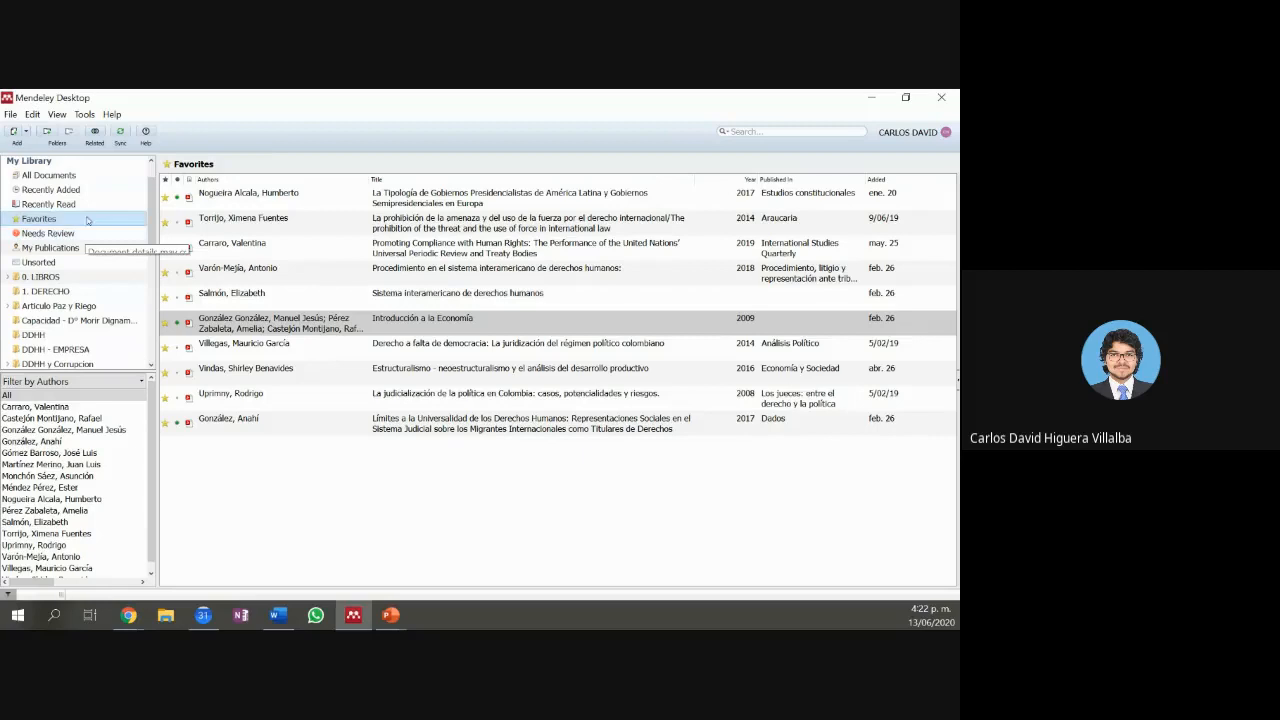
{"action": "left_click", "coordinate": [82, 207]}
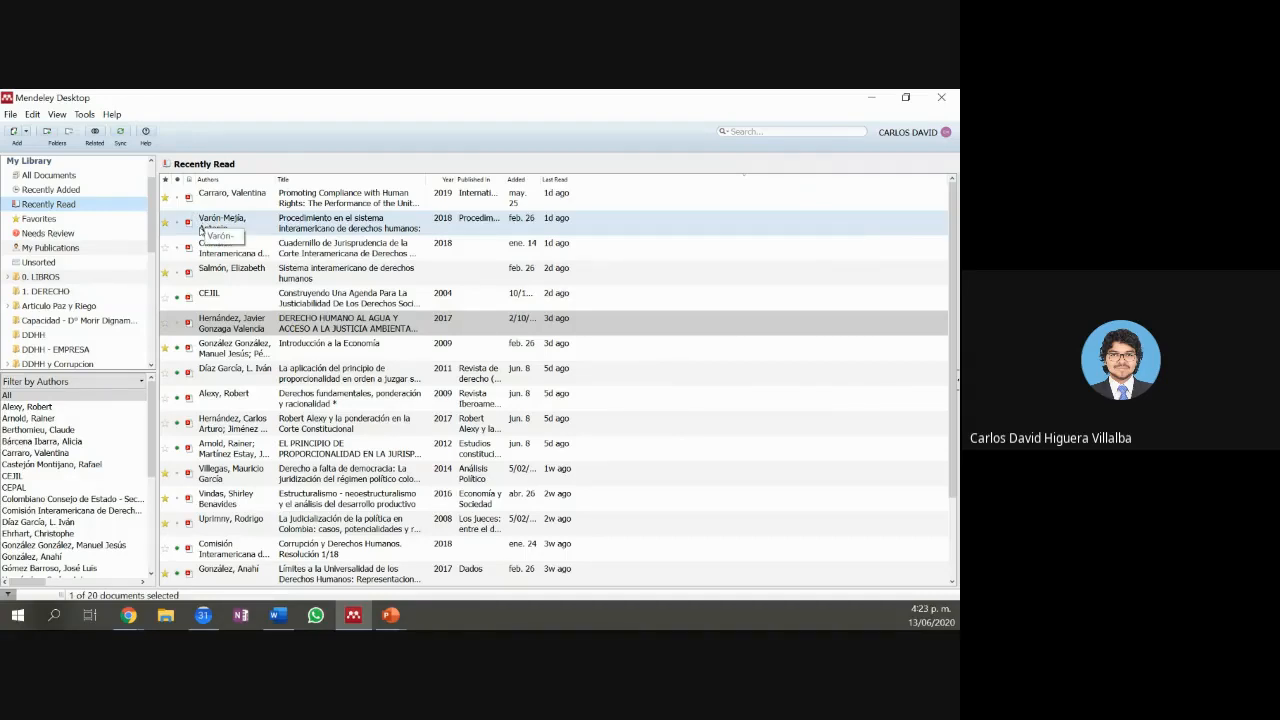
{"action": "scroll", "coordinate": [112, 264], "scroll_direction": "down", "scroll_amount": 3}
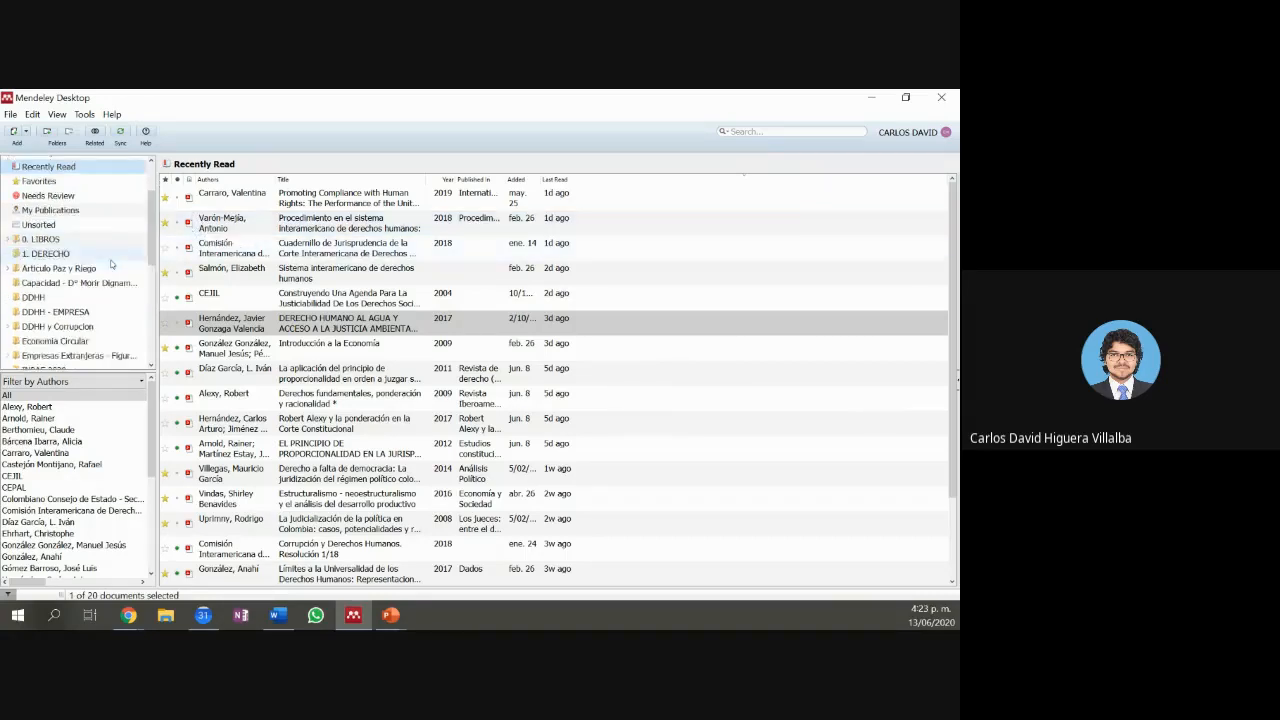
{"action": "scroll", "coordinate": [112, 264], "scroll_direction": "down", "scroll_amount": 3}
{"action": "scroll", "coordinate": [112, 267], "scroll_direction": "down", "scroll_amount": 2}
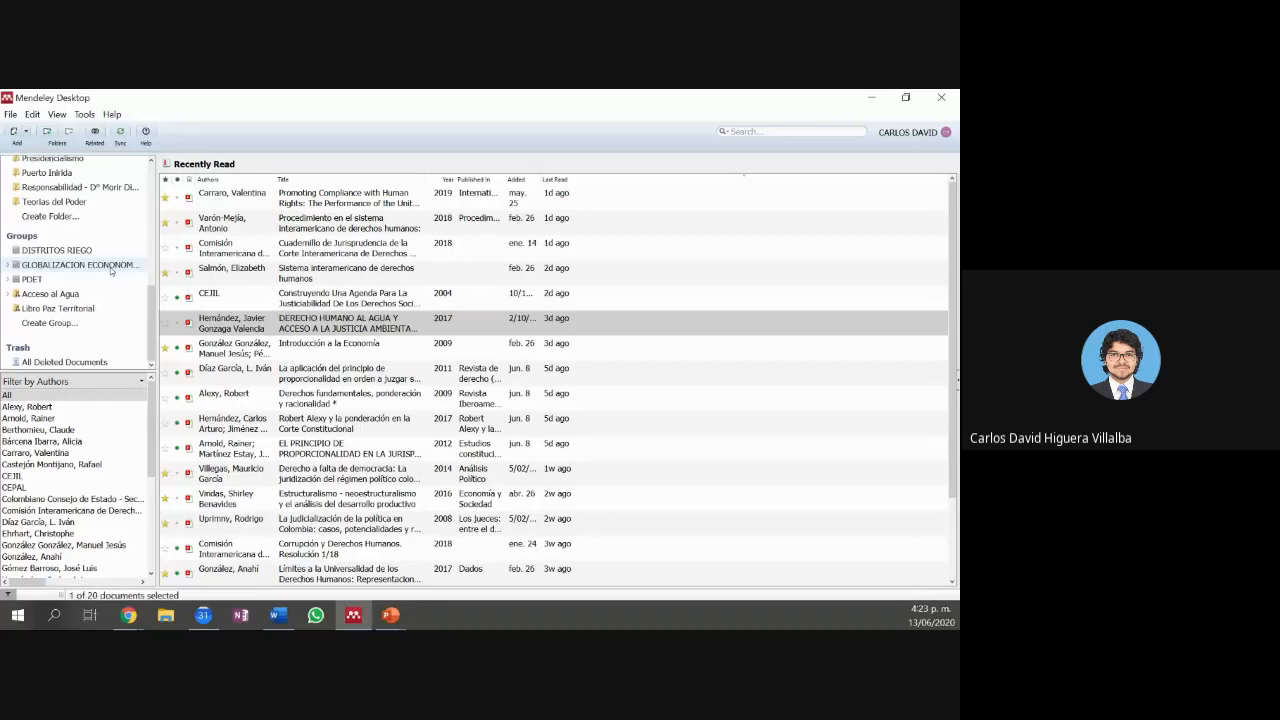
{"action": "scroll", "coordinate": [112, 269], "scroll_direction": "up", "scroll_amount": 8}
{"action": "left_click", "coordinate": [141, 381]}
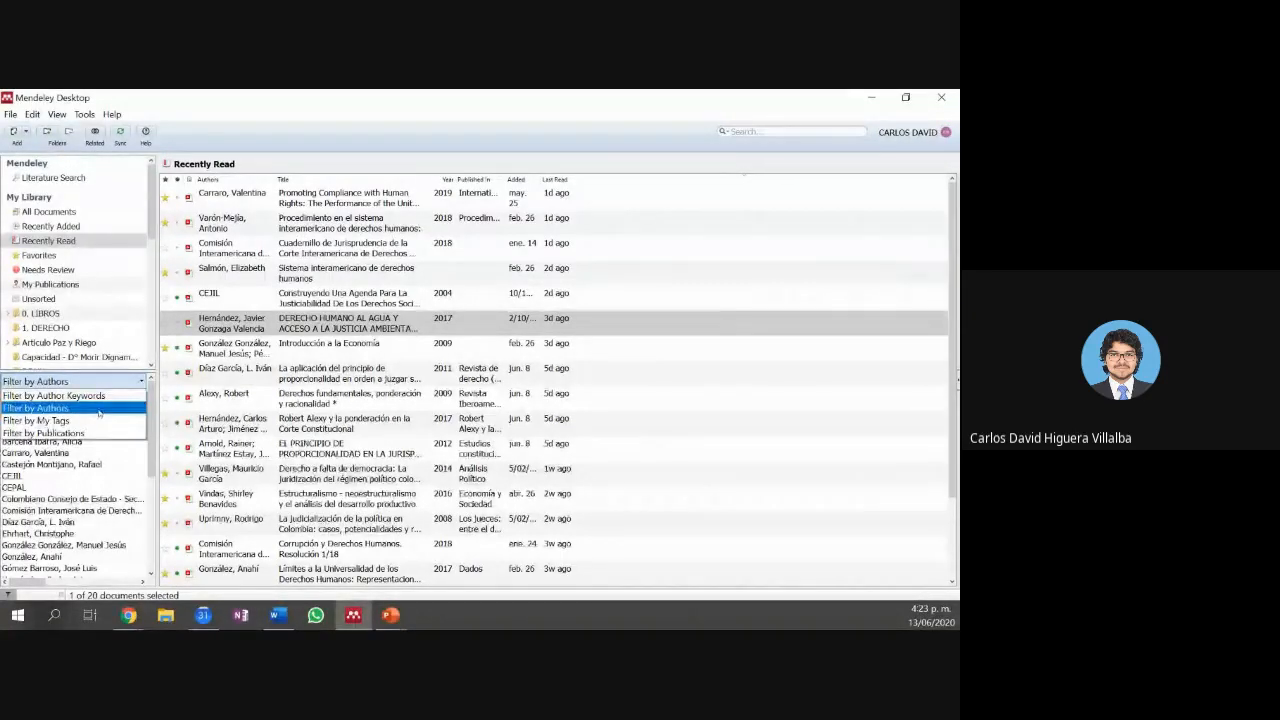
Step: Switch the side filter to Author Keywords, listing terms like 'Derecho humano al agua'
{"action": "left_click", "coordinate": [60, 432]}
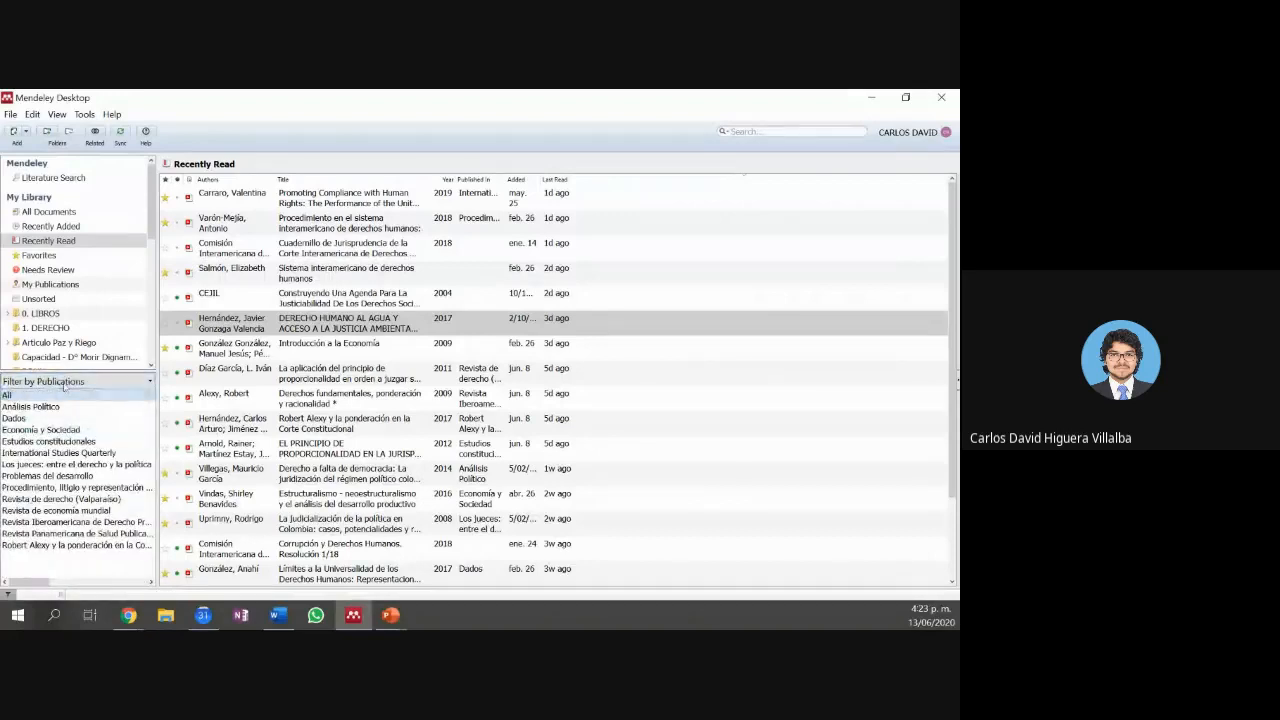
{"action": "left_click", "coordinate": [68, 386]}
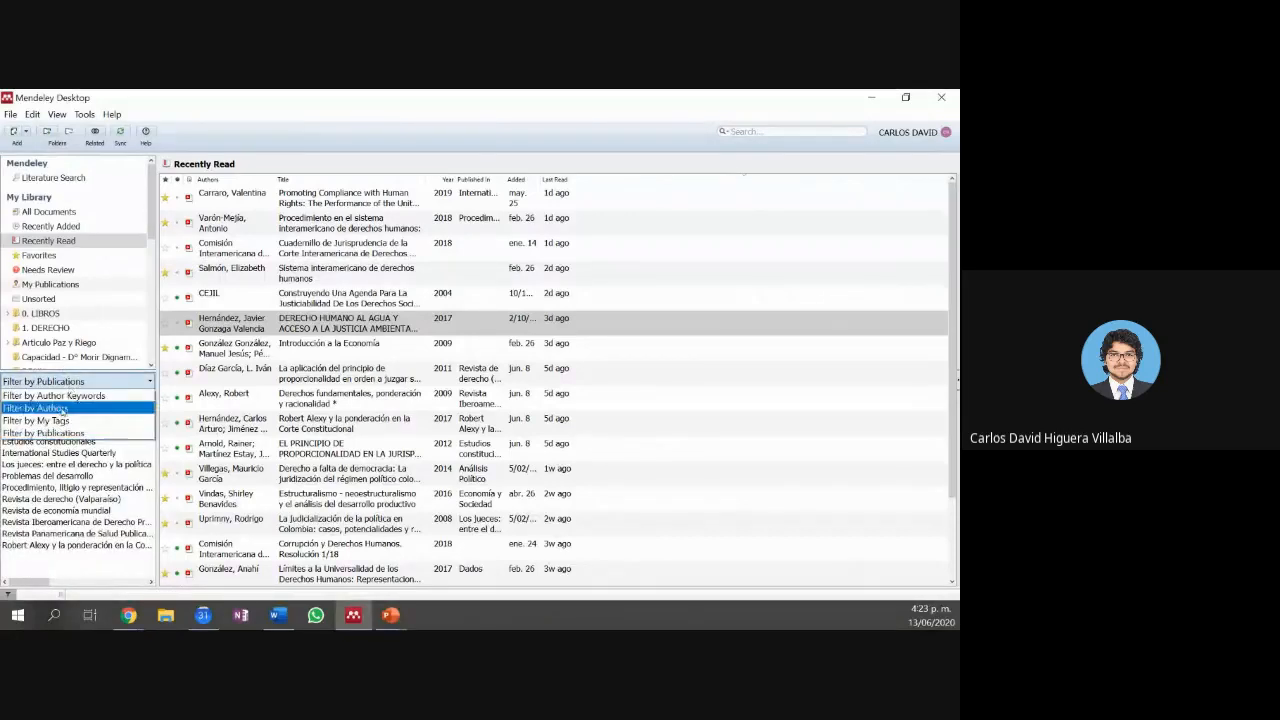
{"action": "left_click", "coordinate": [57, 397]}
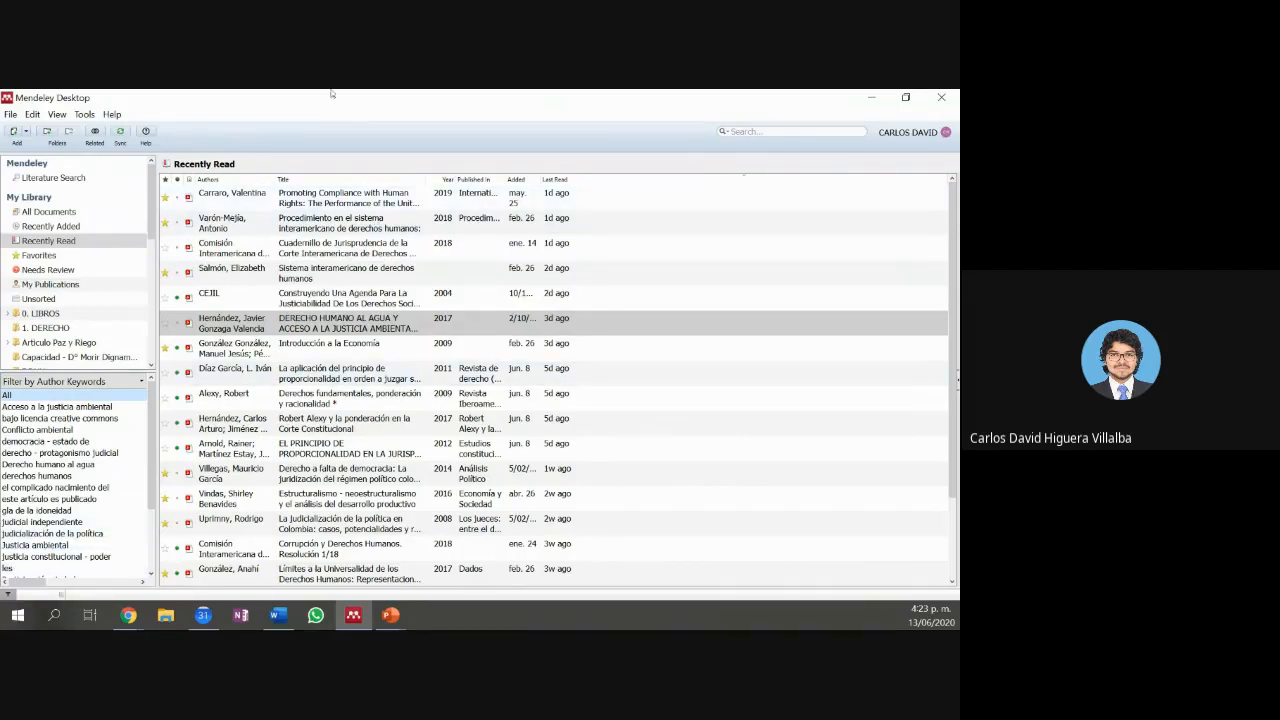
Step: Show All Documents sorted by Year descending, with 2020 entries at the top
{"action": "left_click", "coordinate": [76, 211]}
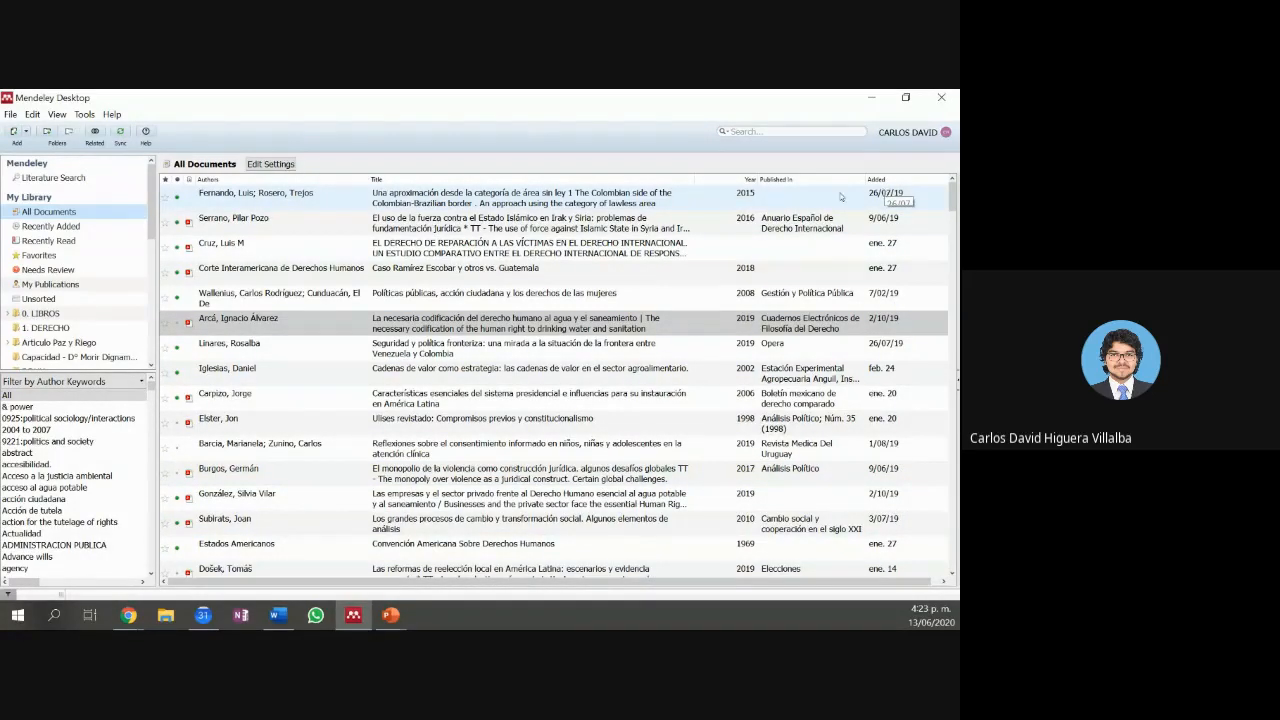
{"action": "left_click", "coordinate": [731, 180]}
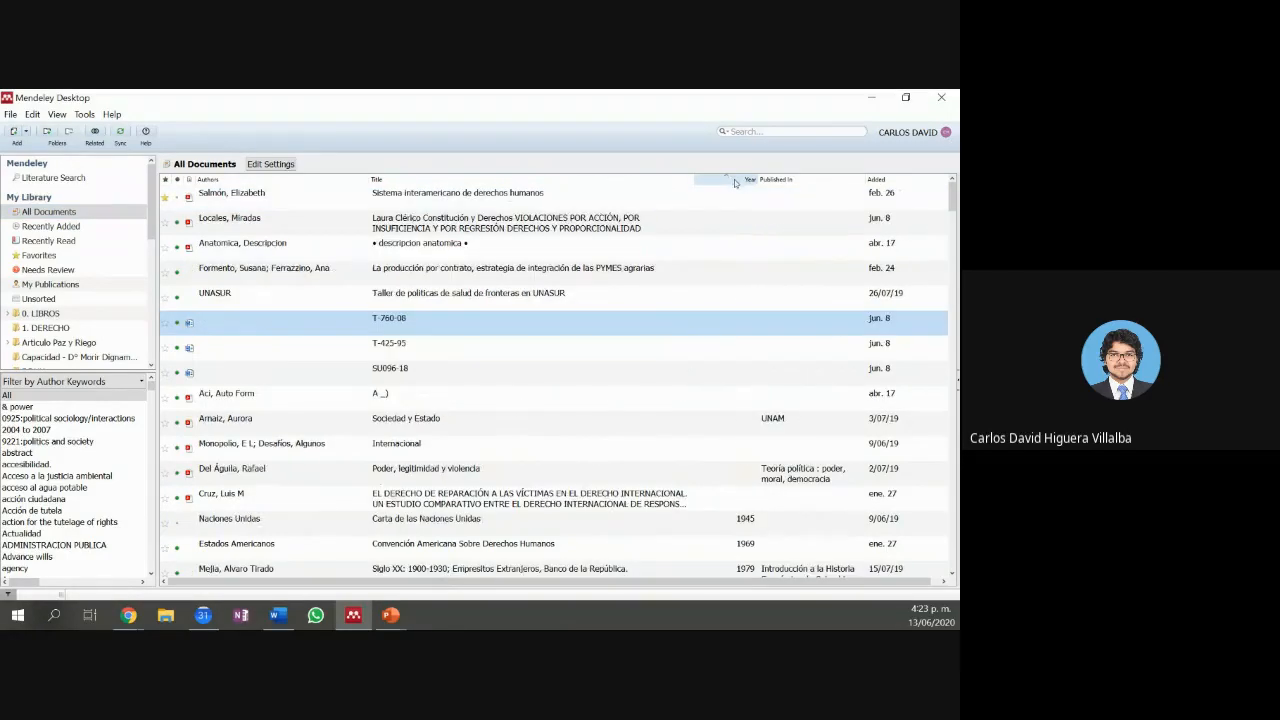
{"action": "left_click", "coordinate": [729, 180]}
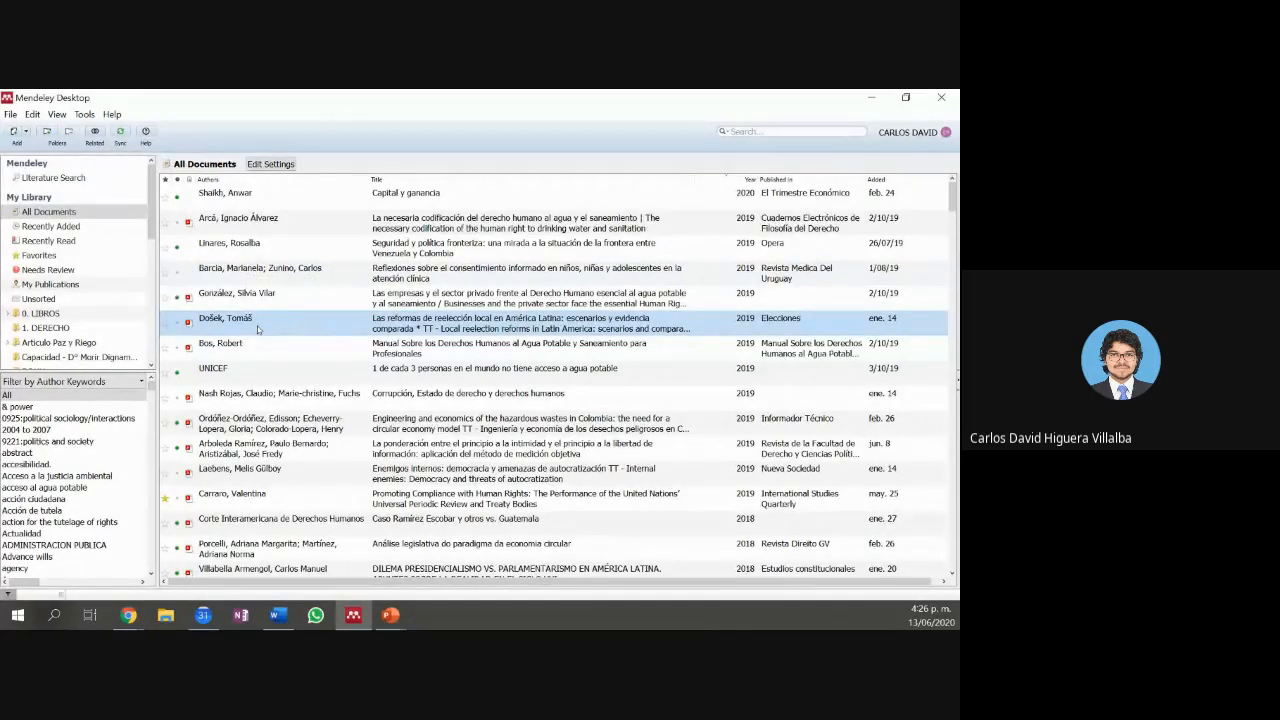
Step: Drag the Došek article, browse the DDHH - EMPRESA and Economia Circular folders, then return to All Documents
{"action": "left_click_drag", "start_coordinate": [258, 329], "coordinate": [247, 360]}
{"action": "scroll", "coordinate": [83, 266], "scroll_direction": "down", "scroll_amount": 3}
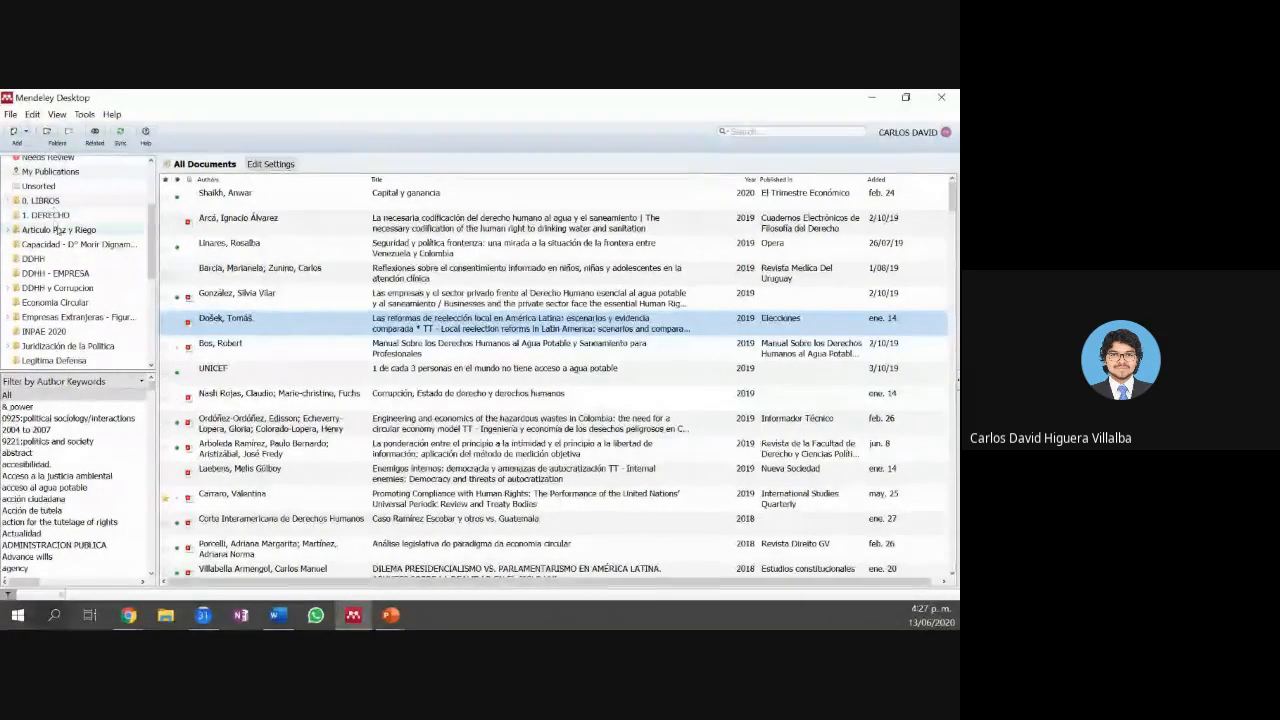
{"action": "left_click", "coordinate": [60, 273]}
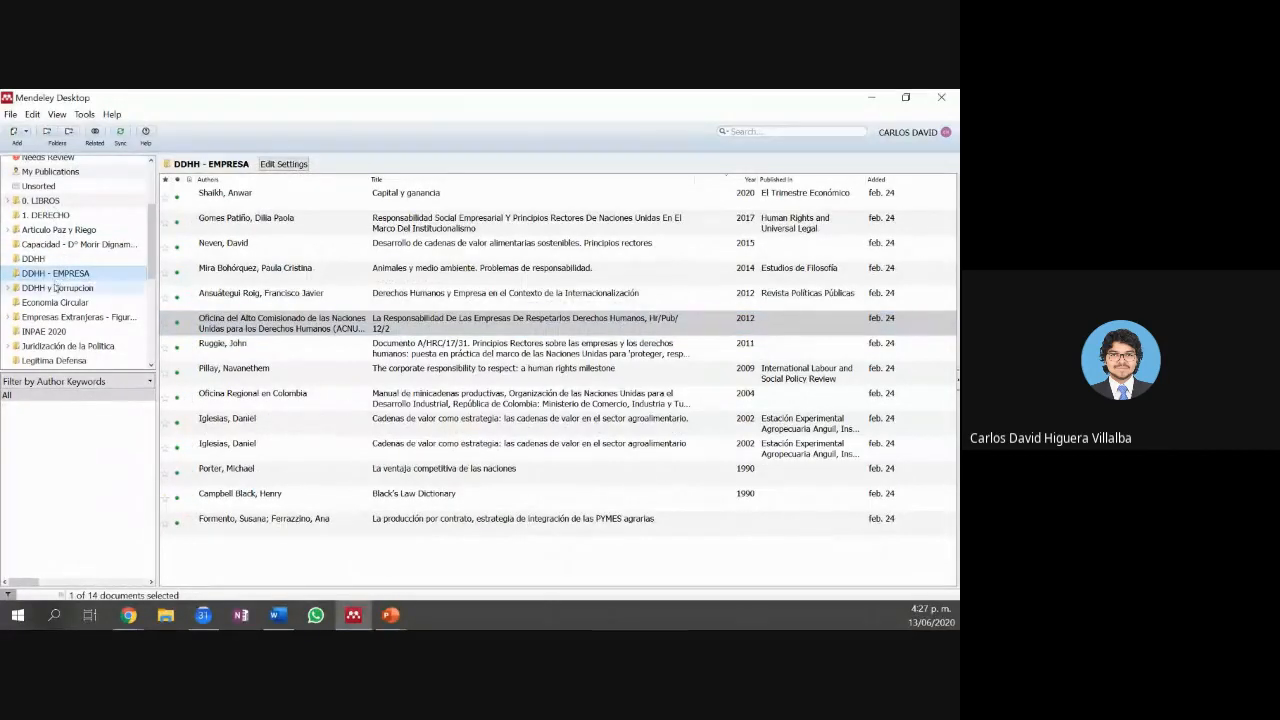
{"action": "left_click", "coordinate": [58, 305]}
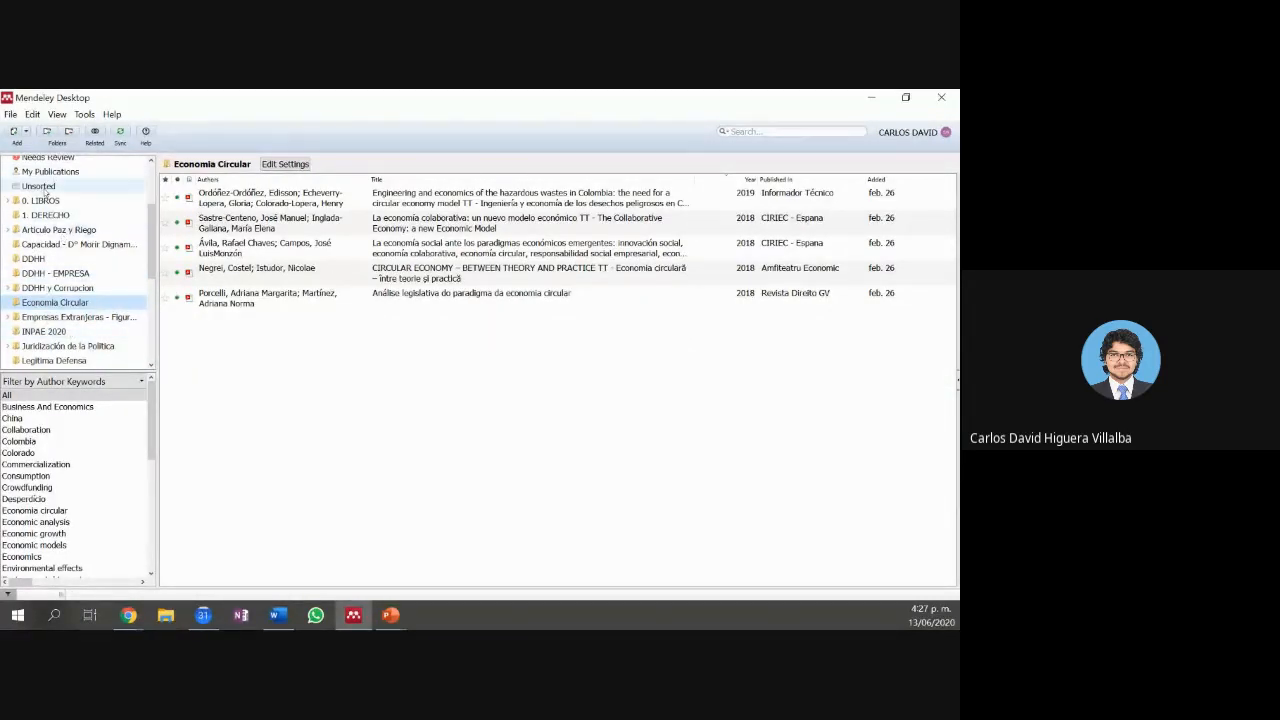
{"action": "scroll", "coordinate": [53, 200], "scroll_direction": "up", "scroll_amount": 1}
{"action": "scroll", "coordinate": [53, 200], "scroll_direction": "up", "scroll_amount": 1}
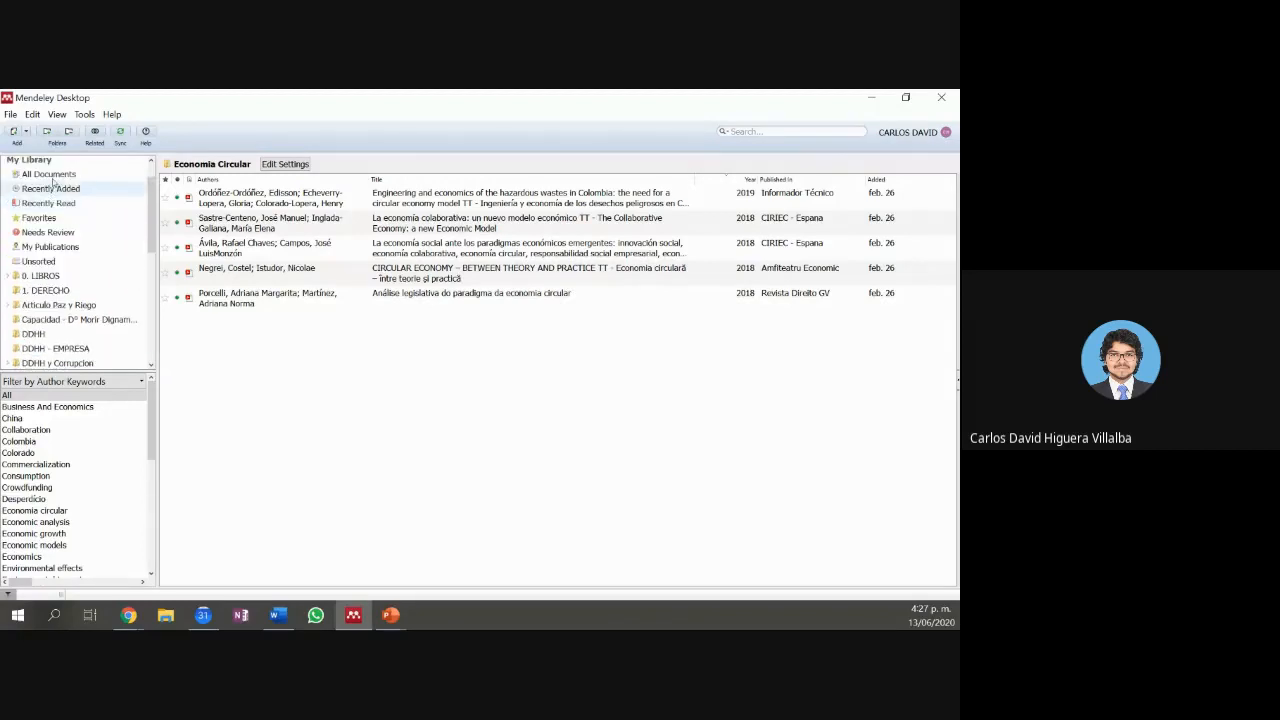
{"action": "left_click", "coordinate": [53, 177]}
Step: Create a new library folder and rename it from 'Untitled Folder' to 'Practica'
{"action": "scroll", "coordinate": [70, 300], "scroll_direction": "down", "scroll_amount": 4}
{"action": "left_click", "coordinate": [65, 362]}
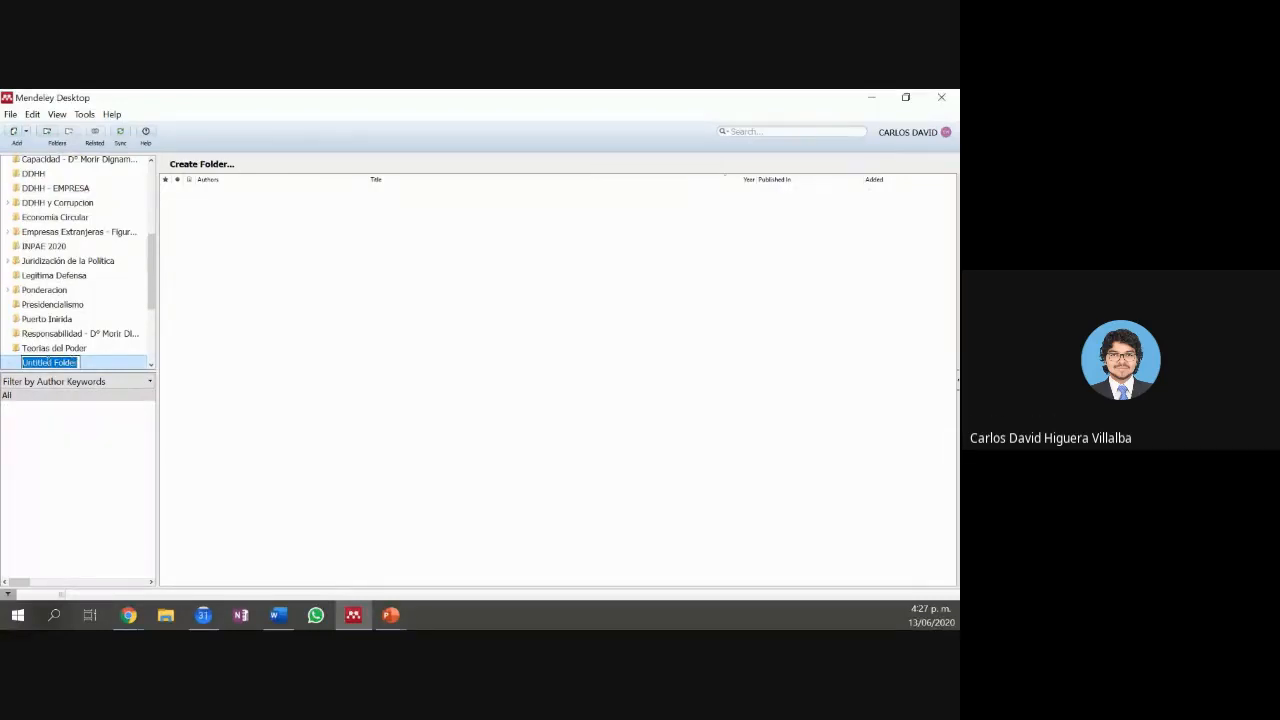
{"action": "type", "text": "Practica"}
{"action": "key", "text": "Return"}
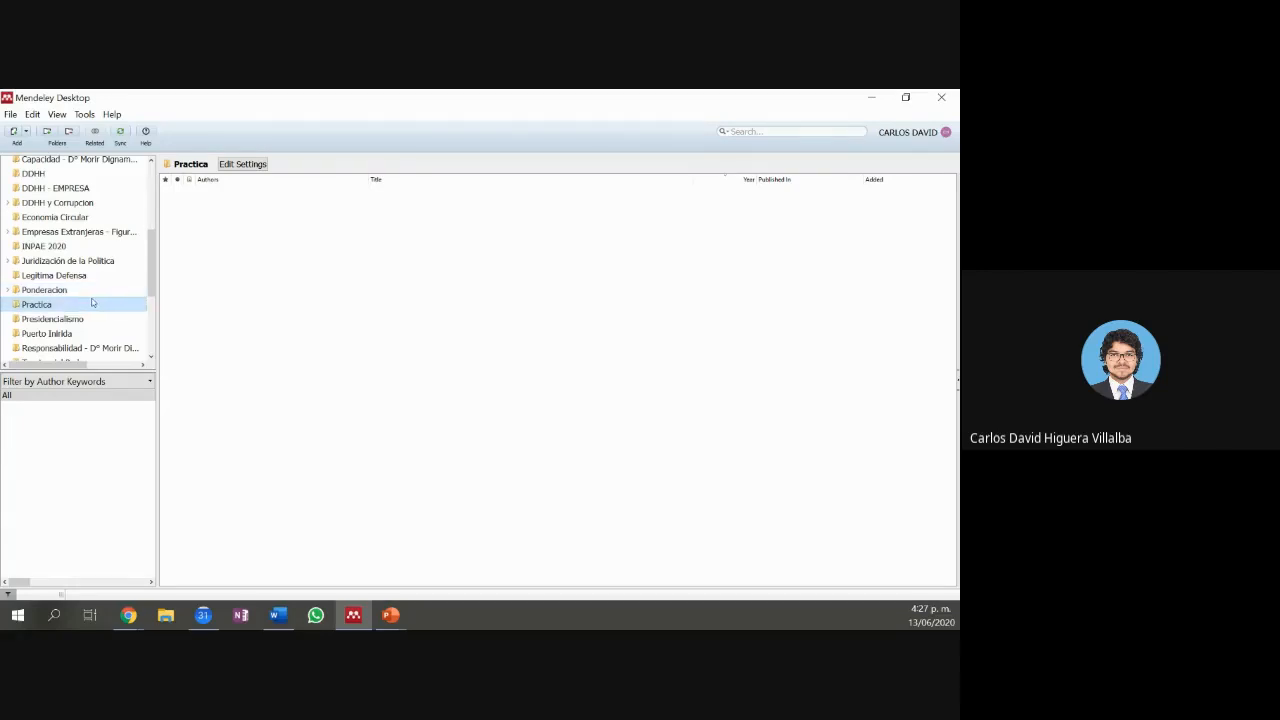
{"action": "scroll", "coordinate": [92, 302], "scroll_direction": "up", "scroll_amount": 2}
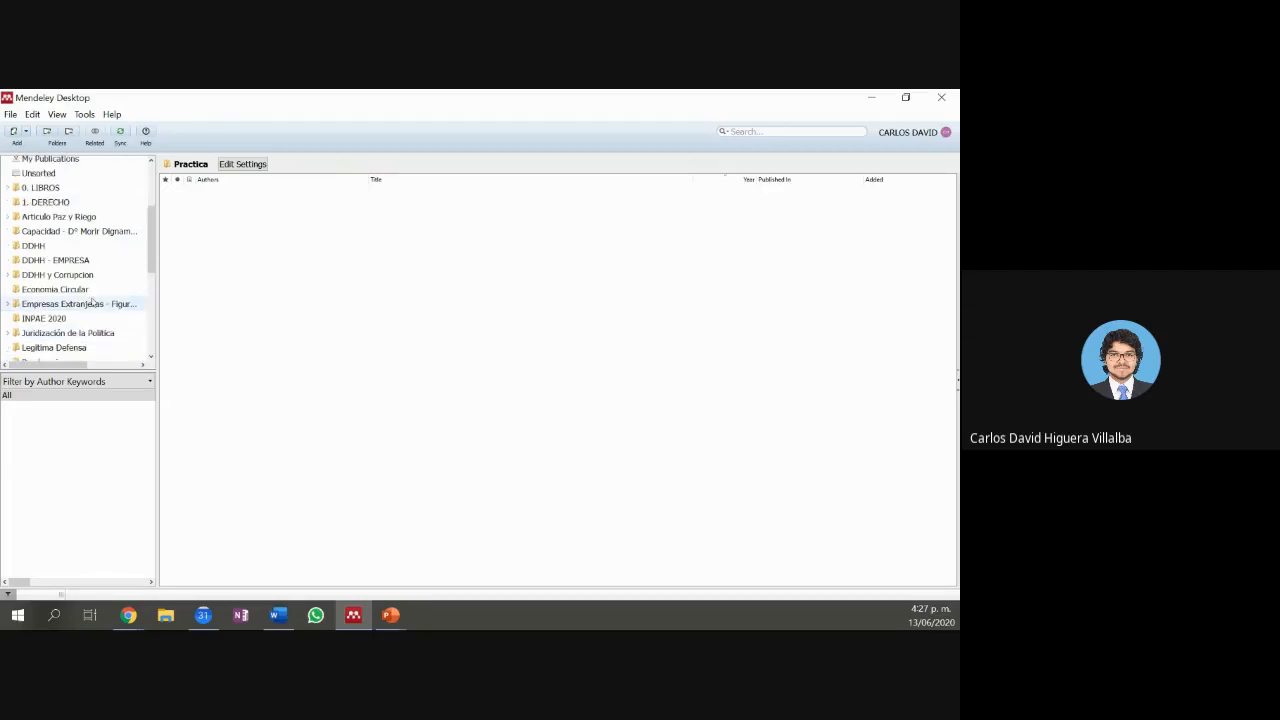
{"action": "scroll", "coordinate": [92, 302], "scroll_direction": "down", "scroll_amount": 2}
{"action": "scroll", "coordinate": [78, 297], "scroll_direction": "up", "scroll_amount": 5}
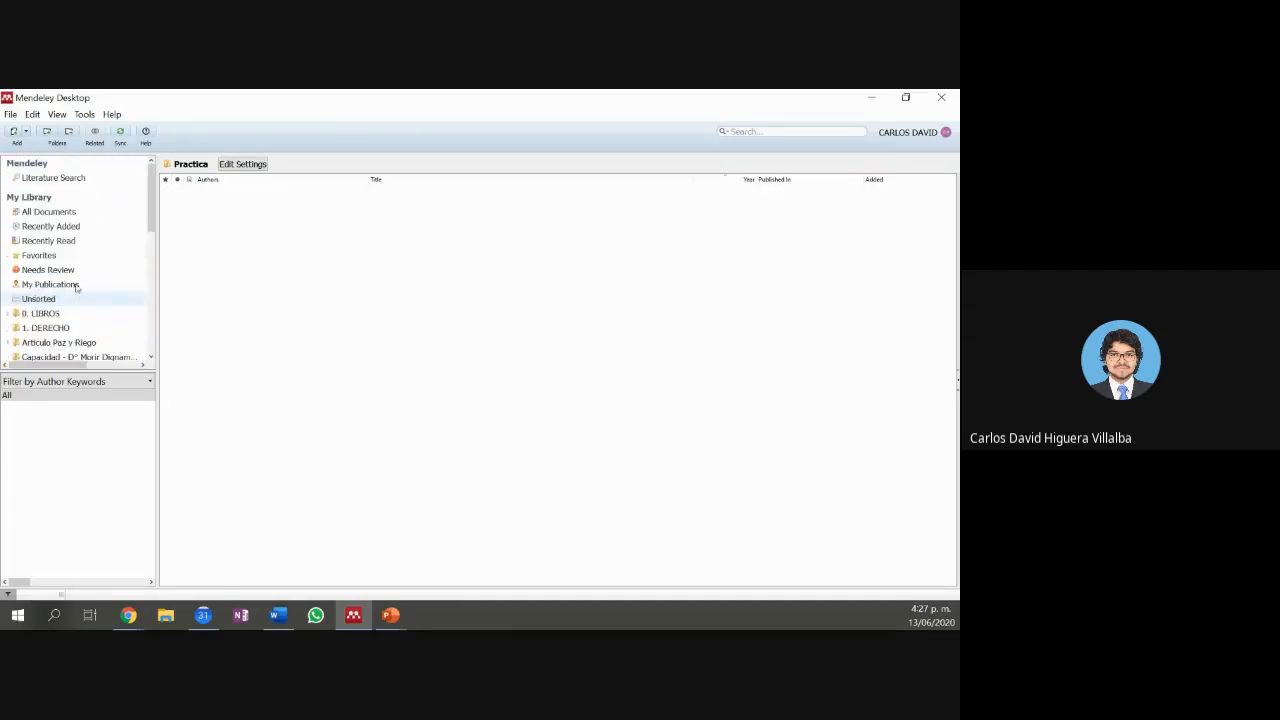
Step: Drag the 2019 water and sanitation rights manual from All Documents into Practica
{"action": "left_click", "coordinate": [62, 211]}
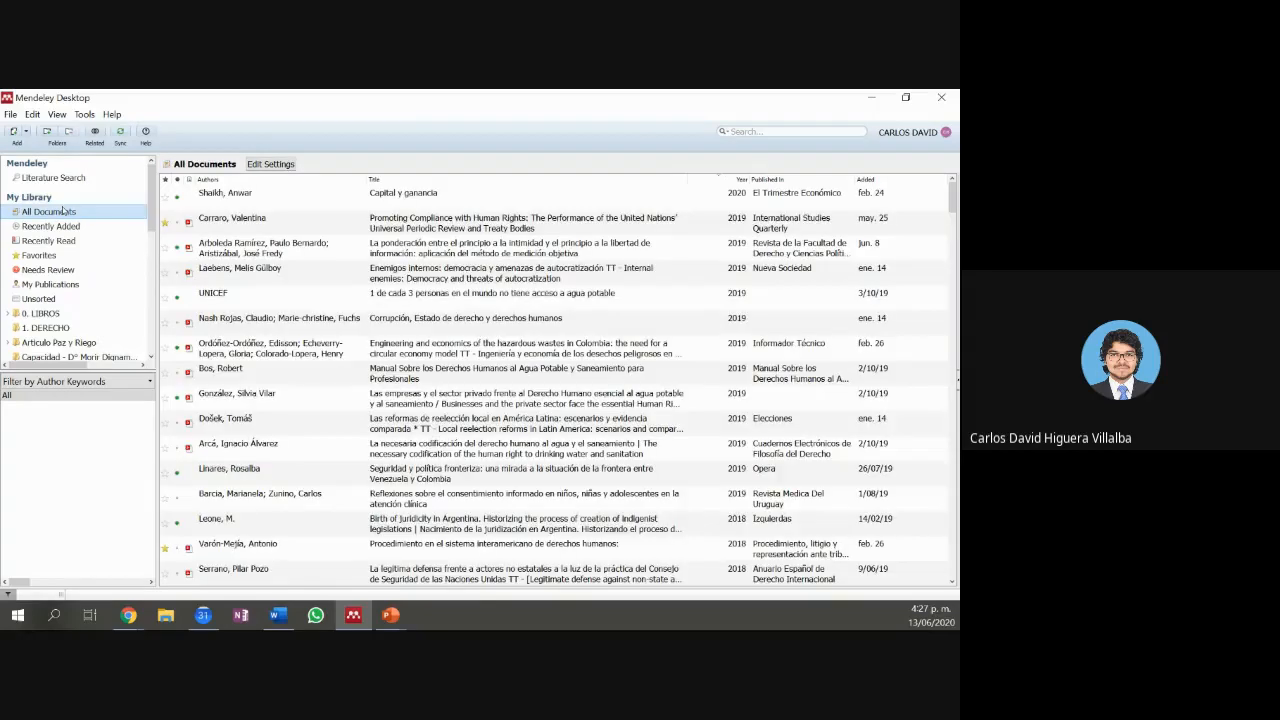
{"action": "left_click", "coordinate": [402, 378]}
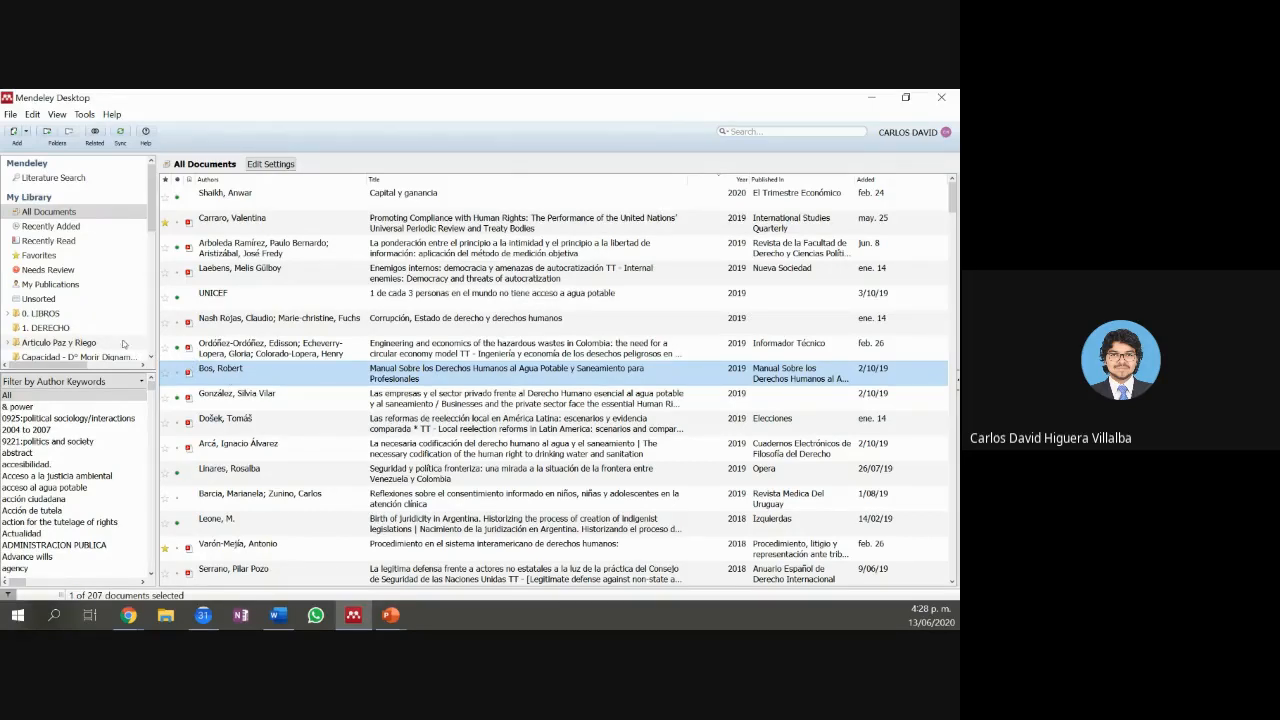
{"action": "left_click_drag", "start_coordinate": [192, 378], "coordinate": [40, 331]}
{"action": "left_click", "coordinate": [38, 325]}
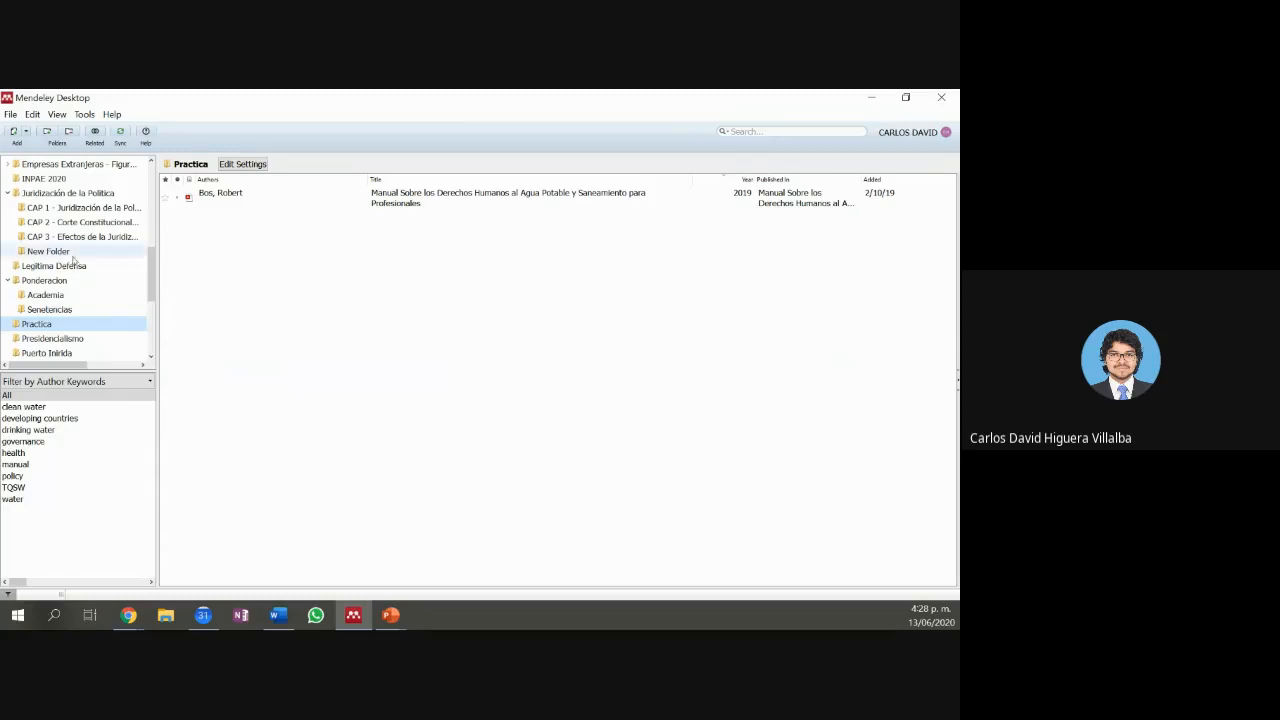
Step: Return to All Documents, then reopen Practica to confirm it holds the manual
{"action": "scroll", "coordinate": [48, 210], "scroll_direction": "up", "scroll_amount": 10}
{"action": "scroll", "coordinate": [48, 210], "scroll_direction": "up", "scroll_amount": 2}
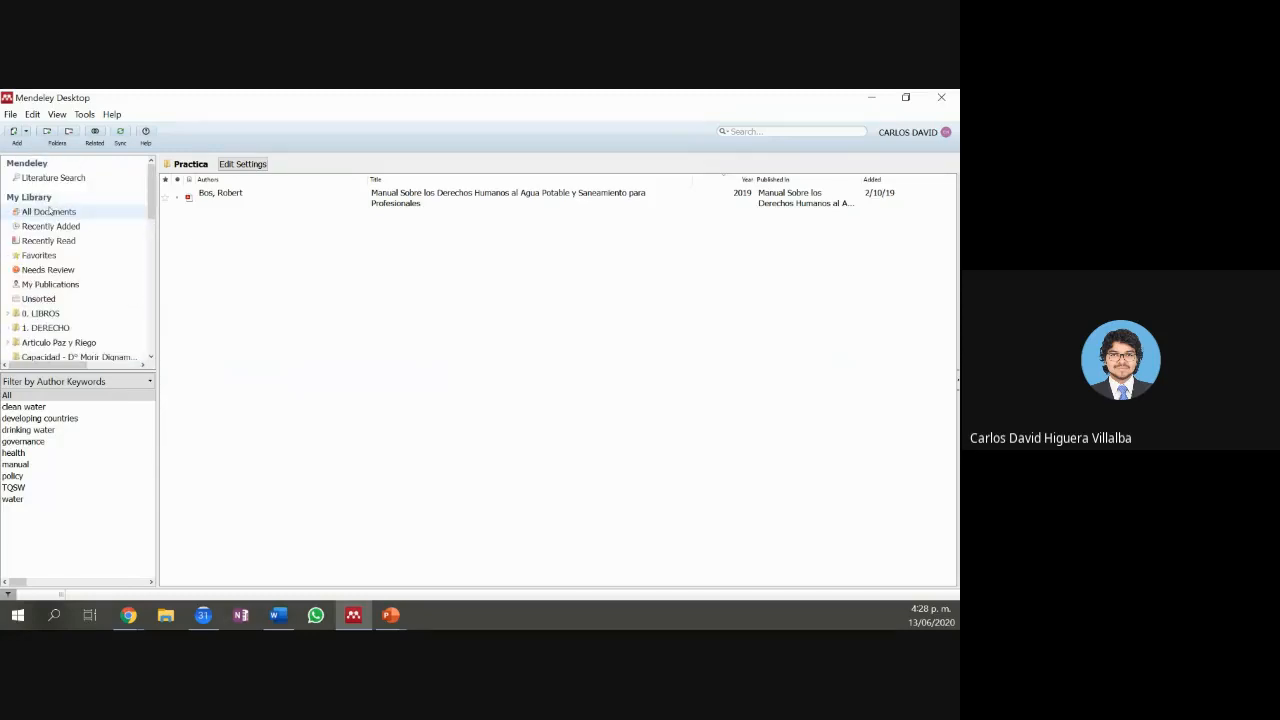
{"action": "left_click", "coordinate": [48, 211]}
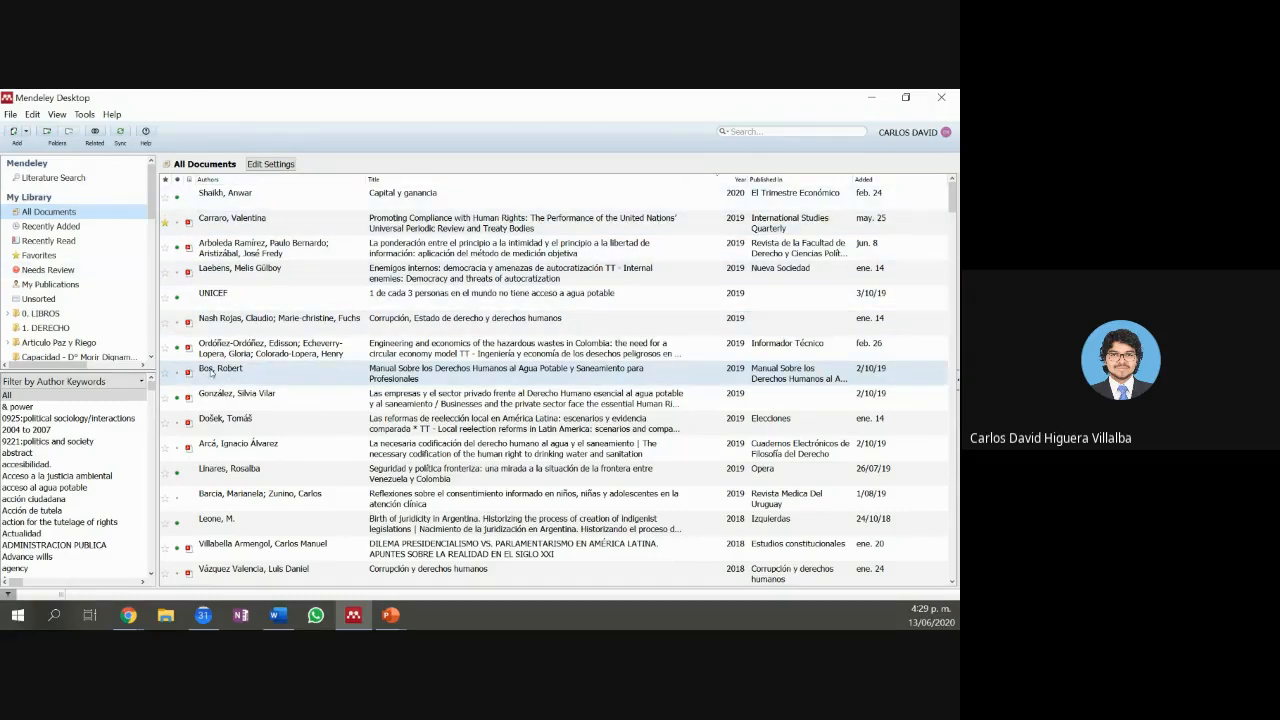
{"action": "scroll", "coordinate": [60, 290], "scroll_direction": "down", "scroll_amount": 5}
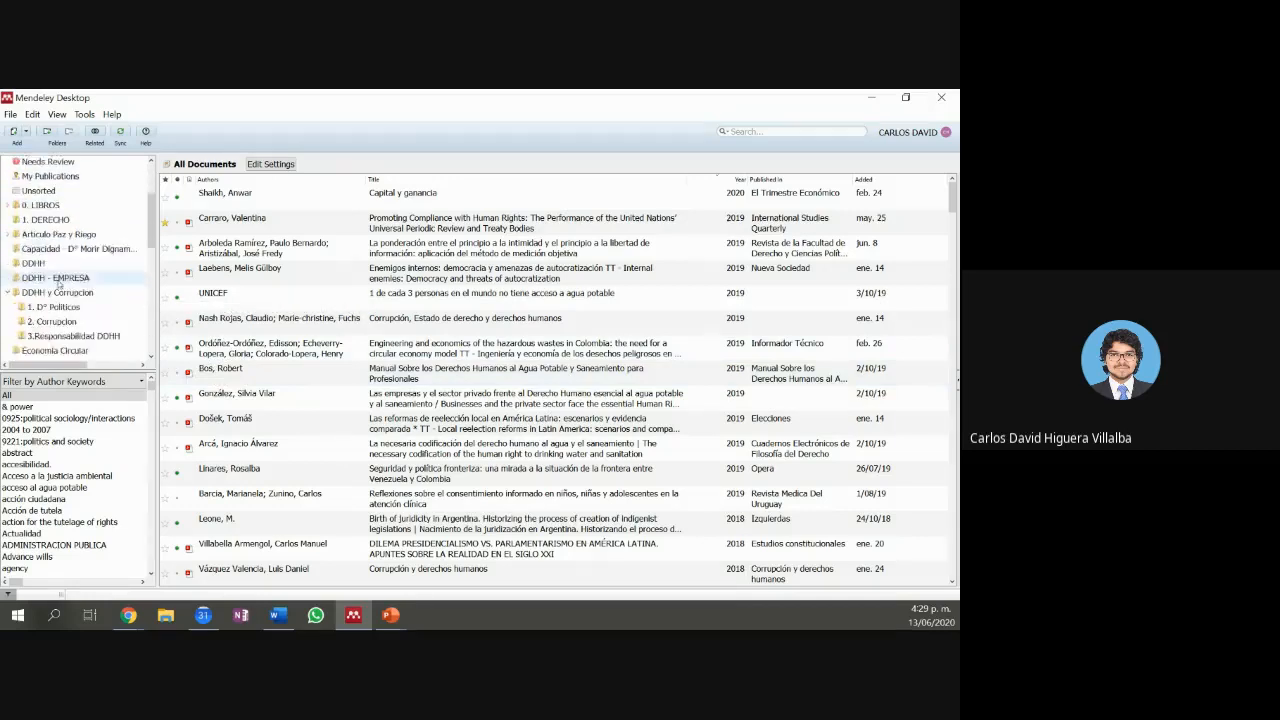
{"action": "scroll", "coordinate": [58, 290], "scroll_direction": "down", "scroll_amount": 3}
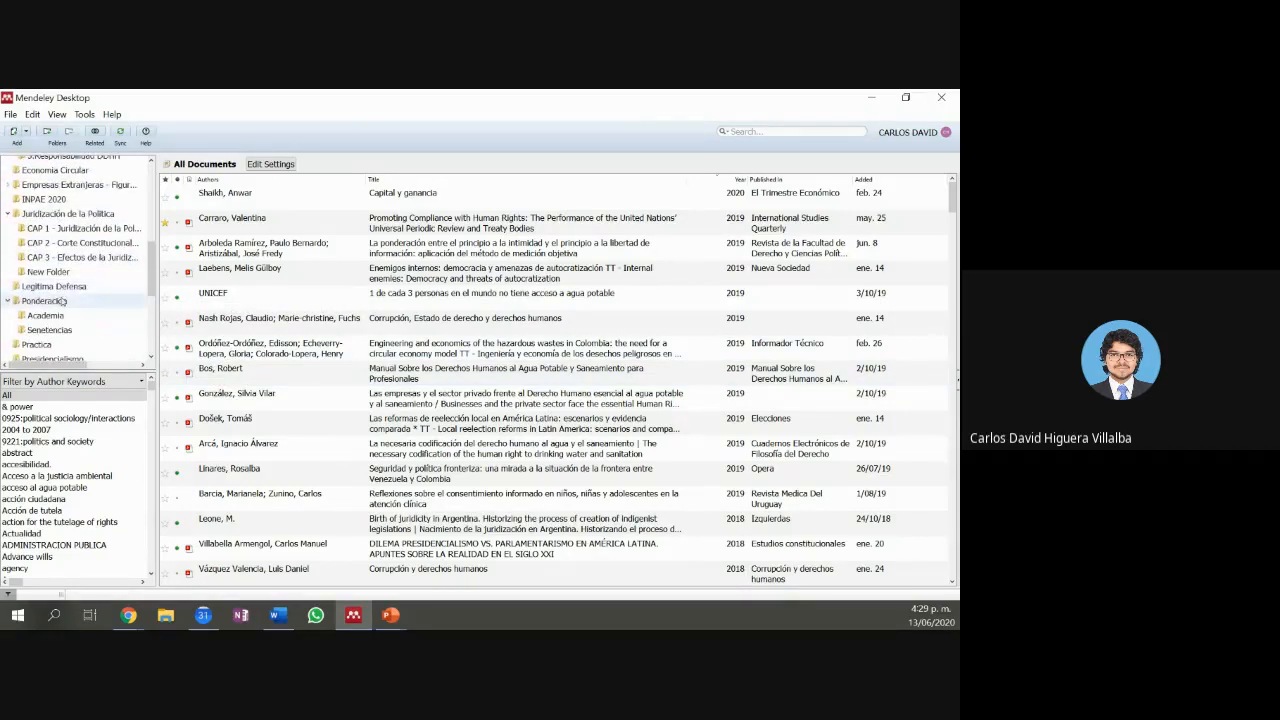
{"action": "scroll", "coordinate": [60, 295], "scroll_direction": "up", "scroll_amount": 4}
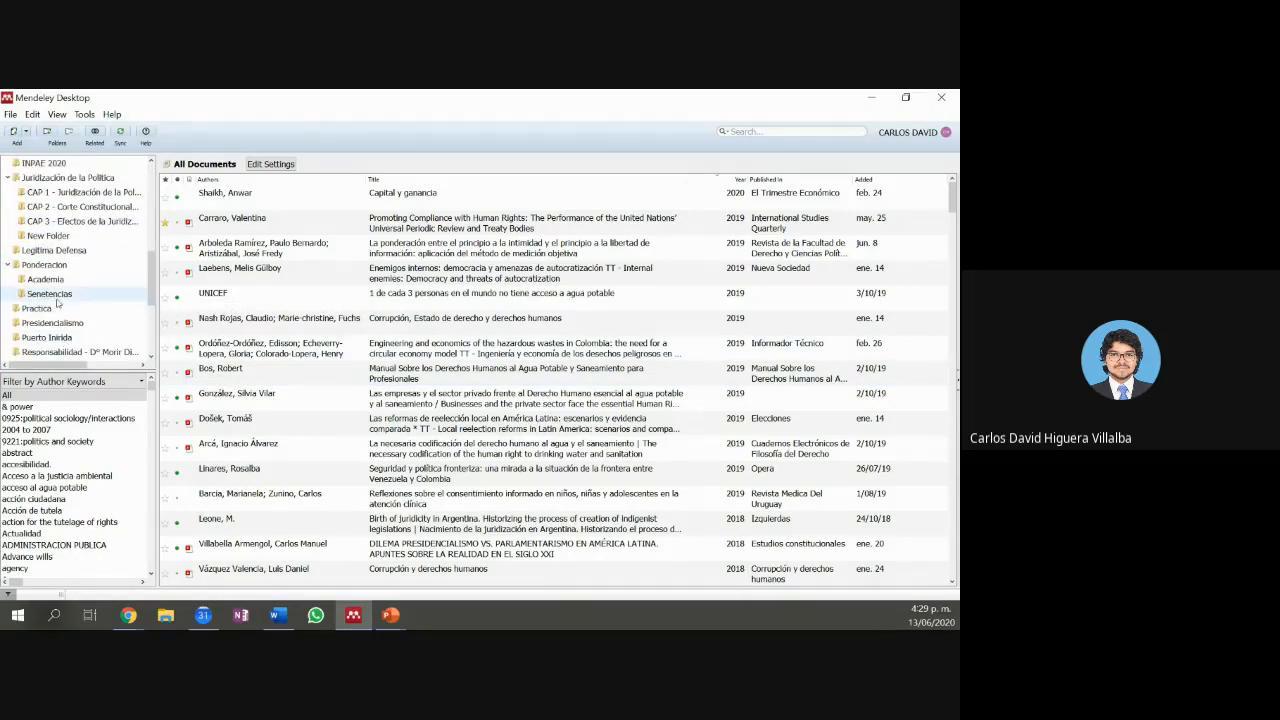
{"action": "scroll", "coordinate": [50, 272], "scroll_direction": "up", "scroll_amount": 3}
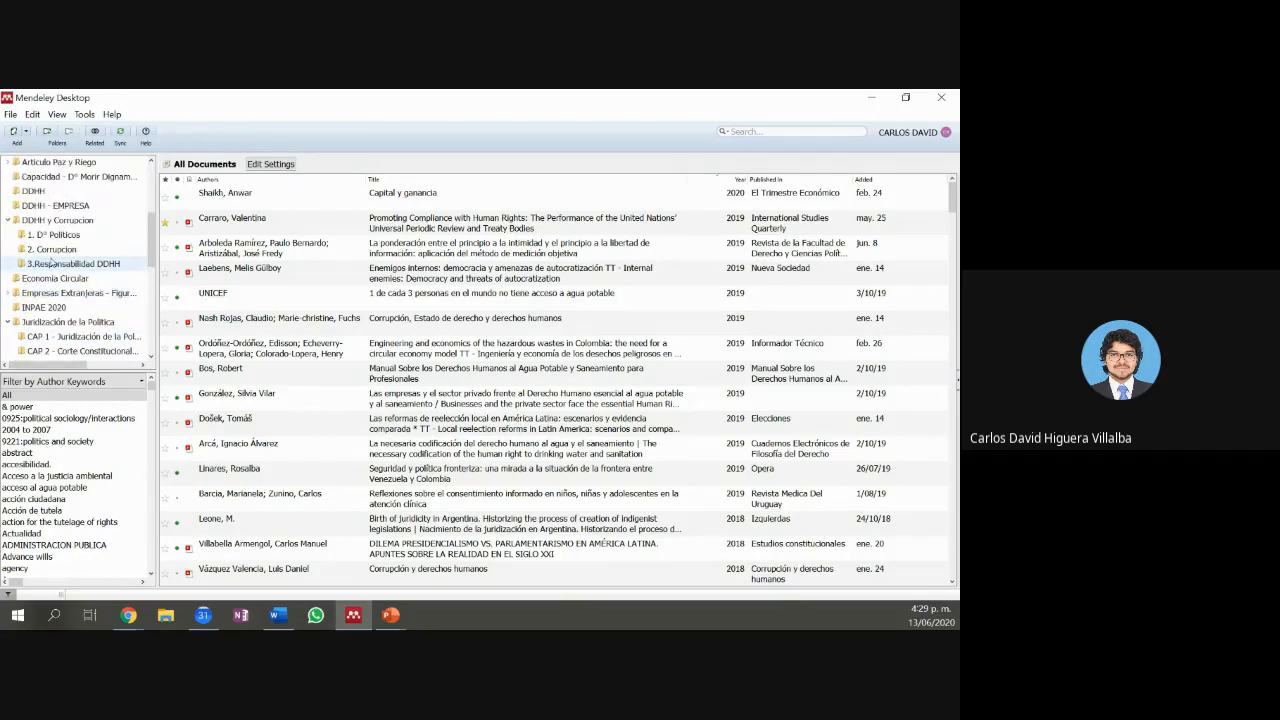
{"action": "scroll", "coordinate": [50, 265], "scroll_direction": "down", "scroll_amount": 3}
{"action": "scroll", "coordinate": [52, 262], "scroll_direction": "down", "scroll_amount": 1}
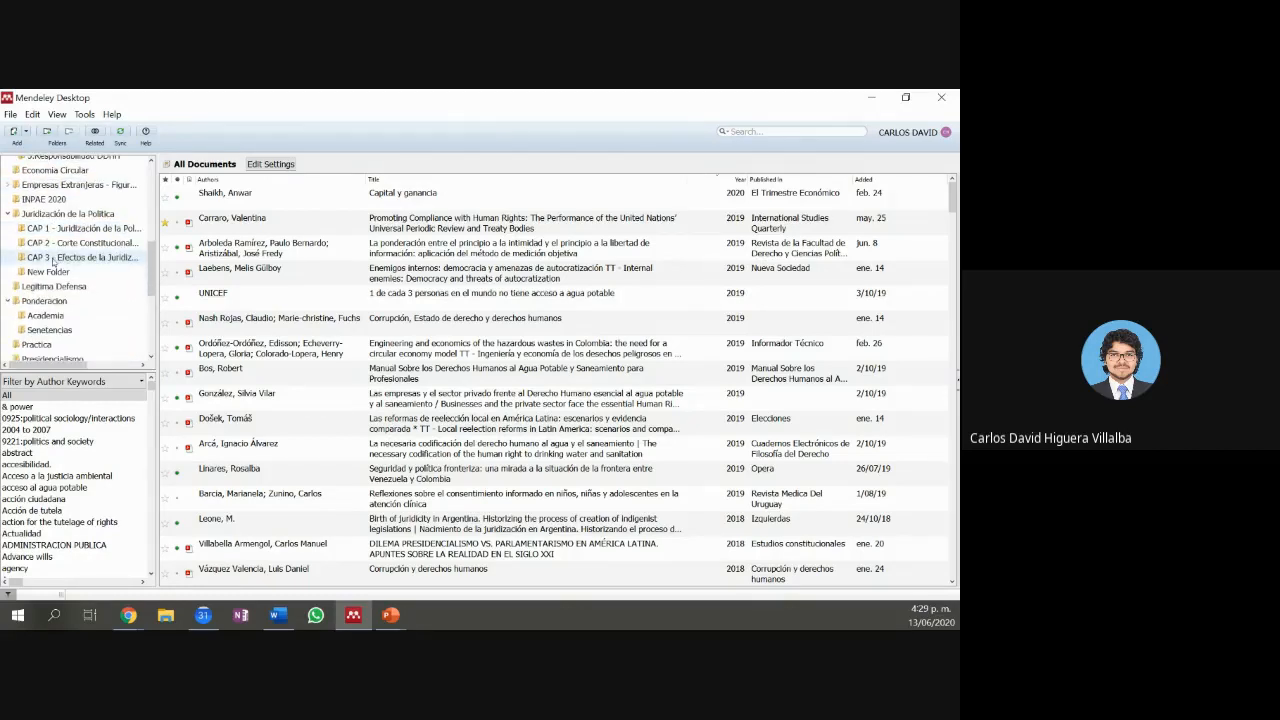
{"action": "left_click", "coordinate": [57, 342]}
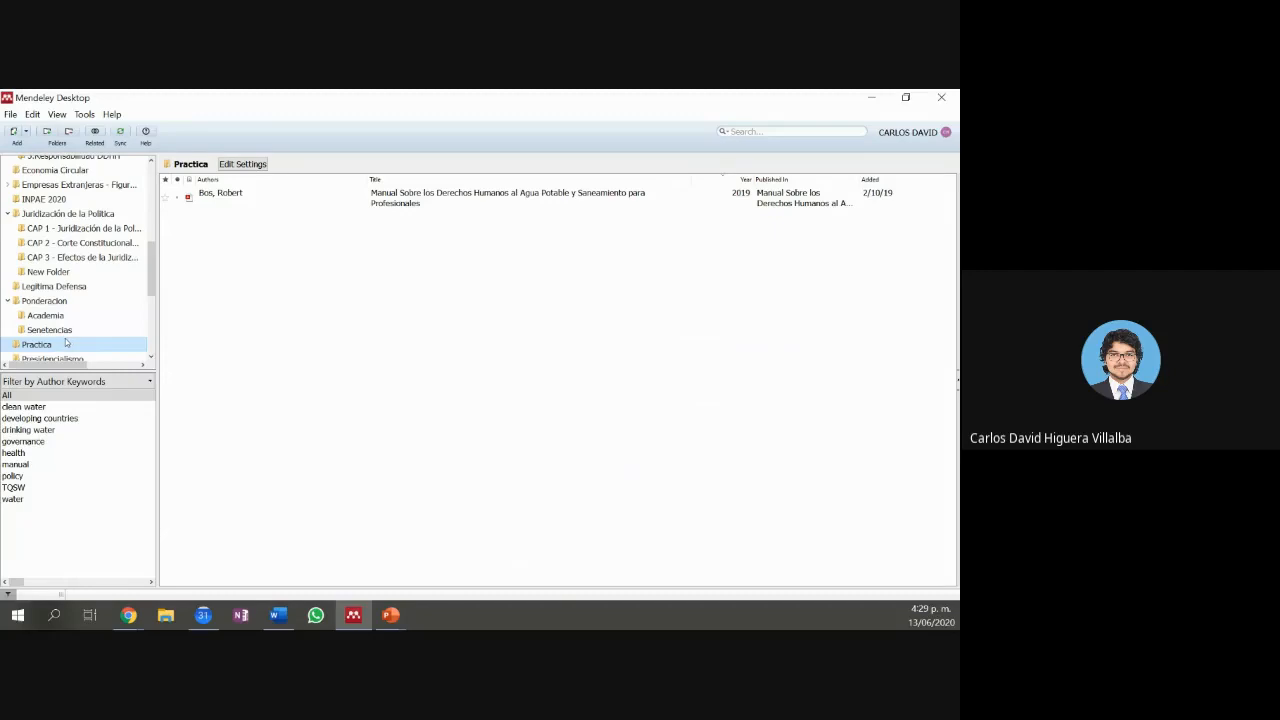
Step: Add a 'New Folder' subfolder under Practica with a second 'New Folder' nested inside it
{"action": "left_click", "coordinate": [50, 137]}
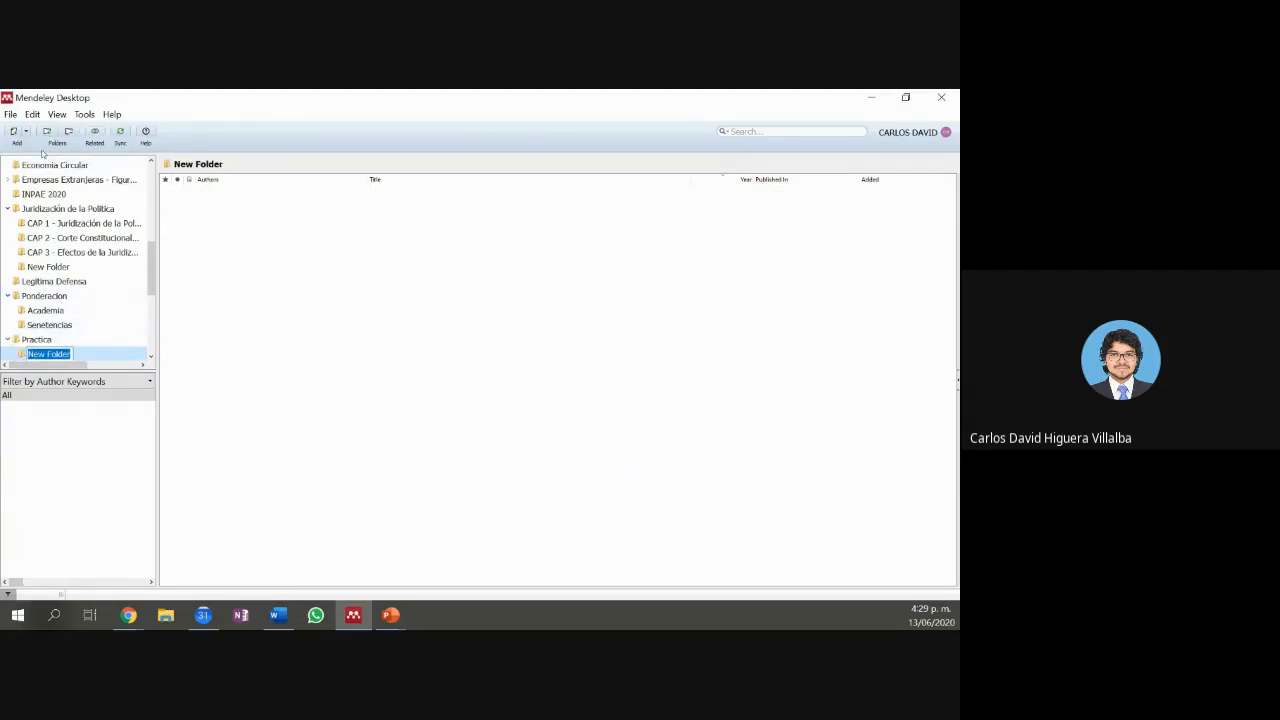
{"action": "left_click", "coordinate": [50, 137]}
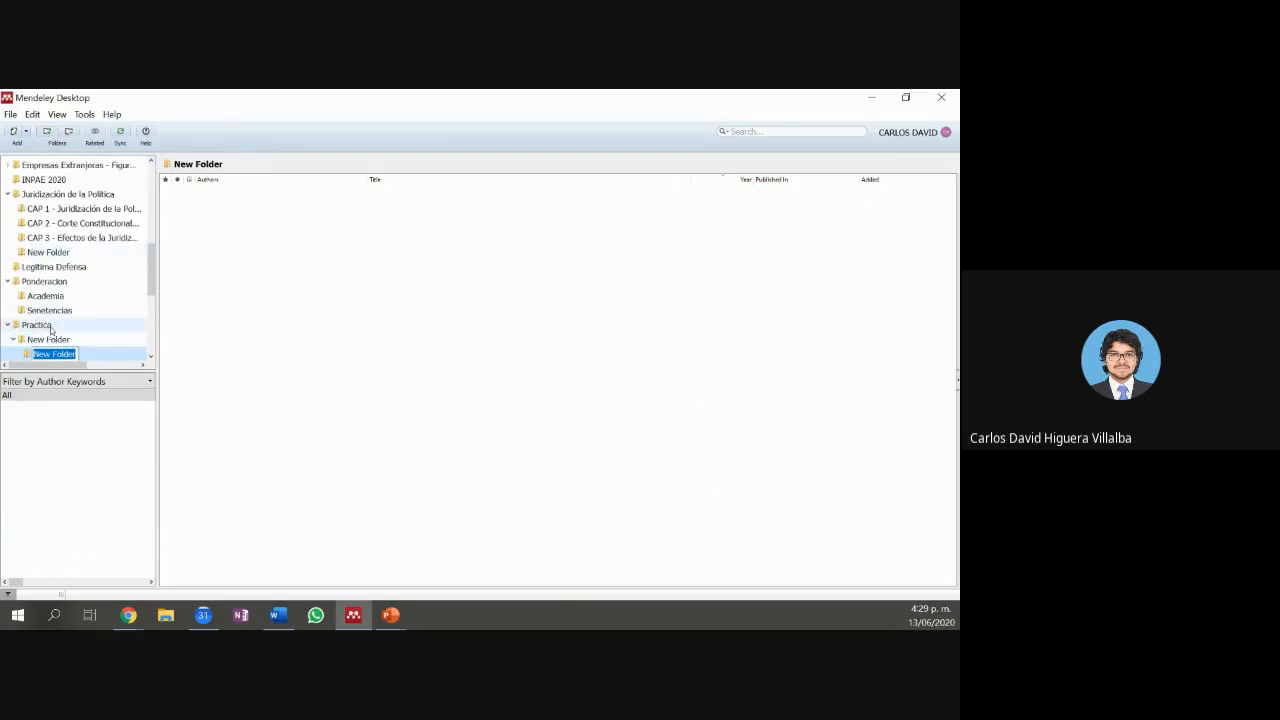
{"action": "left_click", "coordinate": [52, 327]}
{"action": "left_click", "coordinate": [61, 341]}
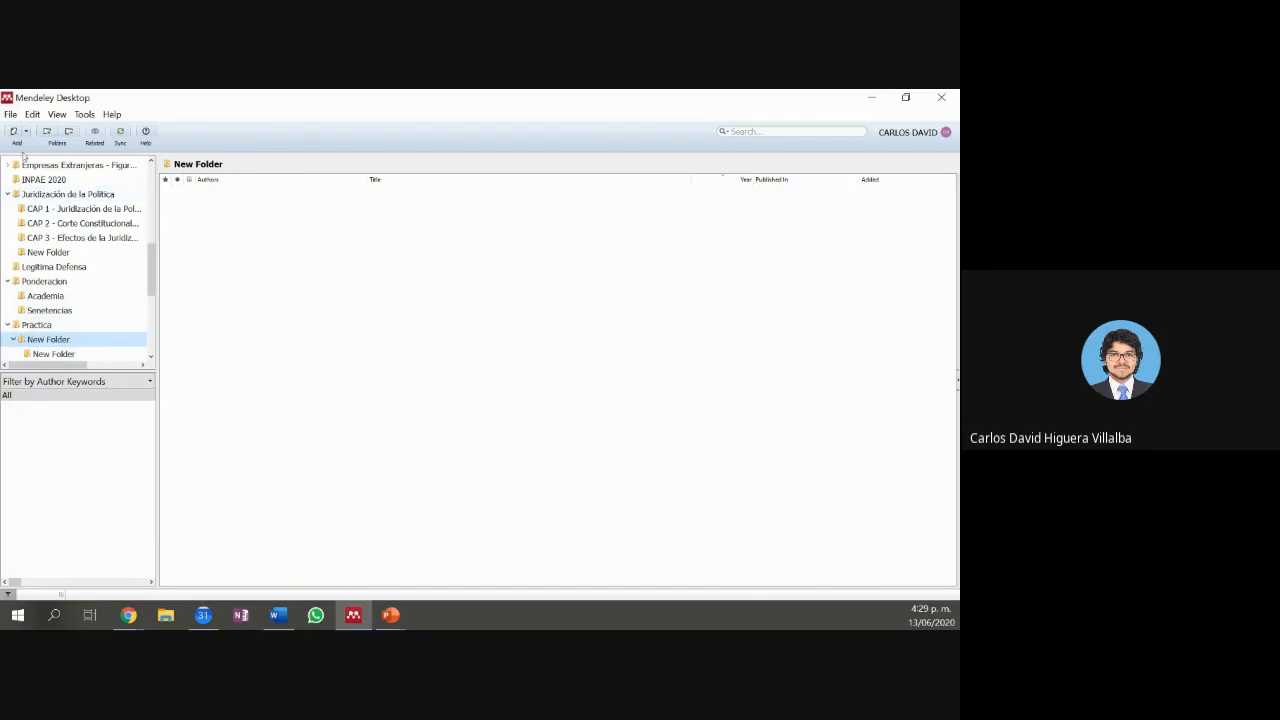
Step: Remove the inner nested 'New Folder', answering Yes in the Remove Folder dialog
{"action": "left_click", "coordinate": [53, 354]}
{"action": "left_click", "coordinate": [68, 132]}
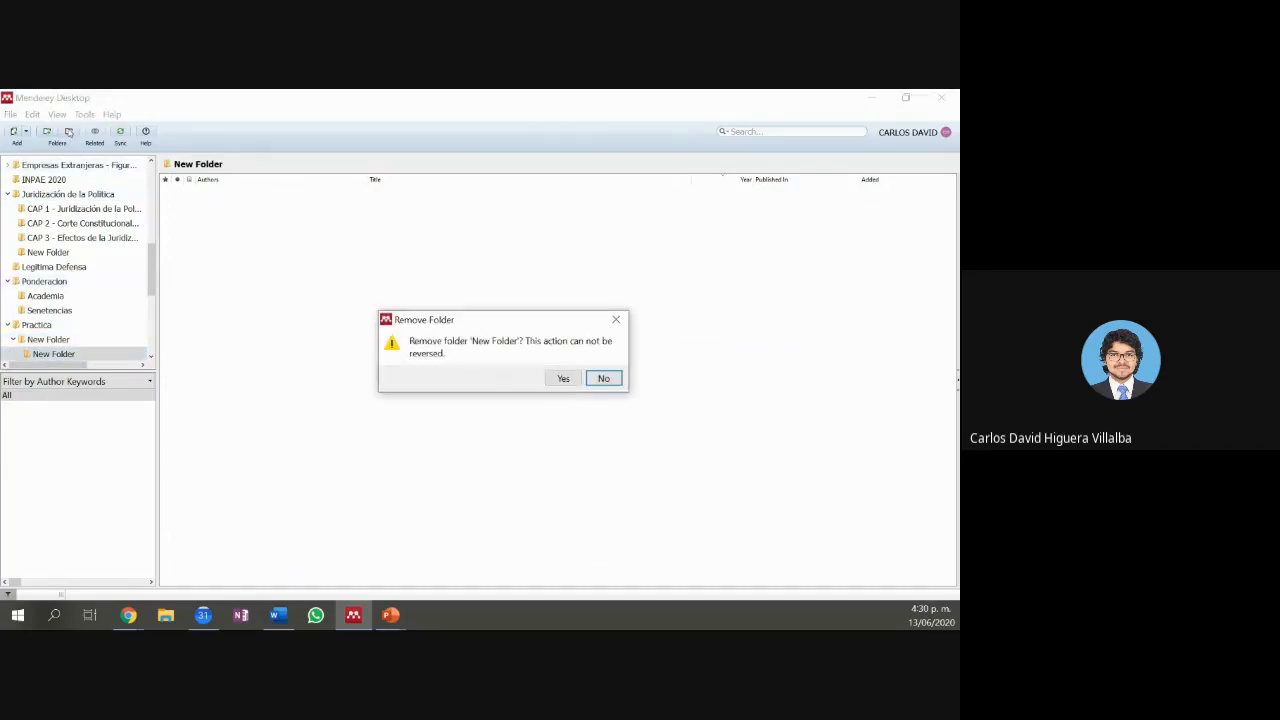
{"action": "left_click", "coordinate": [561, 379]}
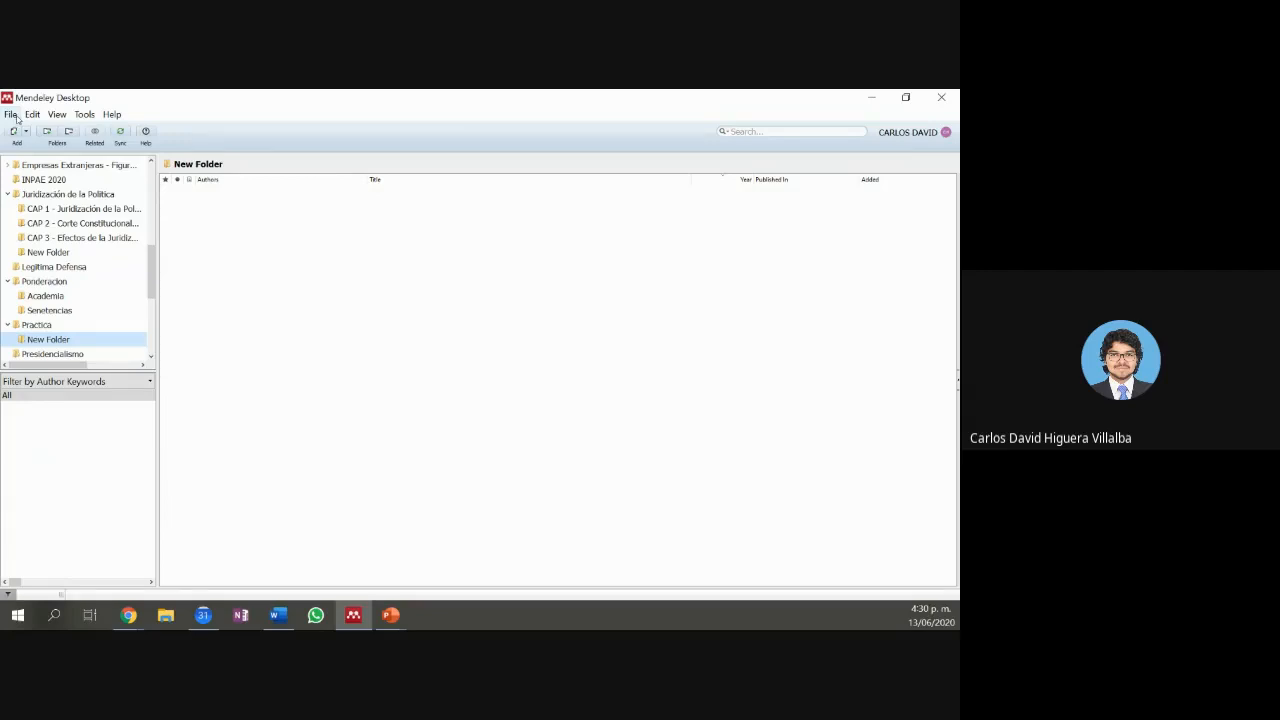
Step: Look through the Tools menu options, then the View menu
{"action": "left_click", "coordinate": [77, 116]}
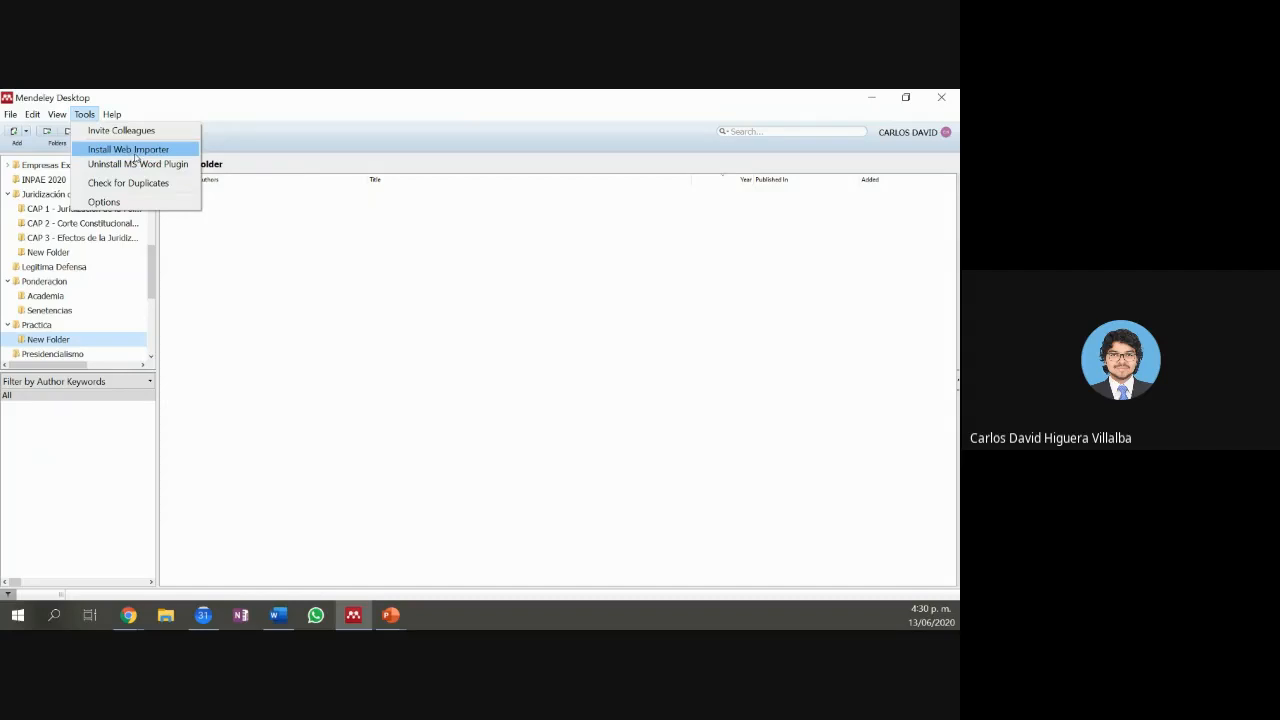
{"action": "mouse_move", "coordinate": [50, 120]}
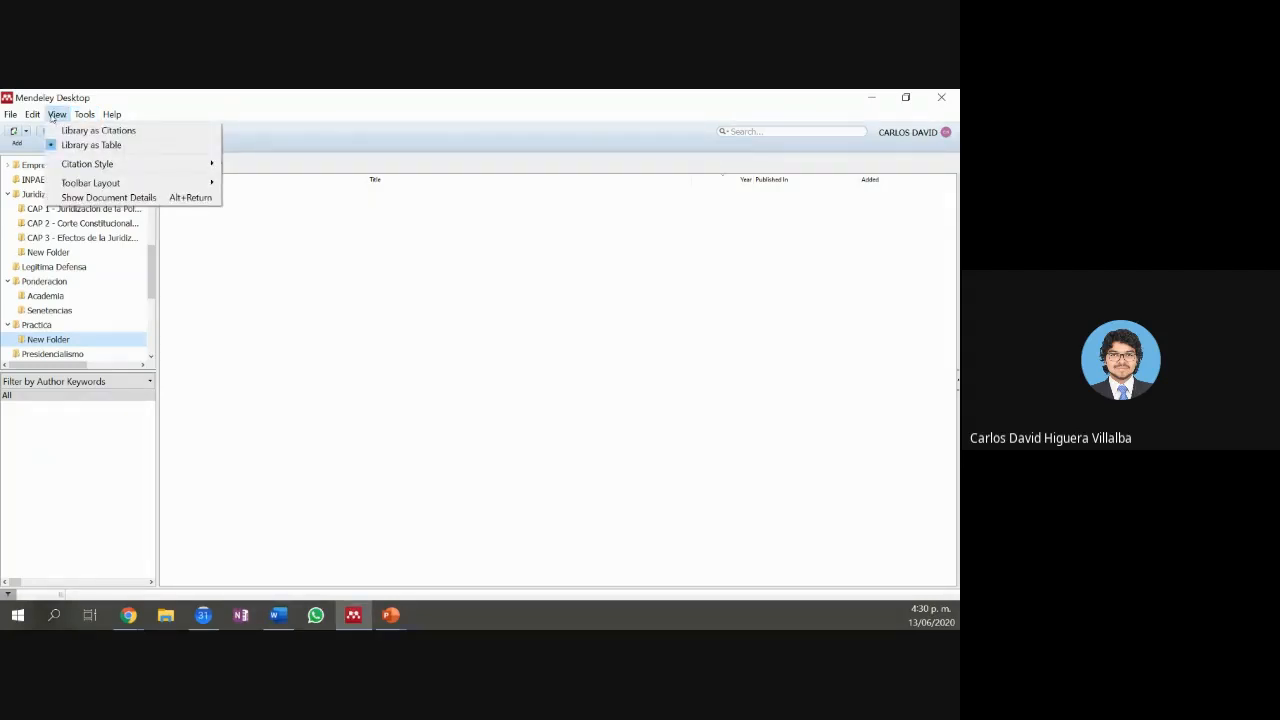
Step: Show All Documents as APA 6th edition citations using View > Library as Citations
{"action": "left_click", "coordinate": [58, 238]}
{"action": "scroll", "coordinate": [55, 230], "scroll_direction": "up", "scroll_amount": 5}
{"action": "left_click", "coordinate": [50, 214]}
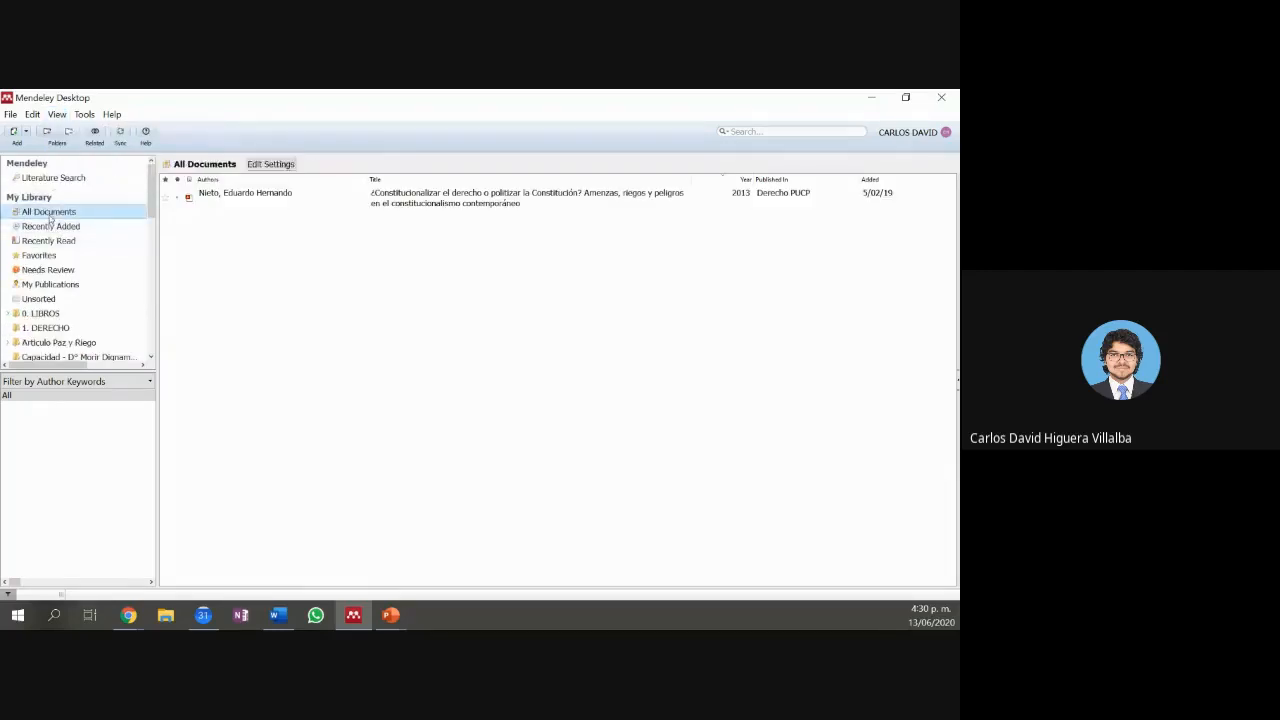
{"action": "left_click", "coordinate": [57, 114]}
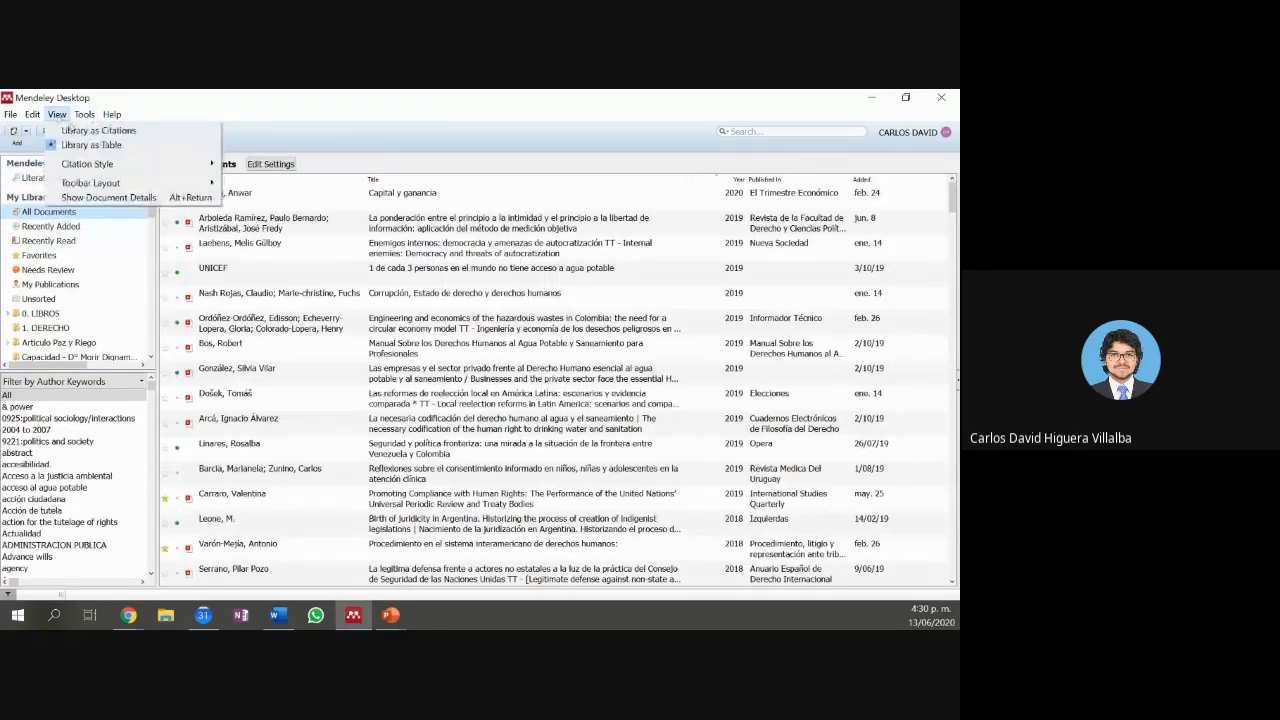
{"action": "left_click", "coordinate": [74, 131]}
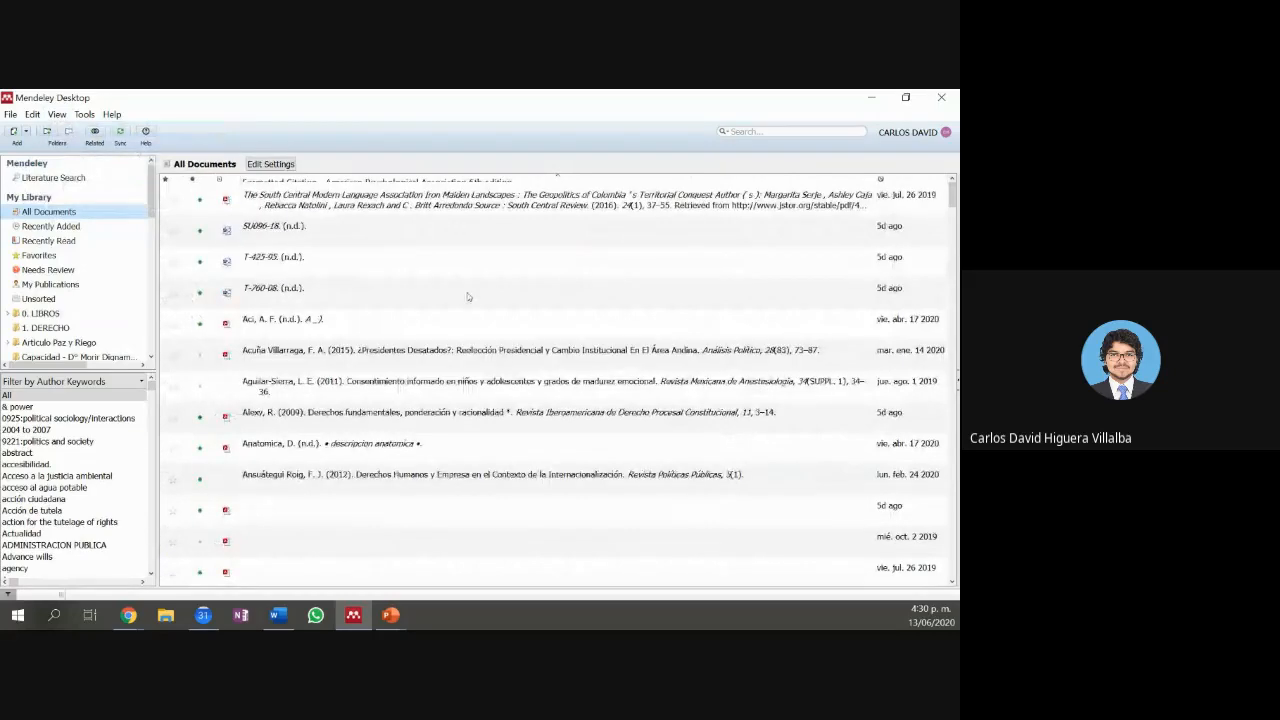
{"action": "scroll", "coordinate": [378, 289], "scroll_direction": "down", "scroll_amount": 3}
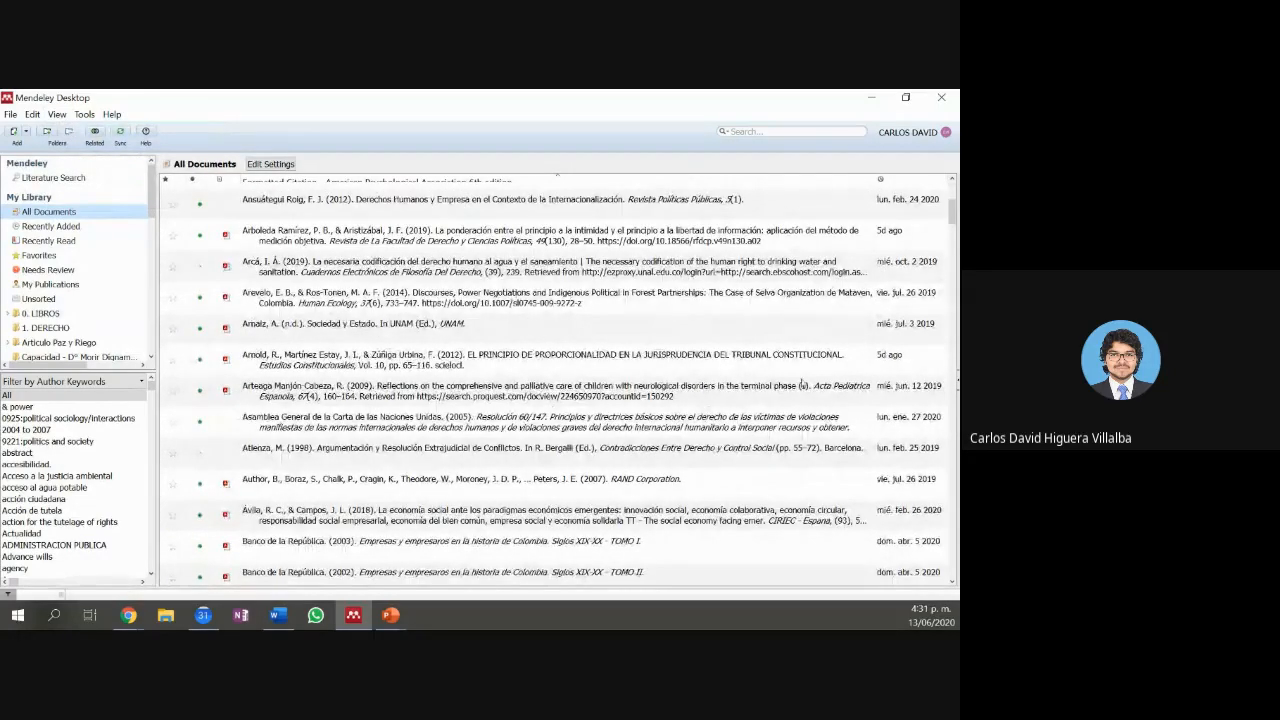
{"action": "left_click", "coordinate": [57, 114]}
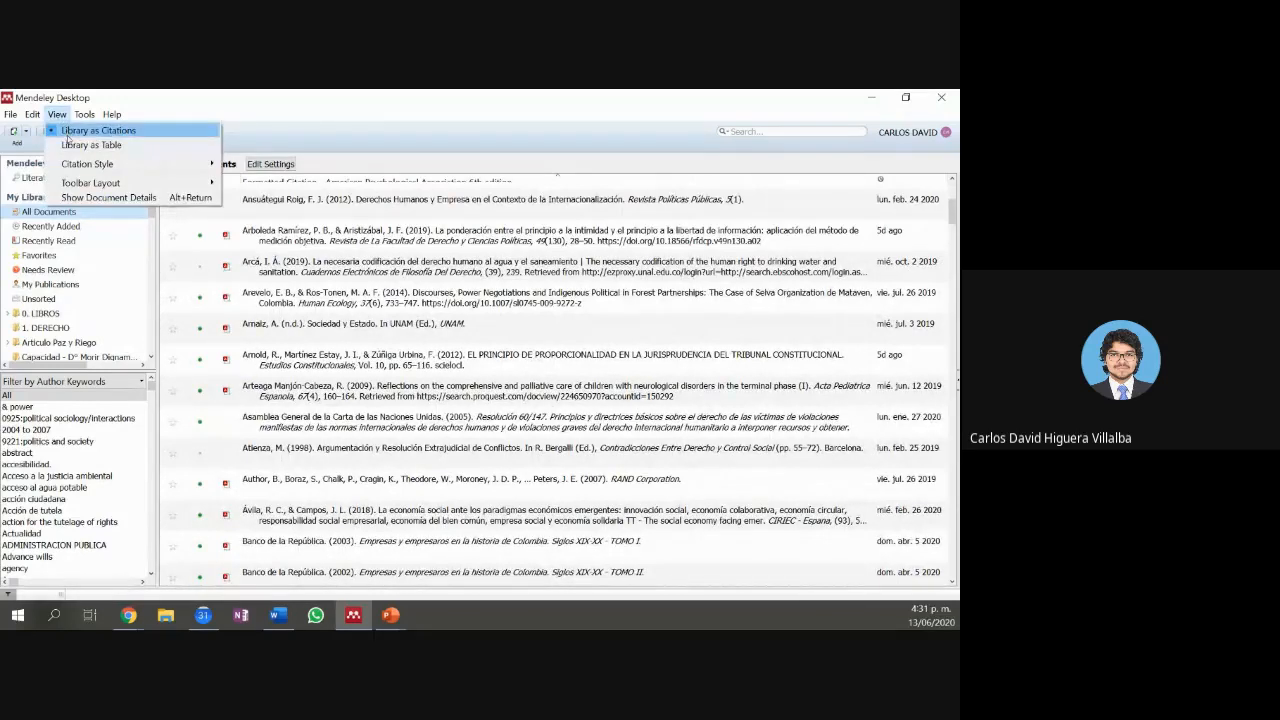
Step: Restore the table view of all 207 documents and browse the import formats, including RIS
{"action": "left_click", "coordinate": [72, 144]}
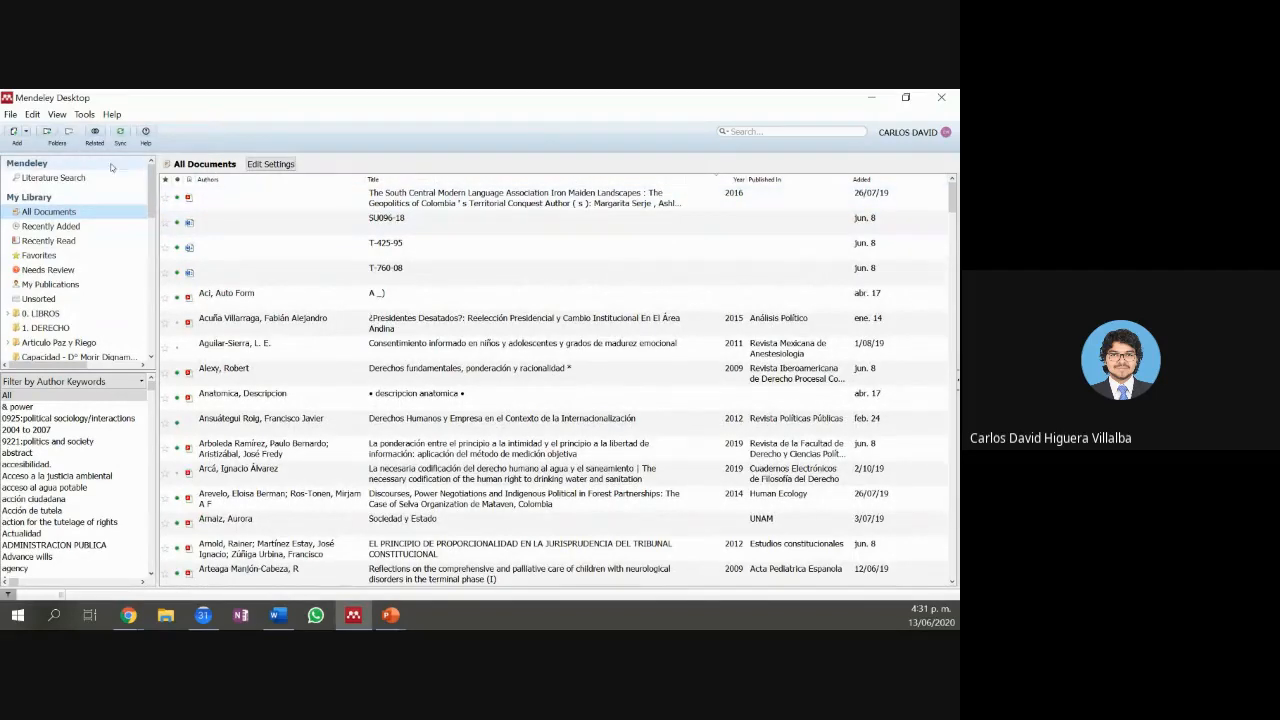
{"action": "left_click", "coordinate": [57, 114]}
{"action": "mouse_move", "coordinate": [40, 118]}
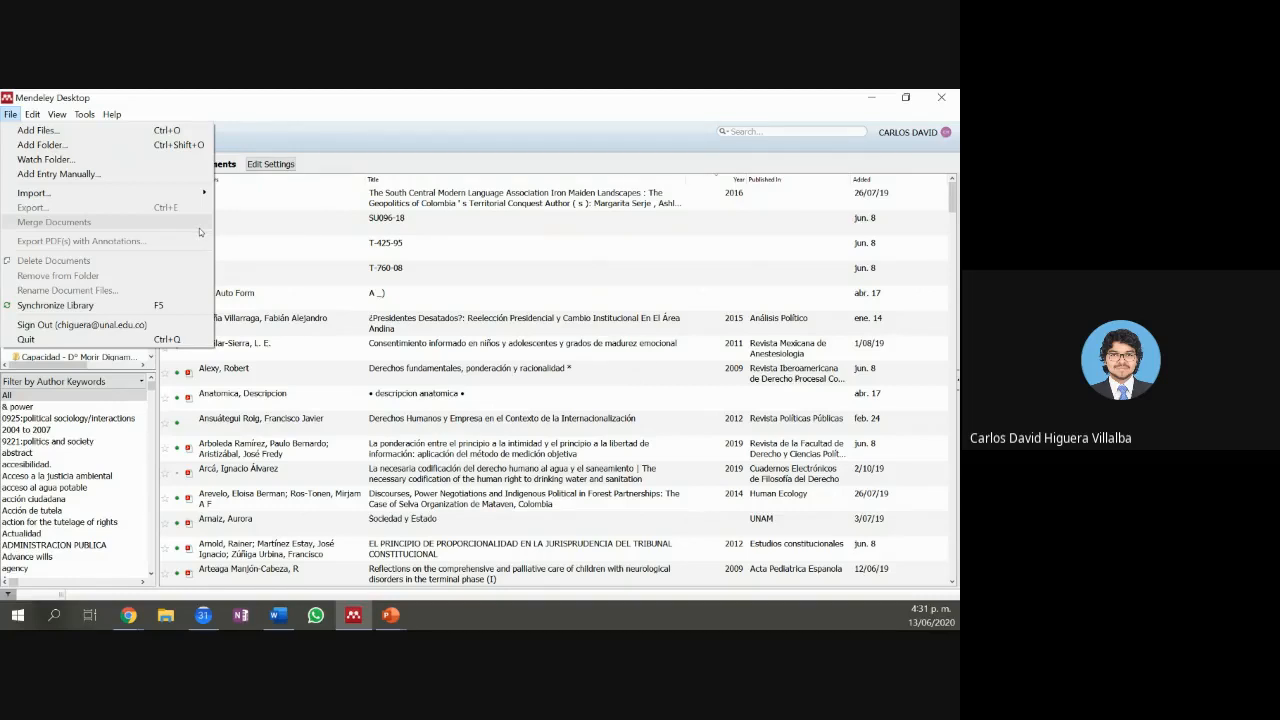
{"action": "mouse_move", "coordinate": [200, 191]}
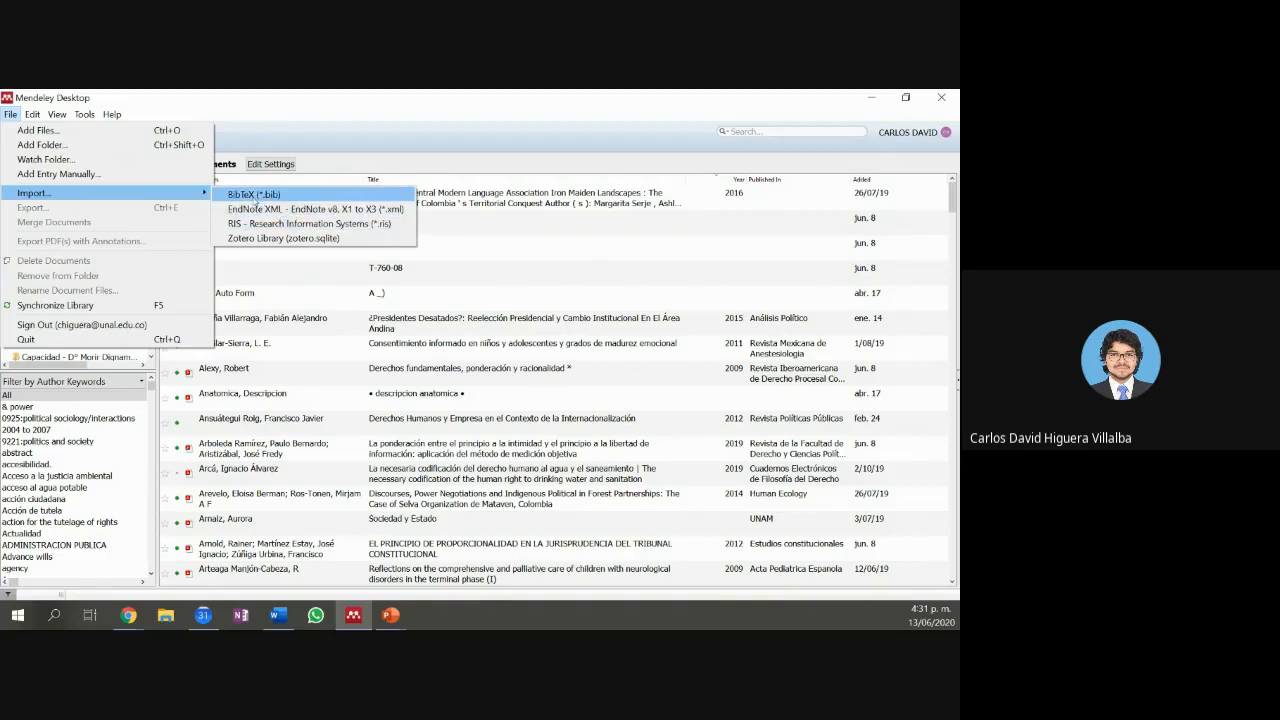
{"action": "left_click", "coordinate": [252, 297]}
Step: Open the Aci, Auto Form entry's 'Stories from the Odyssey' PDF externally and move its window up
{"action": "right_click", "coordinate": [230, 296]}
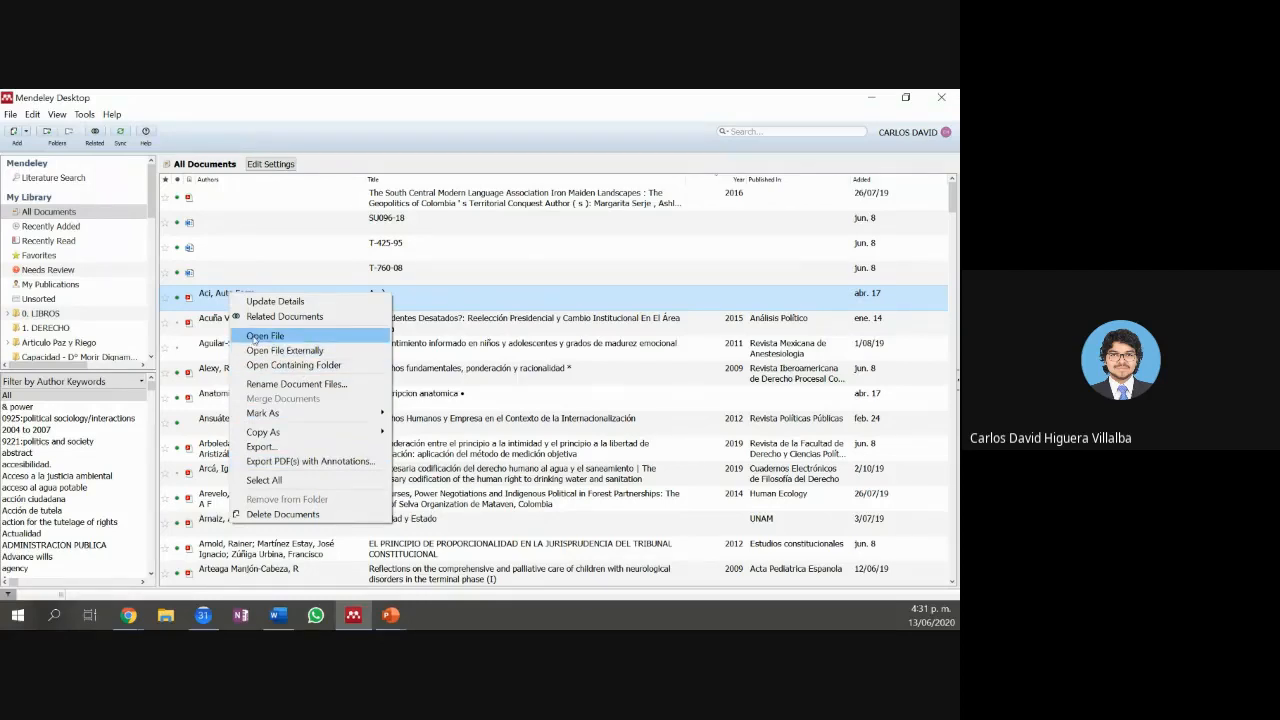
{"action": "left_click", "coordinate": [264, 336]}
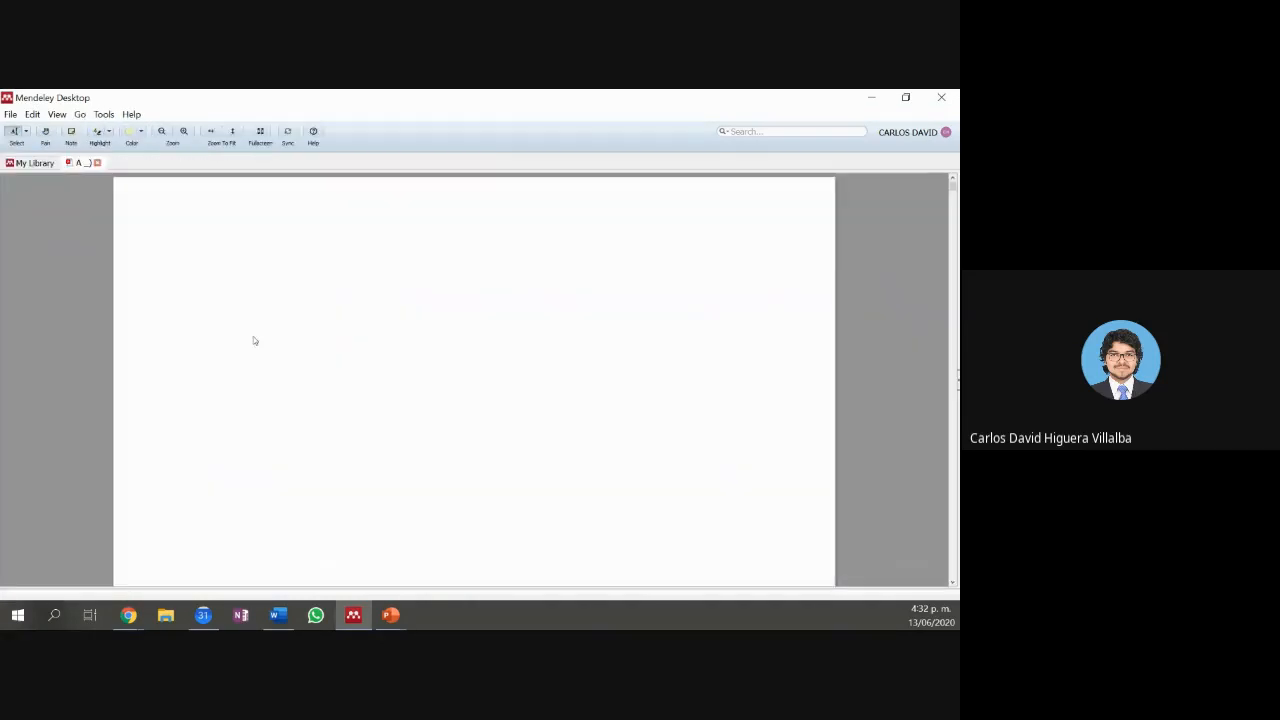
{"action": "left_click", "coordinate": [36, 163]}
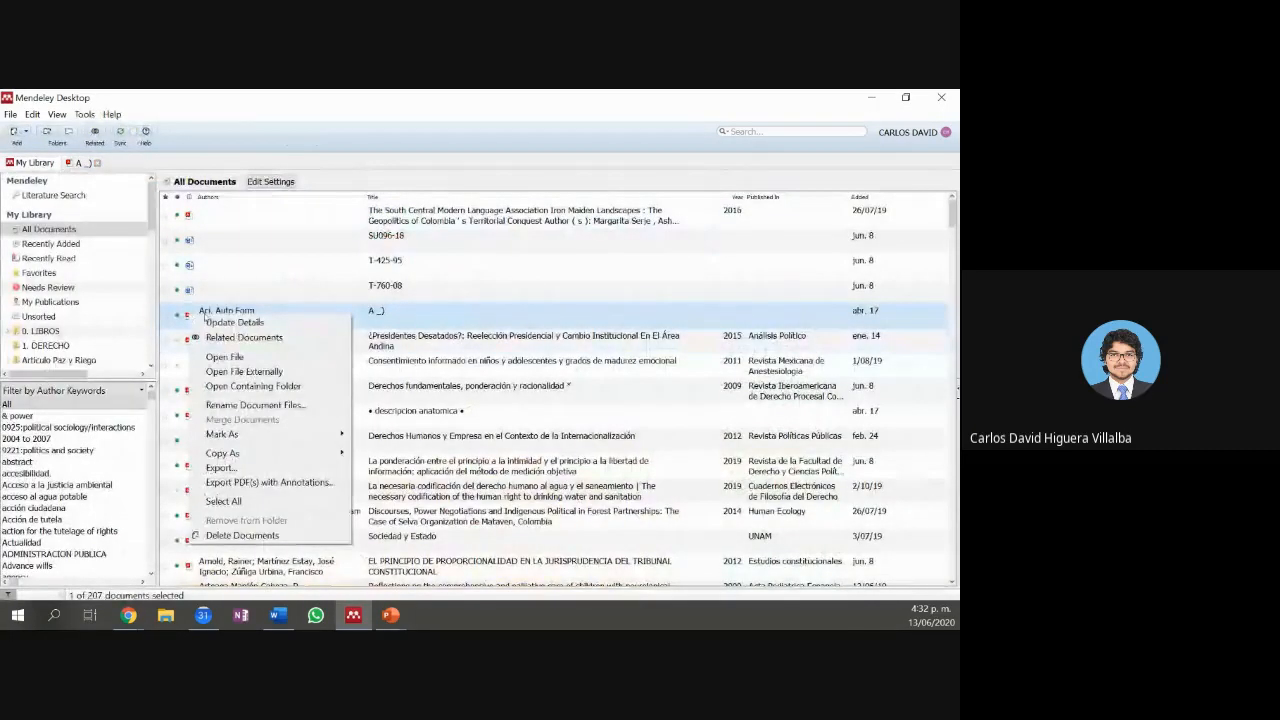
{"action": "left_click", "coordinate": [273, 340]}
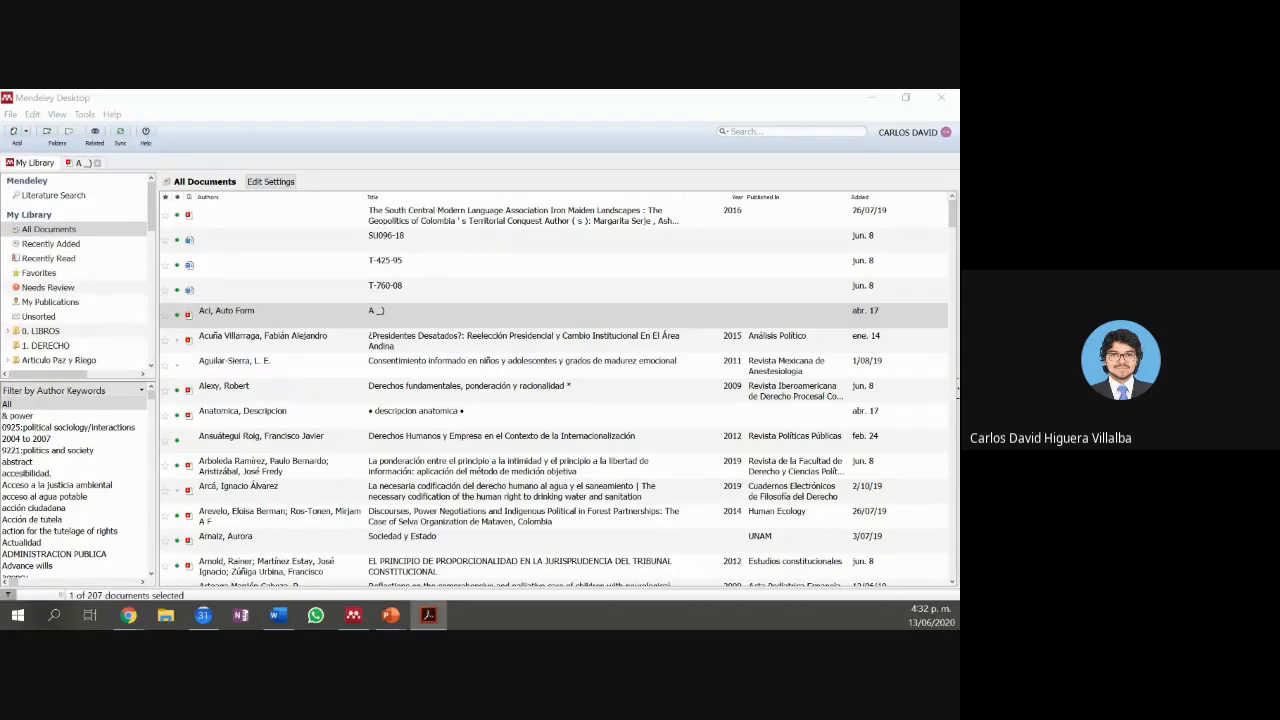
{"action": "left_click_drag", "start_coordinate": [422, 447], "coordinate": [460, 95]}
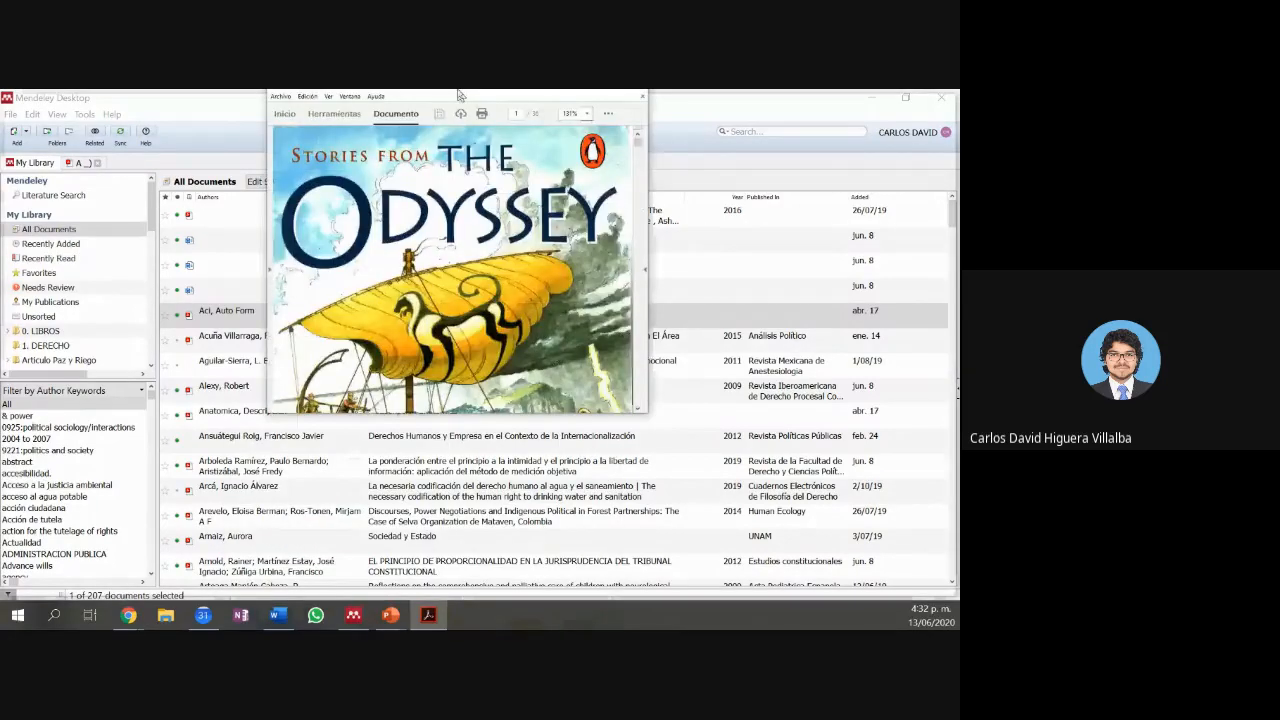
Step: Maximize Acrobat, fit the whole Odyssey cover page in view, then close the PDF
{"action": "double_click", "coordinate": [458, 94]}
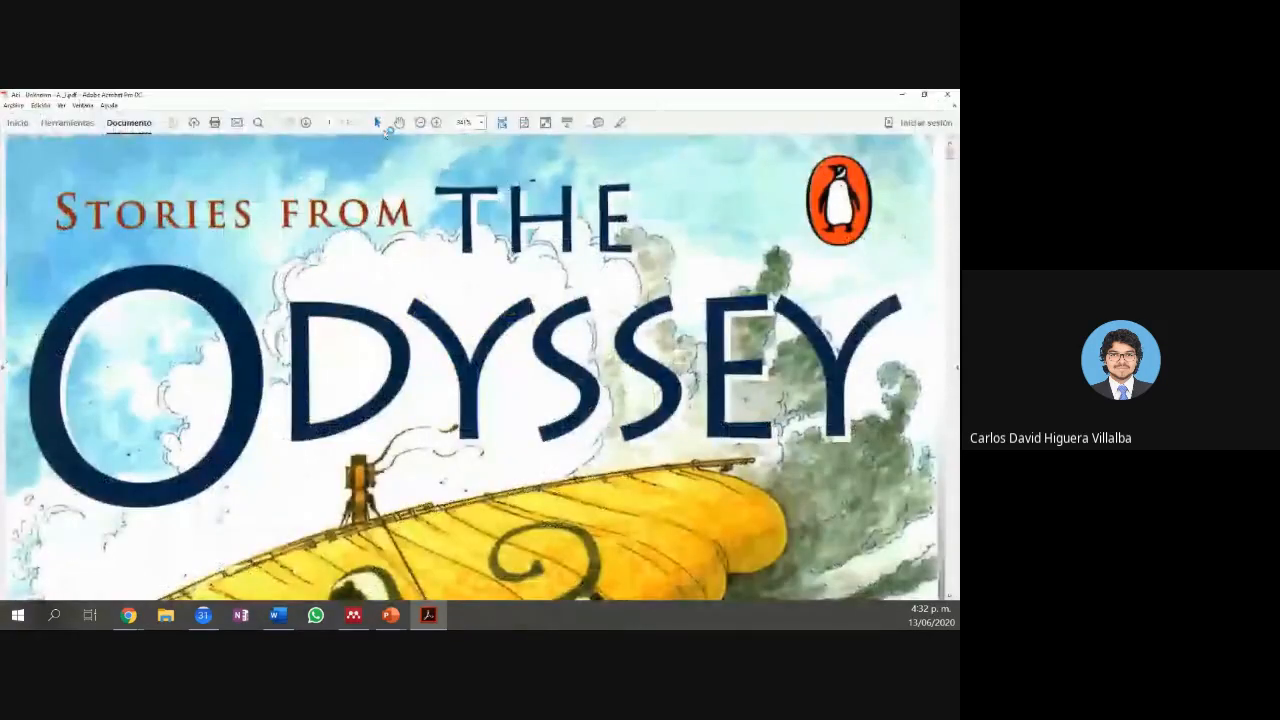
{"action": "left_click", "coordinate": [420, 122]}
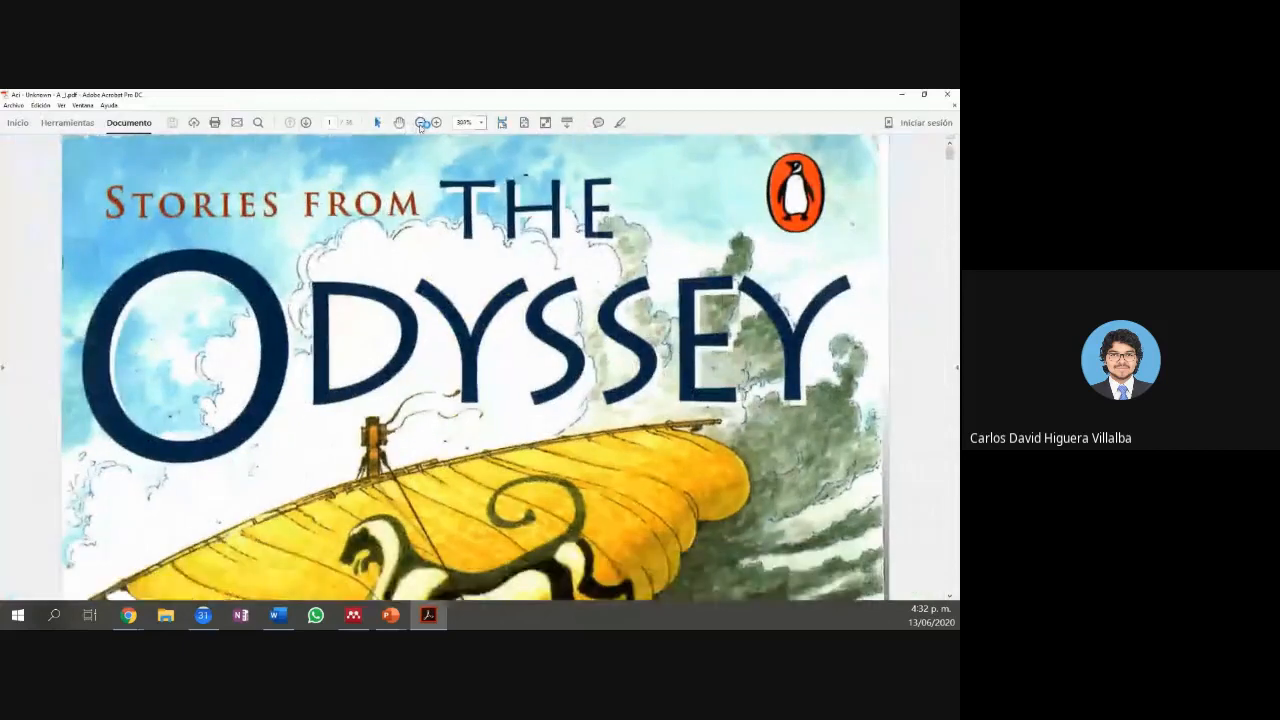
{"action": "left_click", "coordinate": [523, 122]}
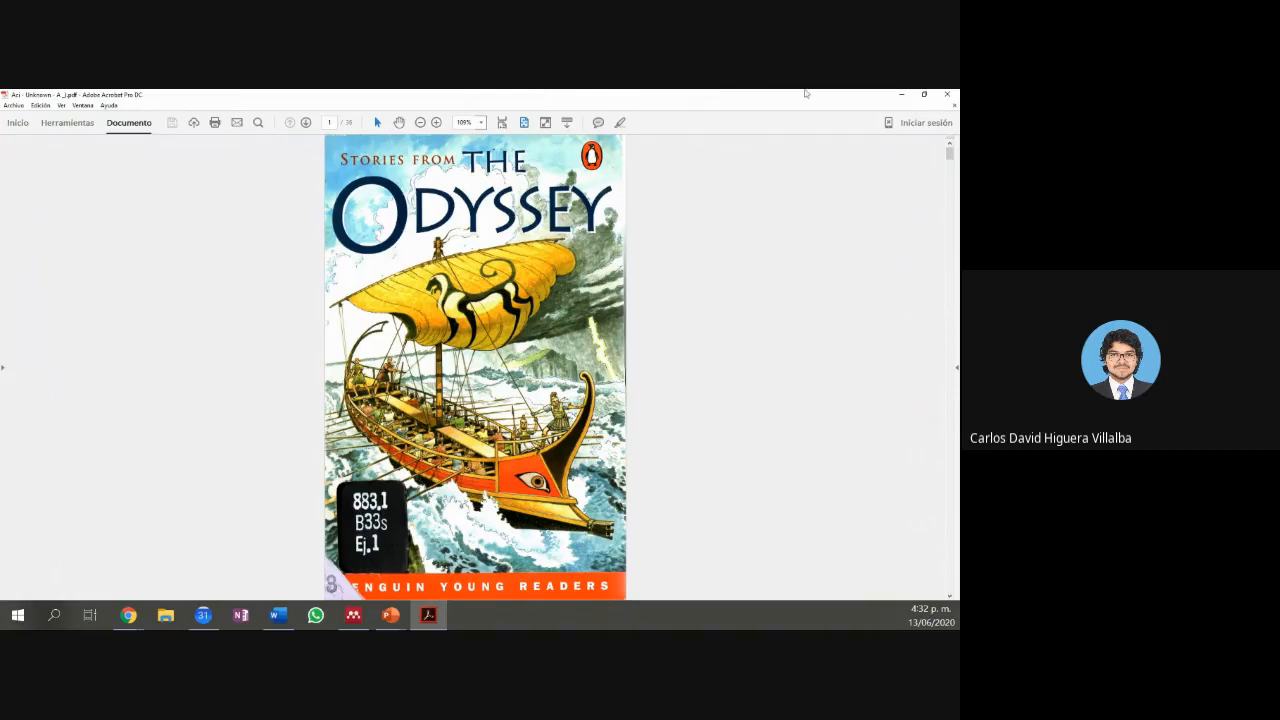
{"action": "left_click", "coordinate": [940, 98]}
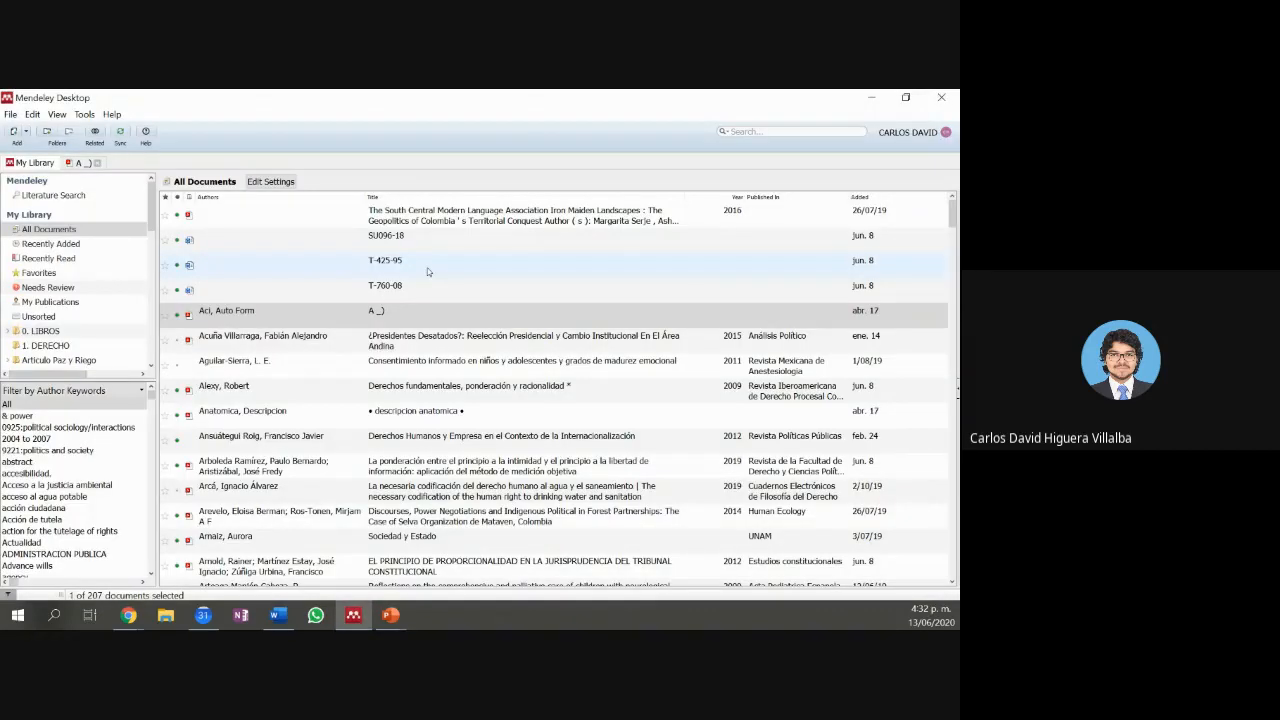
Step: Open the Banco de la República TOMO I PDF, skim to page 3, then return to My Library
{"action": "scroll", "coordinate": [294, 320], "scroll_direction": "down", "scroll_amount": 3}
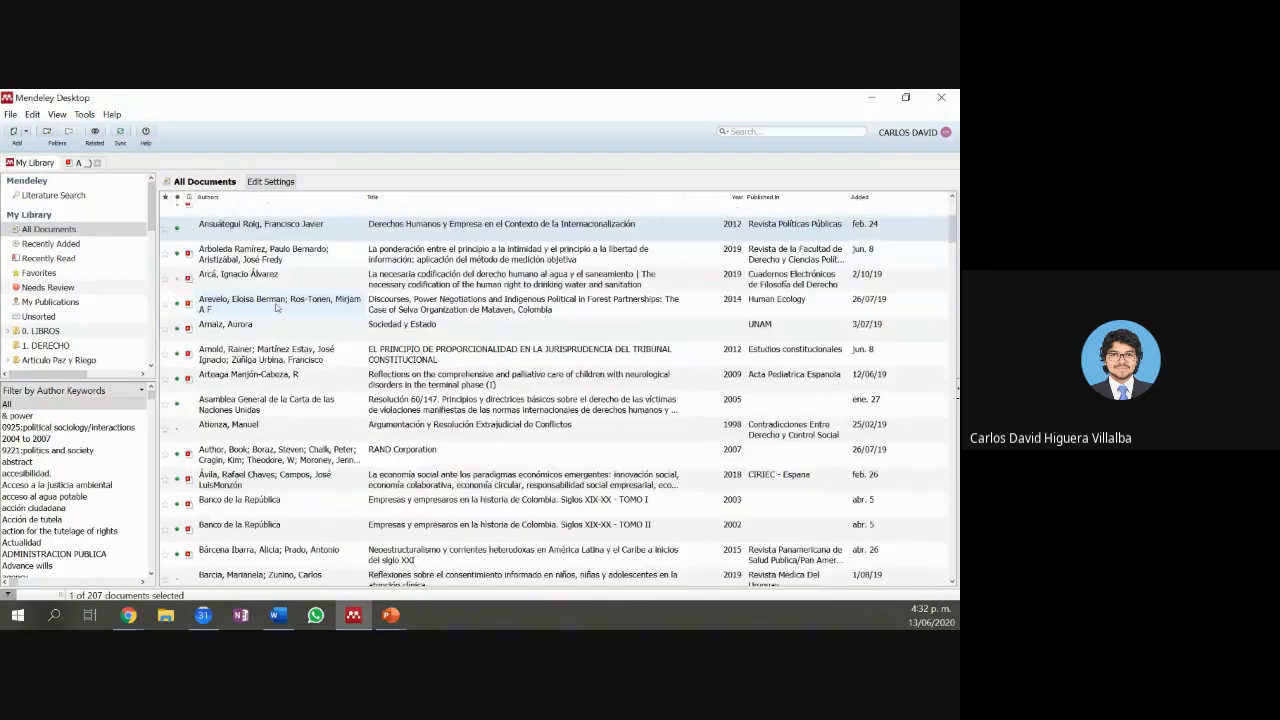
{"action": "scroll", "coordinate": [297, 390], "scroll_direction": "down", "scroll_amount": 1}
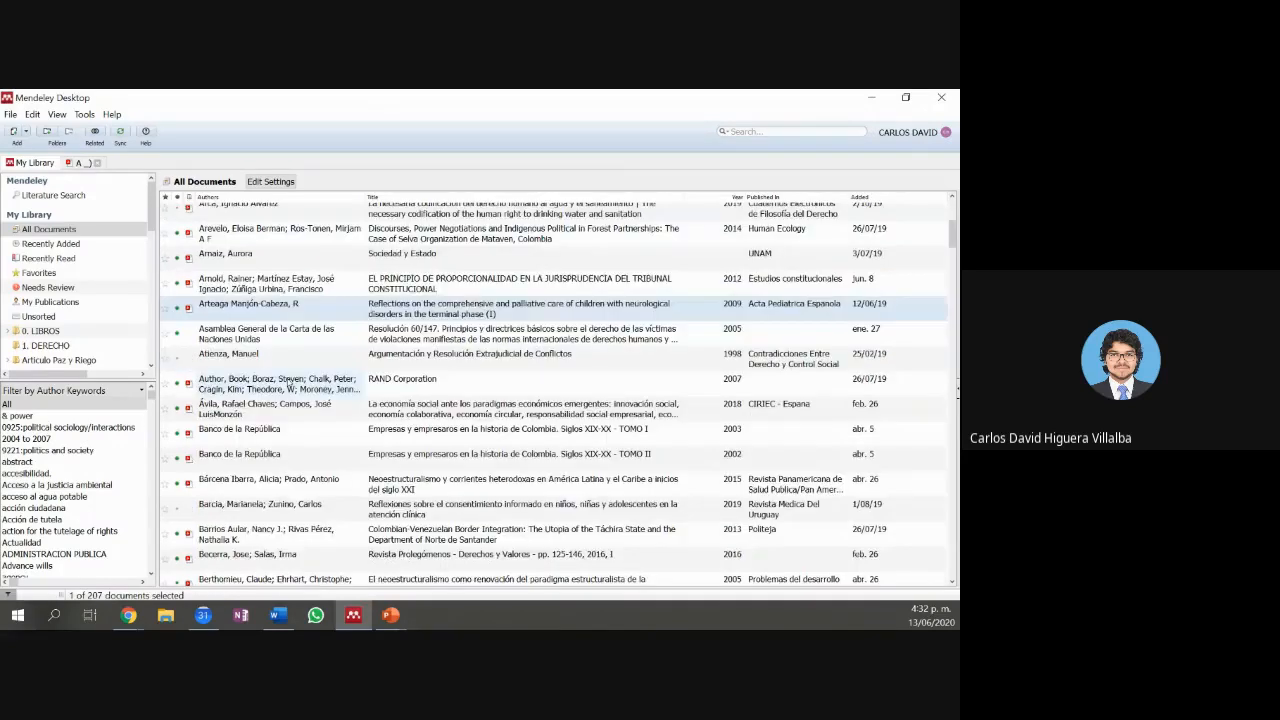
{"action": "left_click", "coordinate": [296, 436]}
{"action": "double_click", "coordinate": [296, 436]}
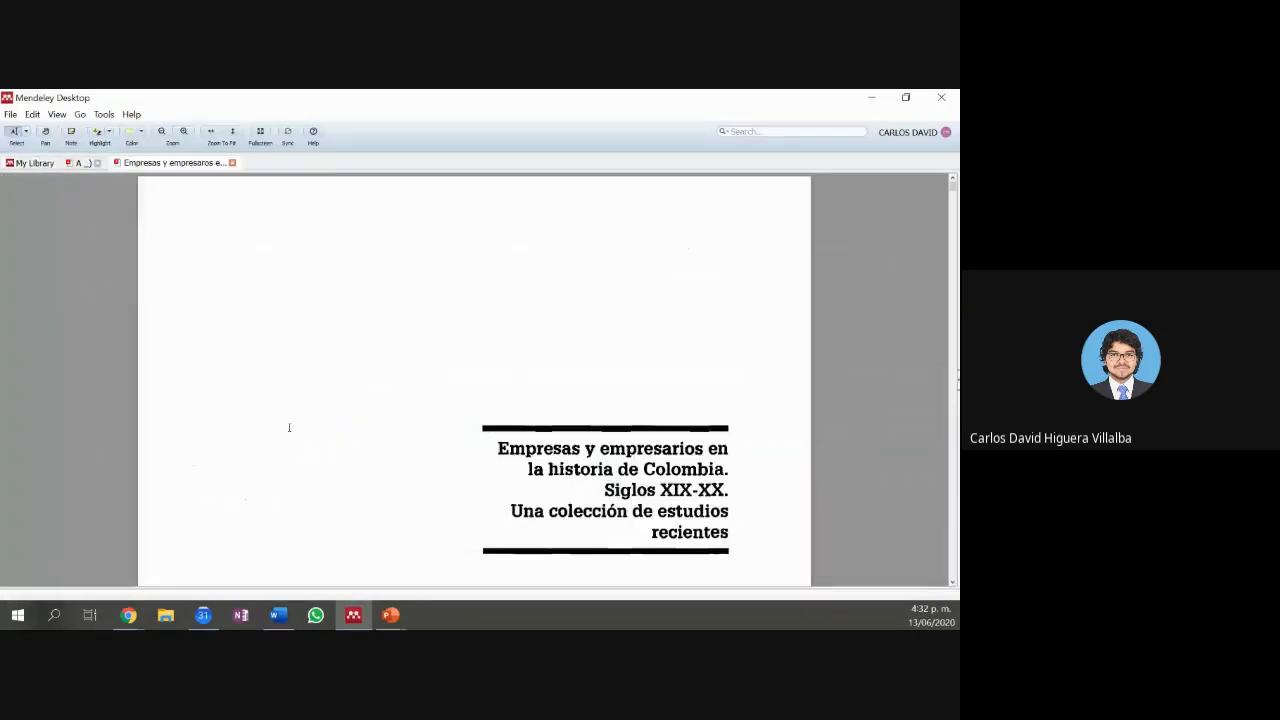
{"action": "scroll", "coordinate": [591, 380], "scroll_direction": "down", "scroll_amount": 3}
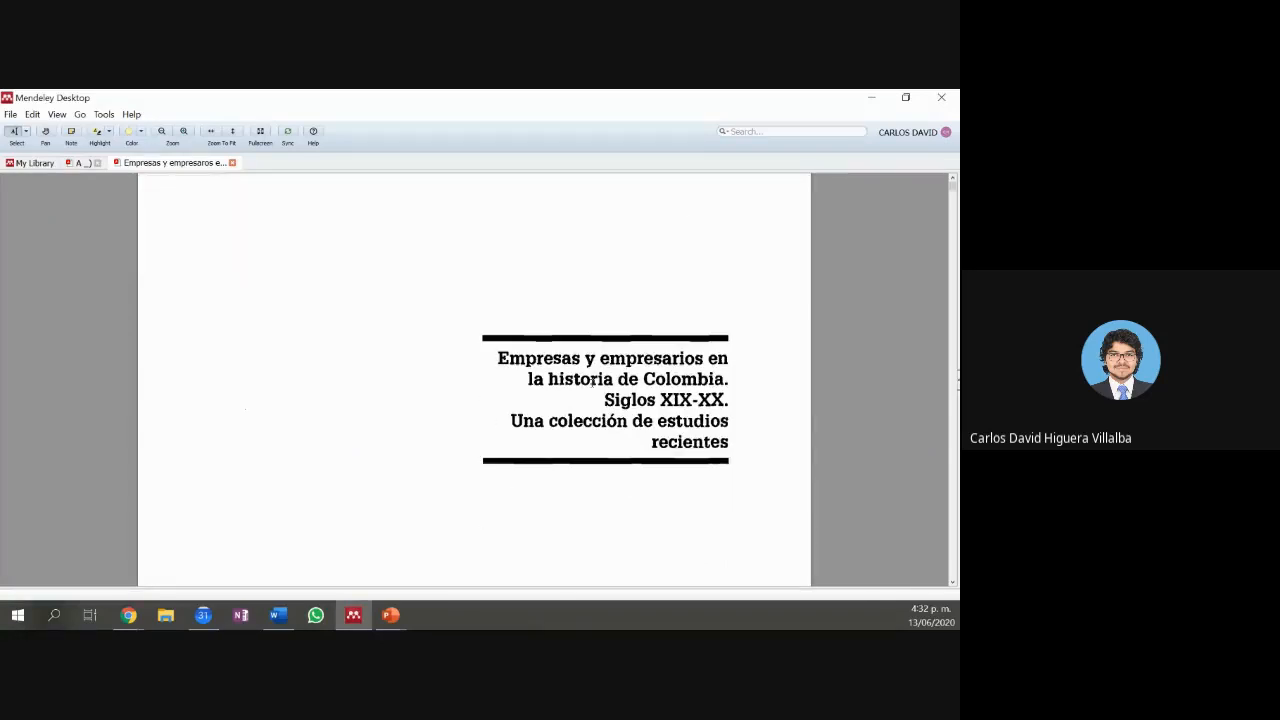
{"action": "scroll", "coordinate": [591, 382], "scroll_direction": "down", "scroll_amount": 1}
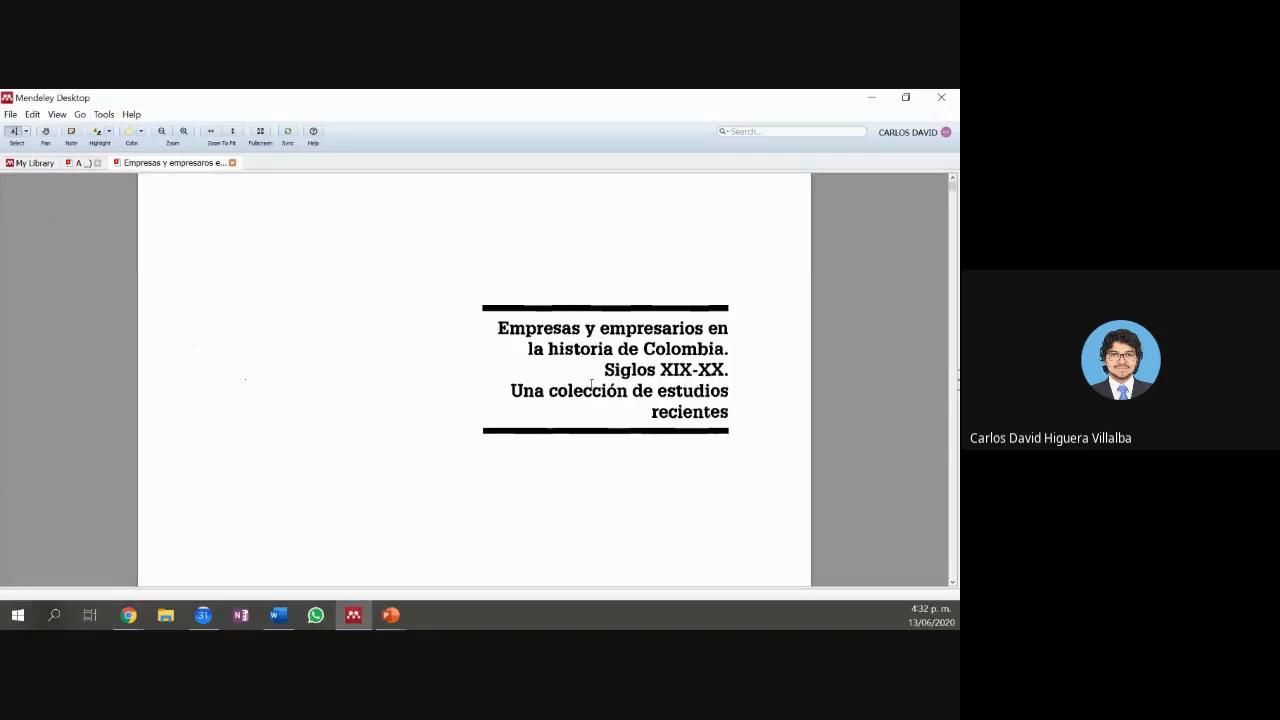
{"action": "scroll", "coordinate": [591, 383], "scroll_direction": "down", "scroll_amount": 5}
{"action": "scroll", "coordinate": [575, 381], "scroll_direction": "down", "scroll_amount": 5}
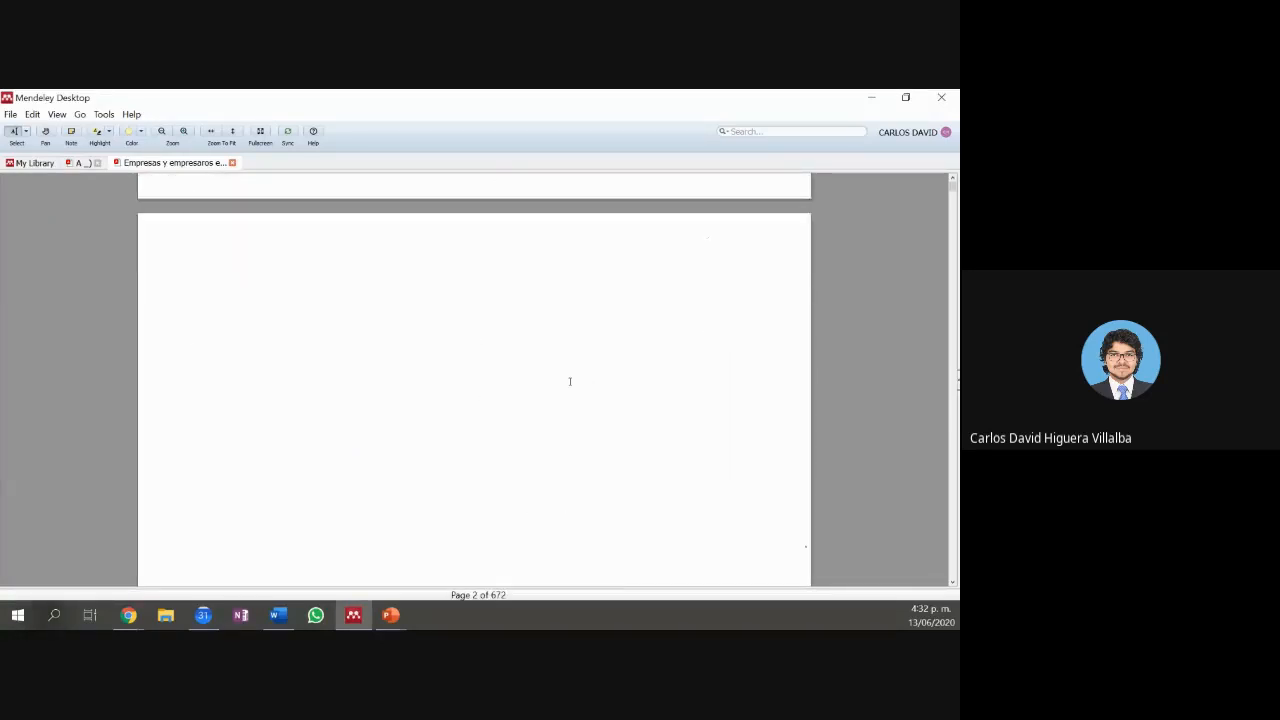
{"action": "scroll", "coordinate": [570, 381], "scroll_direction": "down", "scroll_amount": 5}
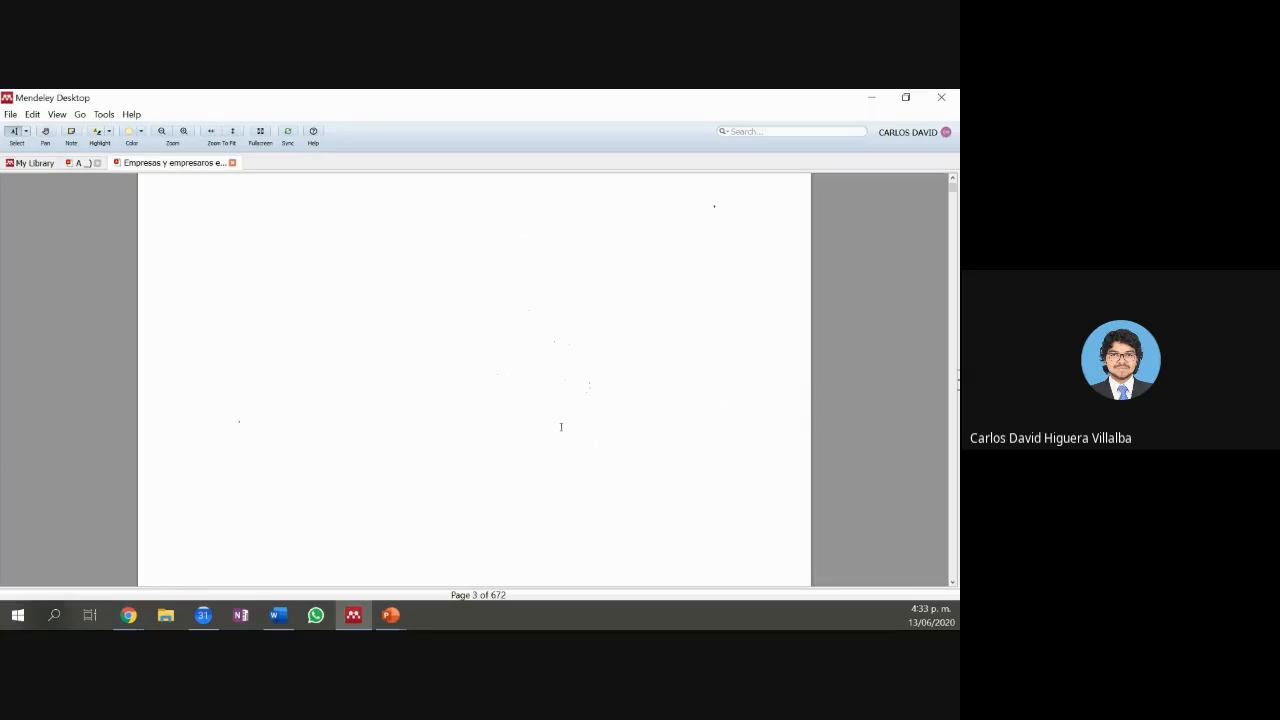
{"action": "scroll", "coordinate": [471, 322], "scroll_direction": "down", "scroll_amount": 1}
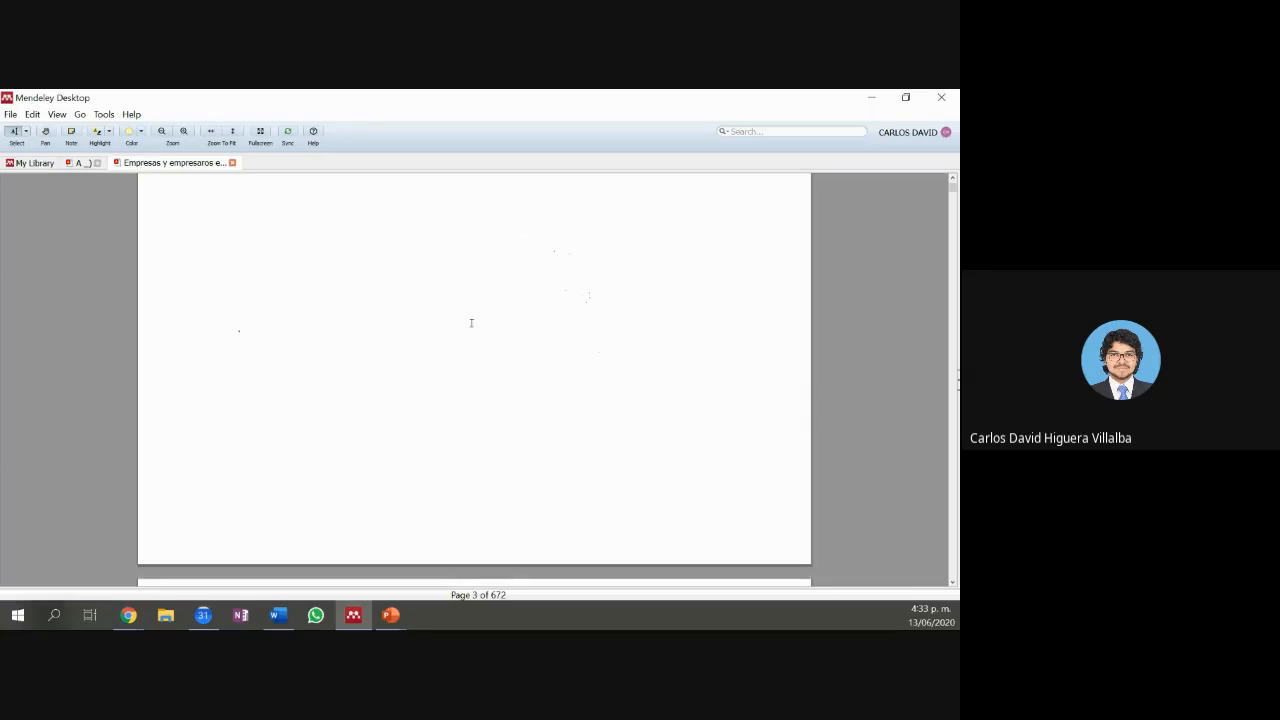
{"action": "left_click", "coordinate": [34, 162]}
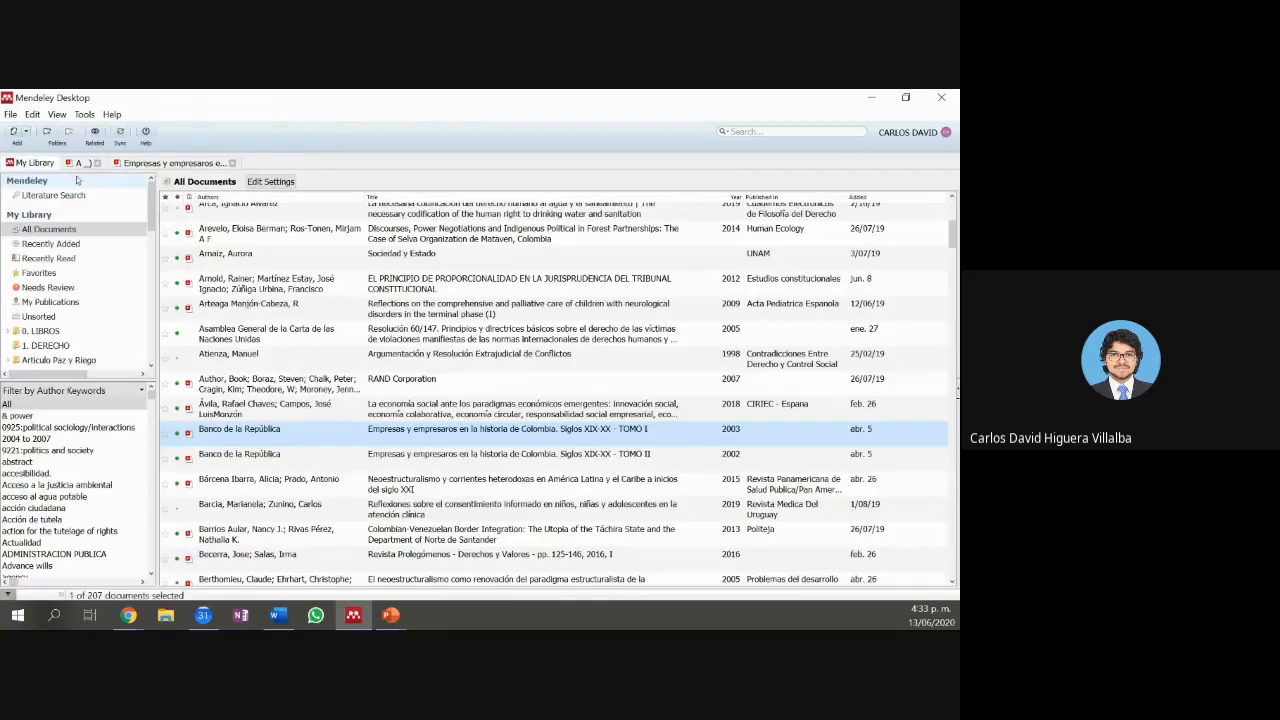
Step: Open the Neoestructuralismo PDF, fit page 65, and highlight the Thirlwall (1979) passage in yellow
{"action": "double_click", "coordinate": [384, 488]}
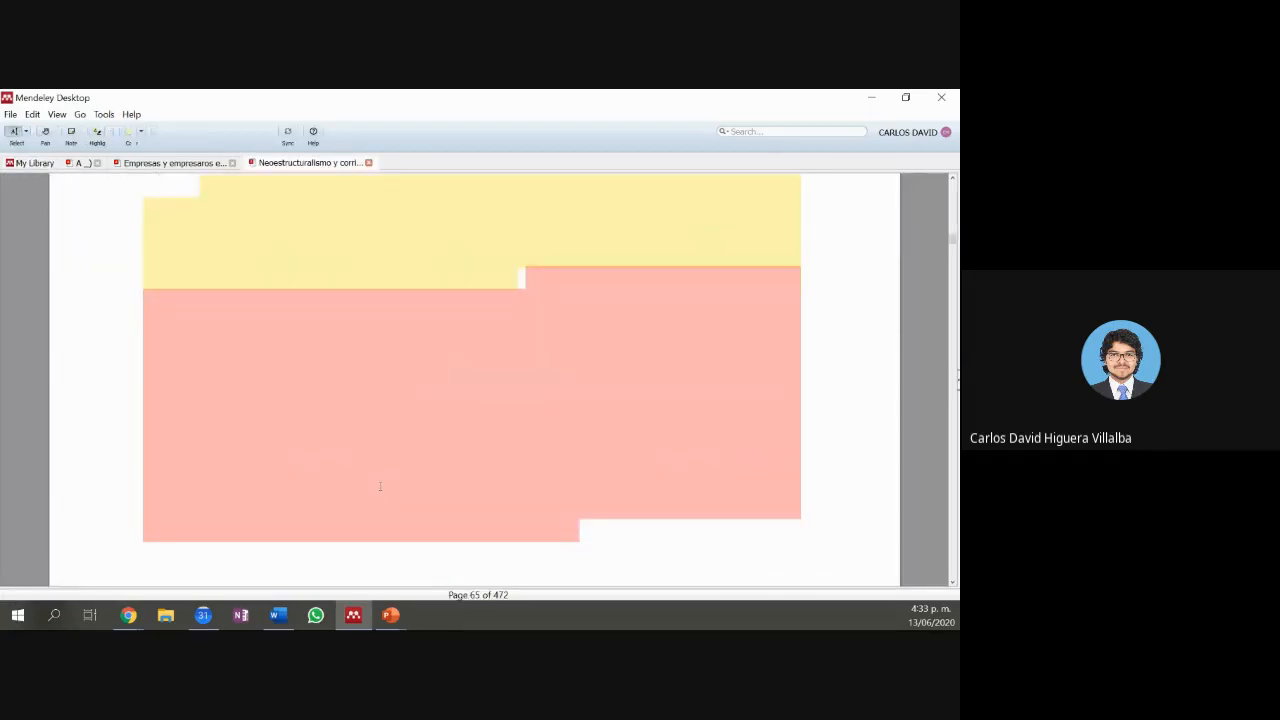
{"action": "scroll", "coordinate": [381, 488], "scroll_direction": "up", "scroll_amount": 1}
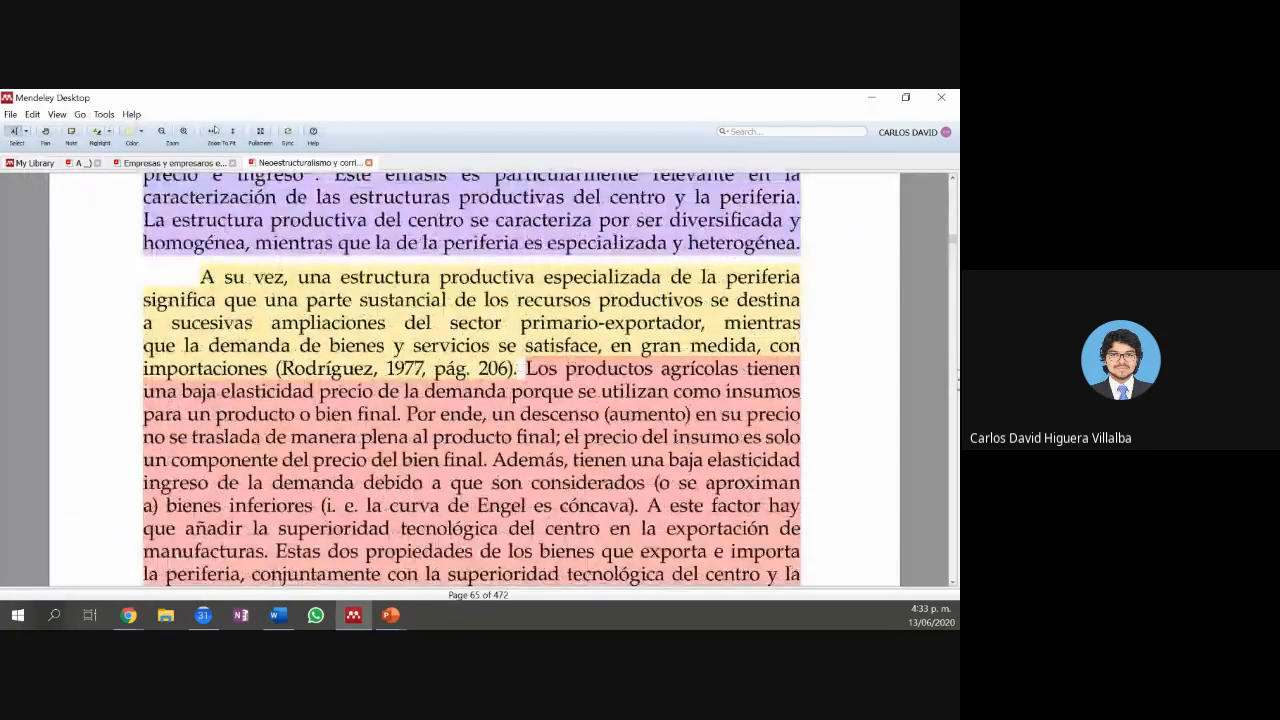
{"action": "left_click", "coordinate": [232, 131]}
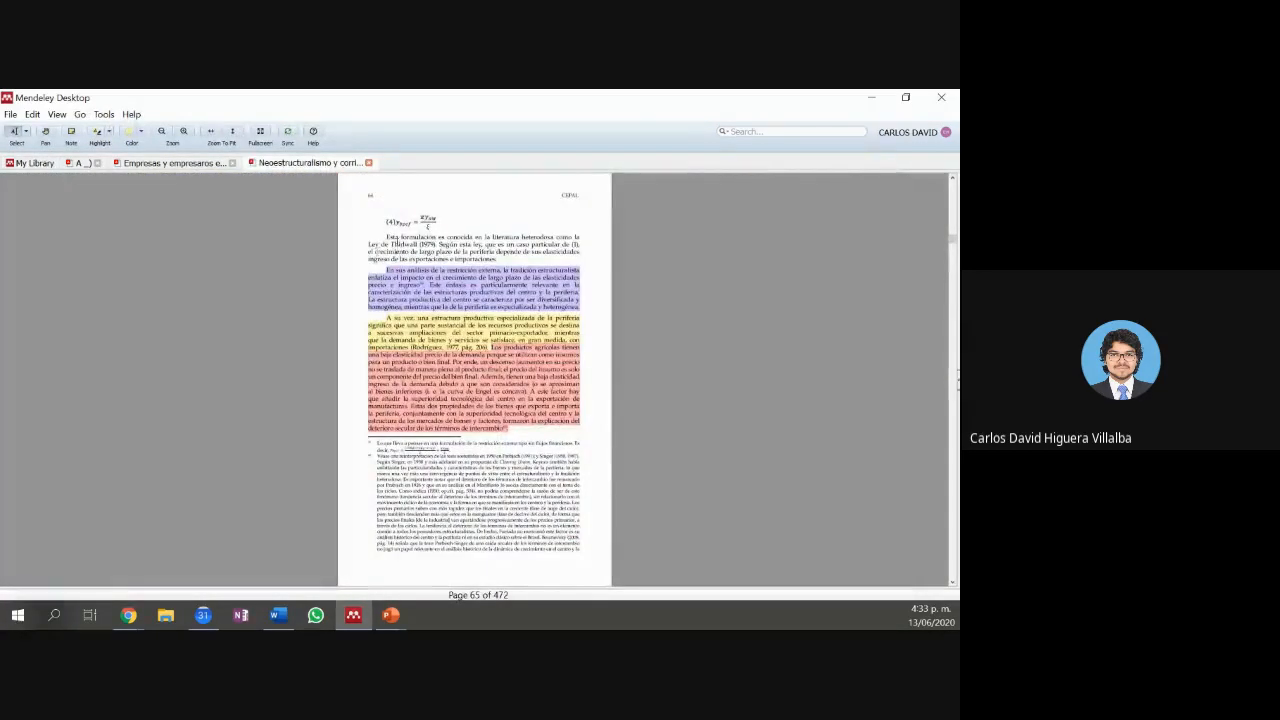
{"action": "left_click_drag", "start_coordinate": [393, 244], "coordinate": [497, 252]}
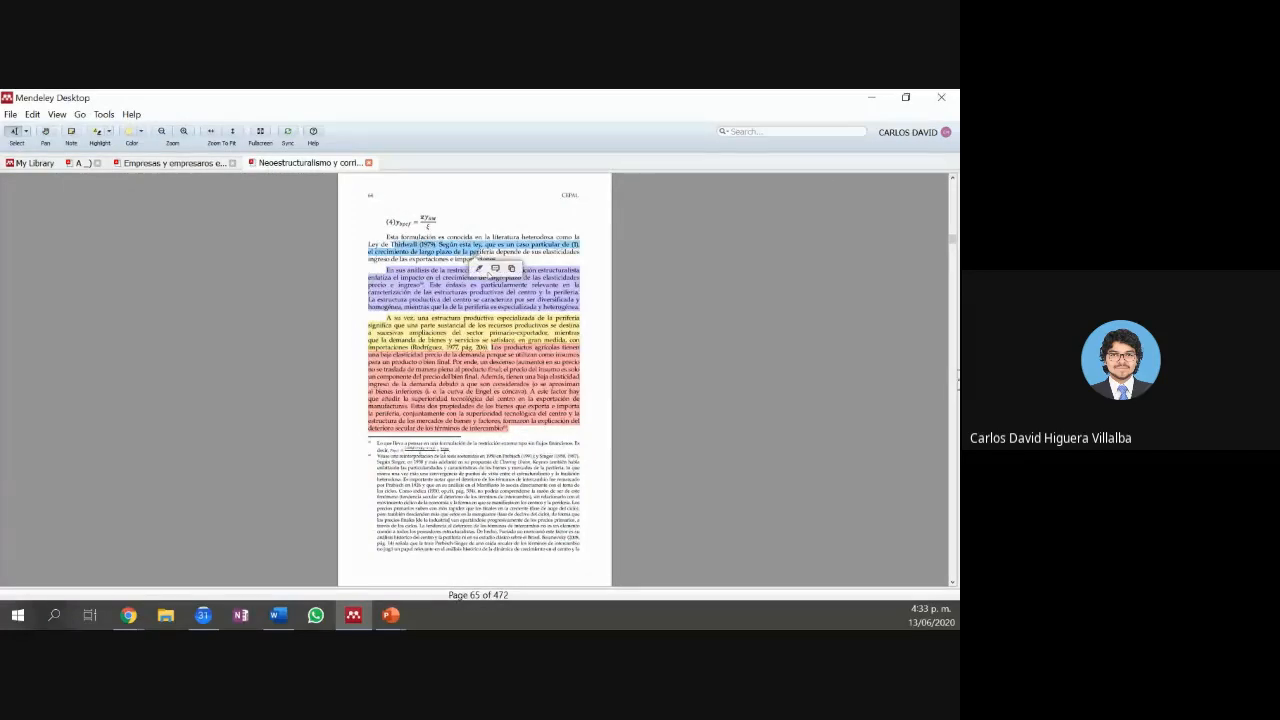
{"action": "left_click", "coordinate": [476, 266]}
Step: Add a note to the yellow highlight, then delete the empty note and clear the extra selection
{"action": "left_click", "coordinate": [473, 251]}
{"action": "left_click", "coordinate": [500, 266]}
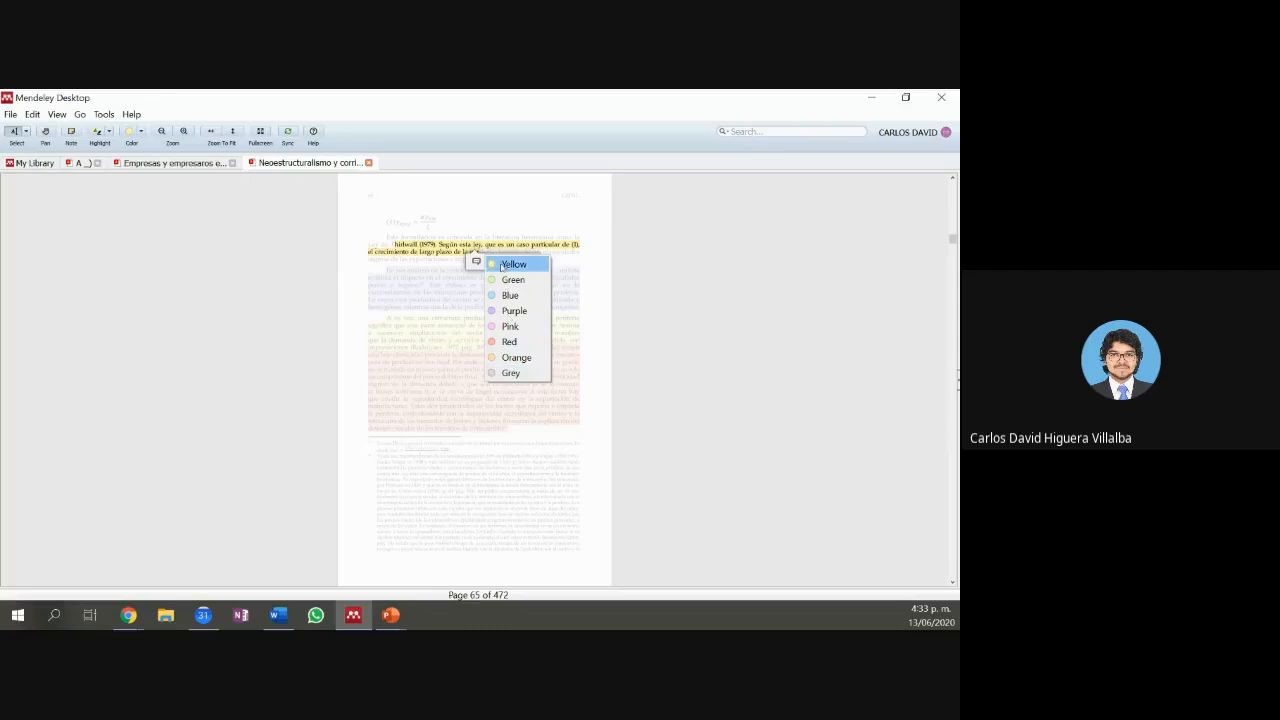
{"action": "left_click", "coordinate": [476, 263]}
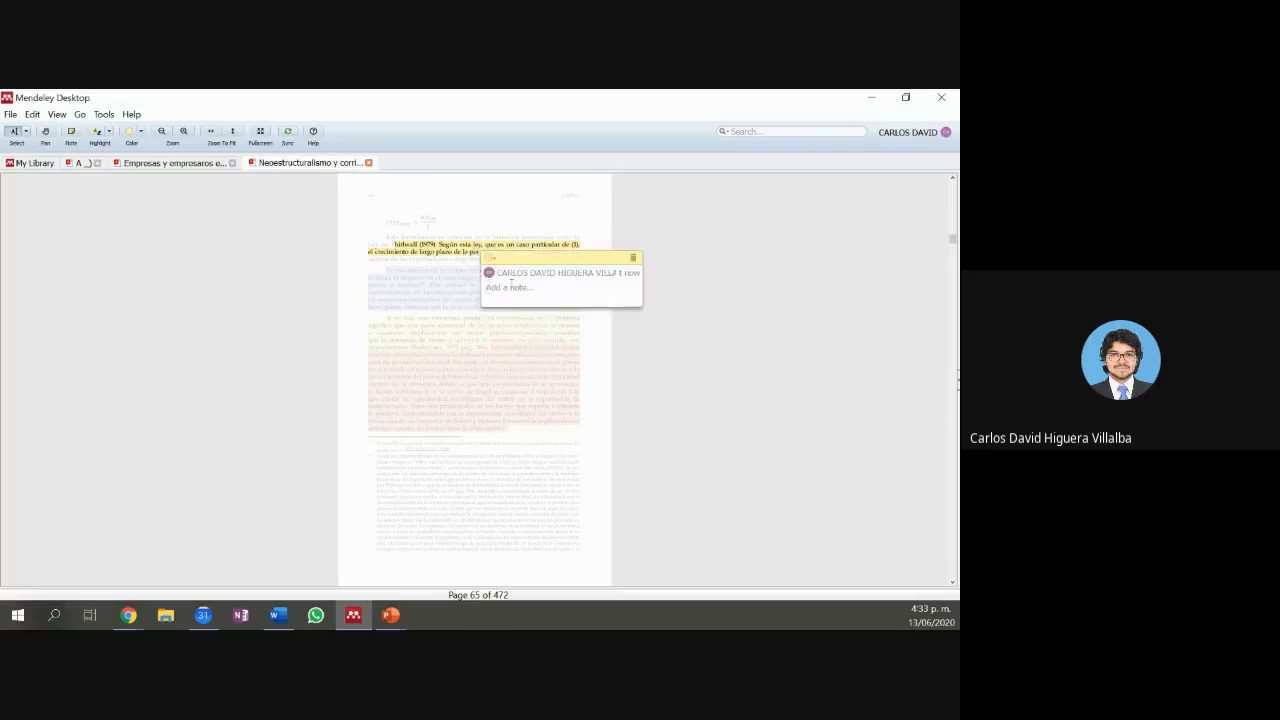
{"action": "left_click_drag", "start_coordinate": [539, 263], "coordinate": [652, 256]}
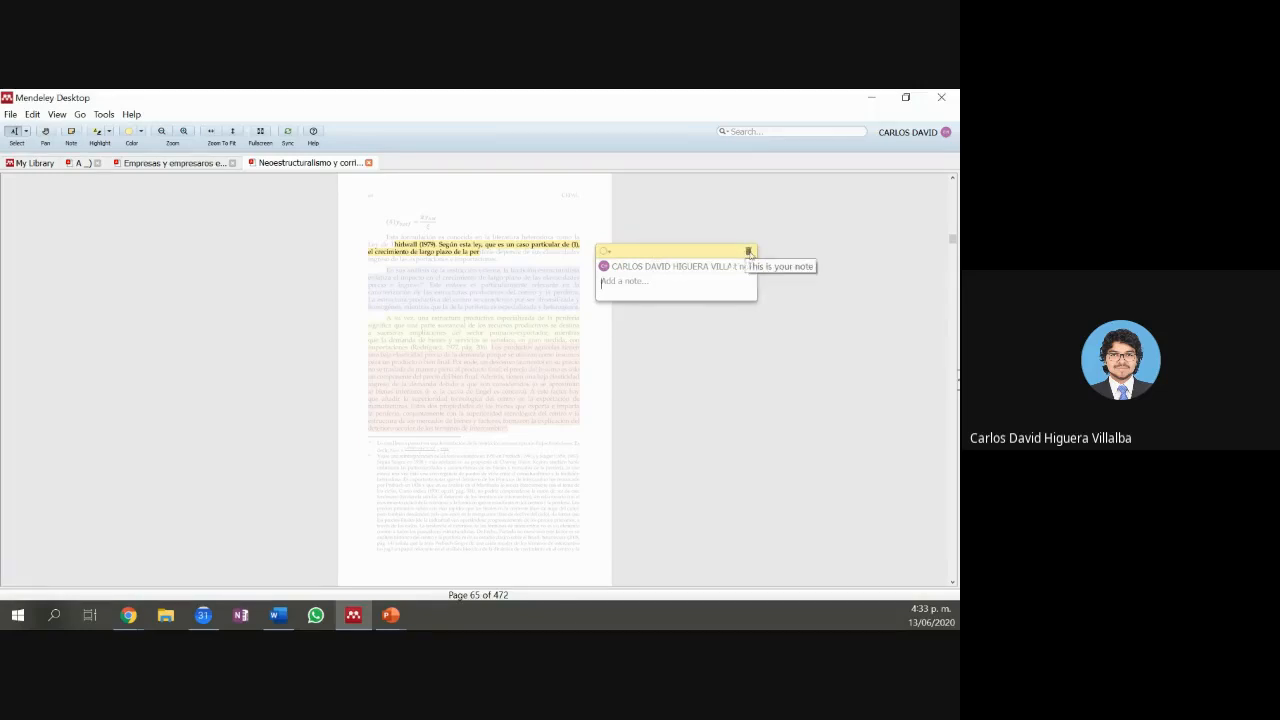
{"action": "left_click", "coordinate": [749, 253]}
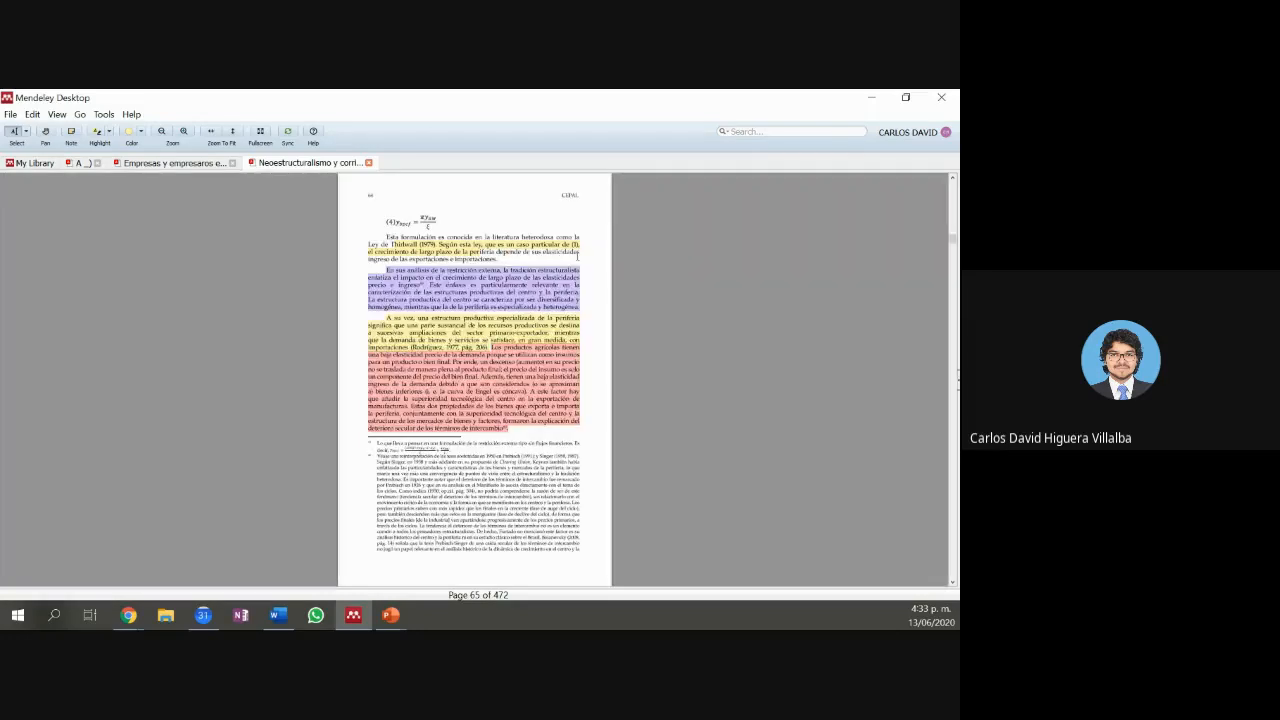
{"action": "left_click", "coordinate": [506, 252]}
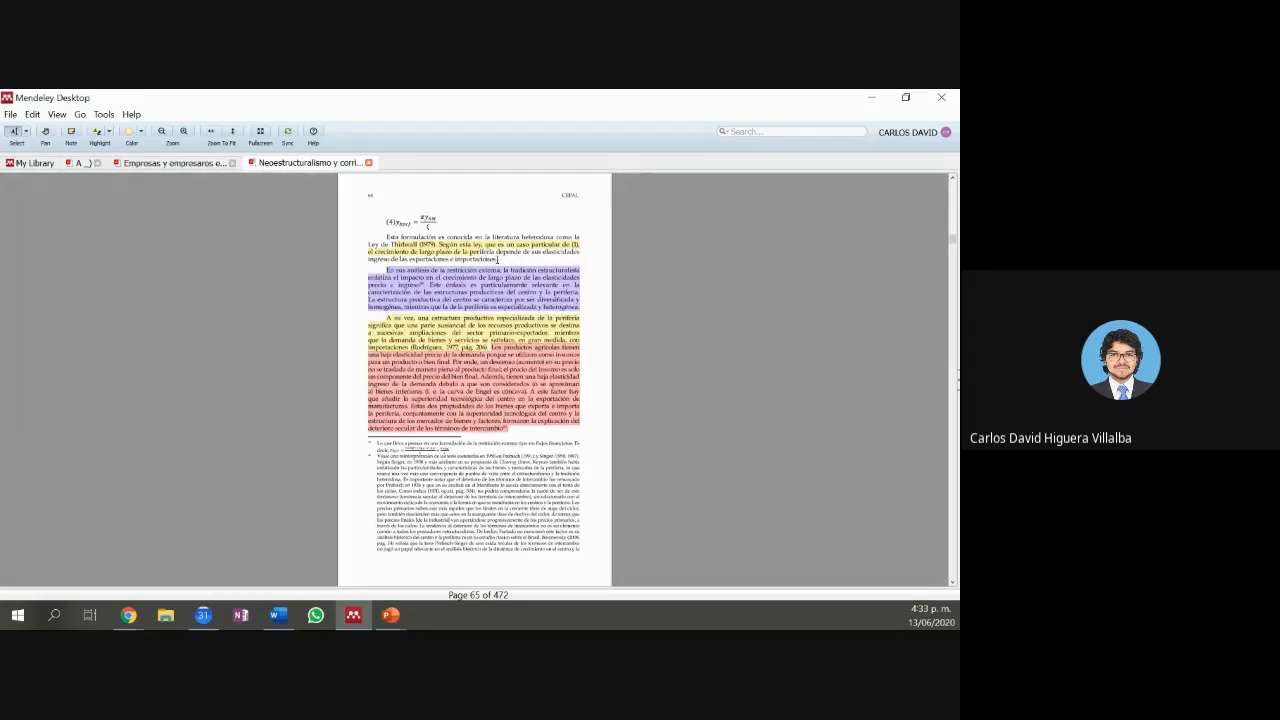
{"action": "left_click_drag", "start_coordinate": [484, 251], "coordinate": [497, 259]}
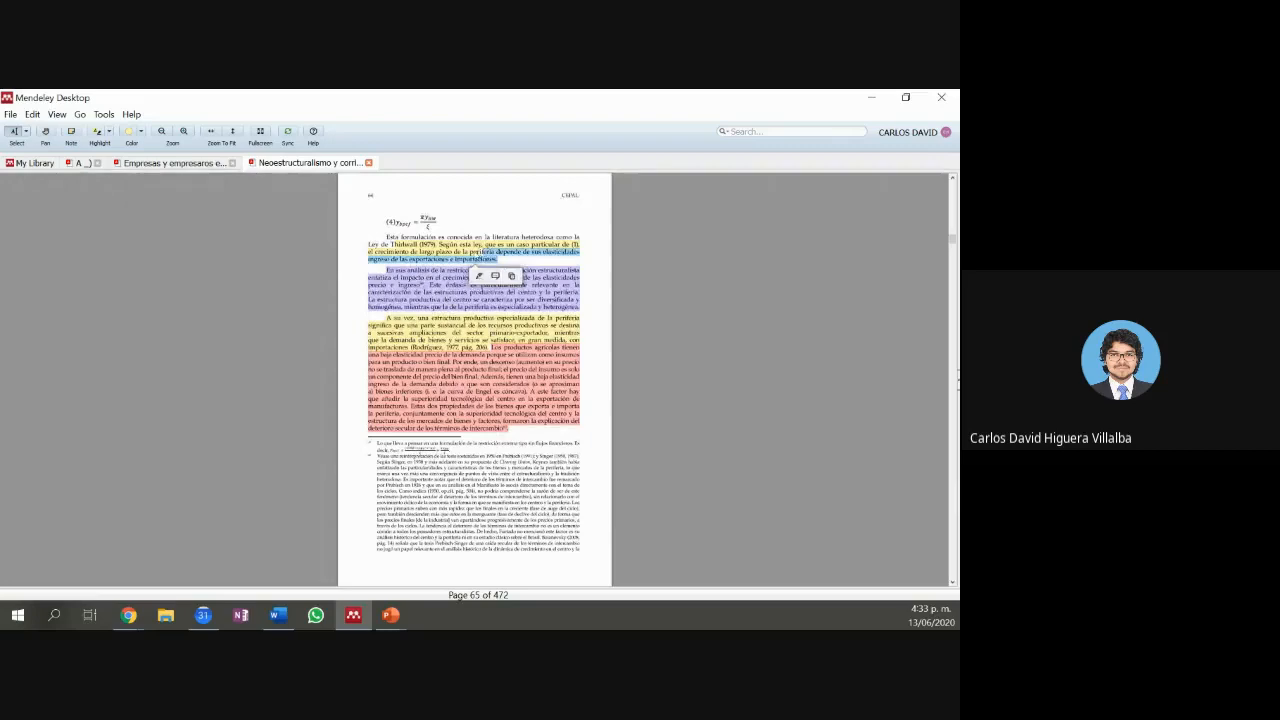
{"action": "left_click", "coordinate": [478, 253]}
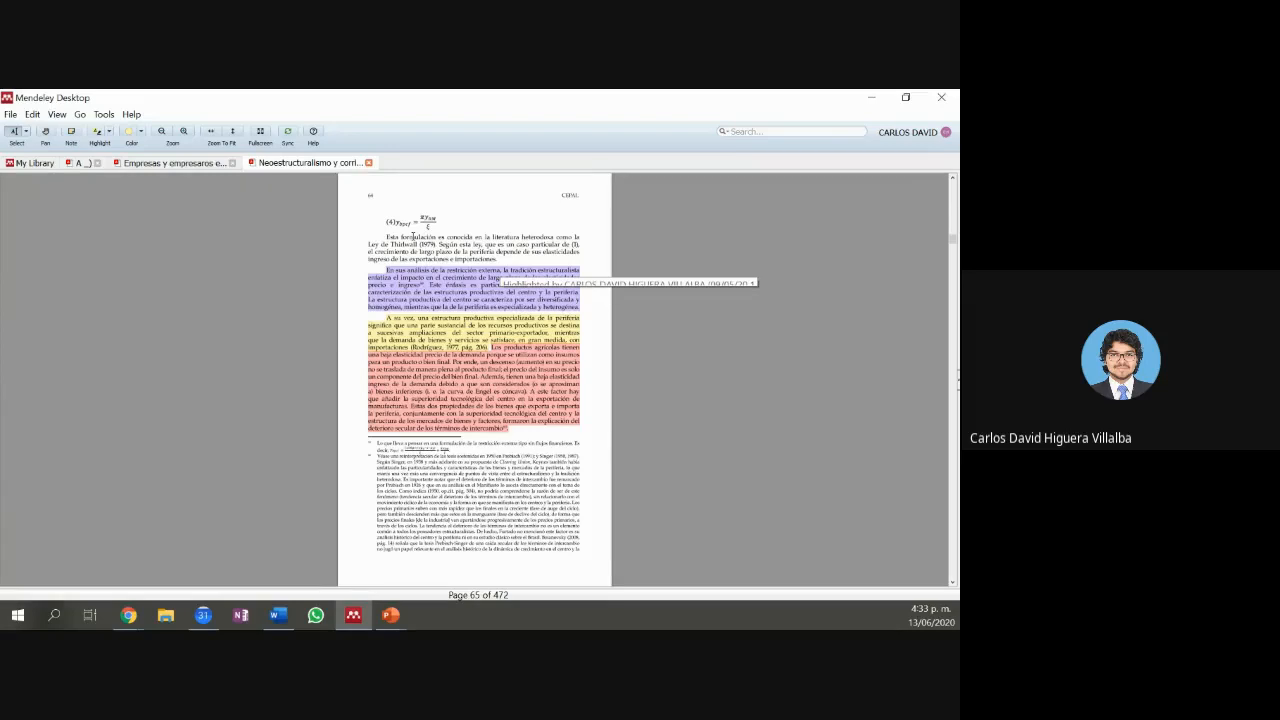
Step: Try fullscreen, fit-to-width and Zoom To Fit views, then pan the page content upward
{"action": "left_click", "coordinate": [259, 133]}
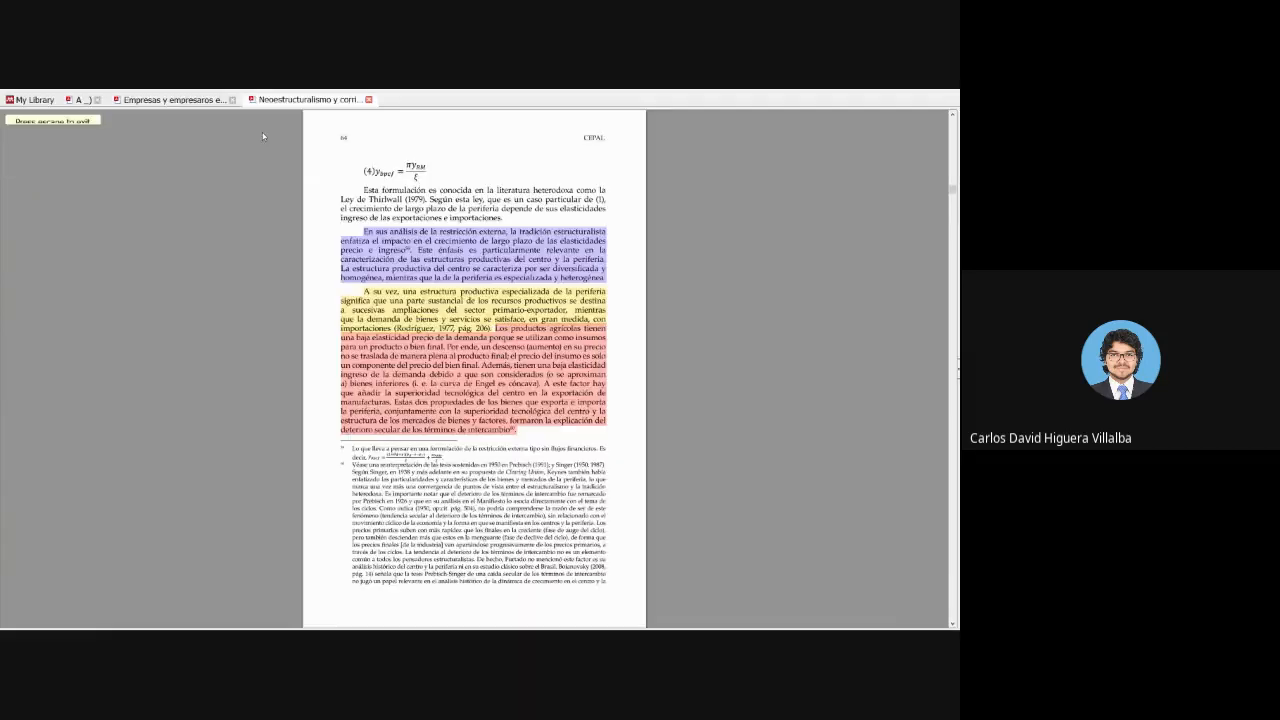
{"action": "key", "text": "Escape"}
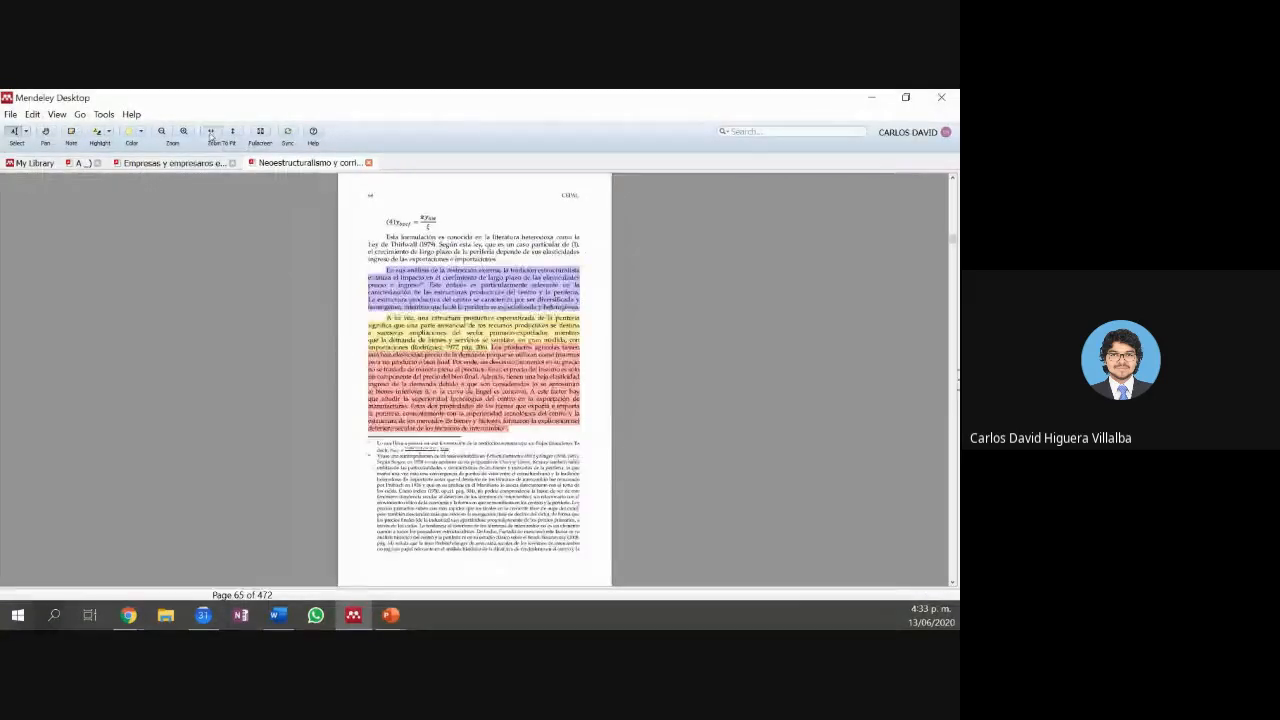
{"action": "left_click", "coordinate": [210, 133]}
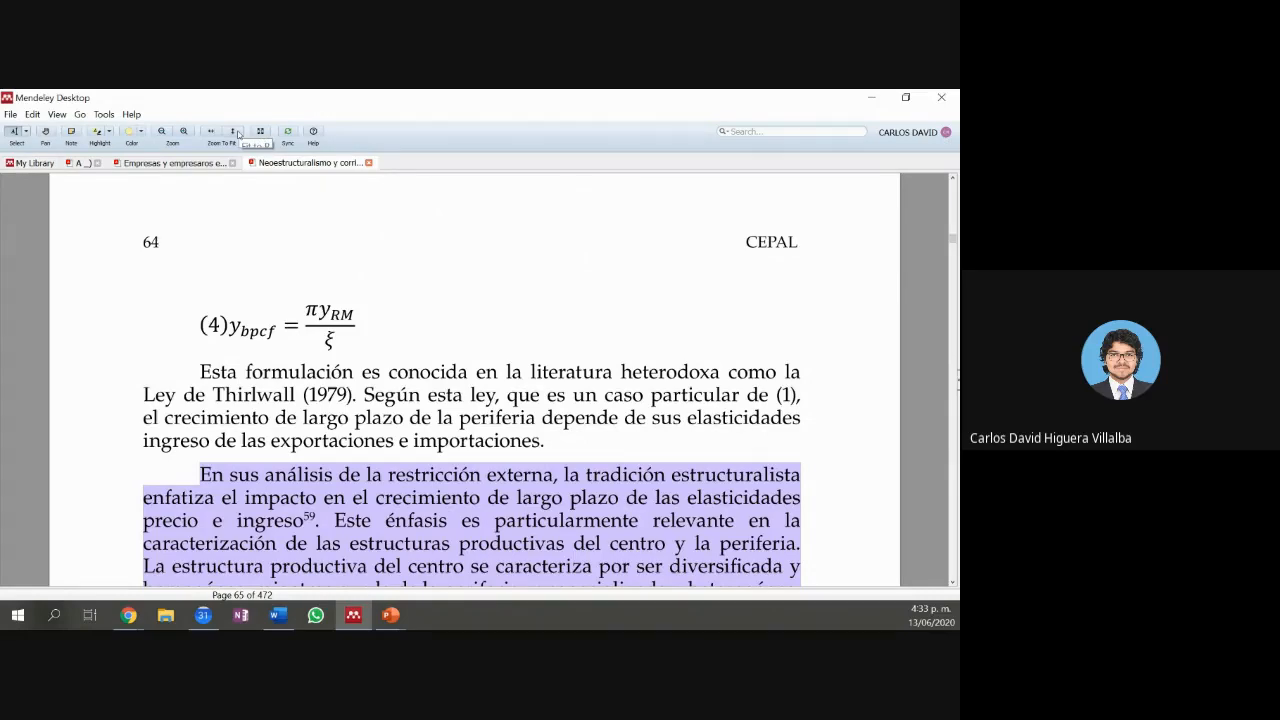
{"action": "left_click", "coordinate": [238, 134]}
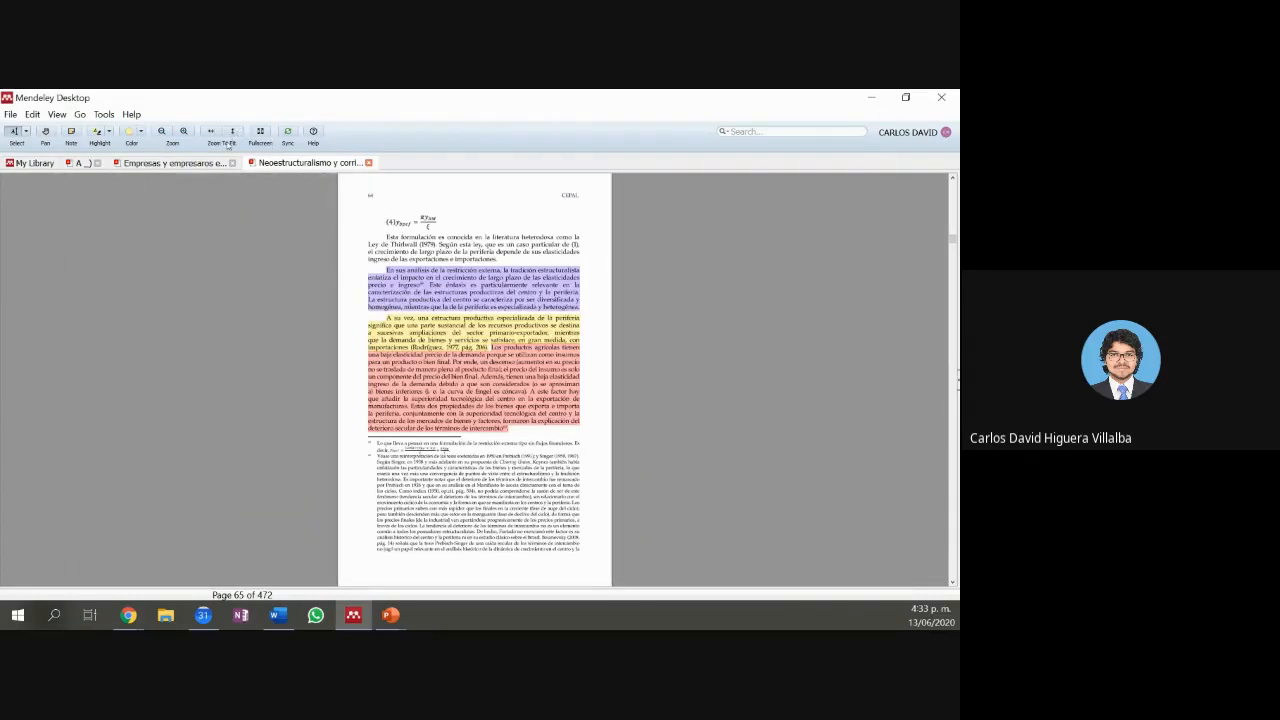
{"action": "left_click", "coordinate": [50, 137]}
{"action": "left_click_drag", "start_coordinate": [392, 309], "coordinate": [386, 256]}
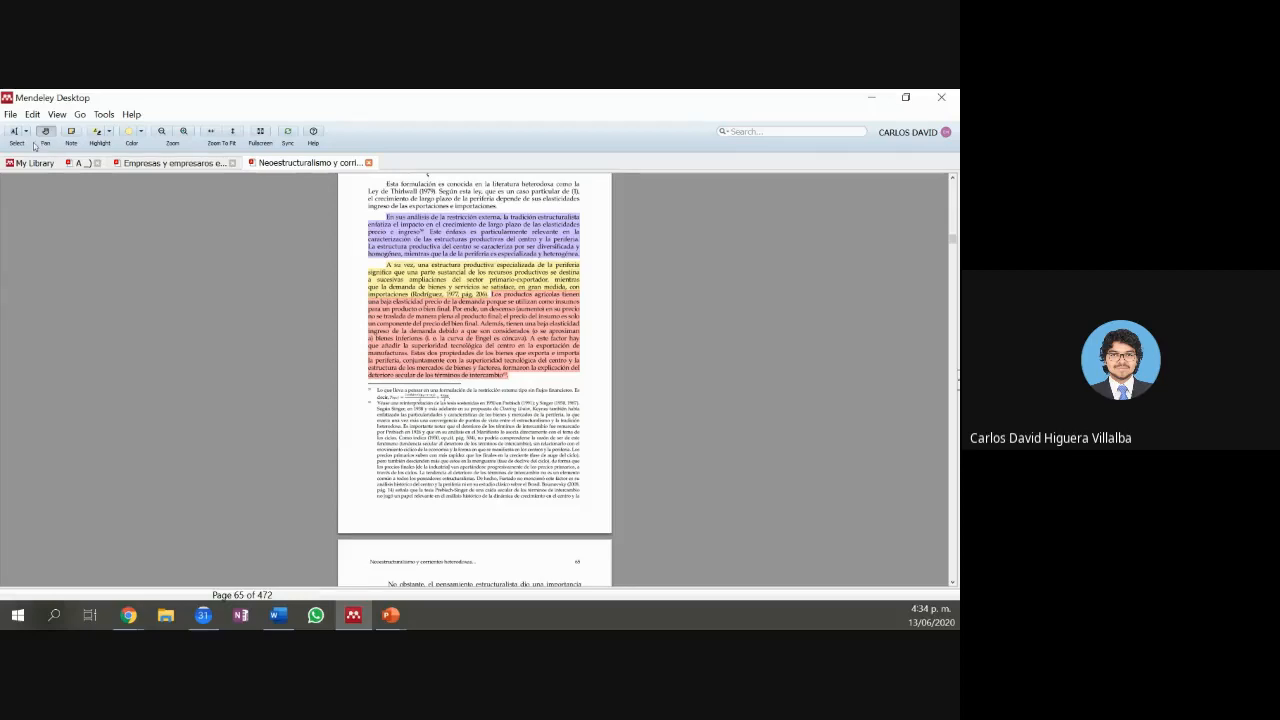
Step: Mark page 66's first paragraph with Select Rectangle, then switch back to Select Text
{"action": "left_click", "coordinate": [18, 134]}
{"action": "left_click", "coordinate": [25, 133]}
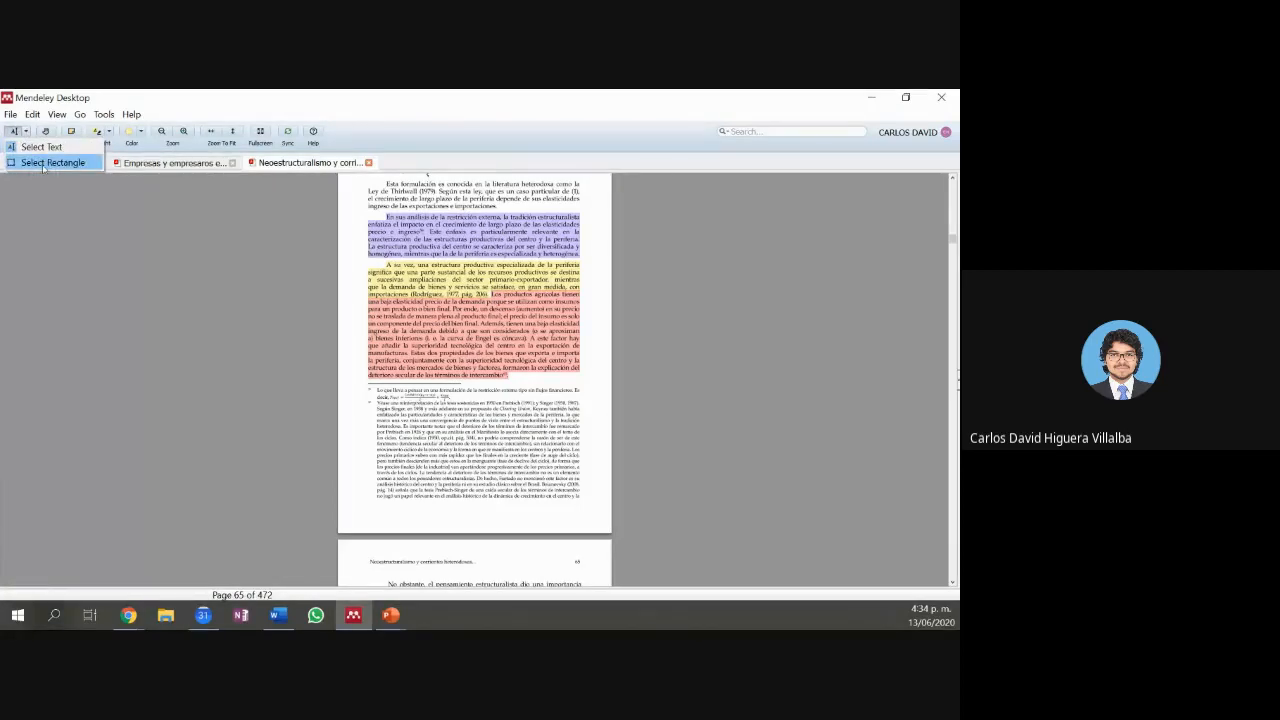
{"action": "left_click", "coordinate": [45, 162]}
{"action": "scroll", "coordinate": [400, 340], "scroll_direction": "down", "scroll_amount": 3}
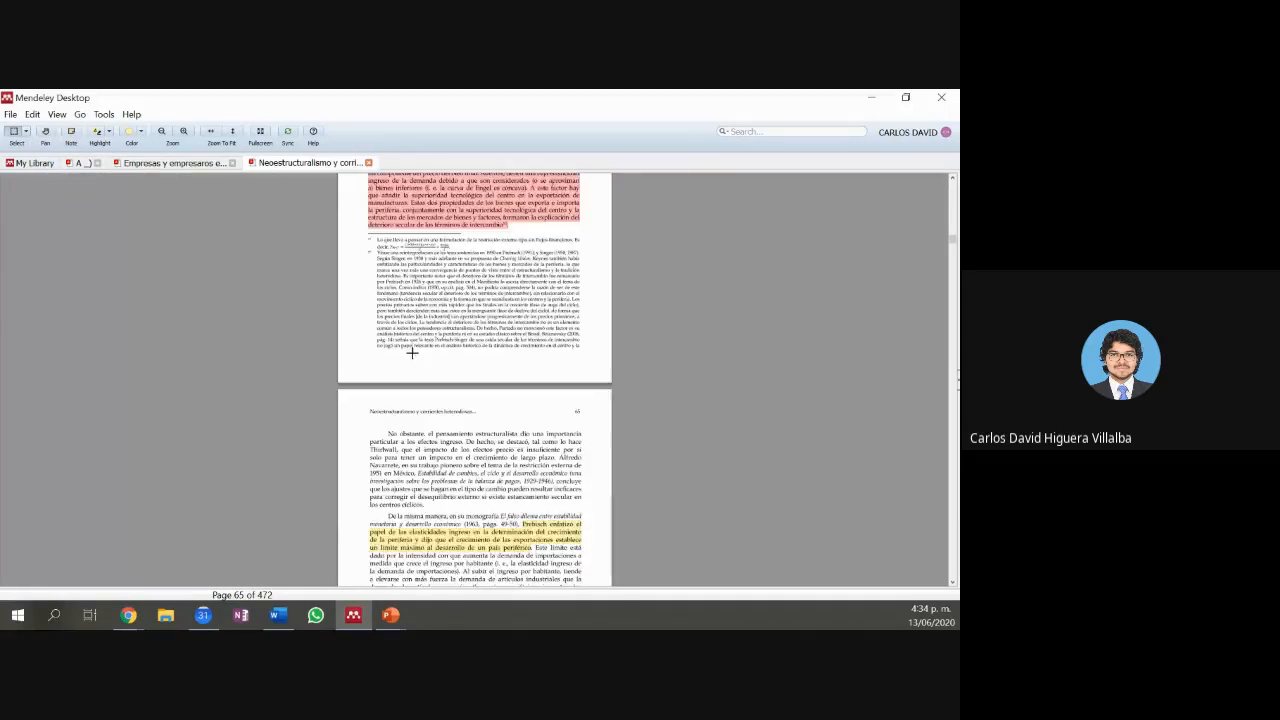
{"action": "left_click_drag", "start_coordinate": [363, 422], "coordinate": [603, 510]}
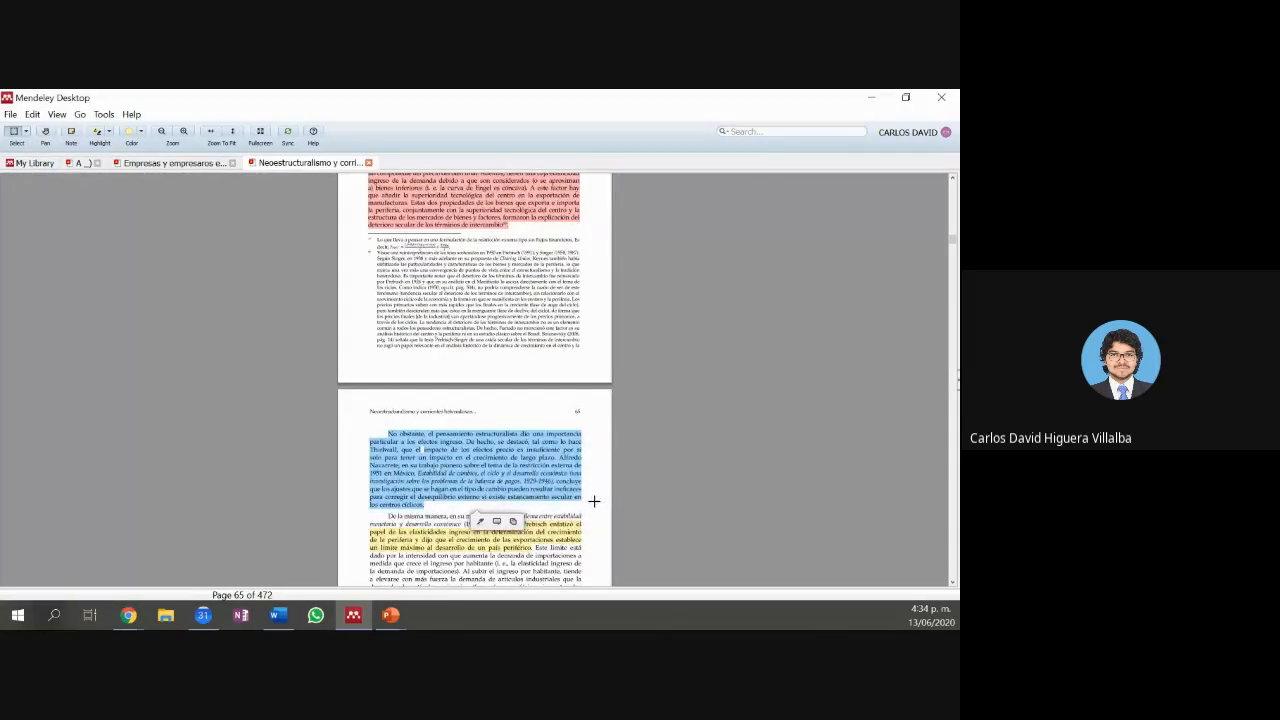
{"action": "left_click", "coordinate": [26, 131]}
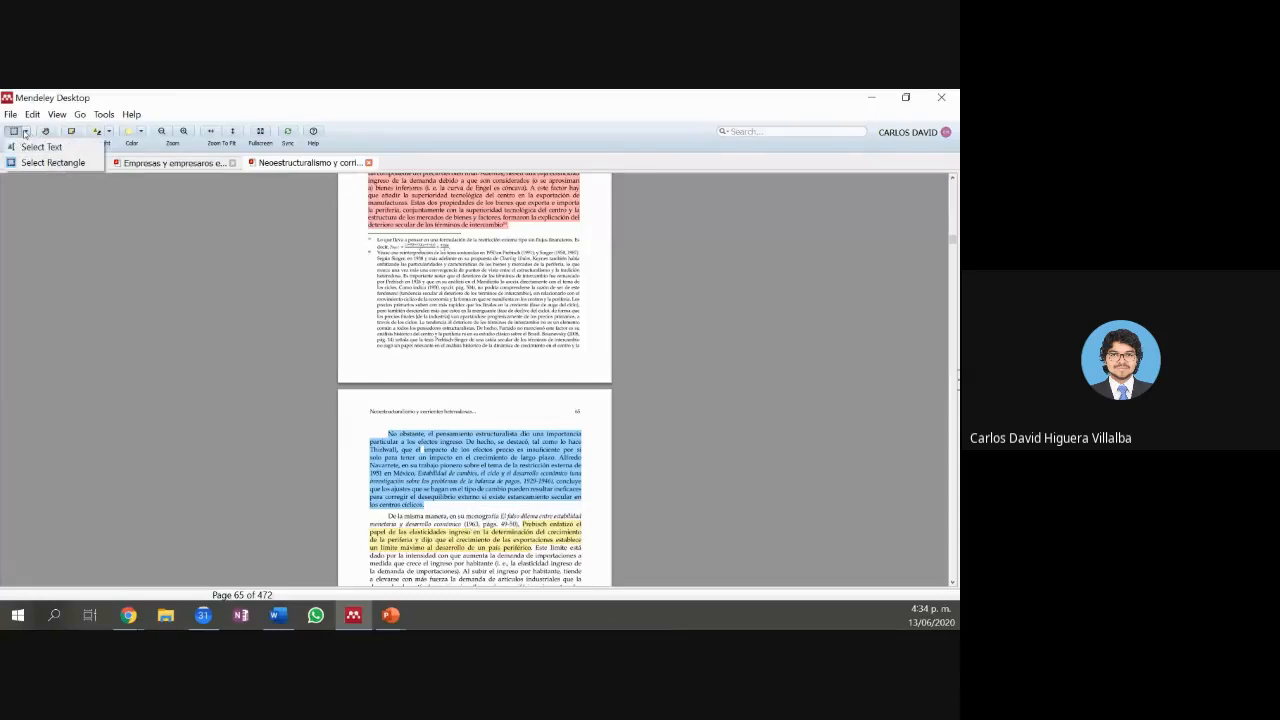
{"action": "left_click", "coordinate": [41, 148]}
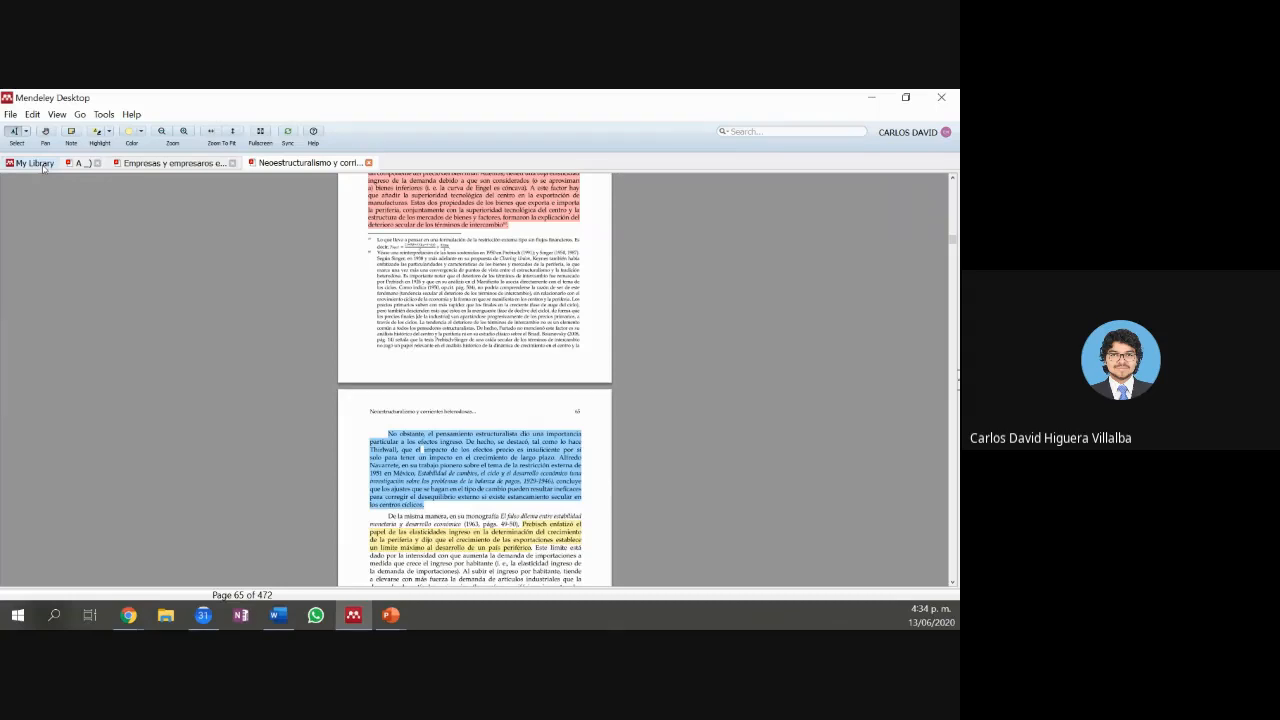
Step: Go back to the My Library document list, then Alt+Tab to the 'Presentación1' deck
{"action": "left_click", "coordinate": [36, 163]}
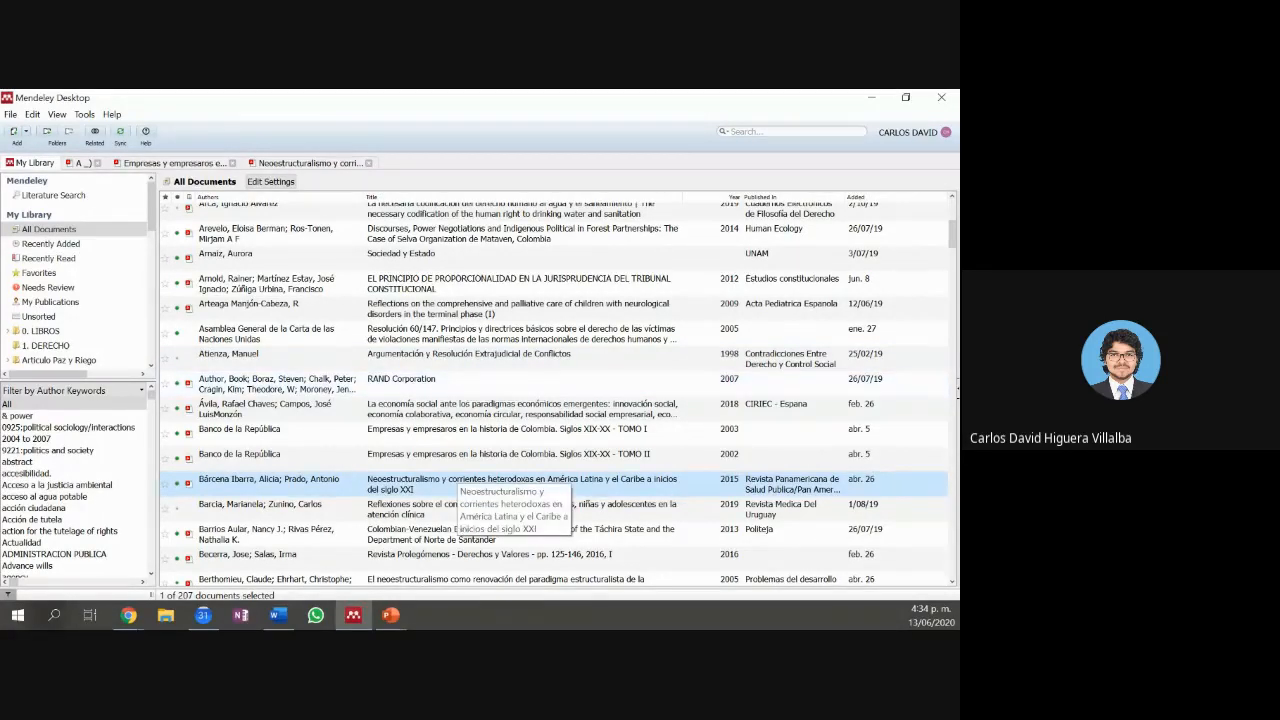
{"action": "key", "text": "alt+Tab"}
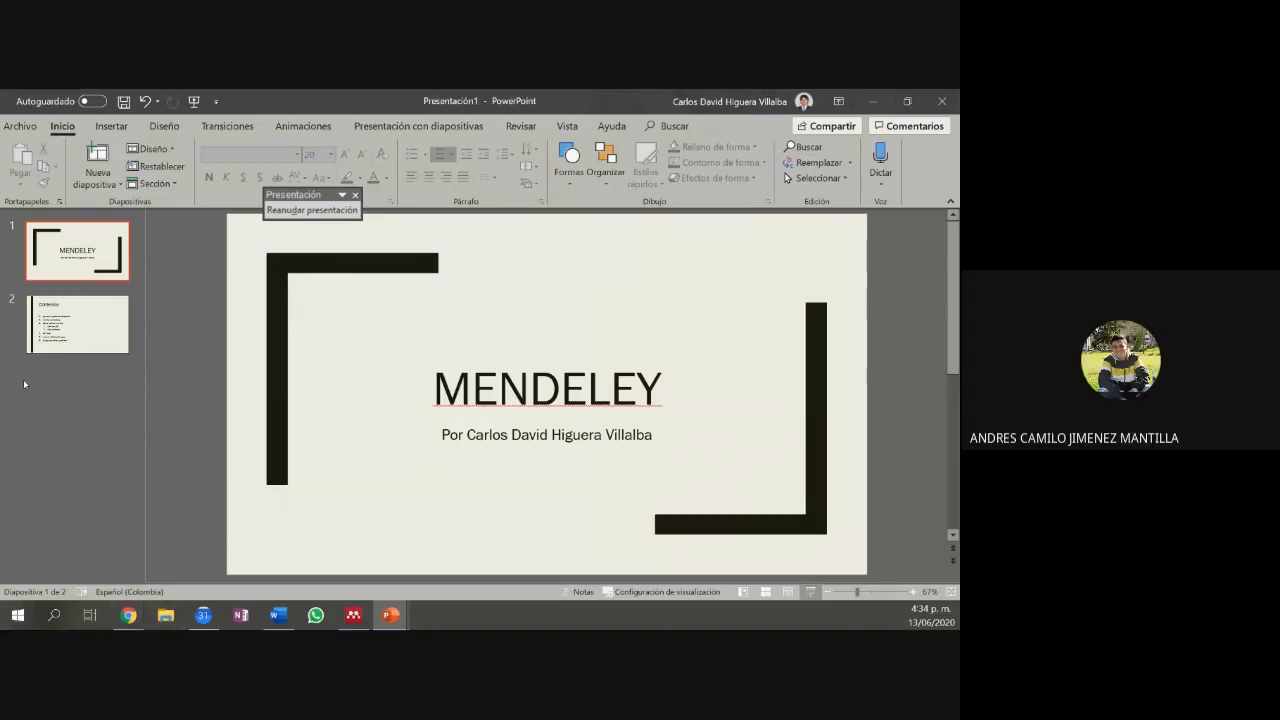
Step: Alt+Tab from the MENDELEY title slide back to Mendeley's All Documents library
{"action": "key", "text": "alt+Tab"}
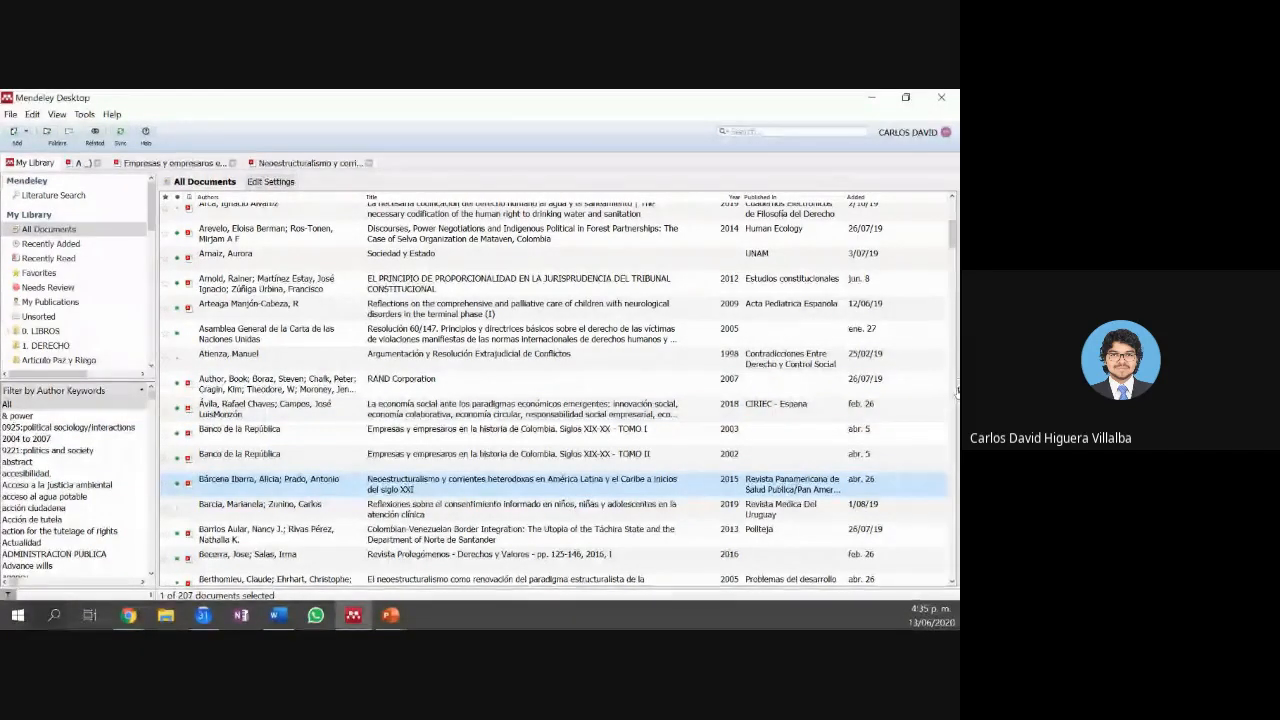
Step: Select the Neoestructuralismo entry, widen the list, and scroll its details: volume 11, issue 5-6, 472 pages
{"action": "left_click", "coordinate": [956, 392]}
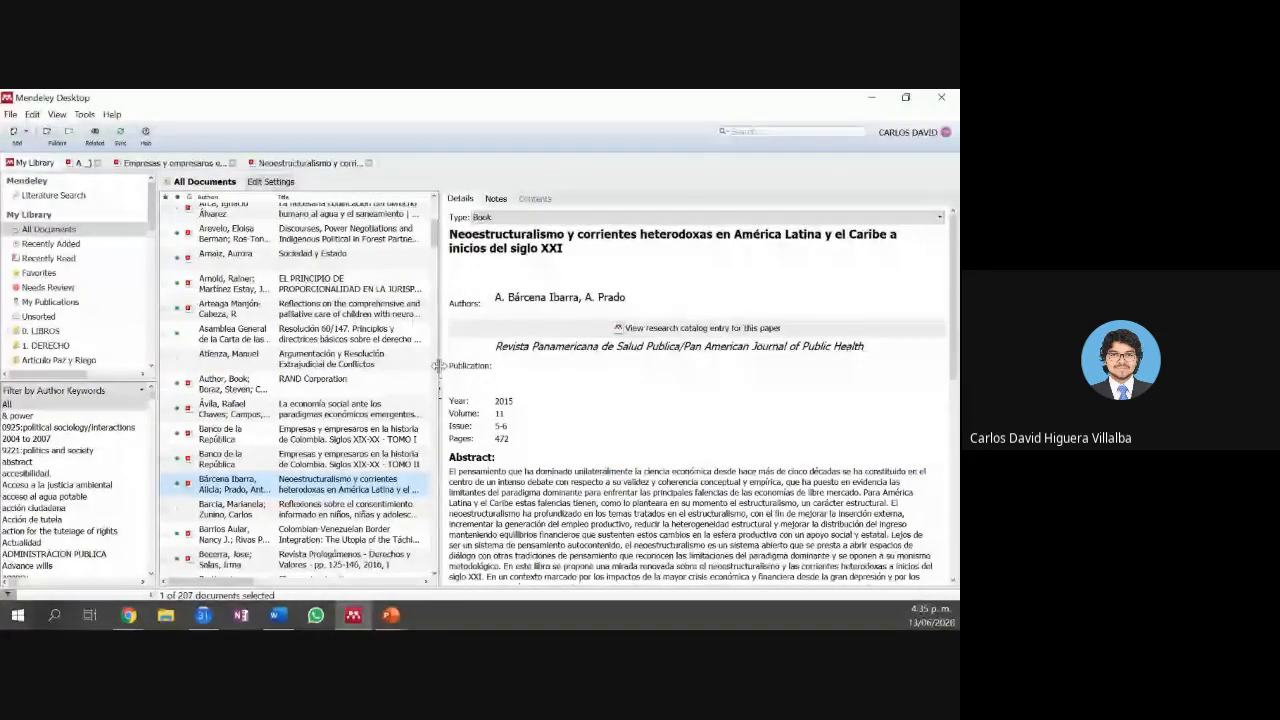
{"action": "left_click_drag", "start_coordinate": [442, 370], "coordinate": [664, 371]}
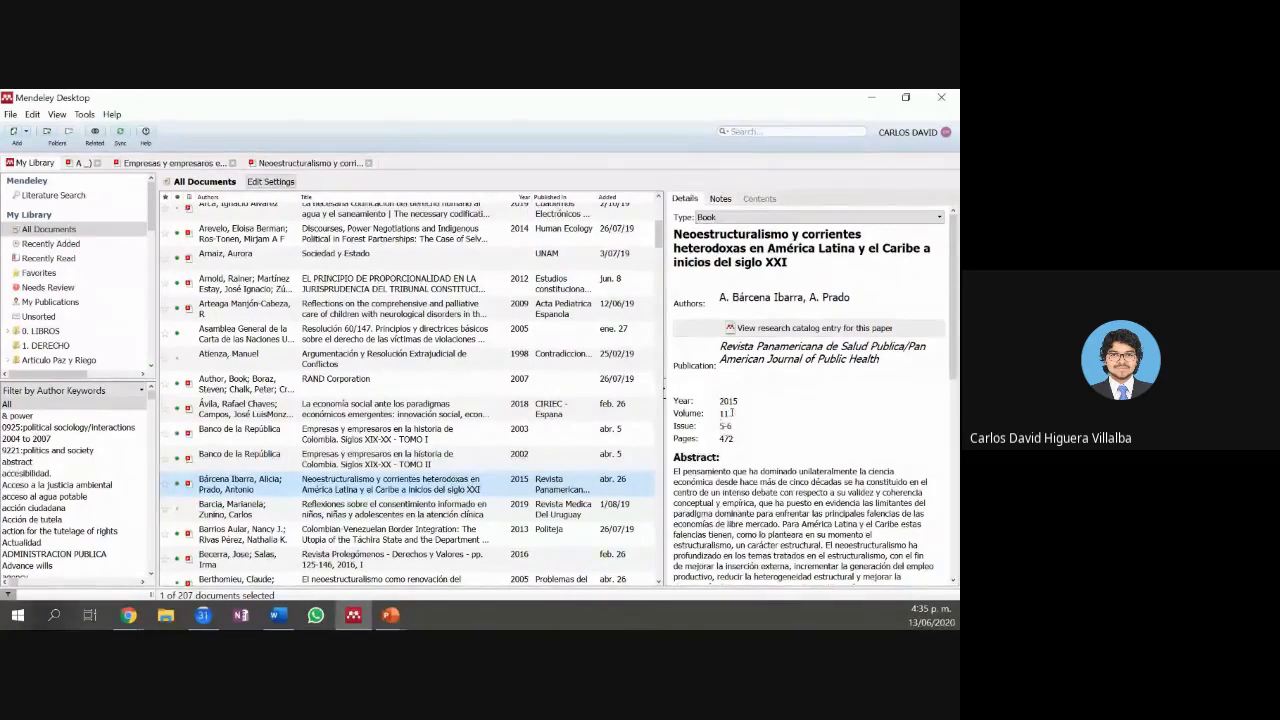
{"action": "scroll", "coordinate": [731, 411], "scroll_direction": "down", "scroll_amount": 4}
{"action": "scroll", "coordinate": [704, 487], "scroll_direction": "down", "scroll_amount": 5}
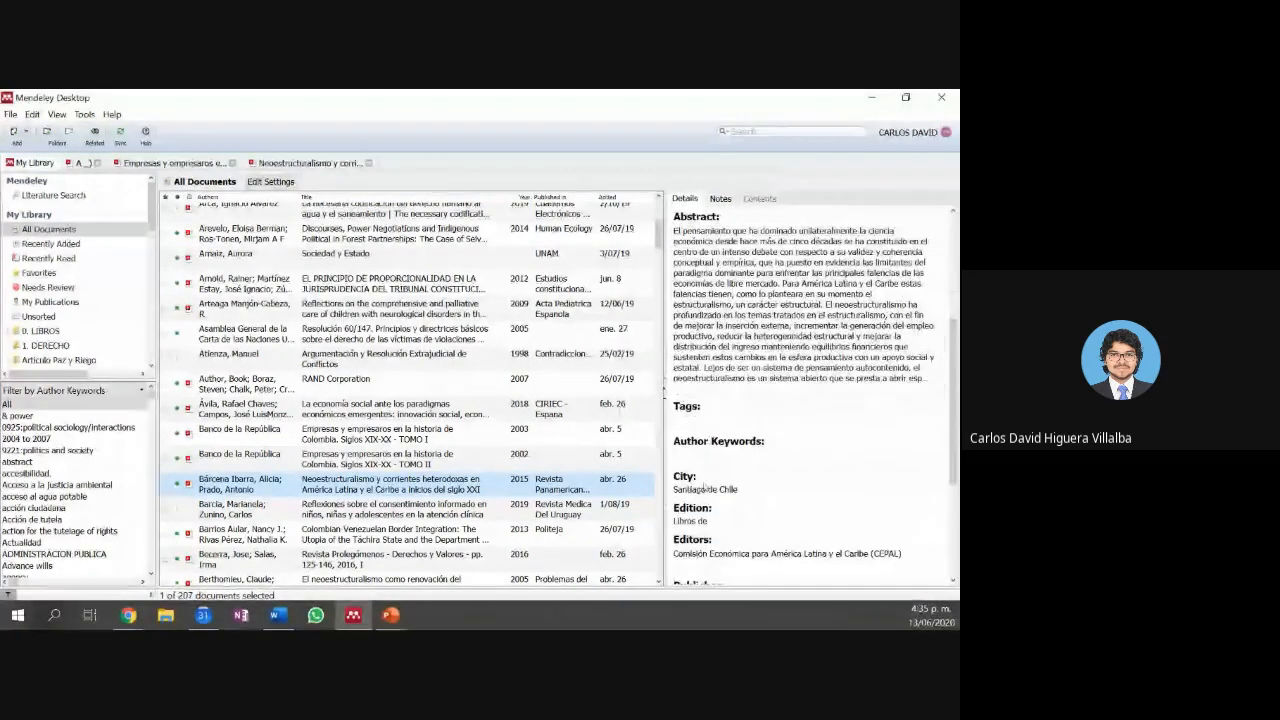
{"action": "scroll", "coordinate": [712, 483], "scroll_direction": "up", "scroll_amount": 8}
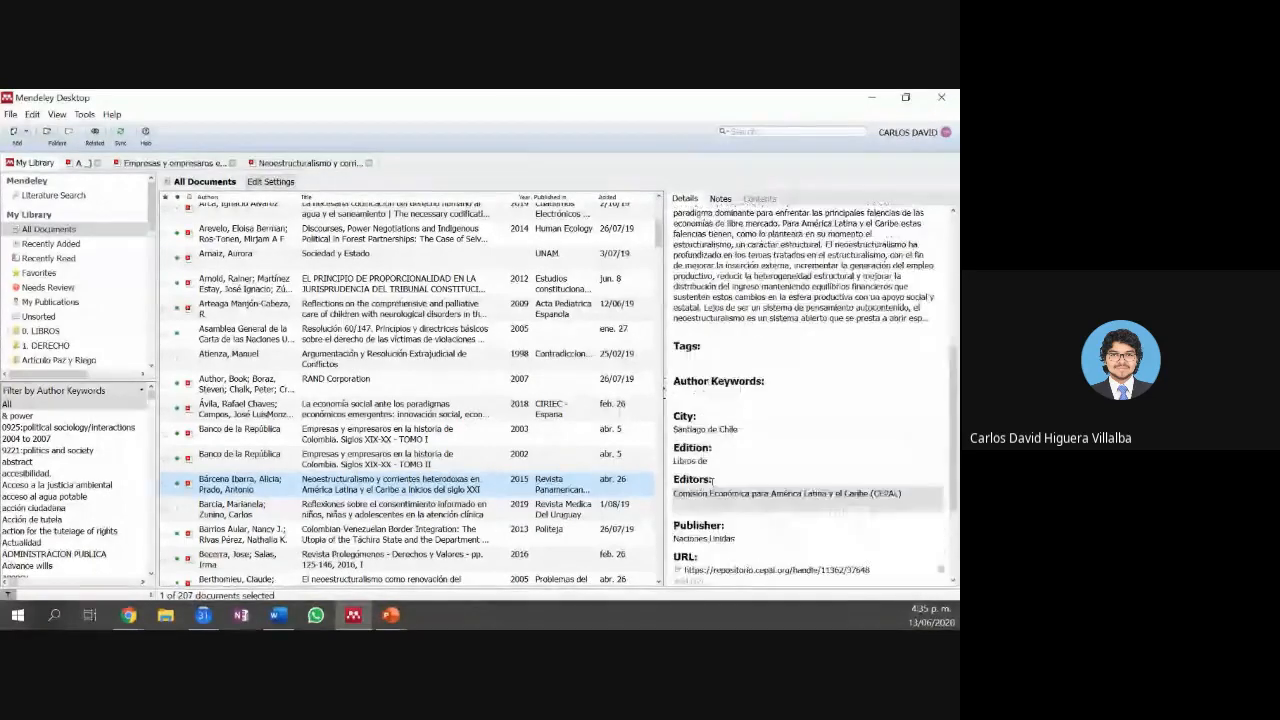
{"action": "scroll", "coordinate": [803, 260], "scroll_direction": "up", "scroll_amount": 2}
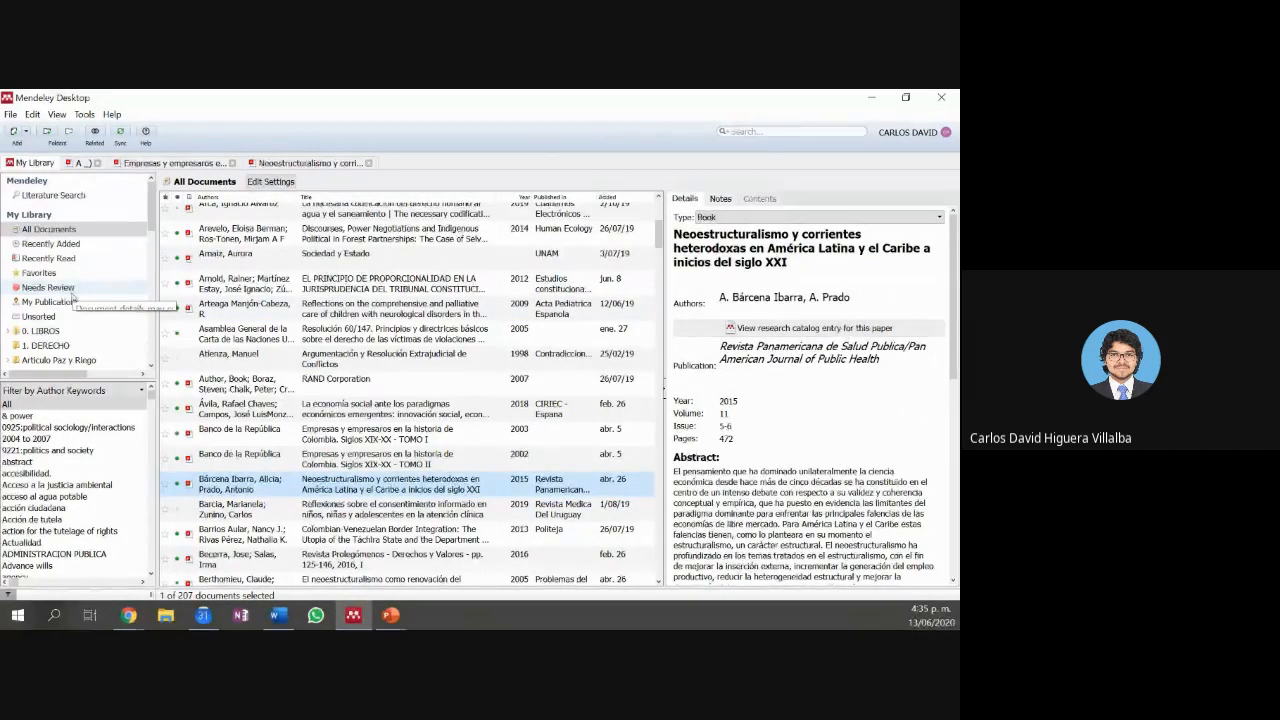
Step: In Needs Review, select the 2018 Introducción entry, run the catalog Search, and reselect it
{"action": "left_click", "coordinate": [70, 290]}
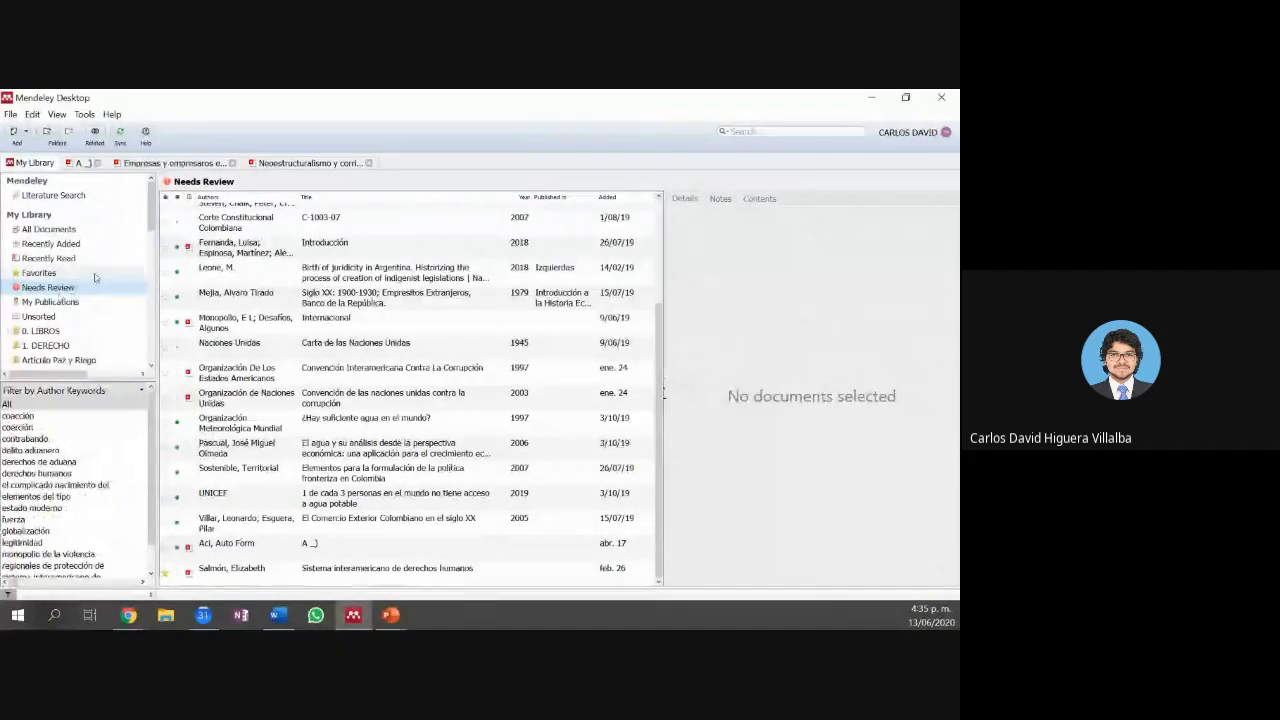
{"action": "left_click", "coordinate": [531, 252]}
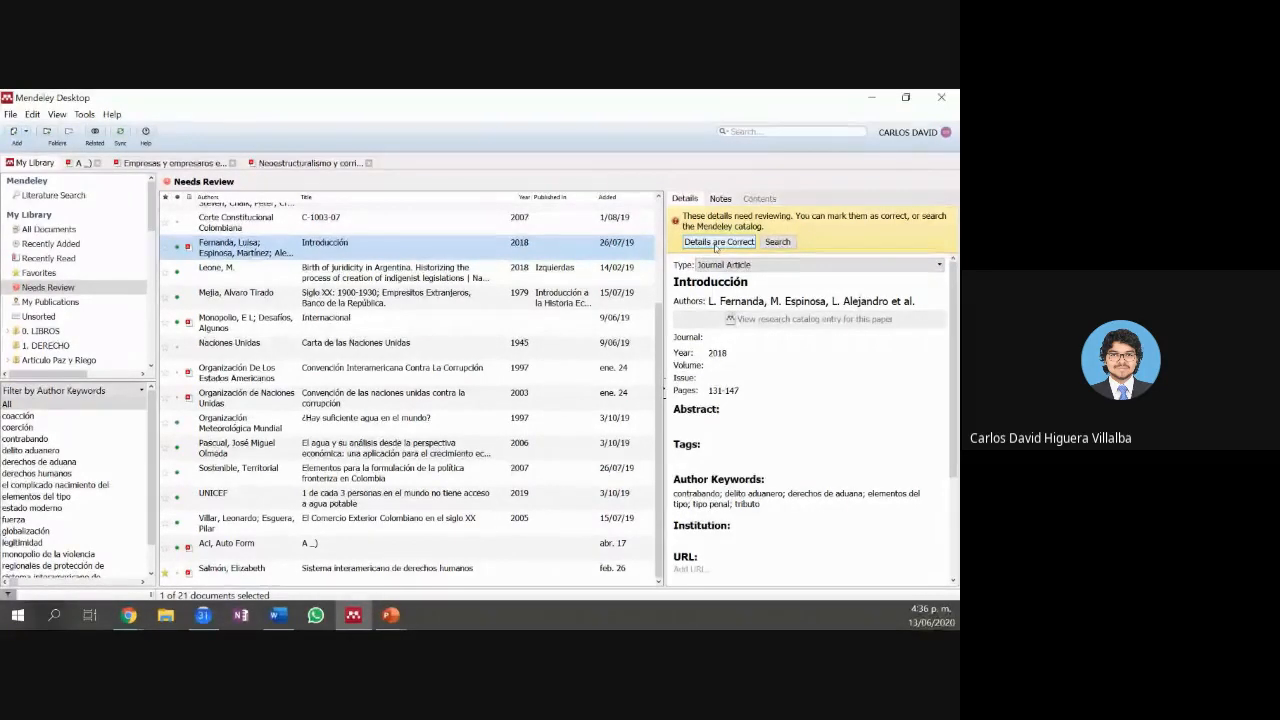
{"action": "left_click", "coordinate": [777, 243]}
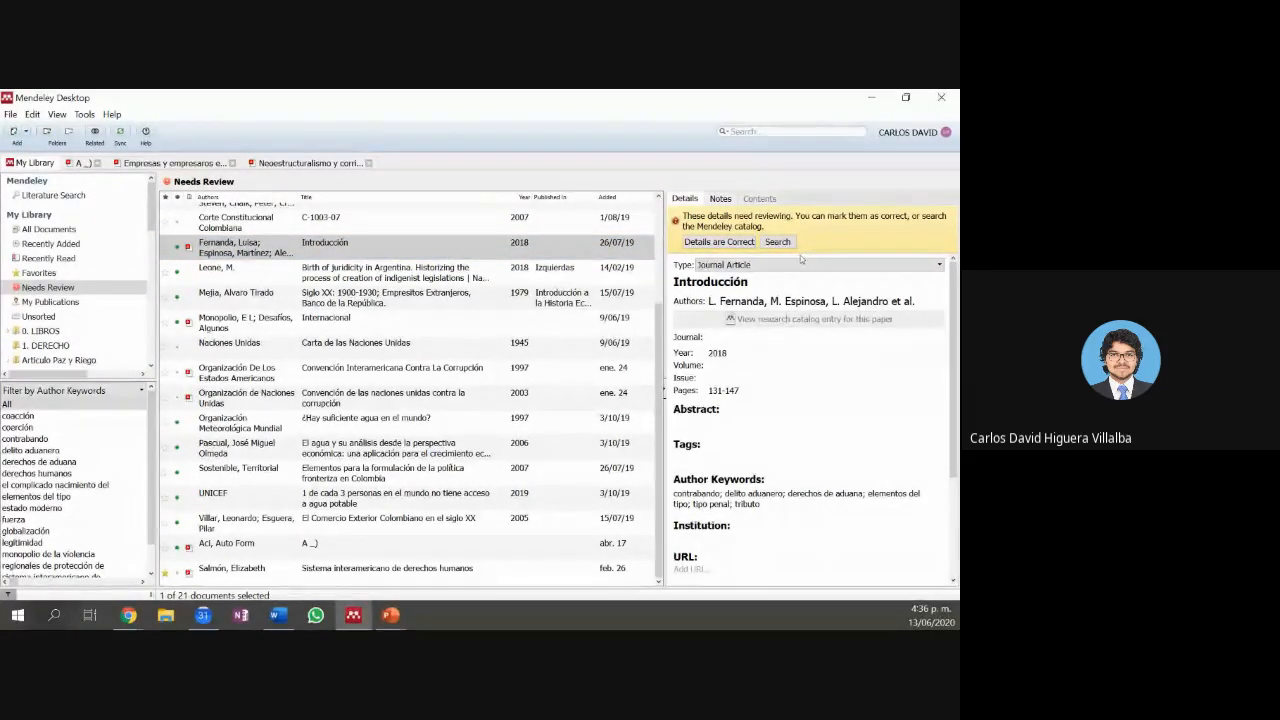
{"action": "left_click", "coordinate": [196, 256]}
{"action": "double_click", "coordinate": [196, 256]}
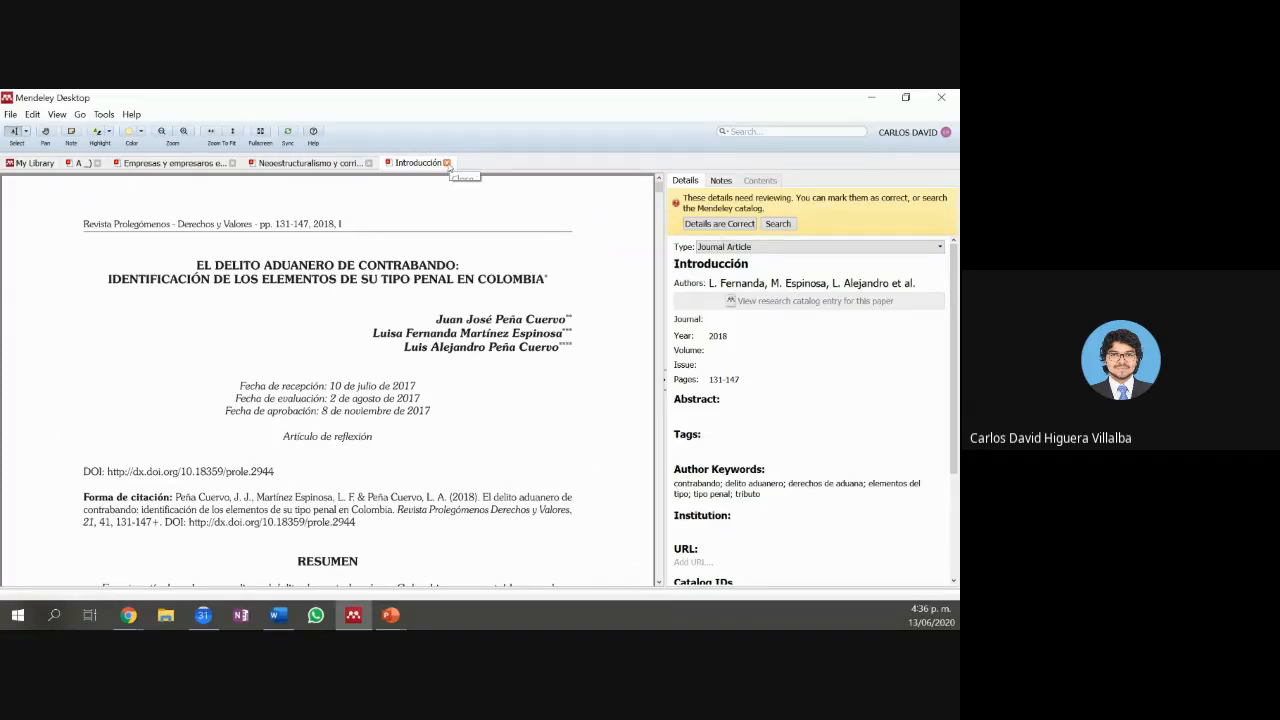
{"action": "left_click", "coordinate": [447, 162]}
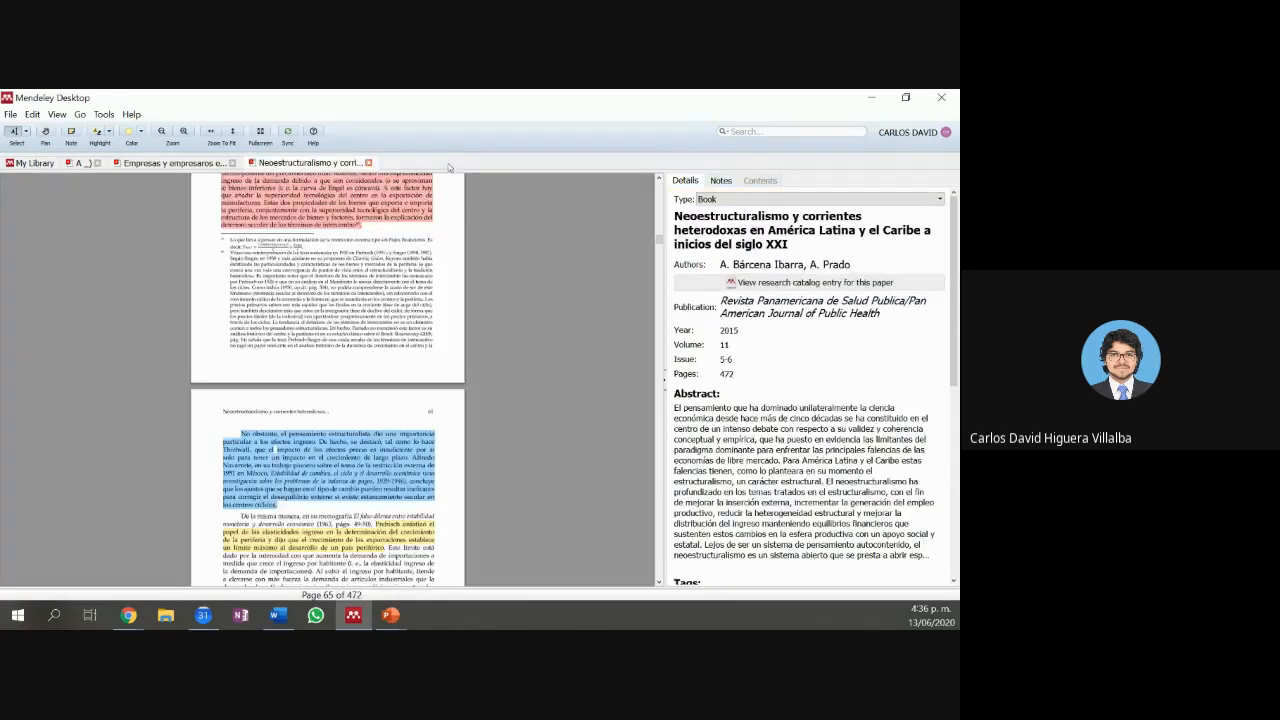
{"action": "left_click", "coordinate": [35, 163]}
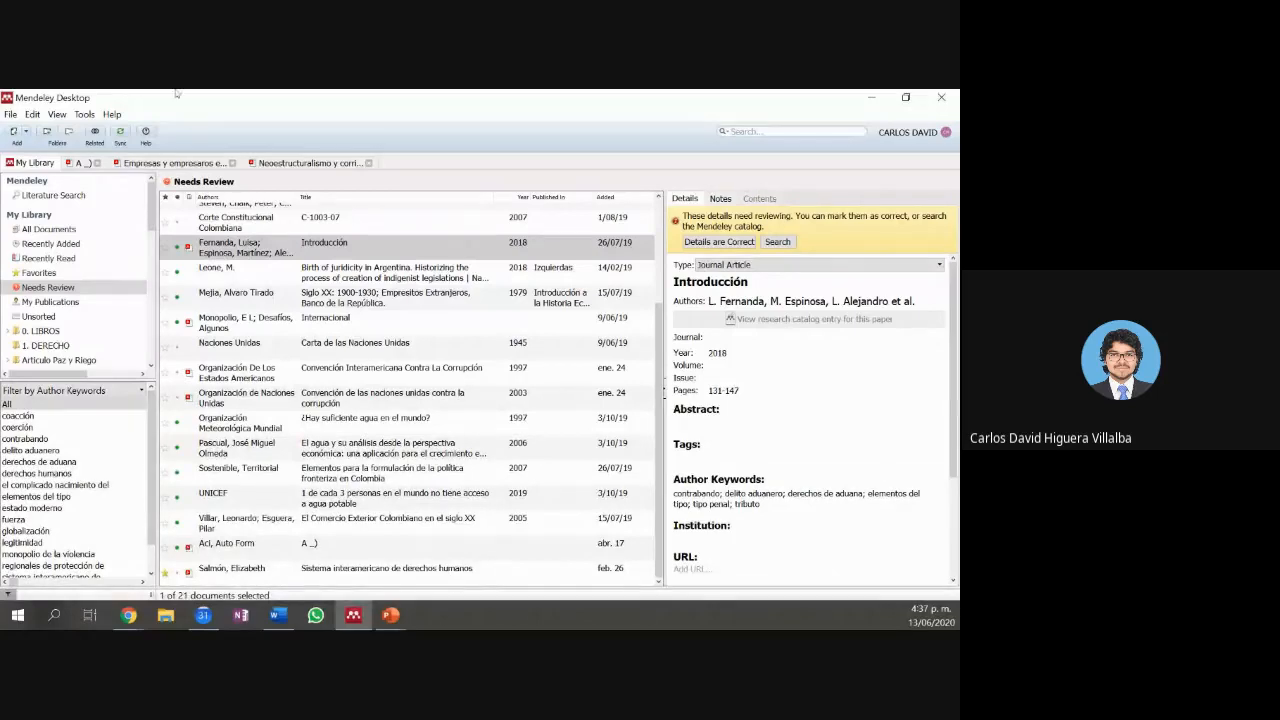
Step: Scroll down the library folder sidebar, then Alt+Tab to the 'Presentación1' MENDELEY slide
{"action": "scroll", "coordinate": [113, 258], "scroll_direction": "down", "scroll_amount": 3}
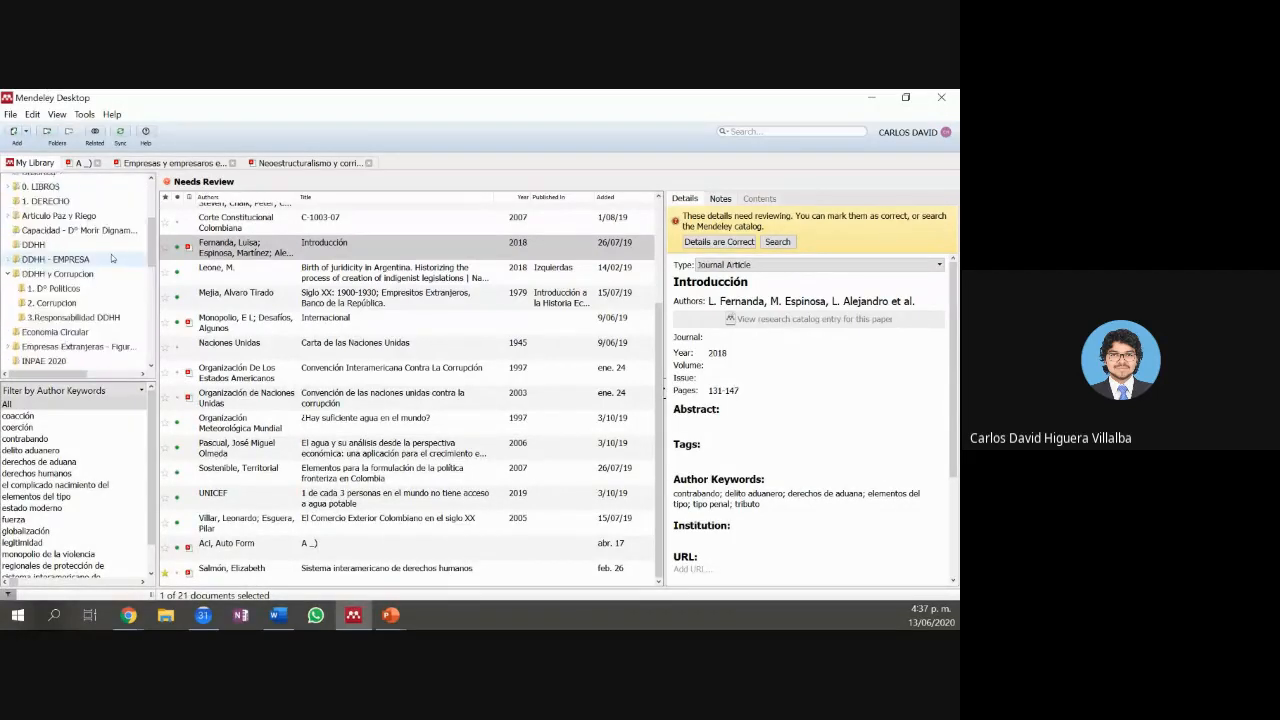
{"action": "scroll", "coordinate": [113, 258], "scroll_direction": "down", "scroll_amount": 3}
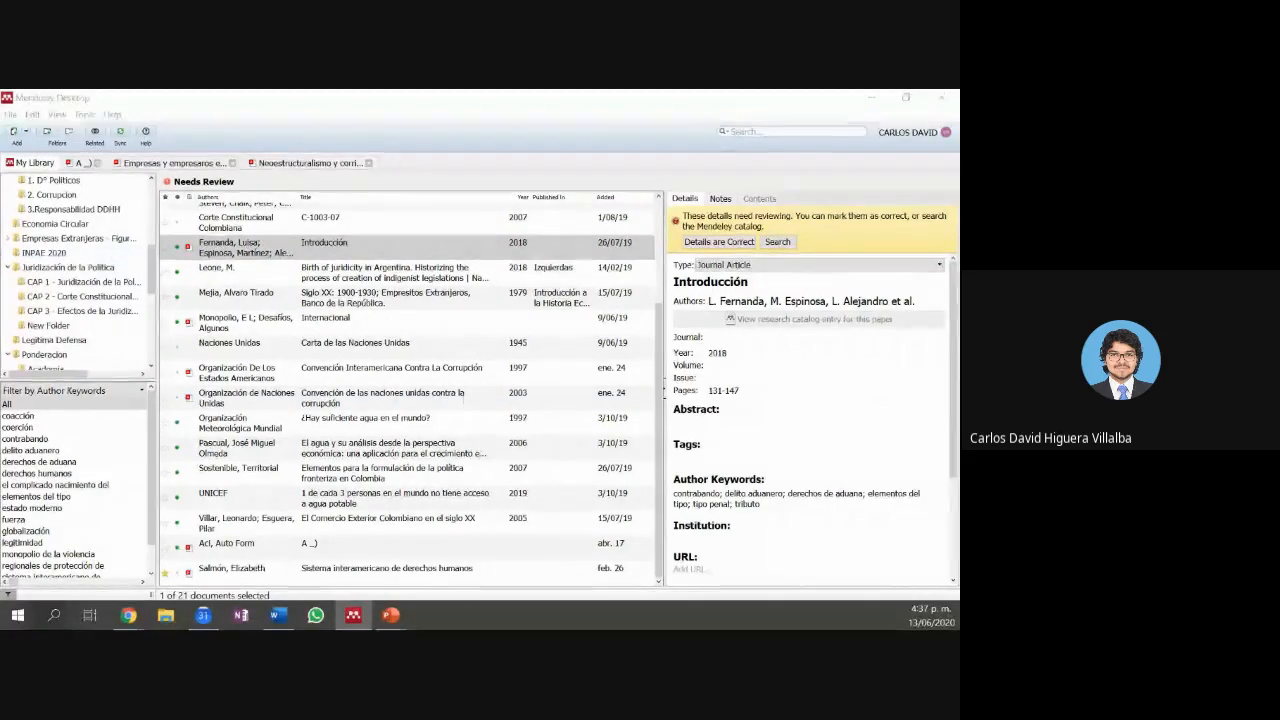
{"action": "key", "text": "alt+Tab"}
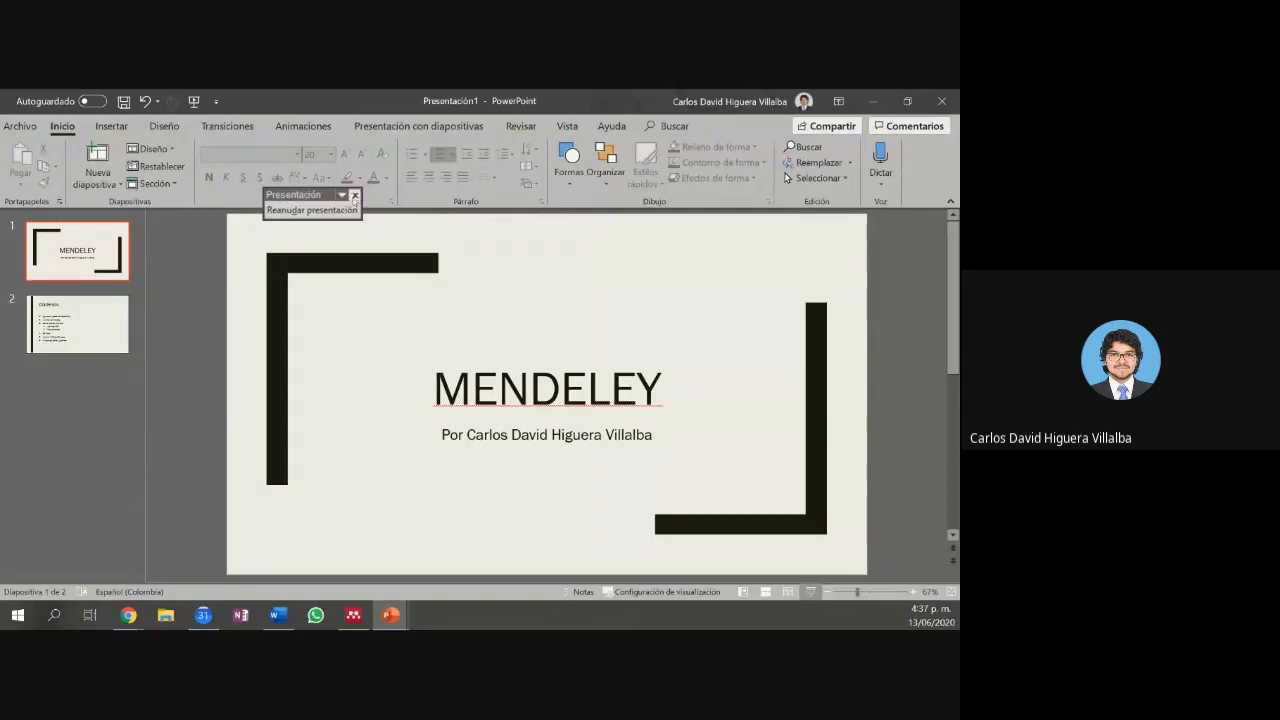
Step: On the Contenido slide, highlight the Archivos RIS and Manualmente sub-items, then minimize PowerPoint
{"action": "left_click", "coordinate": [335, 210]}
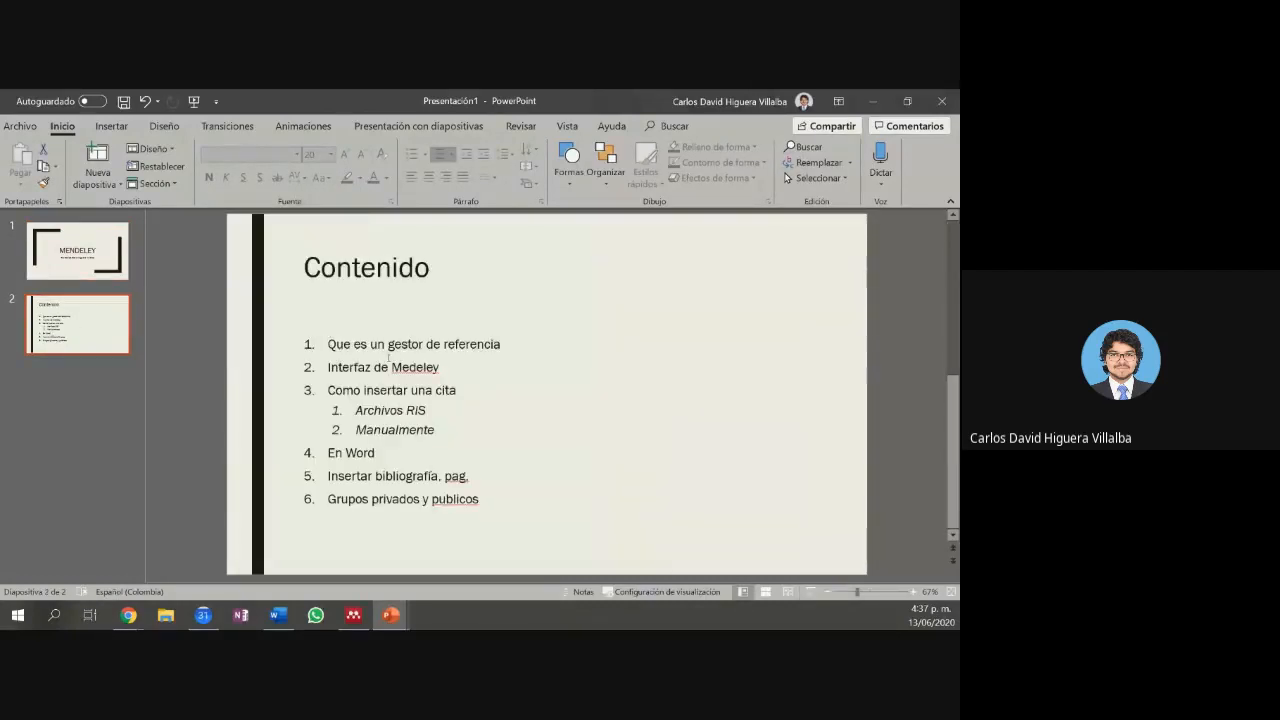
{"action": "left_click", "coordinate": [388, 352]}
{"action": "left_click_drag", "start_coordinate": [456, 389], "coordinate": [328, 390]}
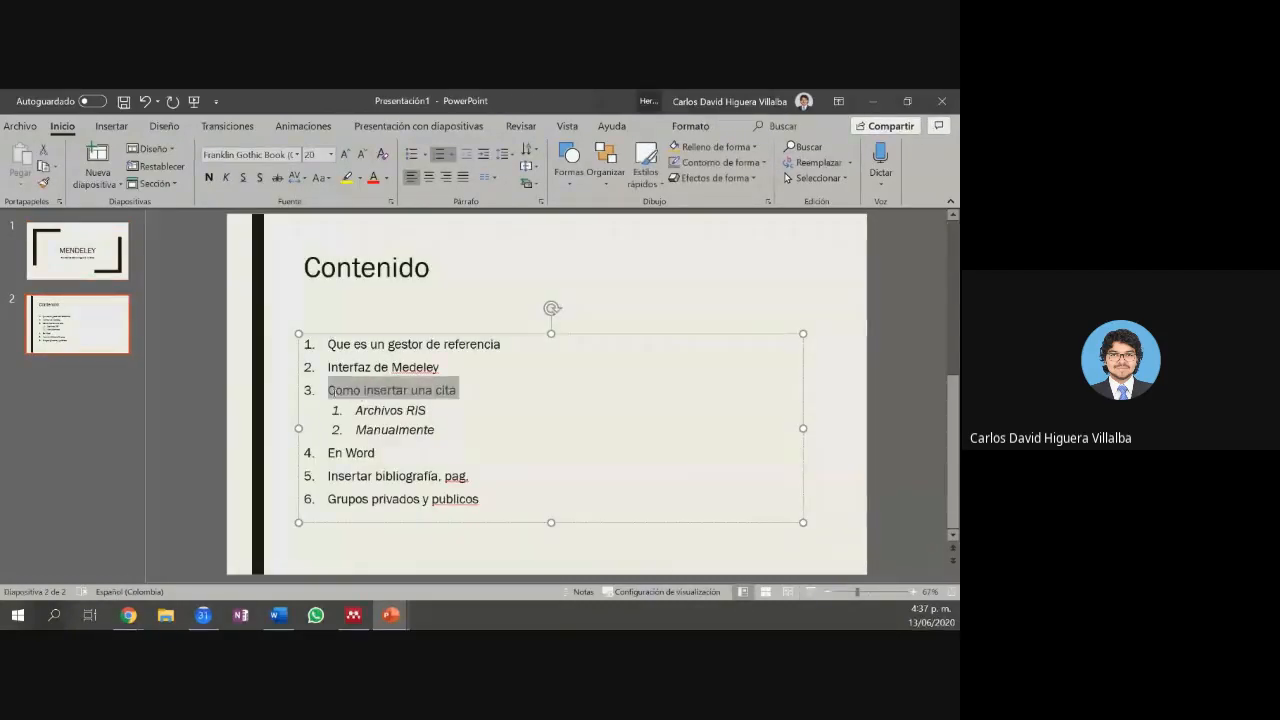
{"action": "left_click", "coordinate": [436, 429]}
{"action": "left_click_drag", "start_coordinate": [436, 429], "coordinate": [356, 409]}
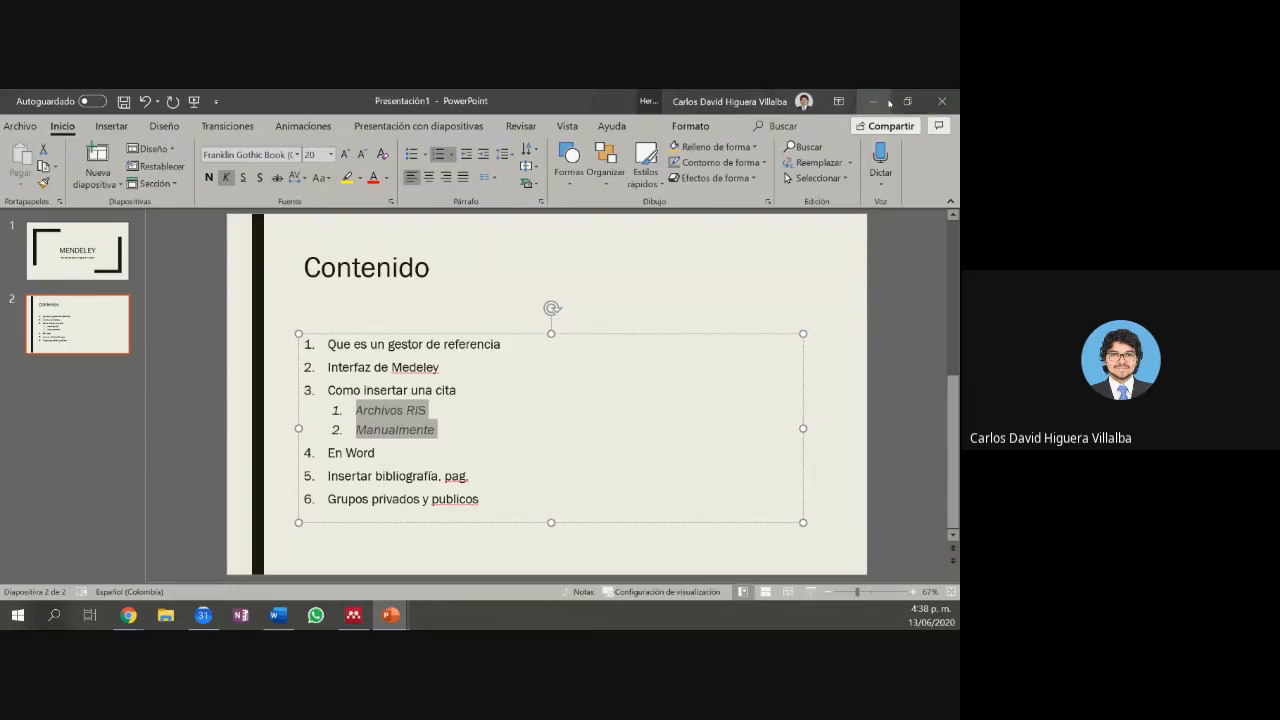
{"action": "left_click", "coordinate": [889, 103]}
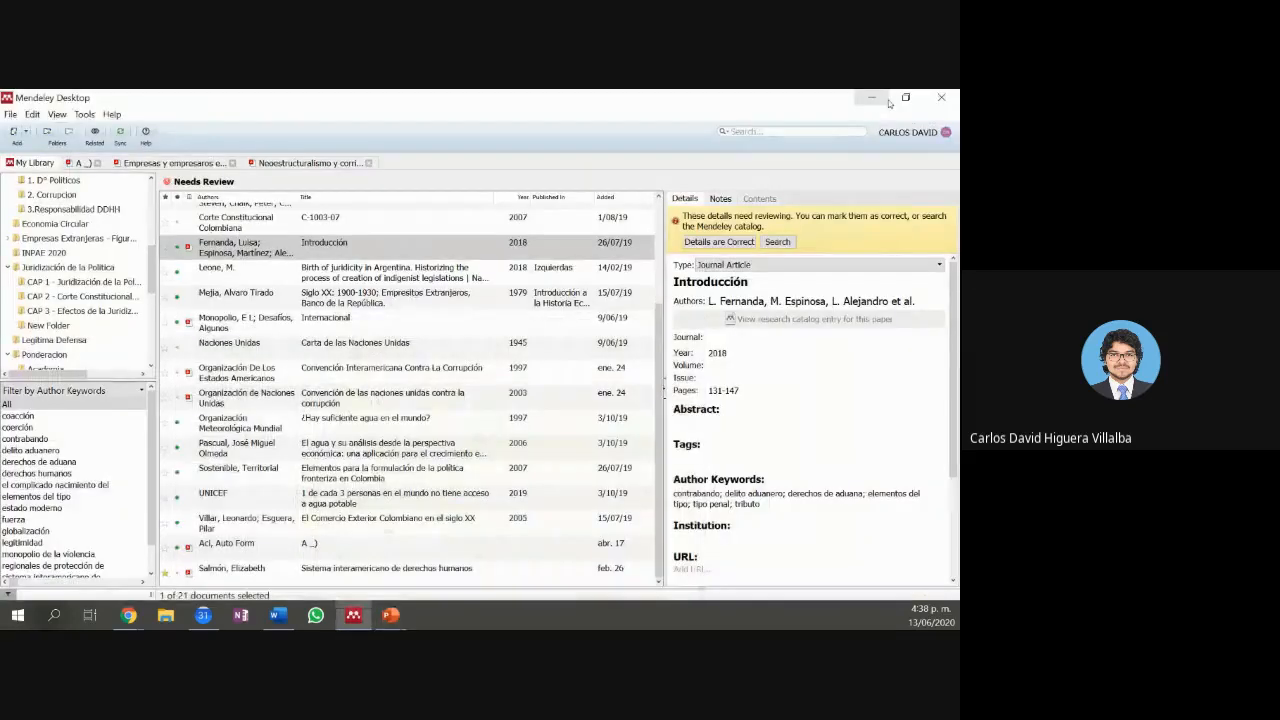
Step: Bring Chrome with ProQuest's Búsqueda básica page to the front and maximize it
{"action": "mouse_move", "coordinate": [143, 626]}
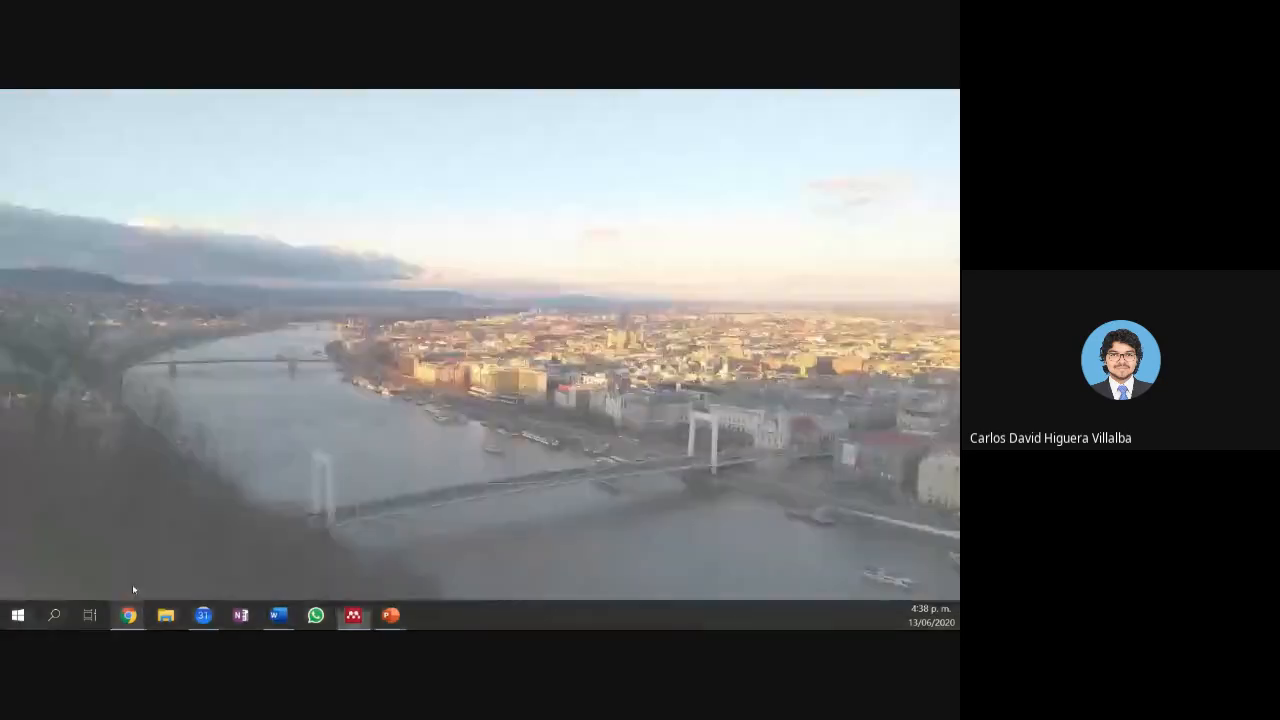
{"action": "left_click", "coordinate": [133, 589]}
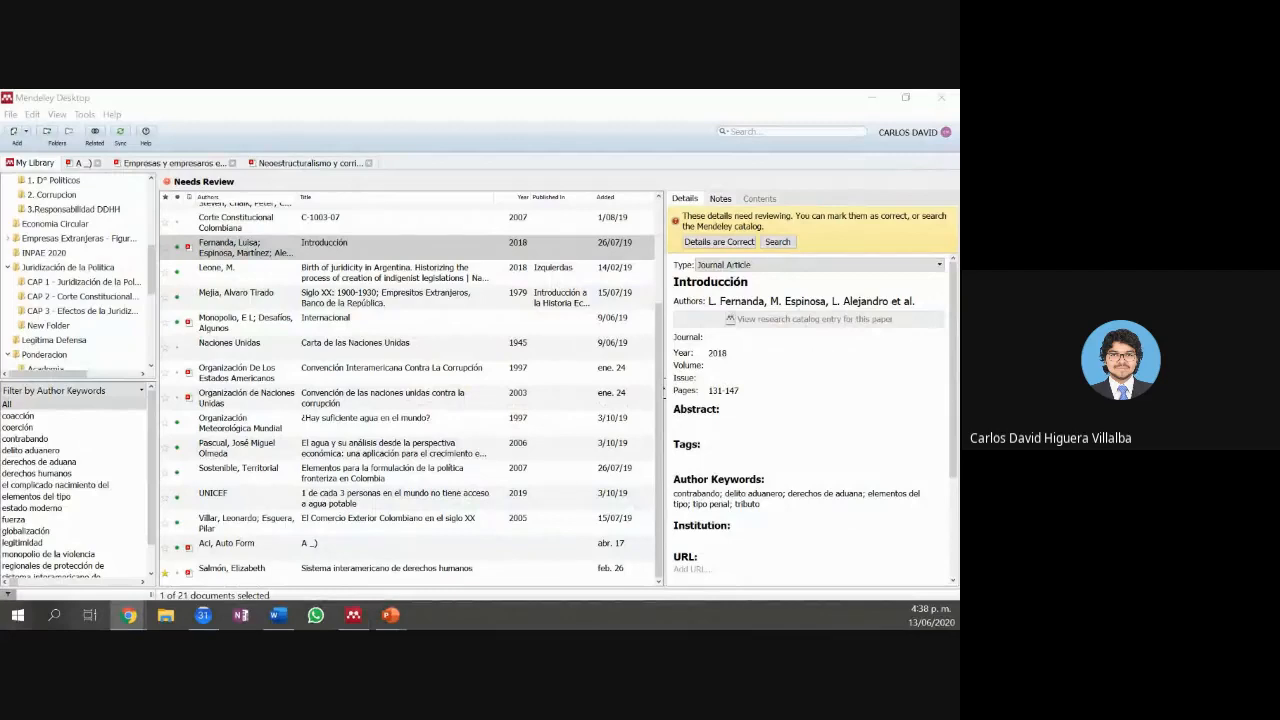
{"action": "left_click_drag", "start_coordinate": [762, 618], "coordinate": [637, 93]}
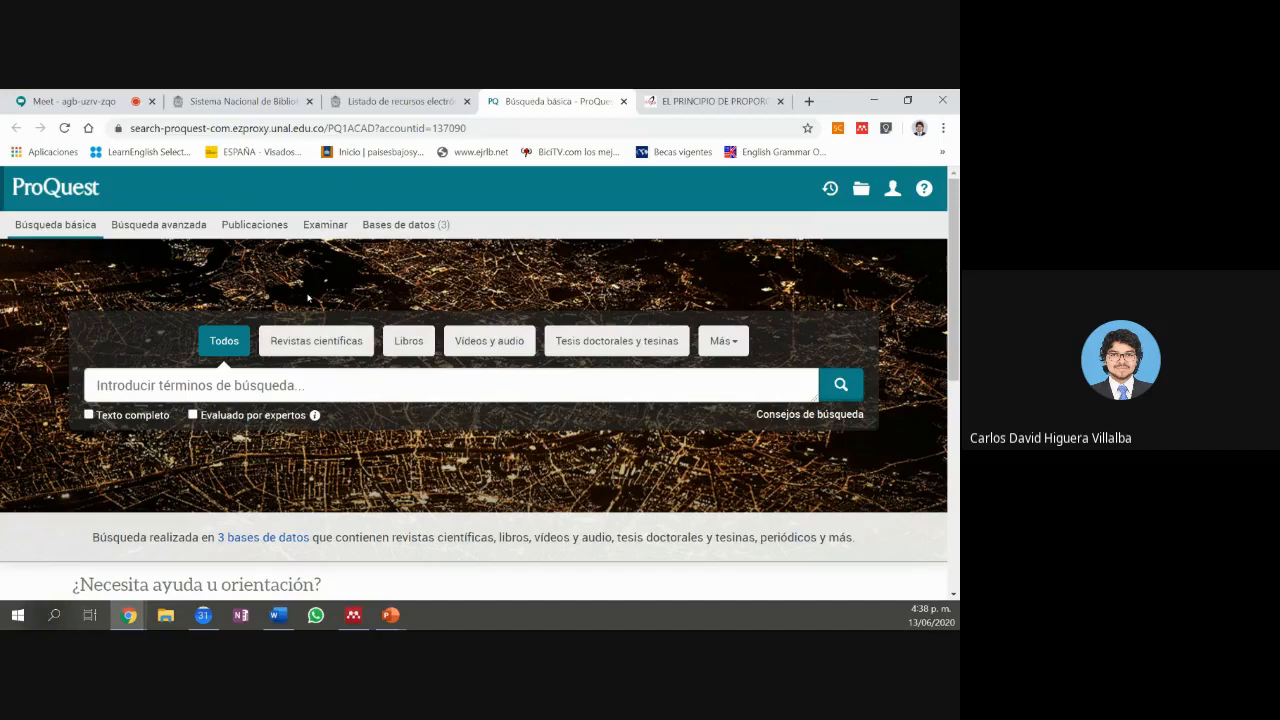
Step: Enter 'columnas' in the ProQuest search box, then close the ProQuest tab
{"action": "left_click", "coordinate": [296, 397]}
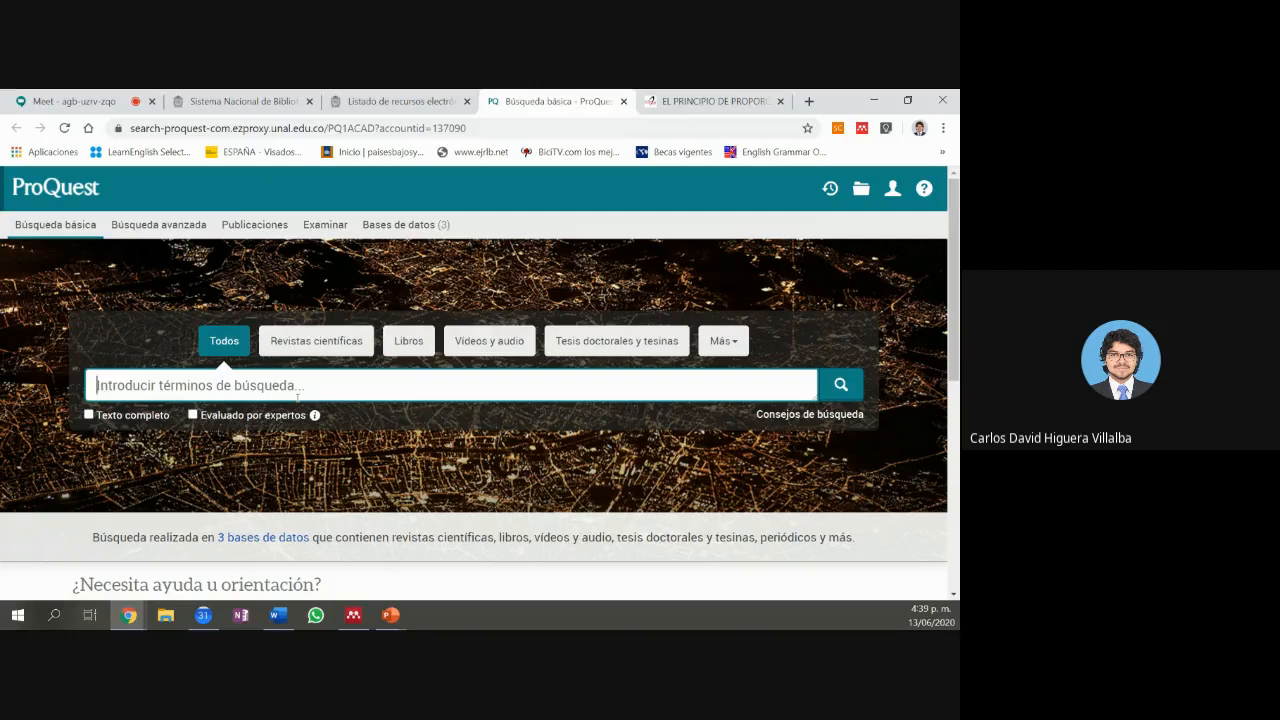
{"action": "type", "text": "columnas"}
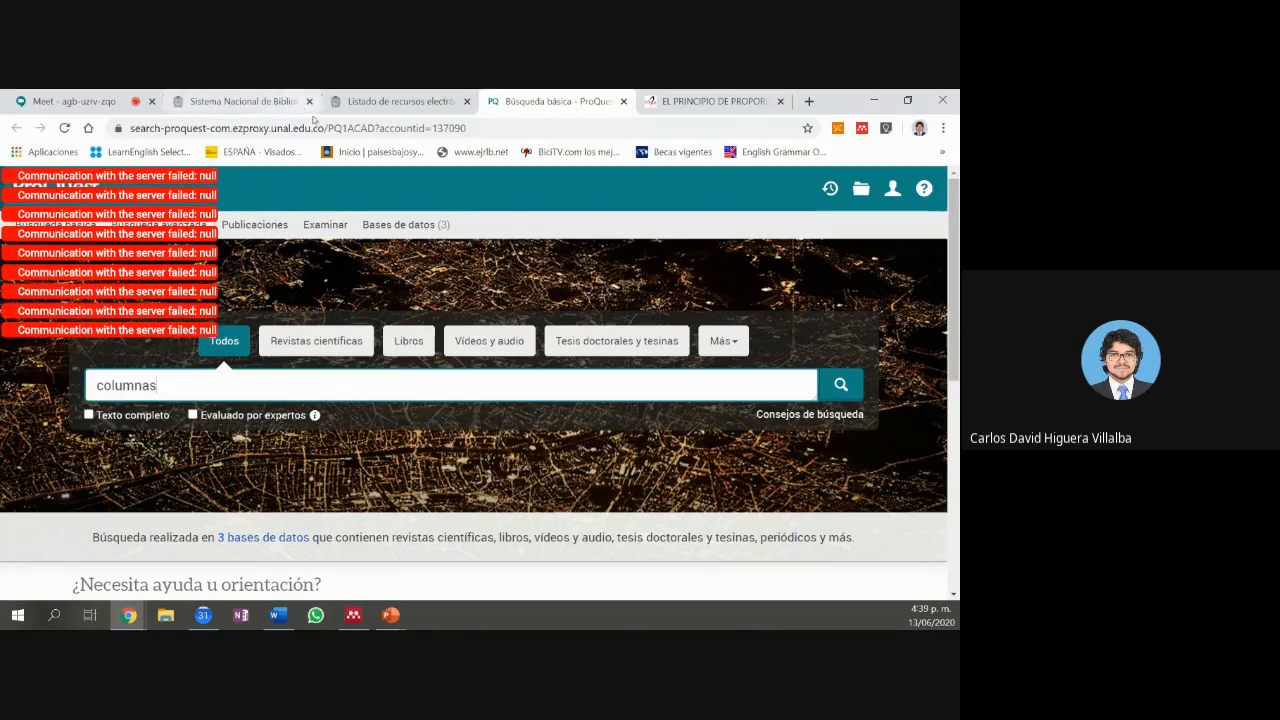
{"action": "left_click", "coordinate": [623, 101]}
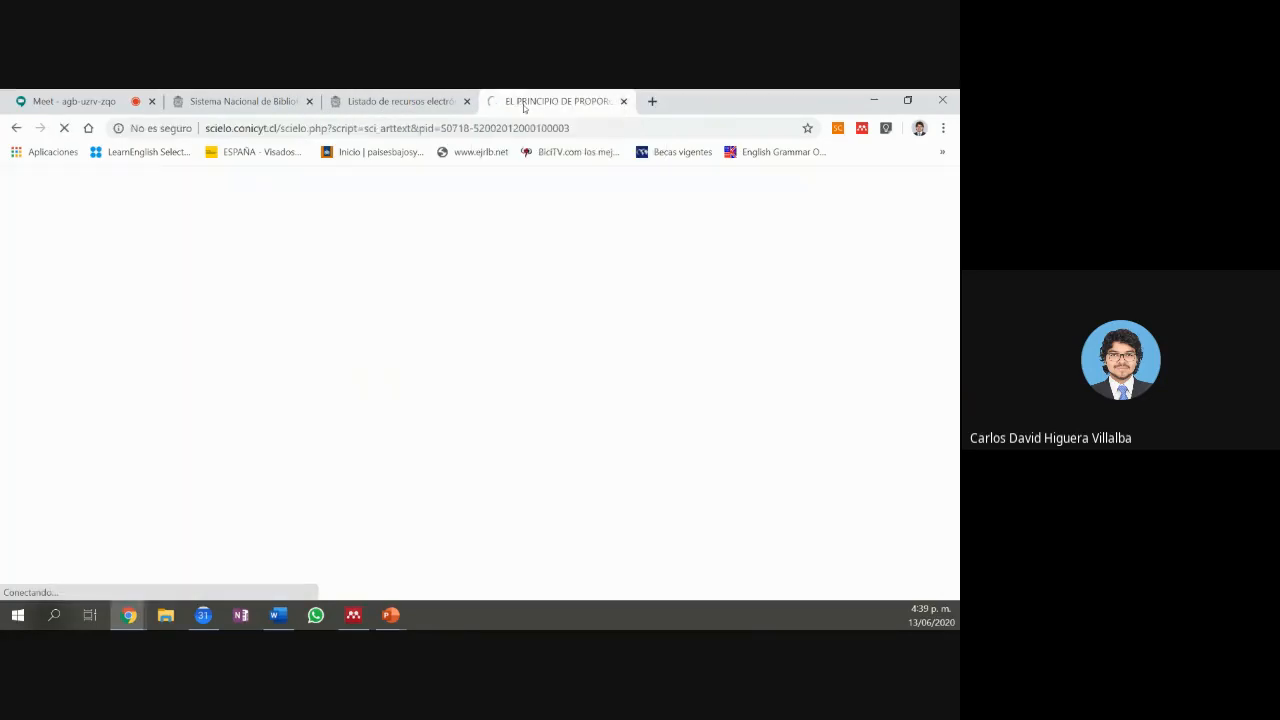
Step: Pick ProQuest One Academic from the 'Listado de recursos electrónicos' database list
{"action": "left_click", "coordinate": [401, 103]}
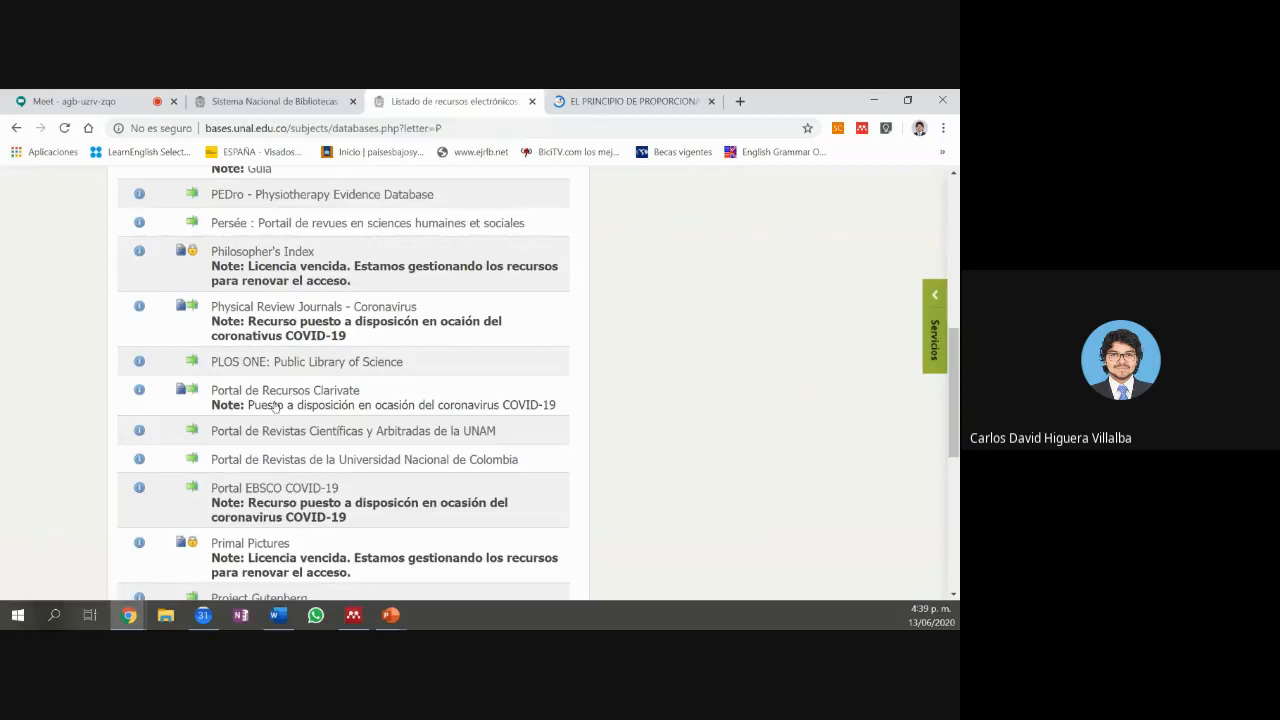
{"action": "scroll", "coordinate": [275, 405], "scroll_direction": "up", "scroll_amount": 1}
{"action": "scroll", "coordinate": [275, 405], "scroll_direction": "up", "scroll_amount": 3}
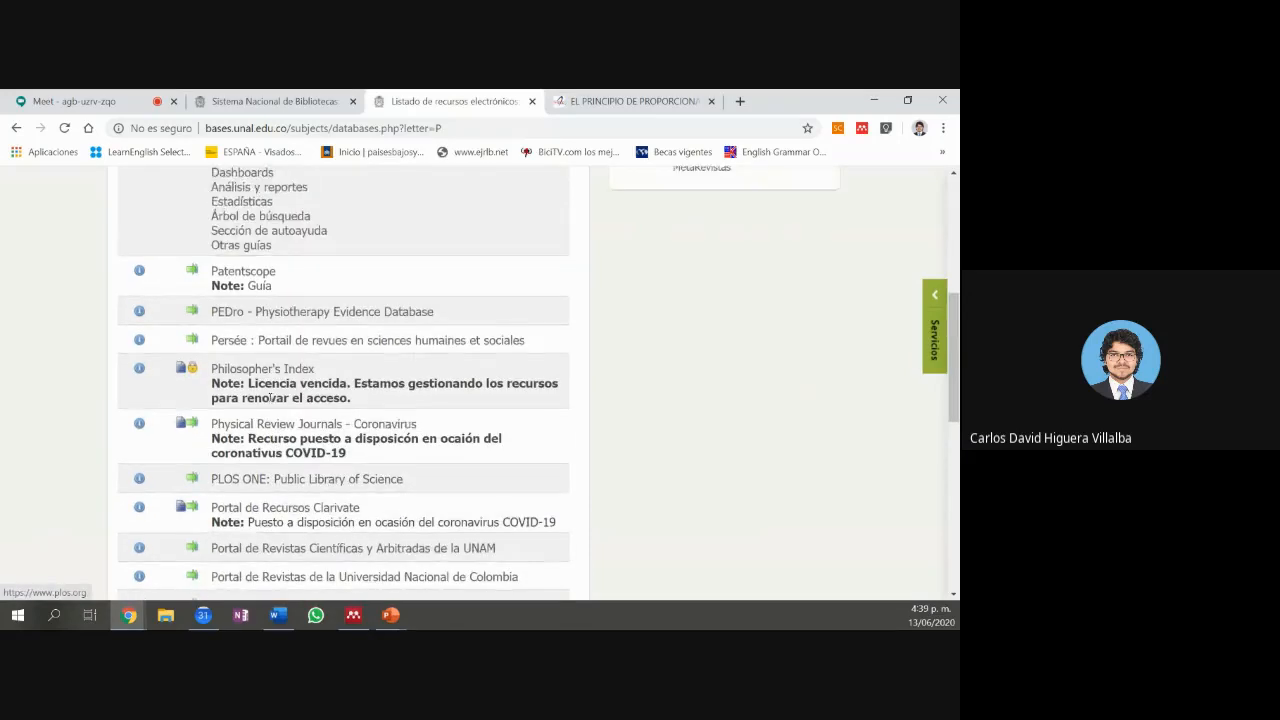
{"action": "scroll", "coordinate": [268, 400], "scroll_direction": "down", "scroll_amount": 2}
{"action": "scroll", "coordinate": [268, 400], "scroll_direction": "down", "scroll_amount": 3}
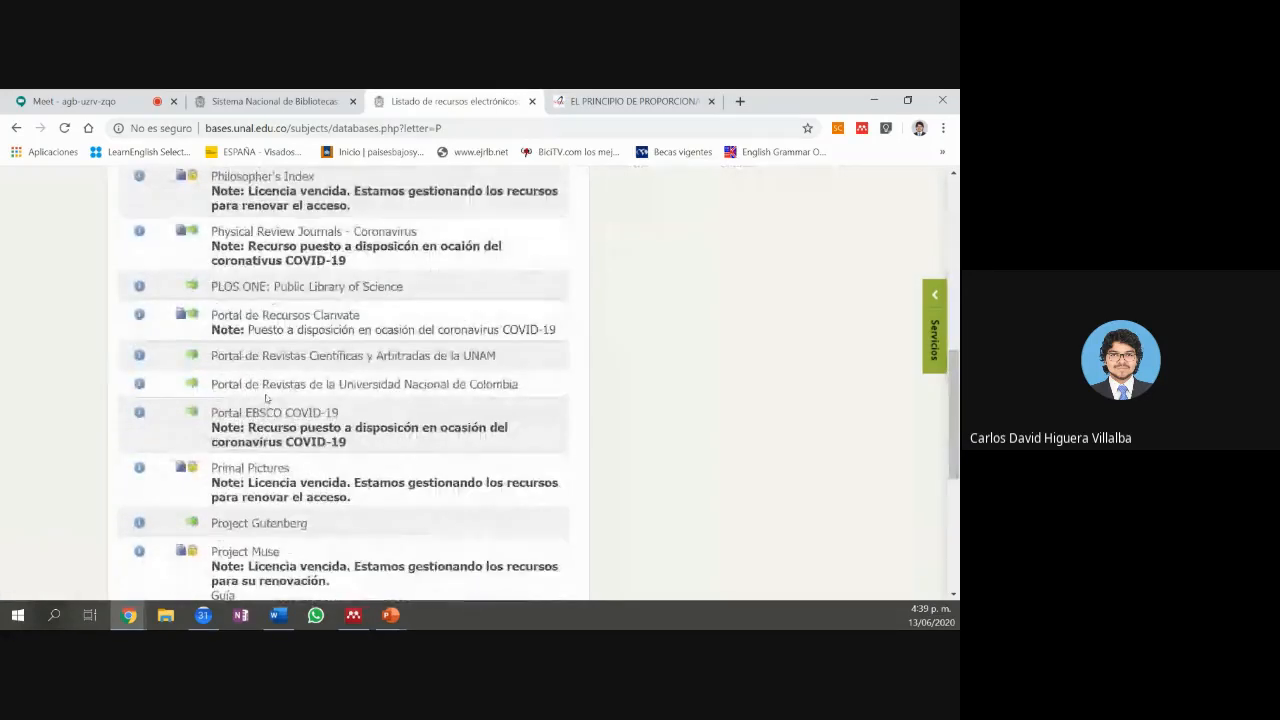
{"action": "scroll", "coordinate": [266, 400], "scroll_direction": "down", "scroll_amount": 2}
{"action": "scroll", "coordinate": [266, 400], "scroll_direction": "down", "scroll_amount": 2}
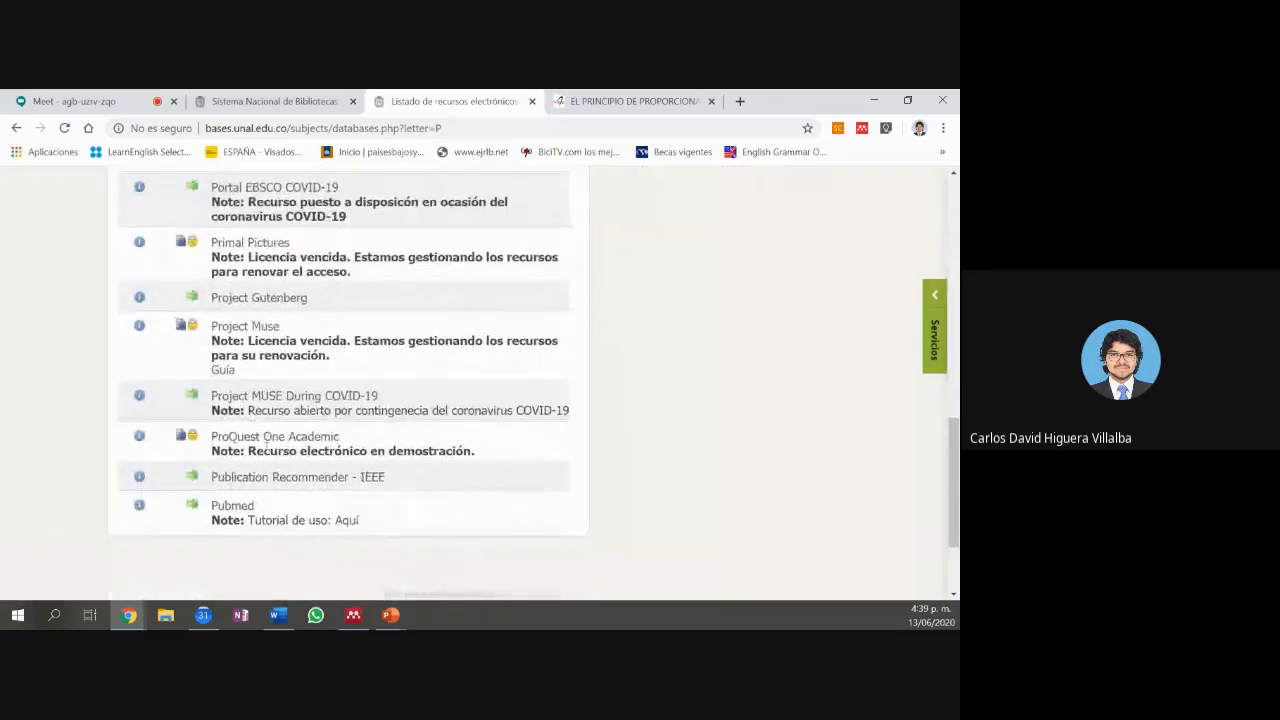
{"action": "left_click", "coordinate": [267, 441]}
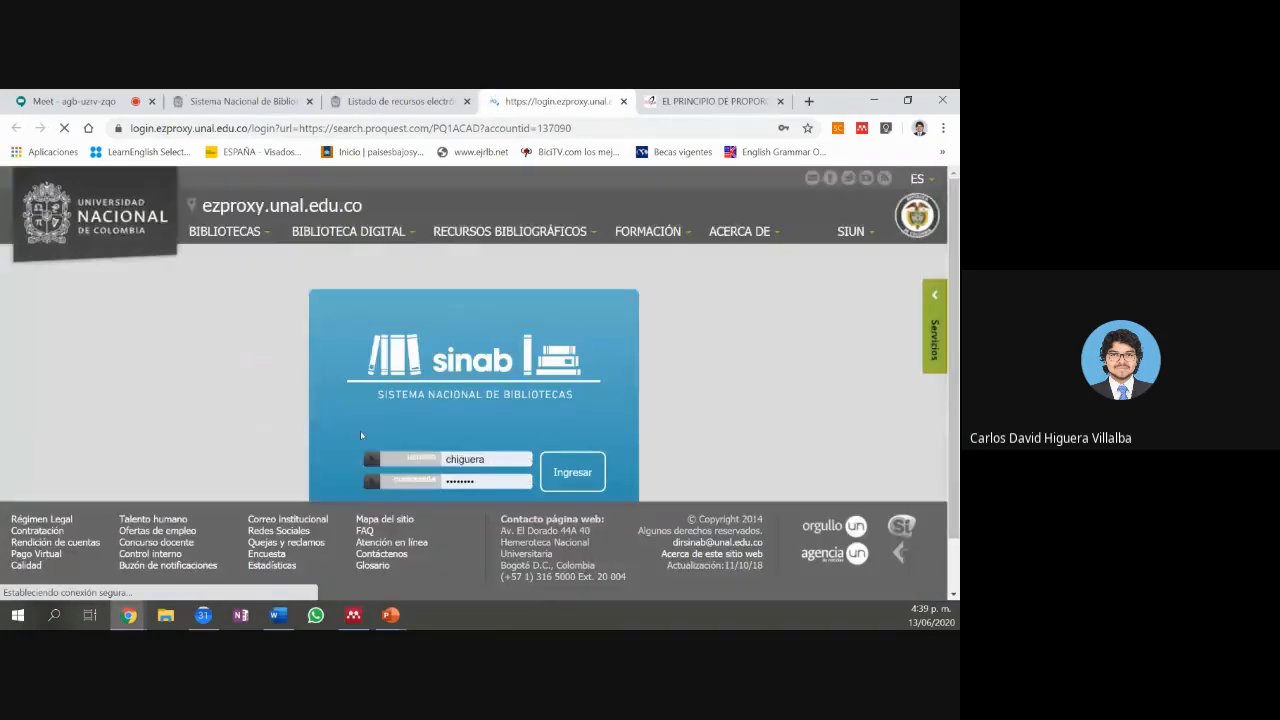
Step: Sign in with Ingresar, search ProQuest for 'columnas', and browse the 66.132 results
{"action": "left_click", "coordinate": [568, 474]}
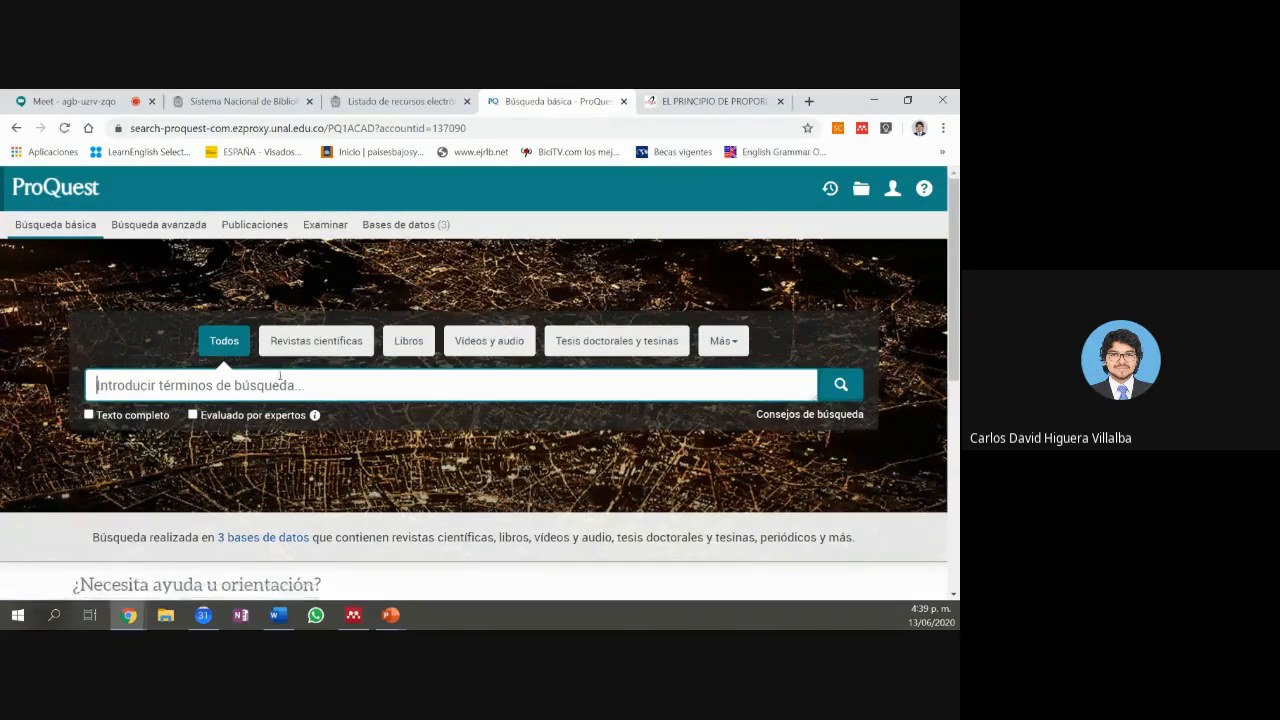
{"action": "type", "text": "columnas"}
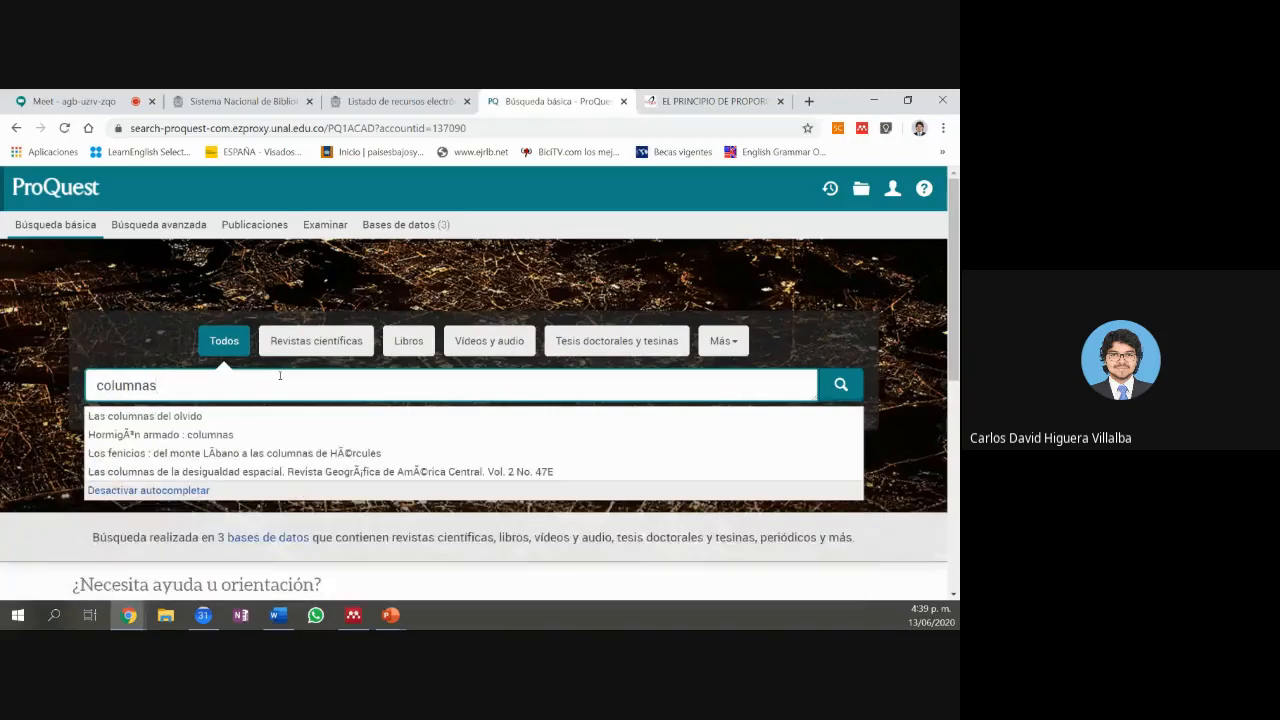
{"action": "key", "text": "Return"}
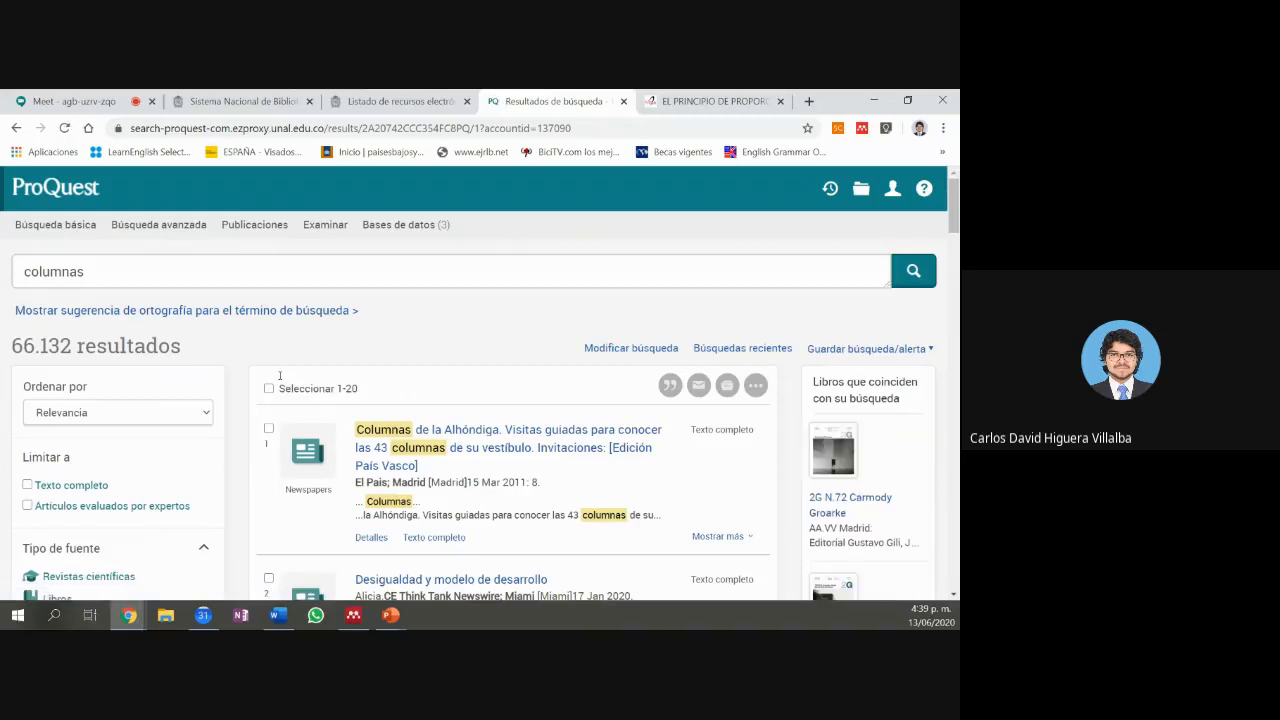
{"action": "scroll", "coordinate": [494, 370], "scroll_direction": "down", "scroll_amount": 2}
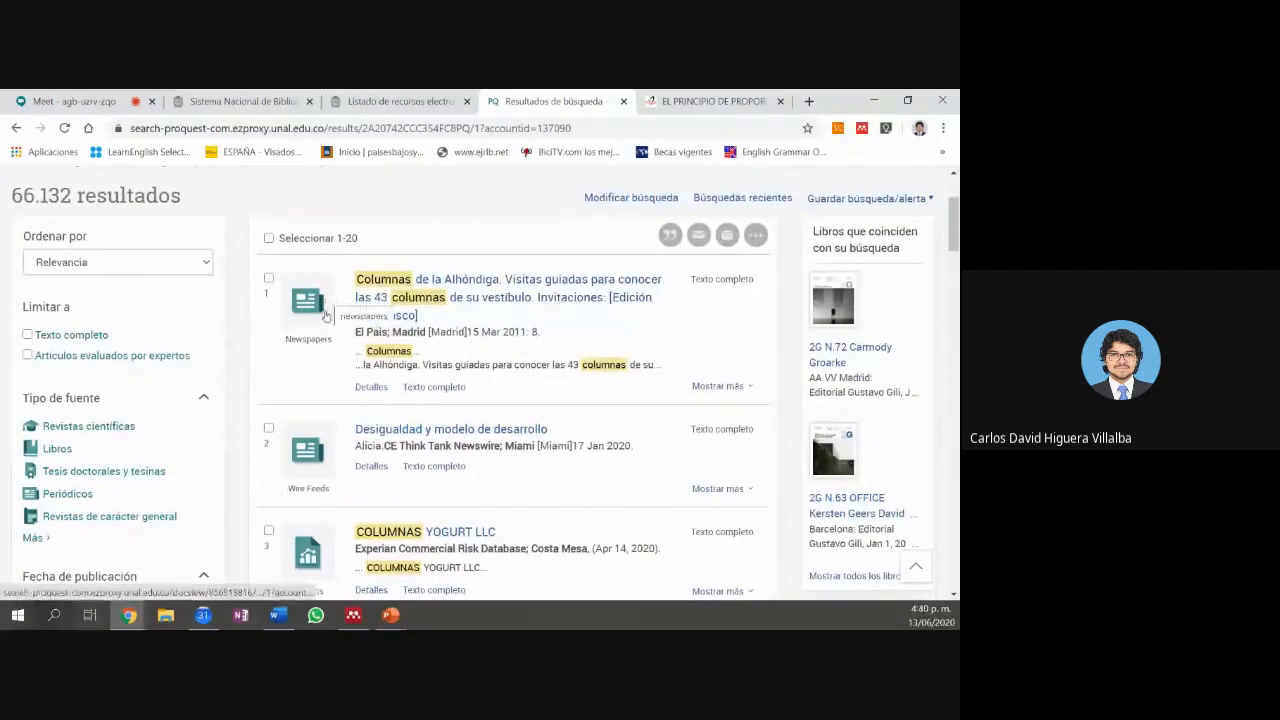
{"action": "scroll", "coordinate": [300, 390], "scroll_direction": "down", "scroll_amount": 2}
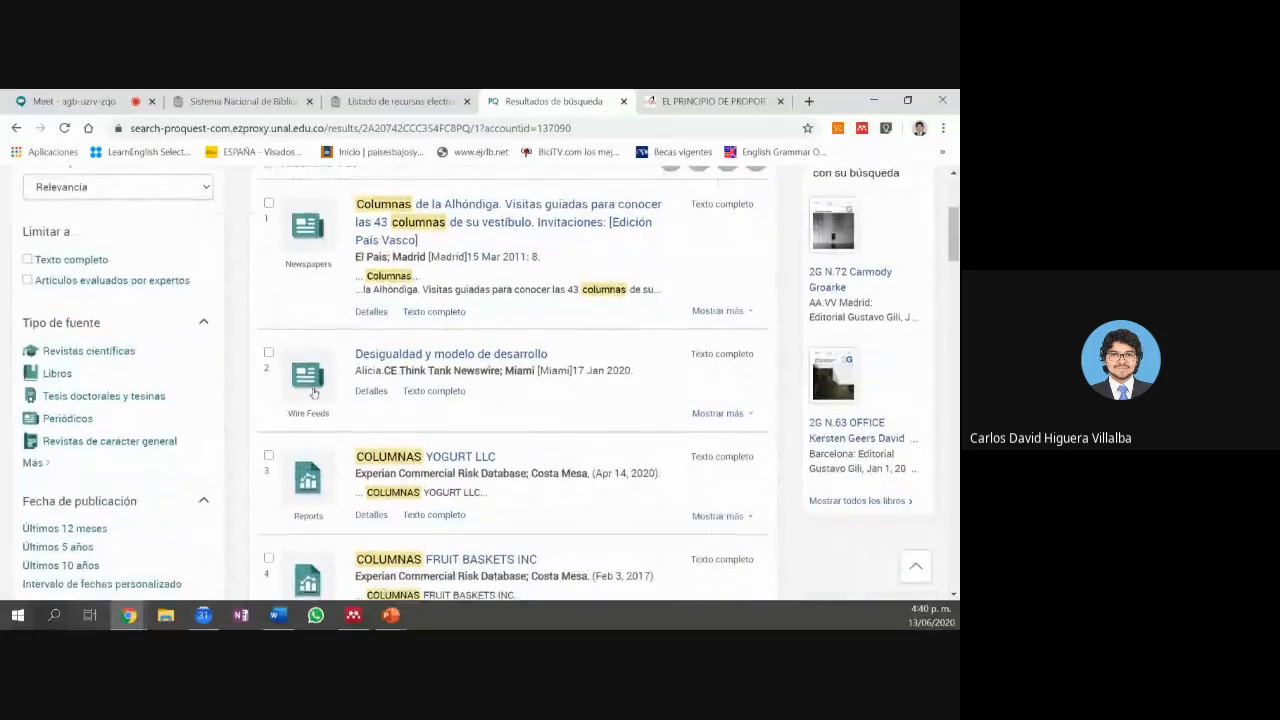
{"action": "scroll", "coordinate": [283, 393], "scroll_direction": "down", "scroll_amount": 1}
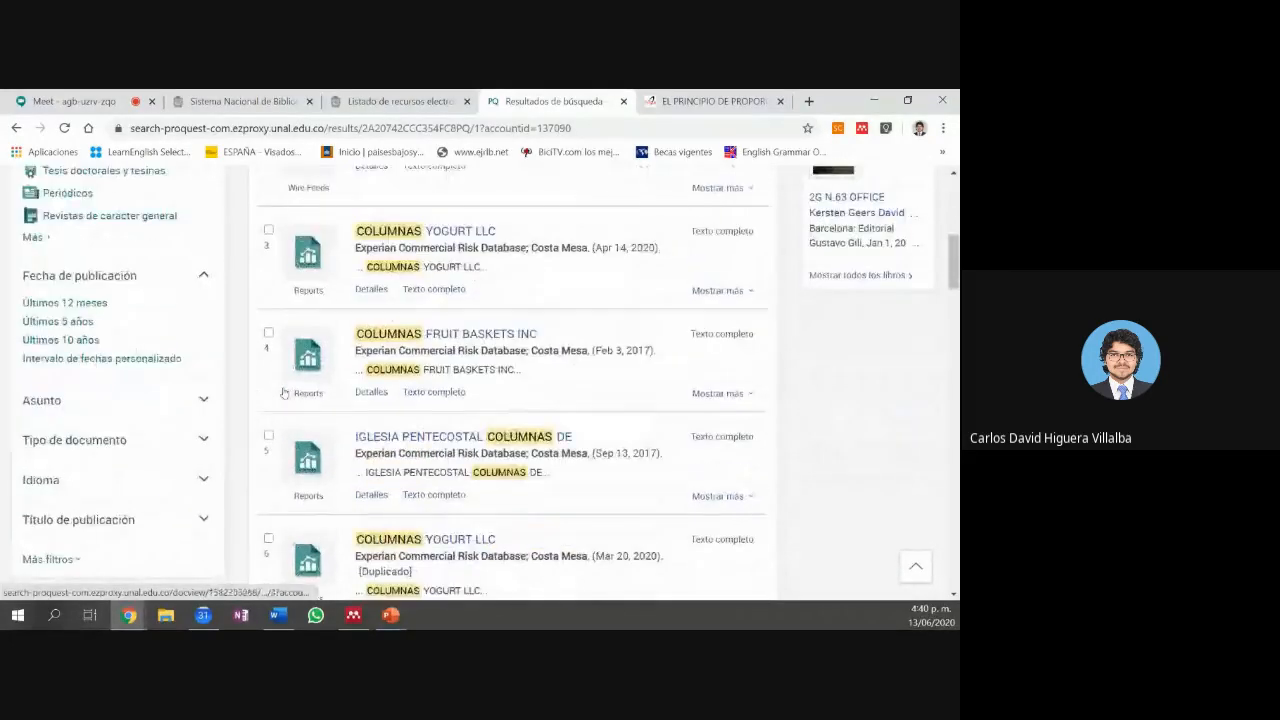
{"action": "scroll", "coordinate": [157, 372], "scroll_direction": "up", "scroll_amount": 1}
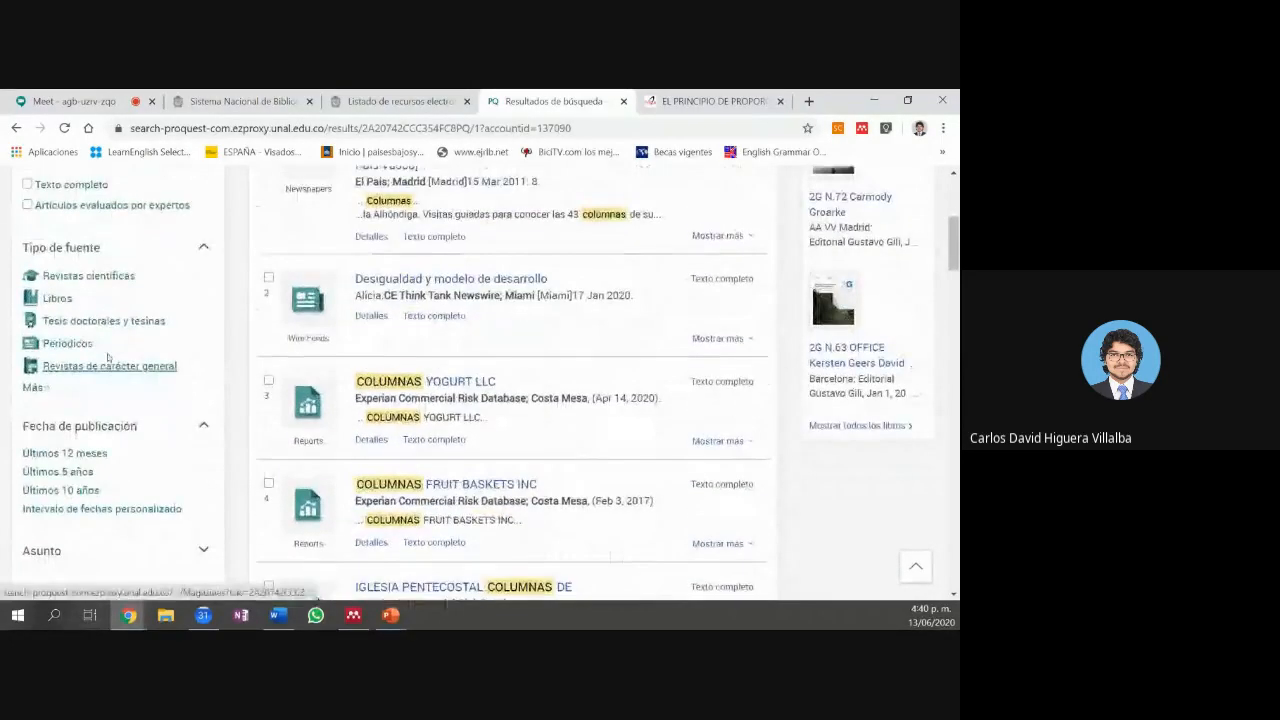
Step: Filter the 'columnas' results to Tipo de fuente: Revistas científicas (7.472 results)
{"action": "left_click", "coordinate": [114, 282]}
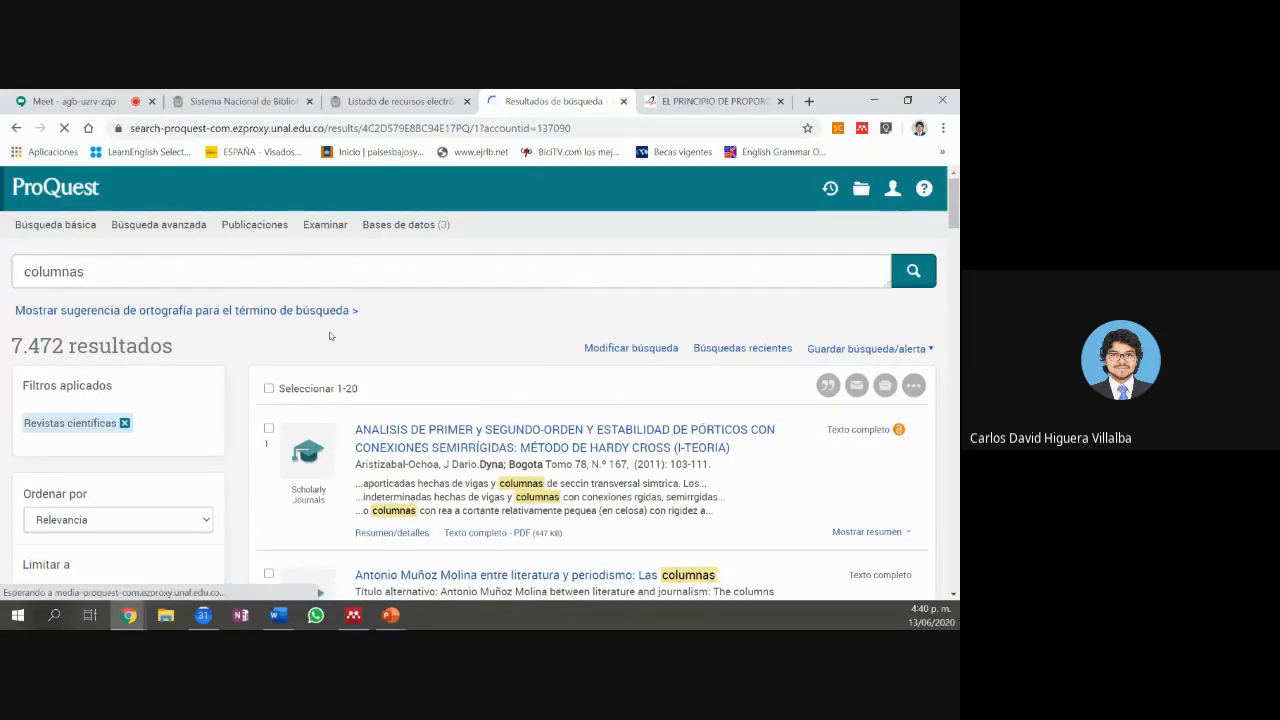
{"action": "scroll", "coordinate": [330, 336], "scroll_direction": "down", "scroll_amount": 1}
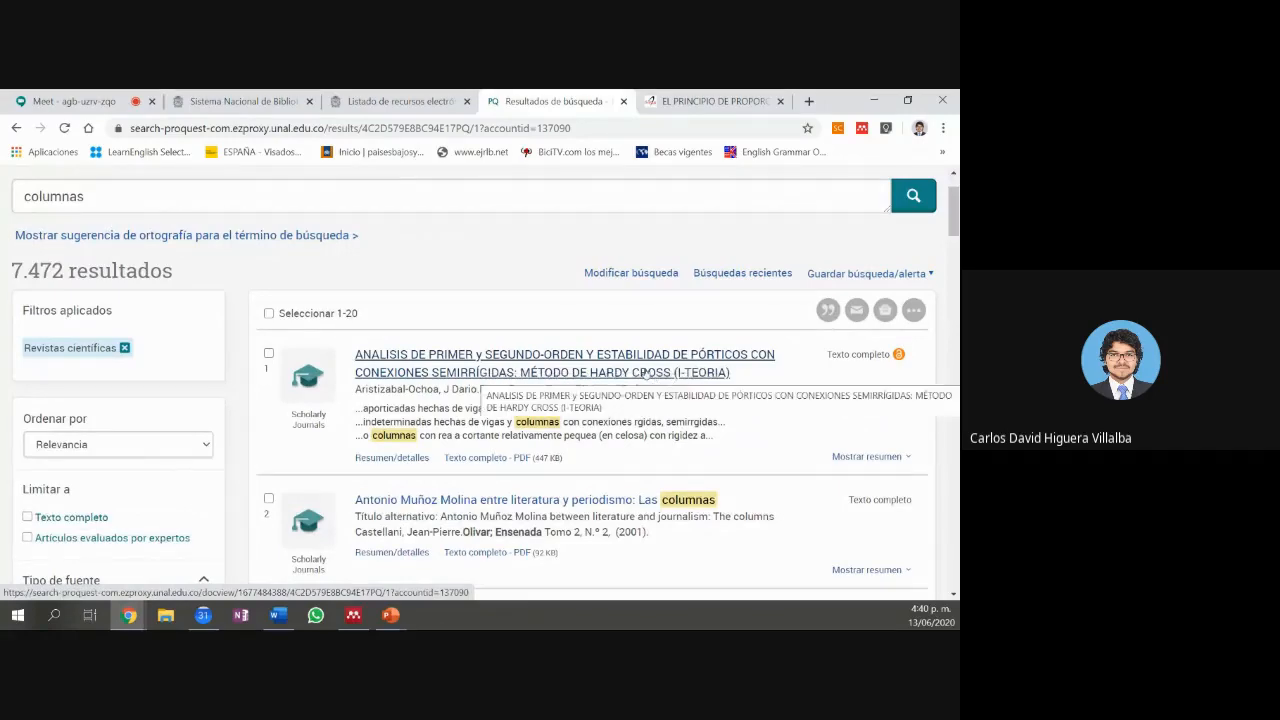
Step: Open the Hardy Cross semirigid-frames record and request its full-text PDF with Descargar PDF
{"action": "left_click", "coordinate": [645, 373]}
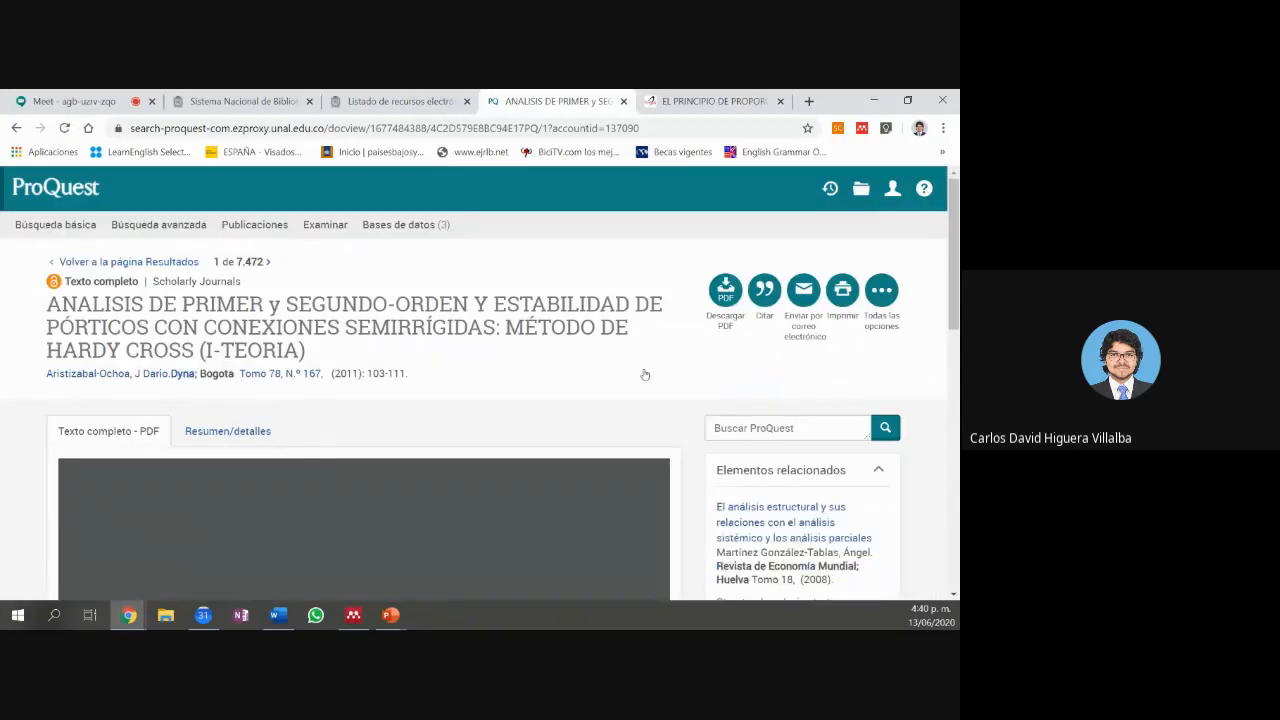
{"action": "scroll", "coordinate": [645, 374], "scroll_direction": "down", "scroll_amount": 1}
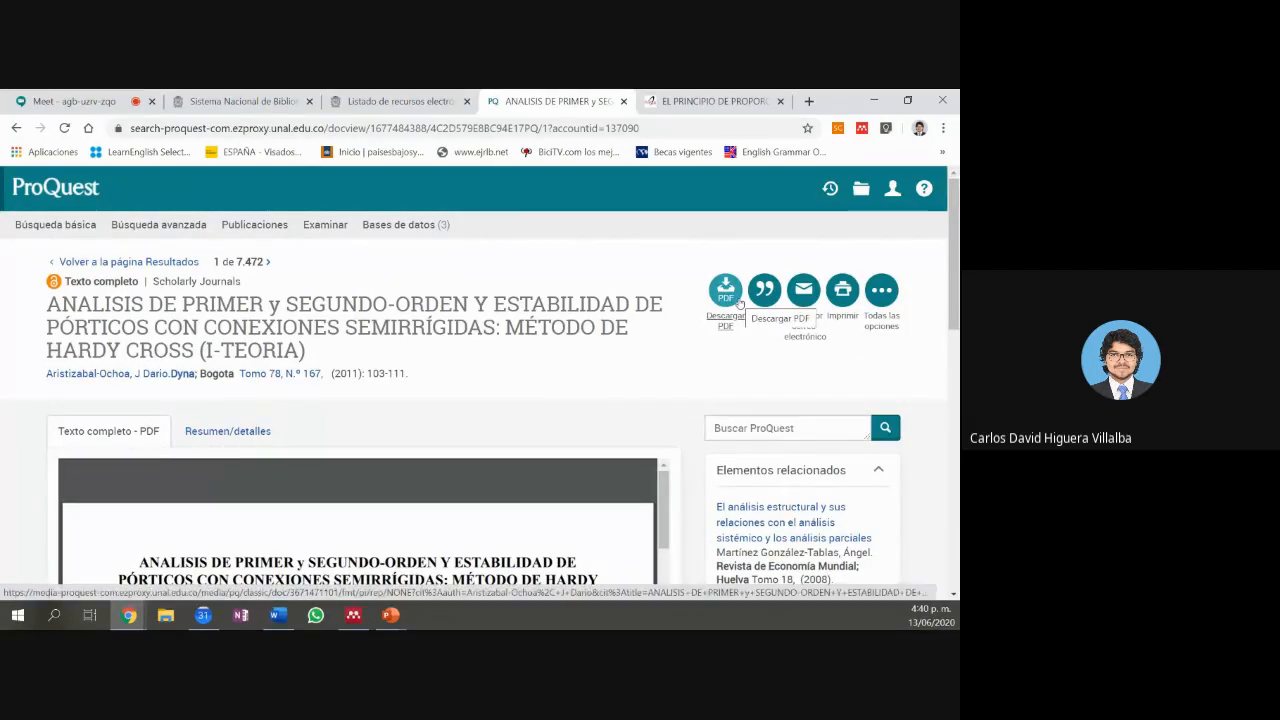
{"action": "left_click", "coordinate": [738, 303]}
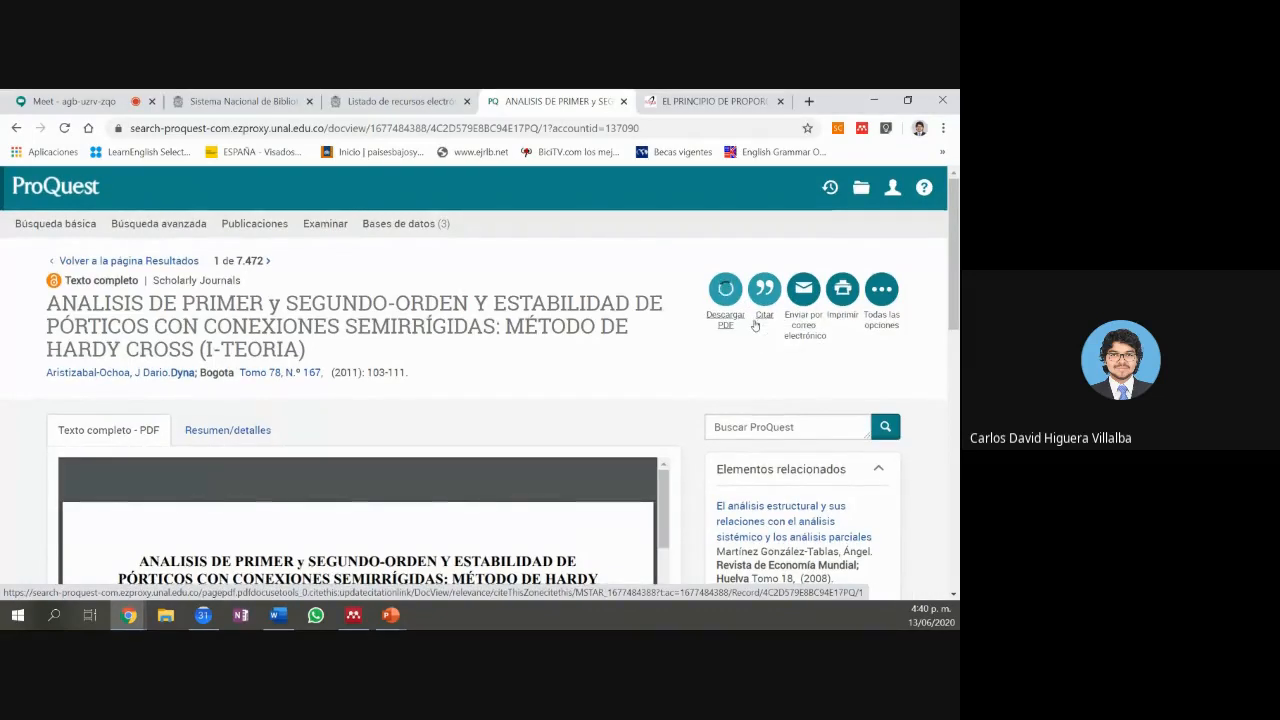
{"action": "scroll", "coordinate": [674, 330], "scroll_direction": "down", "scroll_amount": 3}
{"action": "scroll", "coordinate": [674, 326], "scroll_direction": "down", "scroll_amount": 10}
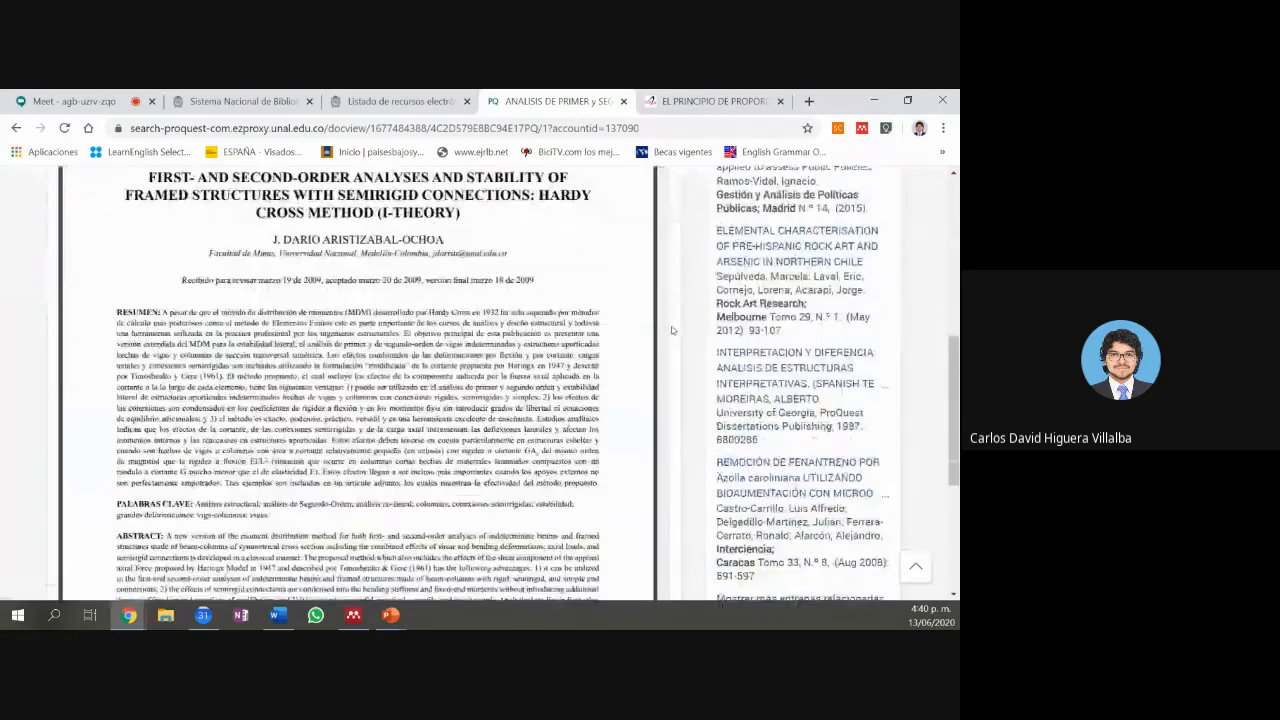
{"action": "scroll", "coordinate": [672, 330], "scroll_direction": "up", "scroll_amount": 5}
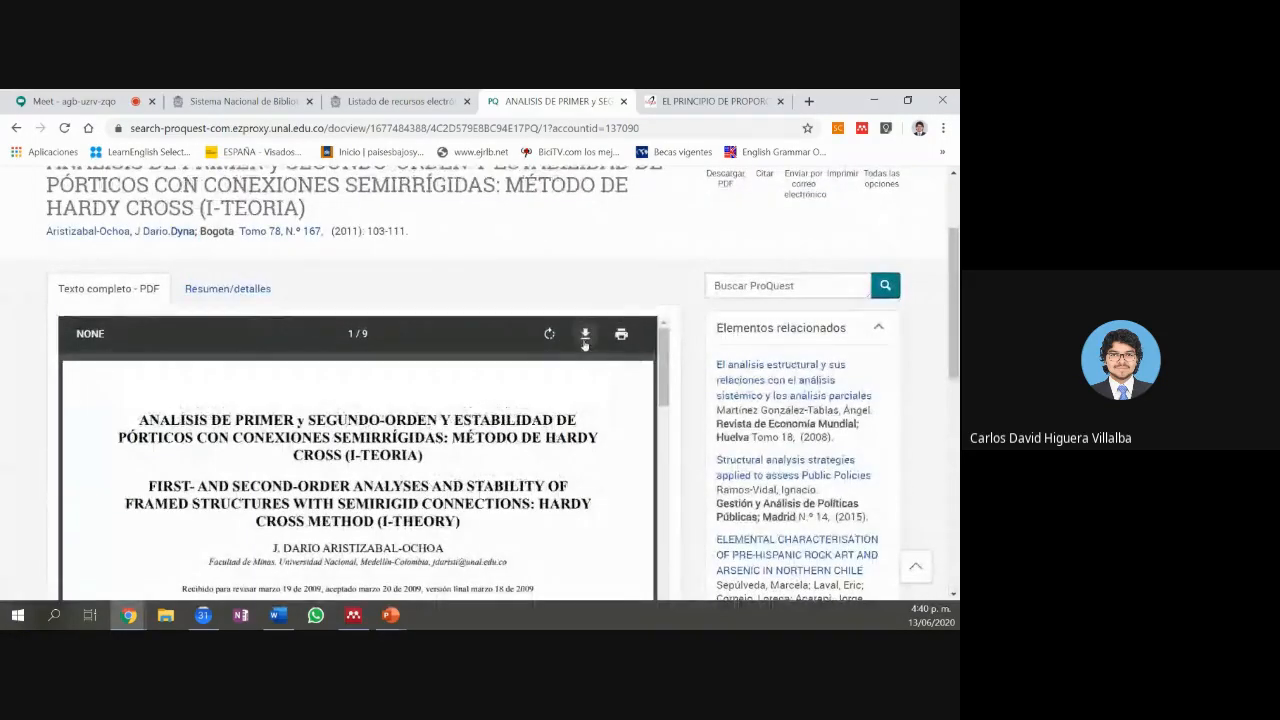
Step: Save the article PDF as 'out' in the Descargas folder
{"action": "left_click", "coordinate": [585, 334]}
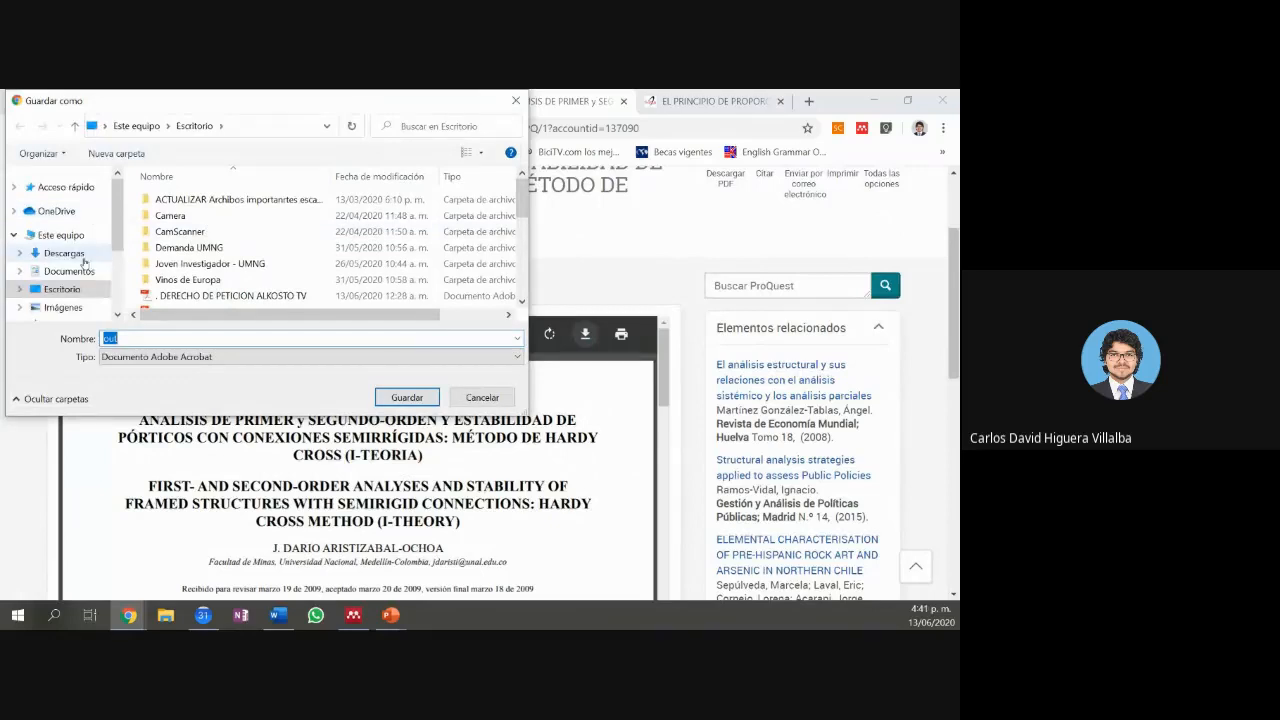
{"action": "left_click", "coordinate": [84, 256]}
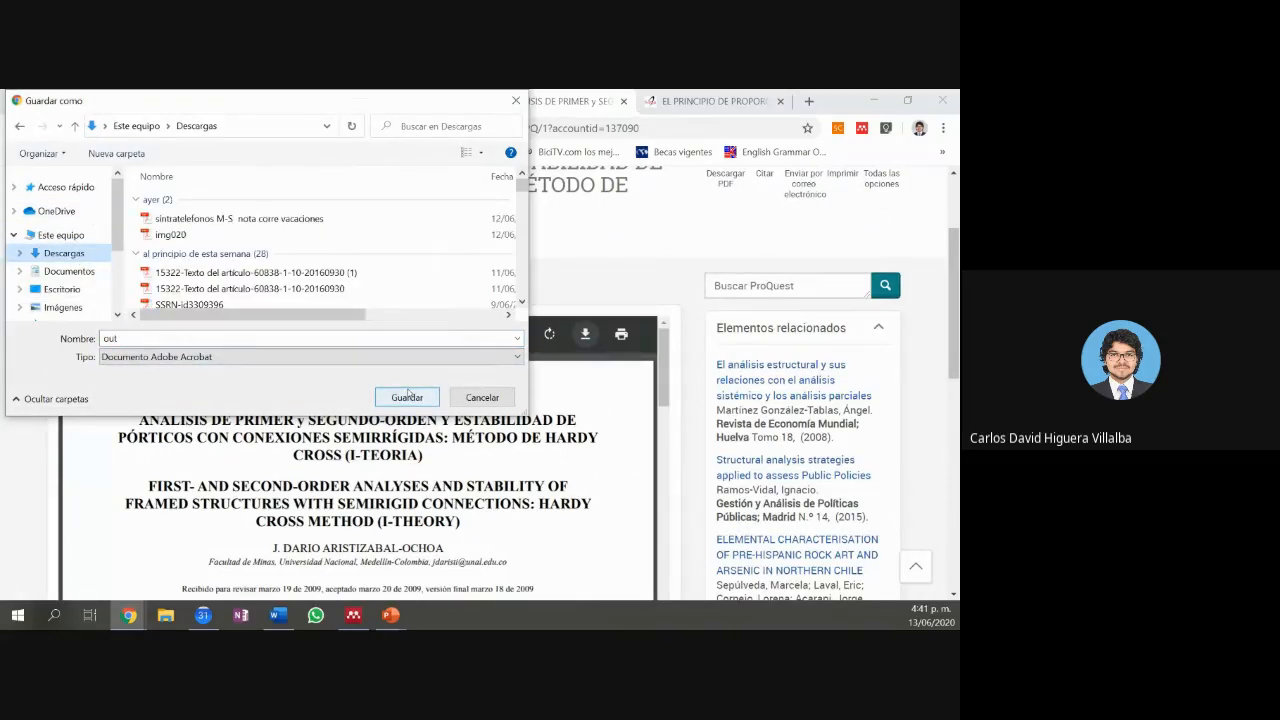
{"action": "left_click", "coordinate": [110, 339]}
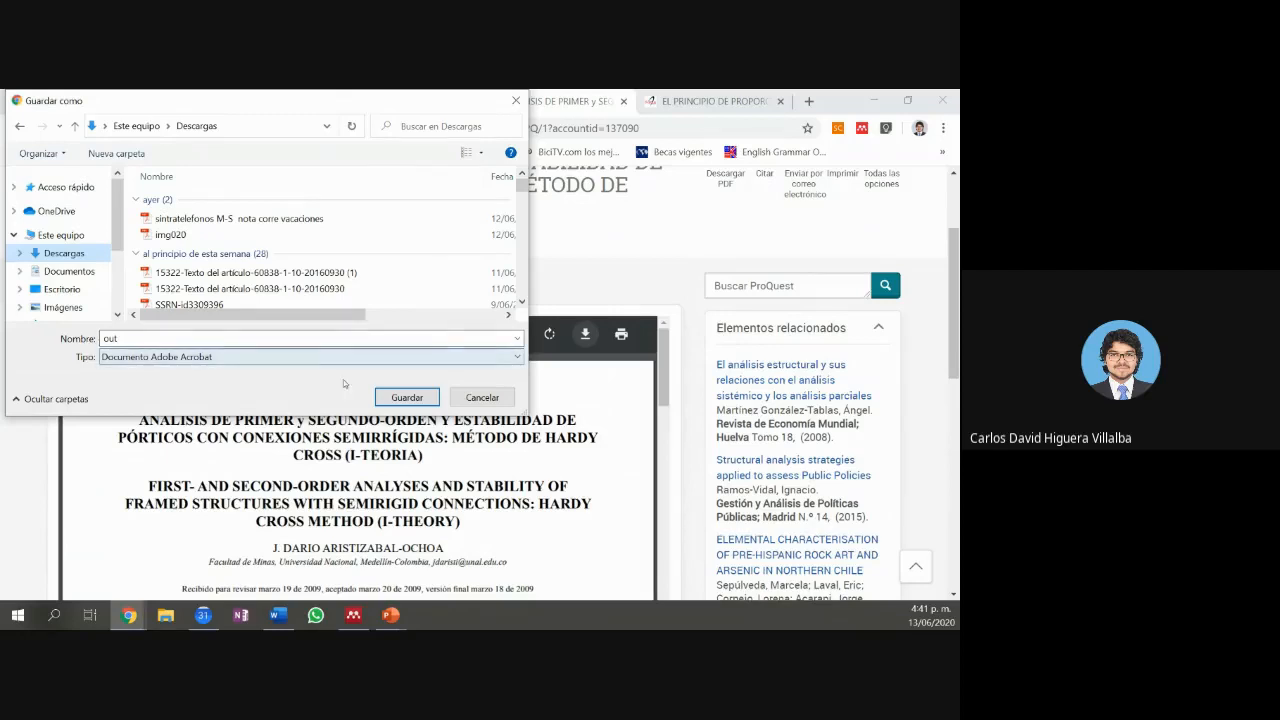
{"action": "left_click", "coordinate": [407, 397]}
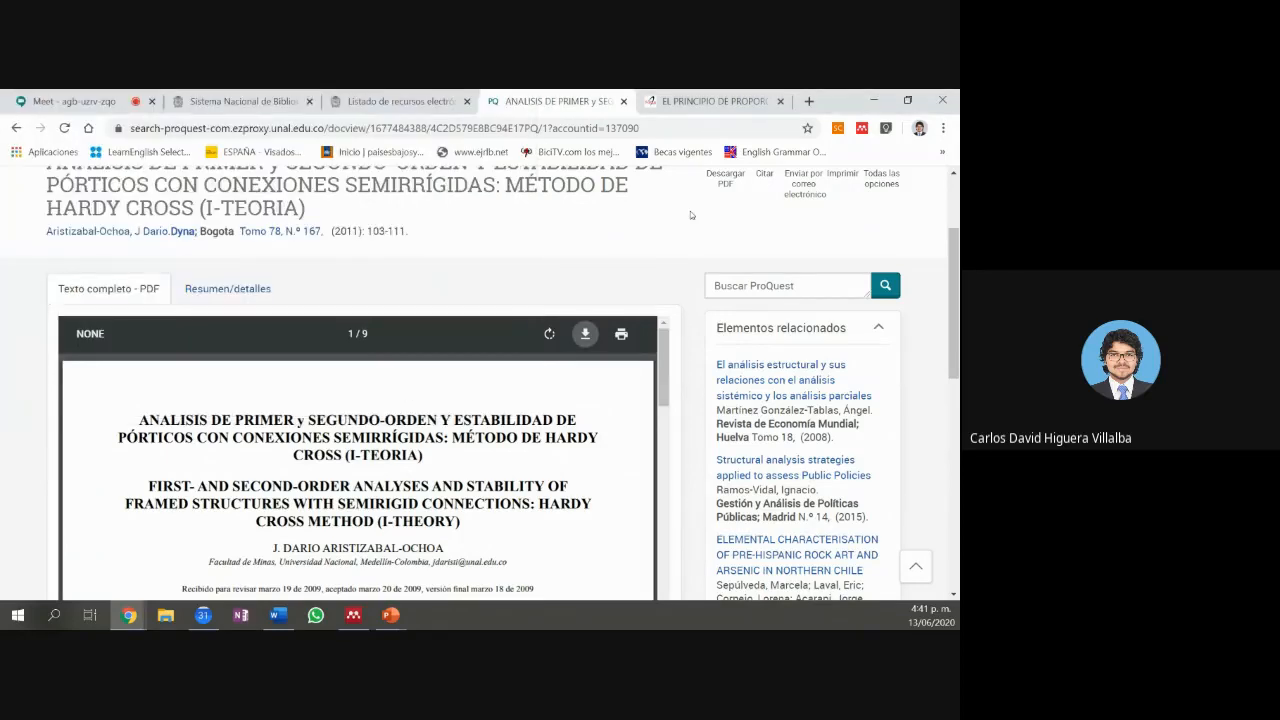
{"action": "scroll", "coordinate": [690, 214], "scroll_direction": "up", "scroll_amount": 3}
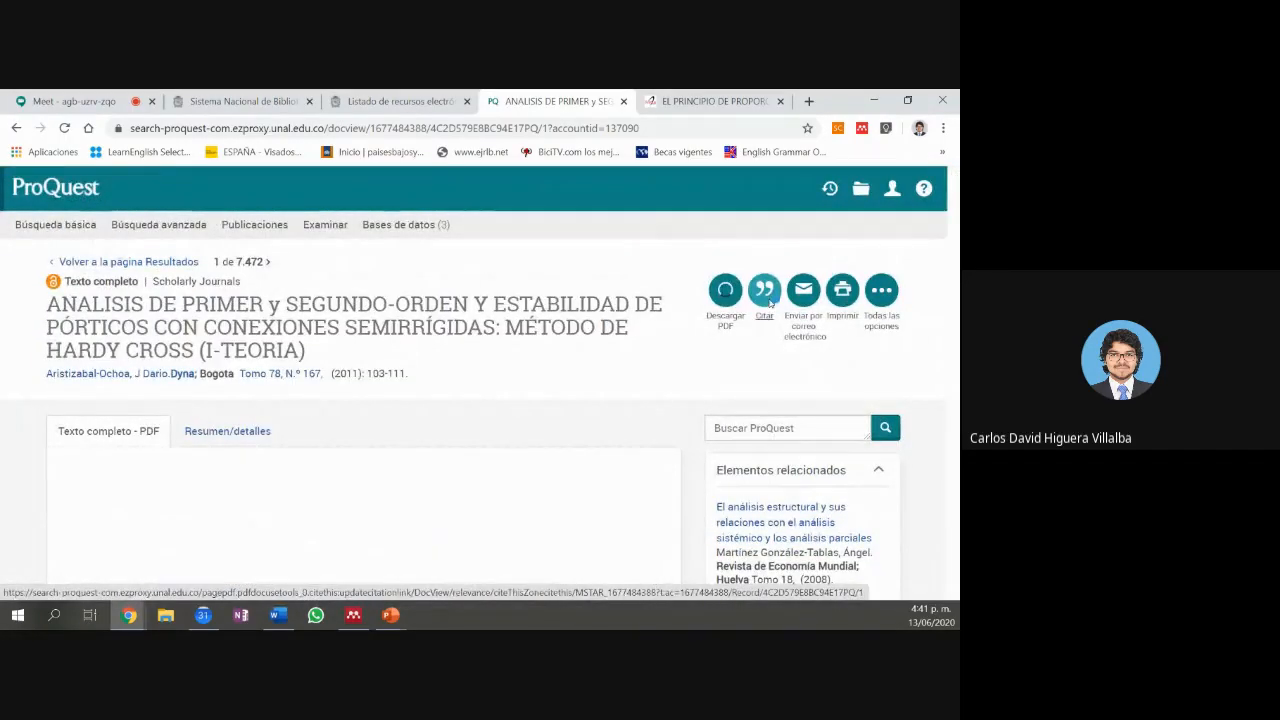
{"action": "left_click", "coordinate": [766, 300]}
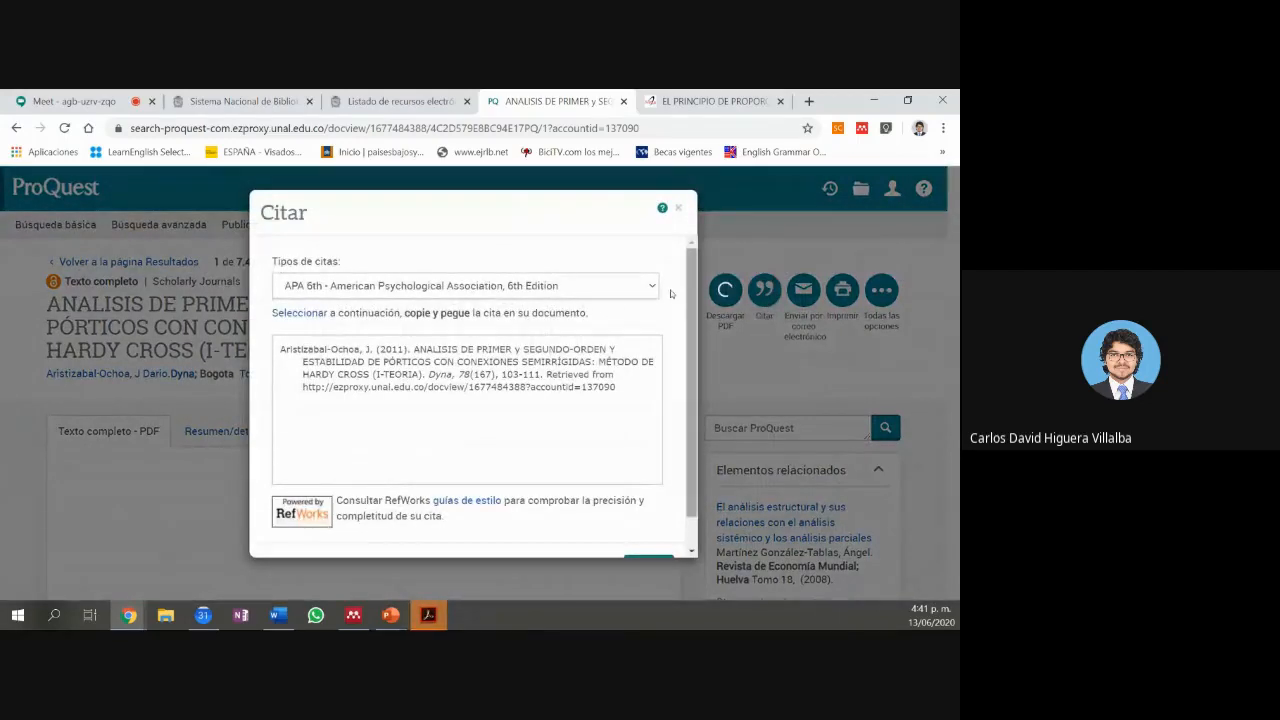
{"action": "scroll", "coordinate": [580, 316], "scroll_direction": "down", "scroll_amount": 1}
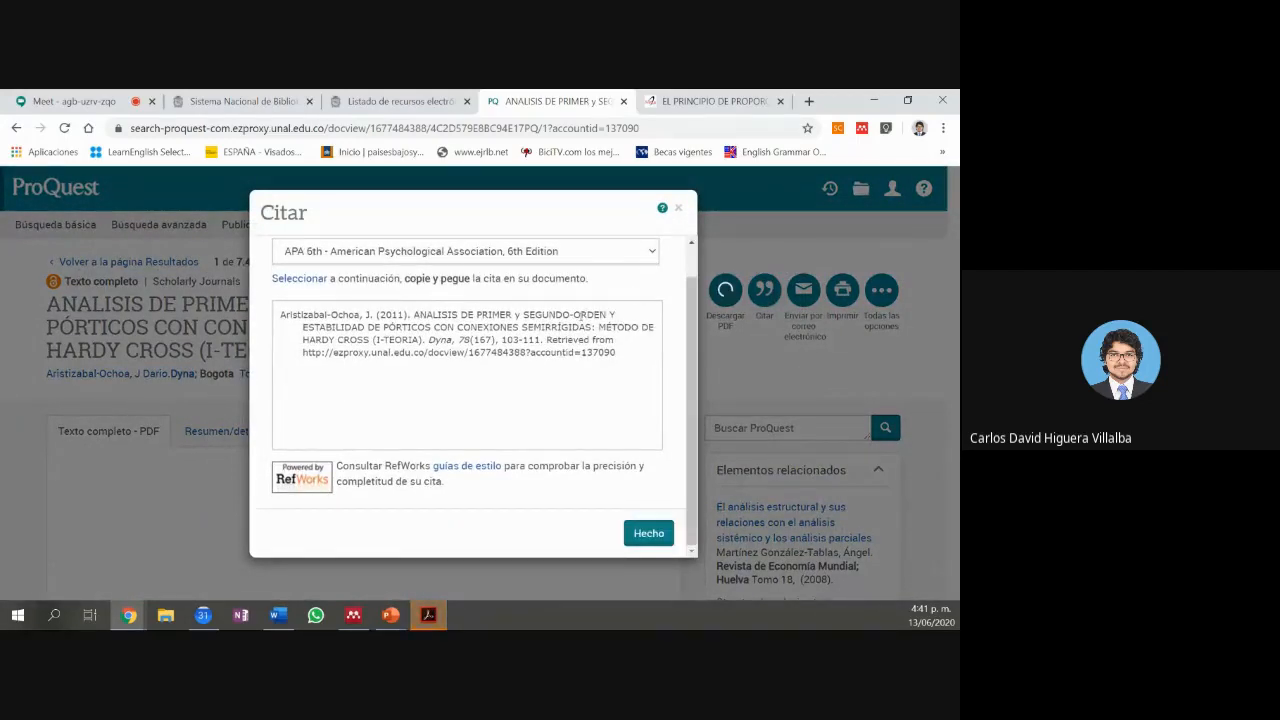
{"action": "scroll", "coordinate": [583, 316], "scroll_direction": "up", "scroll_amount": 1}
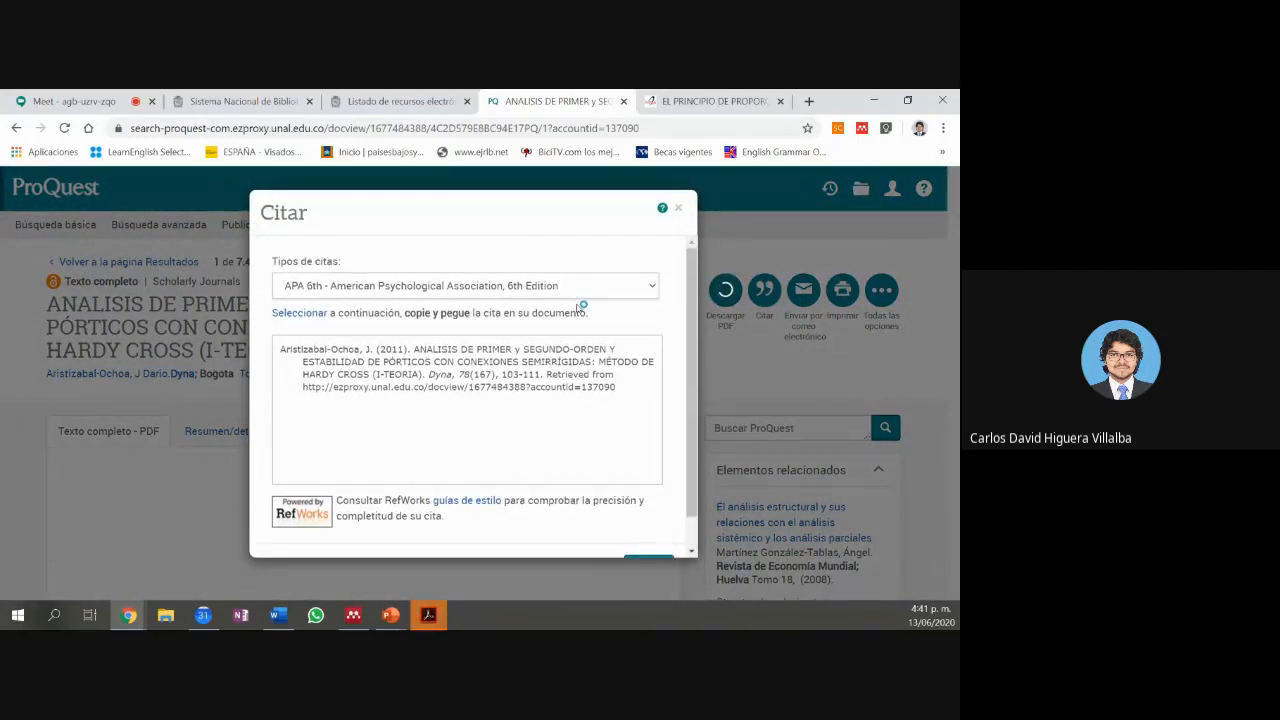
{"action": "left_click", "coordinate": [345, 287]}
{"action": "left_click", "coordinate": [337, 453]}
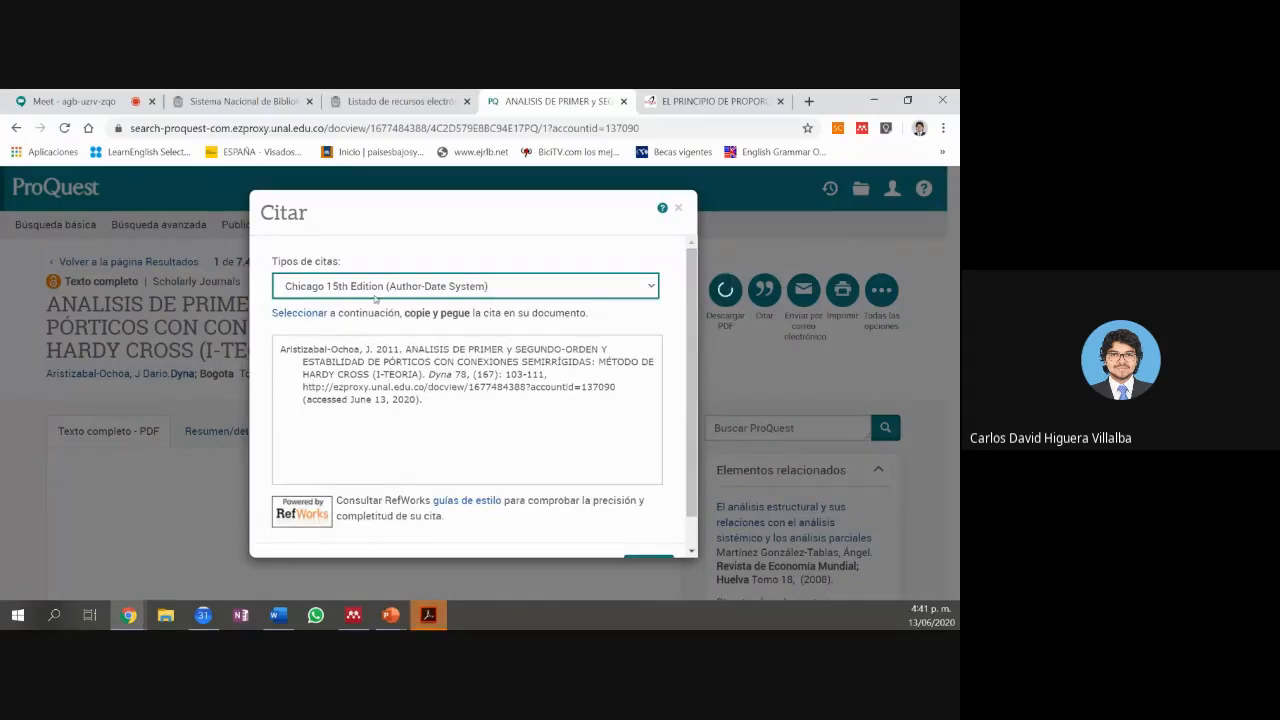
{"action": "left_click", "coordinate": [375, 290]}
{"action": "scroll", "coordinate": [375, 300], "scroll_direction": "down", "scroll_amount": 3}
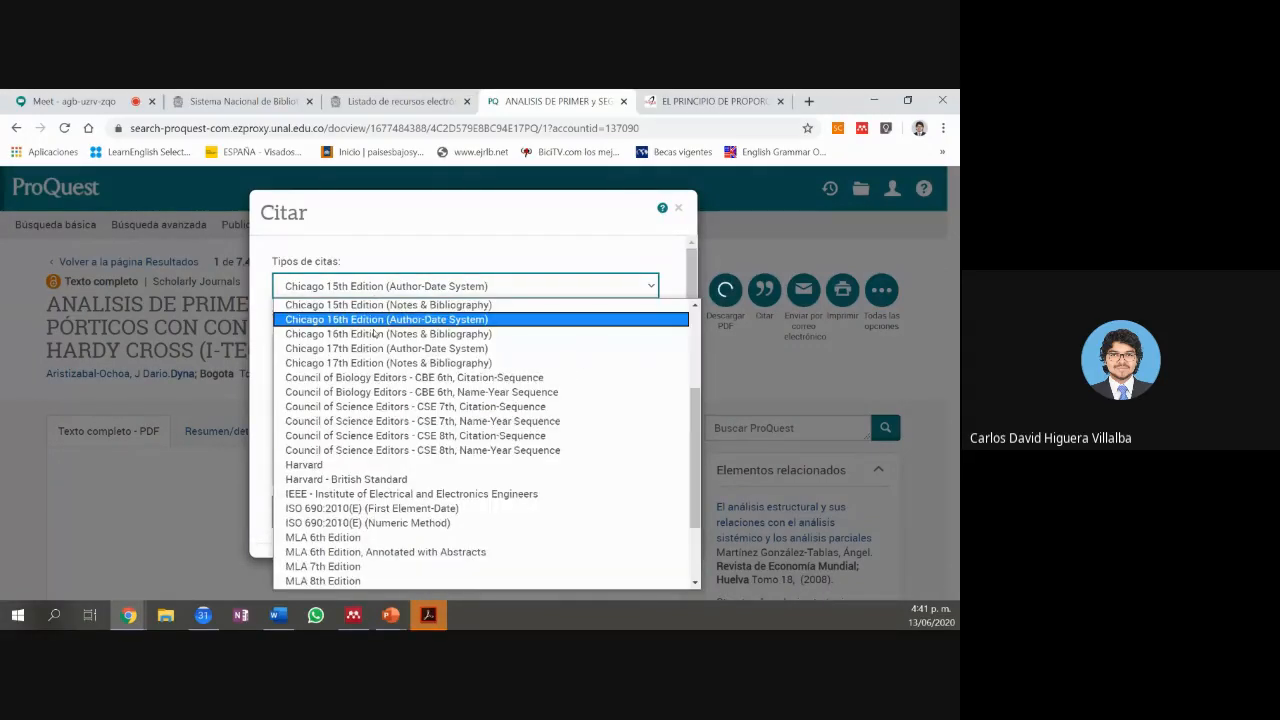
{"action": "scroll", "coordinate": [375, 333], "scroll_direction": "up", "scroll_amount": 3}
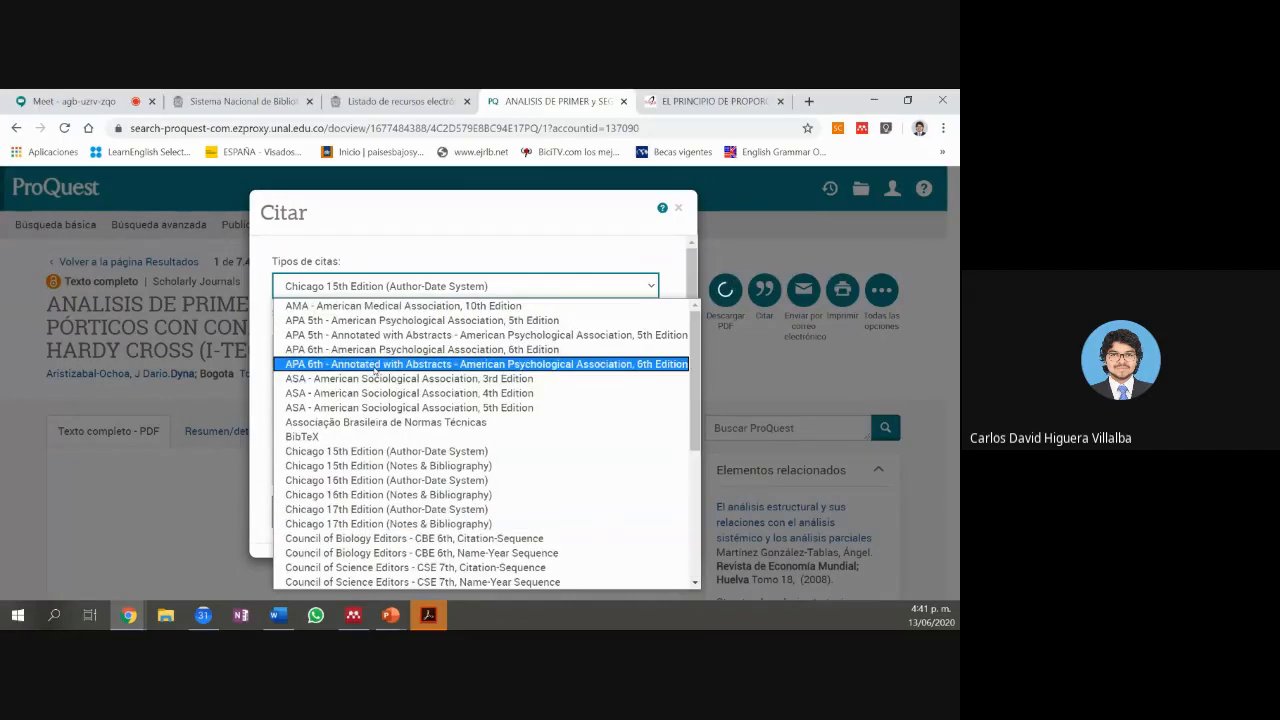
{"action": "left_click", "coordinate": [352, 438]}
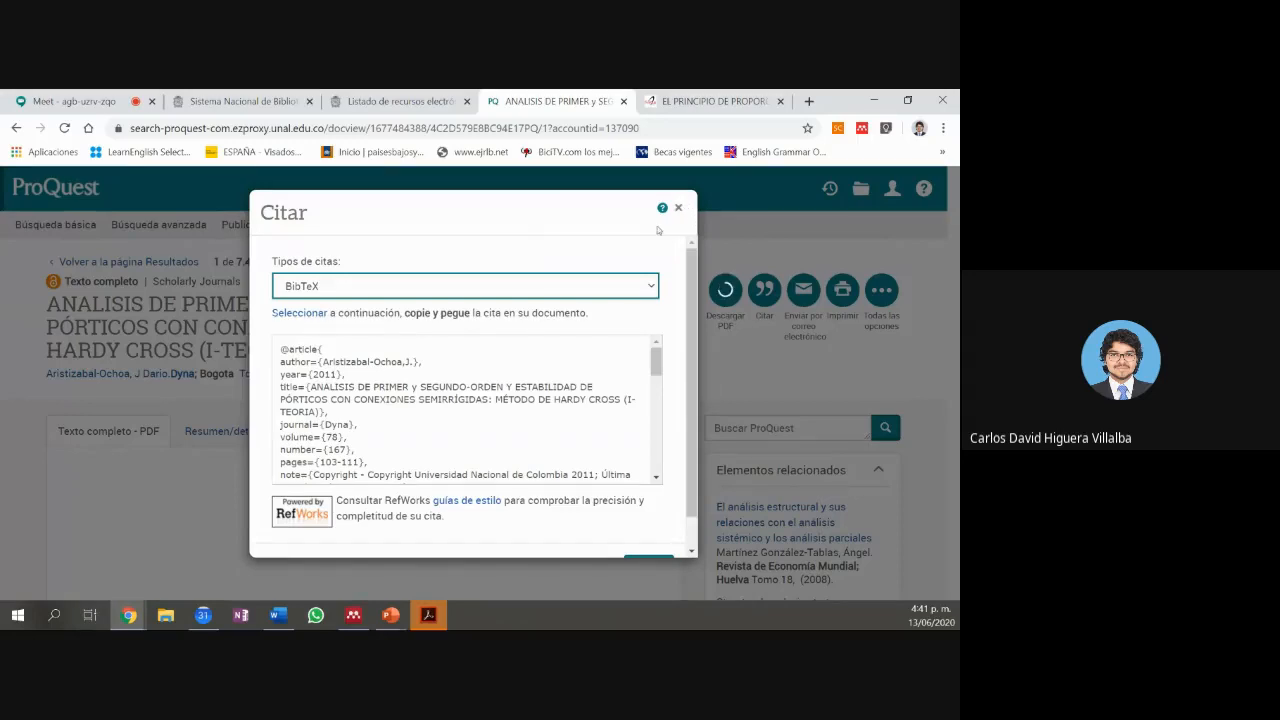
{"action": "left_click", "coordinate": [653, 287]}
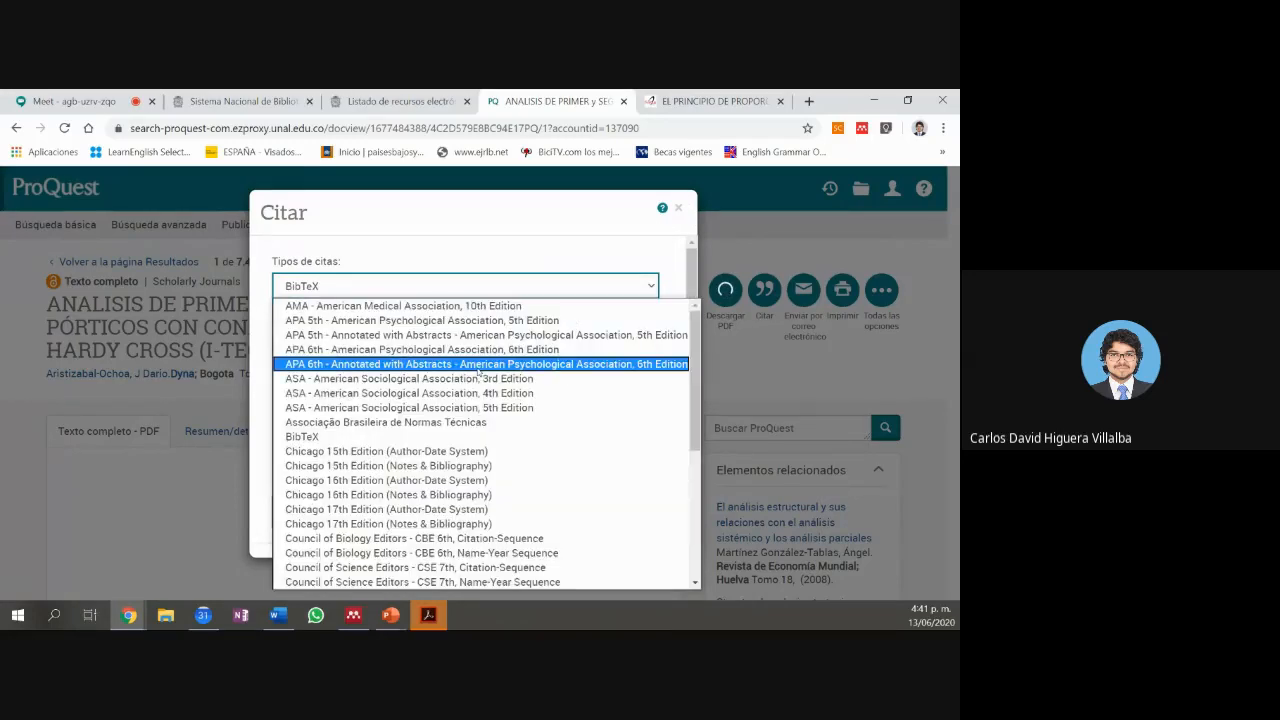
{"action": "left_click", "coordinate": [473, 352]}
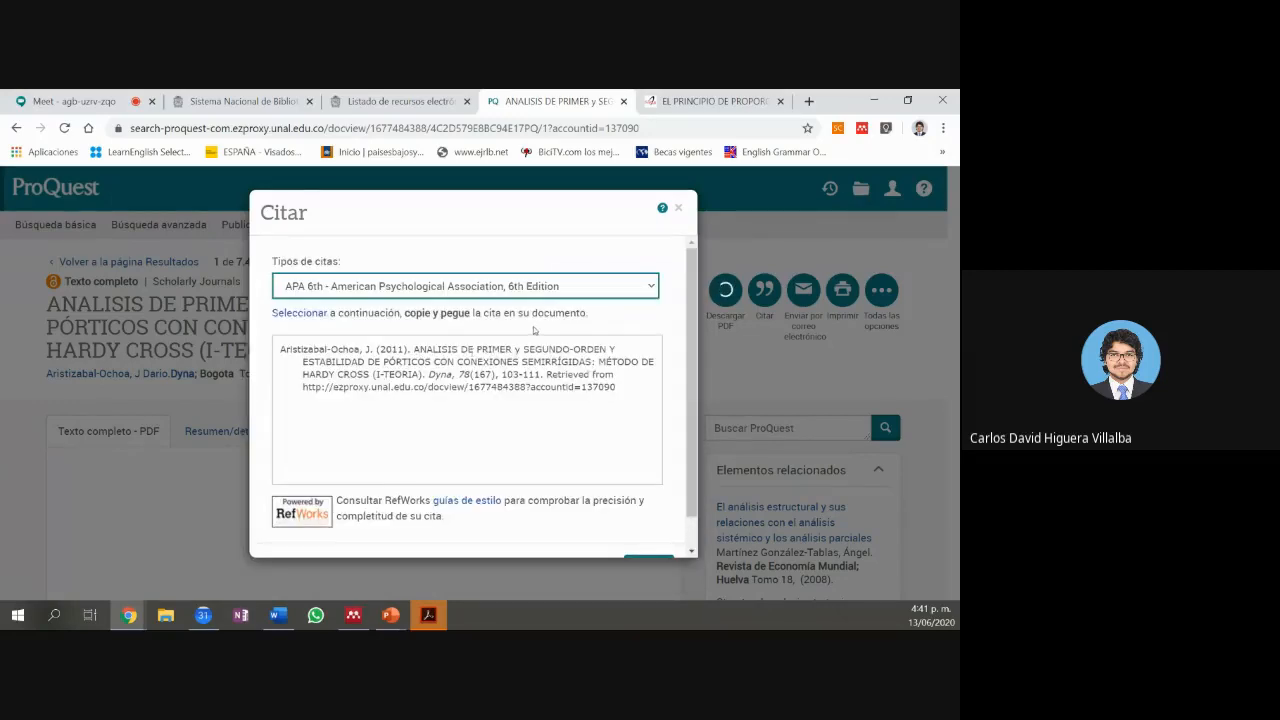
{"action": "scroll", "coordinate": [653, 321], "scroll_direction": "down", "scroll_amount": 1}
{"action": "scroll", "coordinate": [653, 321], "scroll_direction": "down", "scroll_amount": 2}
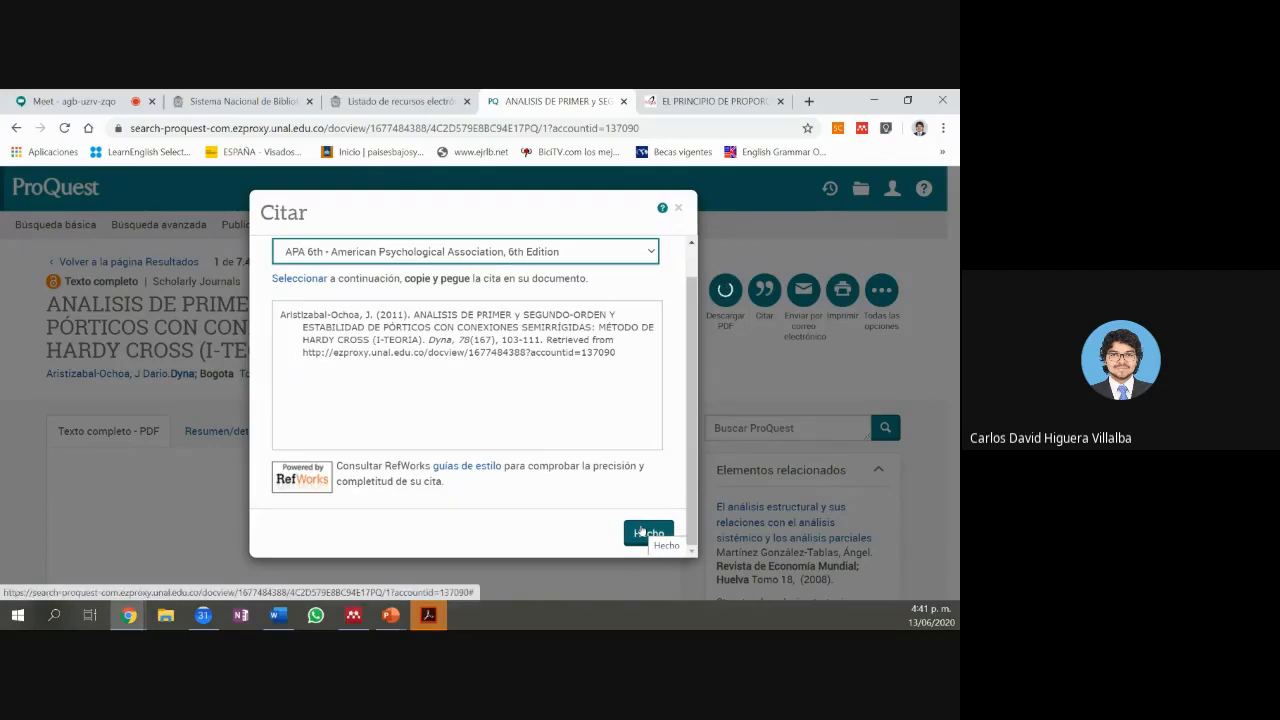
{"action": "left_click", "coordinate": [641, 531]}
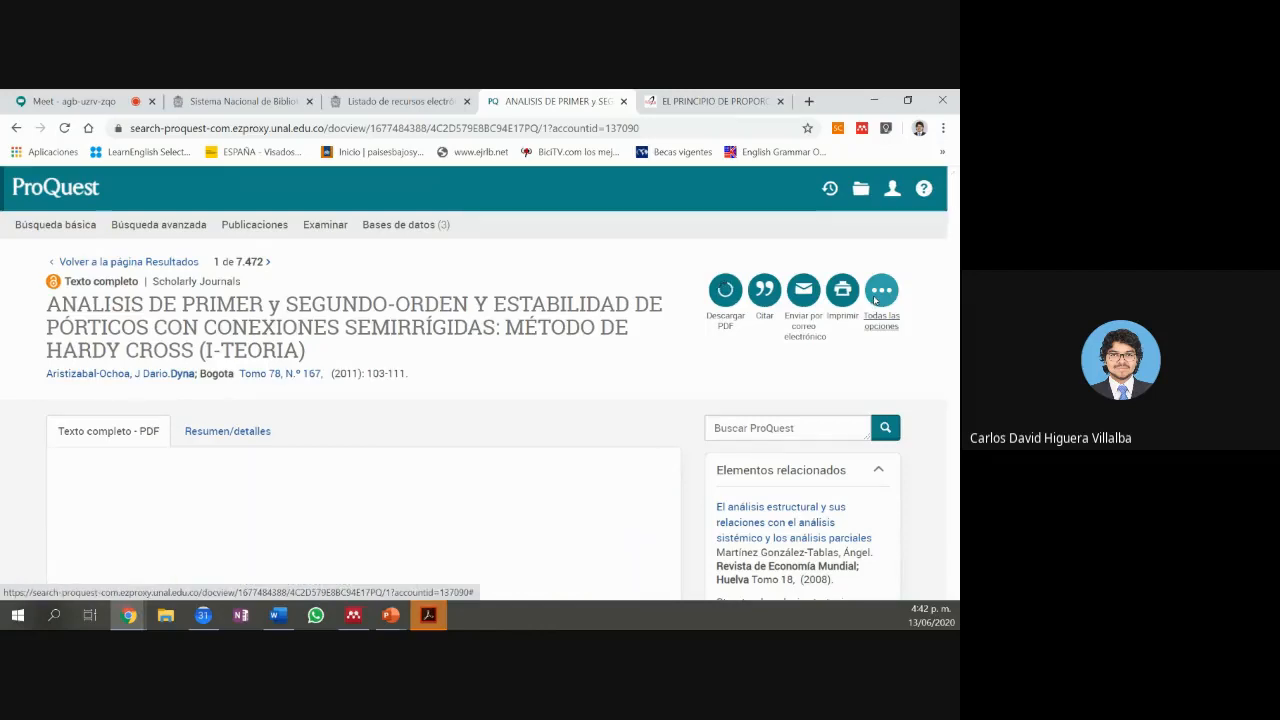
Step: Open Todas las opciones and scroll down to the Exportación de cita formats
{"action": "left_click", "coordinate": [874, 296]}
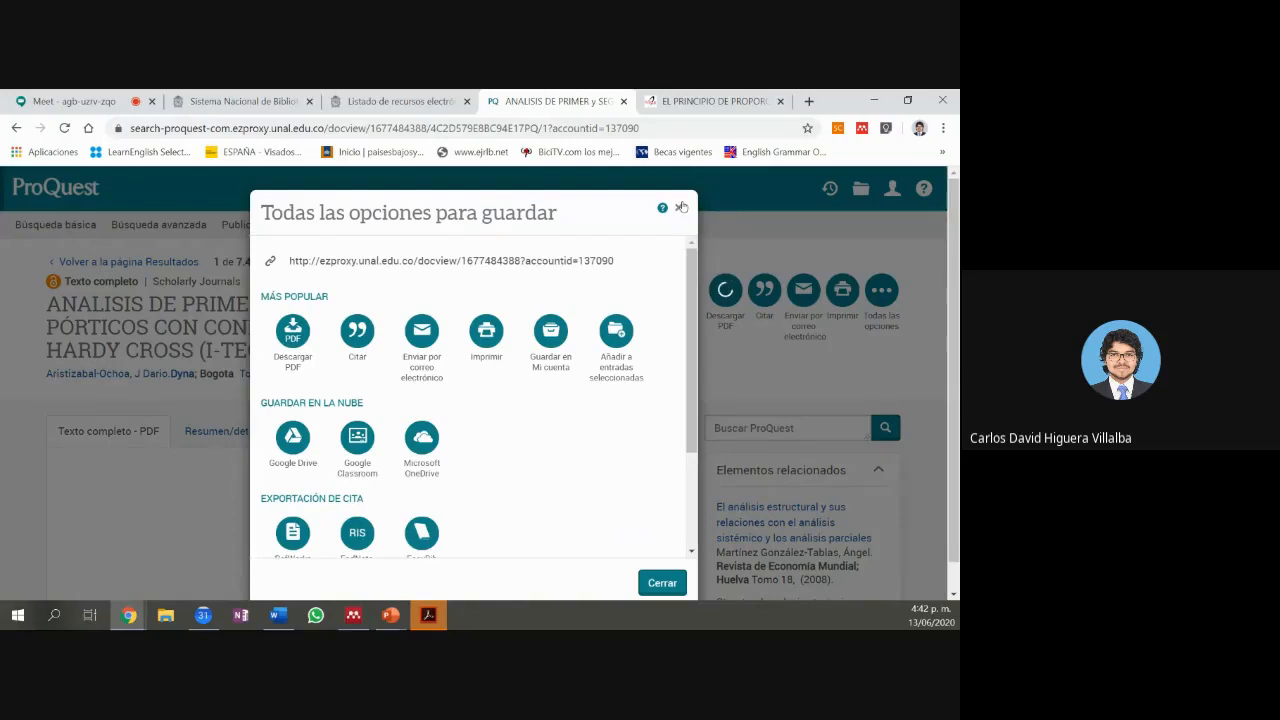
{"action": "left_click", "coordinate": [681, 207]}
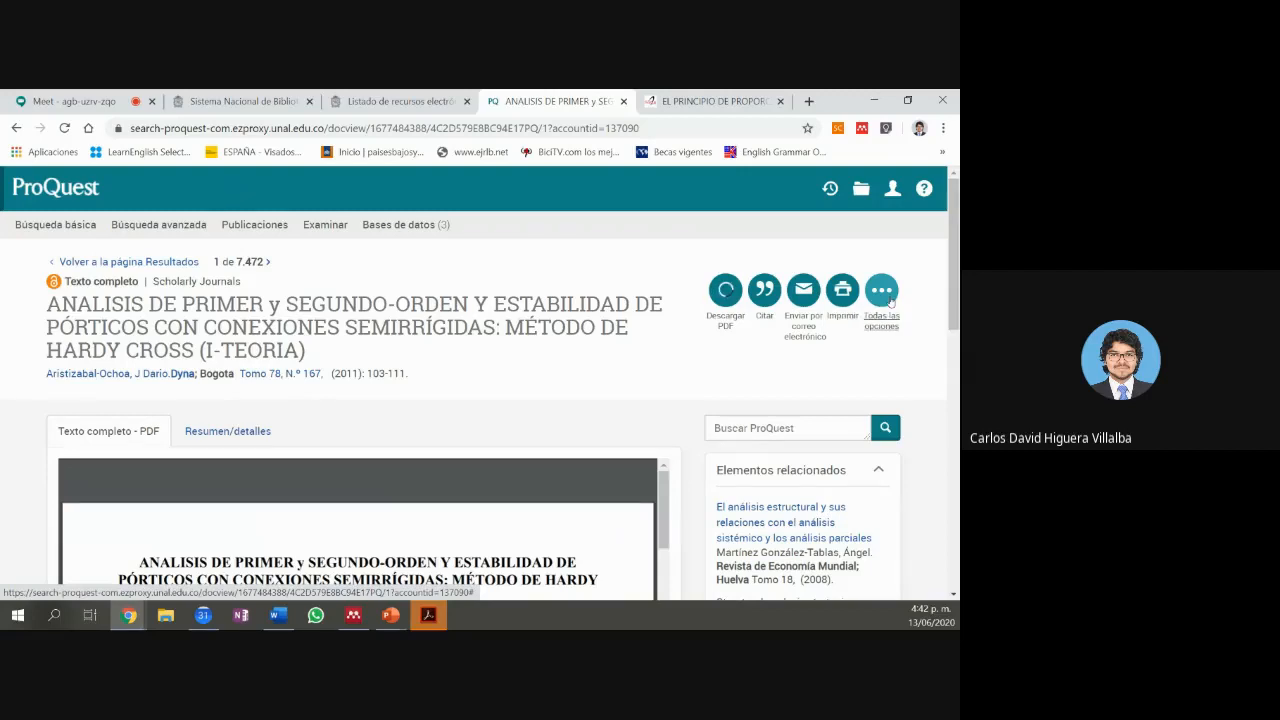
{"action": "left_click", "coordinate": [889, 299]}
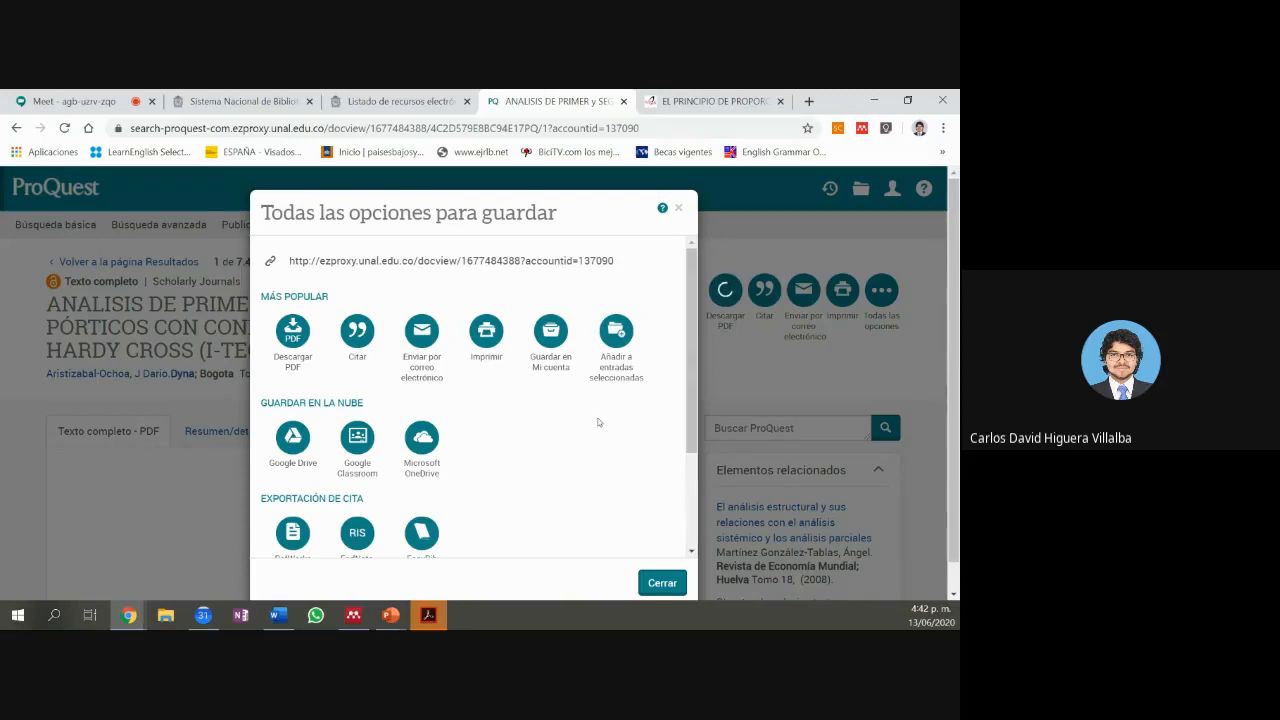
{"action": "scroll", "coordinate": [571, 443], "scroll_direction": "down", "scroll_amount": 2}
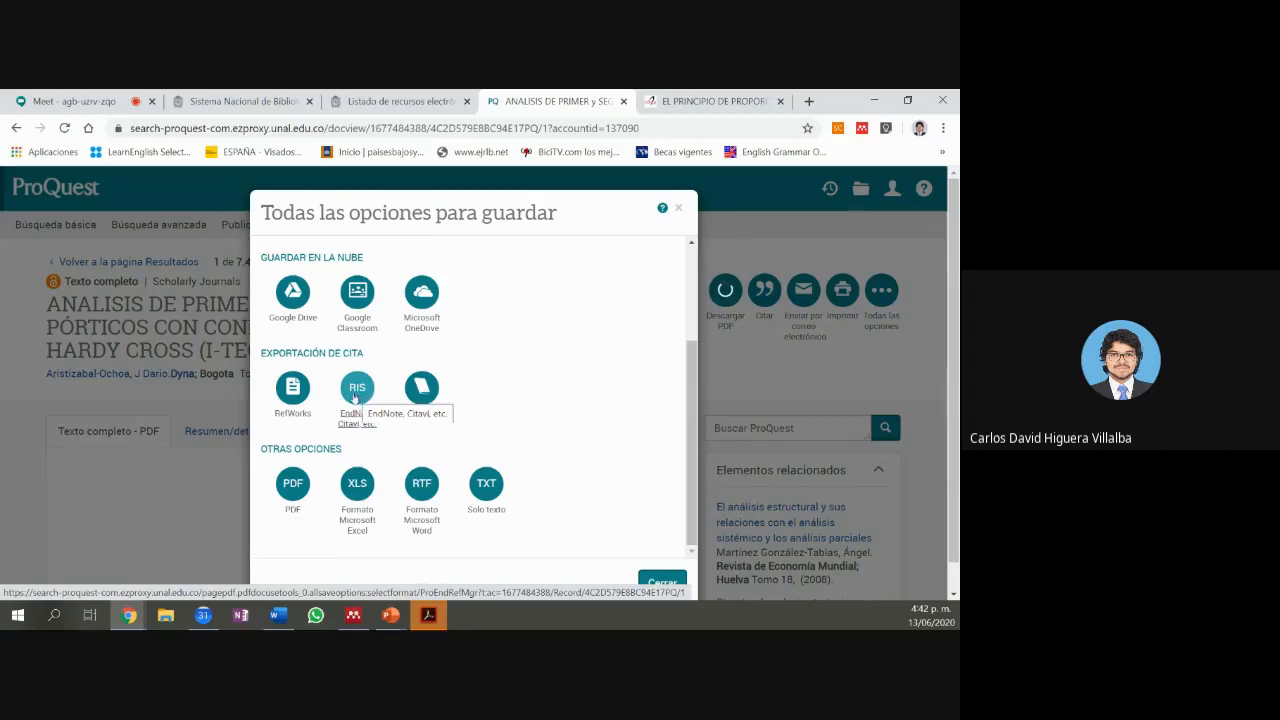
Step: Export the citation as RIS with content 'Cita, resumen, indexación' and confirm with Continuar
{"action": "left_click", "coordinate": [357, 390]}
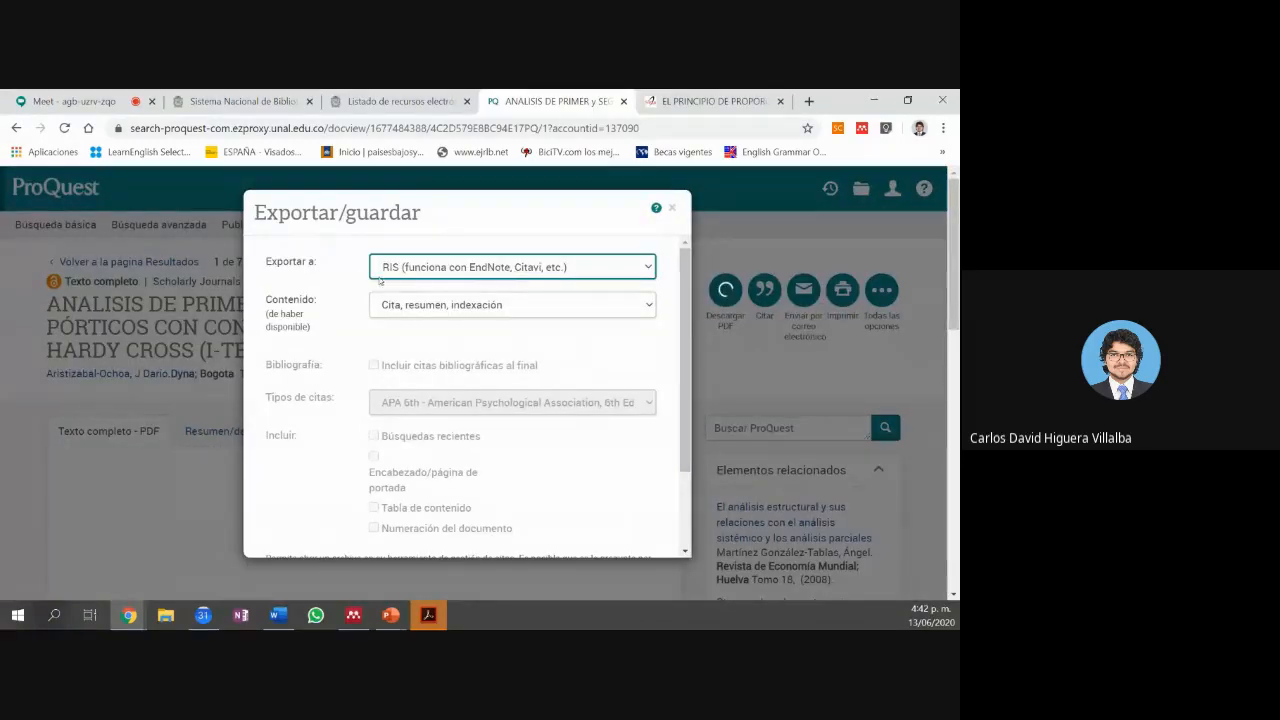
{"action": "scroll", "coordinate": [434, 312], "scroll_direction": "down", "scroll_amount": 1}
{"action": "scroll", "coordinate": [434, 307], "scroll_direction": "down", "scroll_amount": 1}
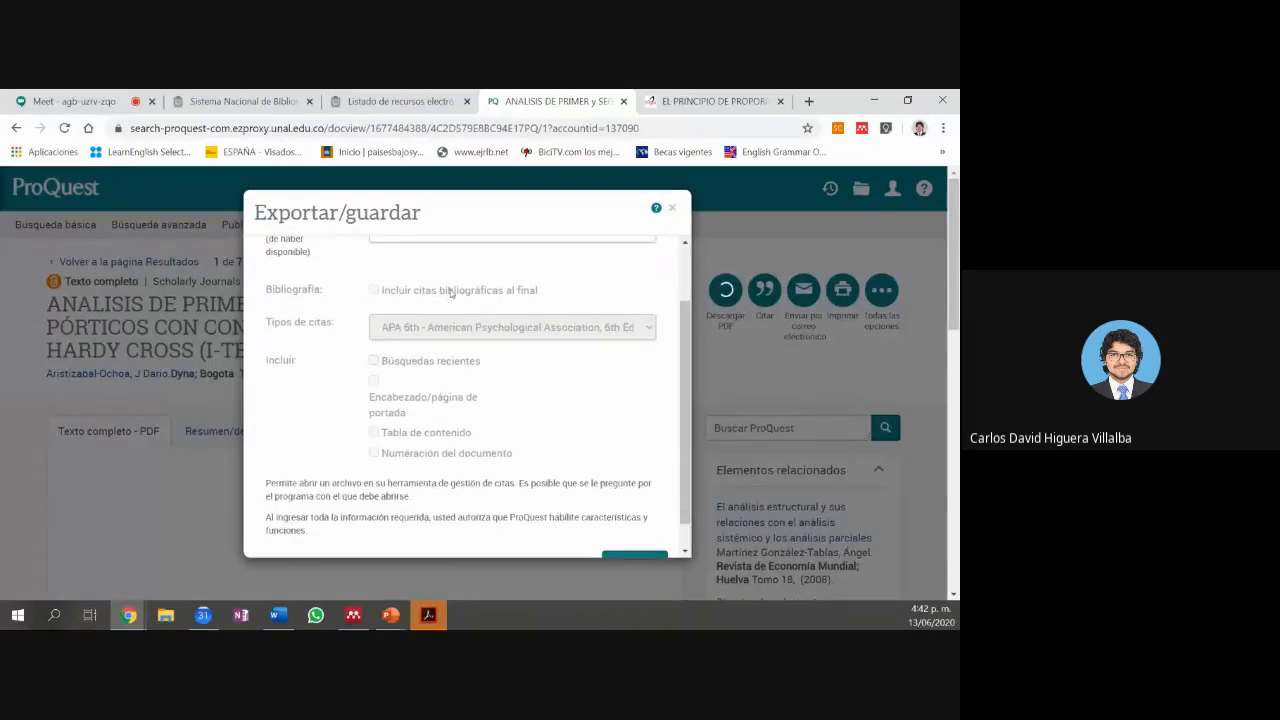
{"action": "scroll", "coordinate": [449, 306], "scroll_direction": "up", "scroll_amount": 2}
{"action": "left_click", "coordinate": [451, 308]}
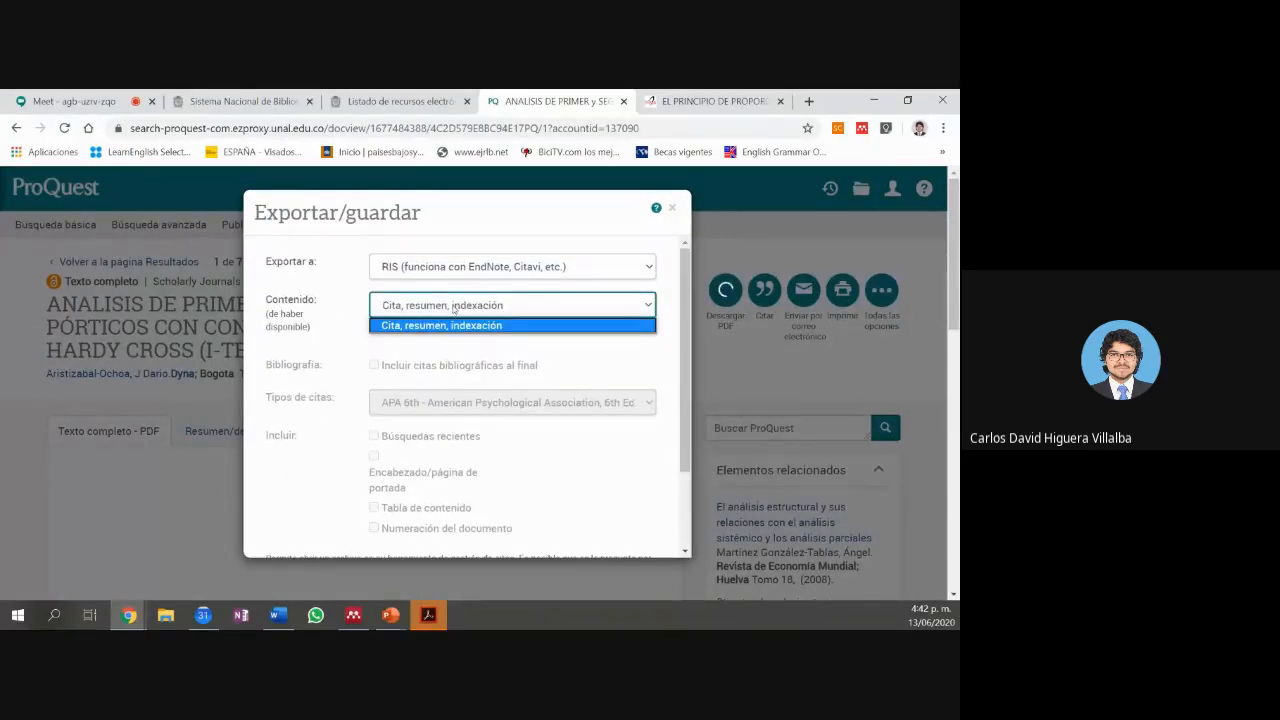
{"action": "left_click", "coordinate": [456, 326]}
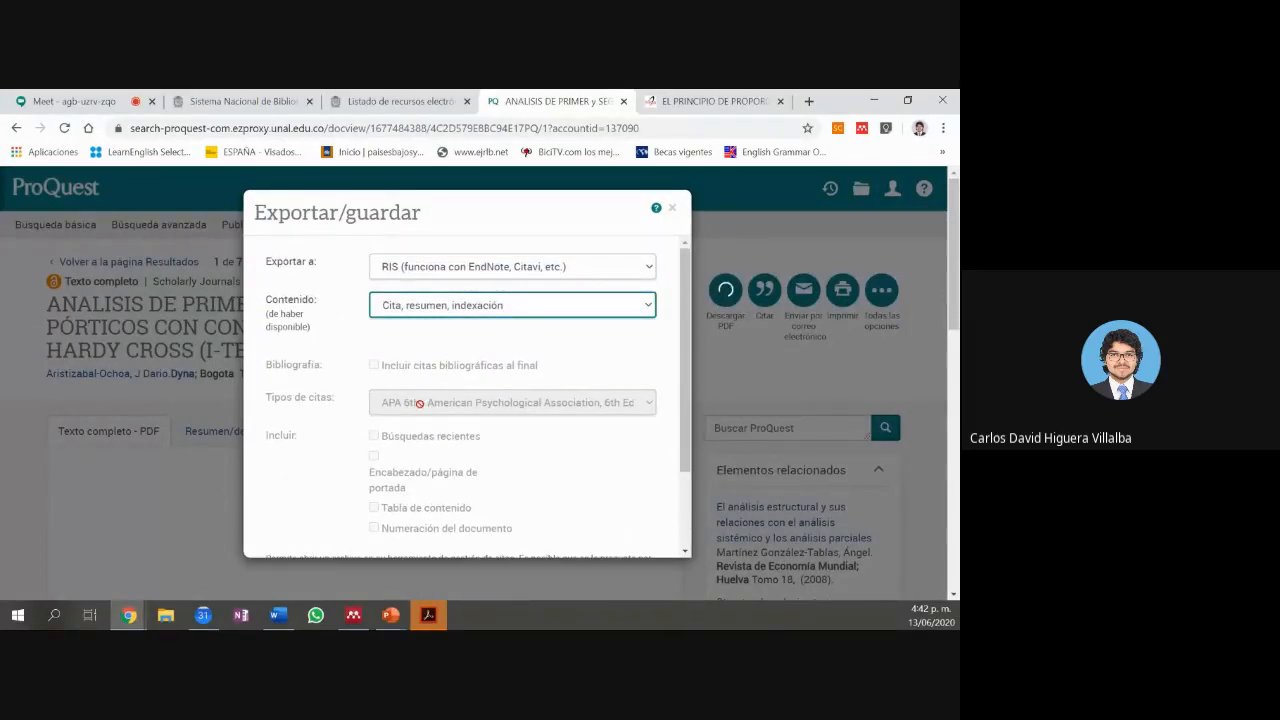
{"action": "scroll", "coordinate": [420, 405], "scroll_direction": "down", "scroll_amount": 2}
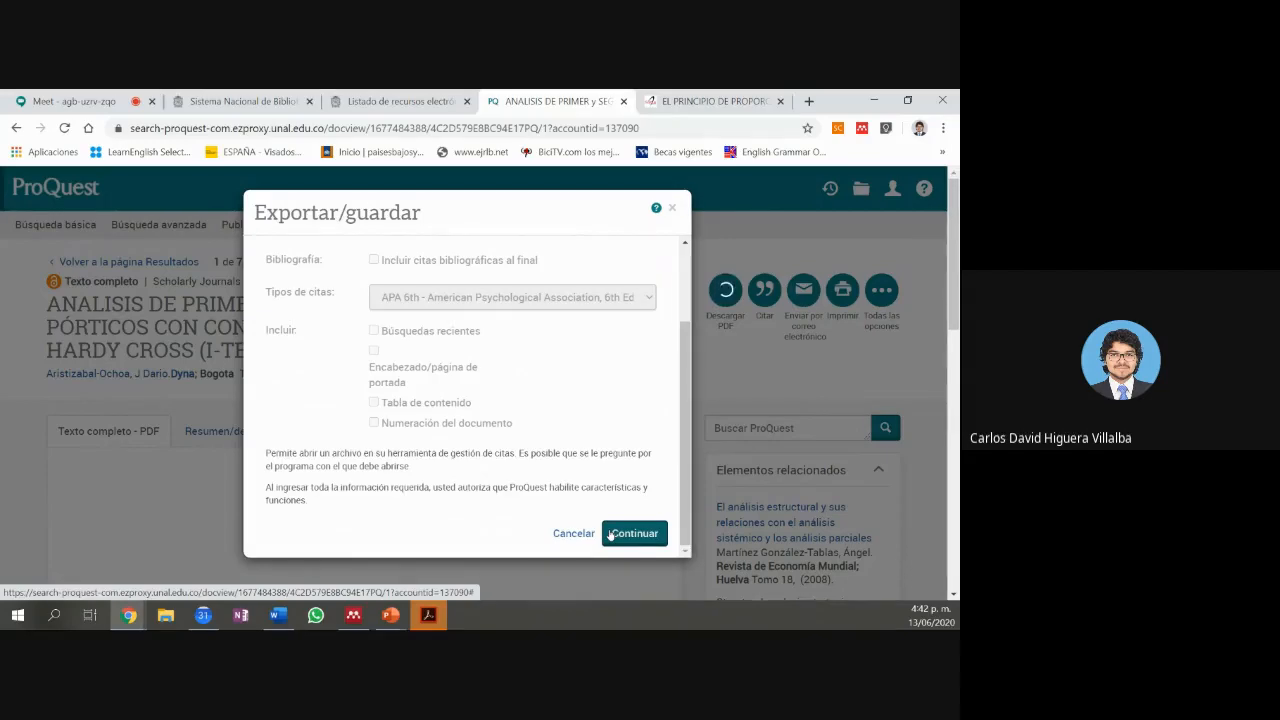
{"action": "left_click", "coordinate": [609, 535]}
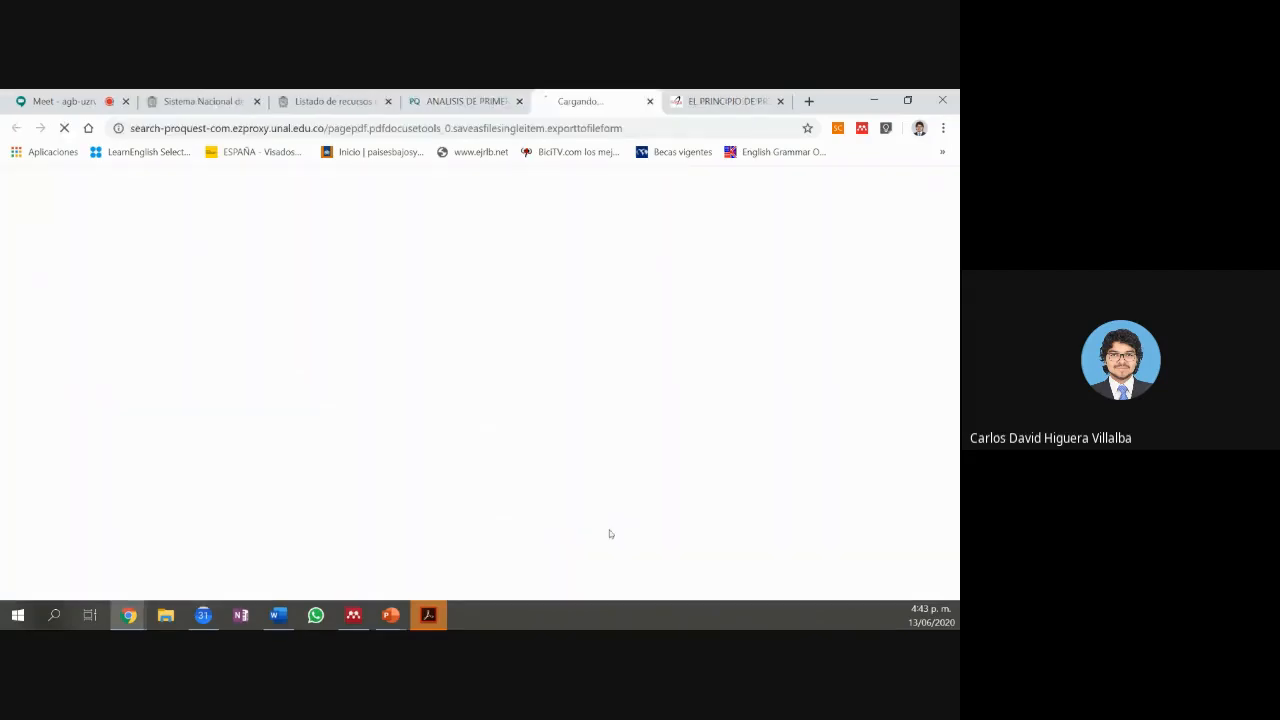
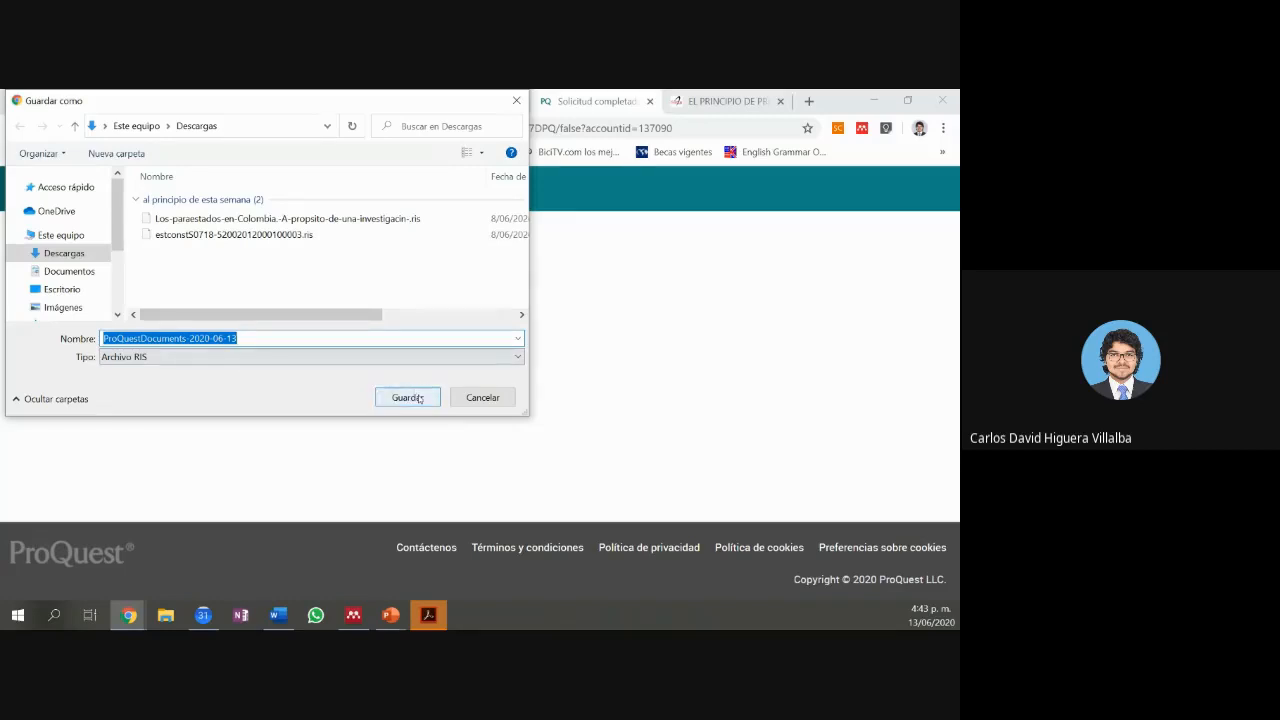
Step: Save ProQuestDocuments-2020-06-13.ris to Downloads and show it in File Explorer with Mostrar en carpeta
{"action": "left_click", "coordinate": [418, 398]}
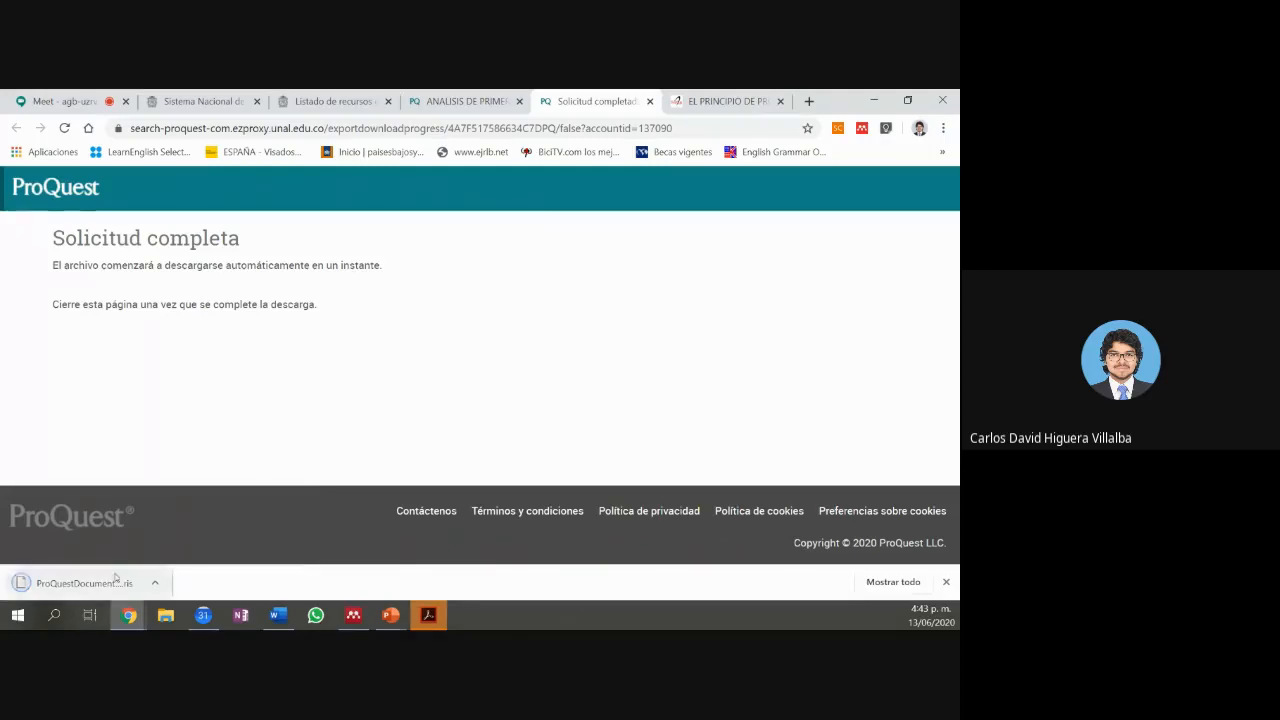
{"action": "left_click", "coordinate": [155, 583]}
{"action": "left_click", "coordinate": [150, 539]}
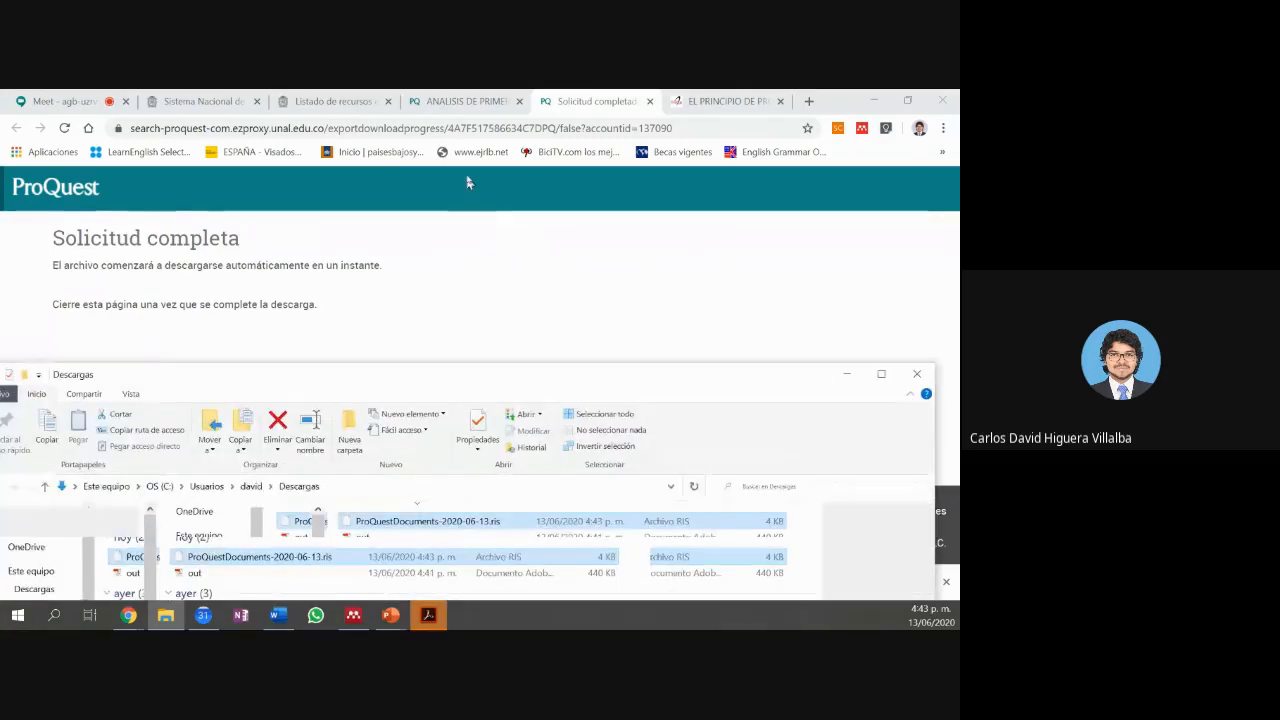
Step: Dismiss the open-with prompt for the ProQuest RIS file and drag it into Mendeley's document list
{"action": "left_click_drag", "start_coordinate": [471, 170], "coordinate": [520, 140]}
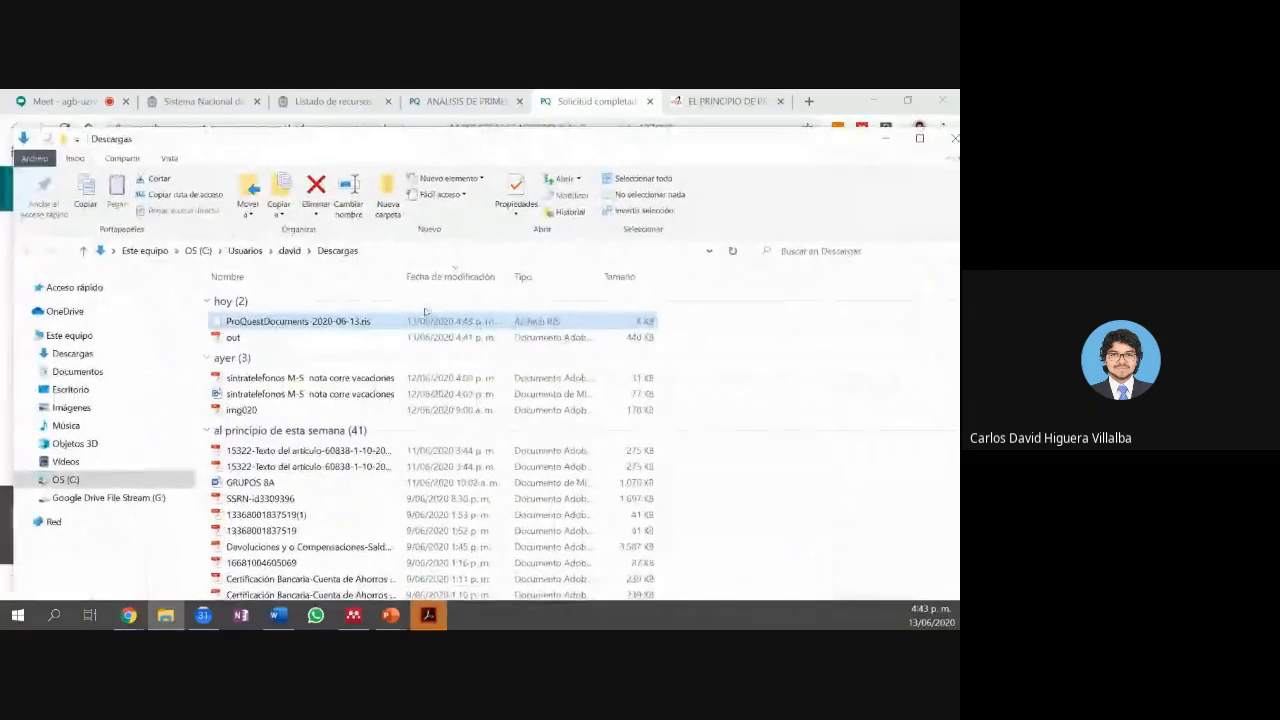
{"action": "double_click", "coordinate": [338, 322]}
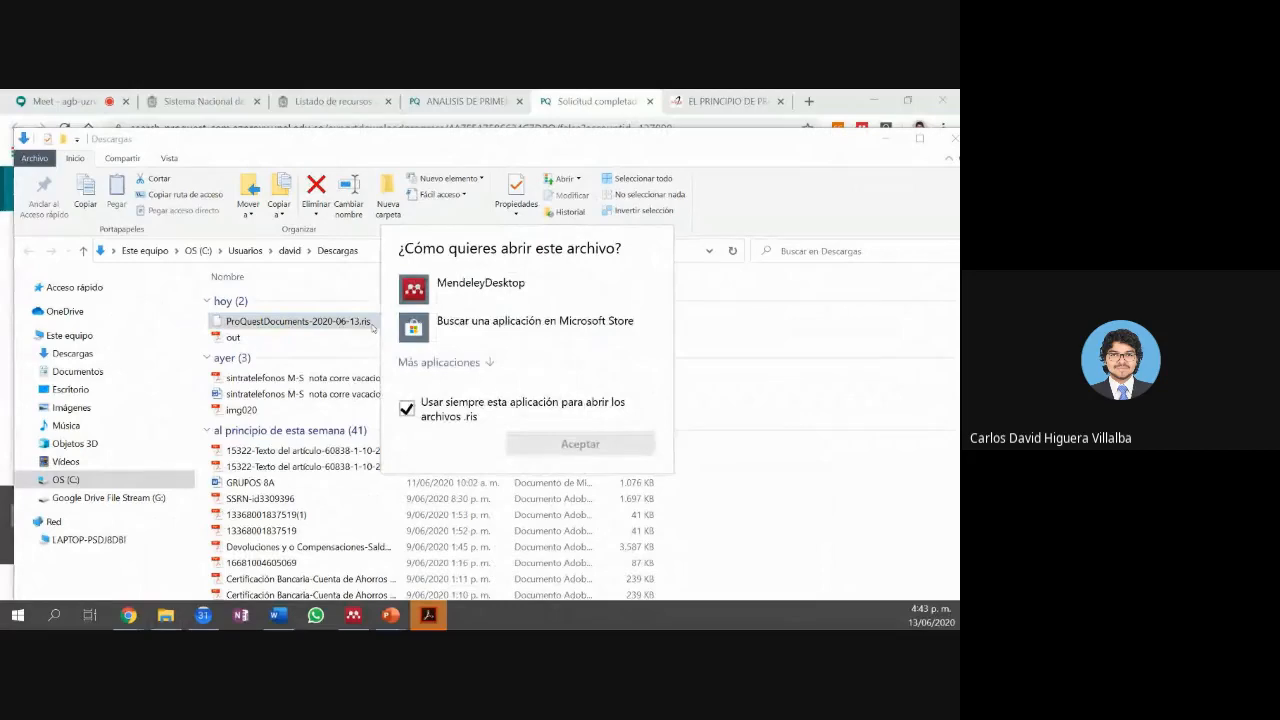
{"action": "left_click", "coordinate": [597, 437]}
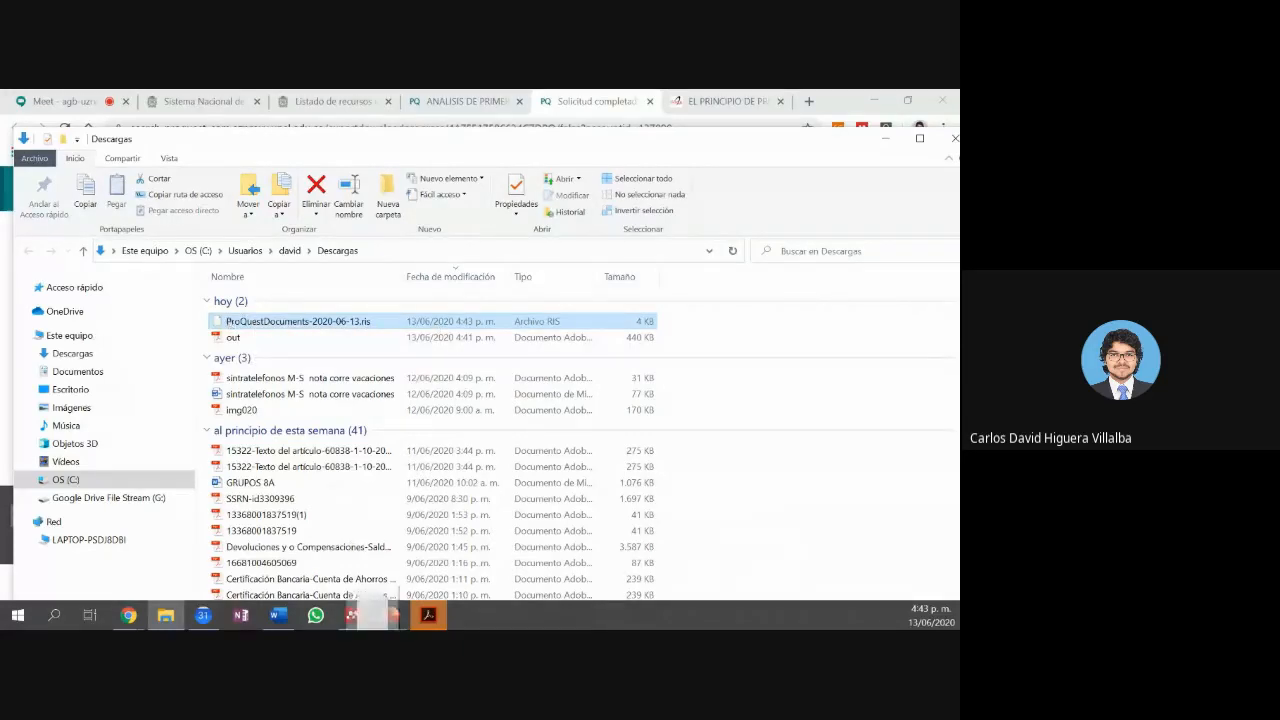
{"action": "left_click_drag", "start_coordinate": [370, 600], "coordinate": [354, 375]}
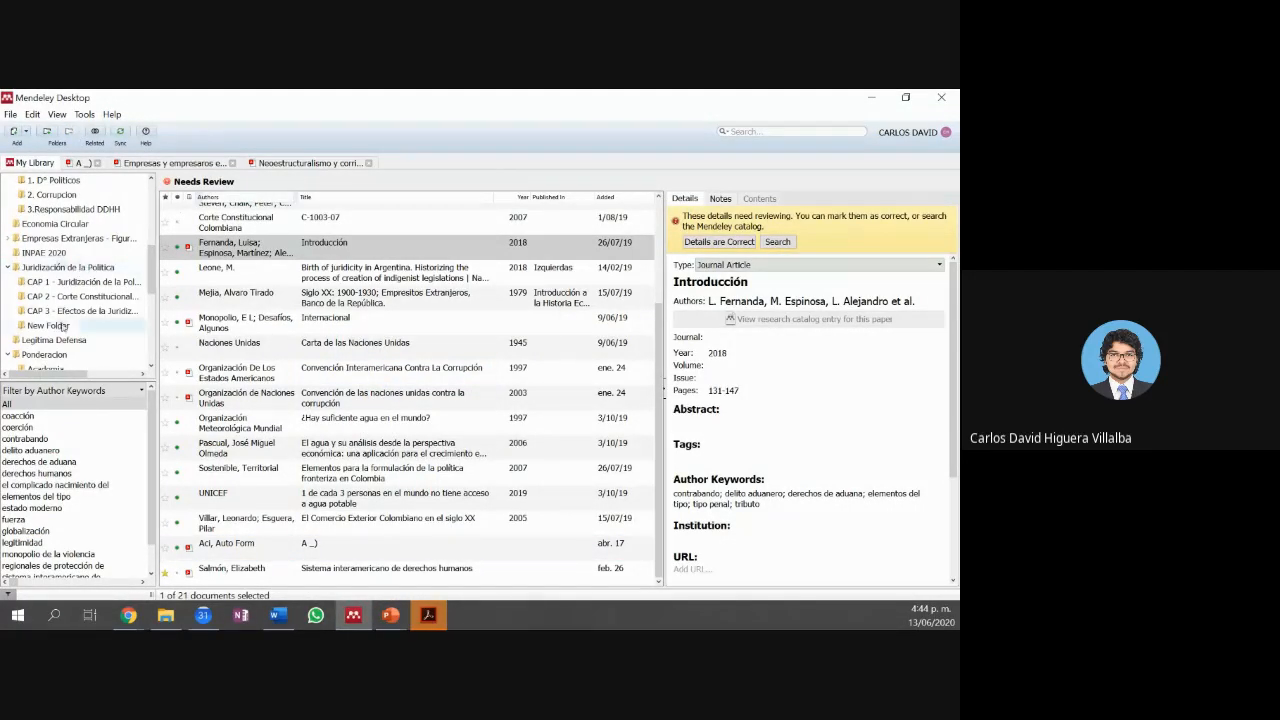
Step: Add ProQuestDocuments-2020-06-13.ris from Descargas to the Practica folder via File > Add Files
{"action": "scroll", "coordinate": [55, 345], "scroll_direction": "down", "scroll_amount": 1}
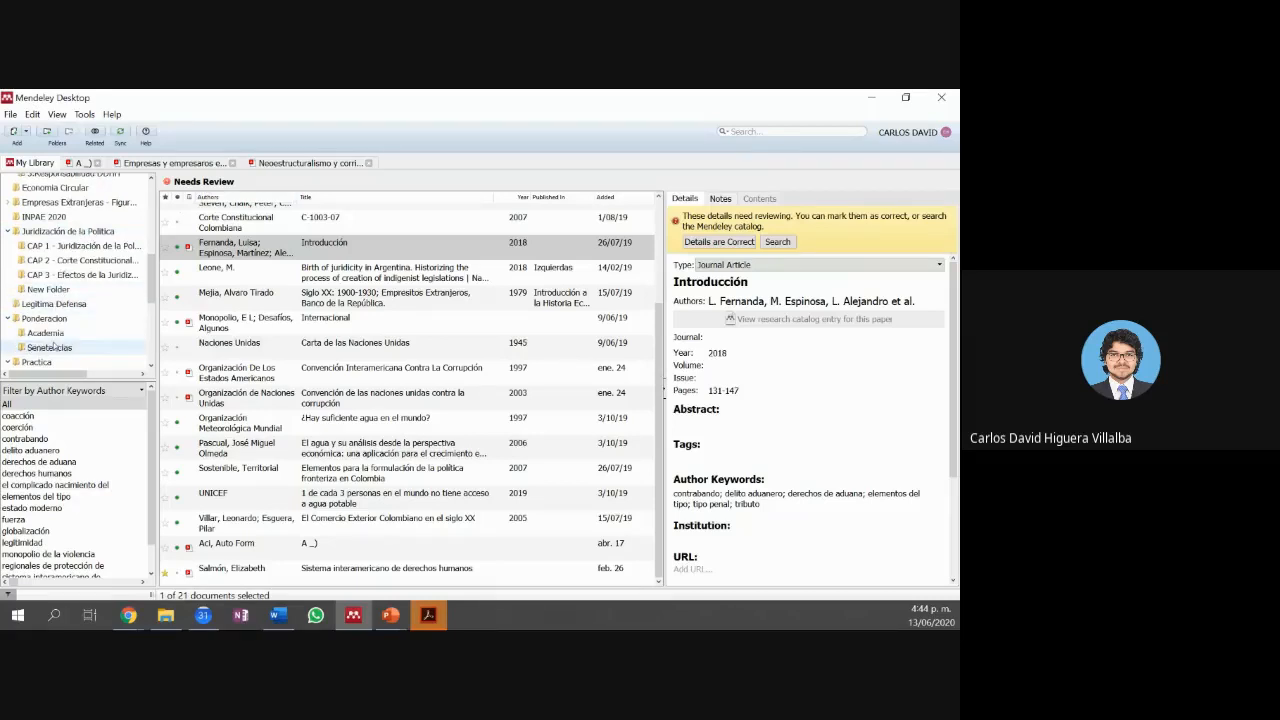
{"action": "left_click", "coordinate": [40, 362]}
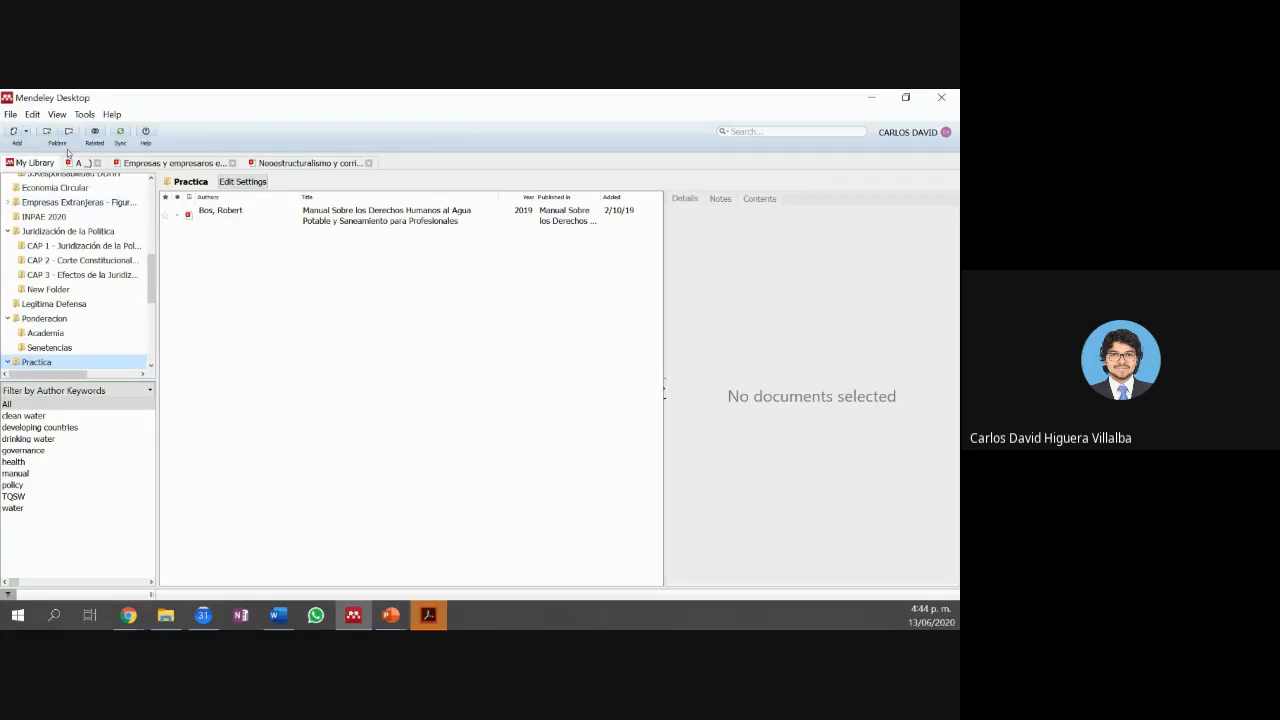
{"action": "left_click", "coordinate": [12, 115]}
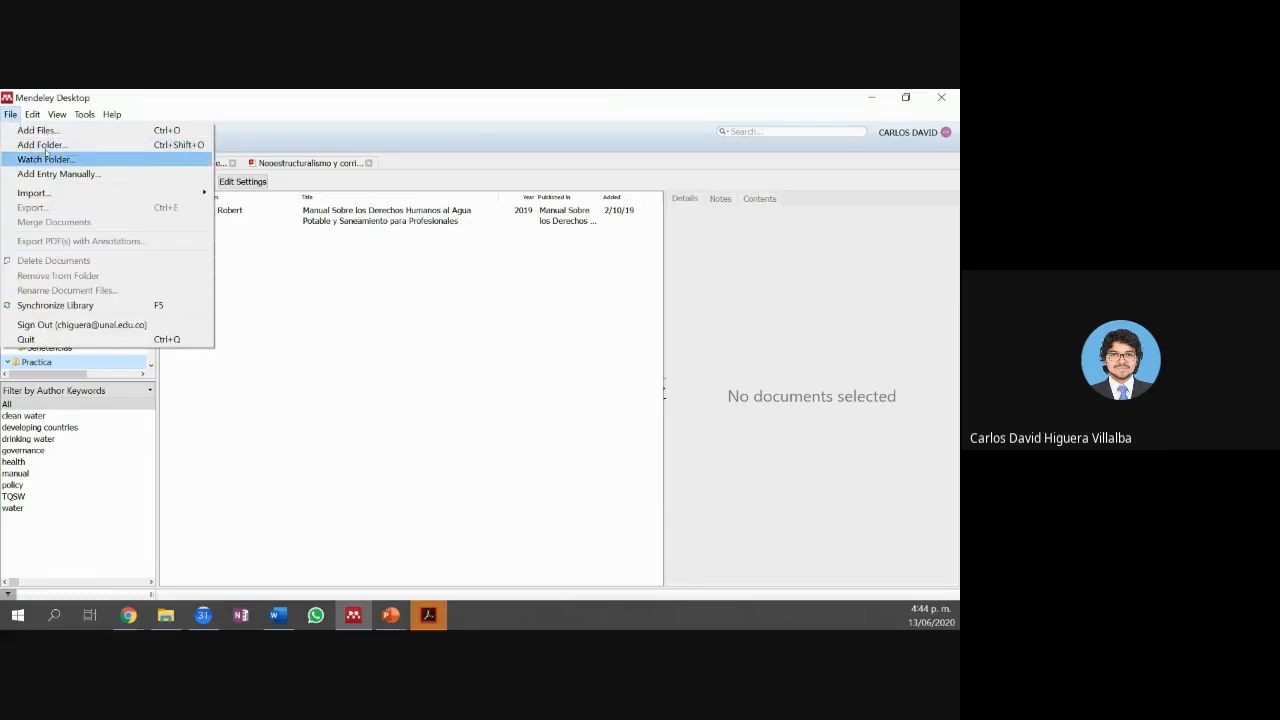
{"action": "left_click", "coordinate": [94, 130]}
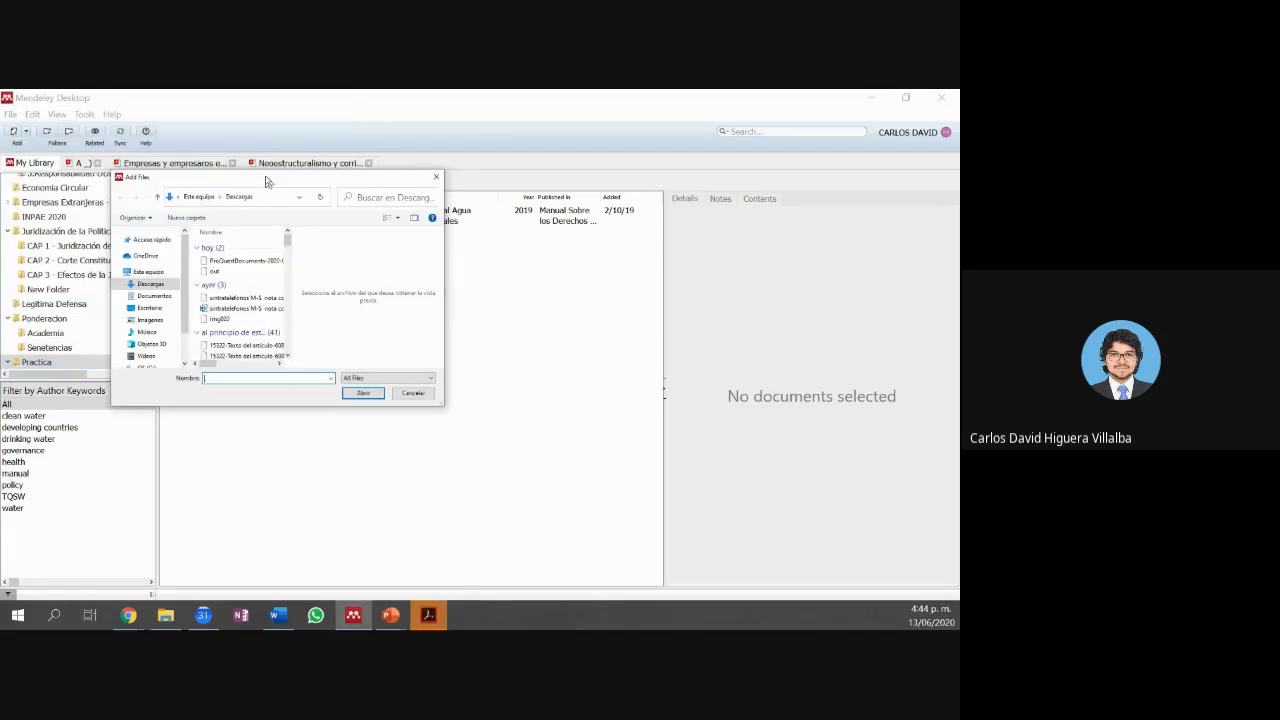
{"action": "left_click", "coordinate": [265, 277]}
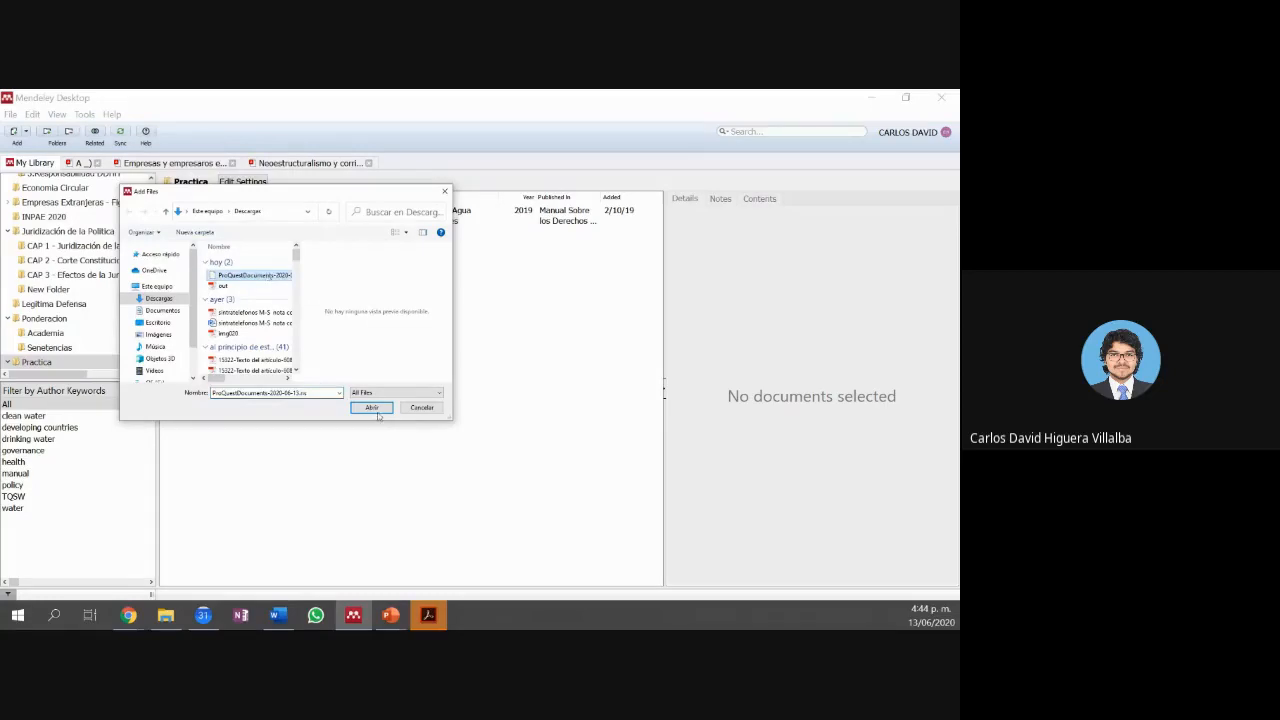
{"action": "left_click", "coordinate": [372, 408]}
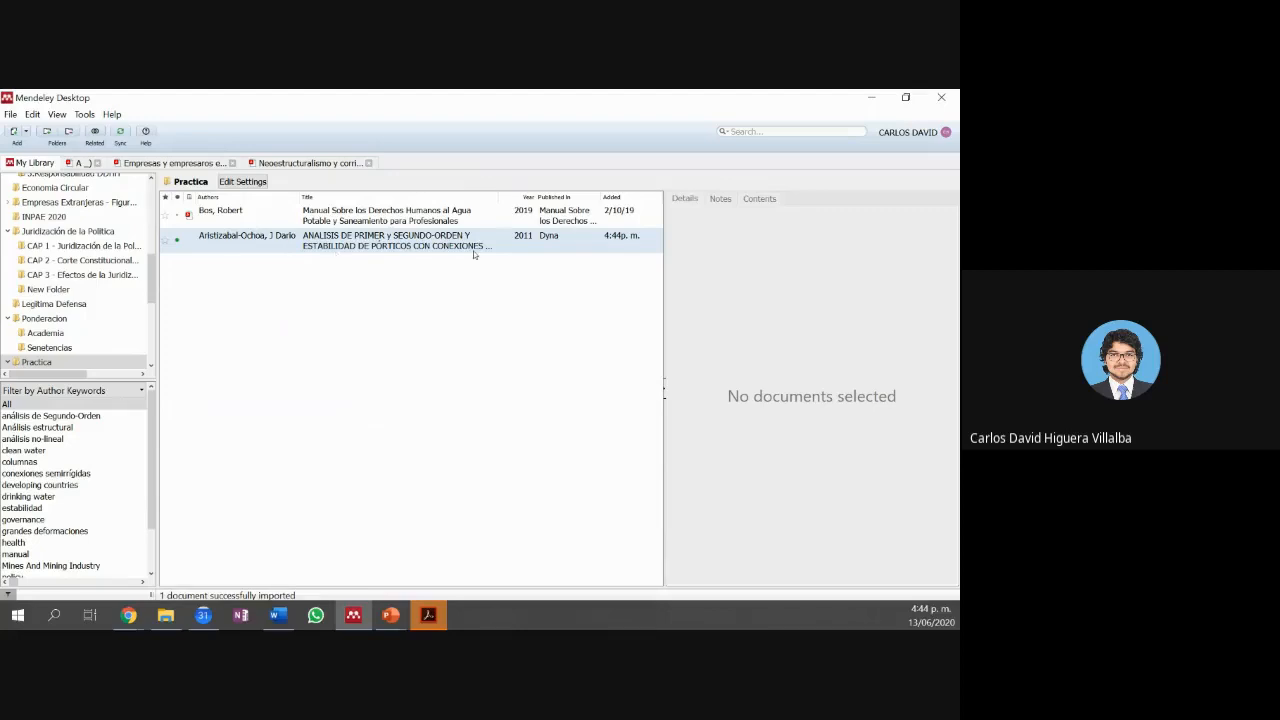
Step: Select the imported Dyna article and check its title and author list in Details
{"action": "left_click", "coordinate": [474, 250]}
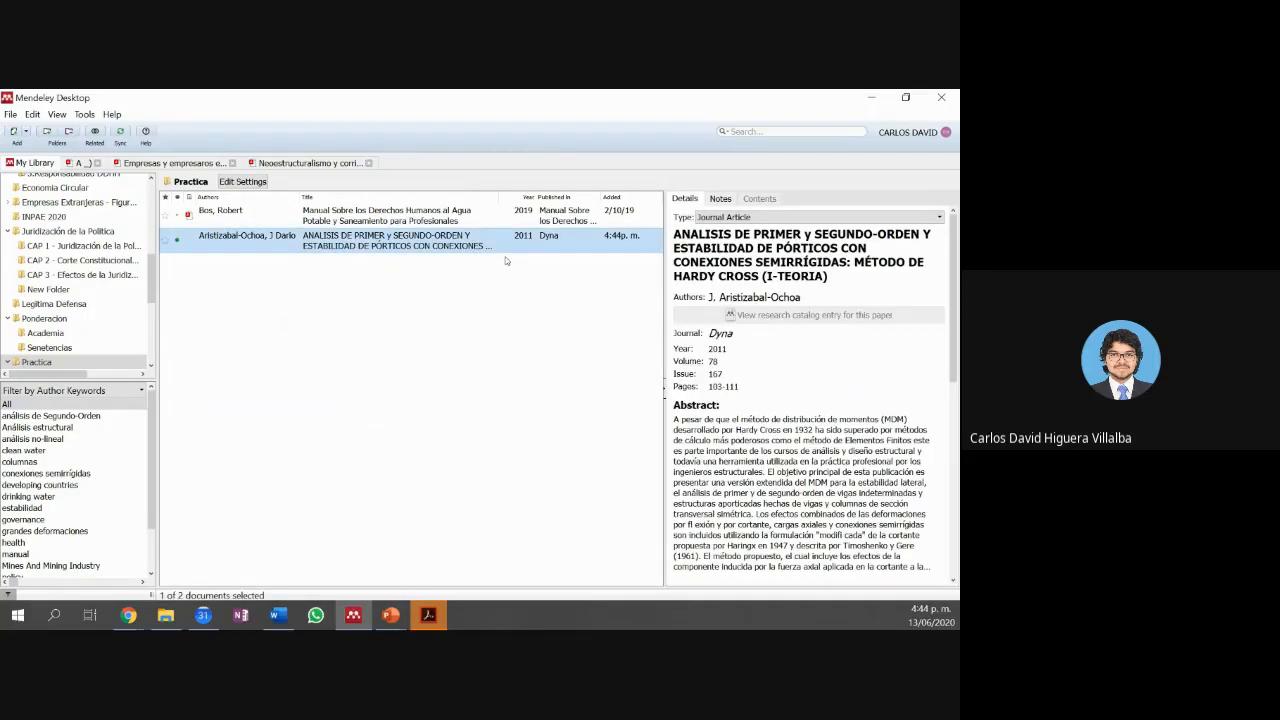
{"action": "scroll", "coordinate": [754, 276], "scroll_direction": "down", "scroll_amount": 1}
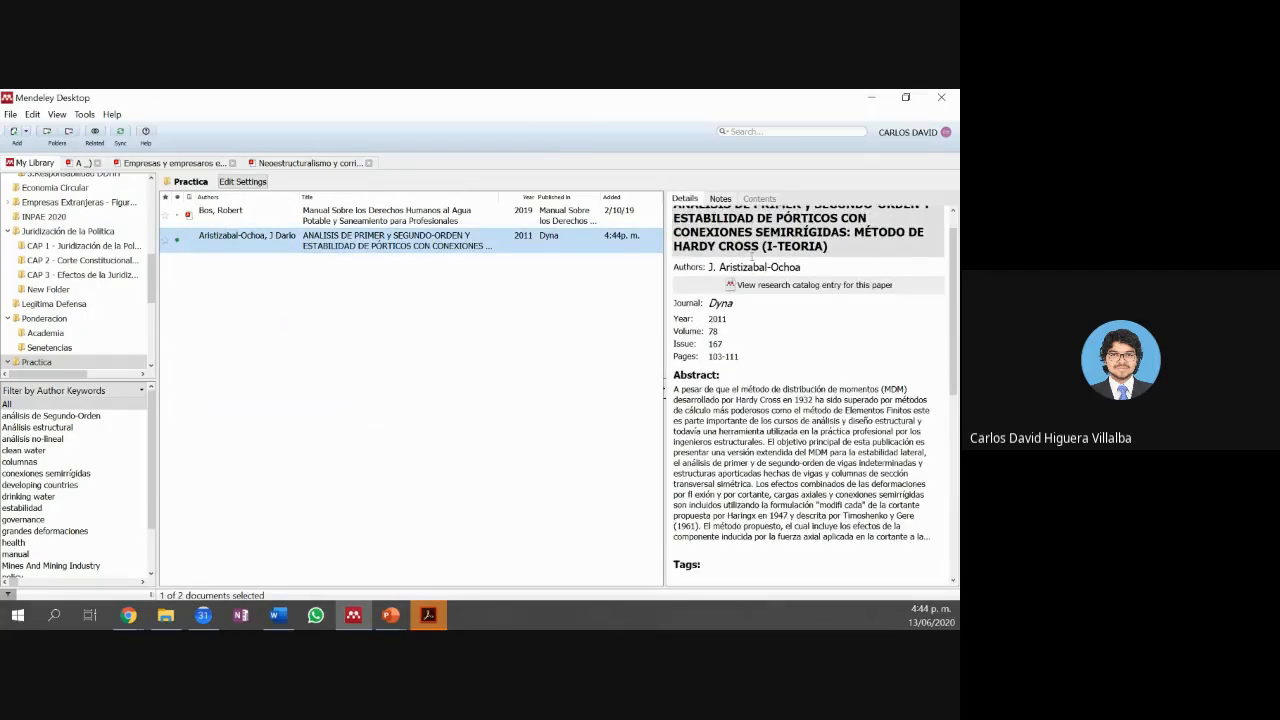
{"action": "scroll", "coordinate": [752, 262], "scroll_direction": "down", "scroll_amount": 4}
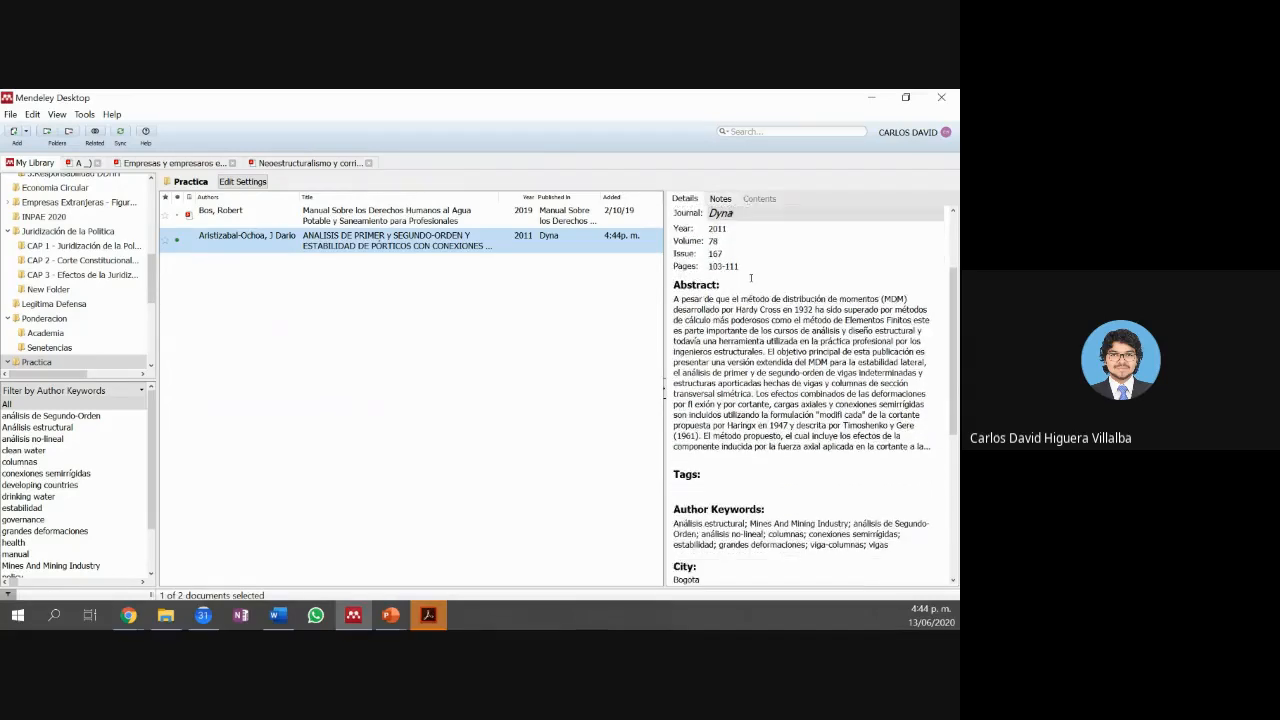
{"action": "scroll", "coordinate": [751, 279], "scroll_direction": "up", "scroll_amount": 4}
{"action": "scroll", "coordinate": [751, 279], "scroll_direction": "up", "scroll_amount": 1}
{"action": "left_click", "coordinate": [750, 278]}
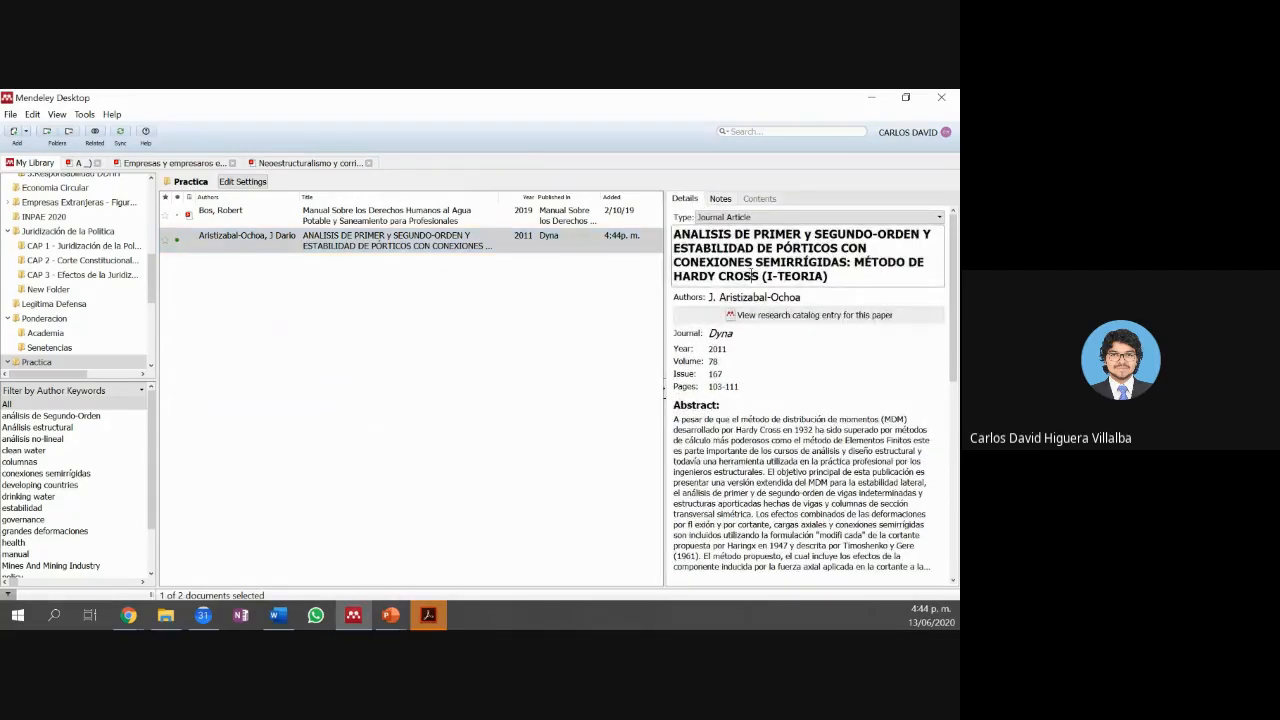
{"action": "left_click", "coordinate": [743, 295]}
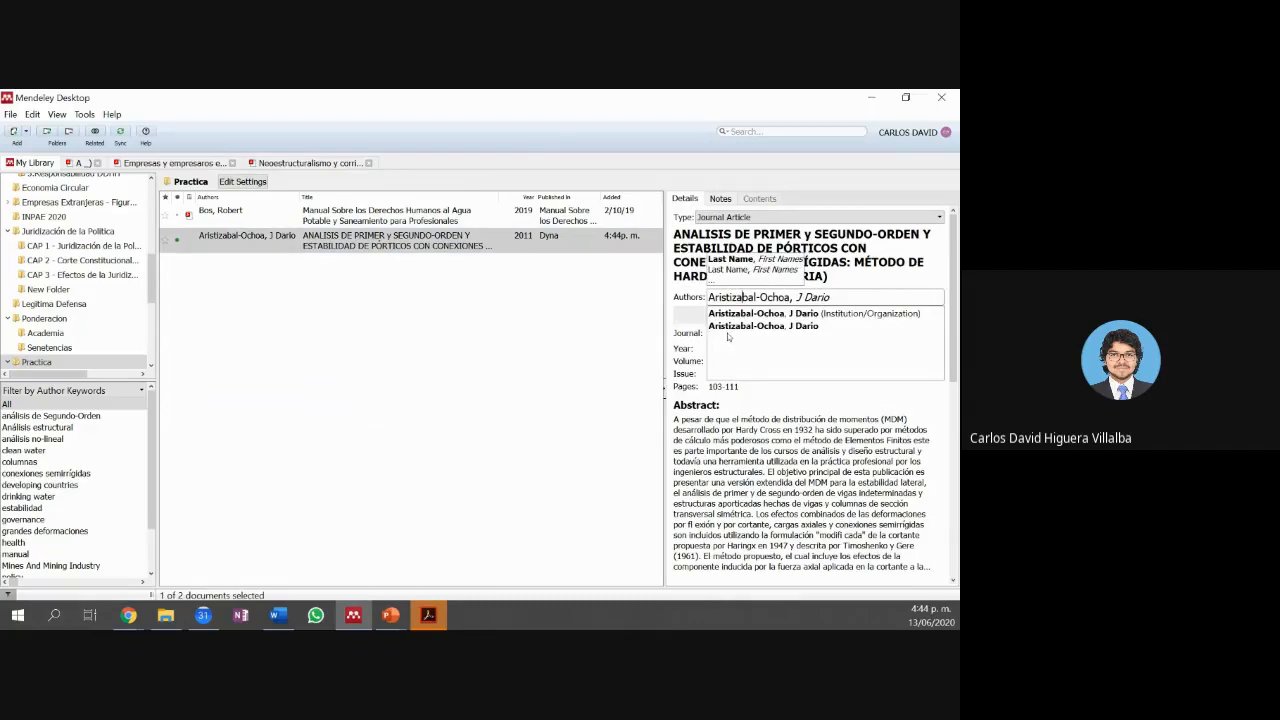
{"action": "left_click", "coordinate": [696, 336]}
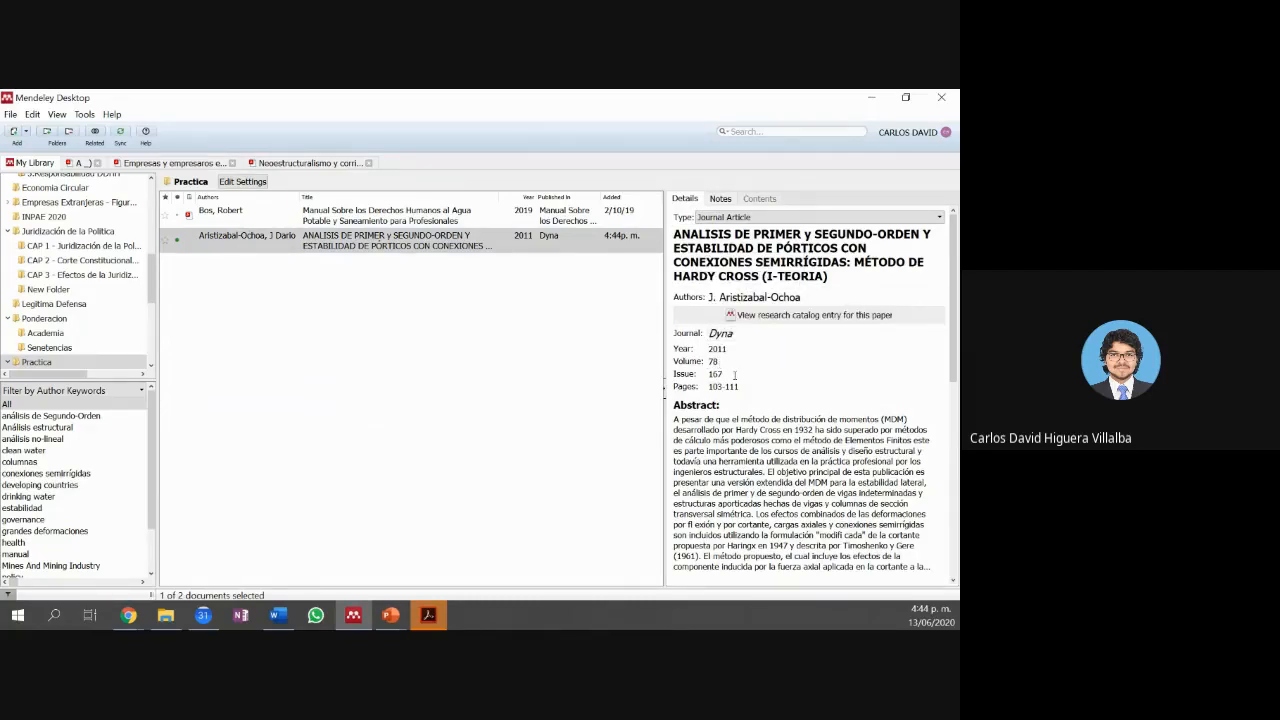
Step: Review the tags, volume 78, issue 167, pages 103–111 and abstract, then reselect the article
{"action": "scroll", "coordinate": [734, 375], "scroll_direction": "down", "scroll_amount": 1}
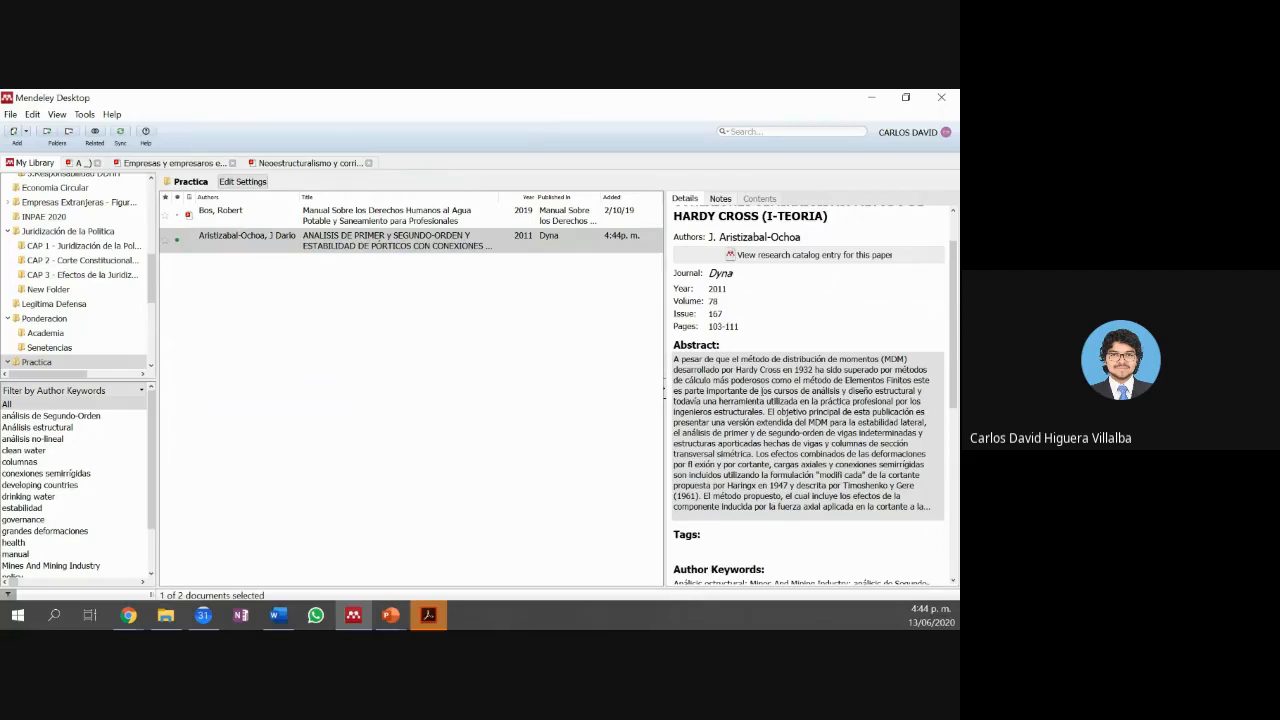
{"action": "scroll", "coordinate": [800, 420], "scroll_direction": "down", "scroll_amount": 1}
{"action": "scroll", "coordinate": [760, 383], "scroll_direction": "down", "scroll_amount": 4}
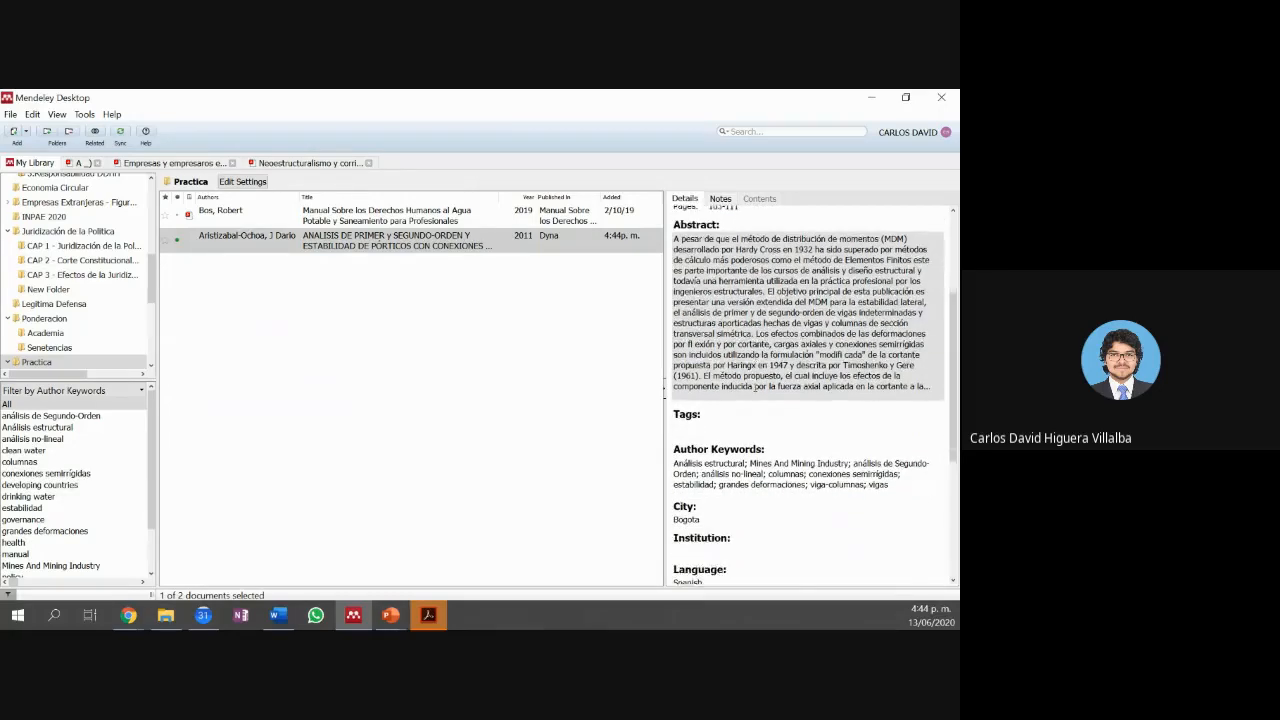
{"action": "left_click", "coordinate": [684, 400]}
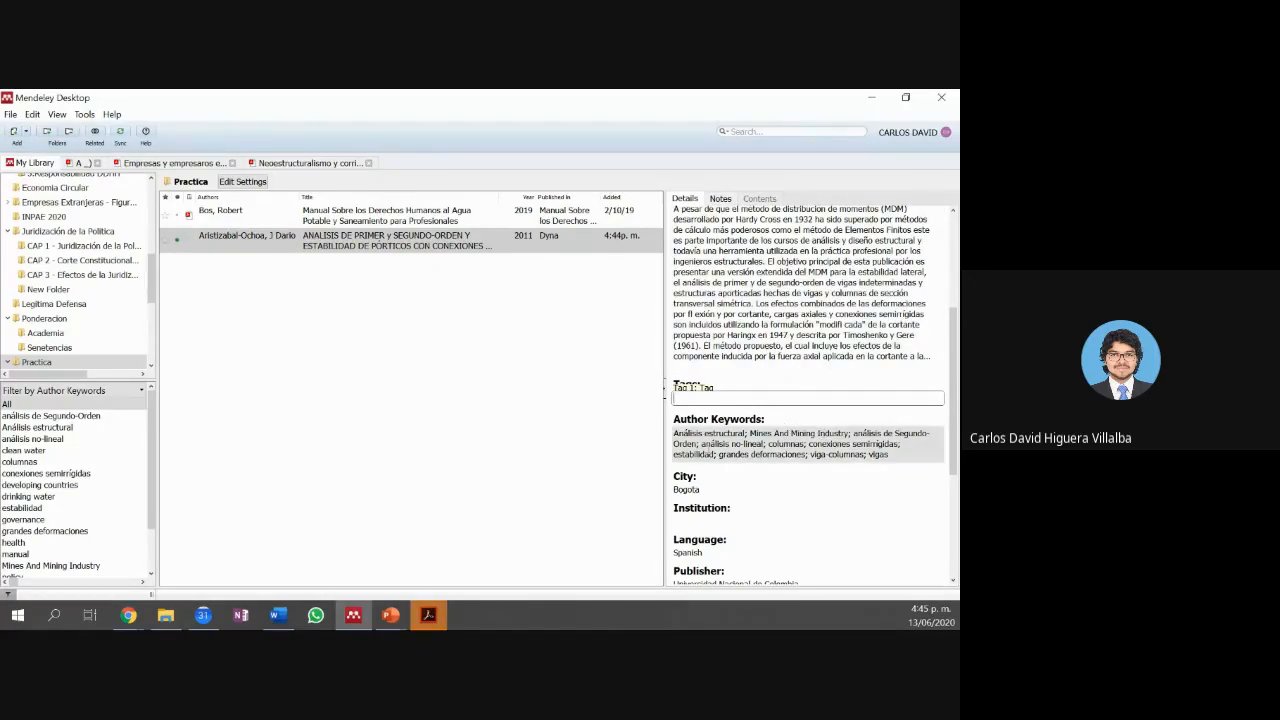
{"action": "scroll", "coordinate": [733, 471], "scroll_direction": "down", "scroll_amount": 3}
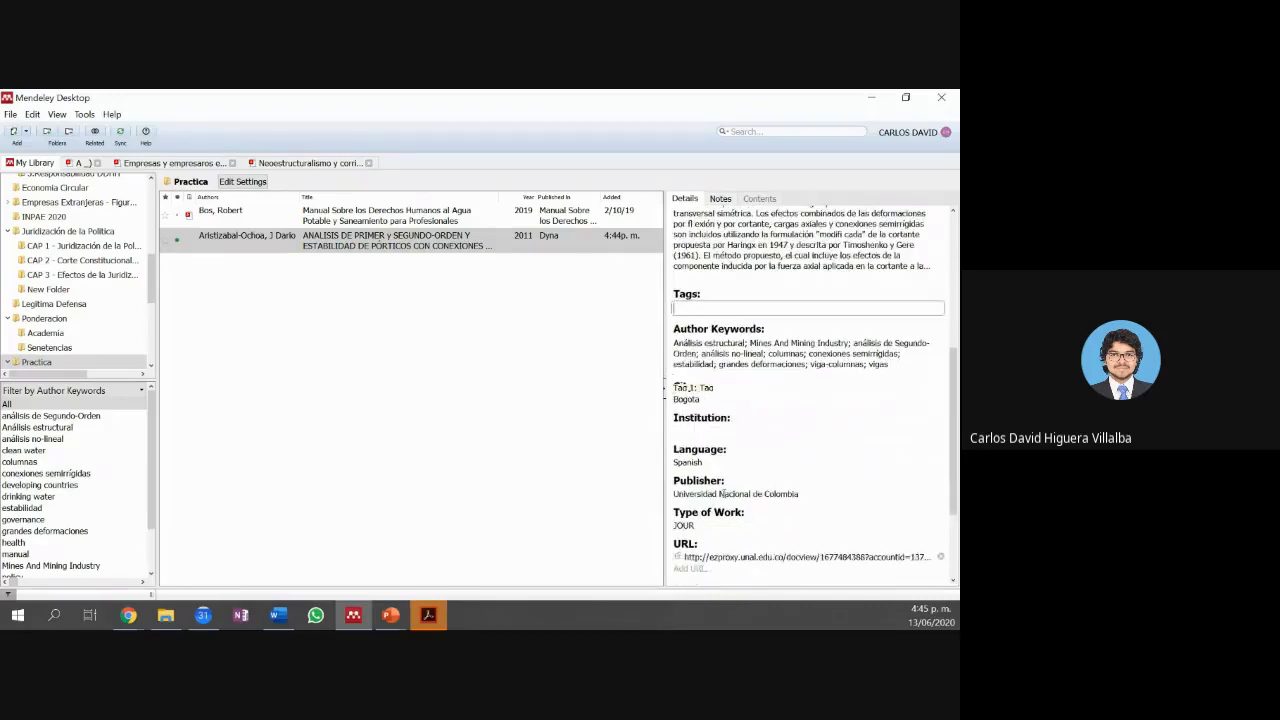
{"action": "scroll", "coordinate": [720, 493], "scroll_direction": "down", "scroll_amount": 1}
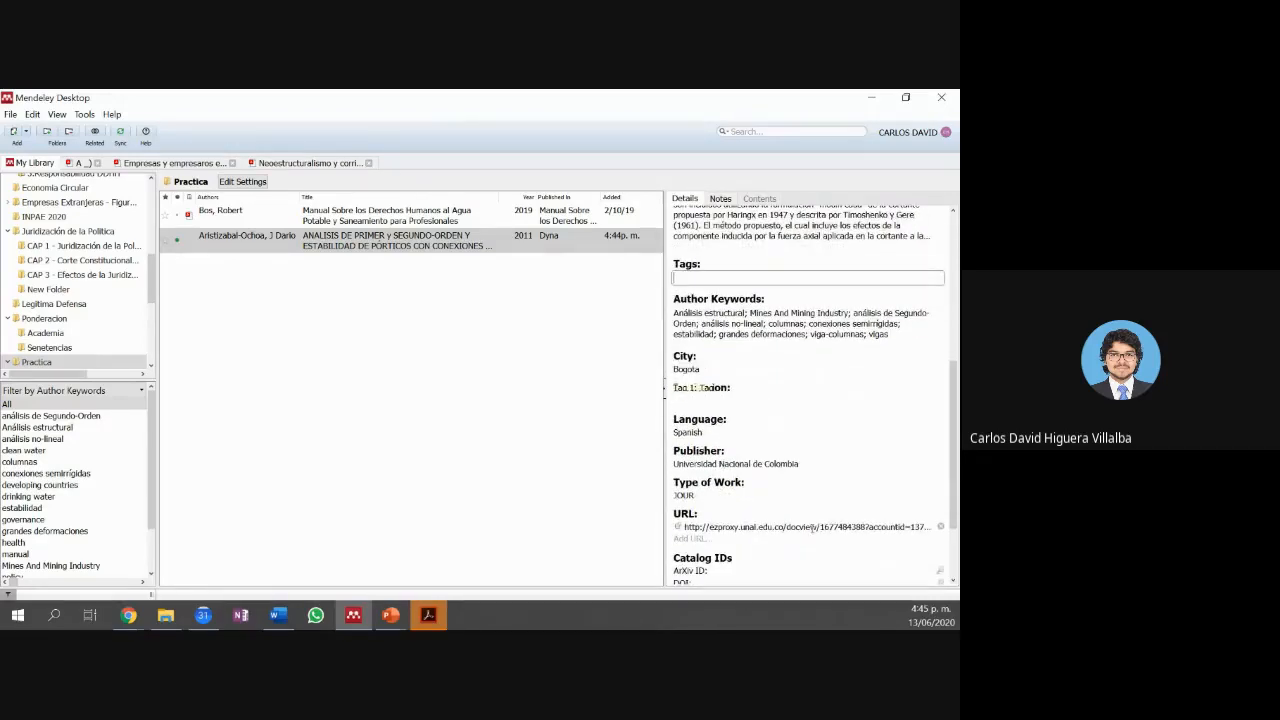
{"action": "scroll", "coordinate": [810, 527], "scroll_direction": "down", "scroll_amount": 2}
{"action": "scroll", "coordinate": [807, 528], "scroll_direction": "down", "scroll_amount": 1}
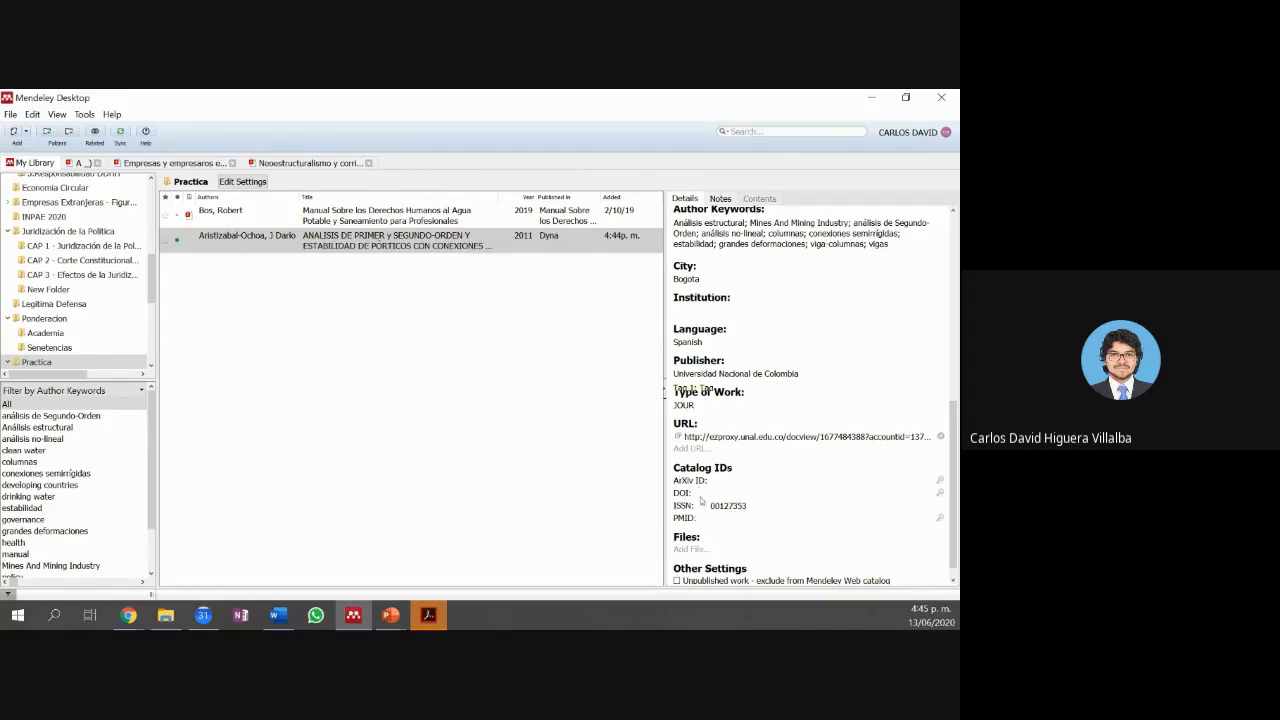
{"action": "scroll", "coordinate": [761, 547], "scroll_direction": "down", "scroll_amount": 1}
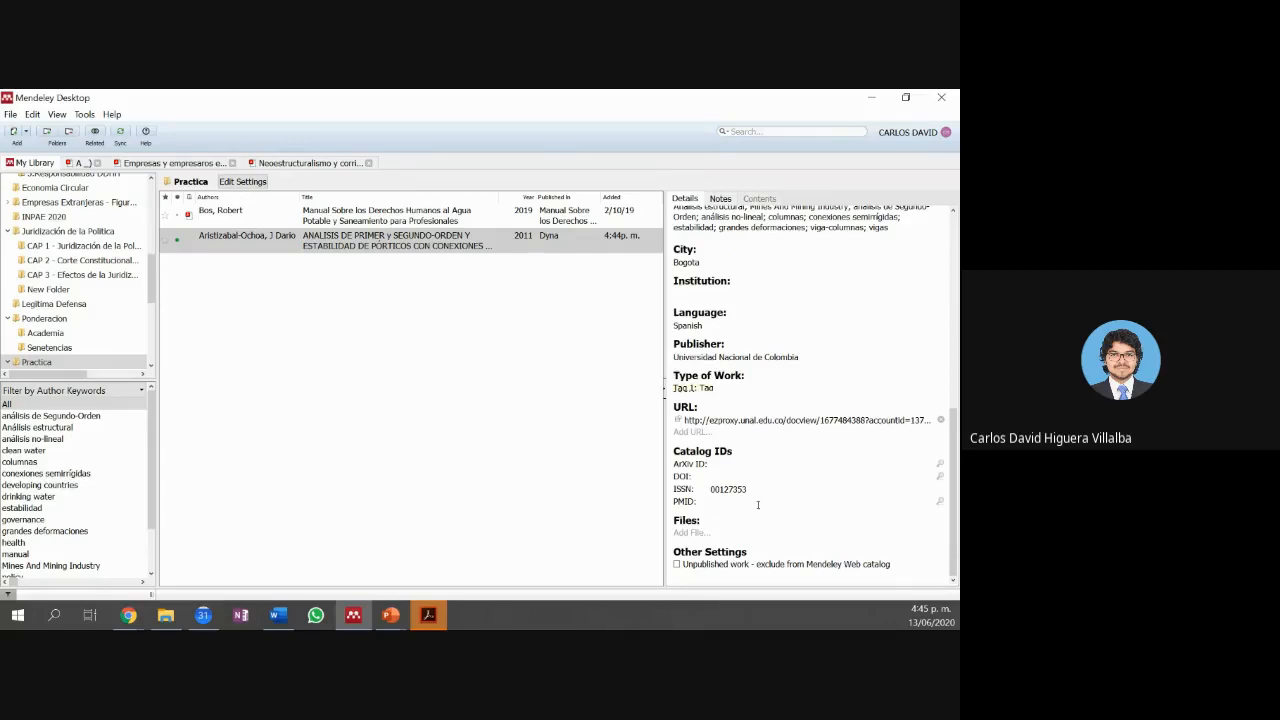
{"action": "scroll", "coordinate": [766, 553], "scroll_direction": "up", "scroll_amount": 5}
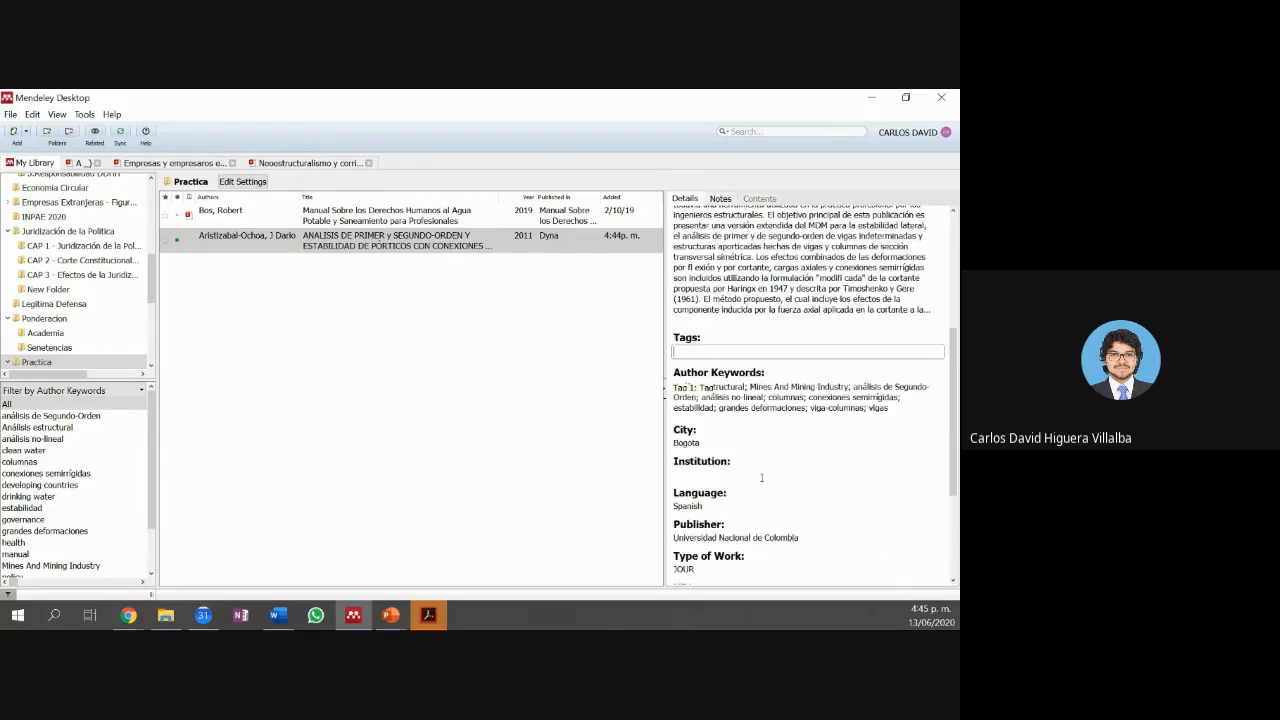
{"action": "left_click", "coordinate": [337, 428]}
{"action": "left_click", "coordinate": [323, 249]}
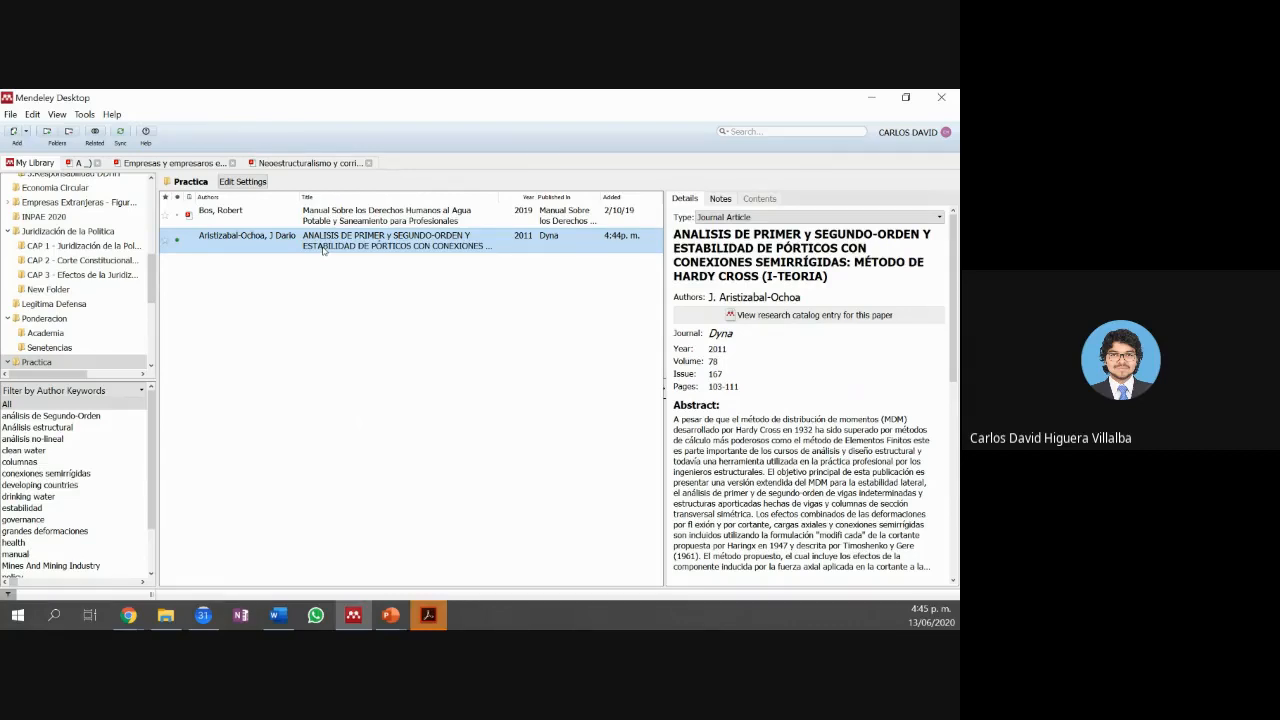
{"action": "left_click", "coordinate": [732, 250]}
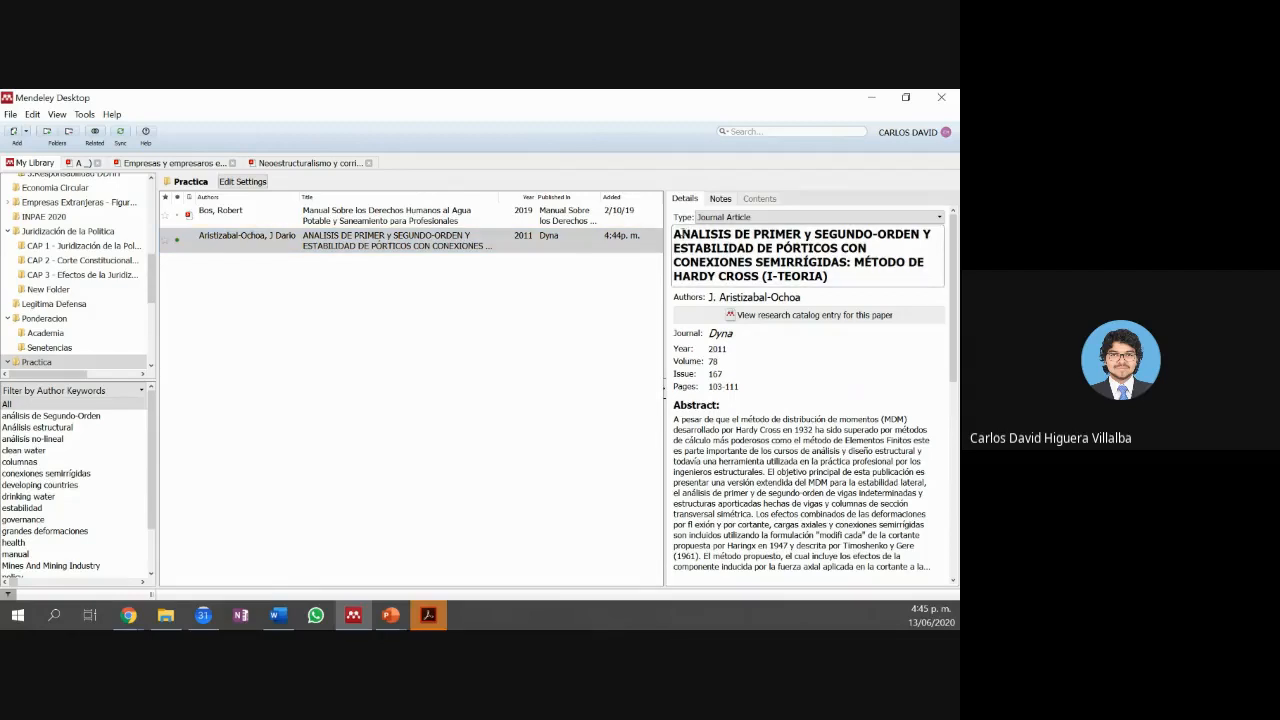
{"action": "left_click_drag", "start_coordinate": [680, 234], "coordinate": [773, 287]}
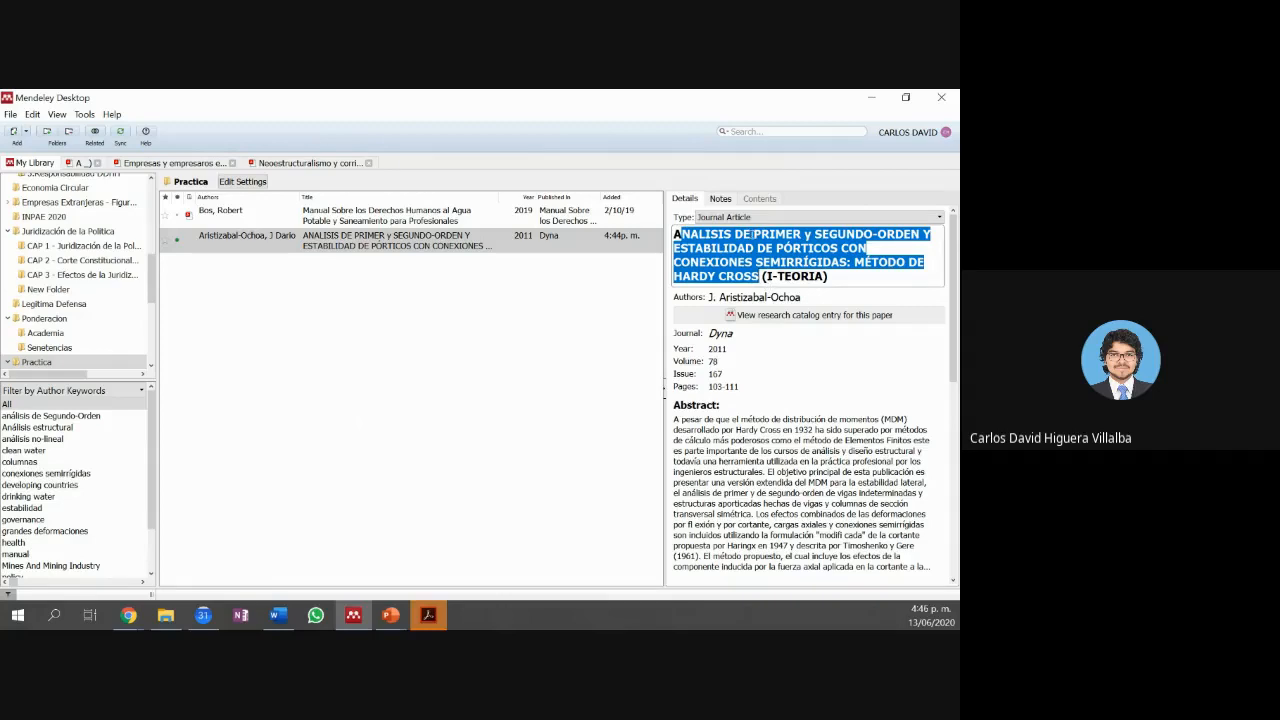
{"action": "left_click", "coordinate": [752, 236]}
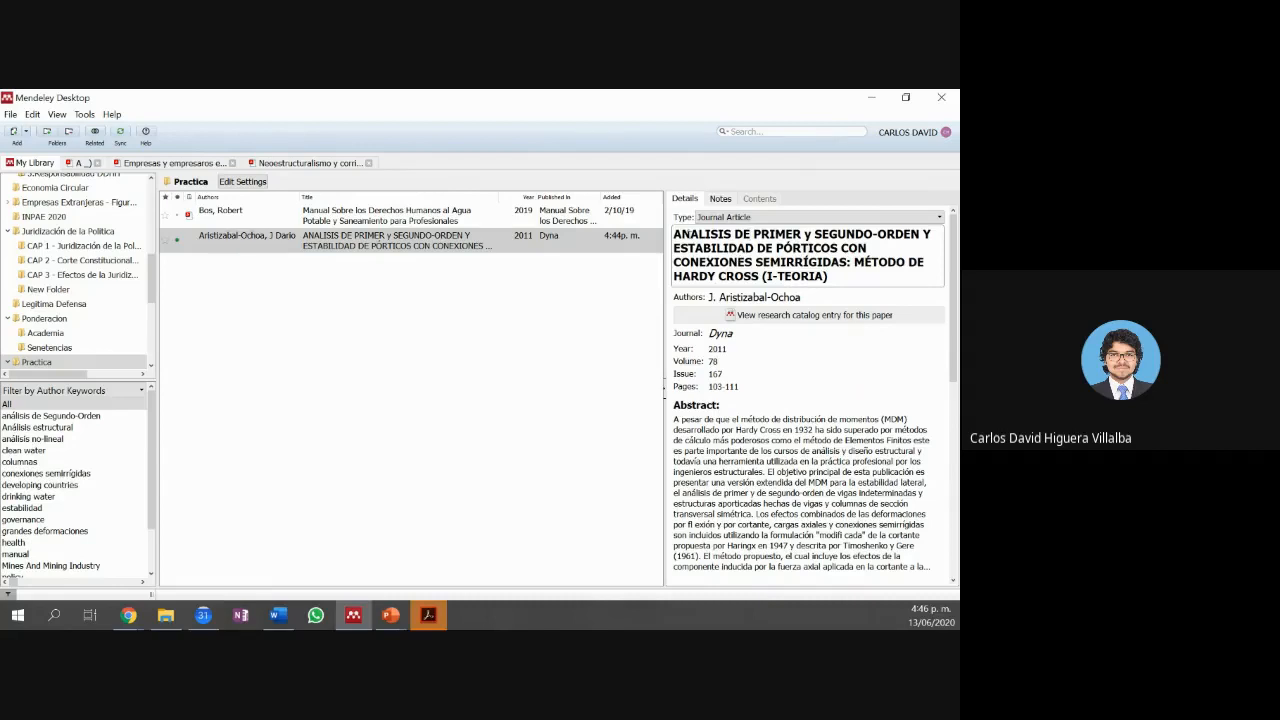
{"action": "left_click", "coordinate": [552, 300]}
{"action": "left_click", "coordinate": [567, 256]}
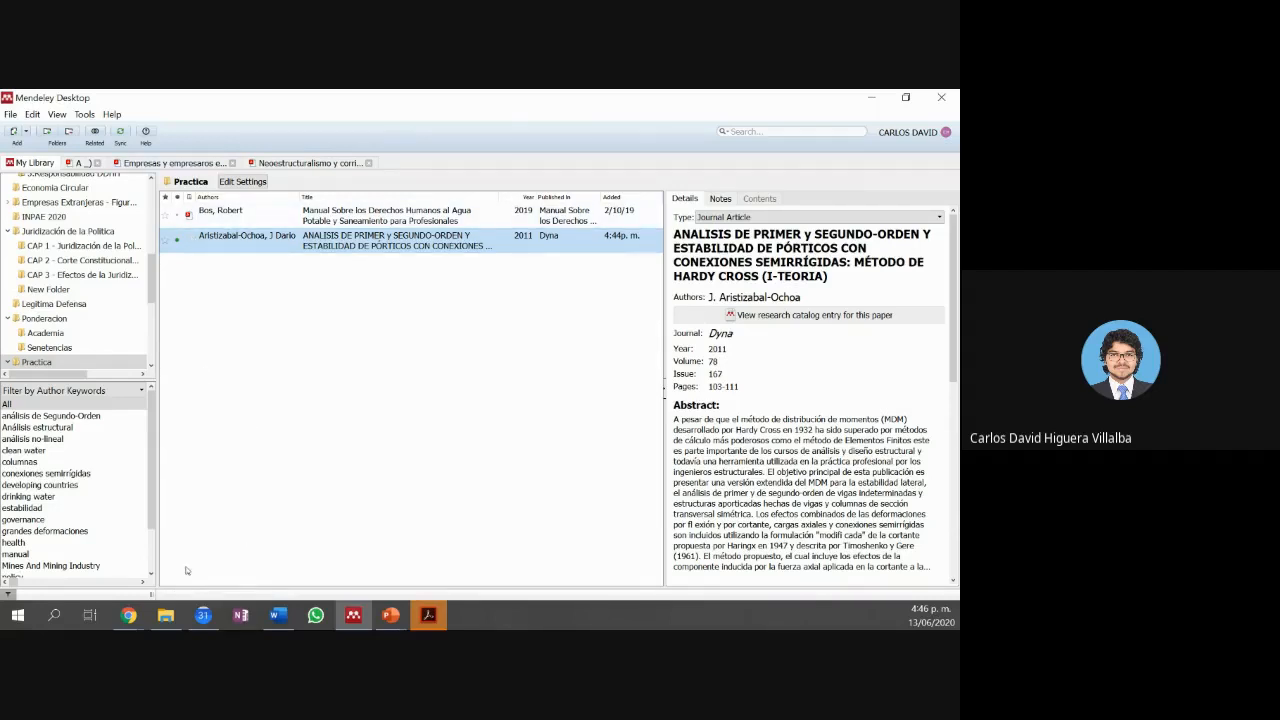
{"action": "mouse_move", "coordinate": [176, 607]}
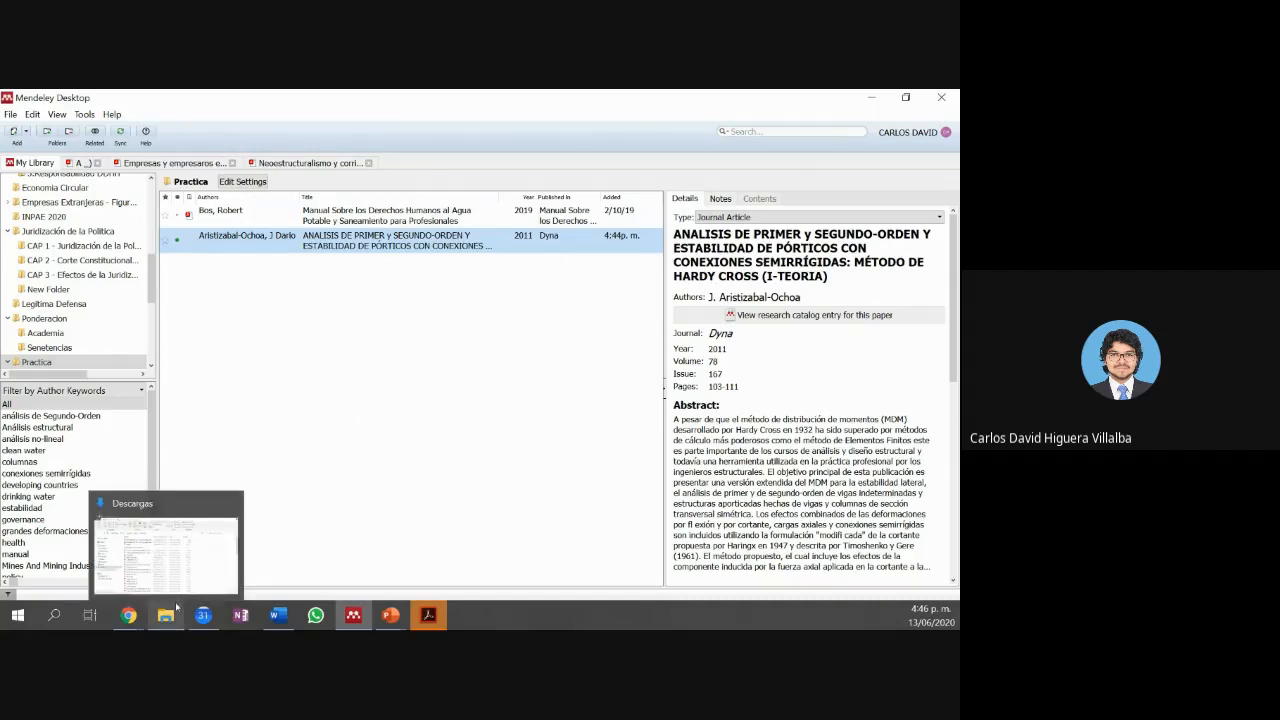
{"action": "left_click", "coordinate": [178, 596]}
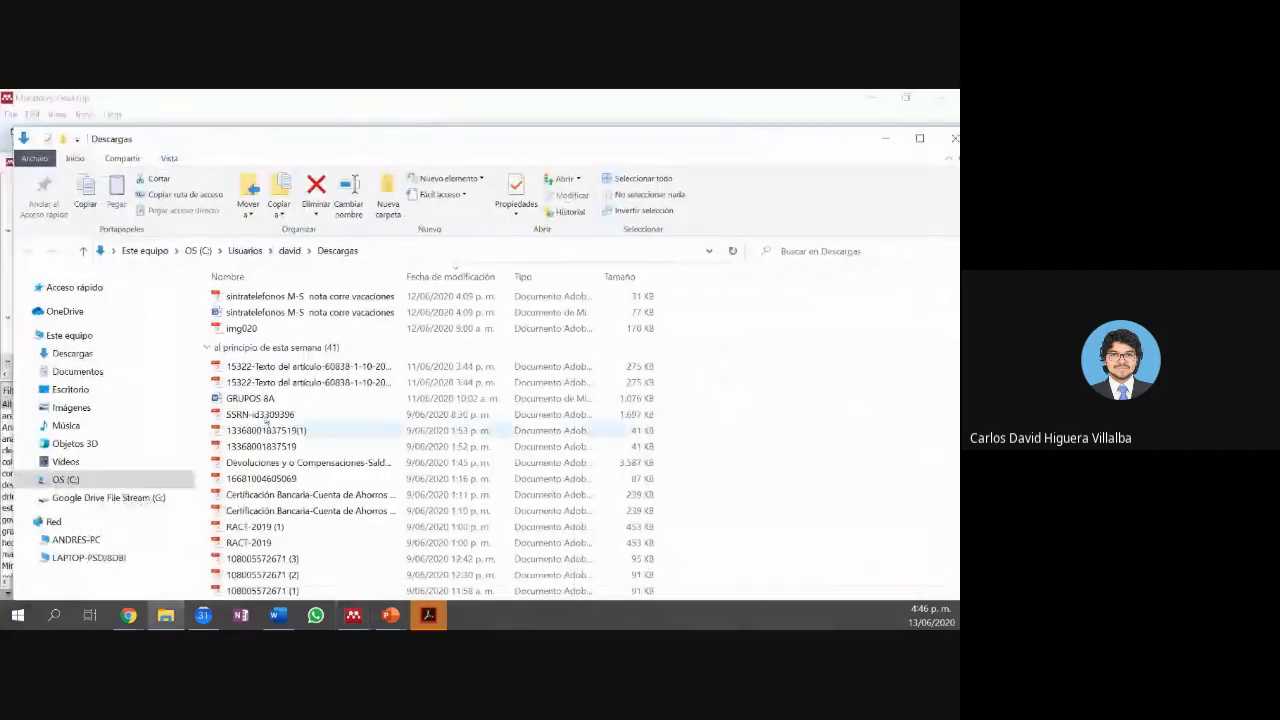
{"action": "left_click_drag", "start_coordinate": [233, 335], "coordinate": [370, 450]}
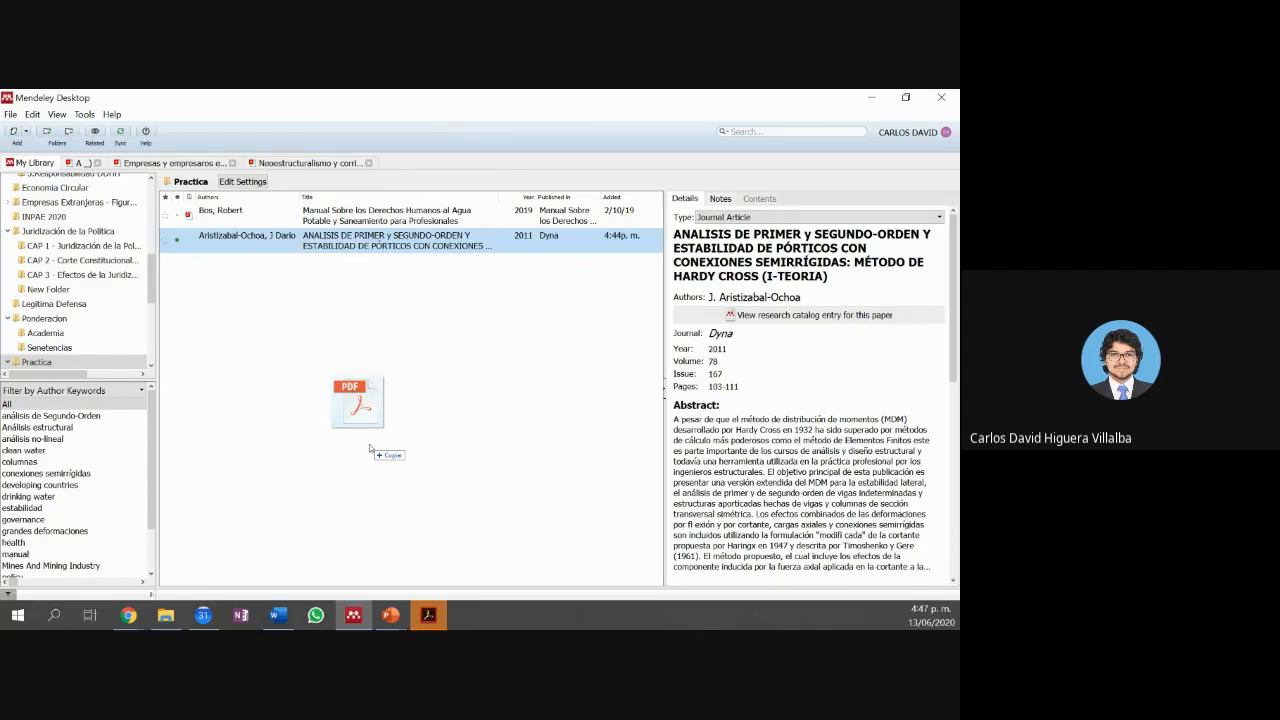
{"action": "left_click_drag", "start_coordinate": [370, 448], "coordinate": [370, 448]}
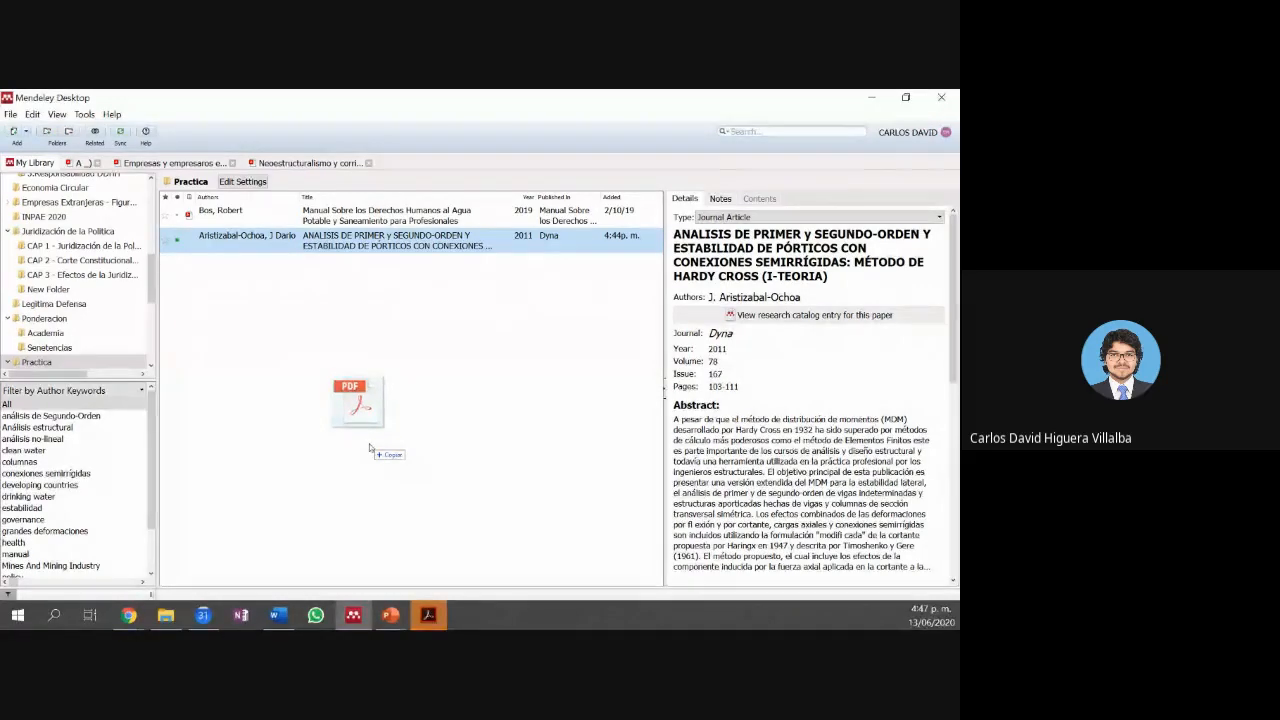
{"action": "left_click_drag", "start_coordinate": [369, 448], "coordinate": [377, 449]}
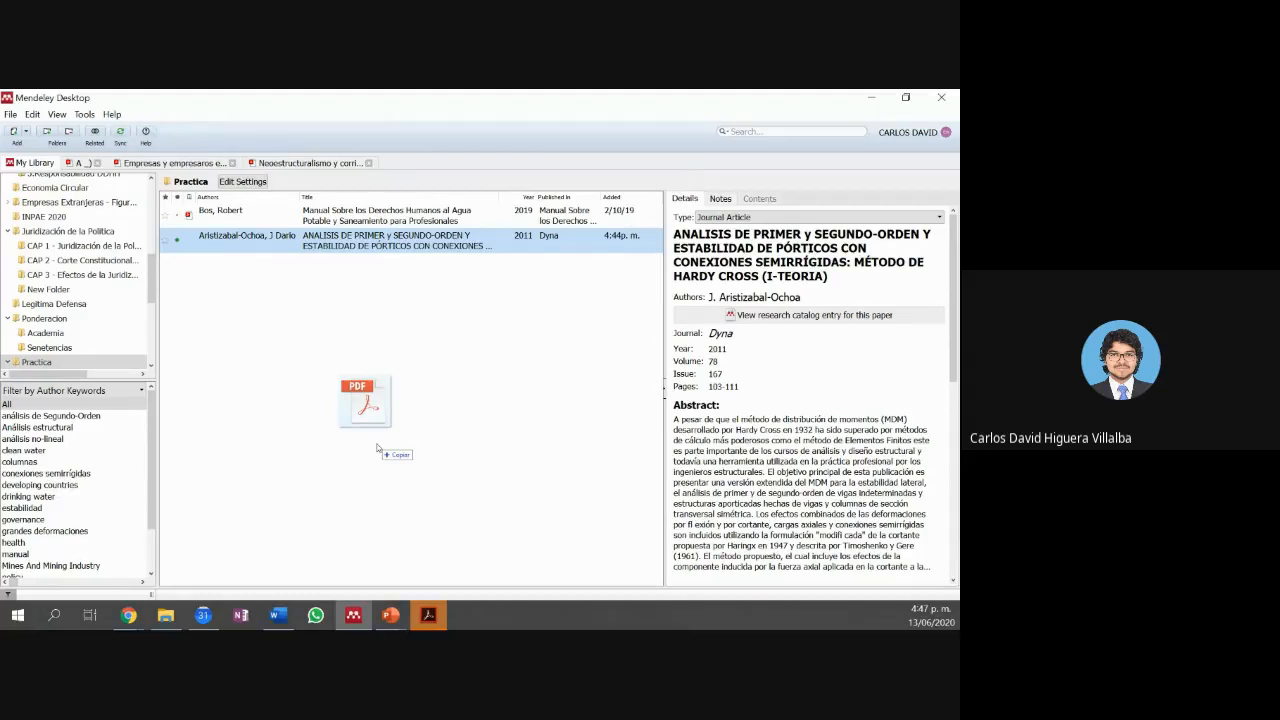
{"action": "left_click_drag", "start_coordinate": [377, 449], "coordinate": [480, 614]}
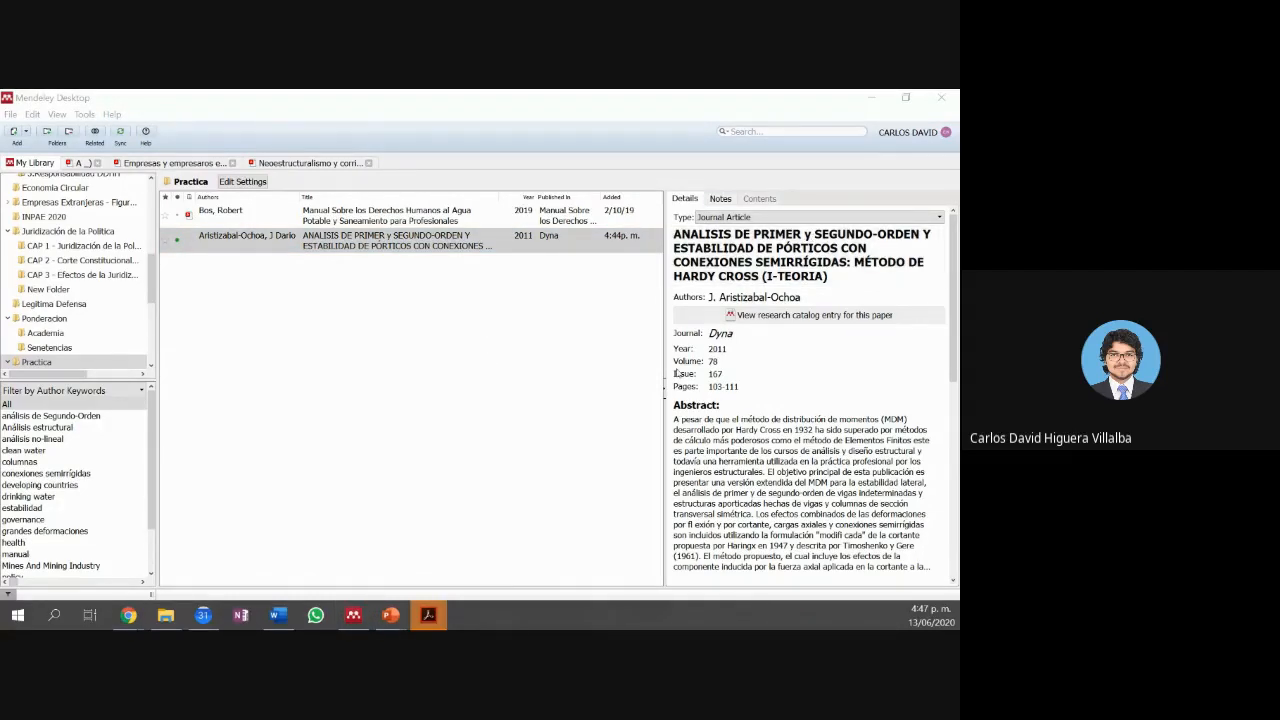
{"action": "right_click", "coordinate": [428, 615]}
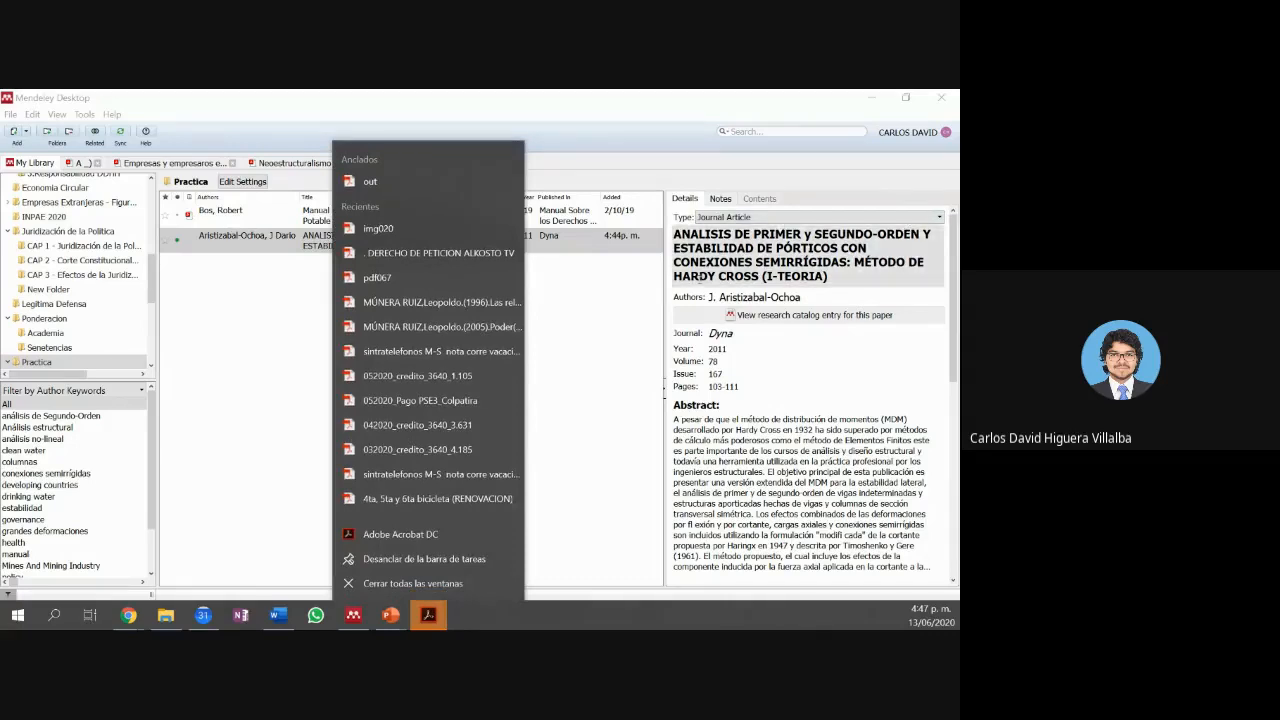
{"action": "left_click", "coordinate": [652, 350]}
{"action": "left_click", "coordinate": [650, 349]}
{"action": "left_click", "coordinate": [428, 615]}
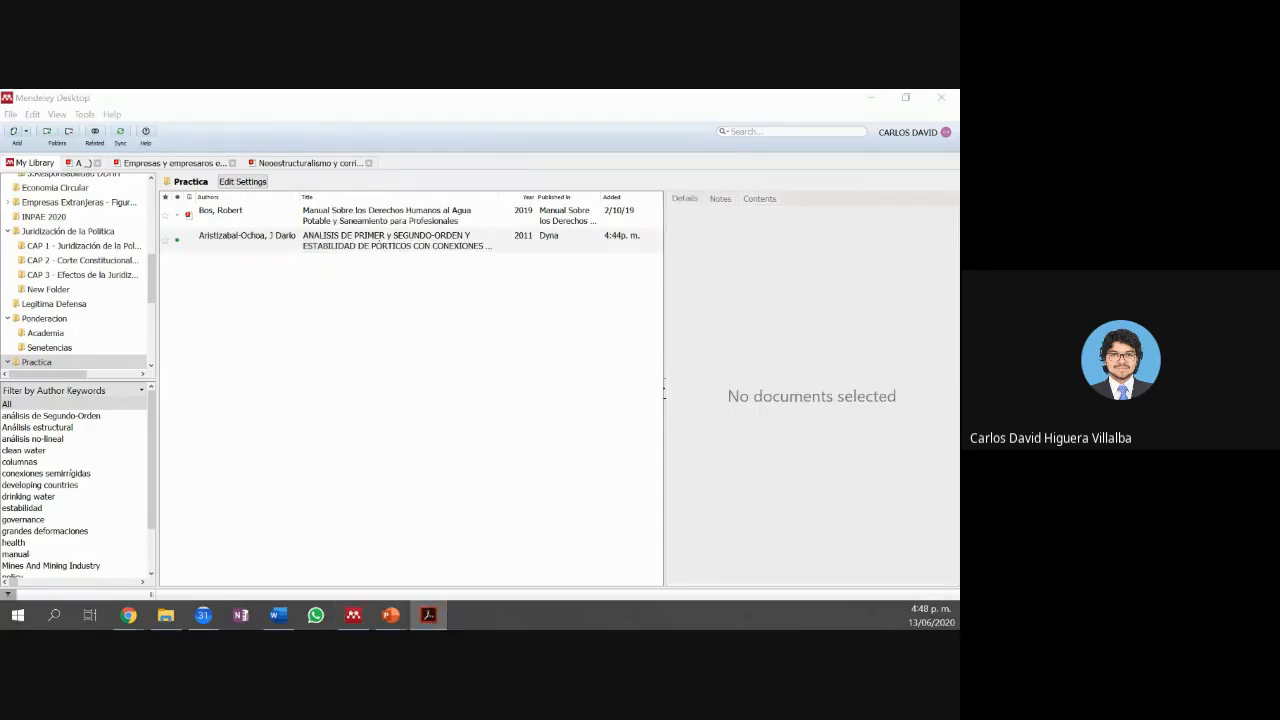
{"action": "left_click", "coordinate": [750, 458]}
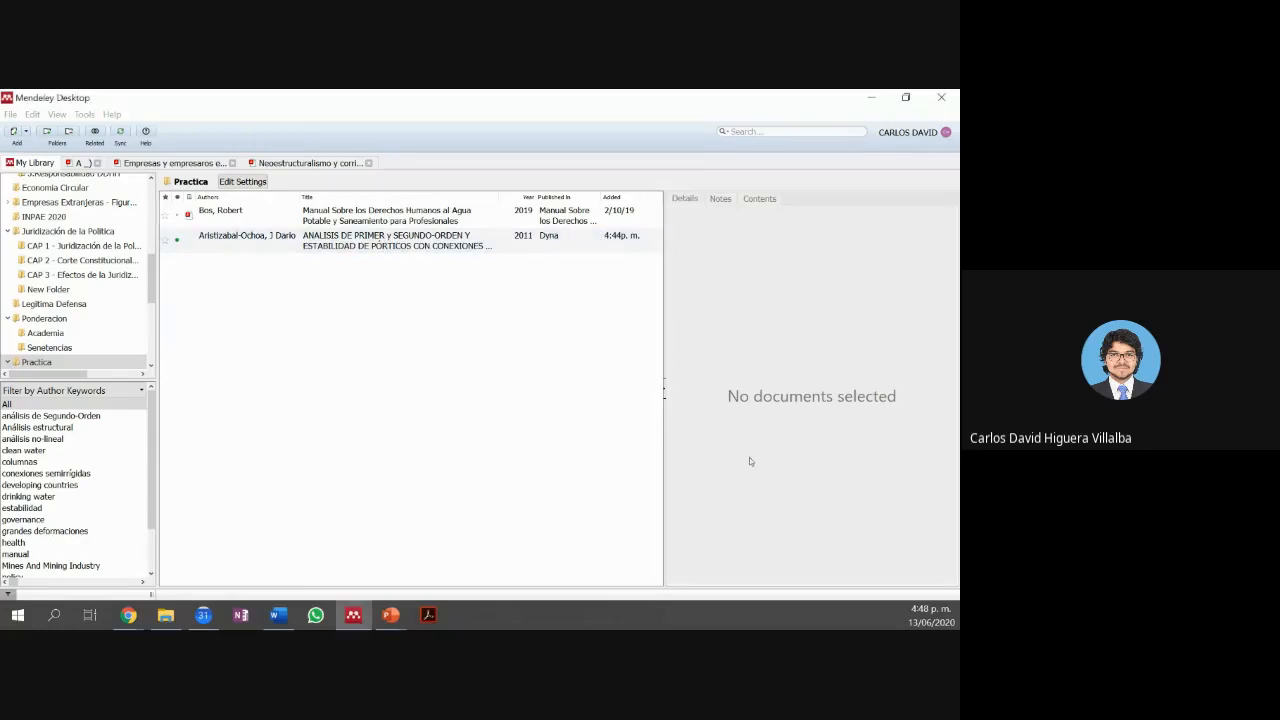
{"action": "left_click", "coordinate": [619, 243]}
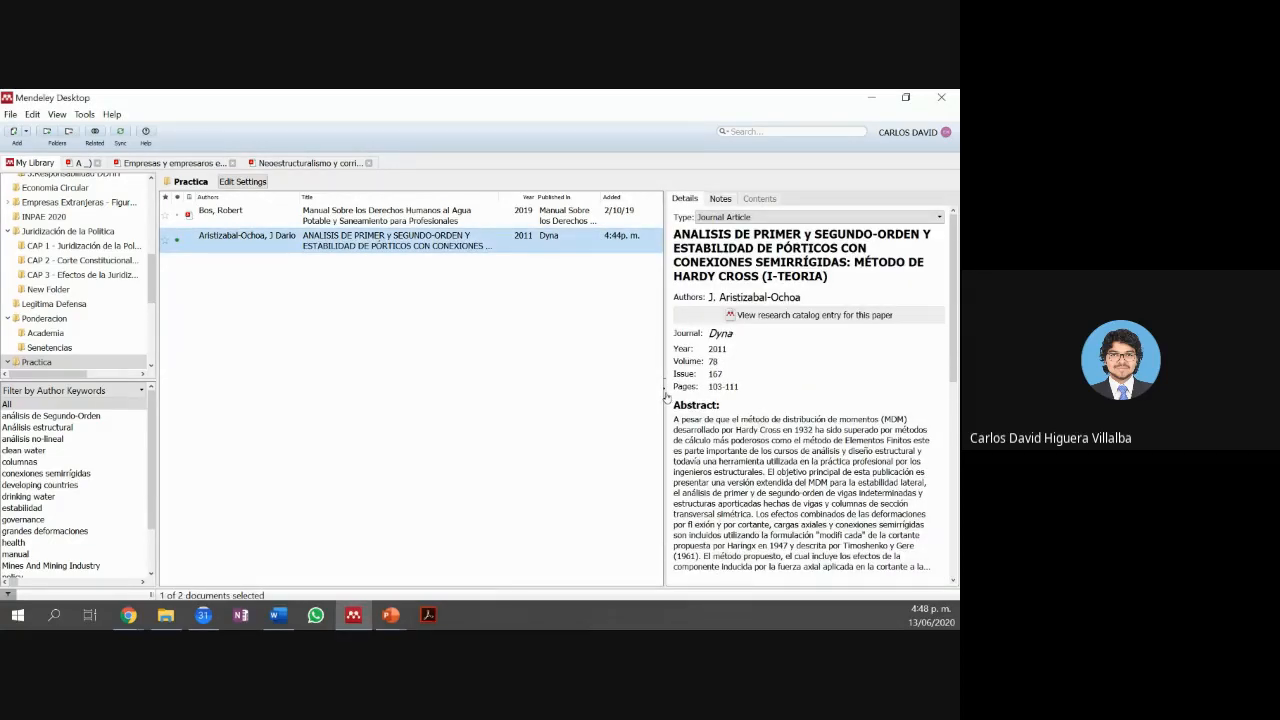
{"action": "left_click_drag", "start_coordinate": [665, 396], "coordinate": [954, 400]}
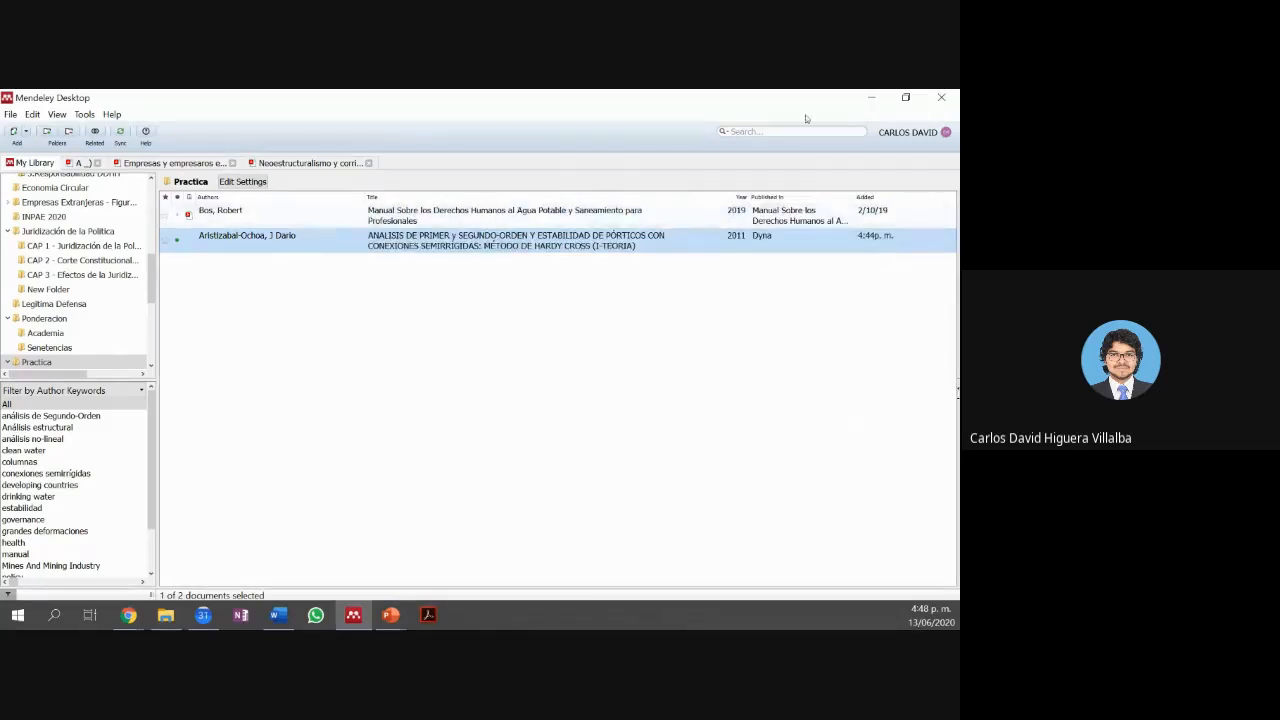
{"action": "double_click", "coordinate": [757, 103]}
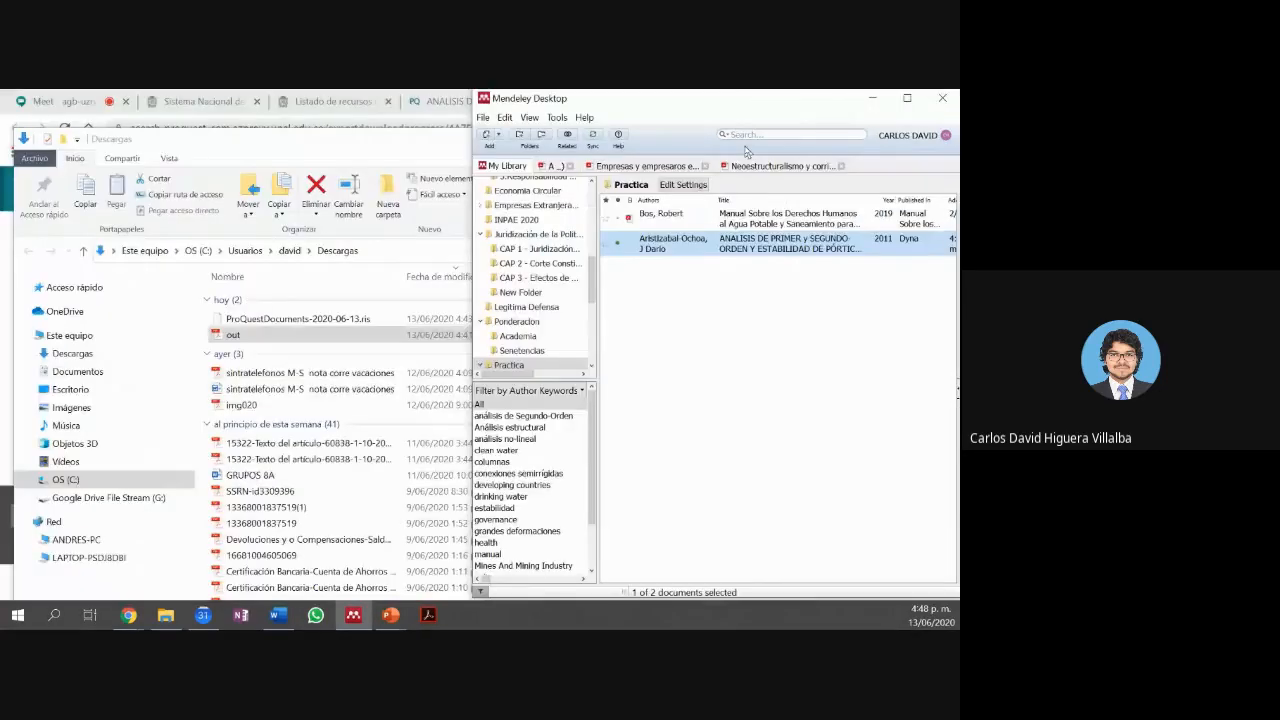
{"action": "double_click", "coordinate": [757, 103]}
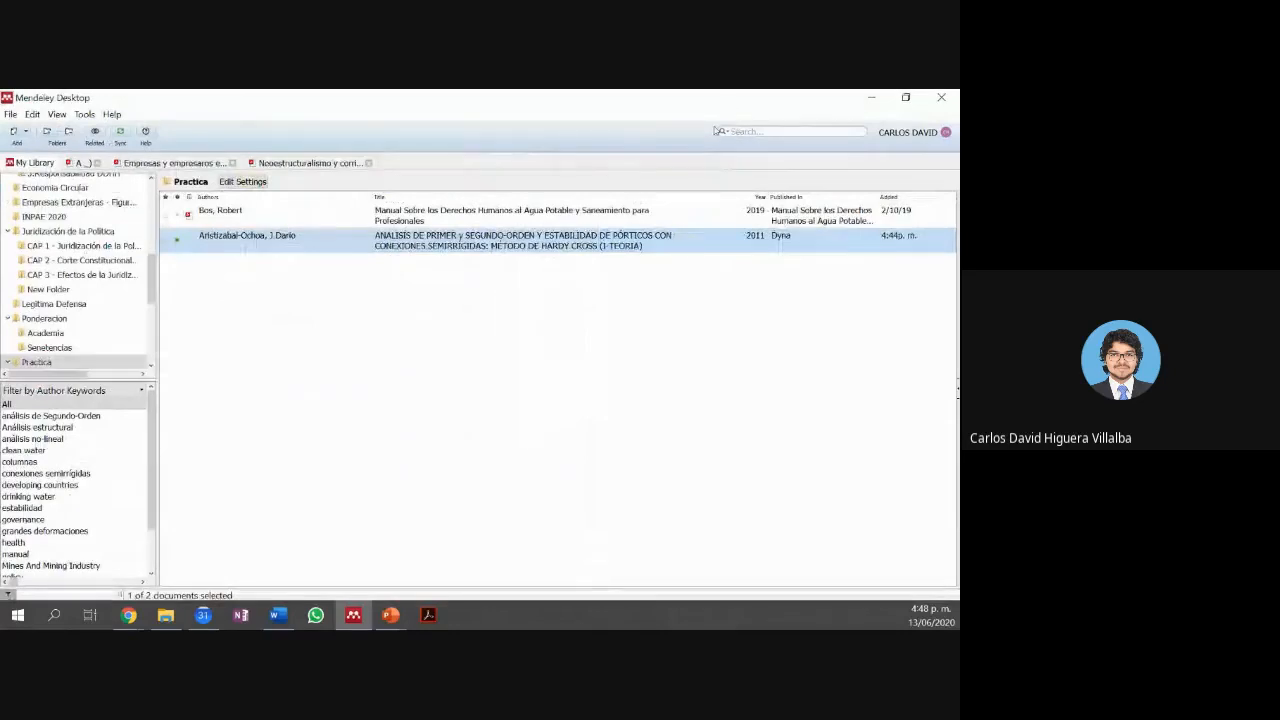
{"action": "left_click_drag", "start_coordinate": [714, 98], "coordinate": [590, 115]}
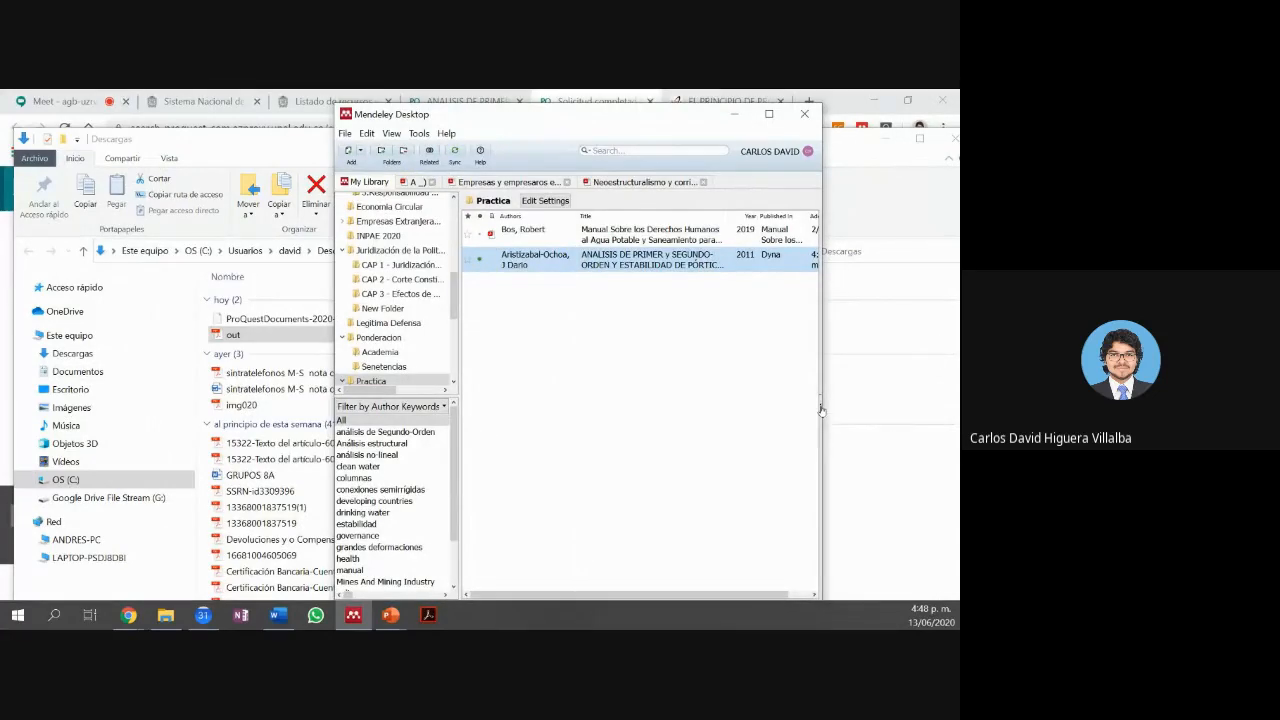
{"action": "left_click", "coordinate": [820, 410]}
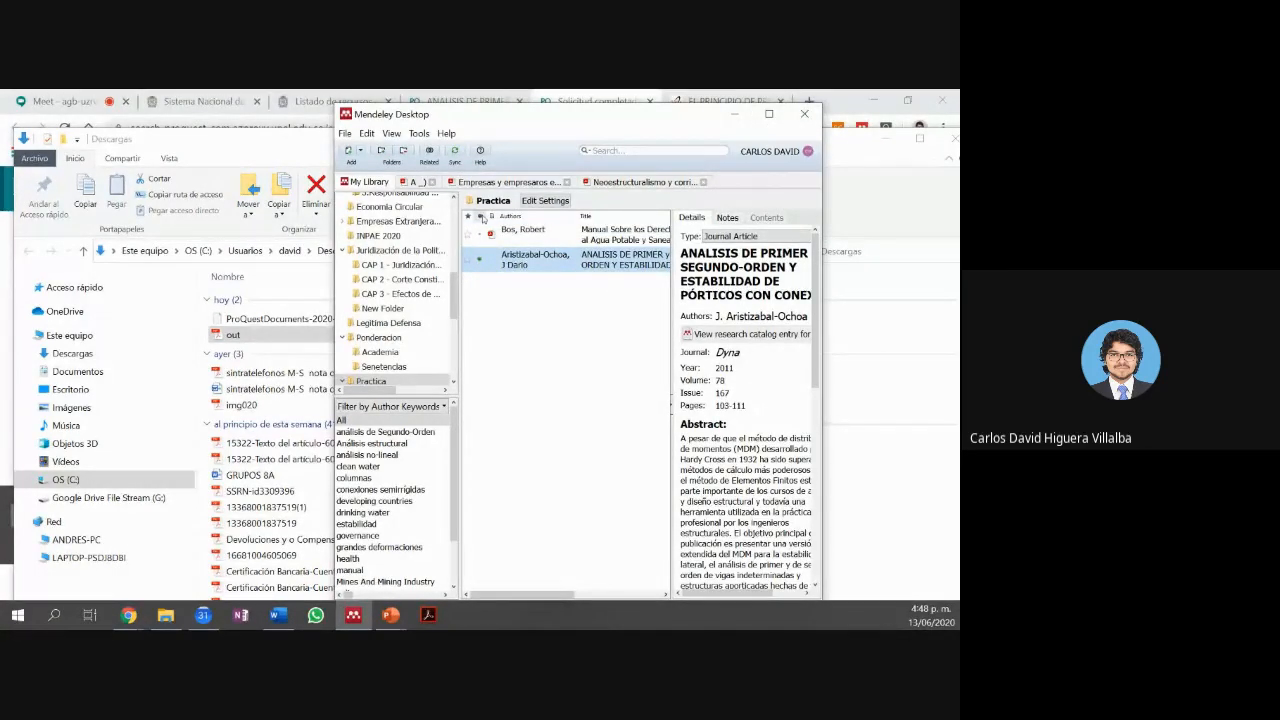
{"action": "left_click", "coordinate": [768, 115]}
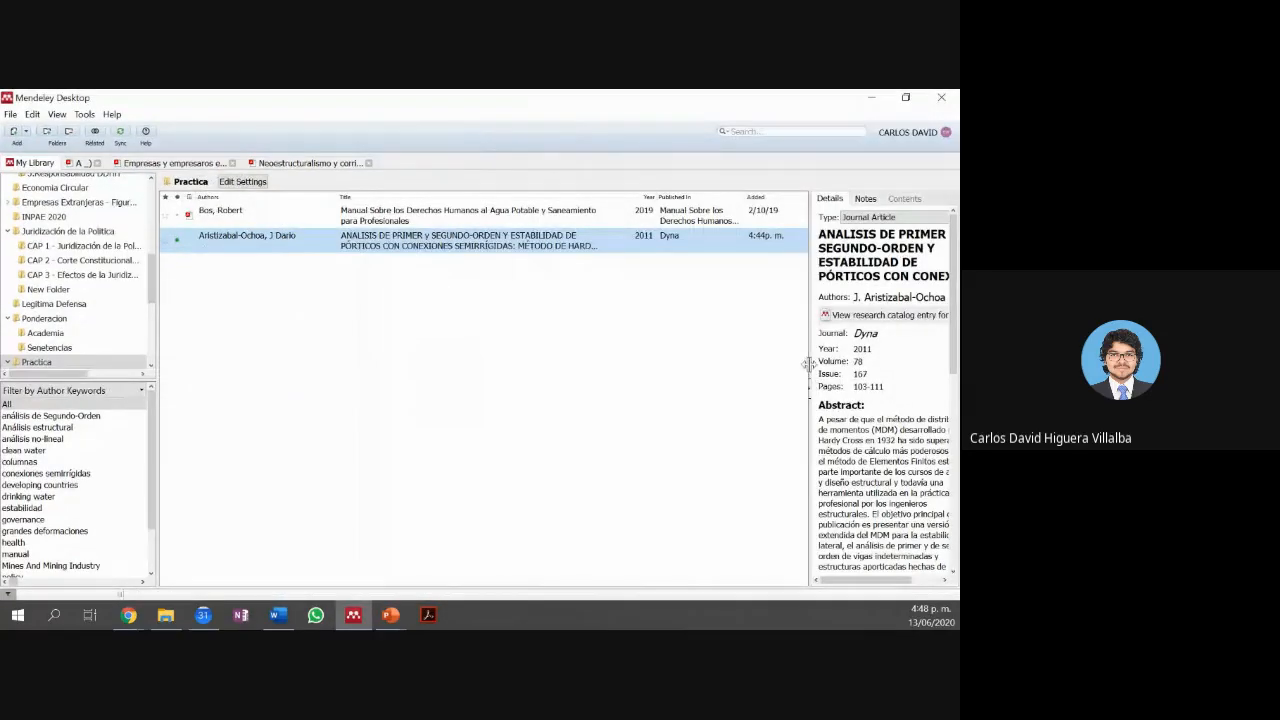
{"action": "left_click_drag", "start_coordinate": [808, 364], "coordinate": [727, 358]}
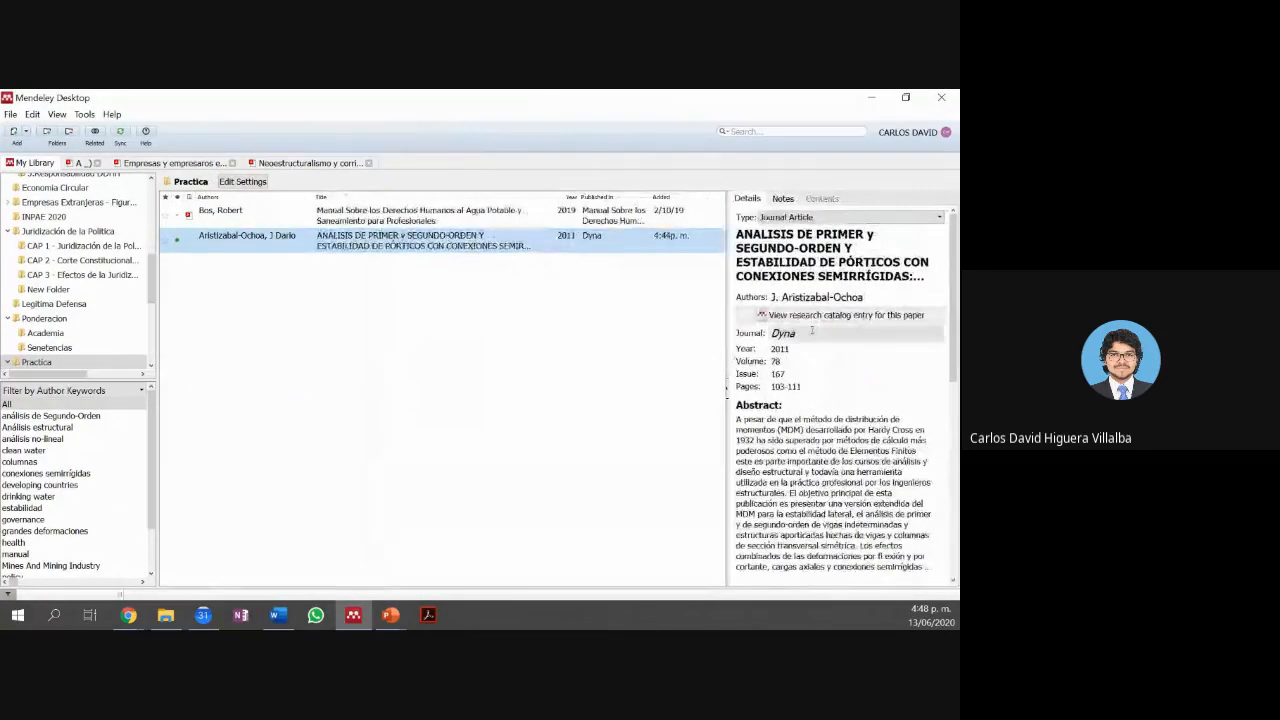
Step: Attach out.pdf from Descargas to the Aristizabal-Ochoa reference, then sync the library
{"action": "scroll", "coordinate": [838, 300], "scroll_direction": "down", "scroll_amount": 3}
{"action": "scroll", "coordinate": [839, 302], "scroll_direction": "down", "scroll_amount": 3}
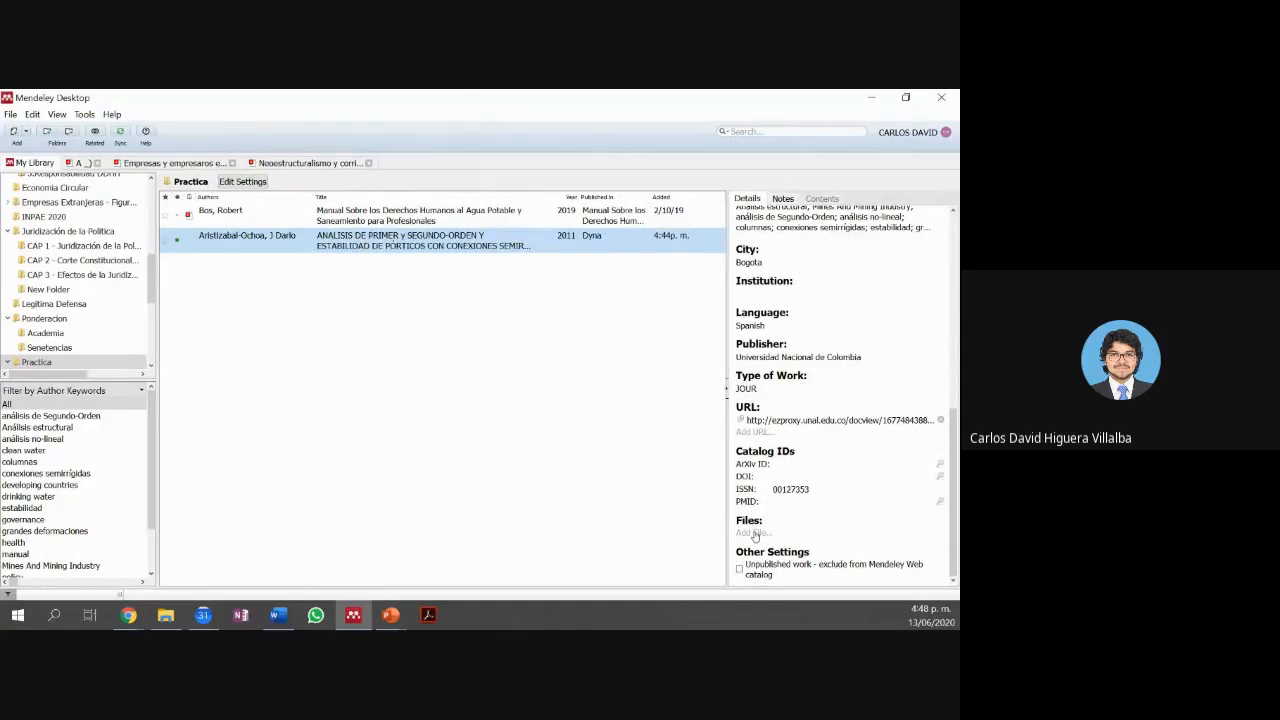
{"action": "left_click", "coordinate": [755, 534]}
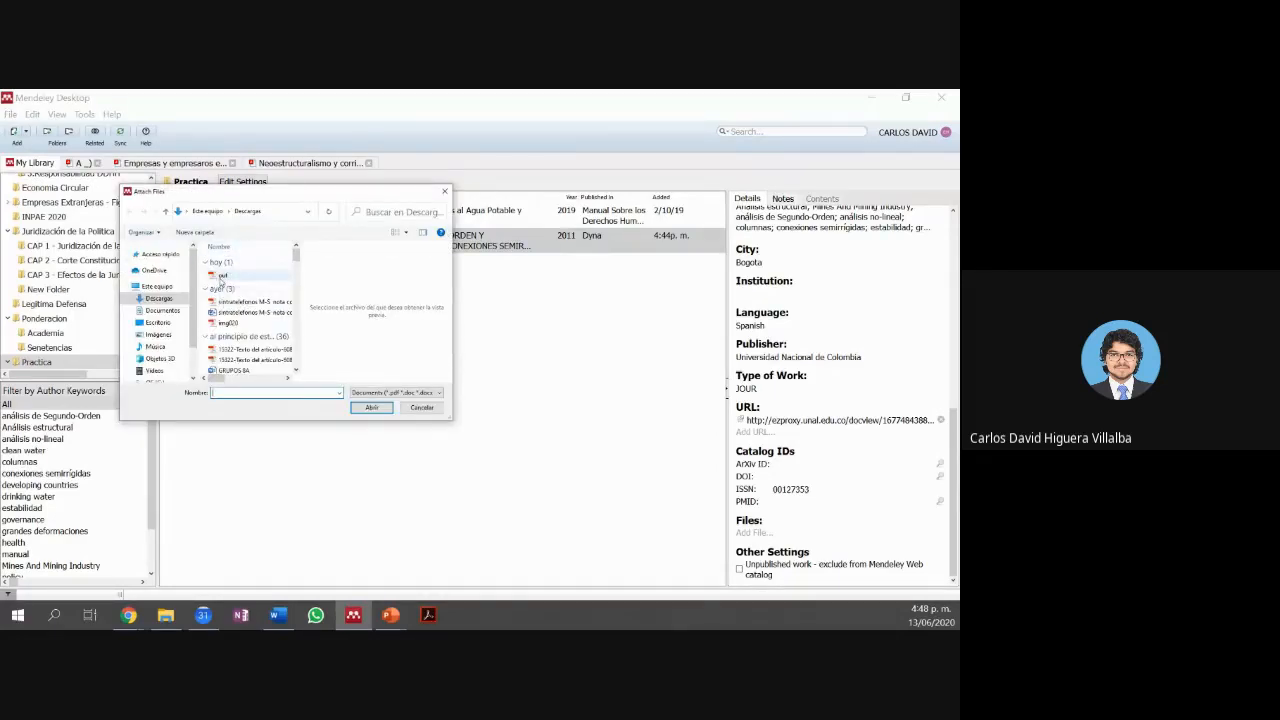
{"action": "double_click", "coordinate": [220, 278]}
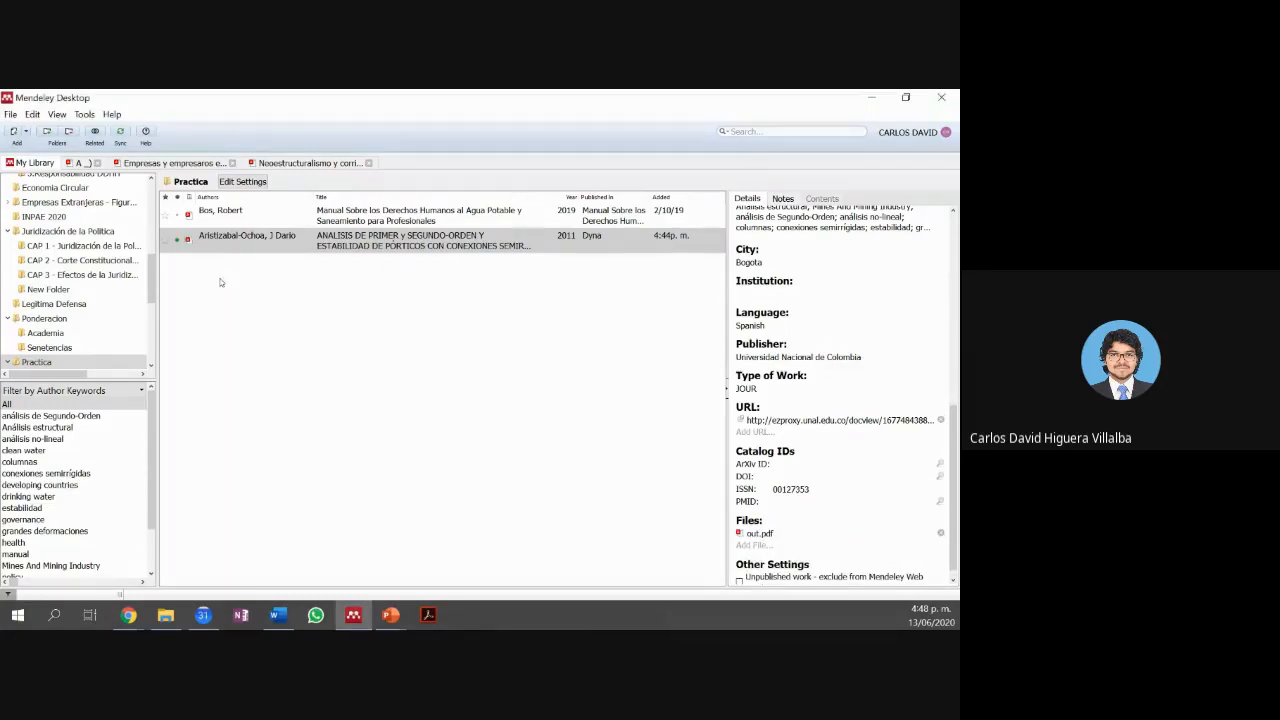
{"action": "left_click", "coordinate": [211, 244]}
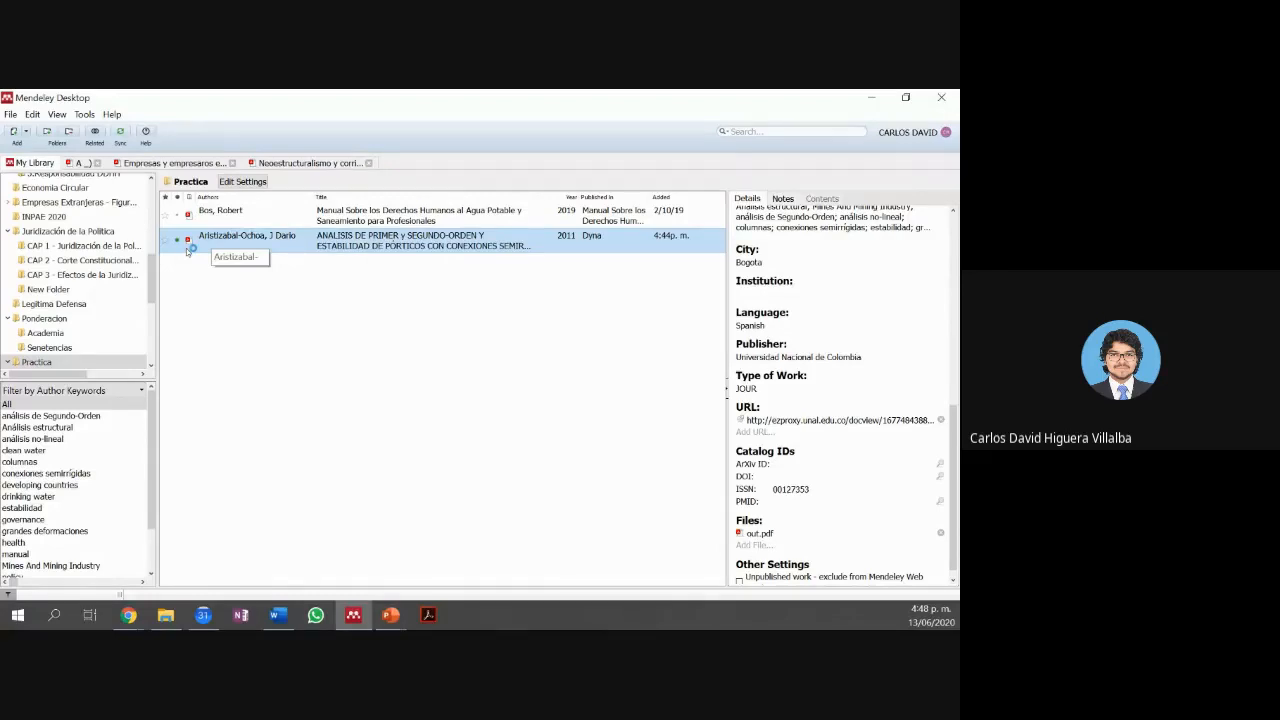
{"action": "left_click", "coordinate": [121, 136]}
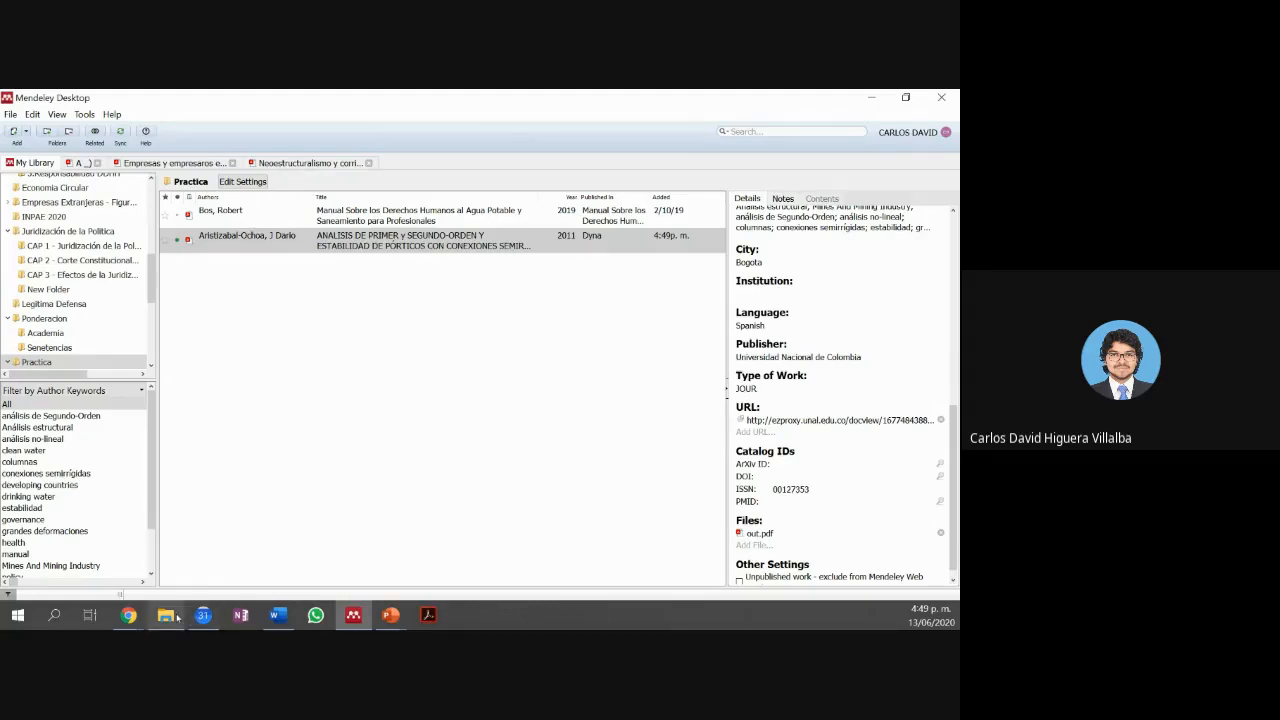
Step: Delete out.pdf and ProQuestDocuments-2020-06-13.ris from Descargas, then minimize File Explorer
{"action": "mouse_move", "coordinate": [176, 616]}
{"action": "left_click", "coordinate": [198, 567]}
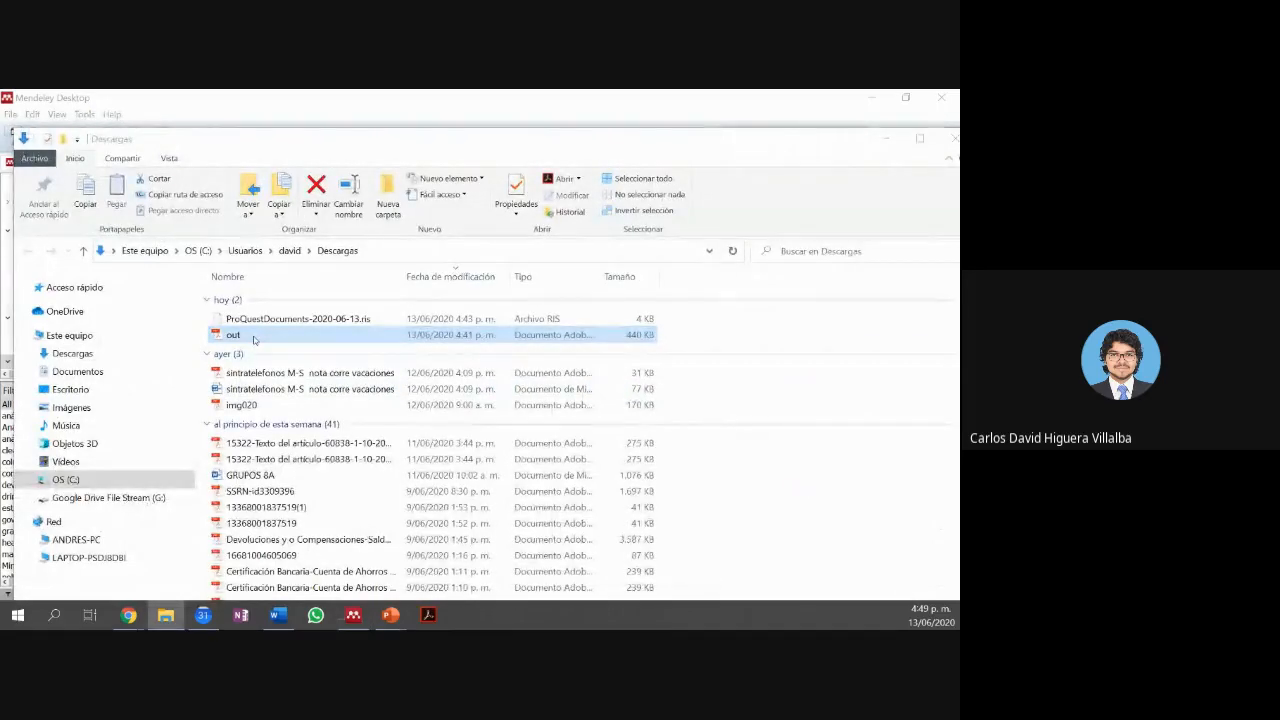
{"action": "key", "text": "Delete"}
{"action": "left_click", "coordinate": [261, 318]}
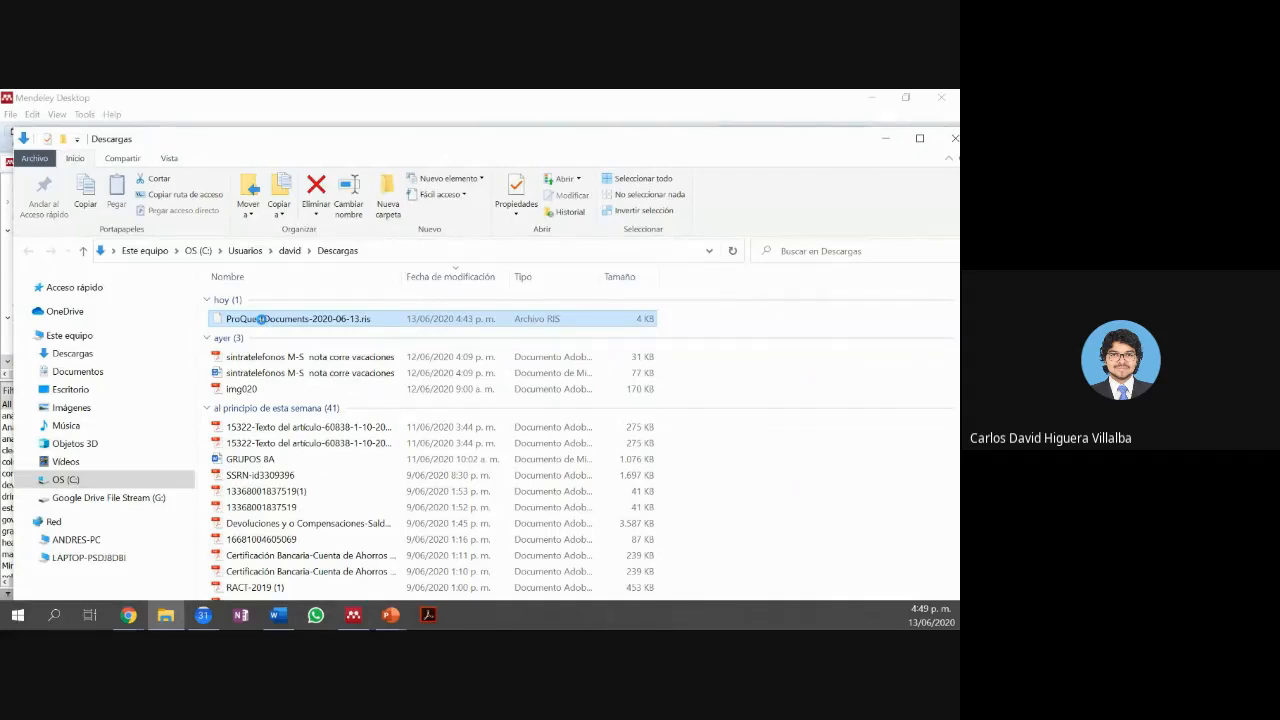
{"action": "right_click", "coordinate": [261, 318]}
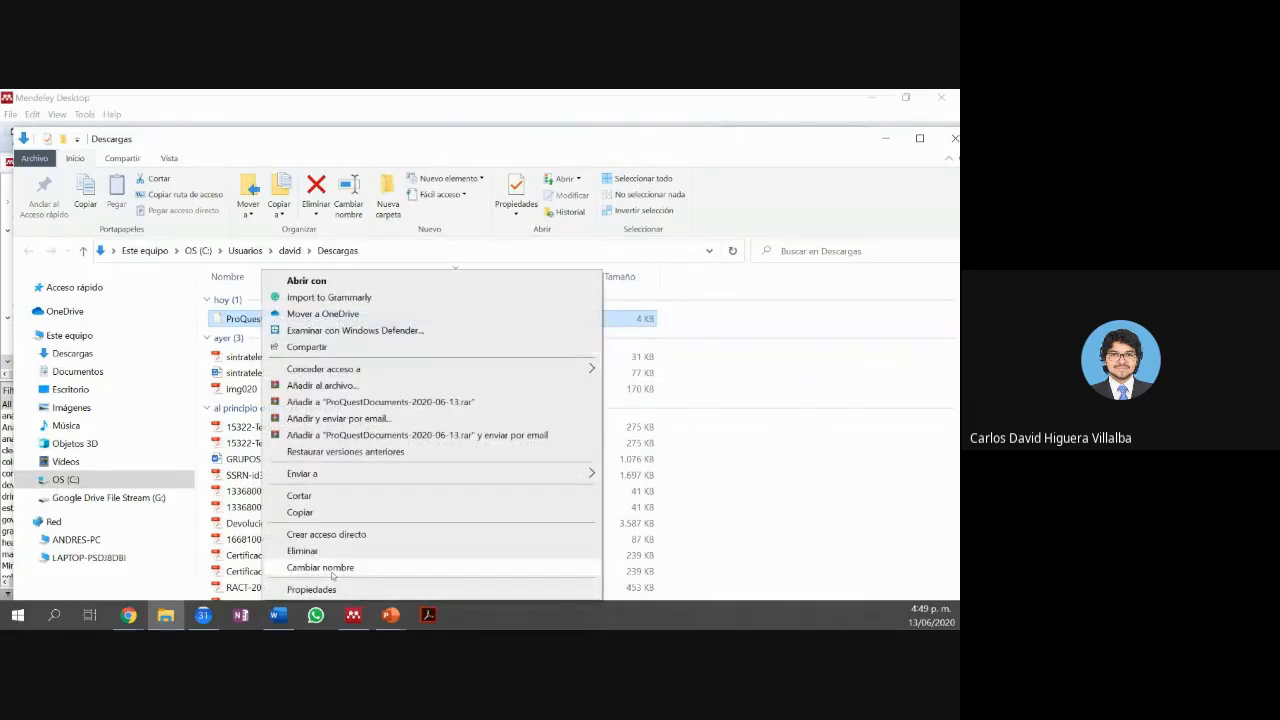
{"action": "left_click", "coordinate": [328, 553]}
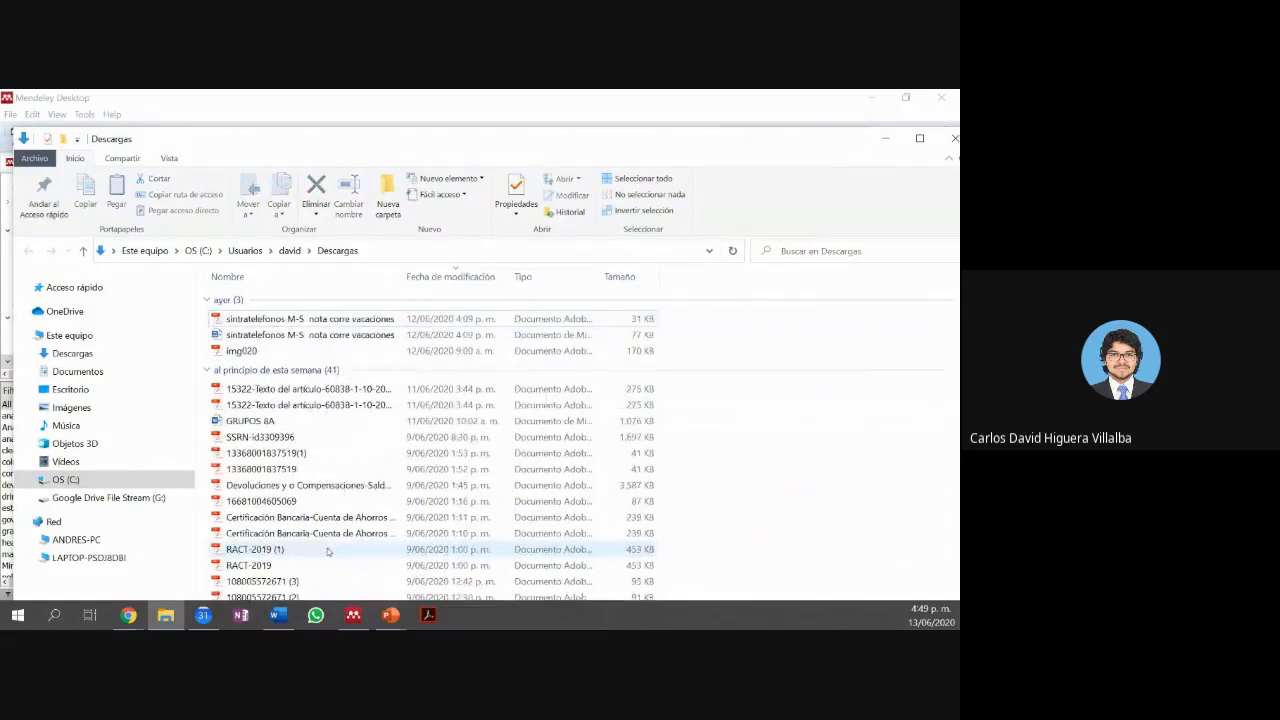
{"action": "left_click", "coordinate": [879, 138]}
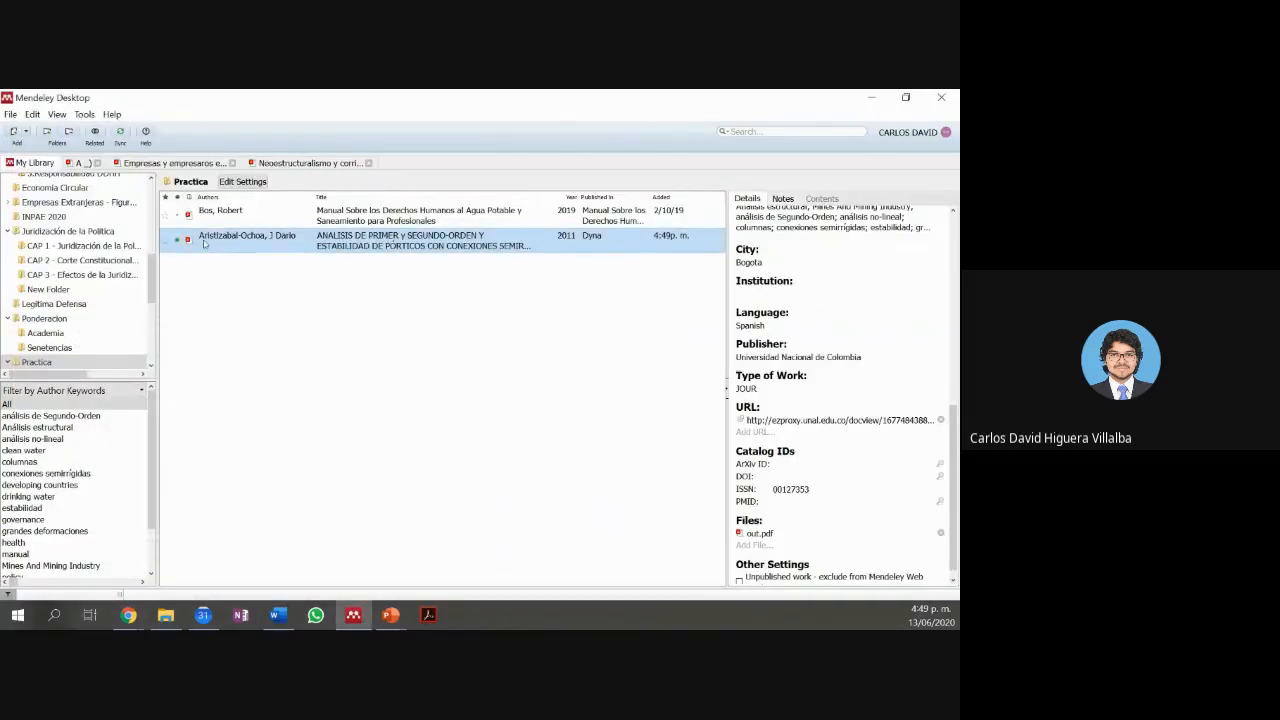
Step: Open the Aristizabal-Ochoa PDF, go back to My Library, and right-click its reference row
{"action": "double_click", "coordinate": [203, 243]}
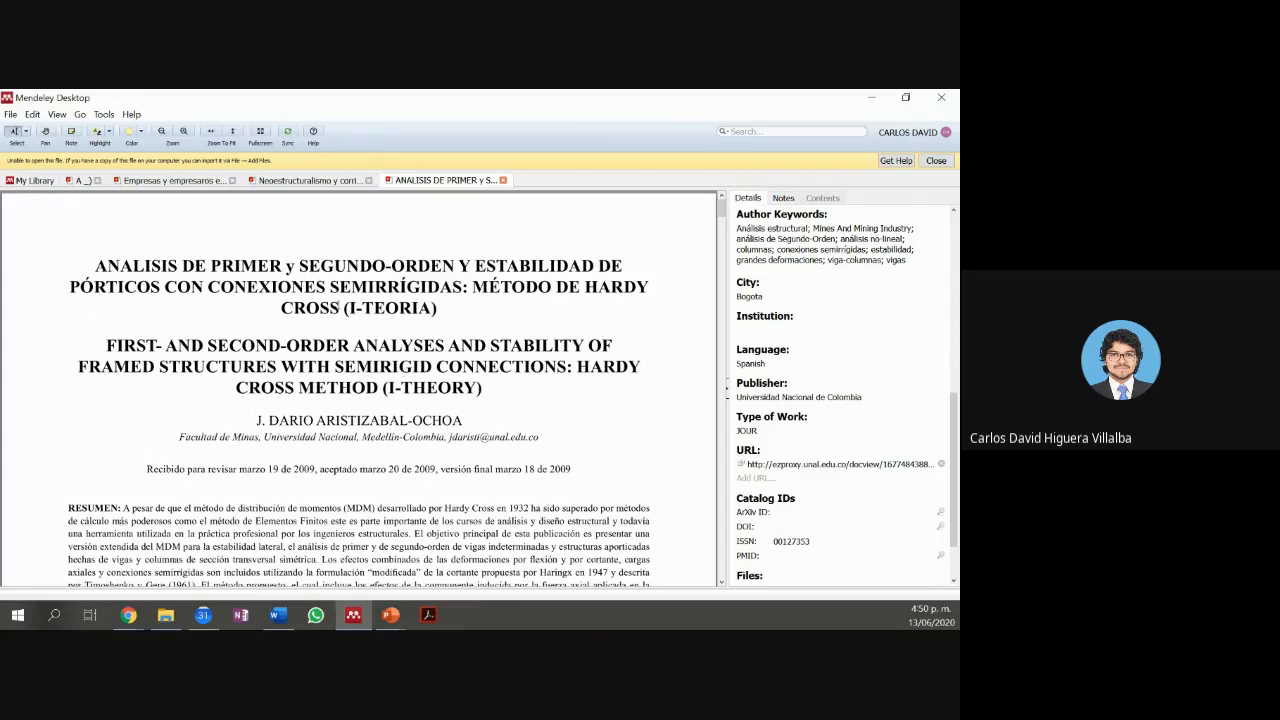
{"action": "left_click", "coordinate": [34, 181]}
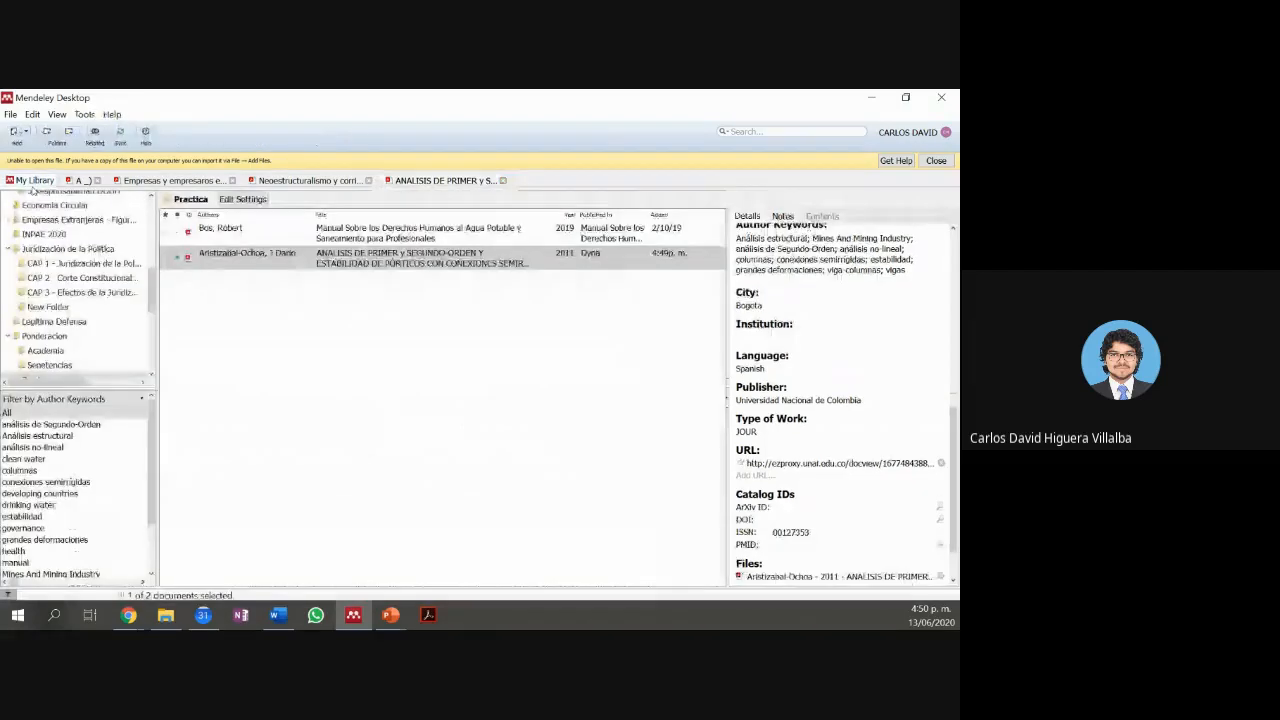
{"action": "right_click", "coordinate": [207, 258]}
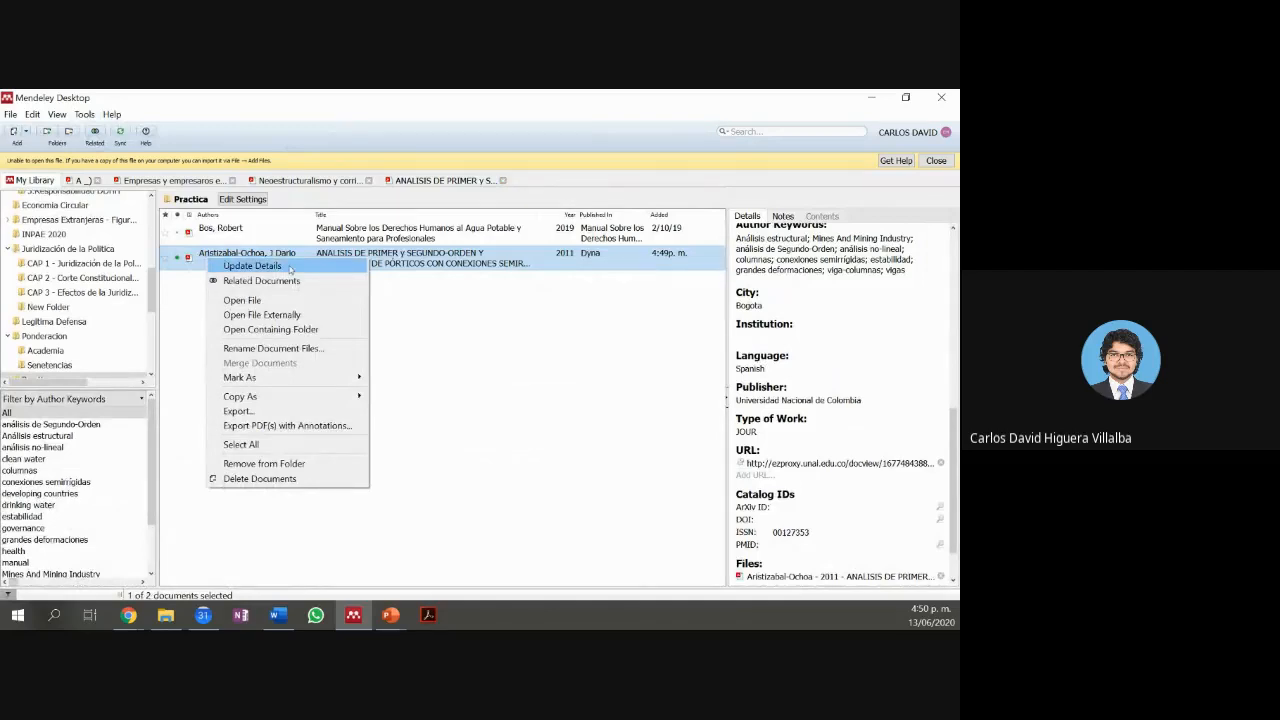
Step: In the PDF's containing folder, delete the duplicate Aristizabal-Ochoa 2011 PDF, cancelling the in-use warning
{"action": "left_click", "coordinate": [316, 330]}
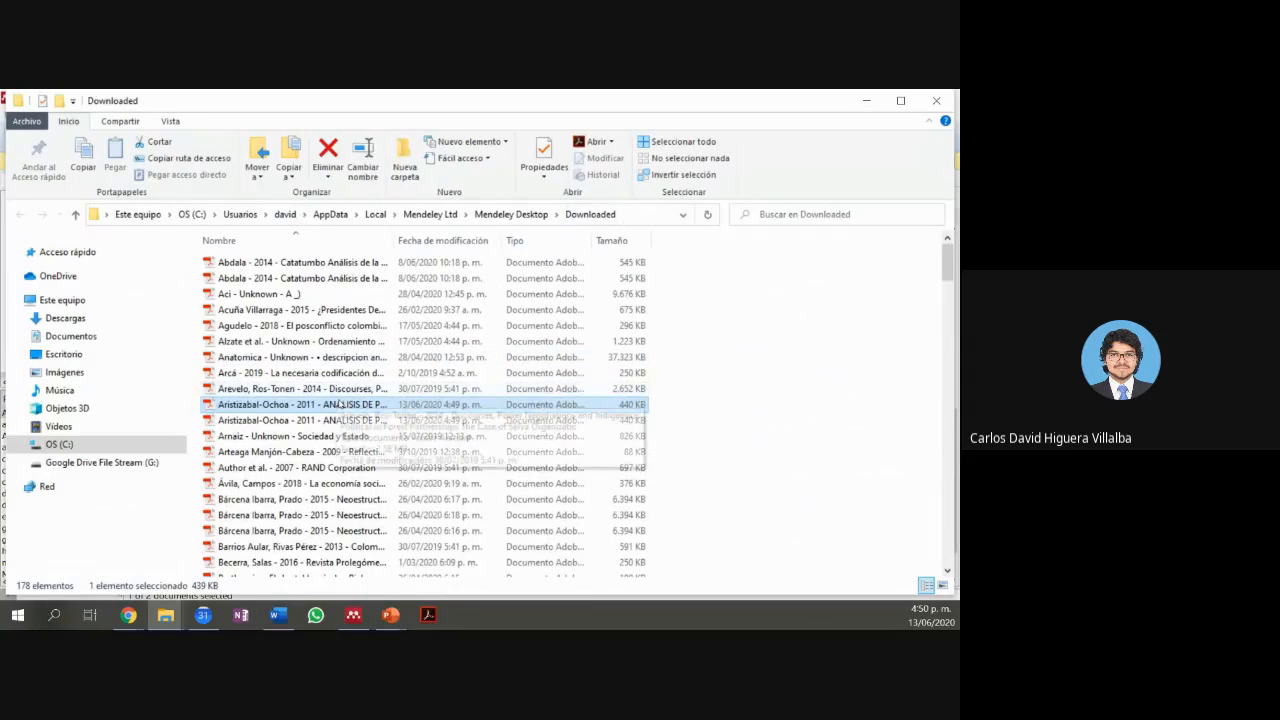
{"action": "scroll", "coordinate": [340, 404], "scroll_direction": "down", "scroll_amount": 3}
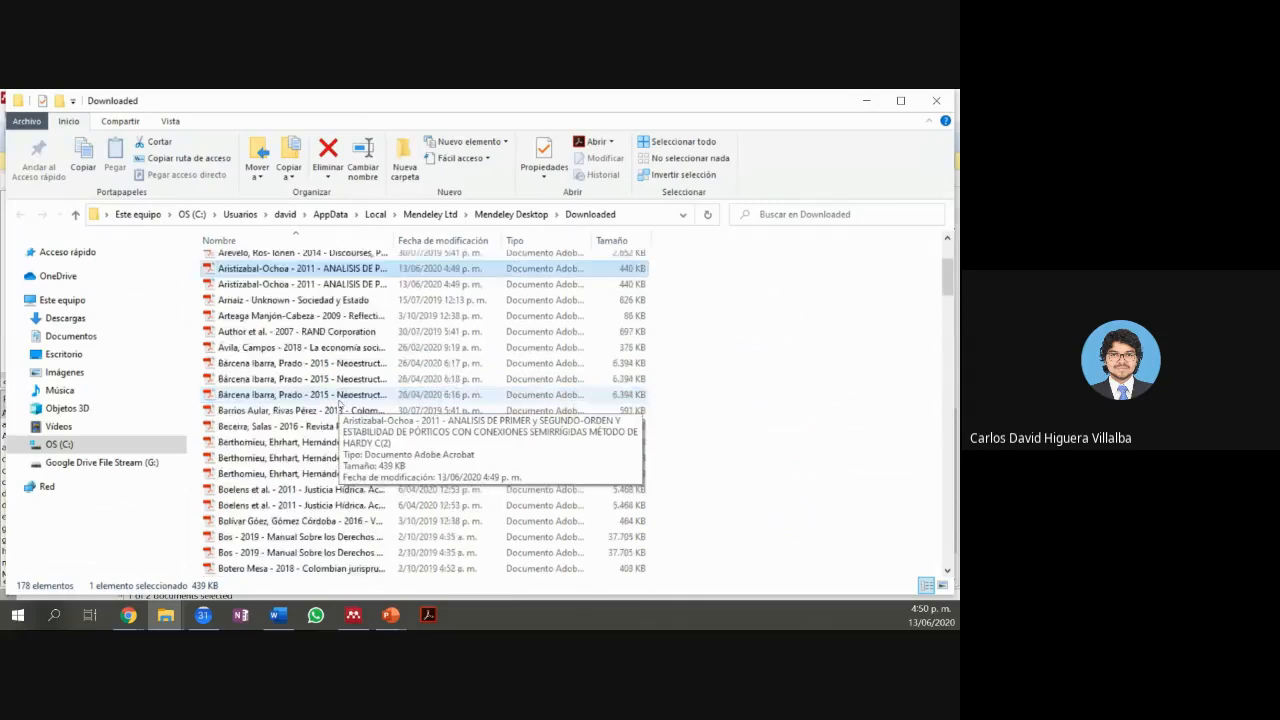
{"action": "scroll", "coordinate": [340, 404], "scroll_direction": "up", "scroll_amount": 3}
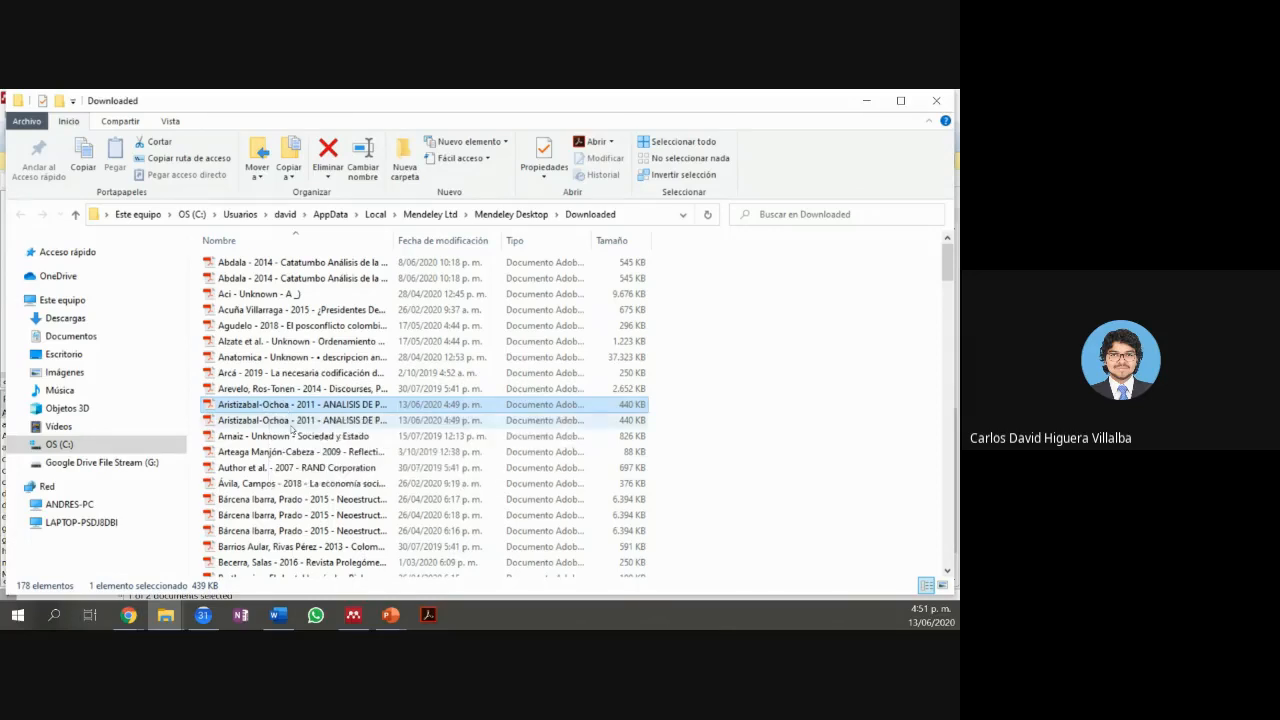
{"action": "key", "text": "alt+Tab"}
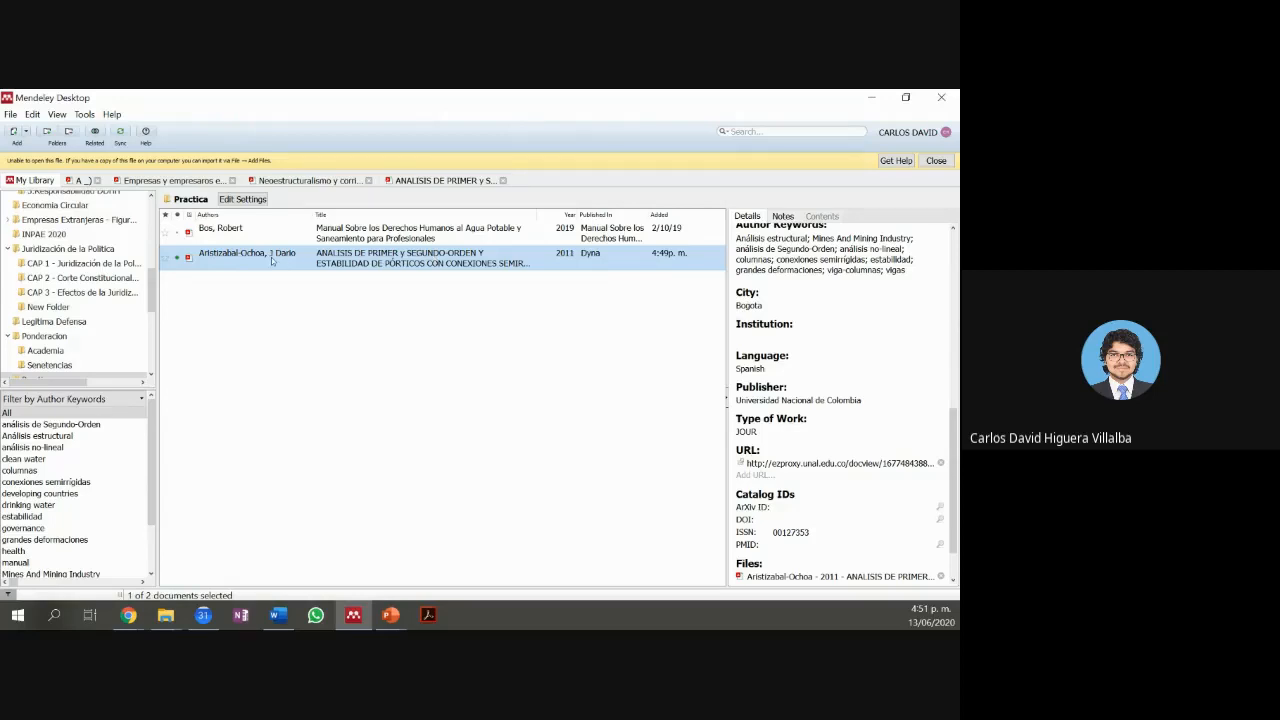
{"action": "key", "text": "alt+Tab"}
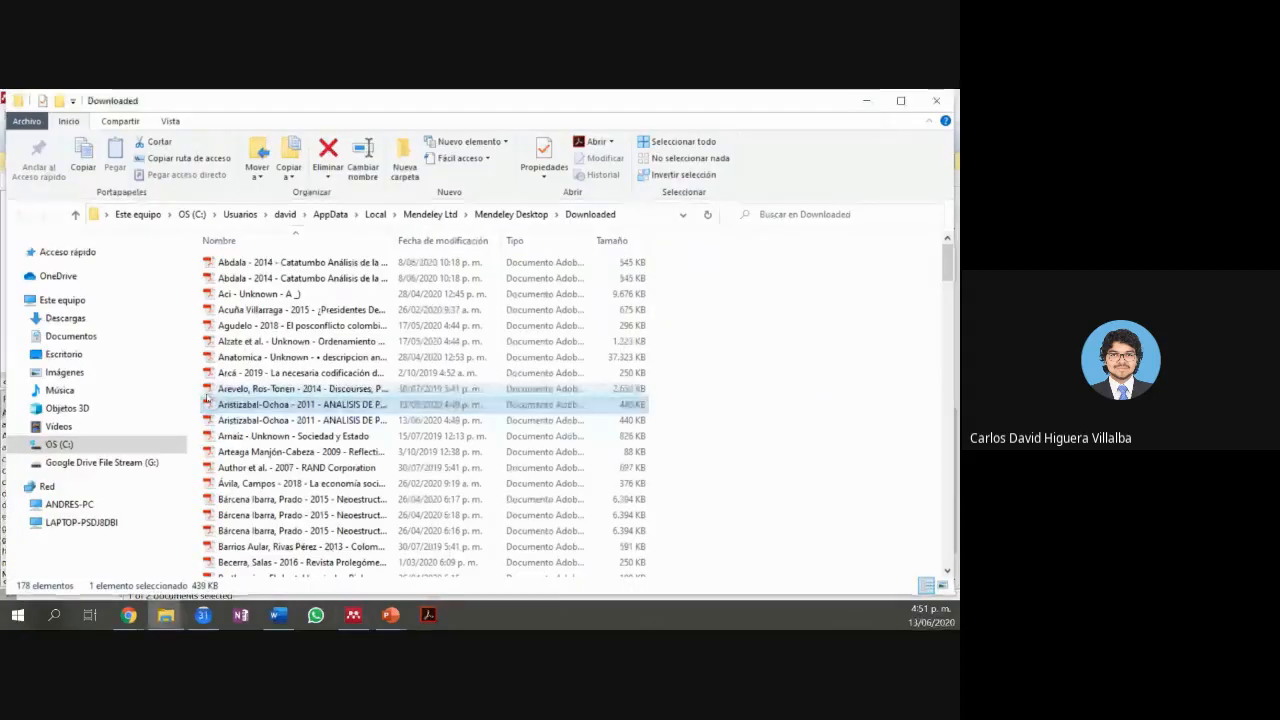
{"action": "left_click_drag", "start_coordinate": [193, 400], "coordinate": [230, 421]}
{"action": "key", "text": "Delete"}
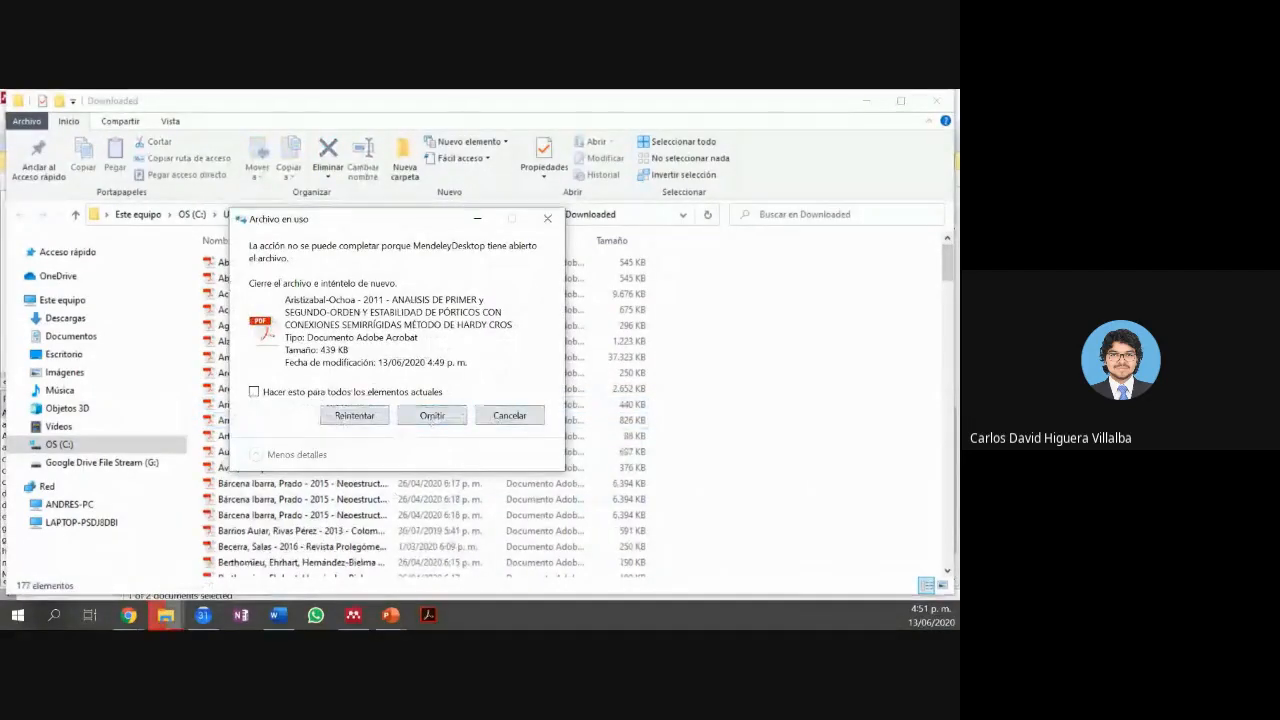
{"action": "left_click", "coordinate": [492, 418]}
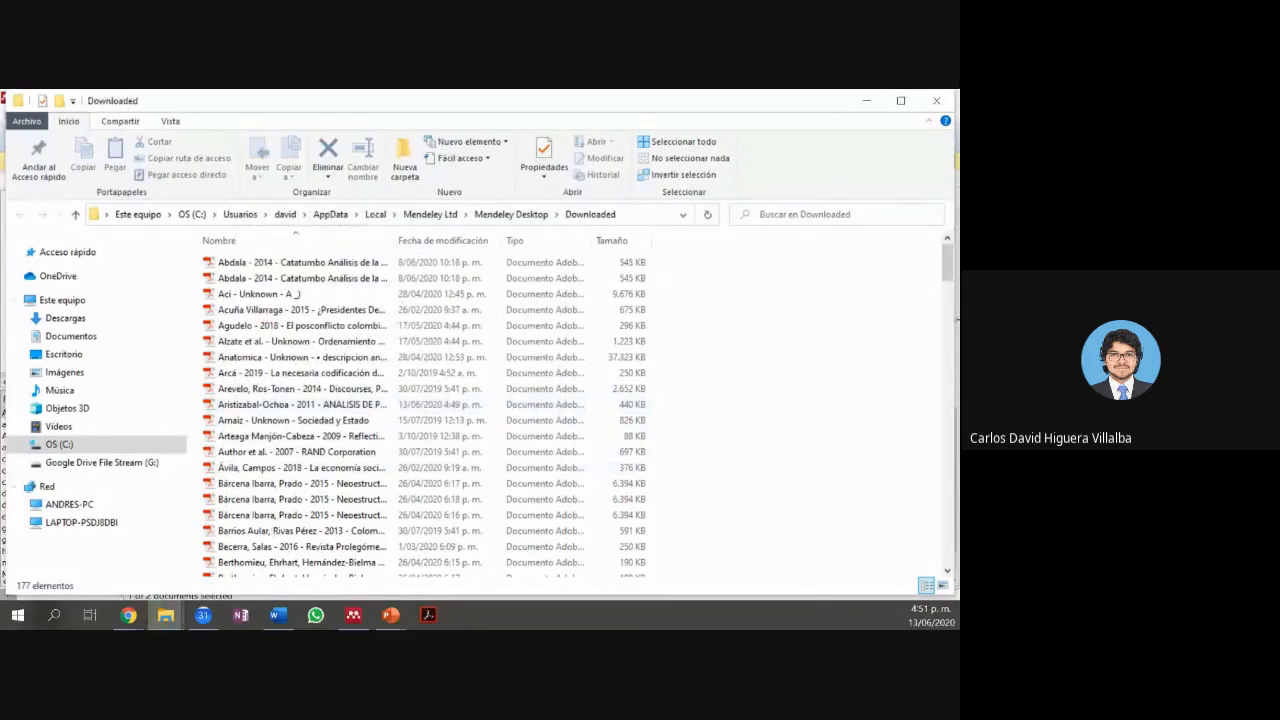
{"action": "left_click", "coordinate": [943, 97]}
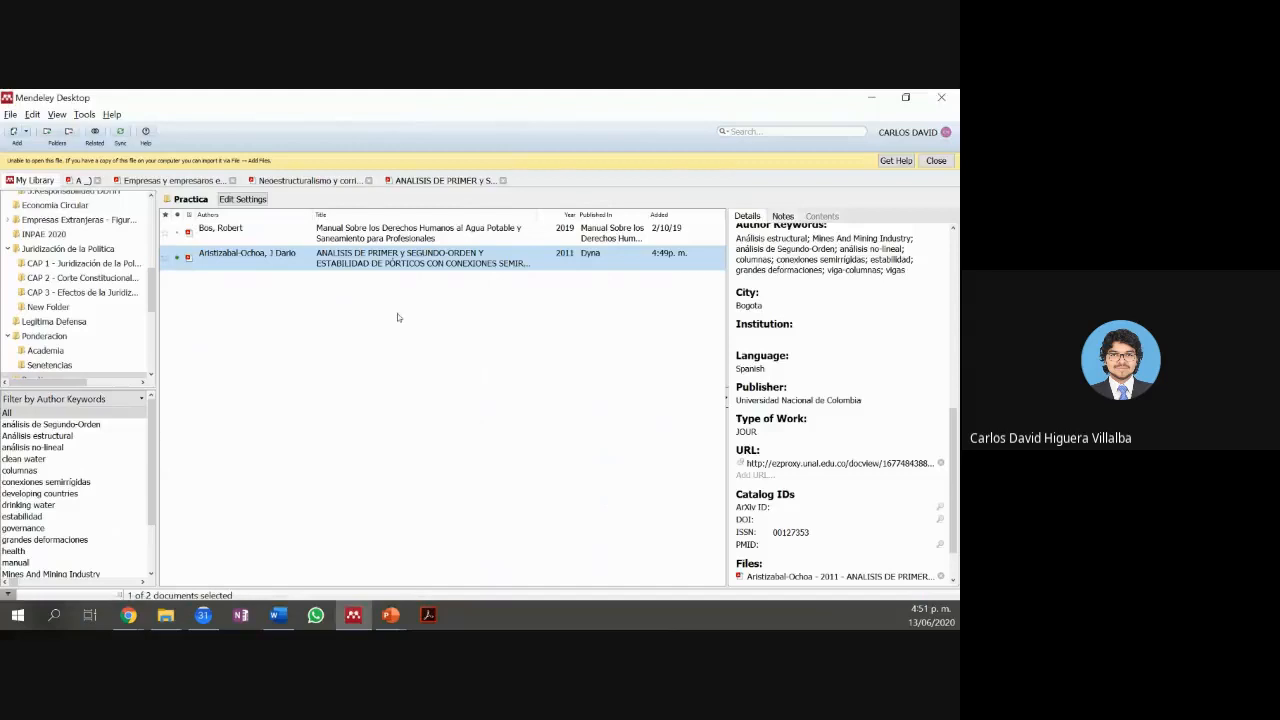
Step: Close the unopenable-file notice, view the ANALISIS DE PRIMER PDF tab, then switch to Chrome
{"action": "left_click", "coordinate": [938, 163]}
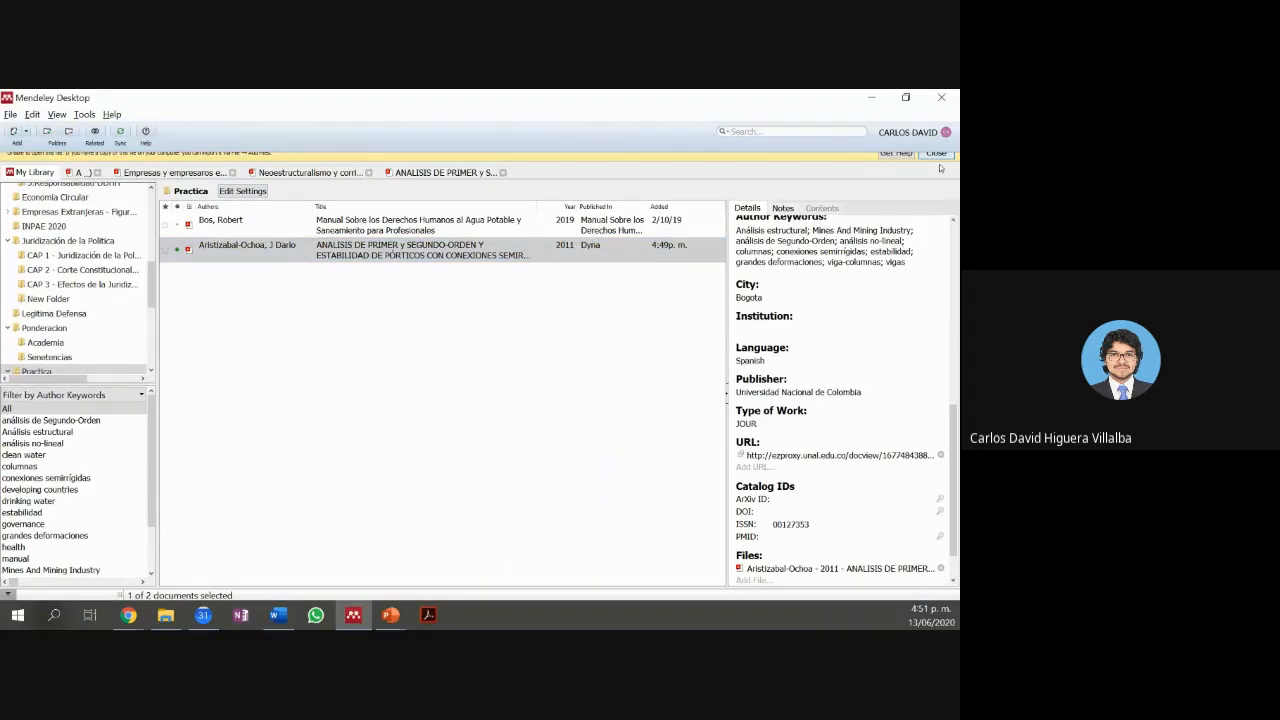
{"action": "left_click", "coordinate": [422, 170]}
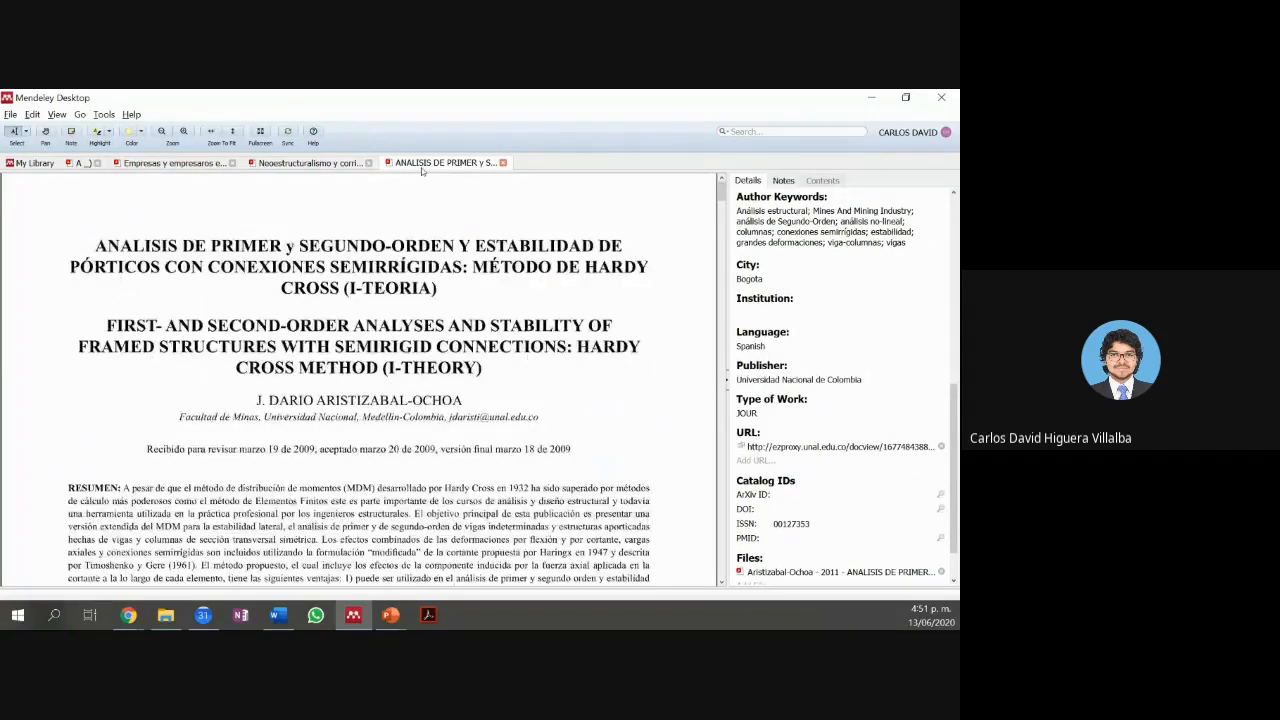
{"action": "scroll", "coordinate": [845, 380], "scroll_direction": "up", "scroll_amount": 12}
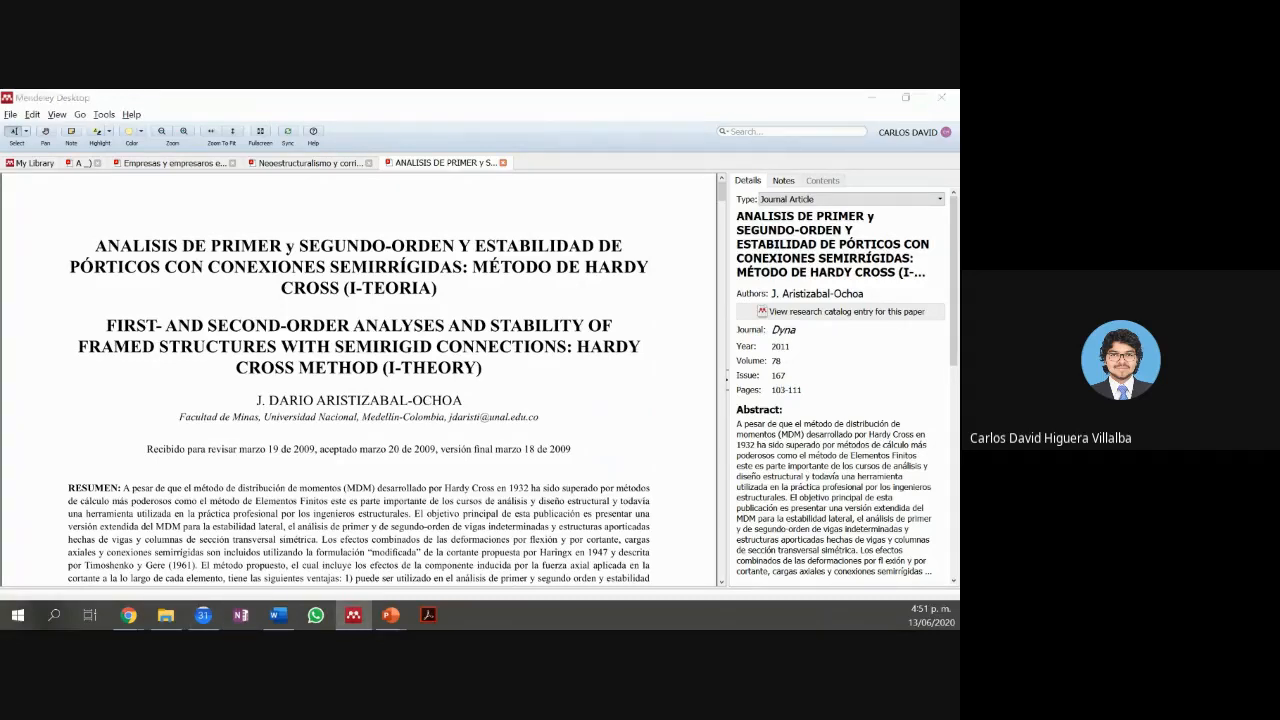
{"action": "left_click", "coordinate": [128, 615]}
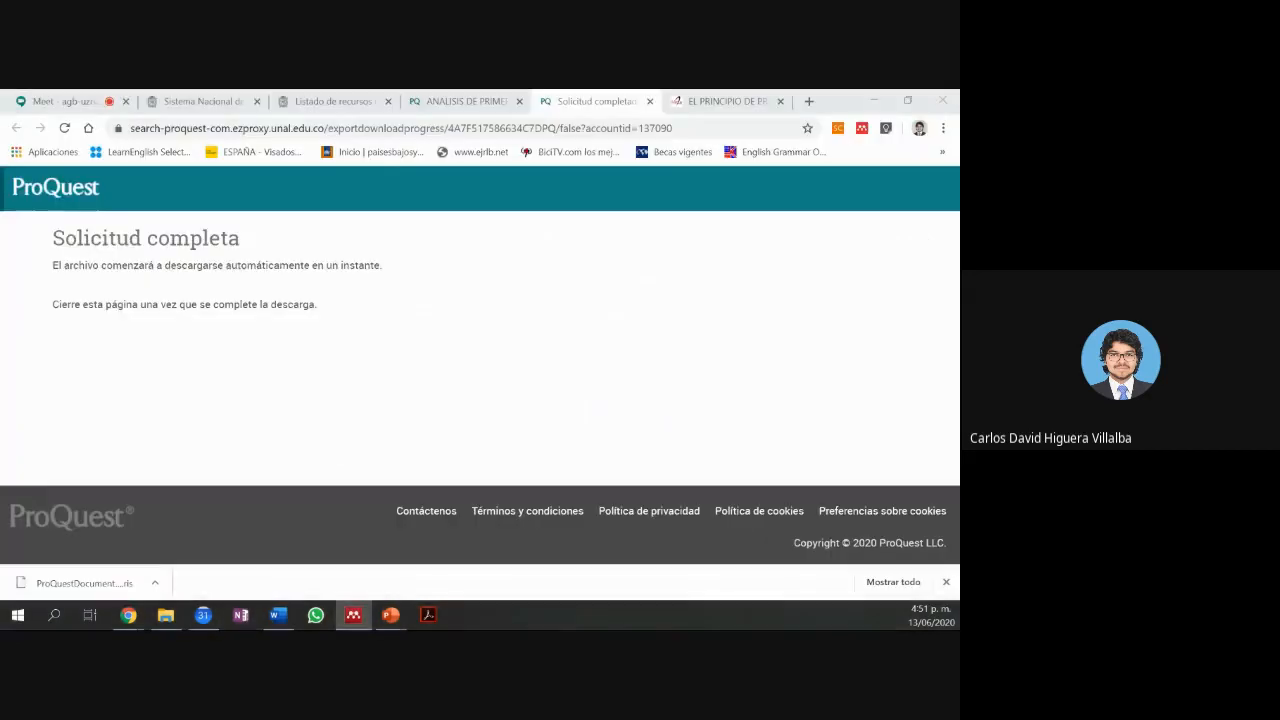
Step: Switch Chrome from the ProQuest export page to the Google Meet tab
{"action": "left_click", "coordinate": [42, 103]}
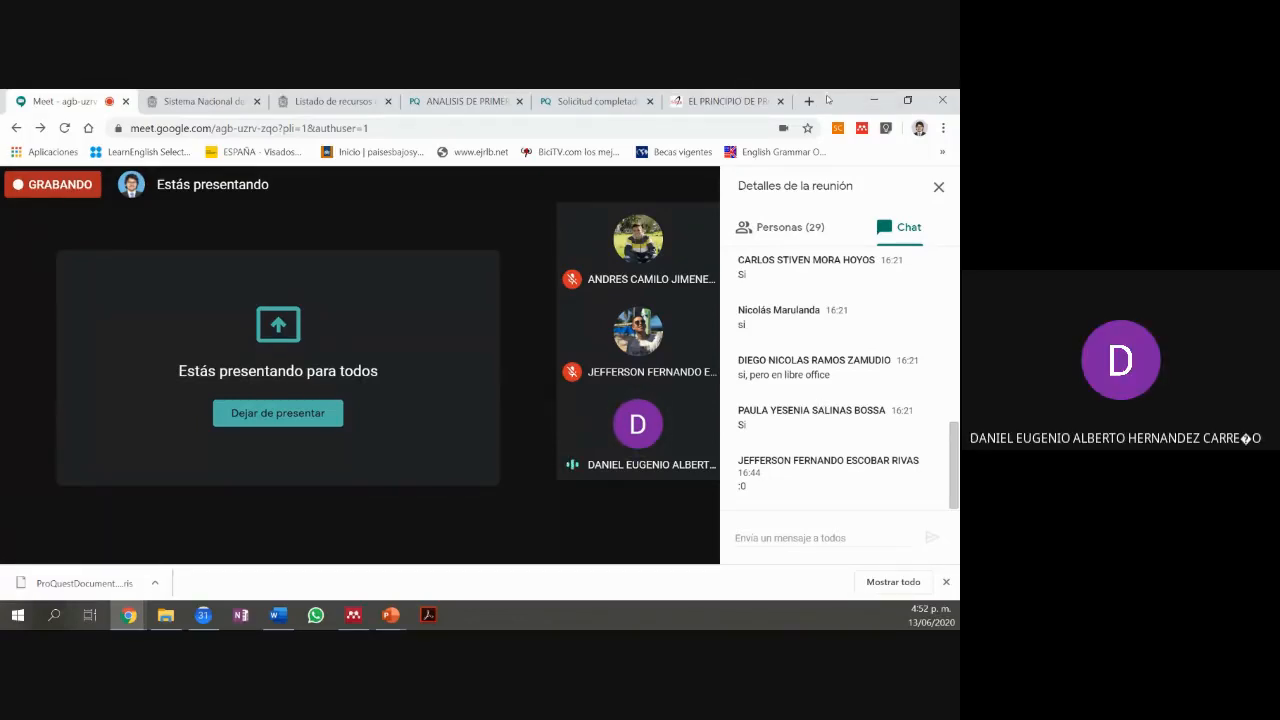
Step: Restore Chrome from full screen and move it to the other monitor so Mendeley shows in Meet
{"action": "double_click", "coordinate": [828, 99]}
{"action": "left_click_drag", "start_coordinate": [822, 130], "coordinate": [958, 130]}
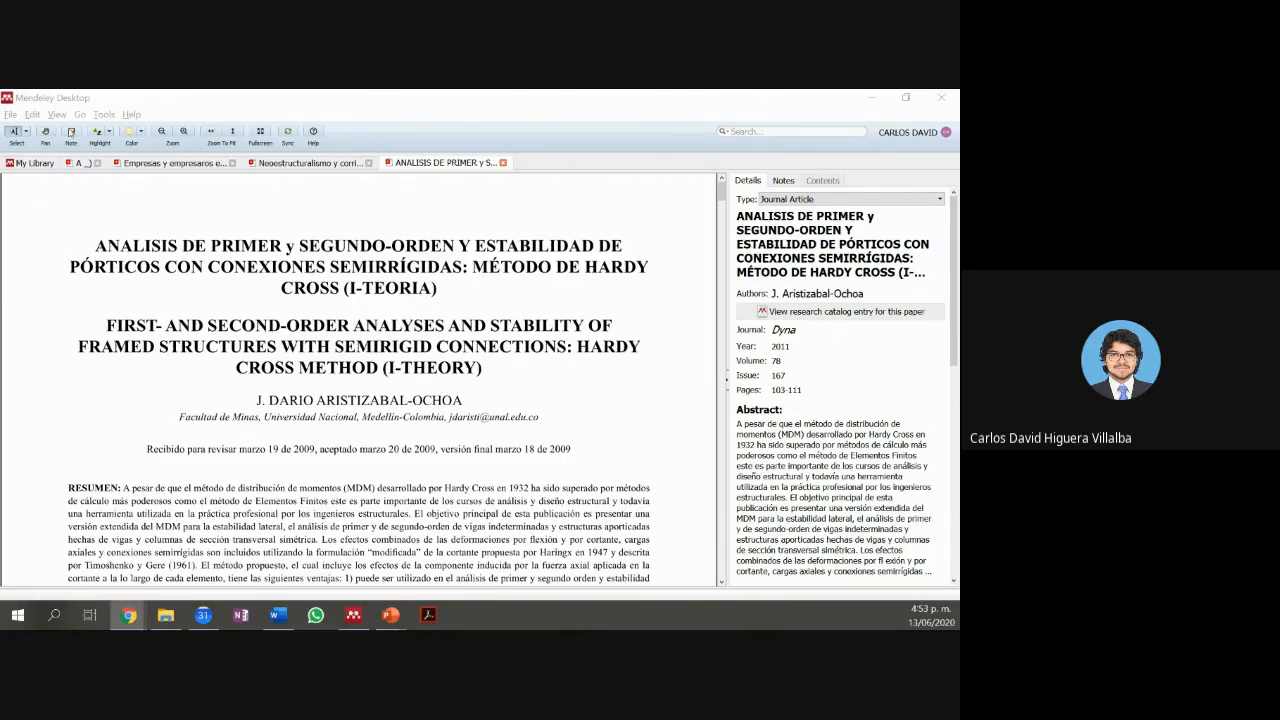
Step: In My Library, select the Aristizabal-Ochoa entry and review its title and details
{"action": "left_click", "coordinate": [38, 162]}
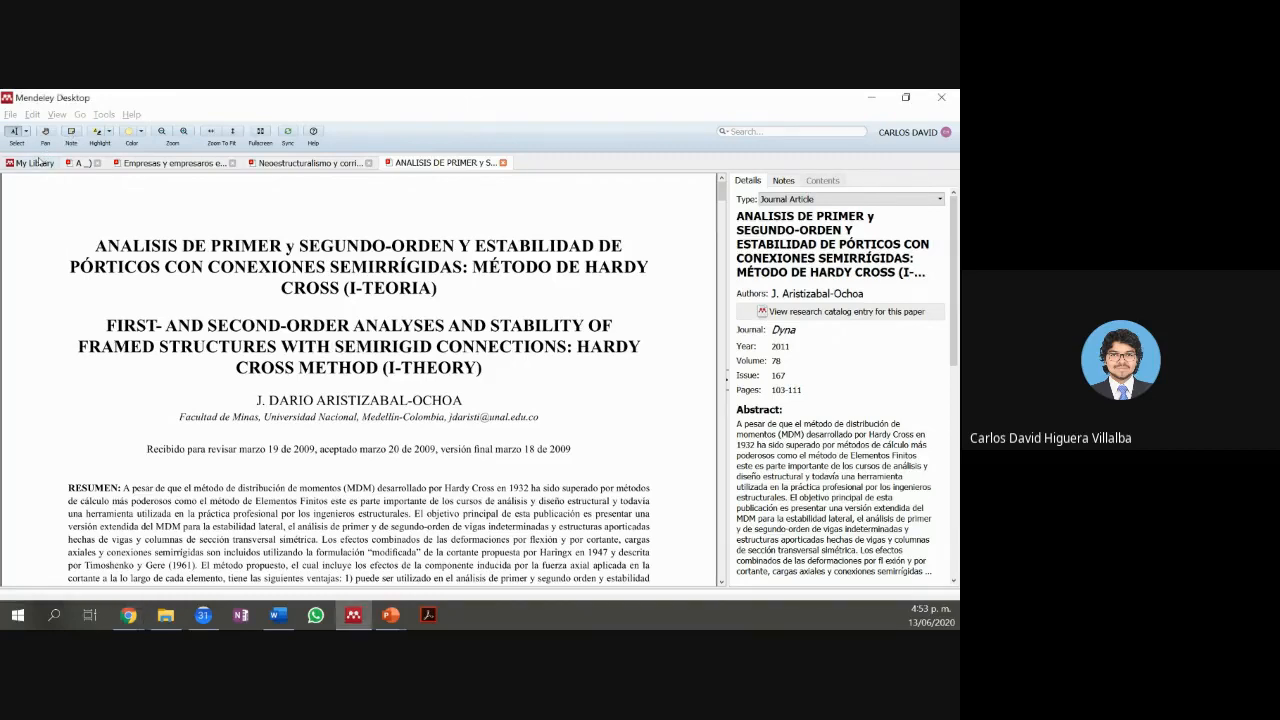
{"action": "left_click", "coordinate": [38, 162]}
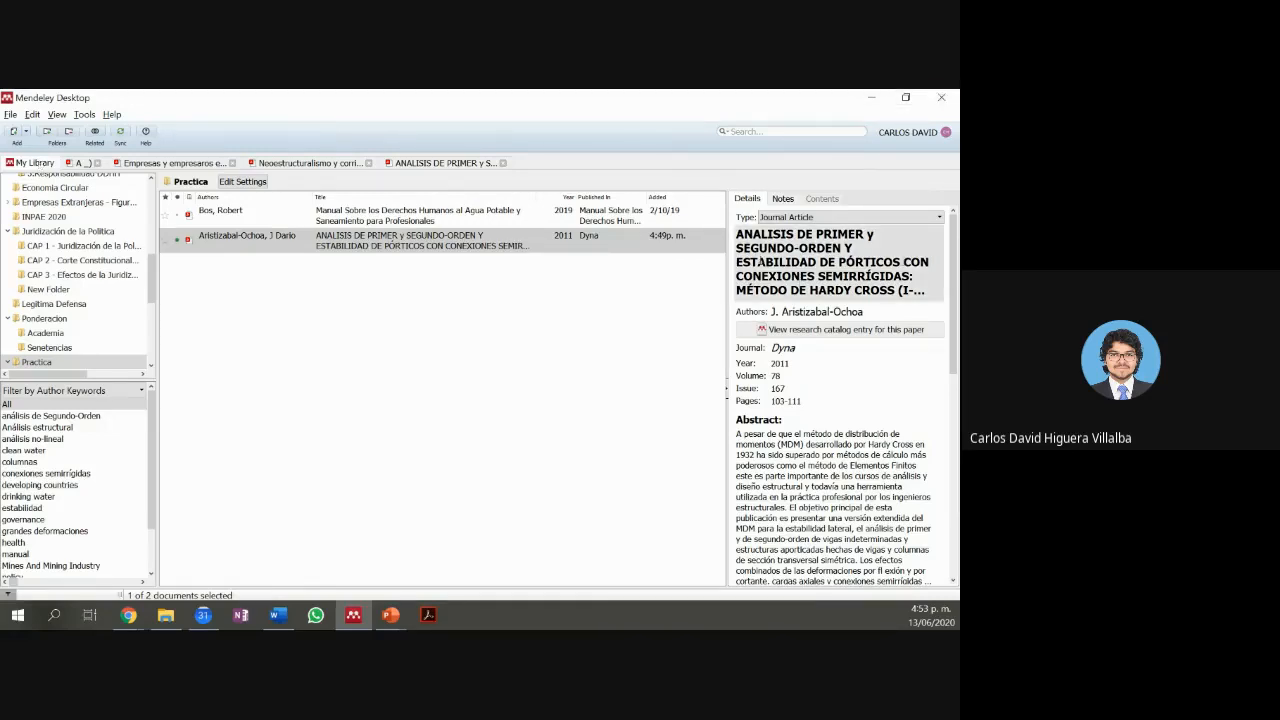
{"action": "left_click_drag", "start_coordinate": [738, 230], "coordinate": [795, 337]}
{"action": "scroll", "coordinate": [777, 373], "scroll_direction": "down", "scroll_amount": 2}
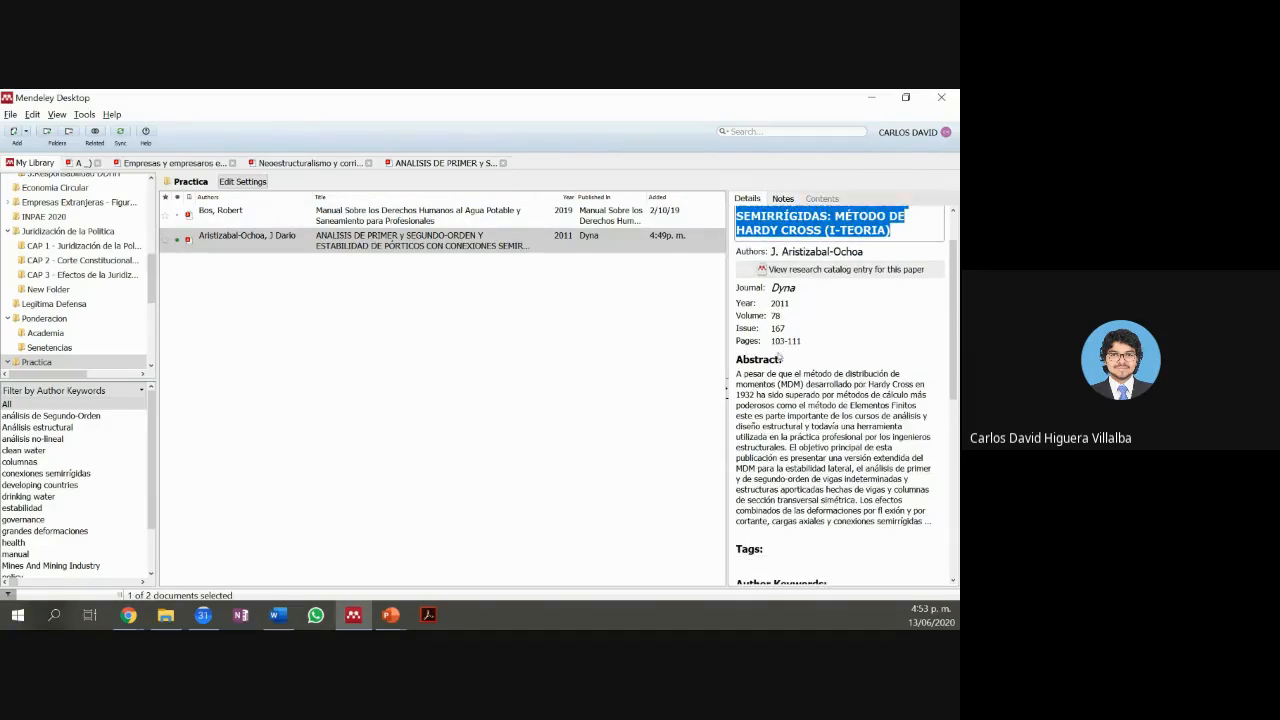
{"action": "scroll", "coordinate": [780, 357], "scroll_direction": "down", "scroll_amount": 8}
{"action": "scroll", "coordinate": [784, 375], "scroll_direction": "down", "scroll_amount": 1}
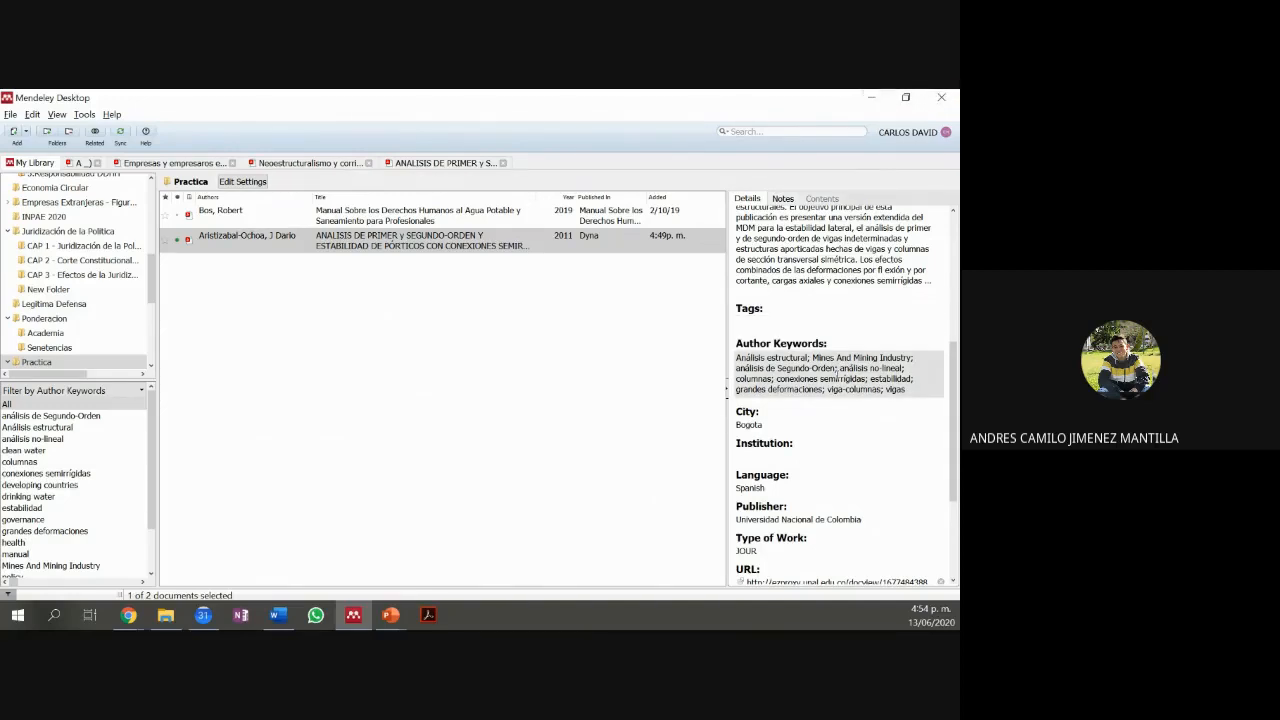
{"action": "left_click", "coordinate": [673, 402]}
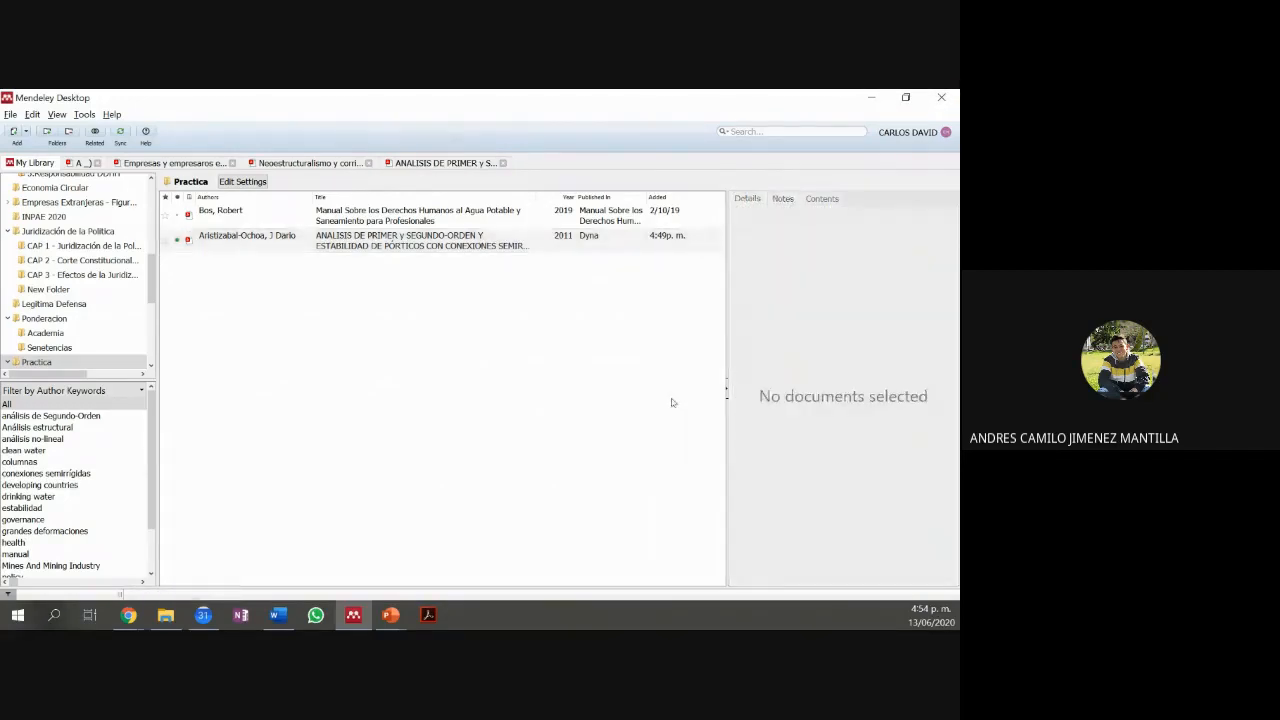
{"action": "left_click", "coordinate": [519, 244]}
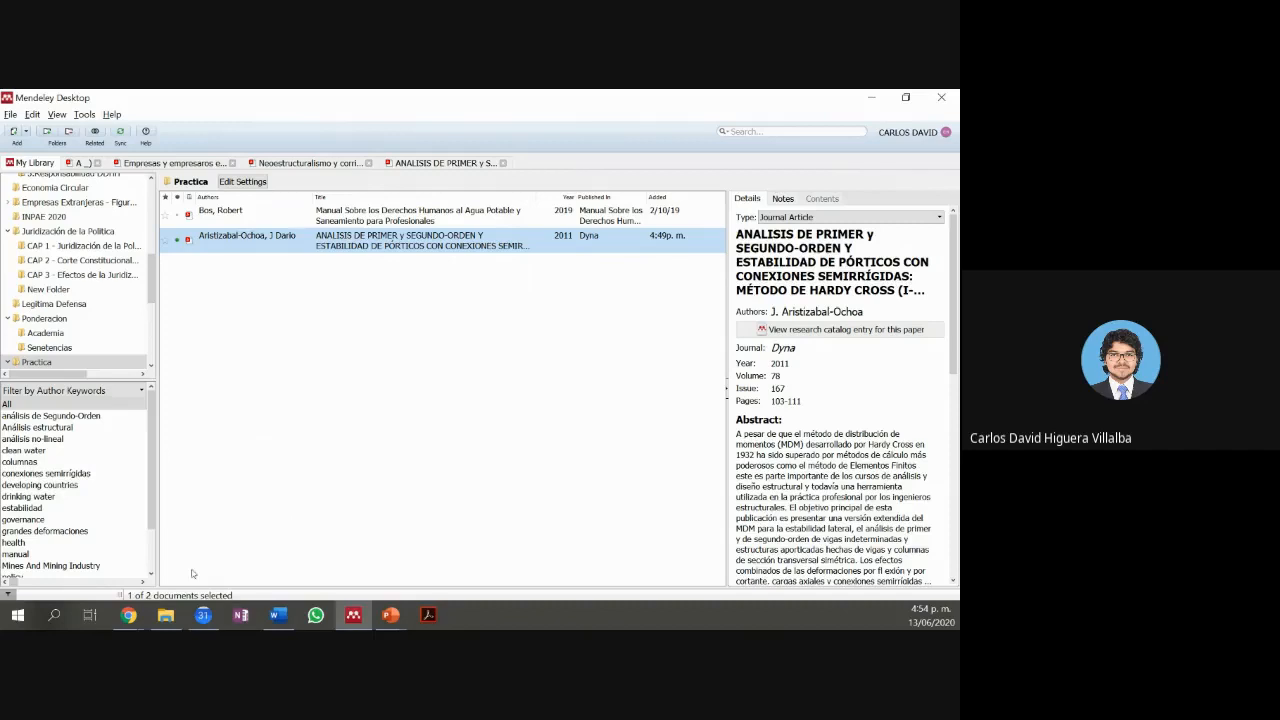
Step: Bring the ProQuest Chrome window back to this screen, maximized
{"action": "mouse_move", "coordinate": [146, 607]}
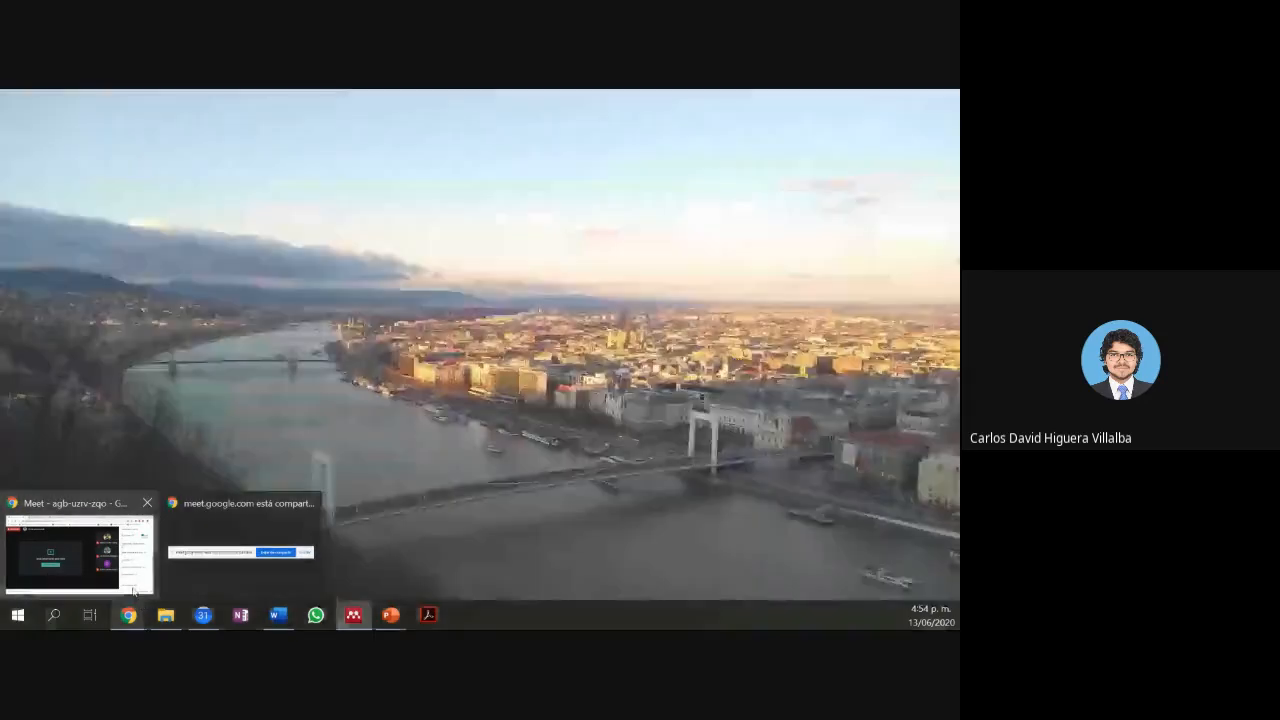
{"action": "left_click", "coordinate": [100, 560]}
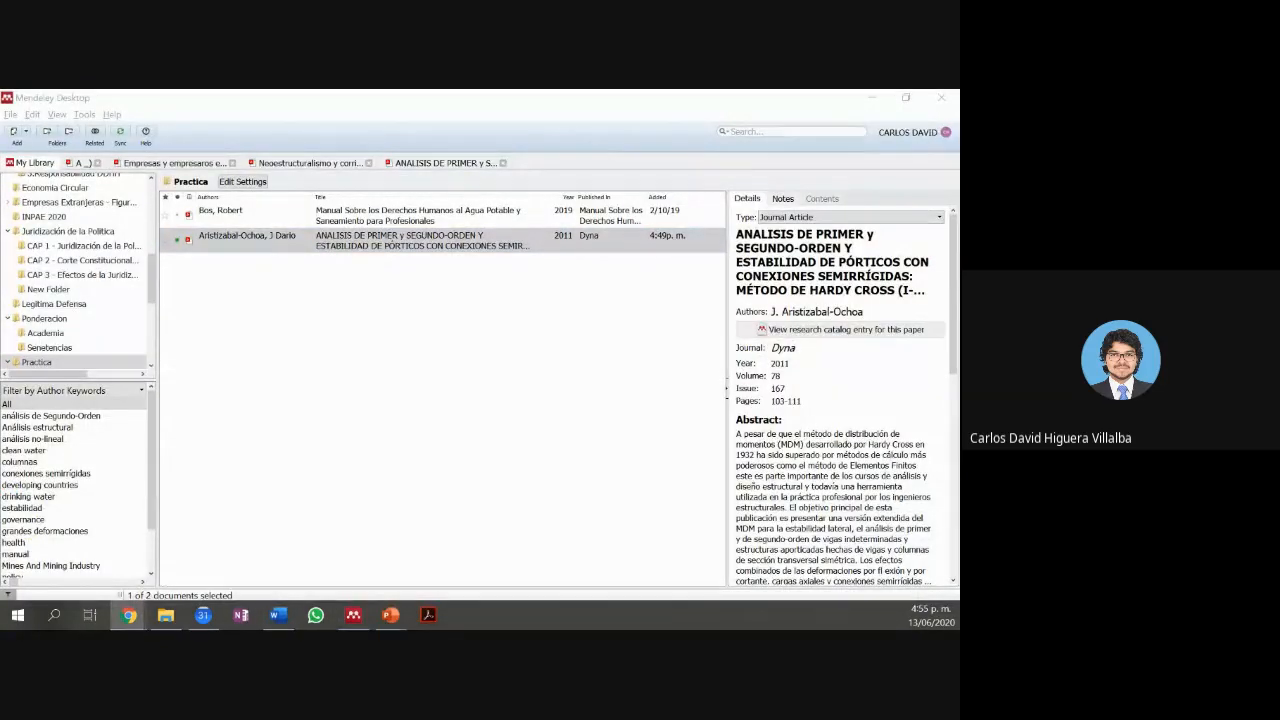
{"action": "left_click_drag", "start_coordinate": [740, 626], "coordinate": [695, 91]}
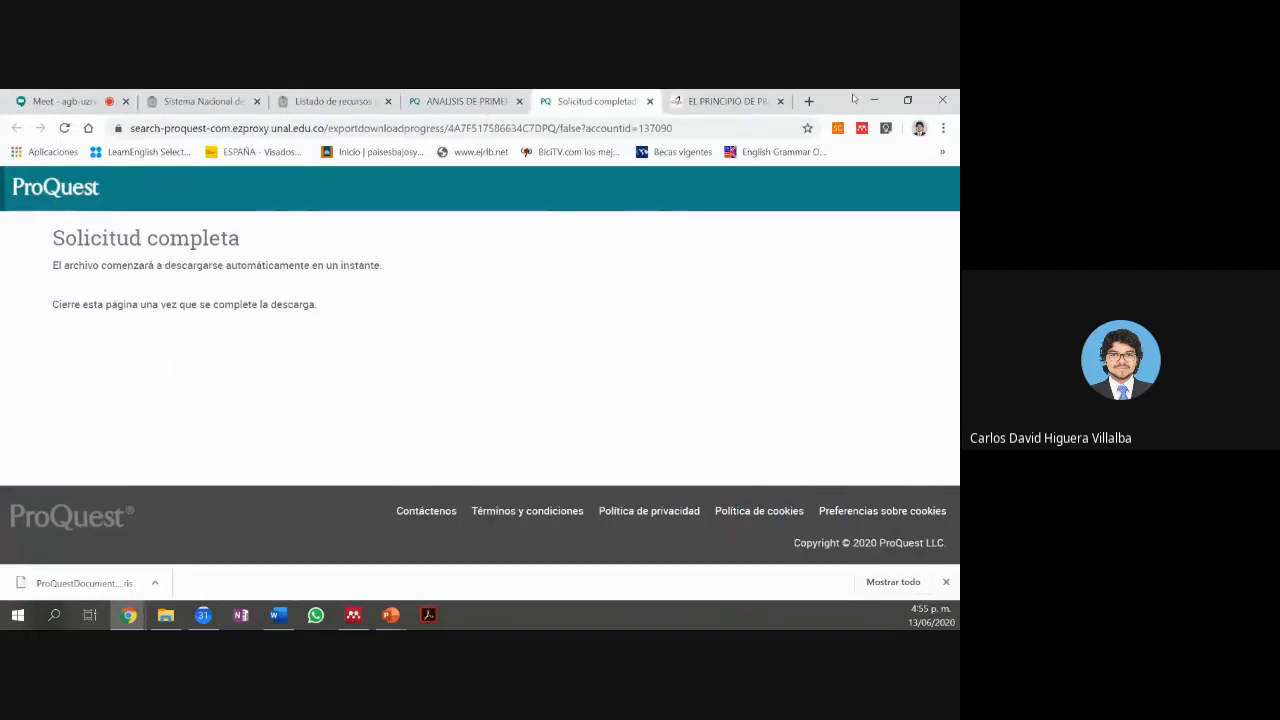
Step: Open the Español (pdf) version, art03.pdf, from the SciELO proportionality article page
{"action": "left_click", "coordinate": [740, 101]}
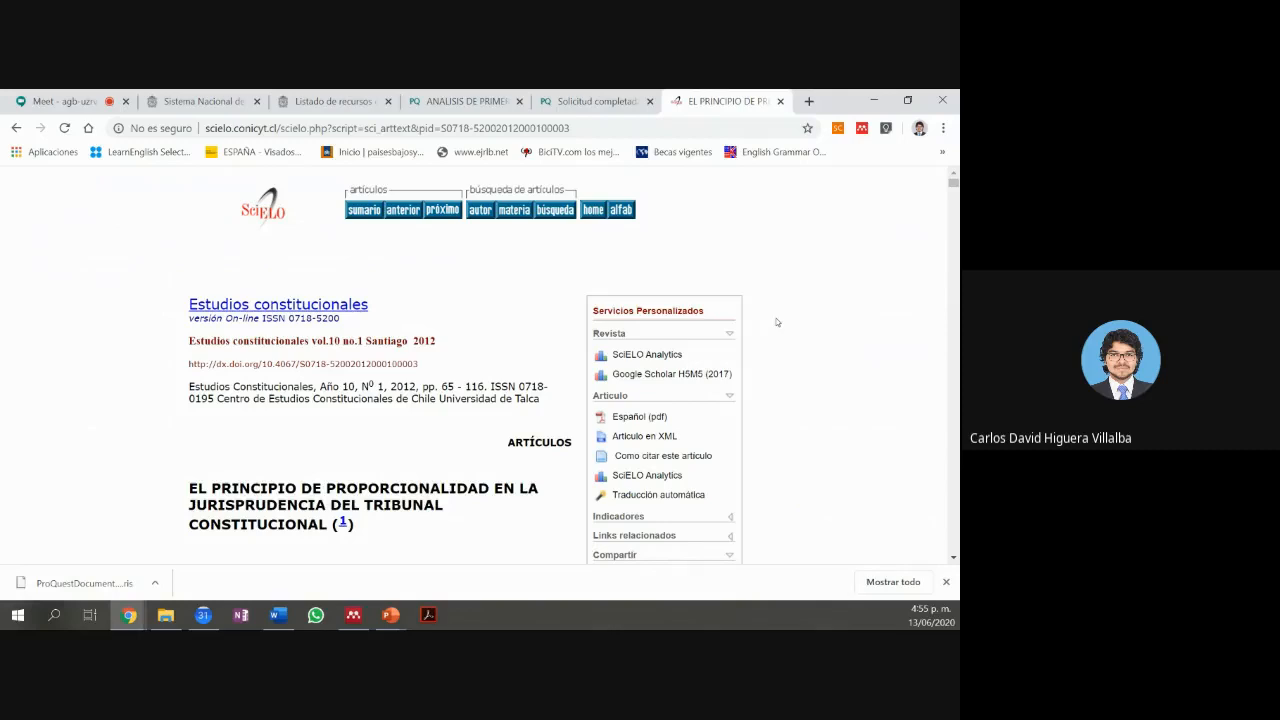
{"action": "scroll", "coordinate": [777, 322], "scroll_direction": "down", "scroll_amount": 1}
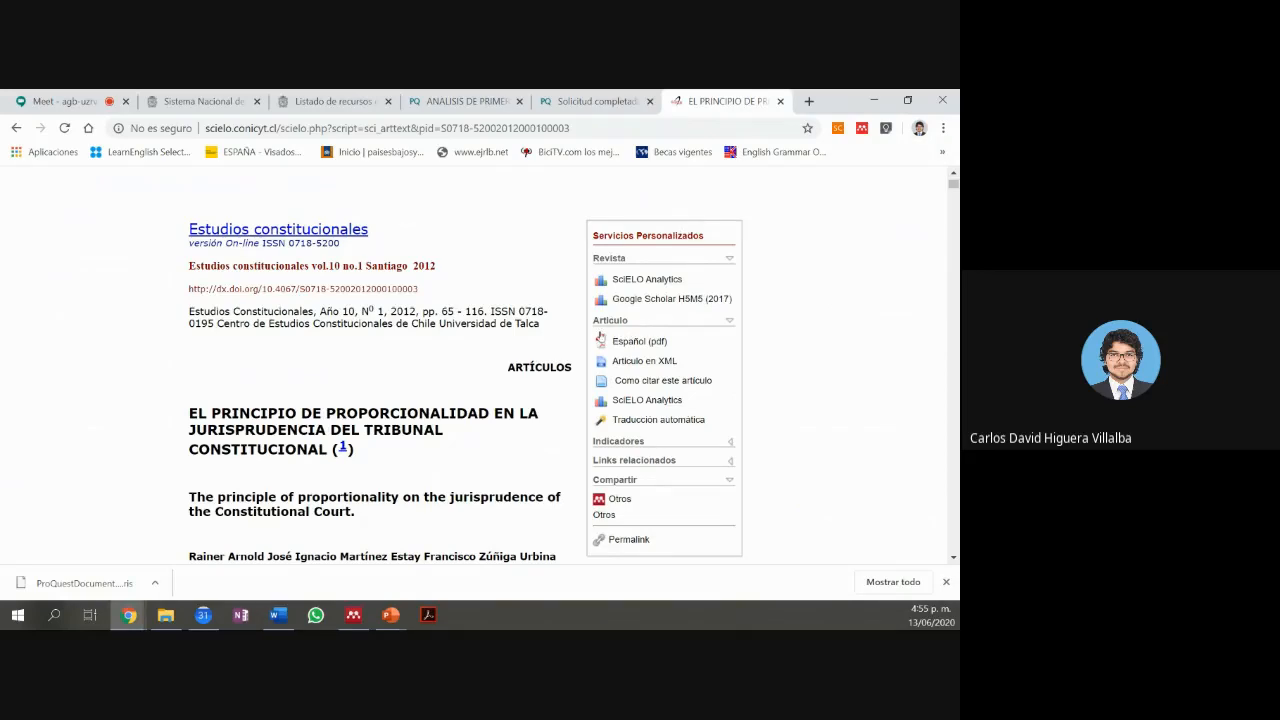
{"action": "left_click", "coordinate": [634, 342]}
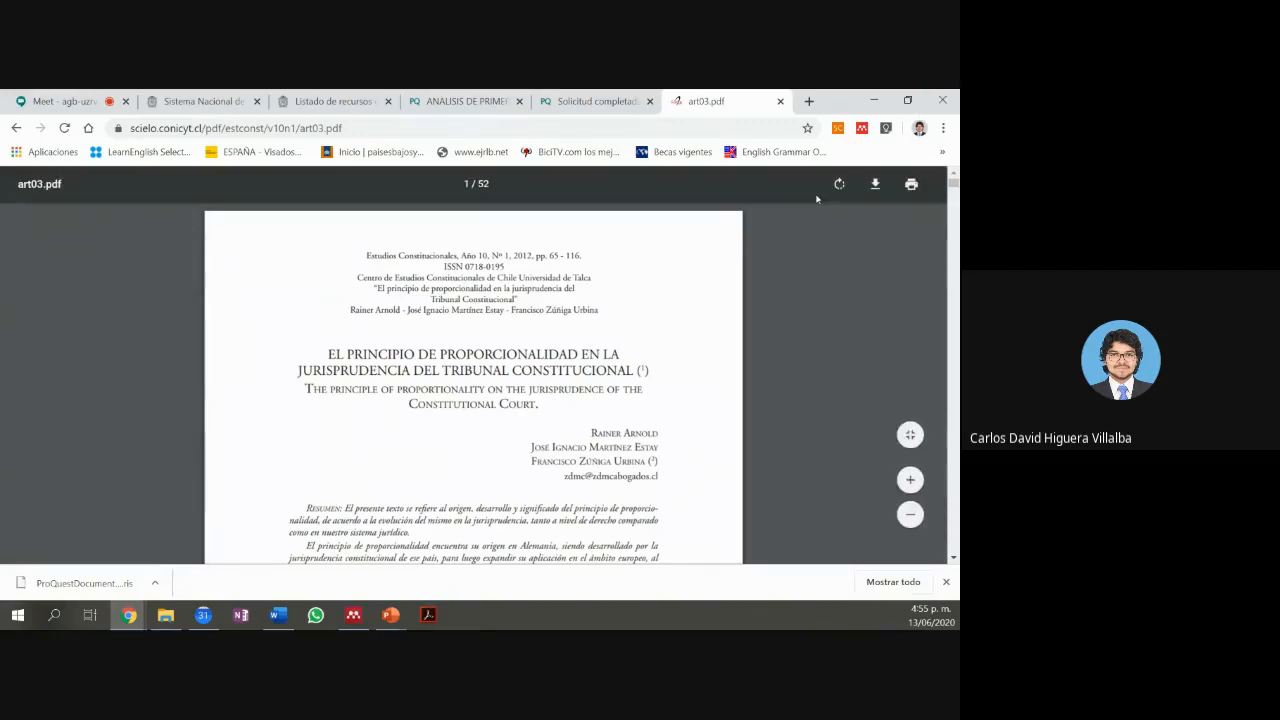
{"action": "left_click", "coordinate": [874, 186]}
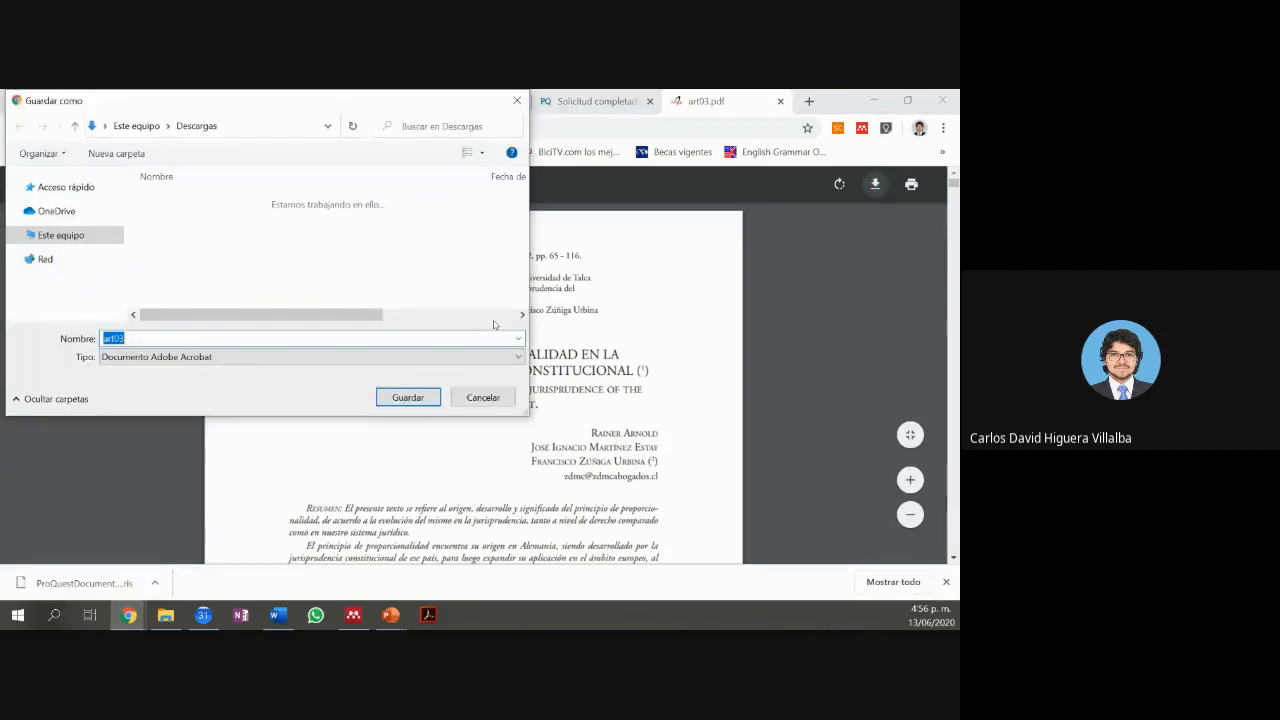
{"action": "left_click", "coordinate": [383, 404]}
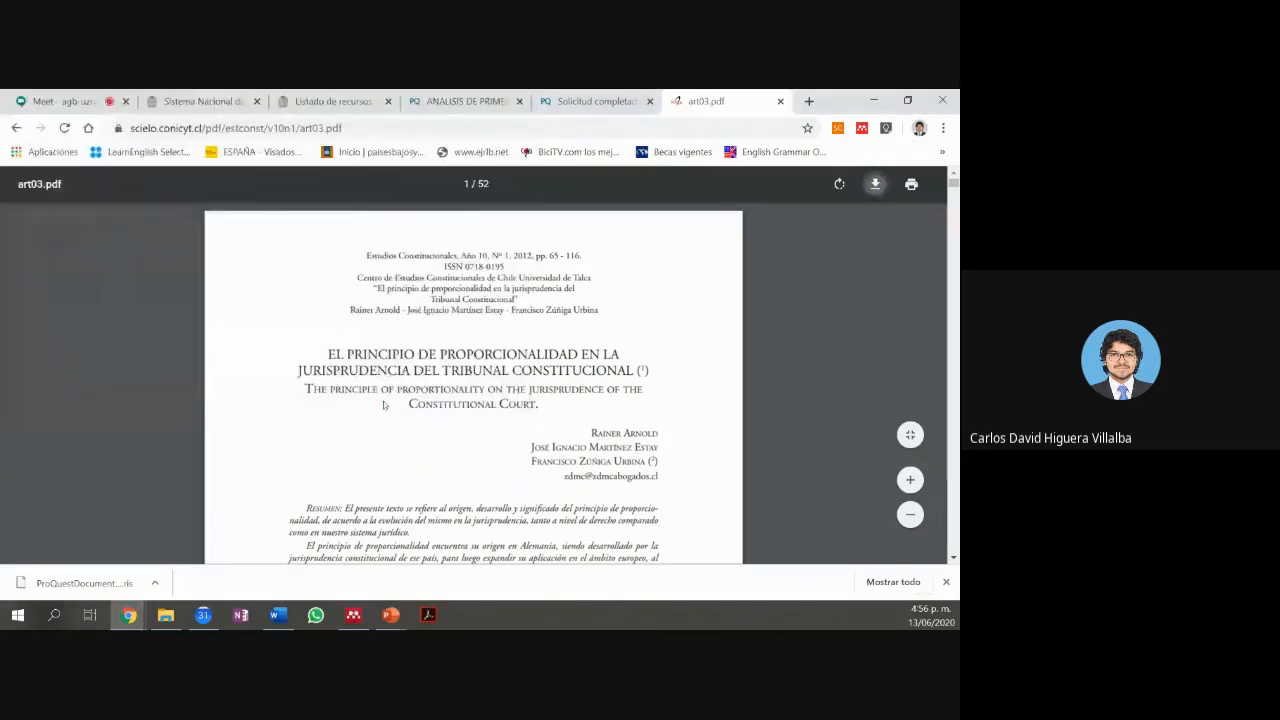
{"action": "left_click", "coordinate": [16, 128]}
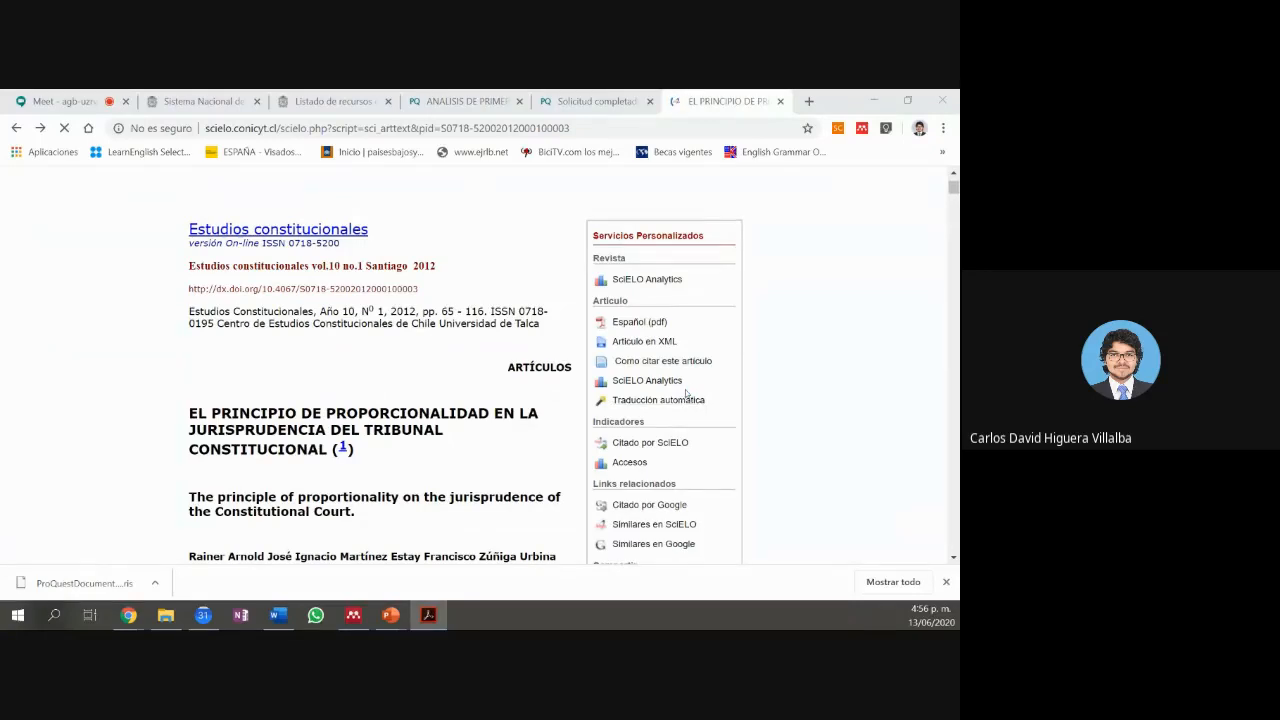
{"action": "scroll", "coordinate": [687, 393], "scroll_direction": "down", "scroll_amount": 3}
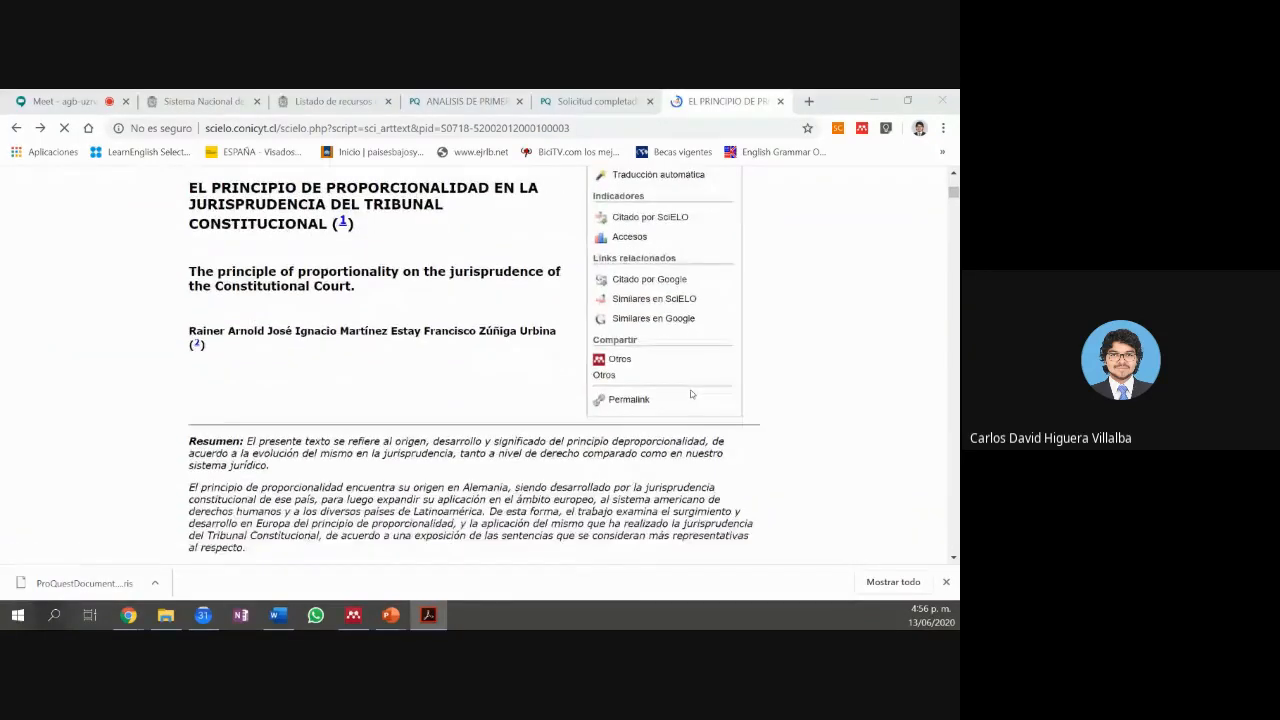
{"action": "scroll", "coordinate": [690, 394], "scroll_direction": "up", "scroll_amount": 3}
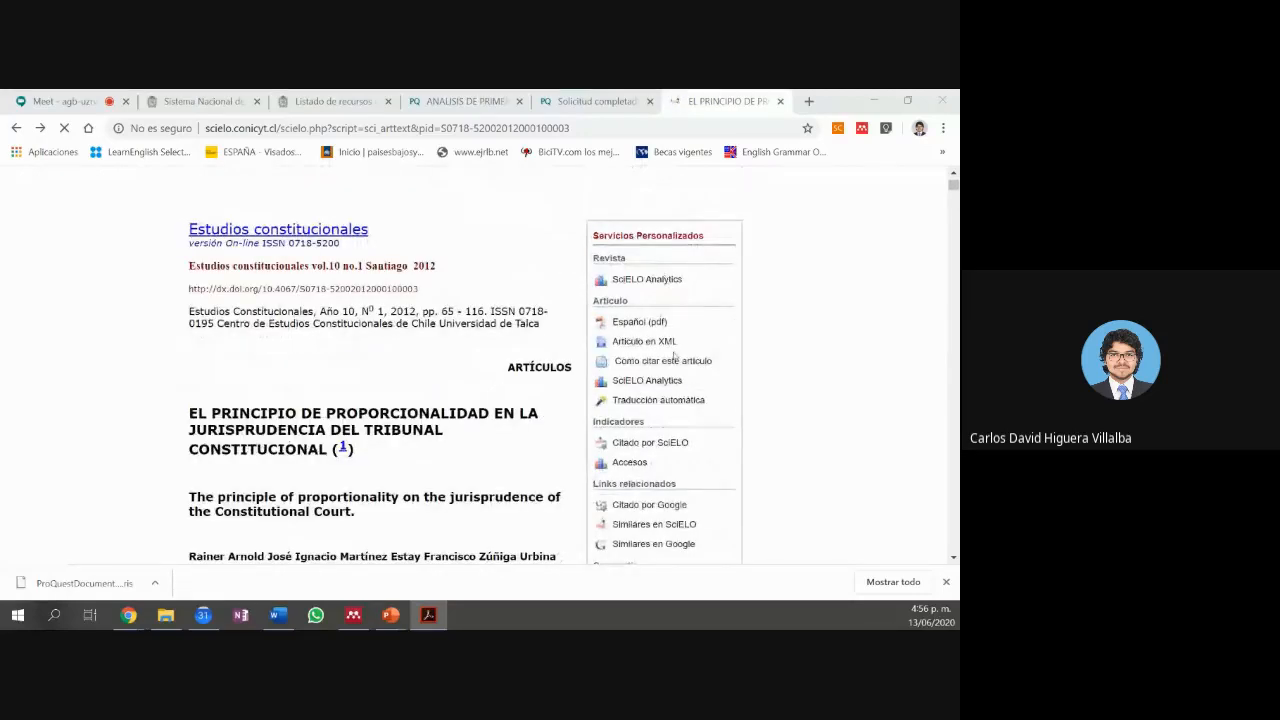
Step: Open 'Como citar este artículo' and review the ISO and APA citation formats
{"action": "left_click", "coordinate": [679, 362]}
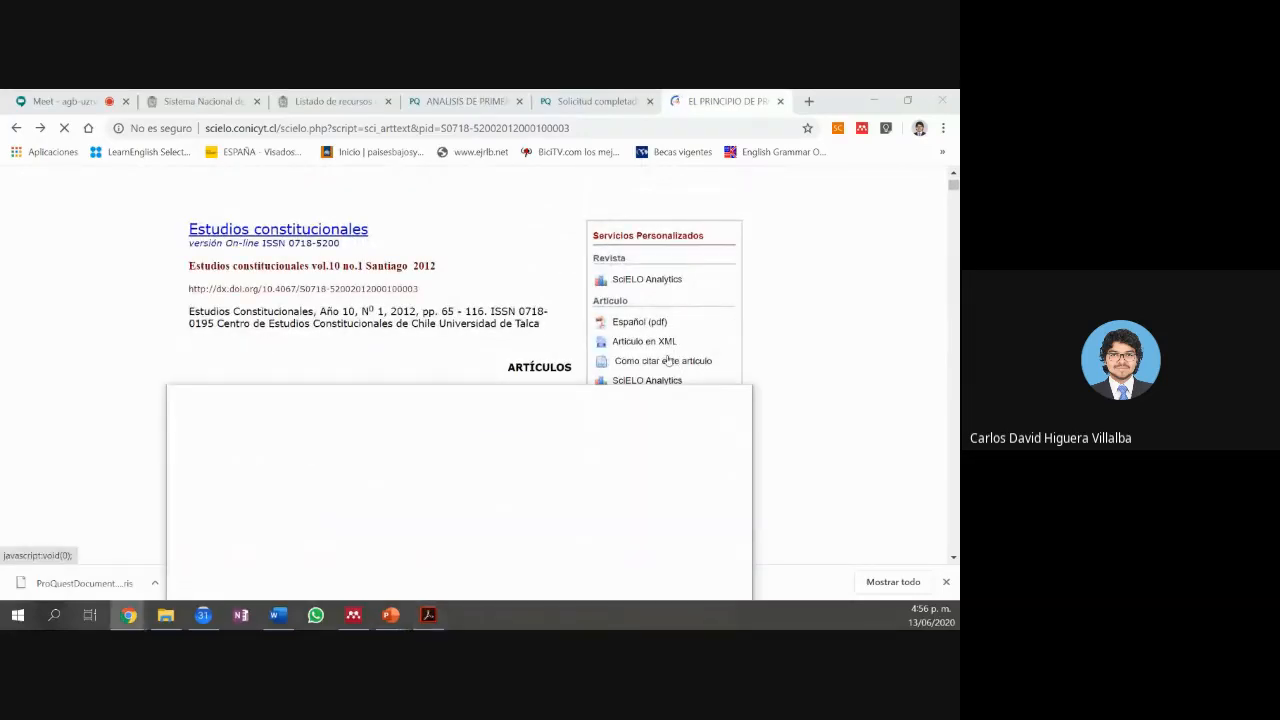
{"action": "left_click_drag", "start_coordinate": [572, 394], "coordinate": [544, 171]}
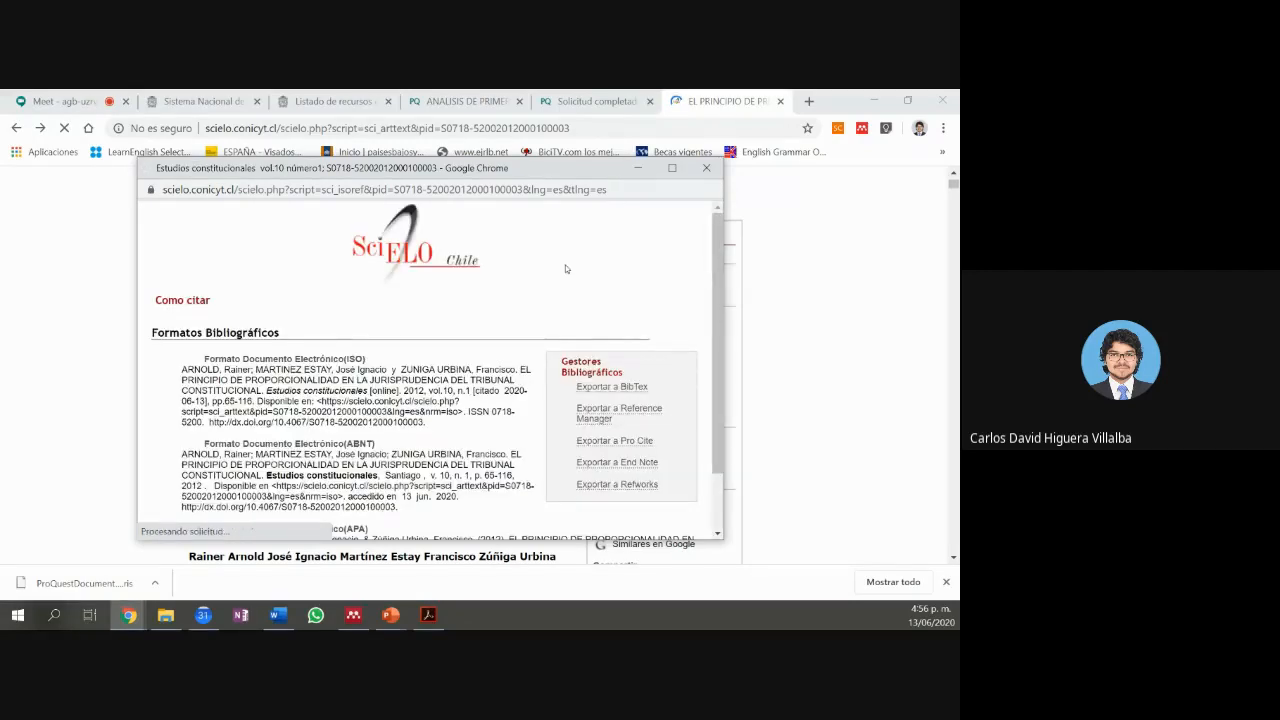
{"action": "scroll", "coordinate": [565, 268], "scroll_direction": "down", "scroll_amount": 2}
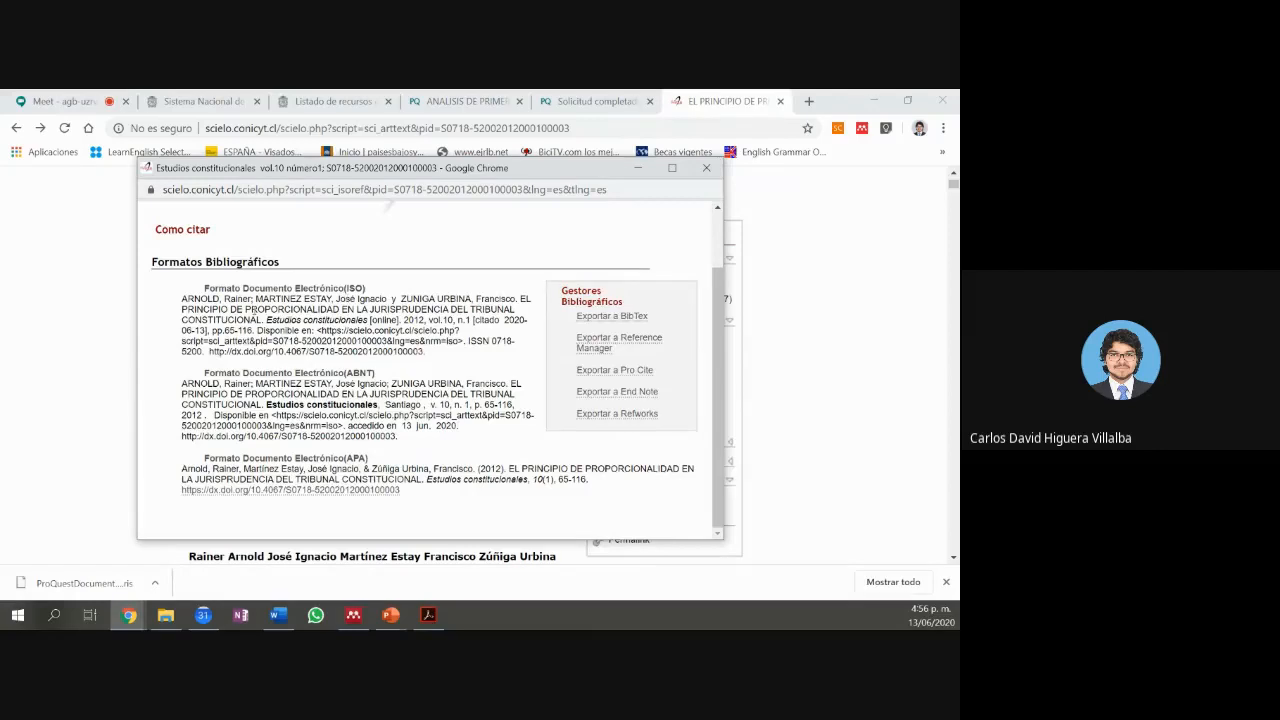
{"action": "left_click_drag", "start_coordinate": [208, 298], "coordinate": [338, 351]}
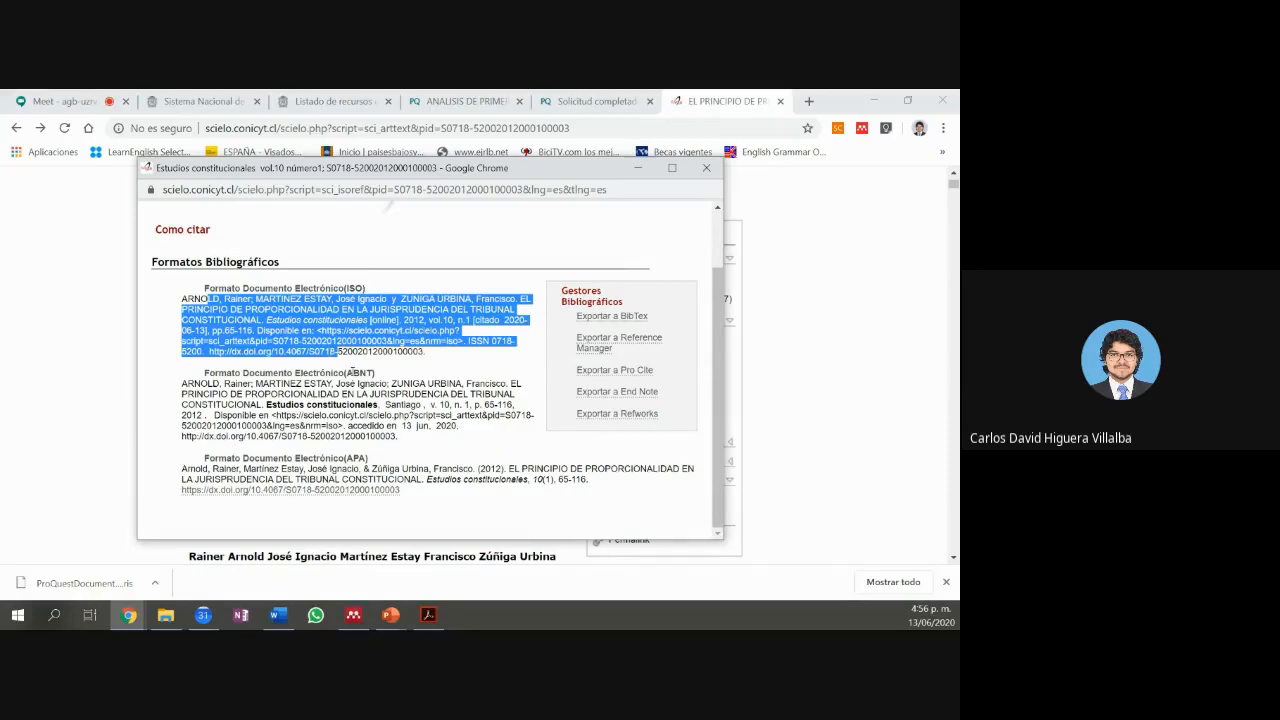
{"action": "left_click_drag", "start_coordinate": [352, 372], "coordinate": [375, 373]}
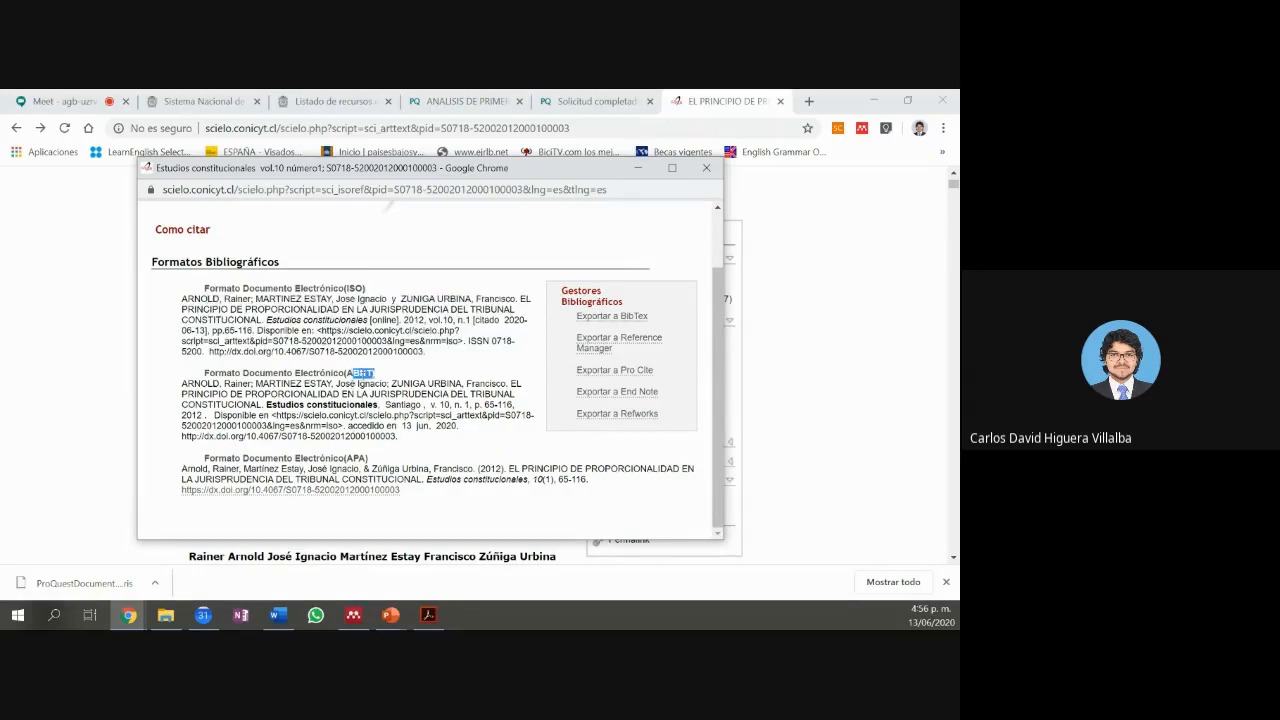
{"action": "left_click_drag", "start_coordinate": [346, 459], "coordinate": [368, 459]}
{"action": "left_click_drag", "start_coordinate": [185, 470], "coordinate": [591, 481]}
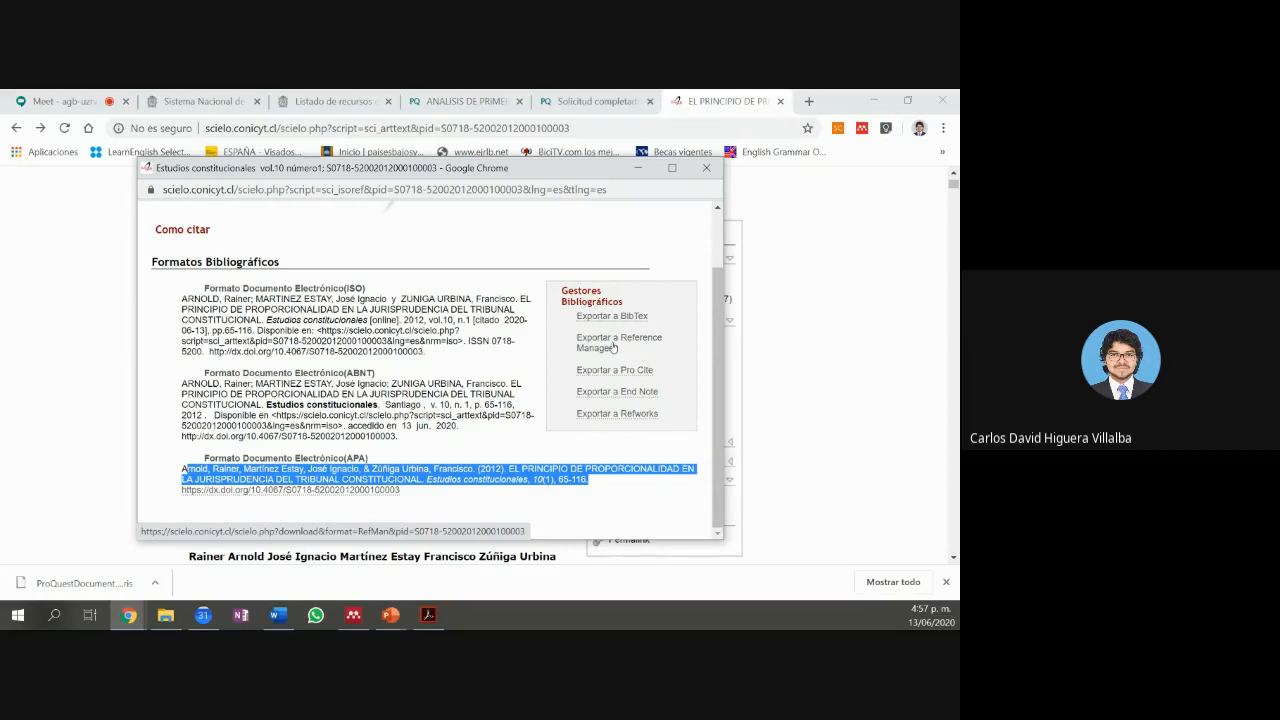
Step: Export the citation to Reference Manager, save the RIS file, and show it in its folder
{"action": "left_click", "coordinate": [613, 347]}
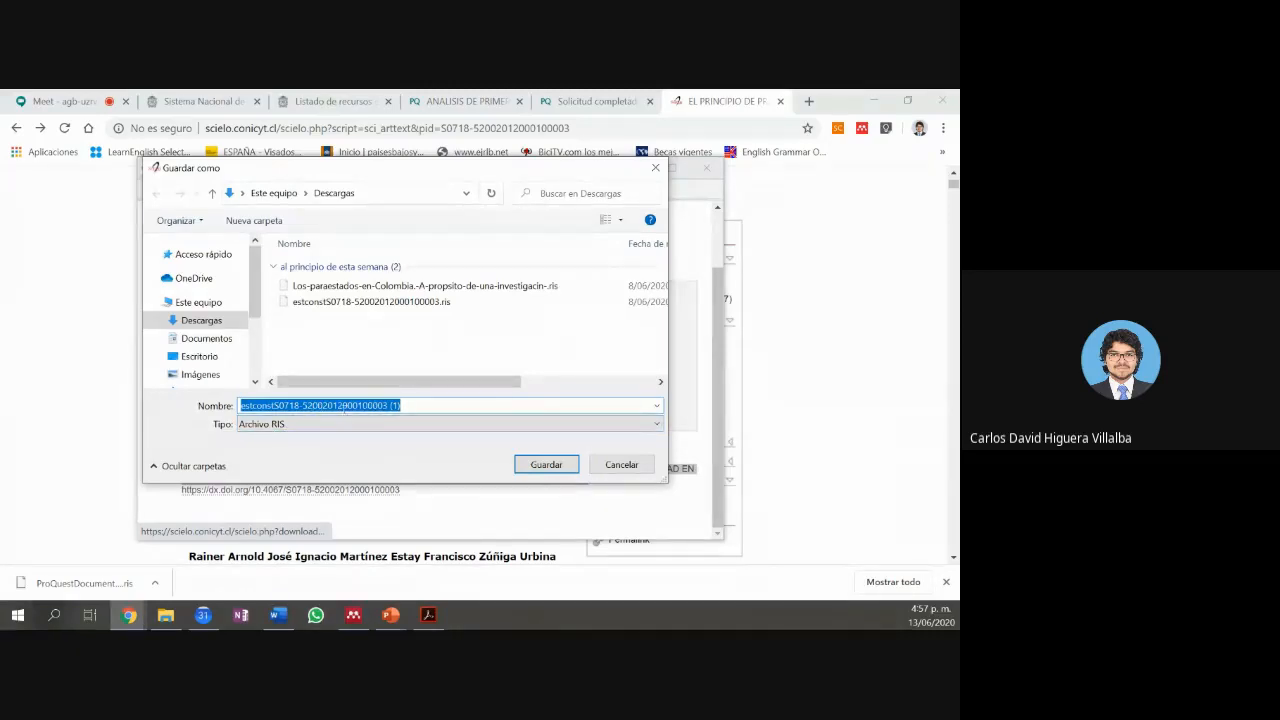
{"action": "left_click", "coordinate": [546, 467]}
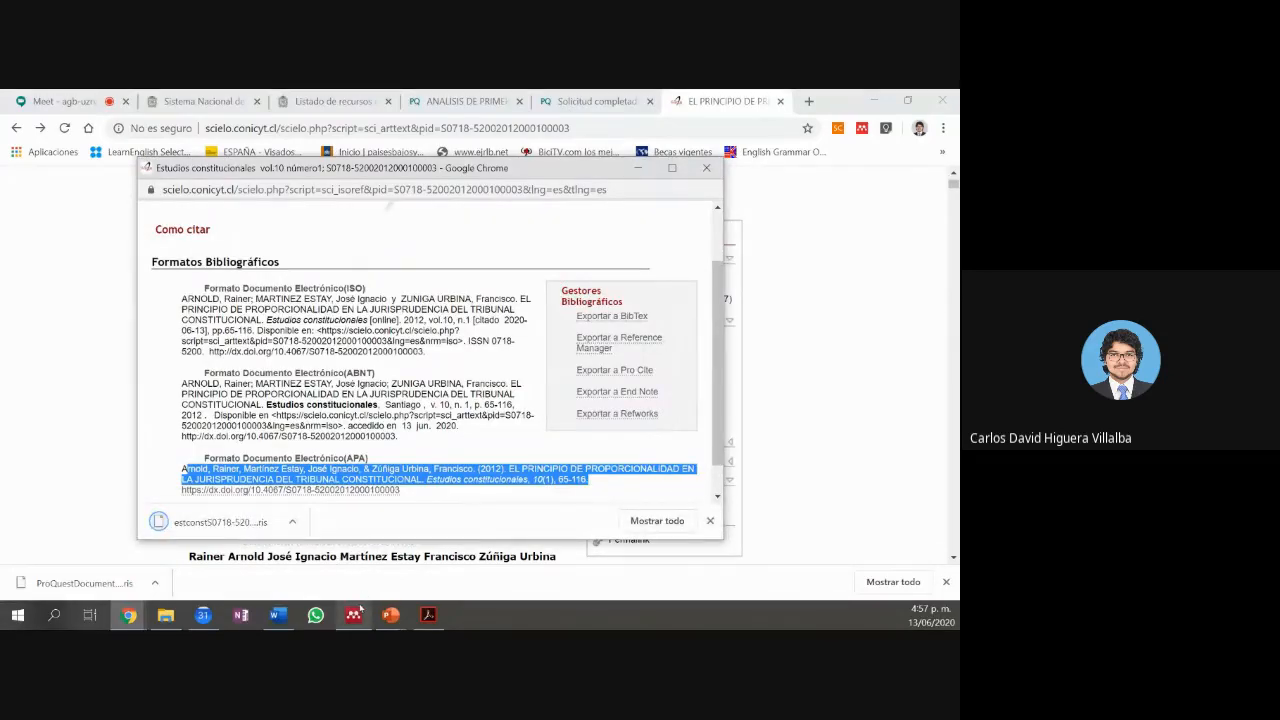
{"action": "right_click", "coordinate": [243, 524]}
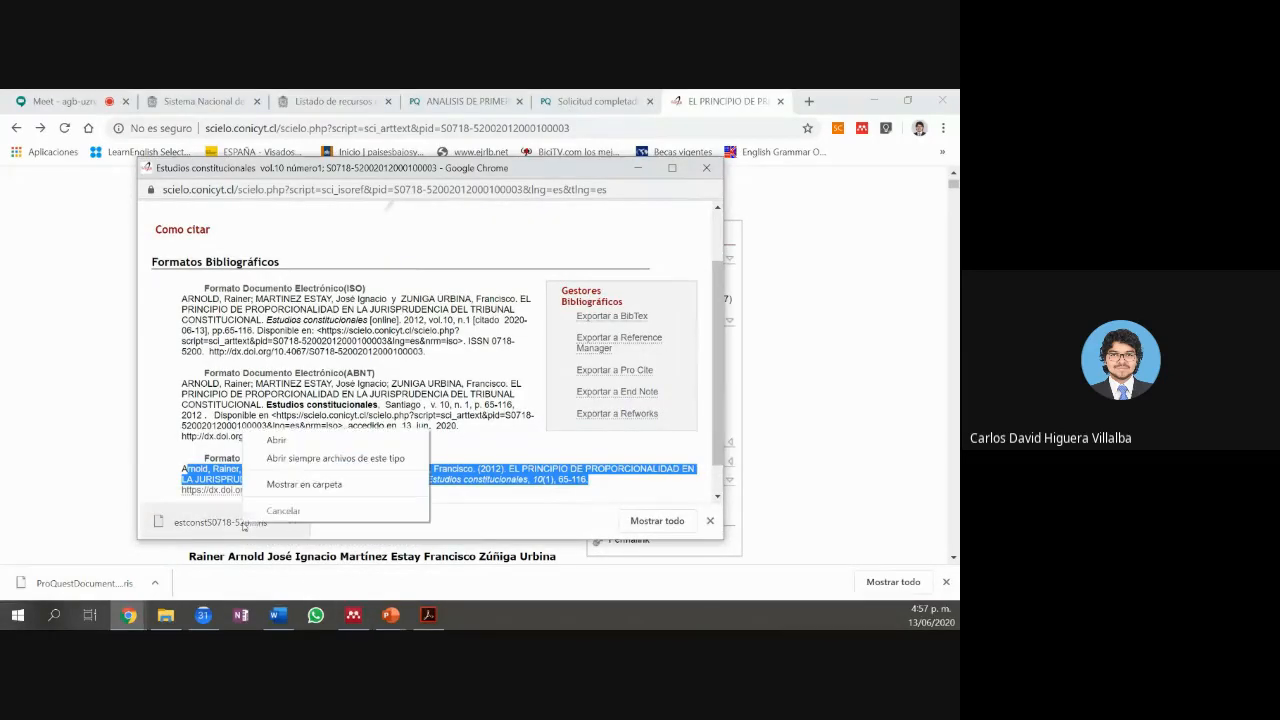
{"action": "left_click", "coordinate": [287, 486]}
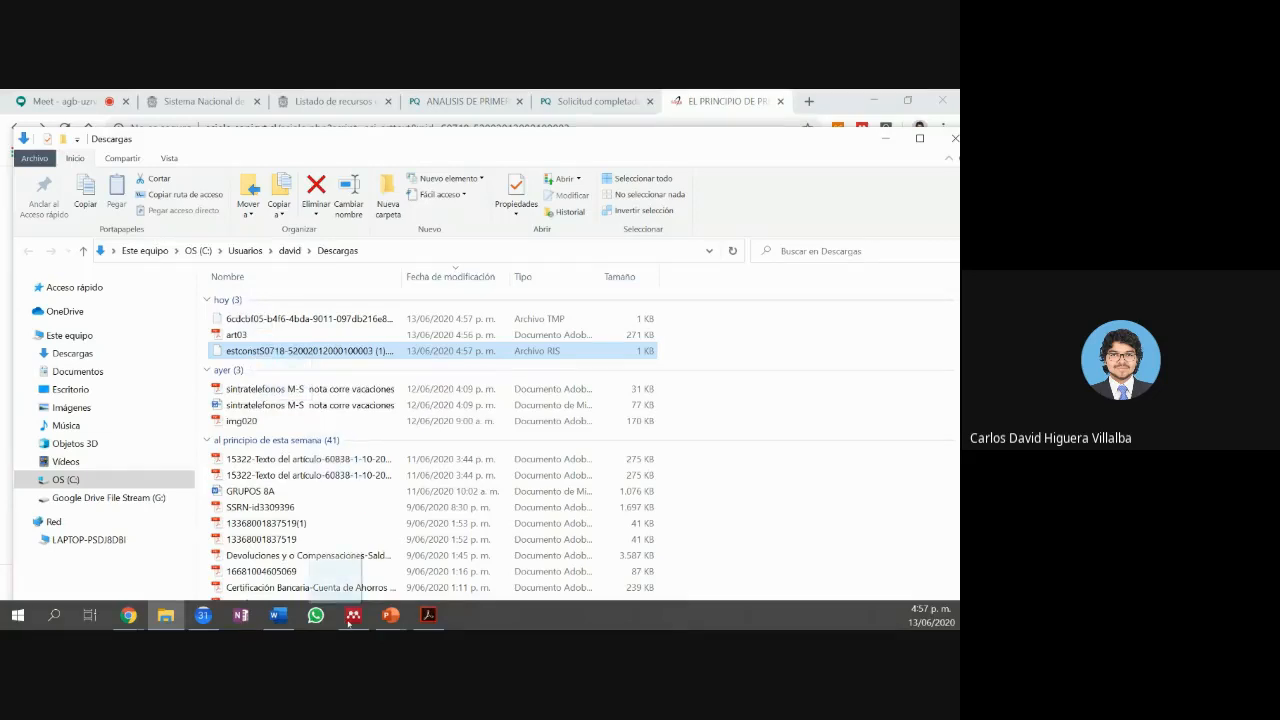
Step: Drag the estconst .ris file from Descargas into Mendeley's Practica document list
{"action": "left_click_drag", "start_coordinate": [348, 622], "coordinate": [359, 361]}
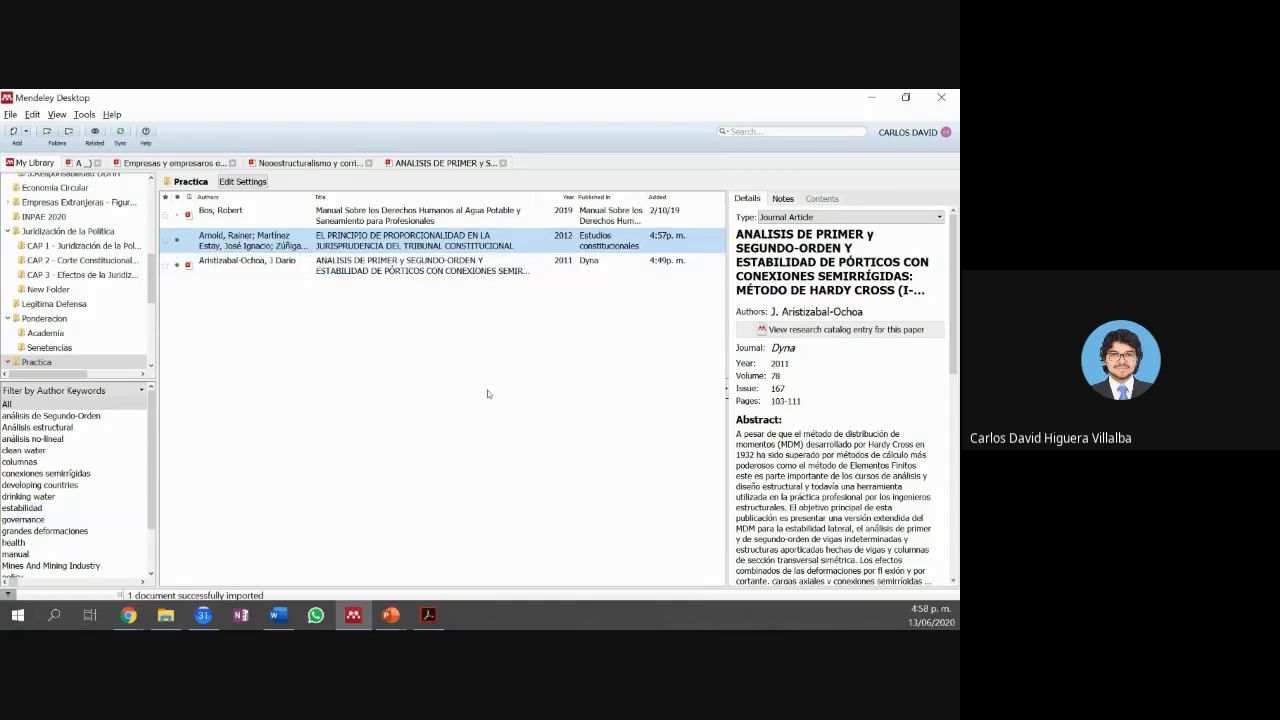
{"action": "scroll", "coordinate": [855, 300], "scroll_direction": "down", "scroll_amount": 5}
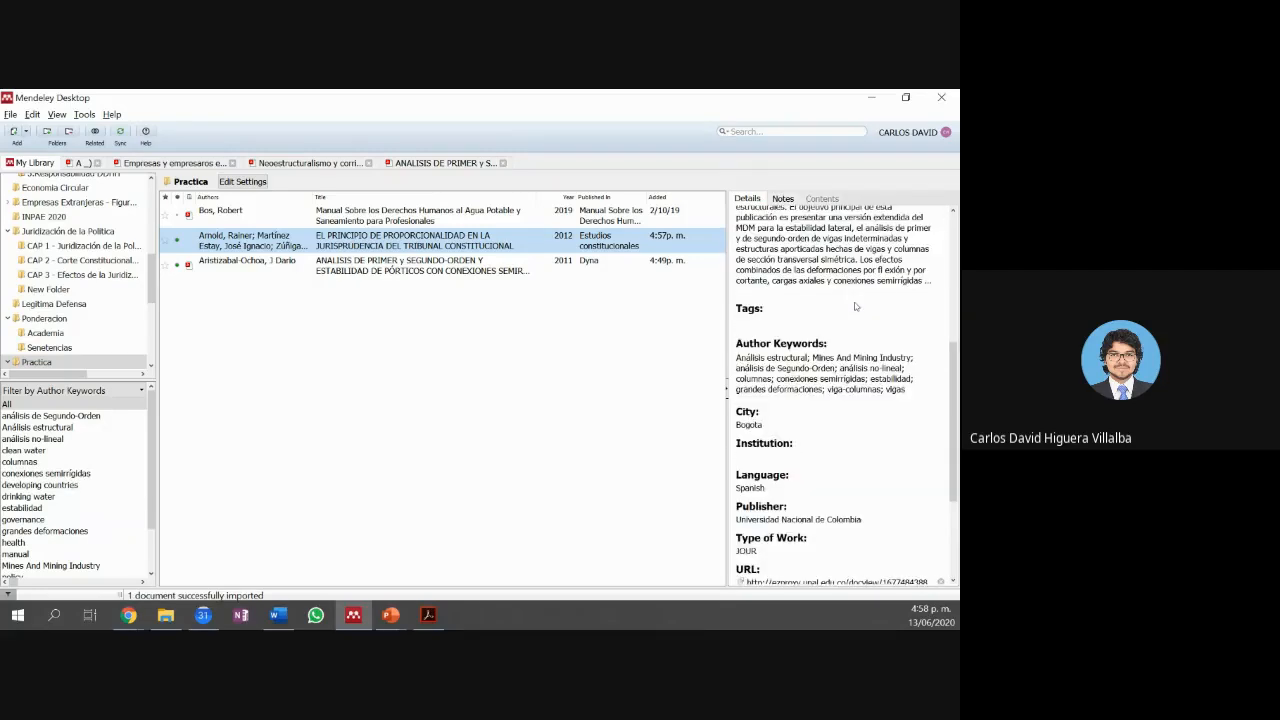
{"action": "scroll", "coordinate": [855, 302], "scroll_direction": "down", "scroll_amount": 2}
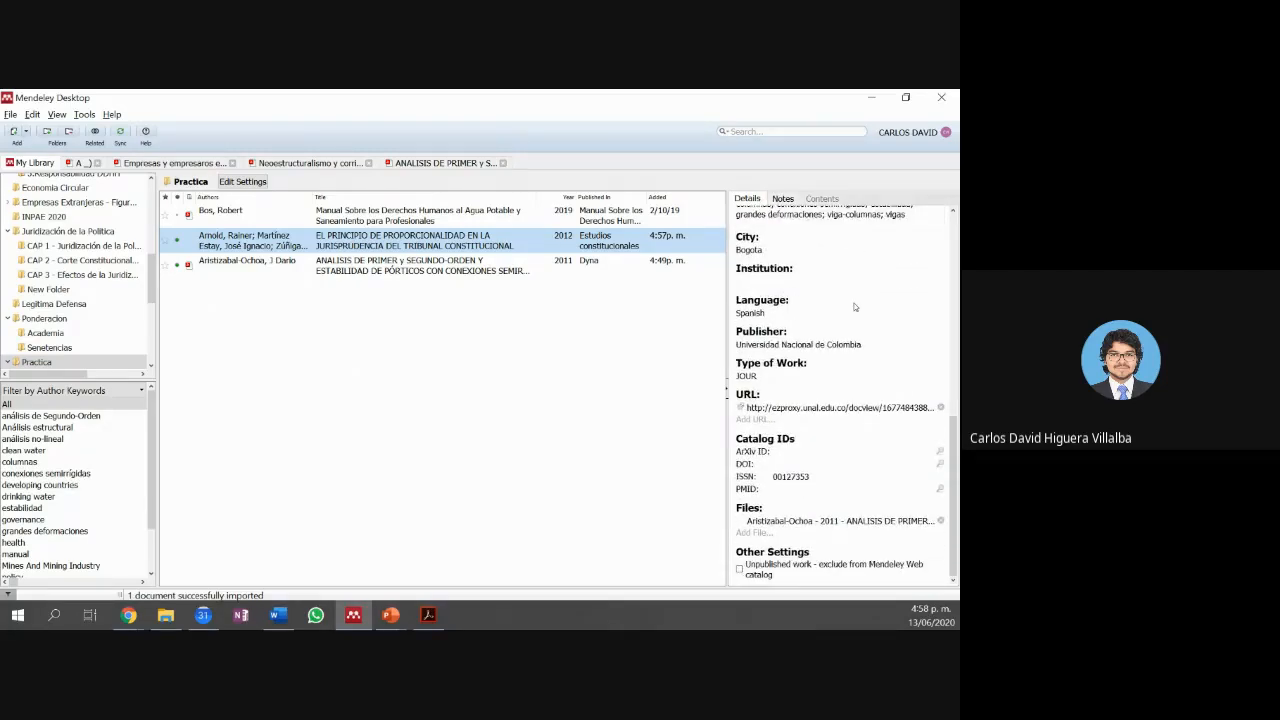
{"action": "scroll", "coordinate": [855, 307], "scroll_direction": "up", "scroll_amount": 6}
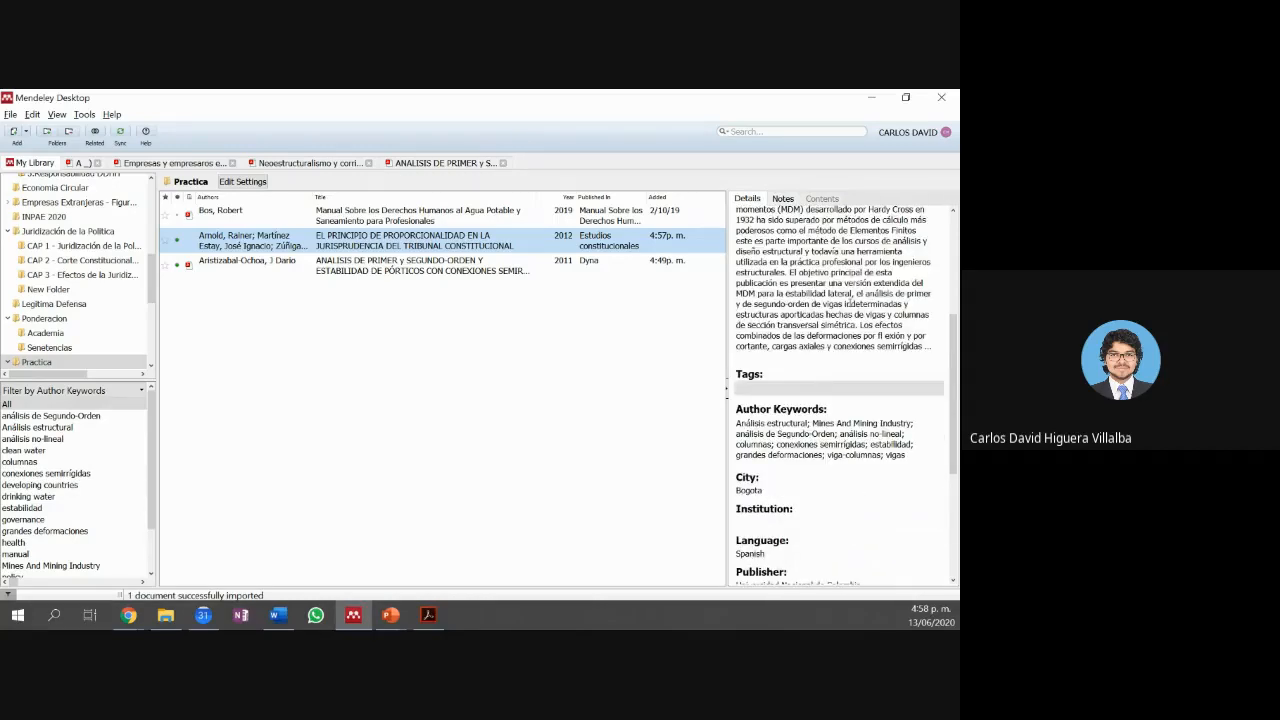
{"action": "scroll", "coordinate": [846, 300], "scroll_direction": "up", "scroll_amount": 3}
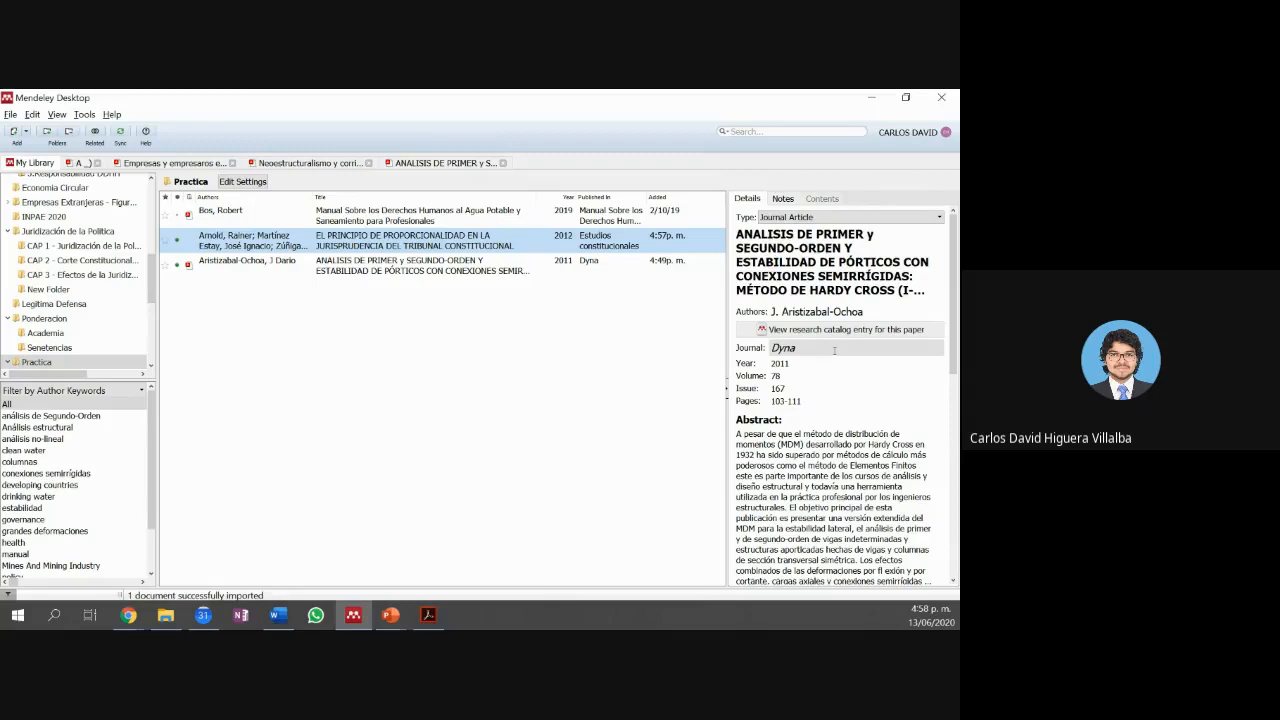
{"action": "scroll", "coordinate": [834, 350], "scroll_direction": "down", "scroll_amount": 6}
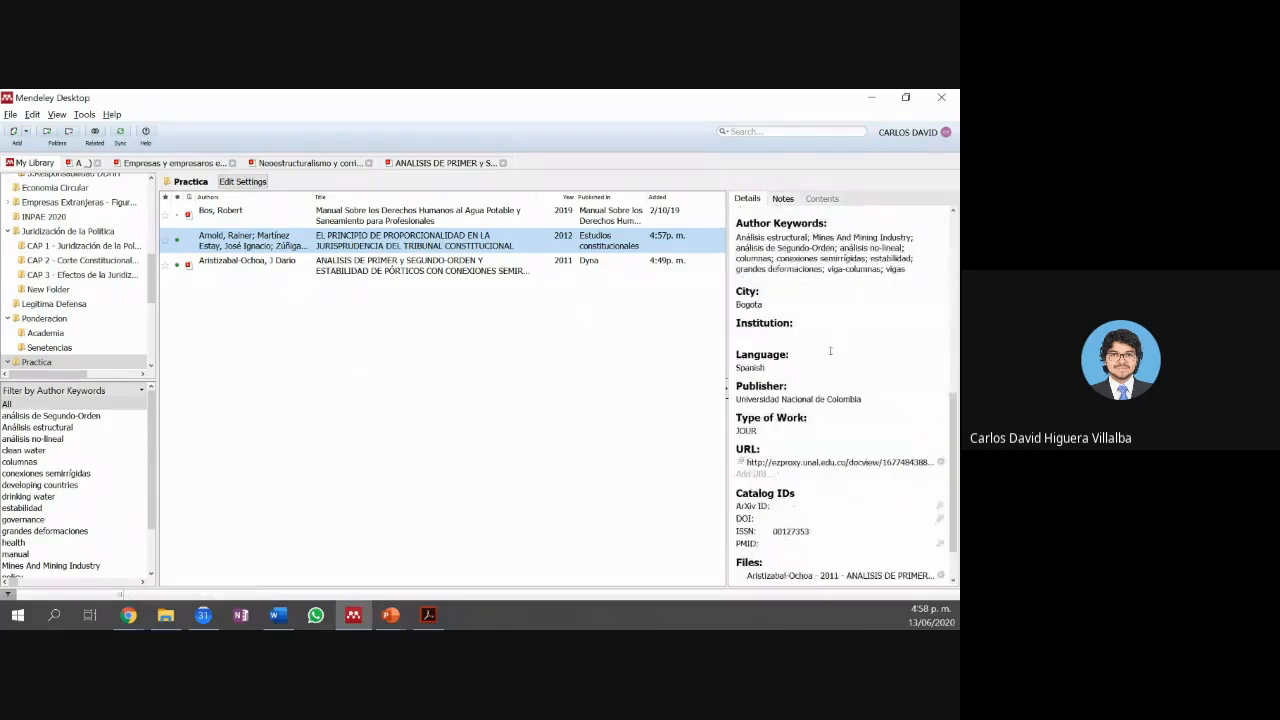
{"action": "scroll", "coordinate": [830, 350], "scroll_direction": "down", "scroll_amount": 1}
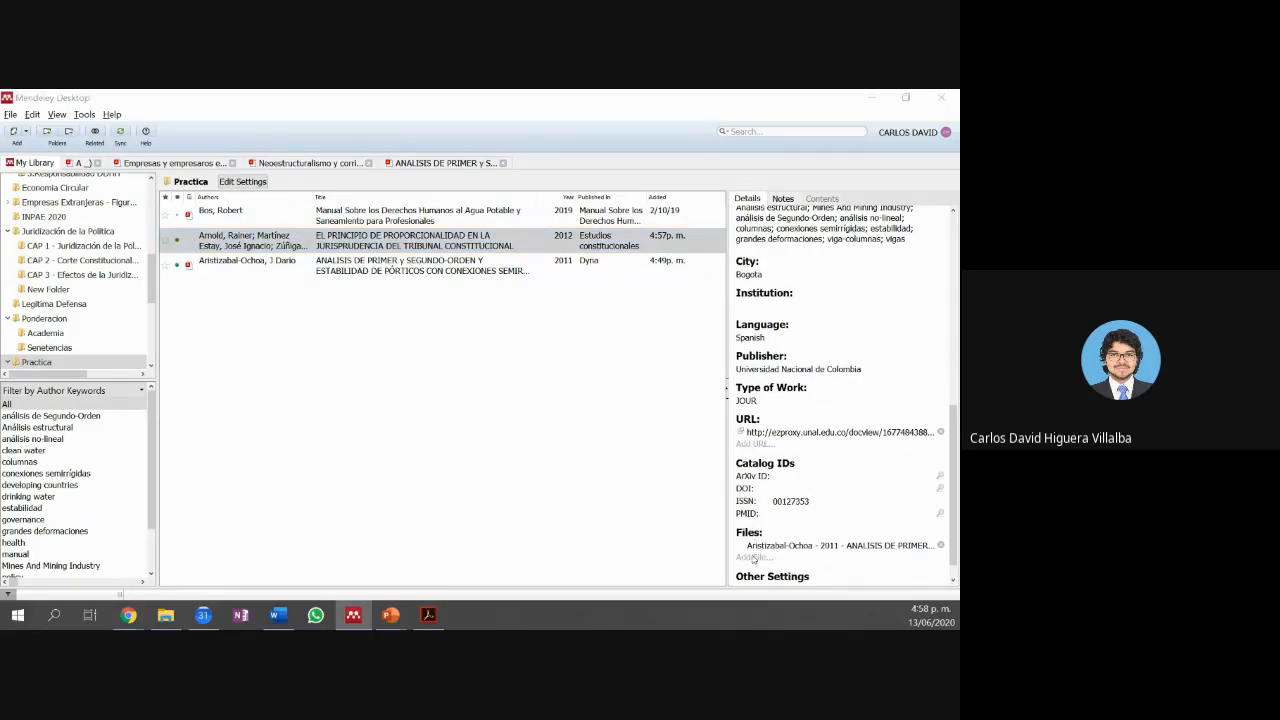
Step: Attach the art03 file to the selected document after one cancelled attempt
{"action": "left_click", "coordinate": [752, 558]}
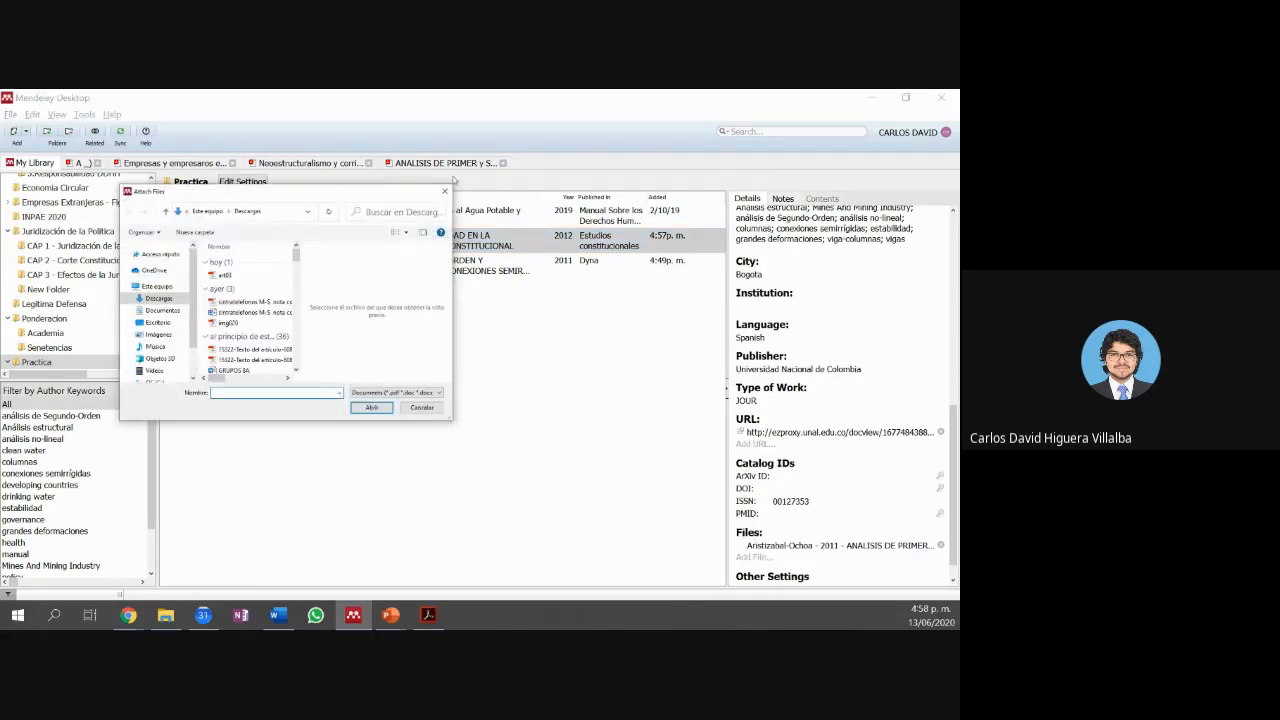
{"action": "left_click", "coordinate": [446, 190]}
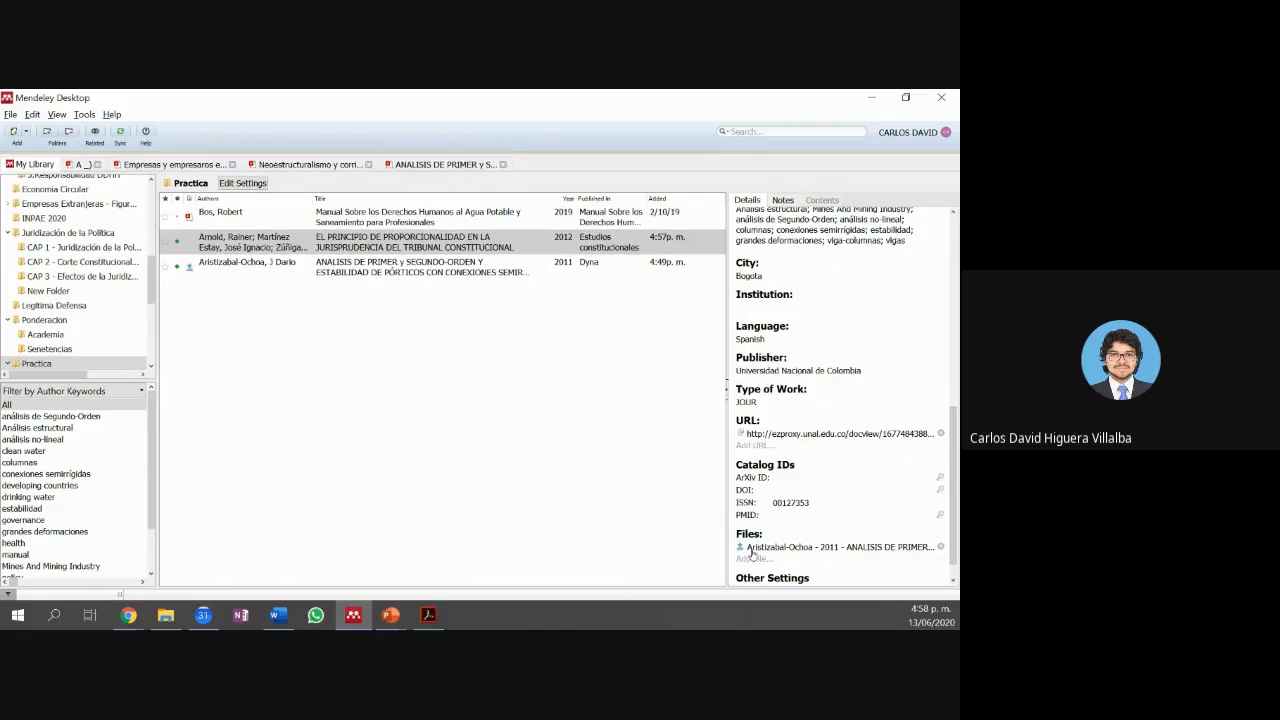
{"action": "left_click", "coordinate": [751, 549]}
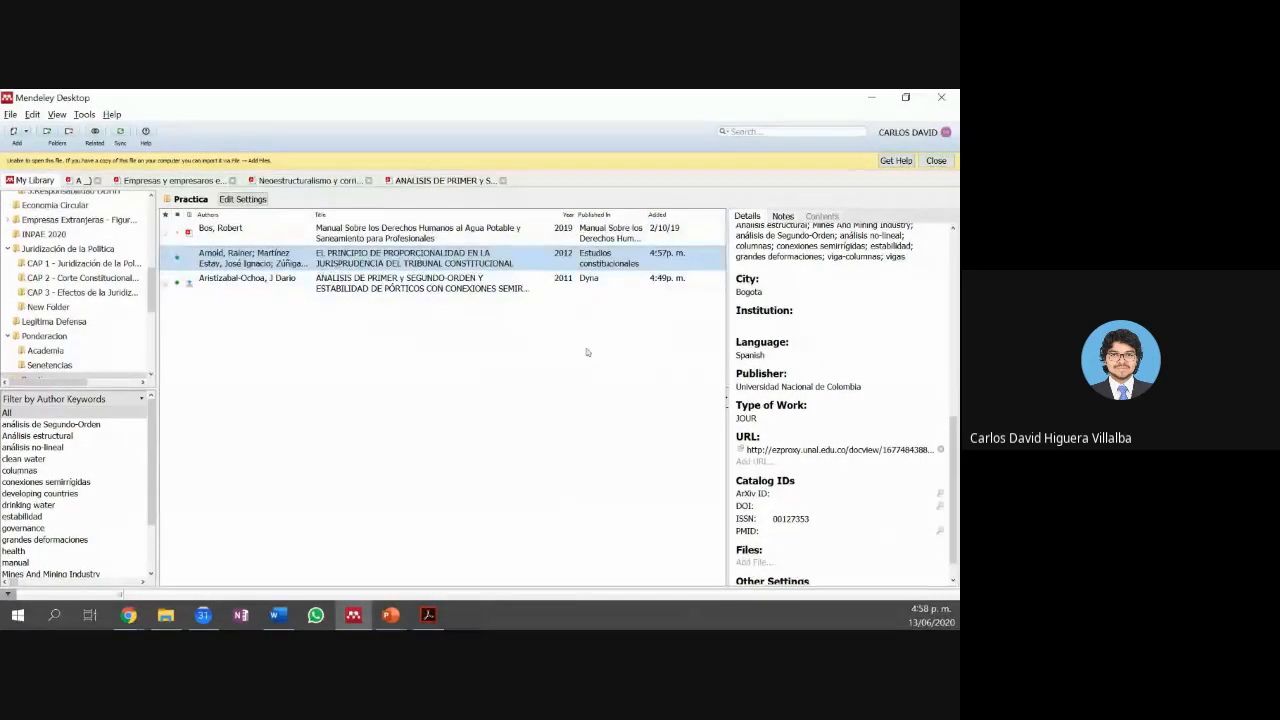
{"action": "left_click", "coordinate": [751, 562]}
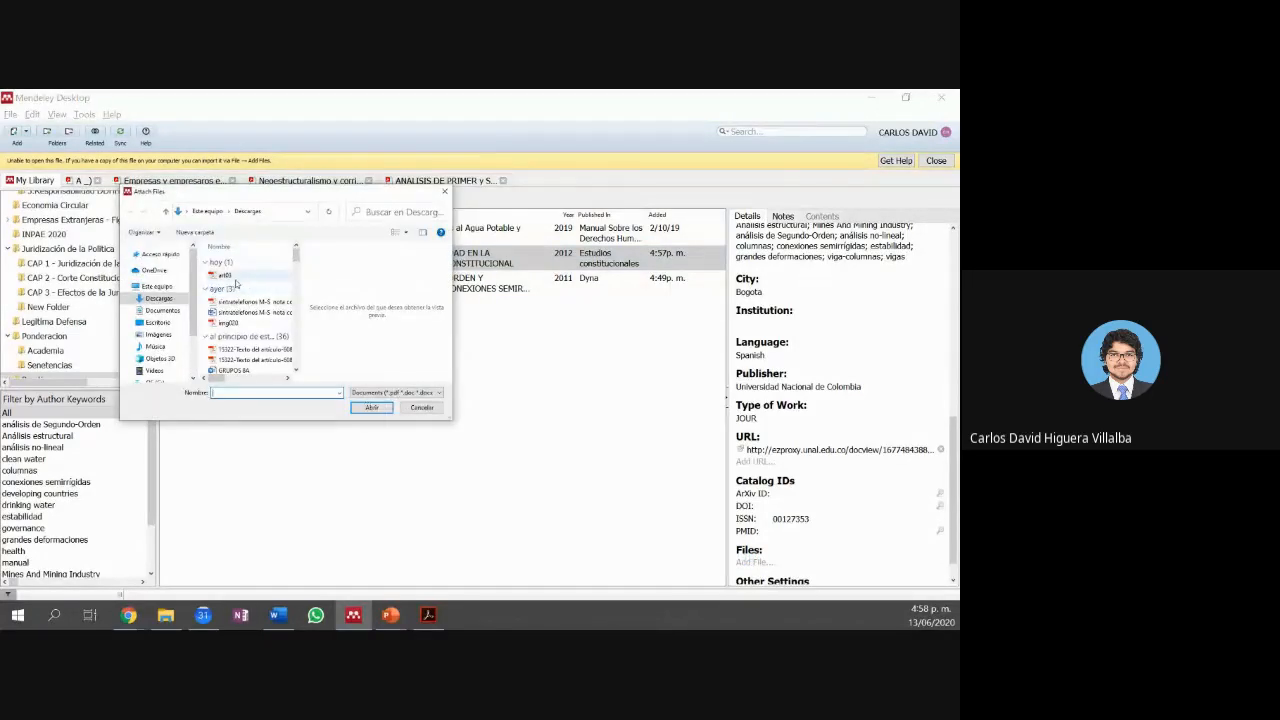
{"action": "left_click", "coordinate": [232, 280]}
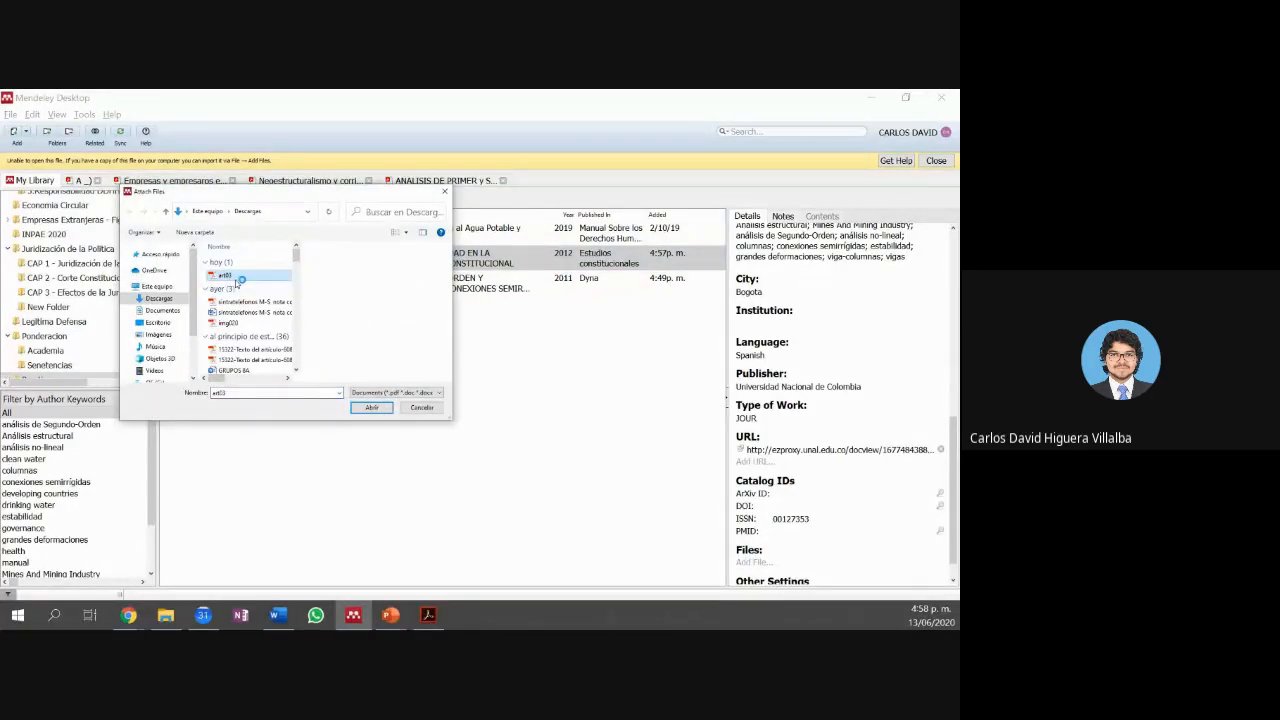
{"action": "left_click", "coordinate": [370, 410]}
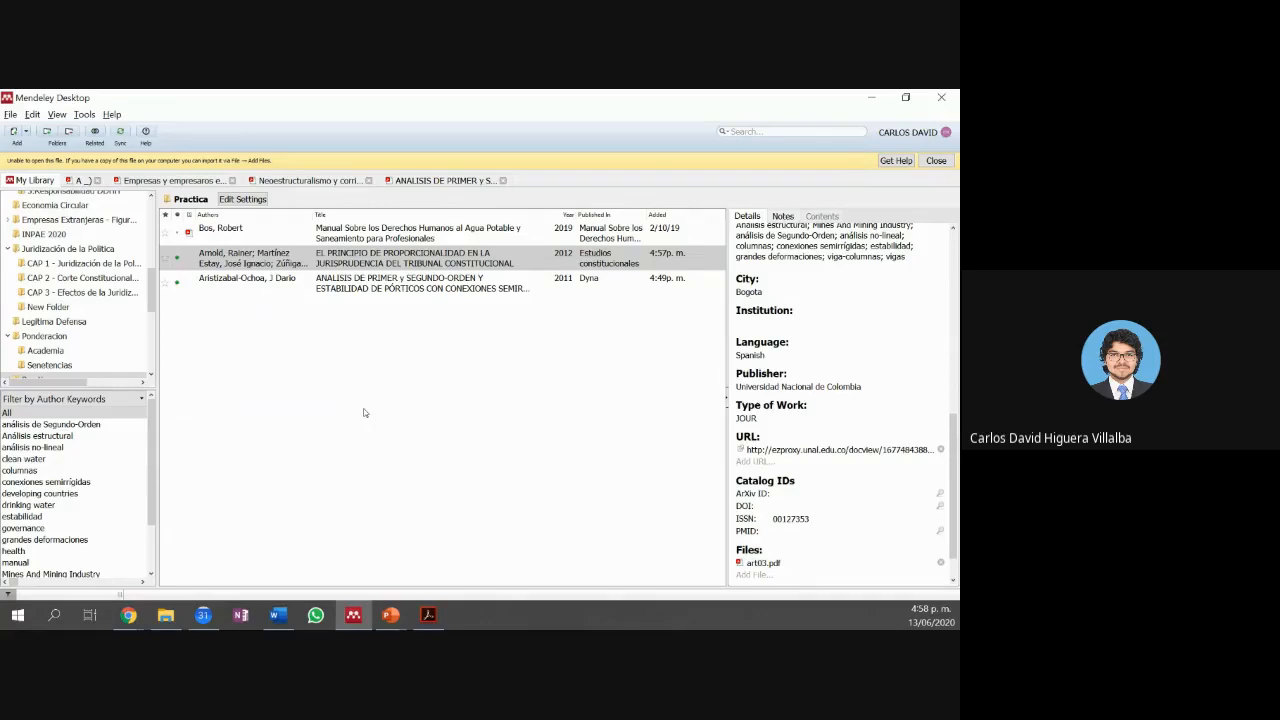
Step: Reselect the Arnold 2012 article, dismiss the warning, and attach art03.pdf to it
{"action": "left_click", "coordinate": [290, 339]}
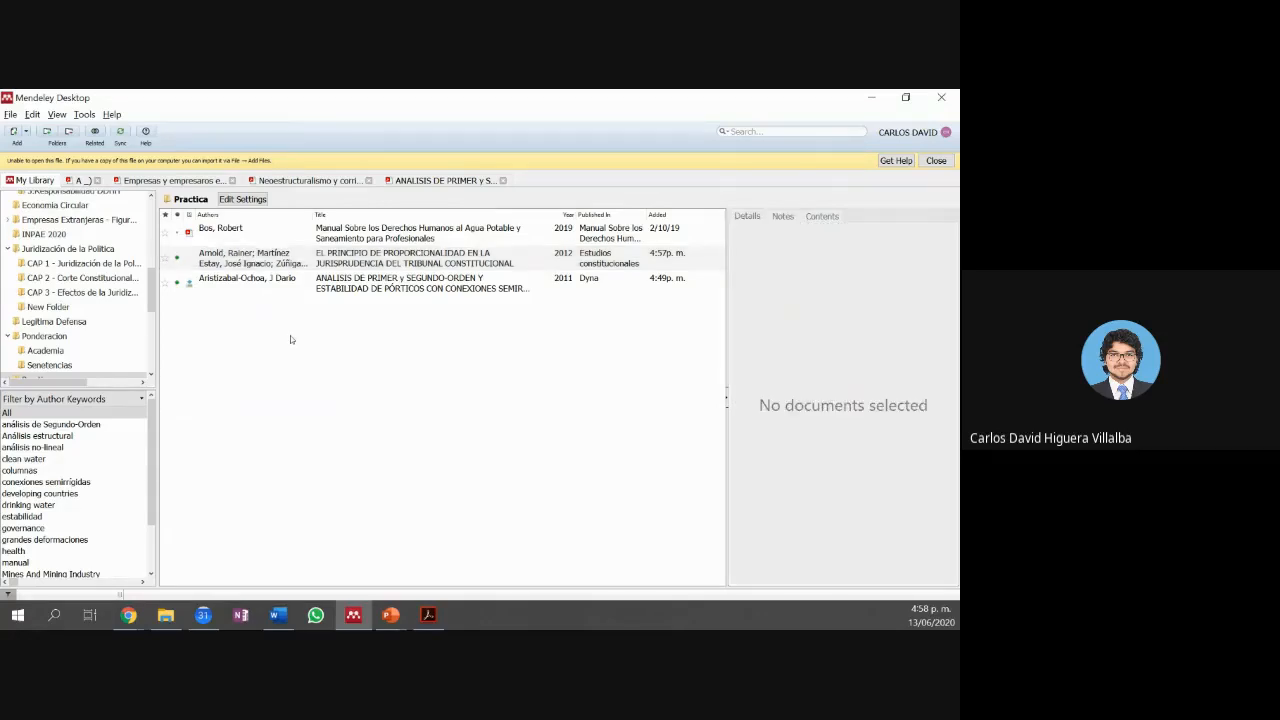
{"action": "left_click", "coordinate": [300, 262]}
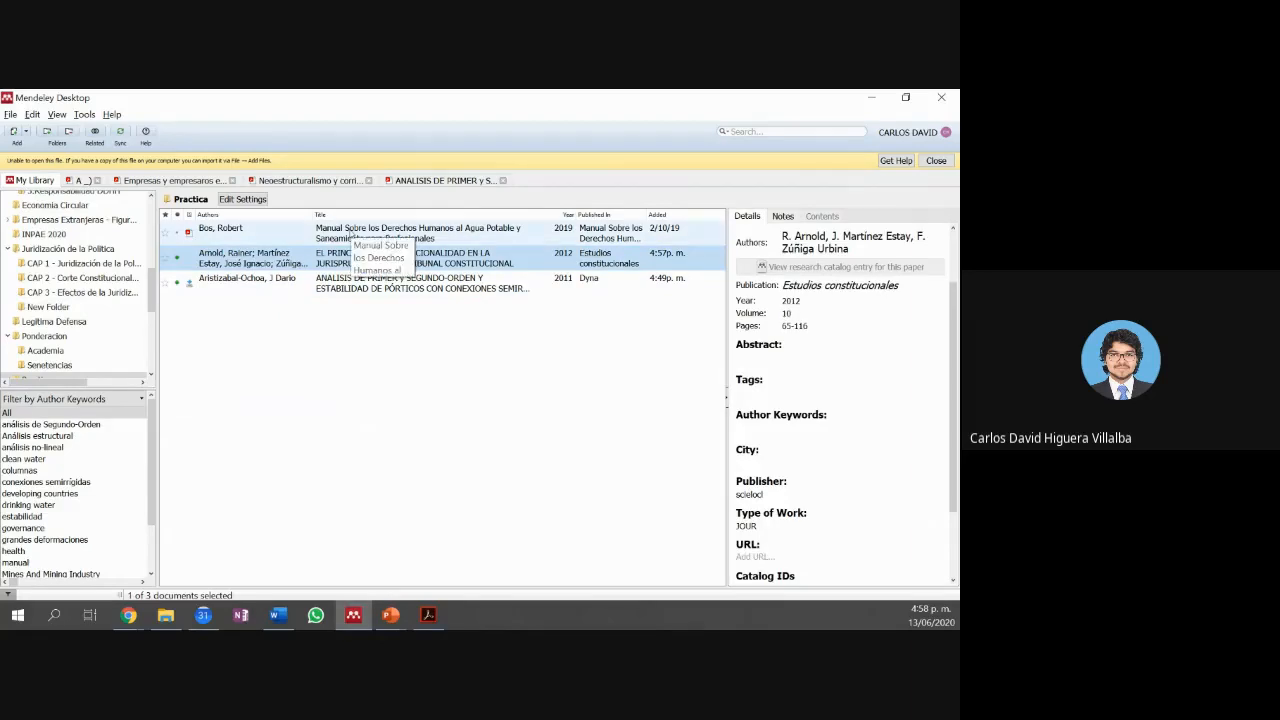
{"action": "scroll", "coordinate": [877, 374], "scroll_direction": "down", "scroll_amount": 2}
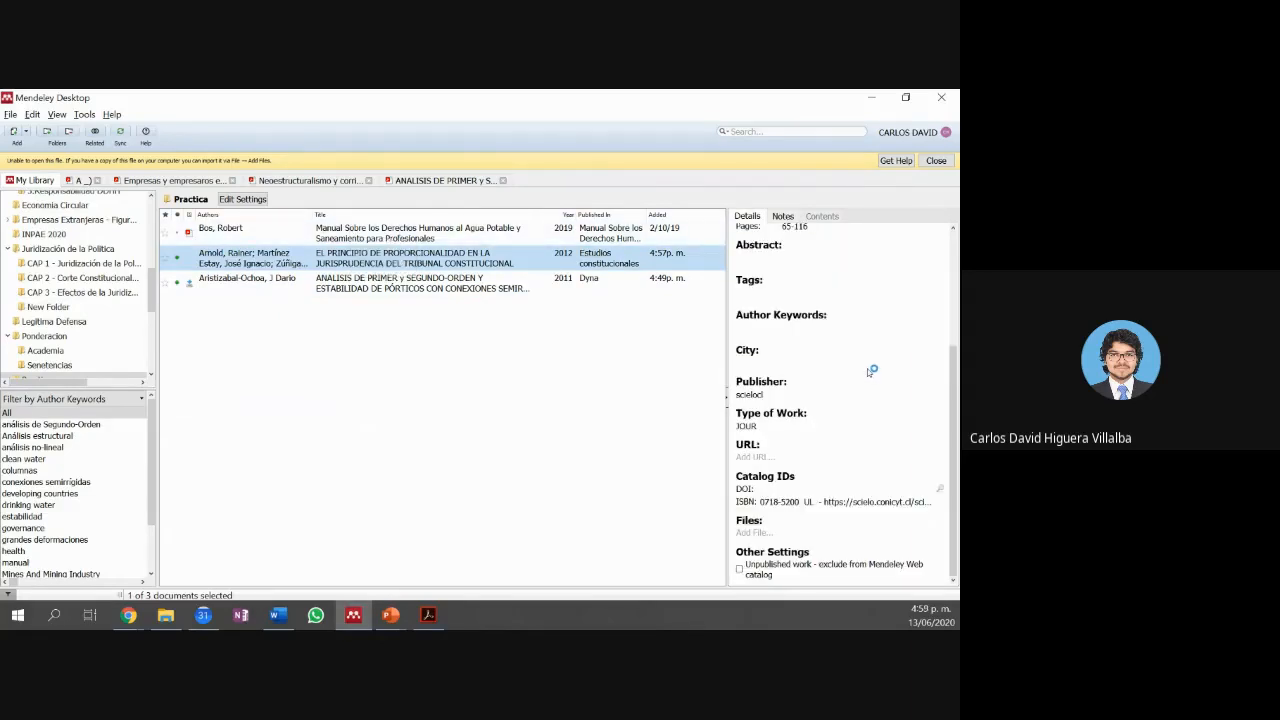
{"action": "left_click", "coordinate": [936, 160]}
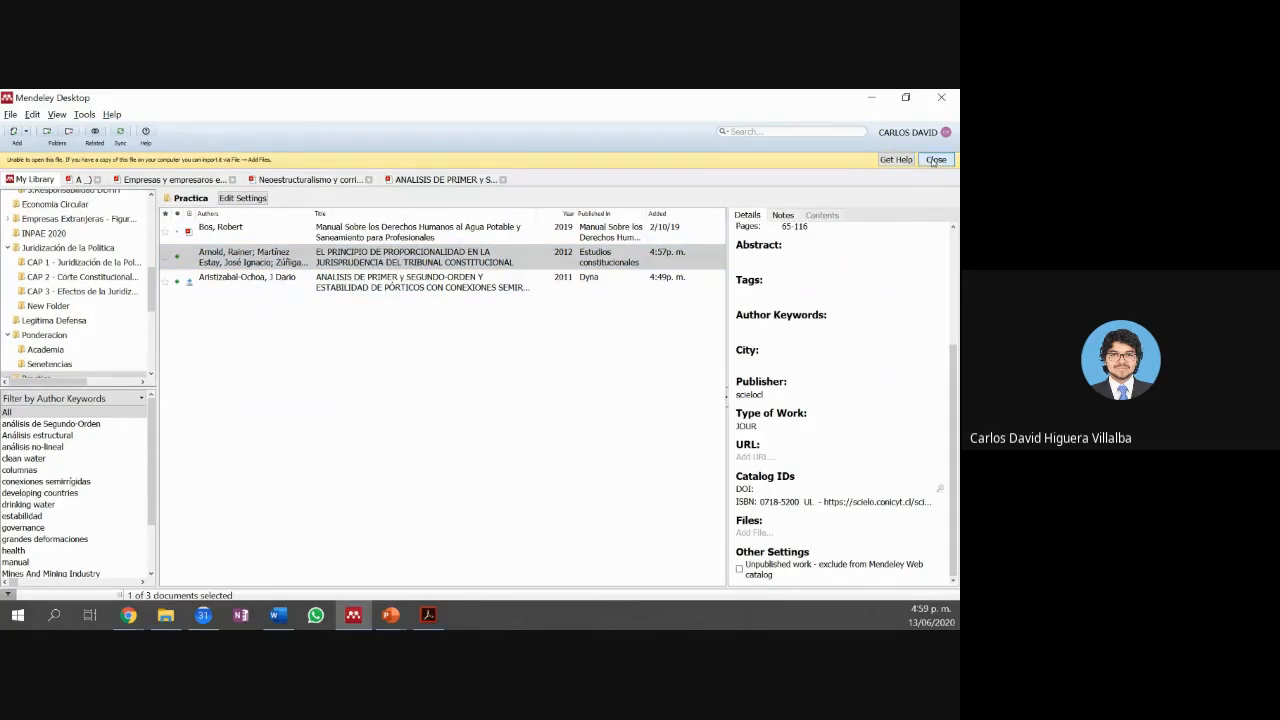
{"action": "left_click", "coordinate": [360, 248]}
{"action": "left_click", "coordinate": [740, 534]}
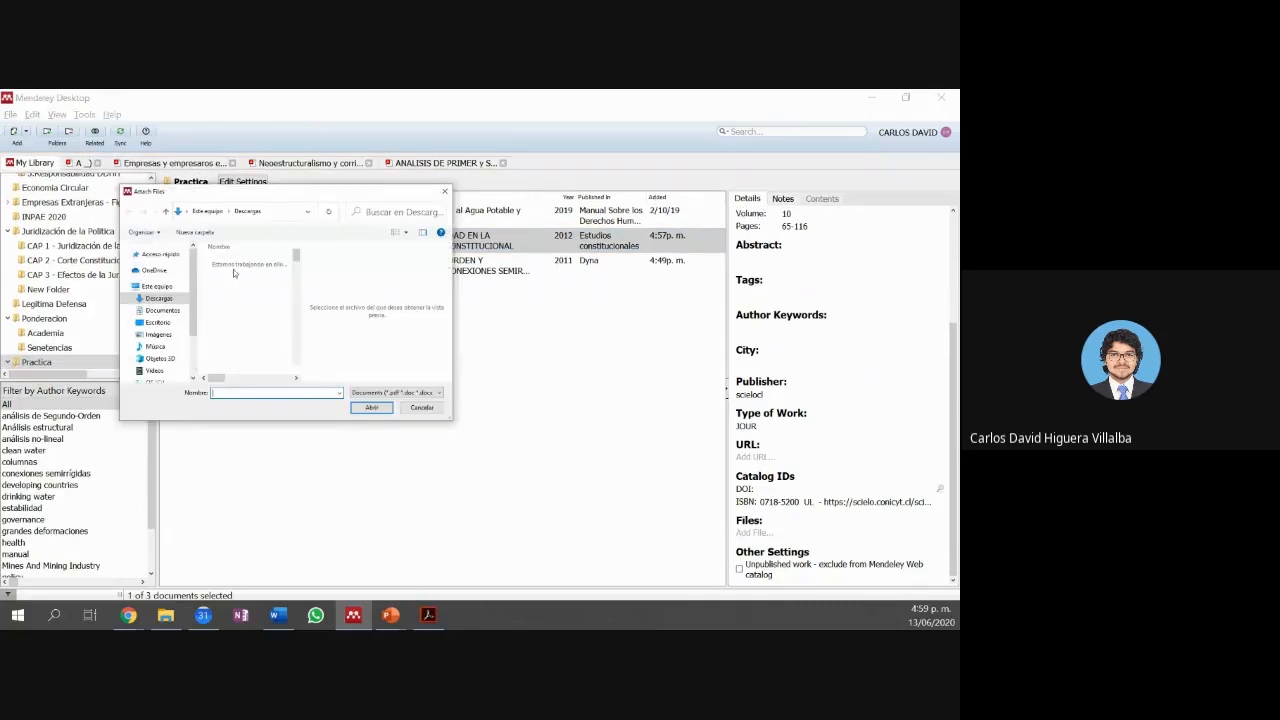
{"action": "left_click", "coordinate": [382, 409]}
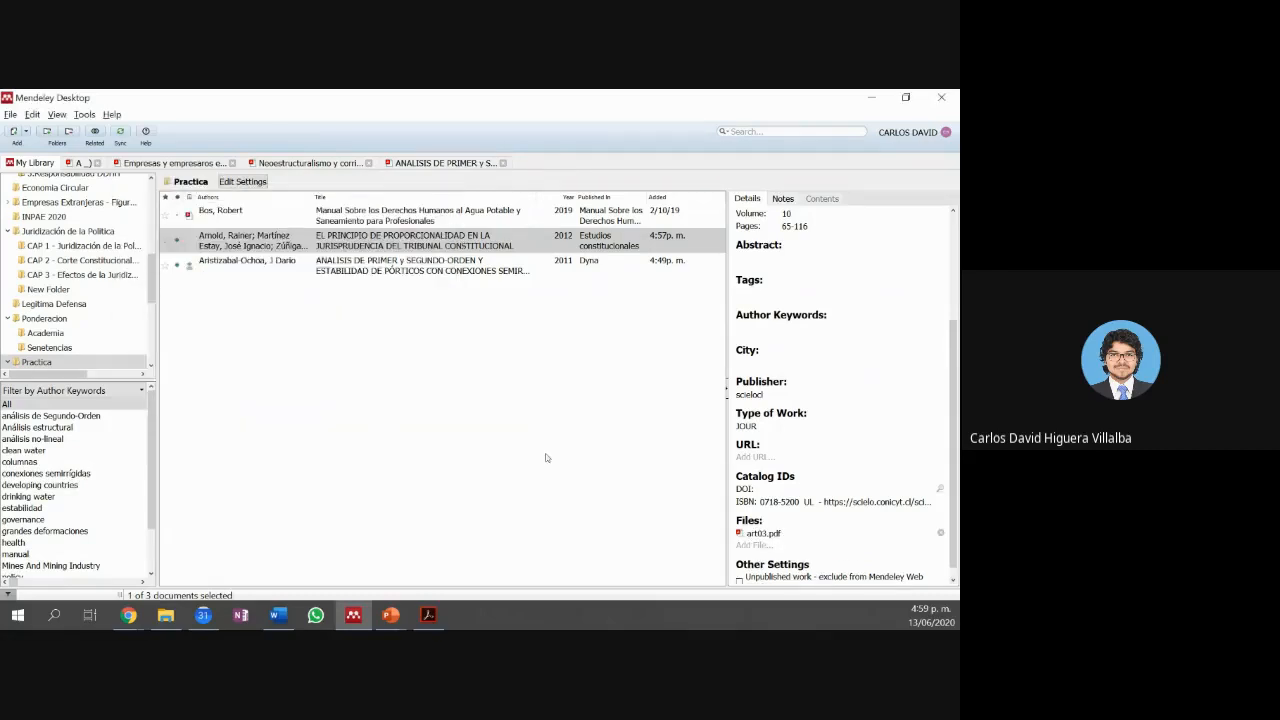
Step: Open the Arnold et al. article's PDF in its own tab, then switch to the Downloads folder
{"action": "left_click", "coordinate": [580, 473]}
{"action": "double_click", "coordinate": [194, 245]}
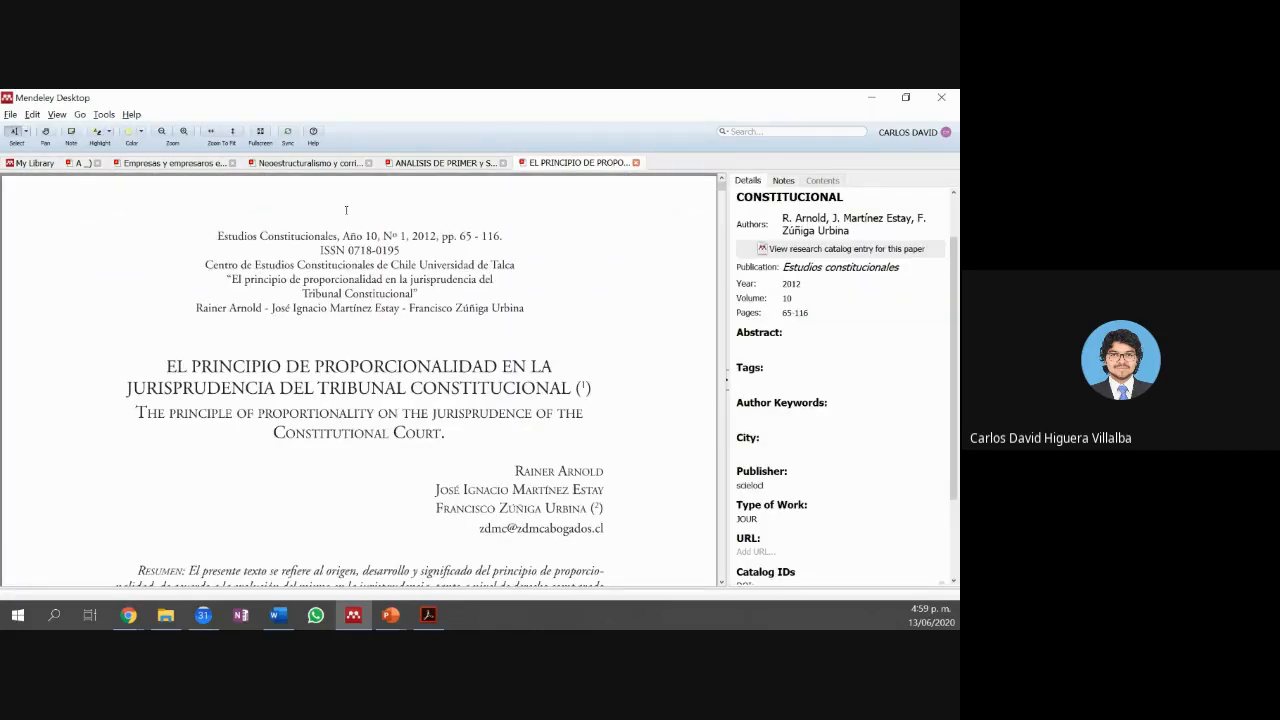
{"action": "left_click", "coordinate": [470, 163]}
{"action": "key", "text": "alt+Tab"}
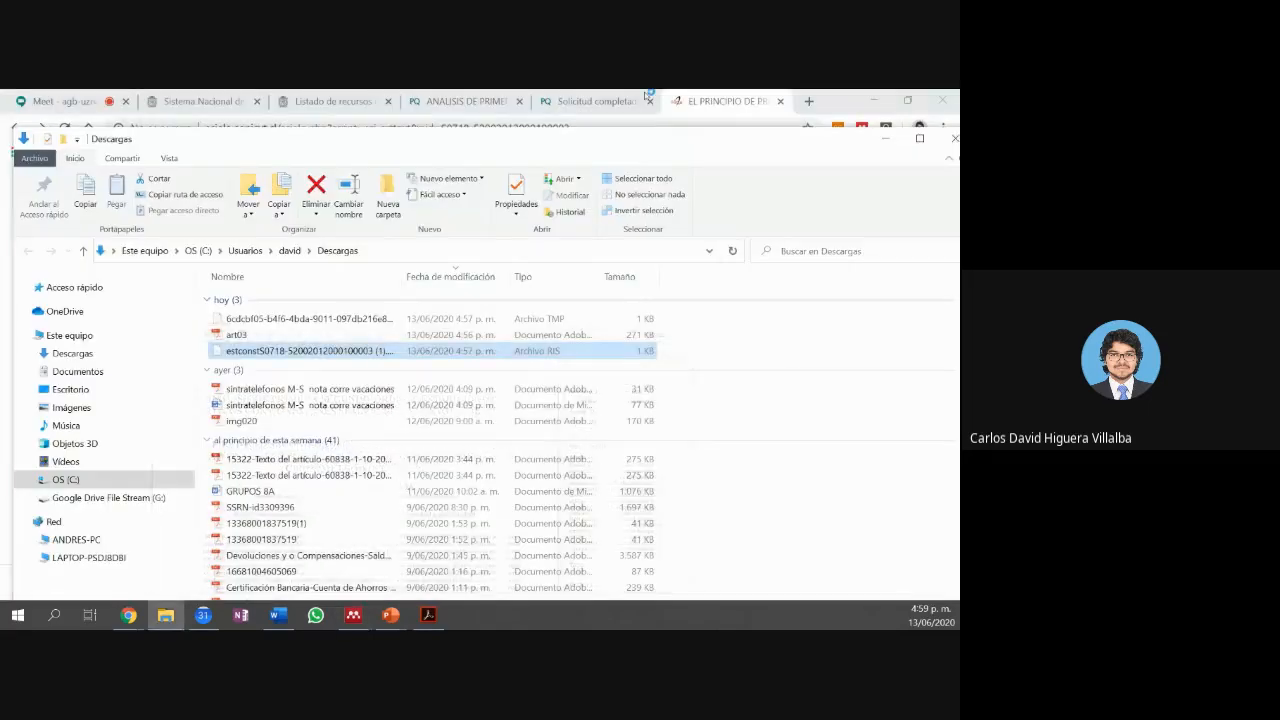
Step: Switch to the 'EL PRINCIPIO DE PR...' Chrome tab showing the SciELO article
{"action": "left_click", "coordinate": [700, 101]}
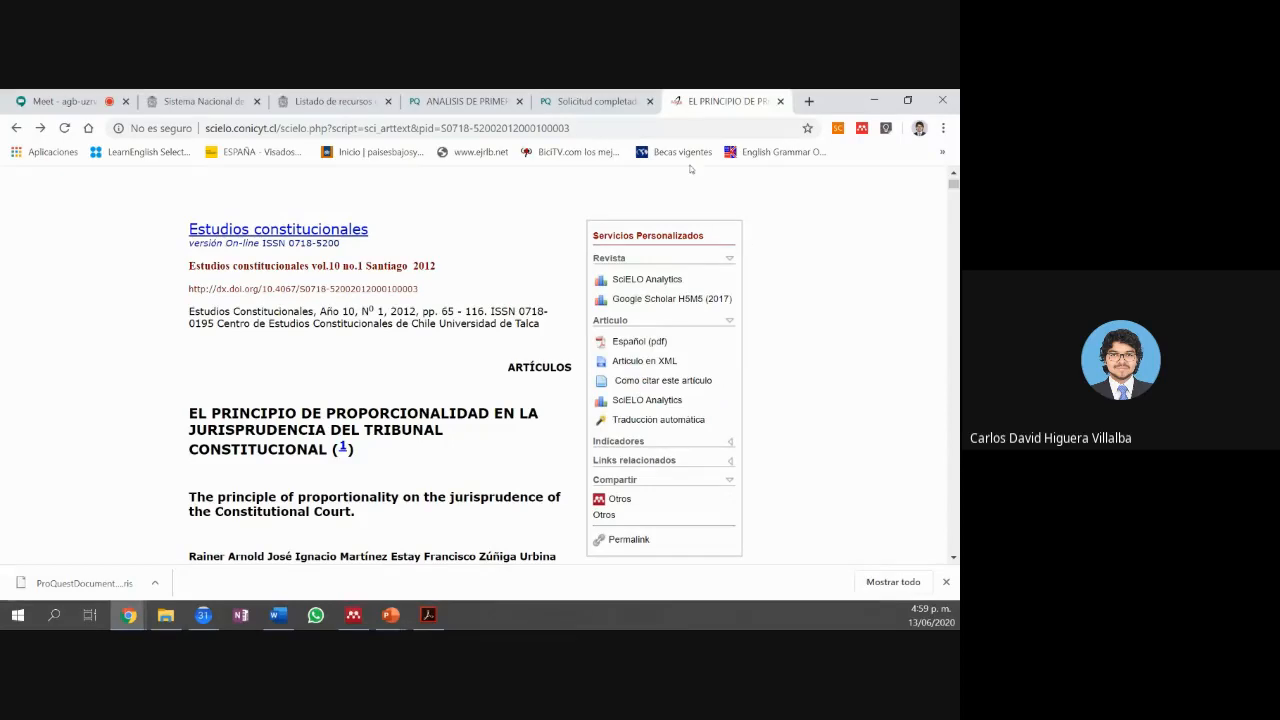
Step: Read the participants' replies in the Meet chat, then return to Mendeley's frame-stability PDF
{"action": "left_click", "coordinate": [108, 97]}
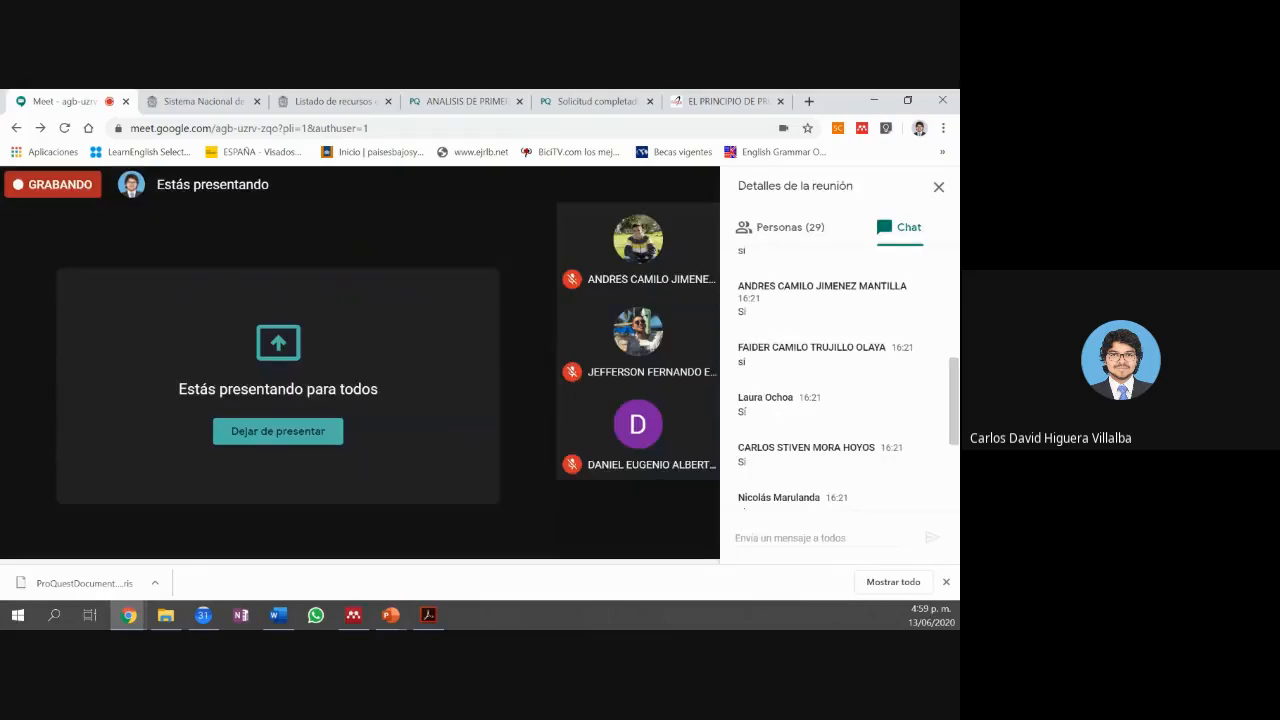
{"action": "left_click", "coordinate": [873, 101]}
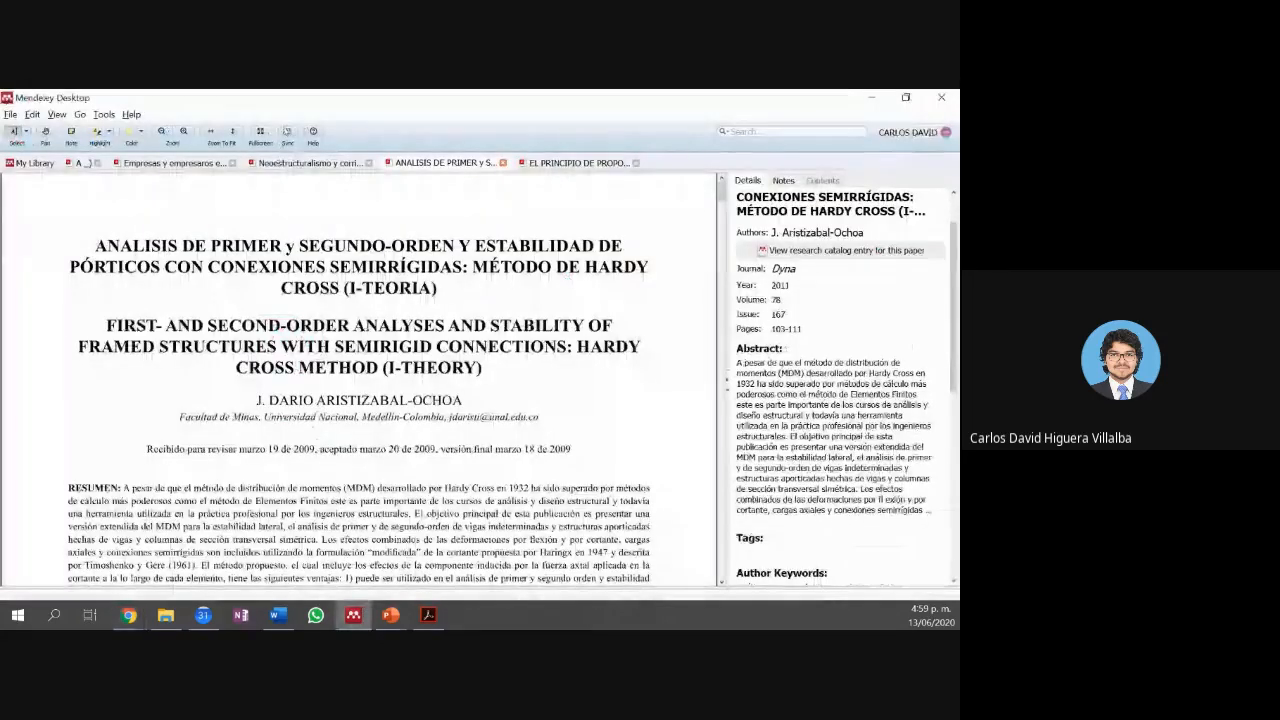
{"action": "left_click", "coordinate": [871, 97]}
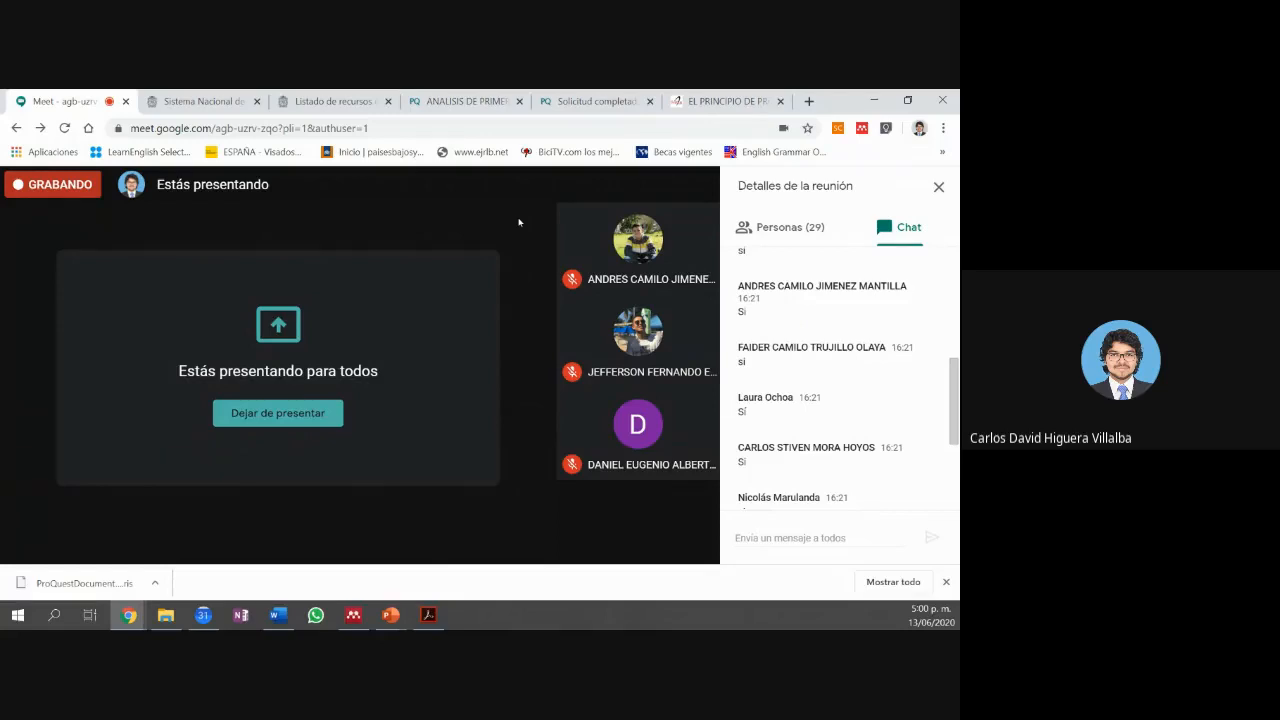
{"action": "scroll", "coordinate": [840, 380], "scroll_direction": "down", "scroll_amount": 2}
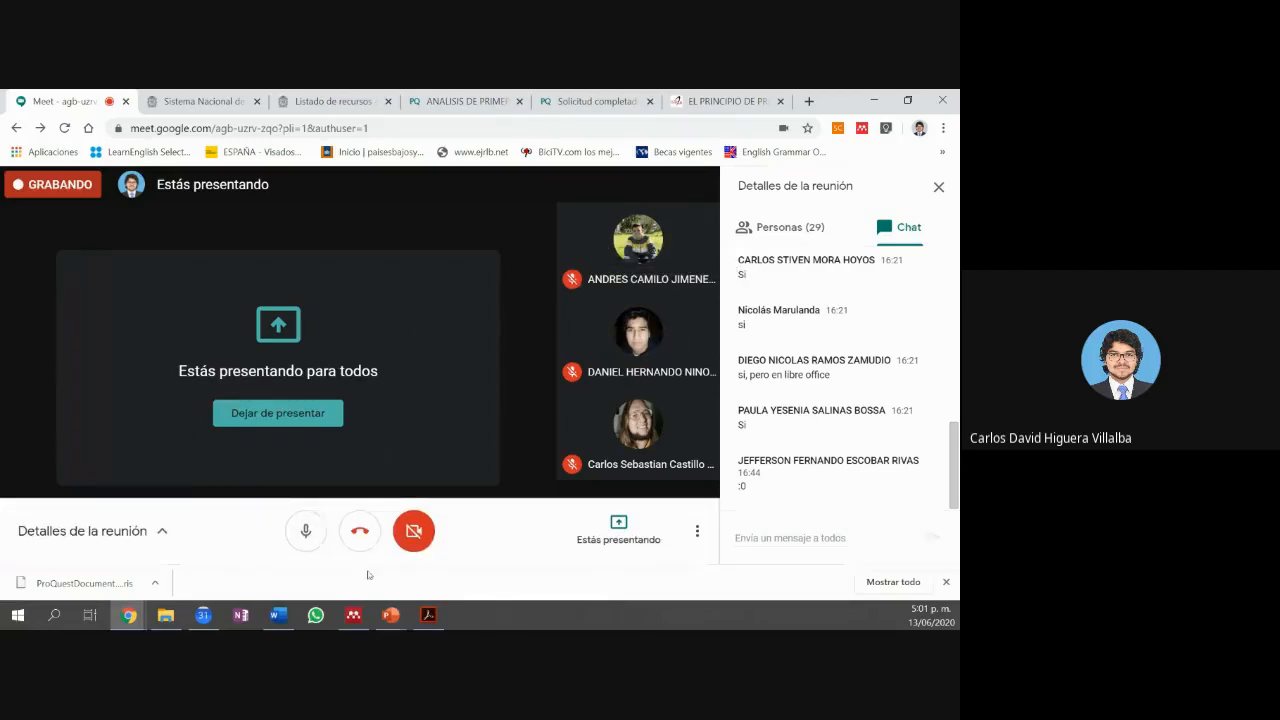
{"action": "left_click", "coordinate": [353, 616]}
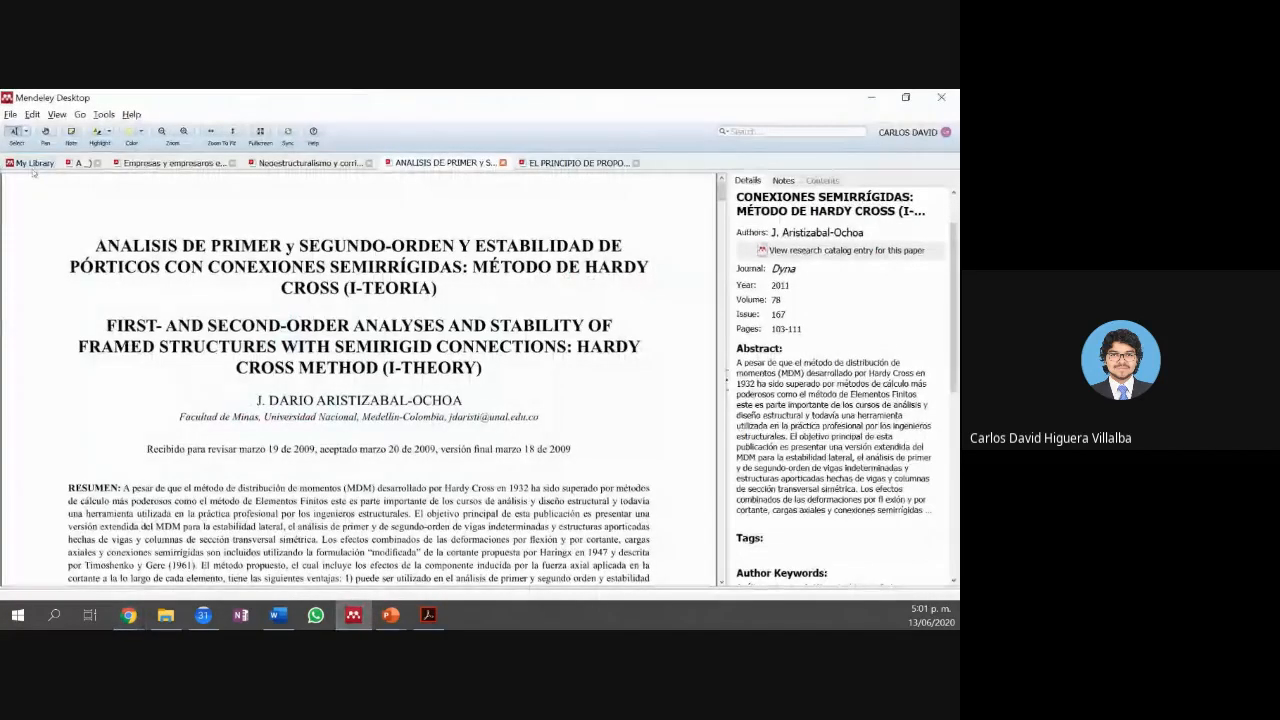
Step: Open the Aristizabal-Ochoa PDF in a new tab and return to the Practica list of three references
{"action": "left_click", "coordinate": [33, 166]}
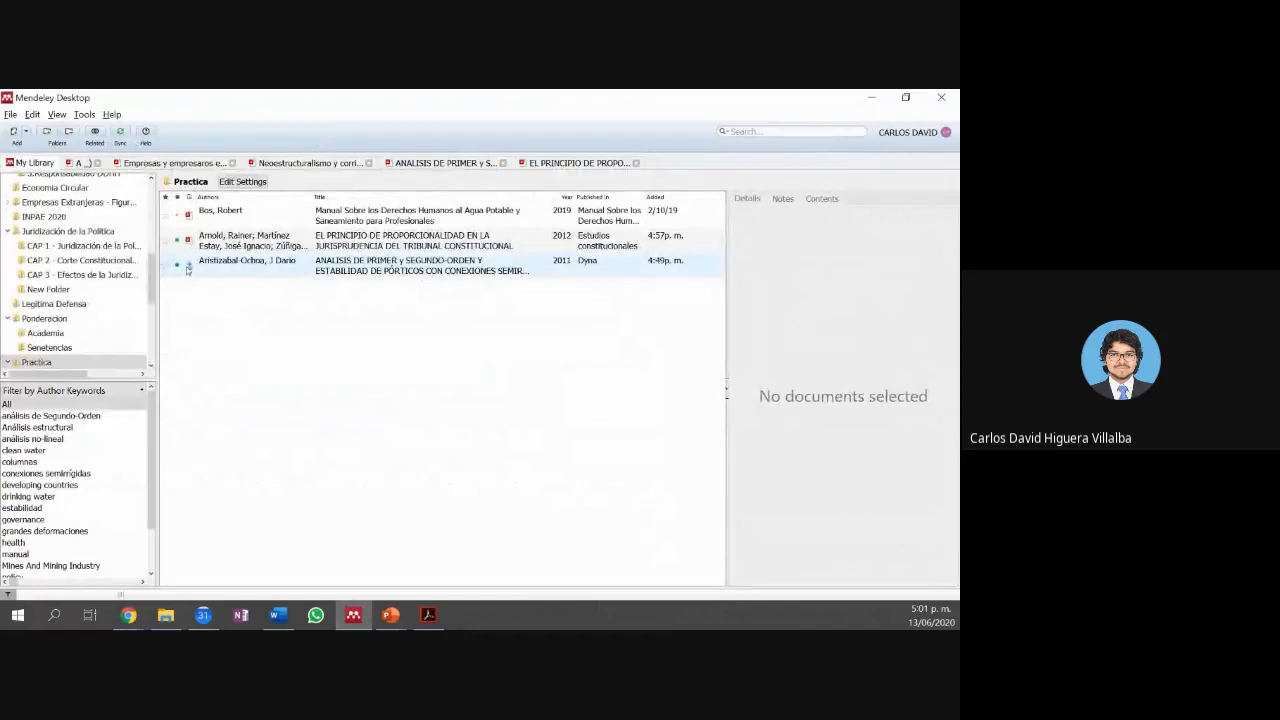
{"action": "double_click", "coordinate": [187, 265]}
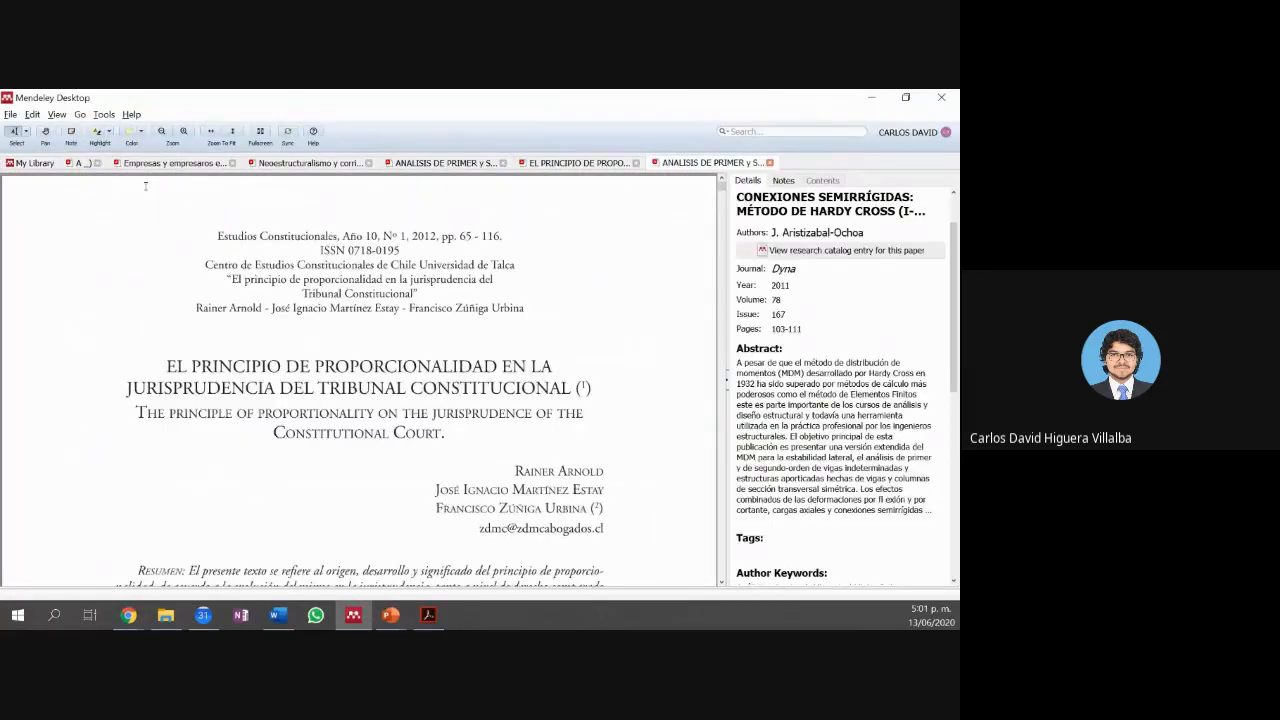
{"action": "left_click", "coordinate": [36, 163]}
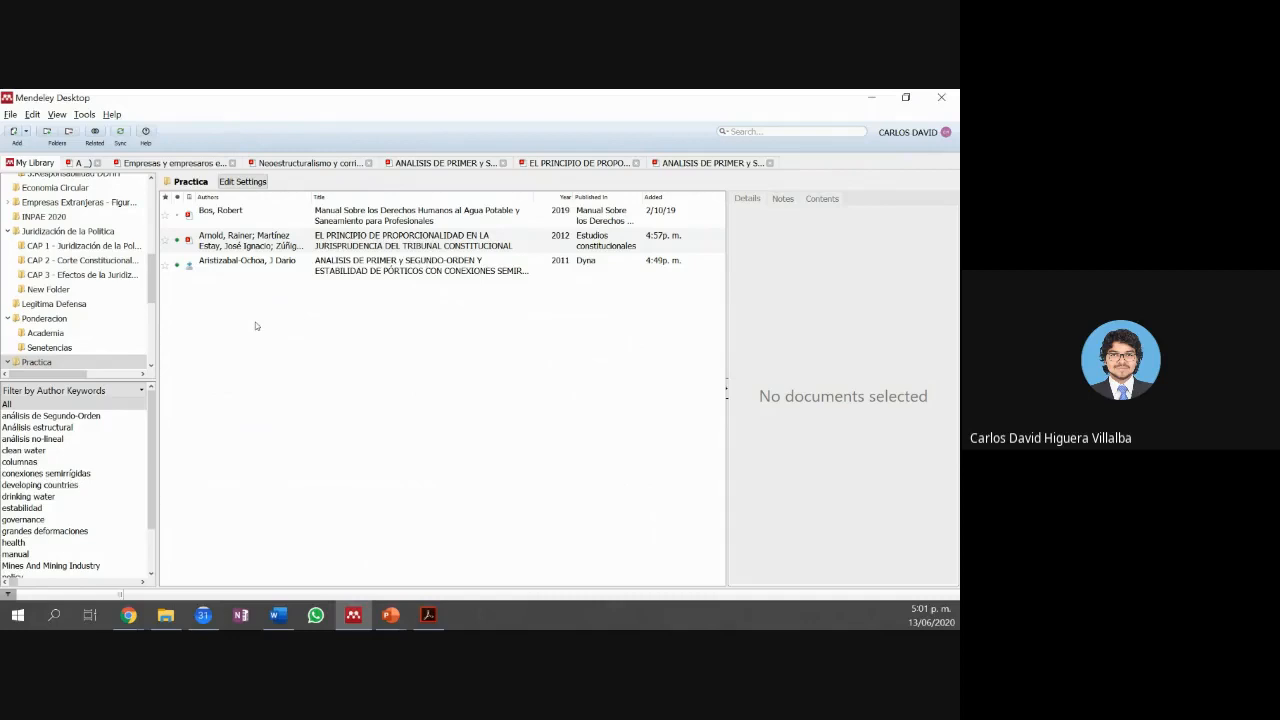
Step: Create a blank Journal Article entry with Add Entry Manually and look over its empty Title, Authors and Journal fields
{"action": "right_click", "coordinate": [222, 317]}
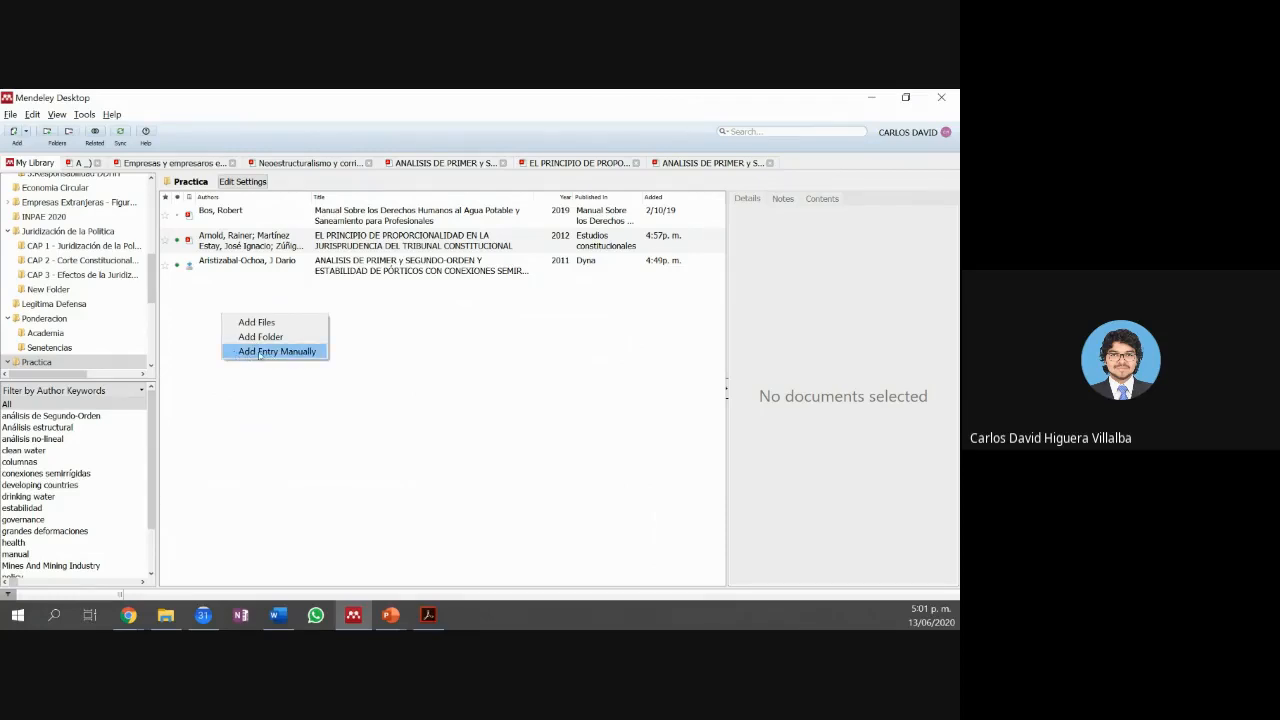
{"action": "left_click", "coordinate": [261, 353]}
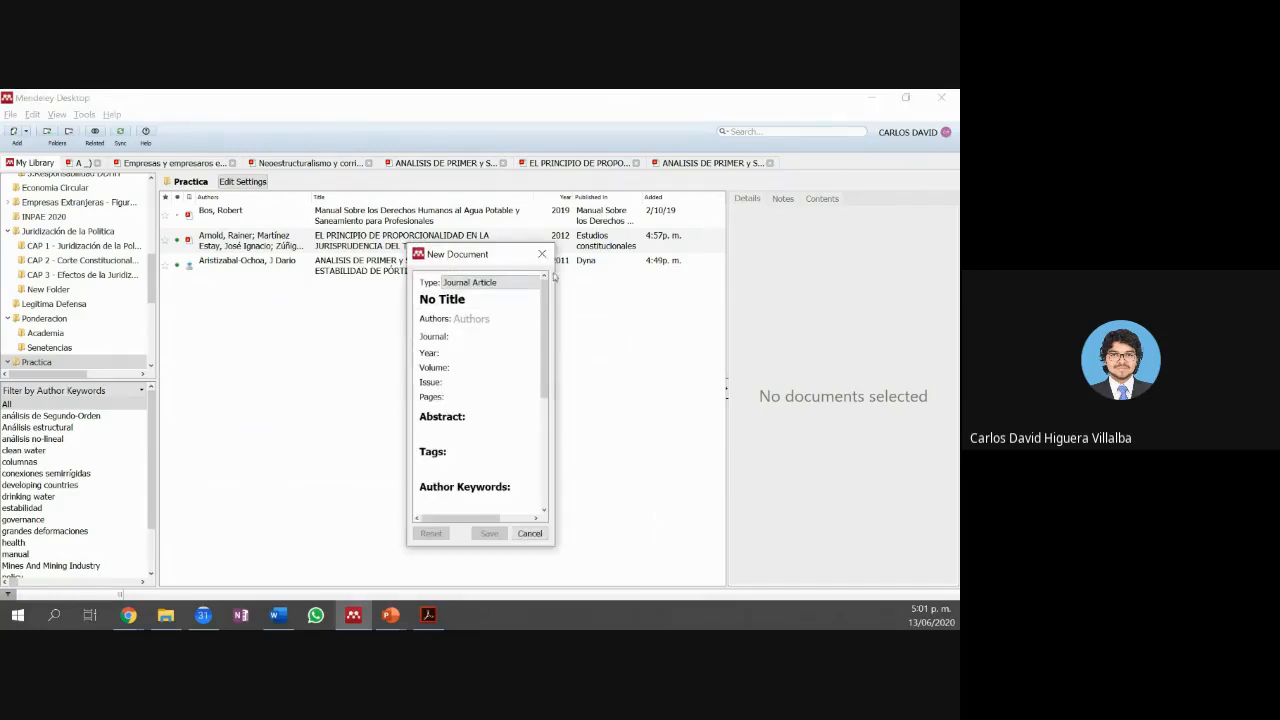
{"action": "left_click", "coordinate": [486, 299]}
{"action": "left_click", "coordinate": [465, 318]}
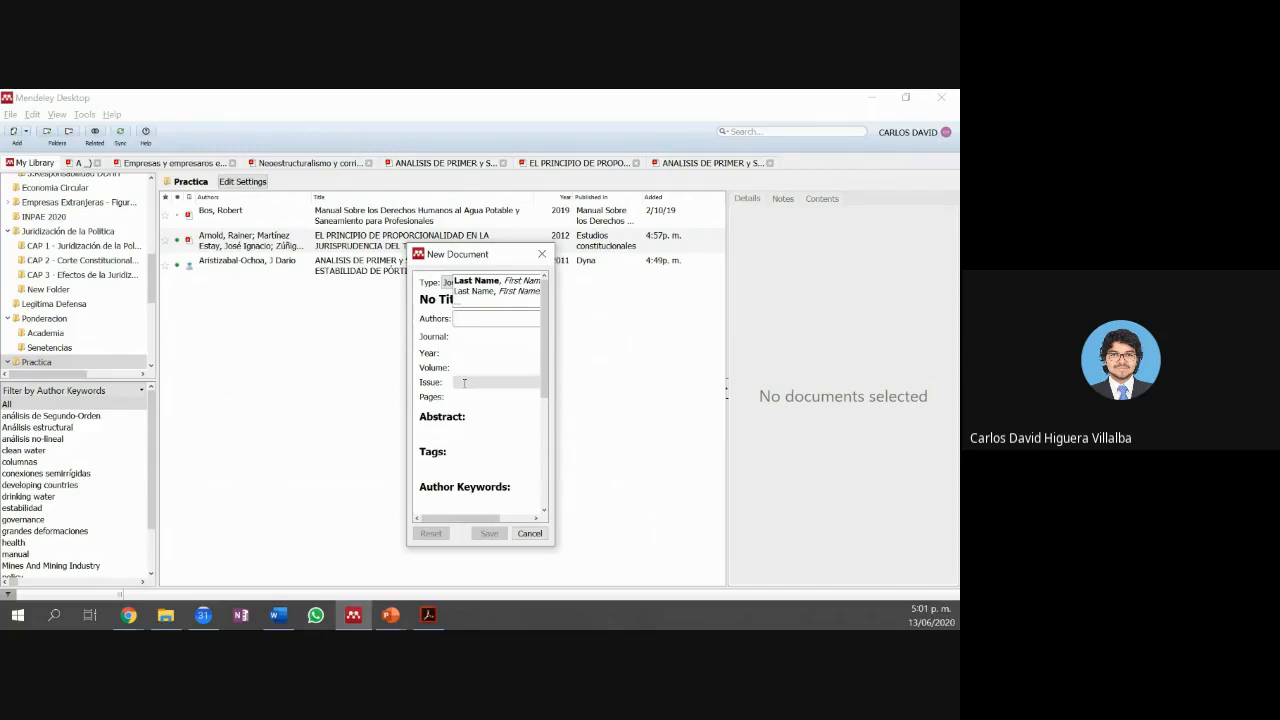
{"action": "left_click", "coordinate": [456, 336]}
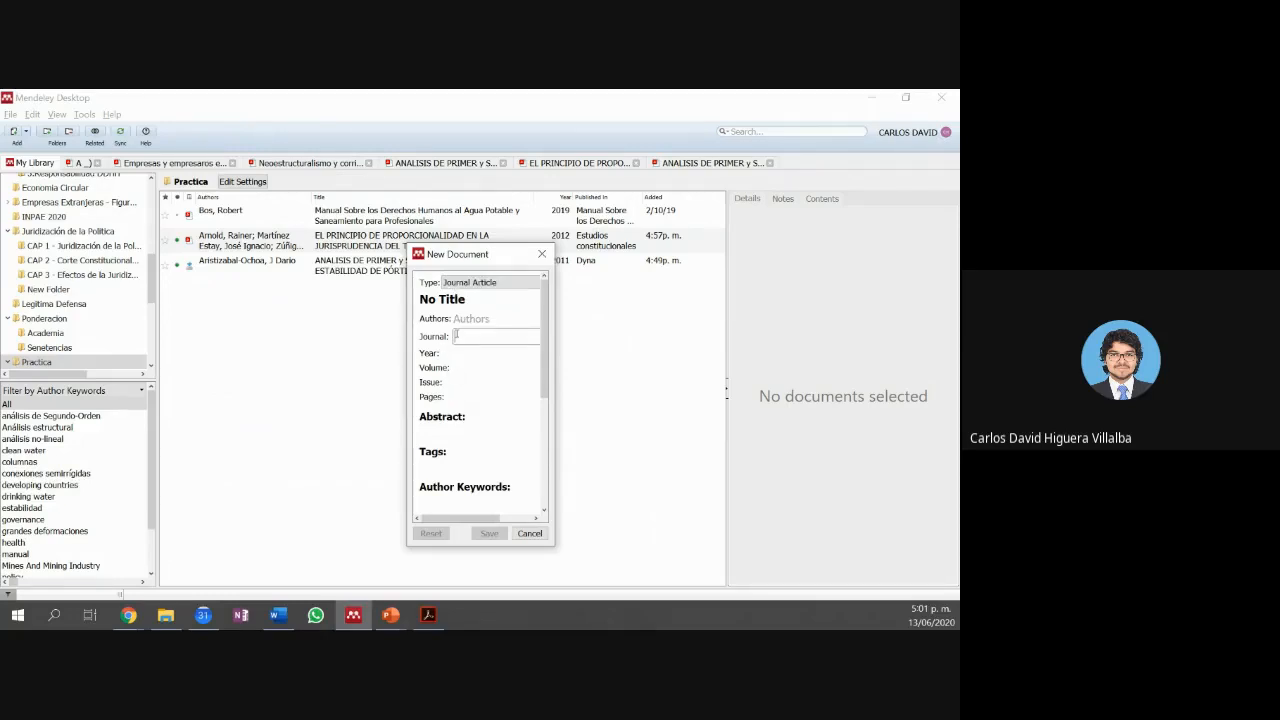
{"action": "scroll", "coordinate": [458, 336], "scroll_direction": "down", "scroll_amount": 4}
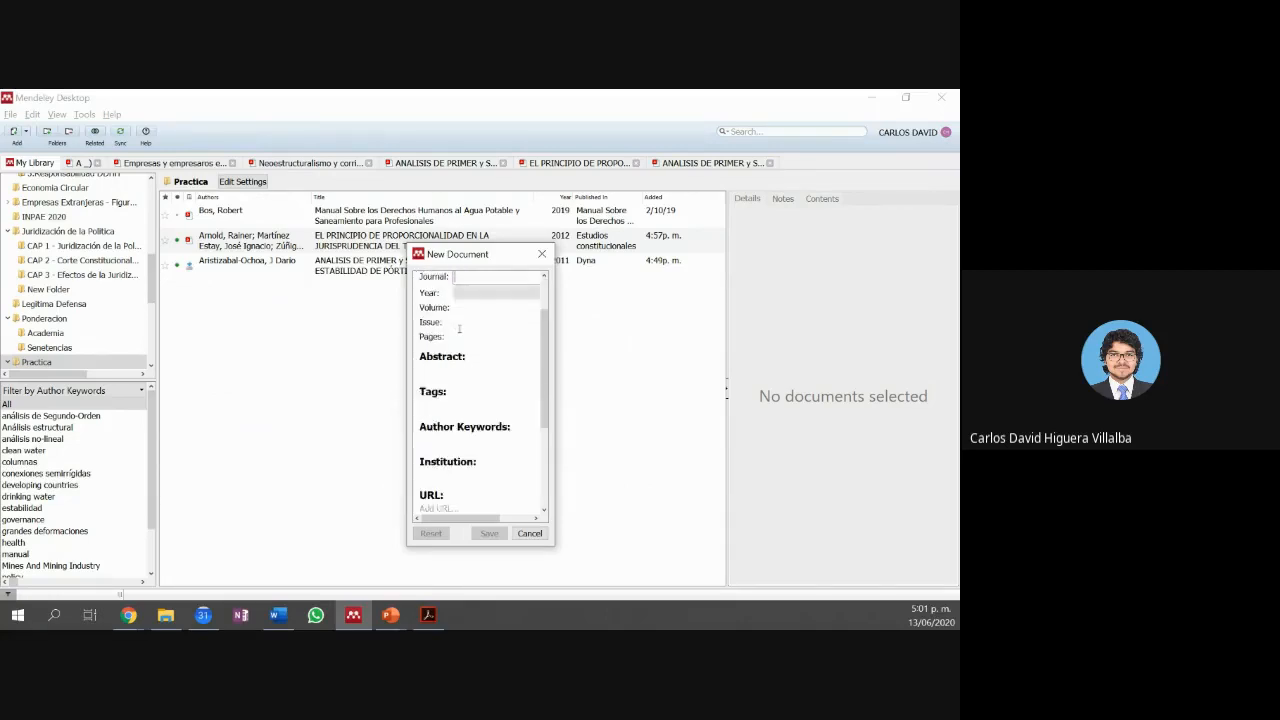
{"action": "scroll", "coordinate": [459, 336], "scroll_direction": "down", "scroll_amount": 3}
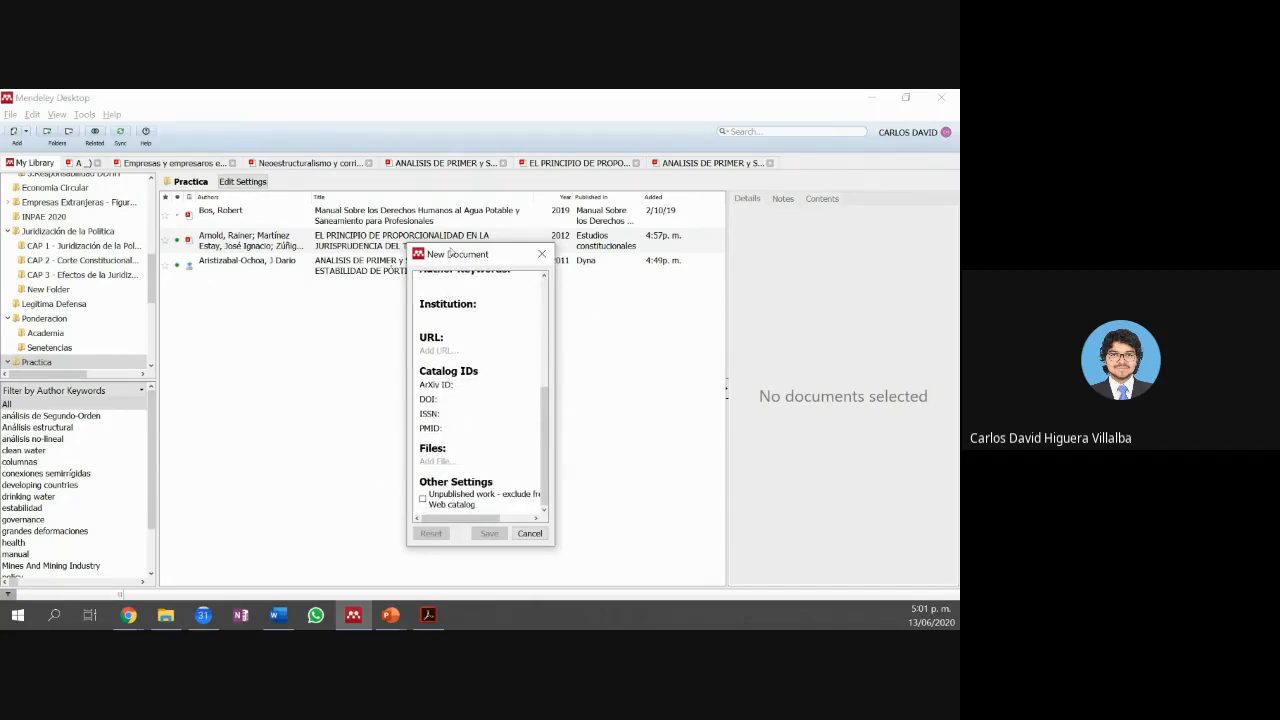
{"action": "scroll", "coordinate": [466, 338], "scroll_direction": "up", "scroll_amount": 7}
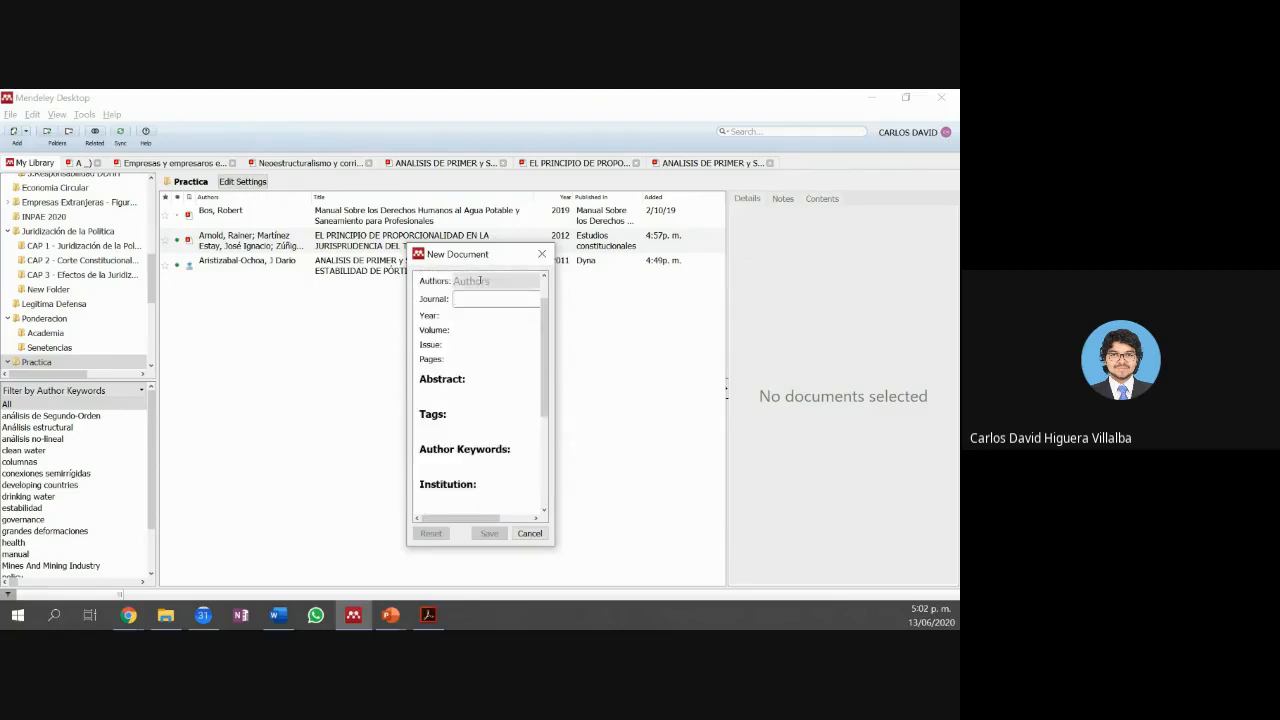
{"action": "scroll", "coordinate": [480, 281], "scroll_direction": "up", "scroll_amount": 2}
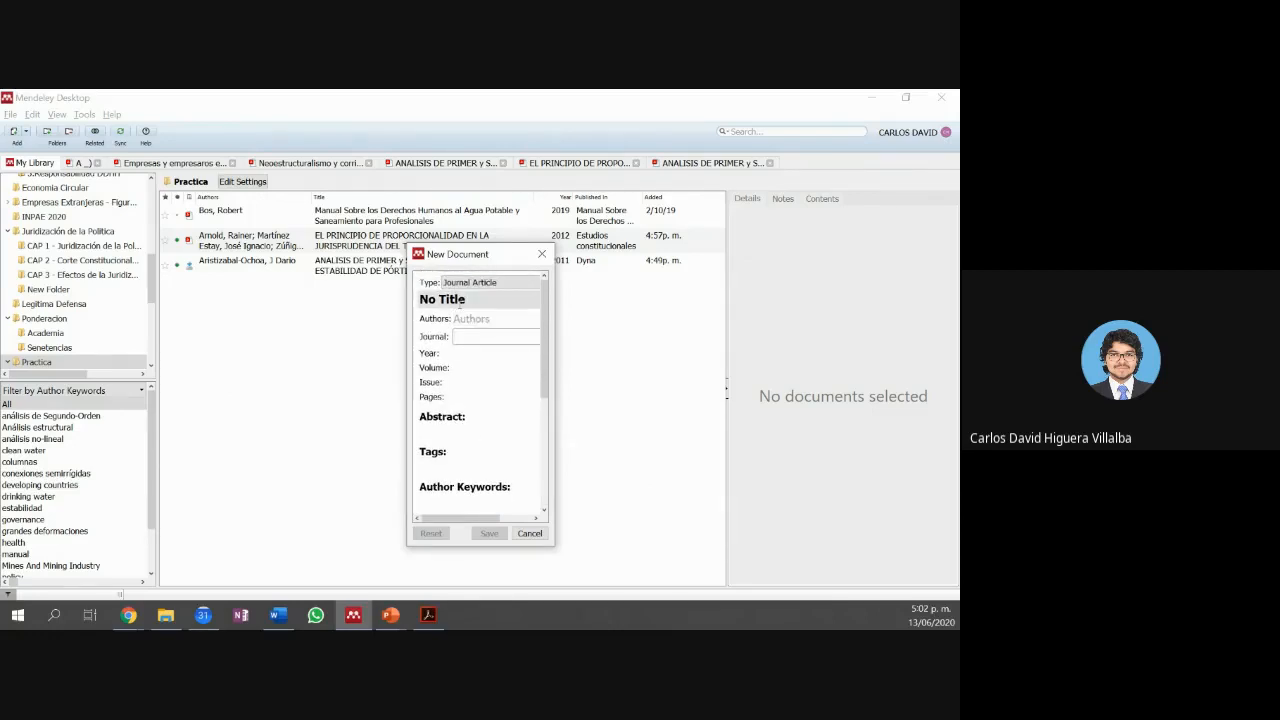
Step: Enter the new entry's title and set its author to the organisation IEEE
{"action": "triple_click", "coordinate": [464, 299]}
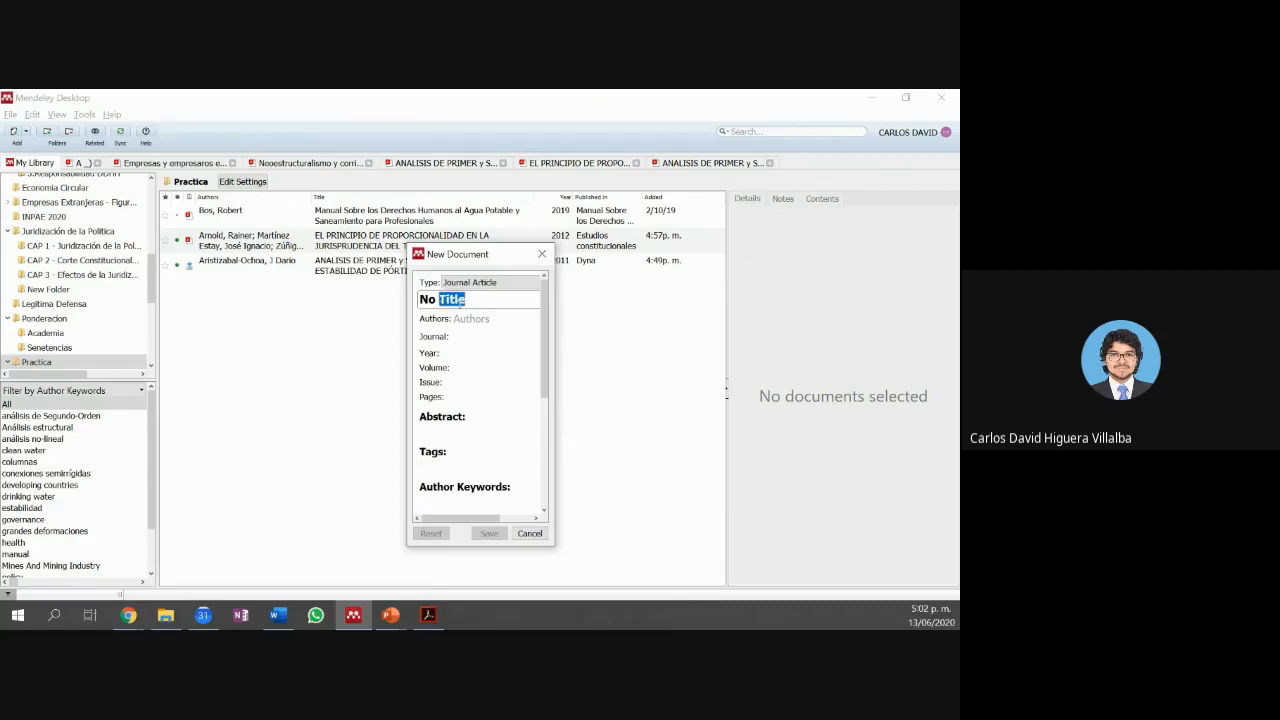
{"action": "type", "text": "pueba"}
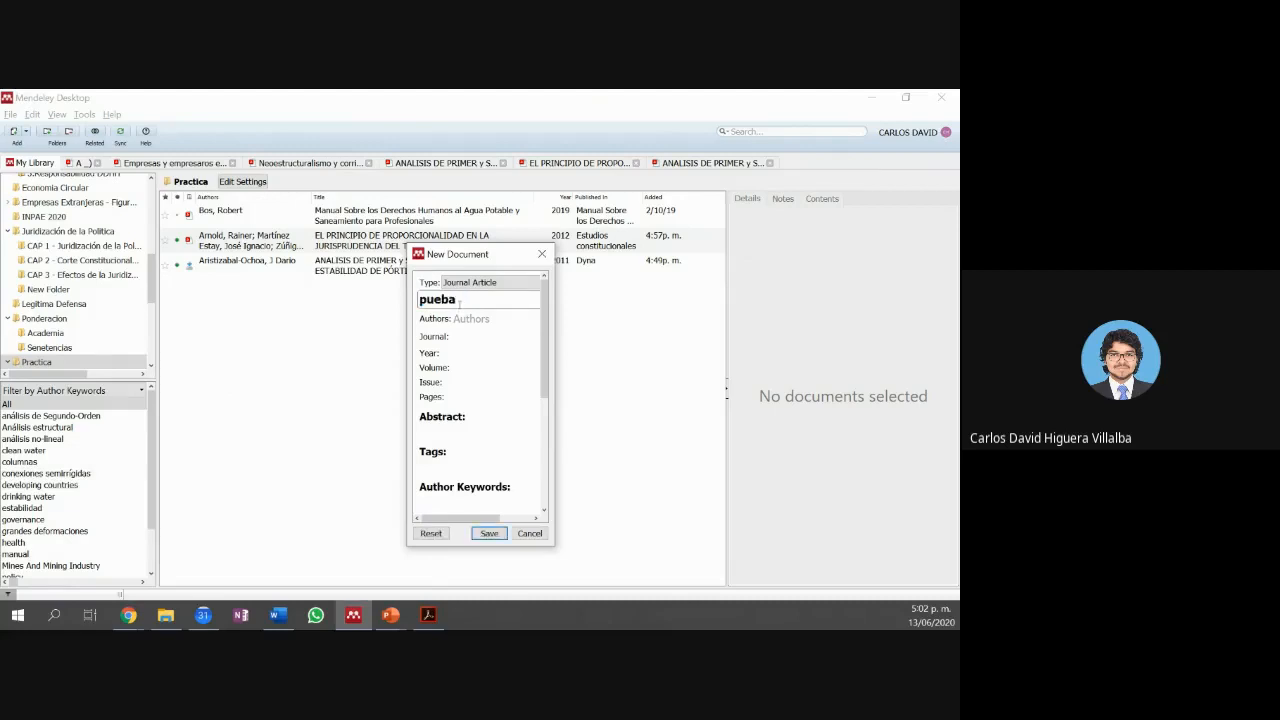
{"action": "type", "text": "r"}
{"action": "left_click", "coordinate": [459, 309]}
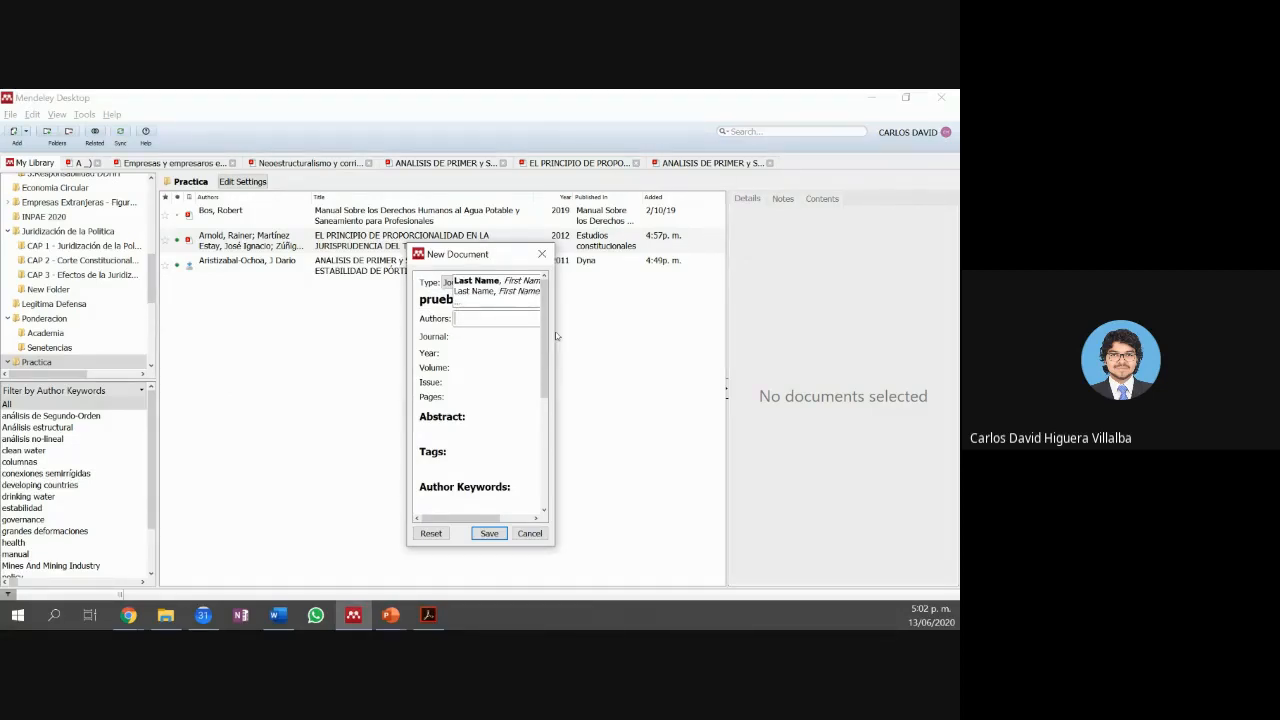
{"action": "left_click_drag", "start_coordinate": [553, 336], "coordinate": [668, 340]}
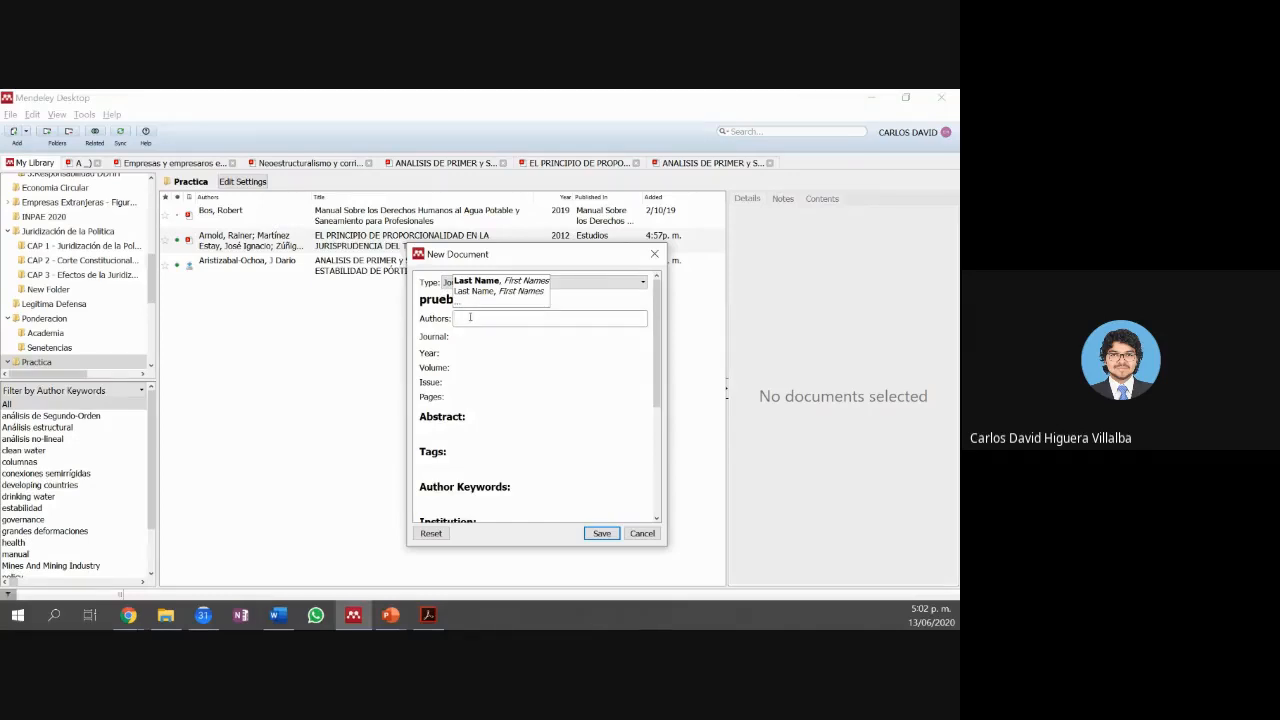
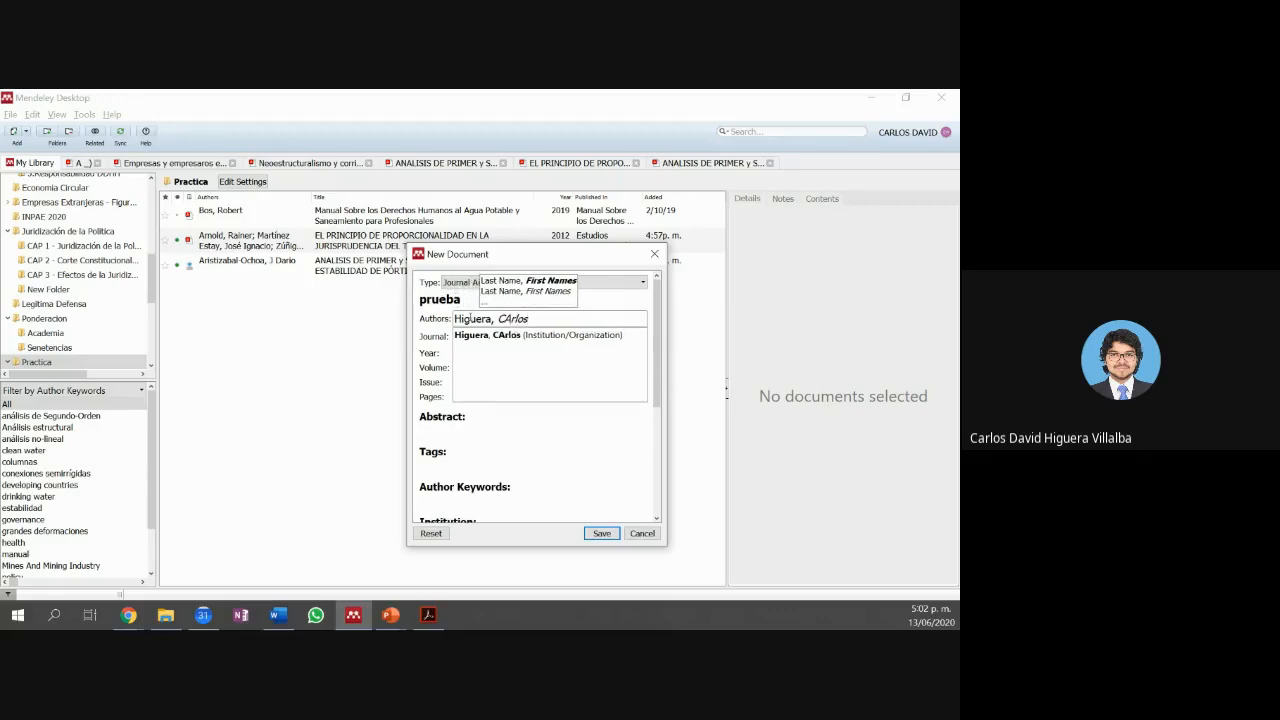
{"action": "type", "text": "a"}
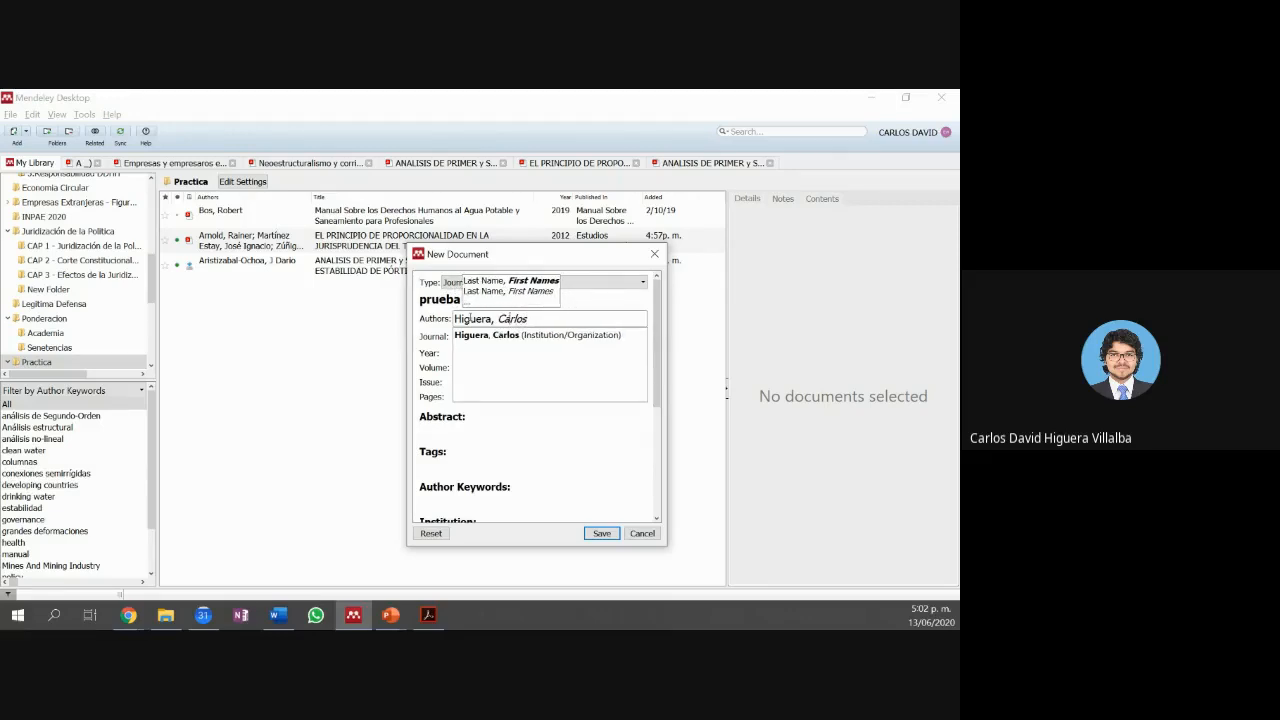
{"action": "key", "text": "Right"}
{"action": "key", "text": "Right"}
{"action": "key", "text": "Right"}
{"action": "key", "text": "Right"}
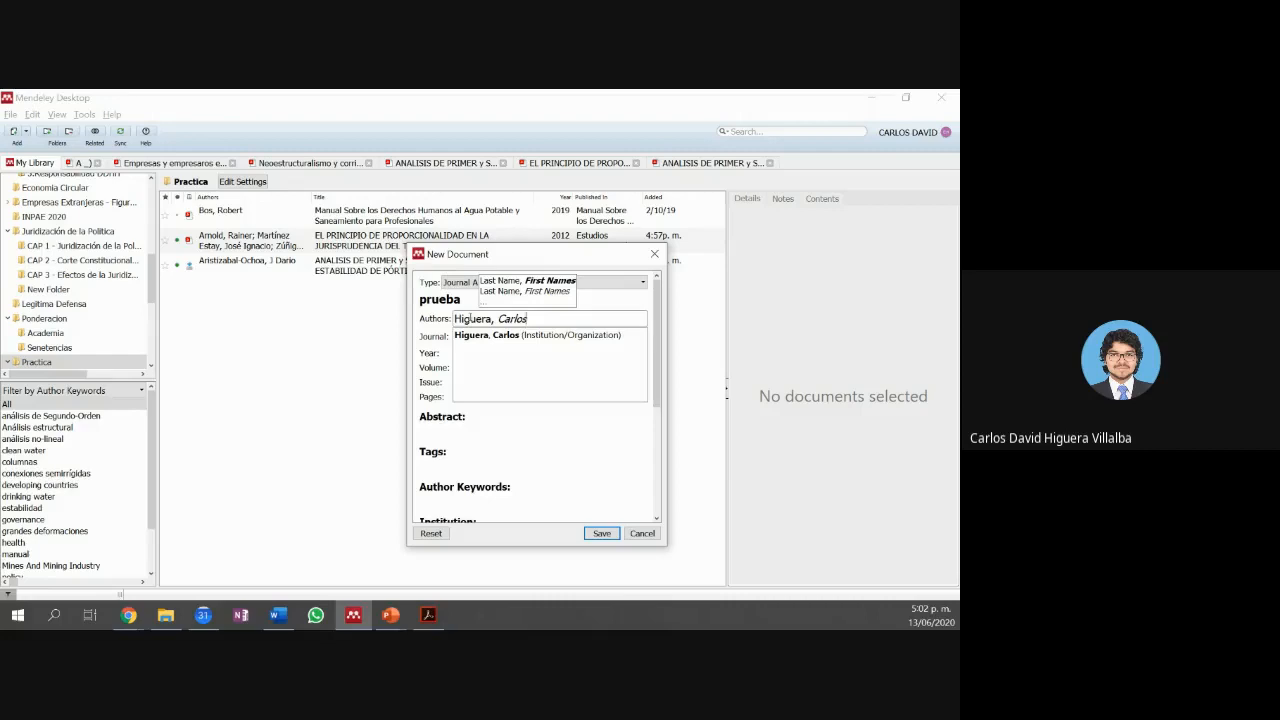
{"action": "key", "text": "ctrl+shift+Left"}
{"action": "key", "text": "ctrl+shift+Left"}
{"action": "key", "text": "ctrl+shift+Left"}
{"action": "type", "text": "IEEE"}
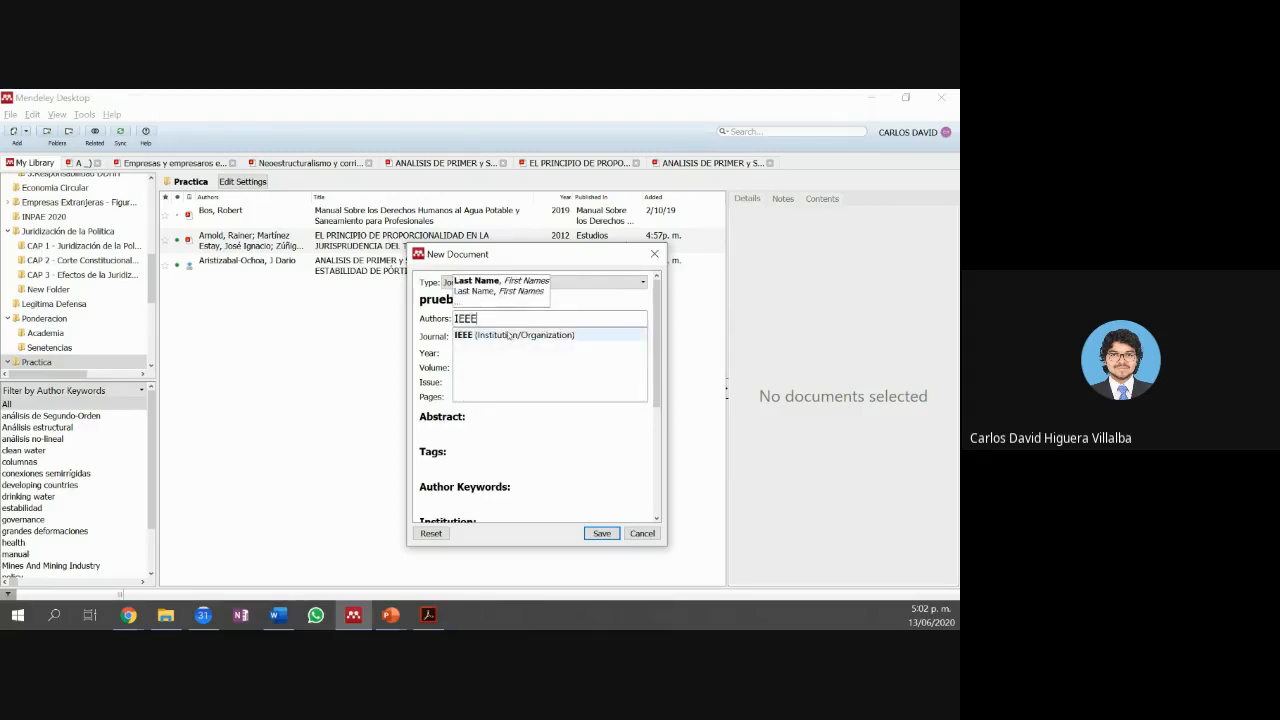
{"action": "left_click", "coordinate": [516, 340]}
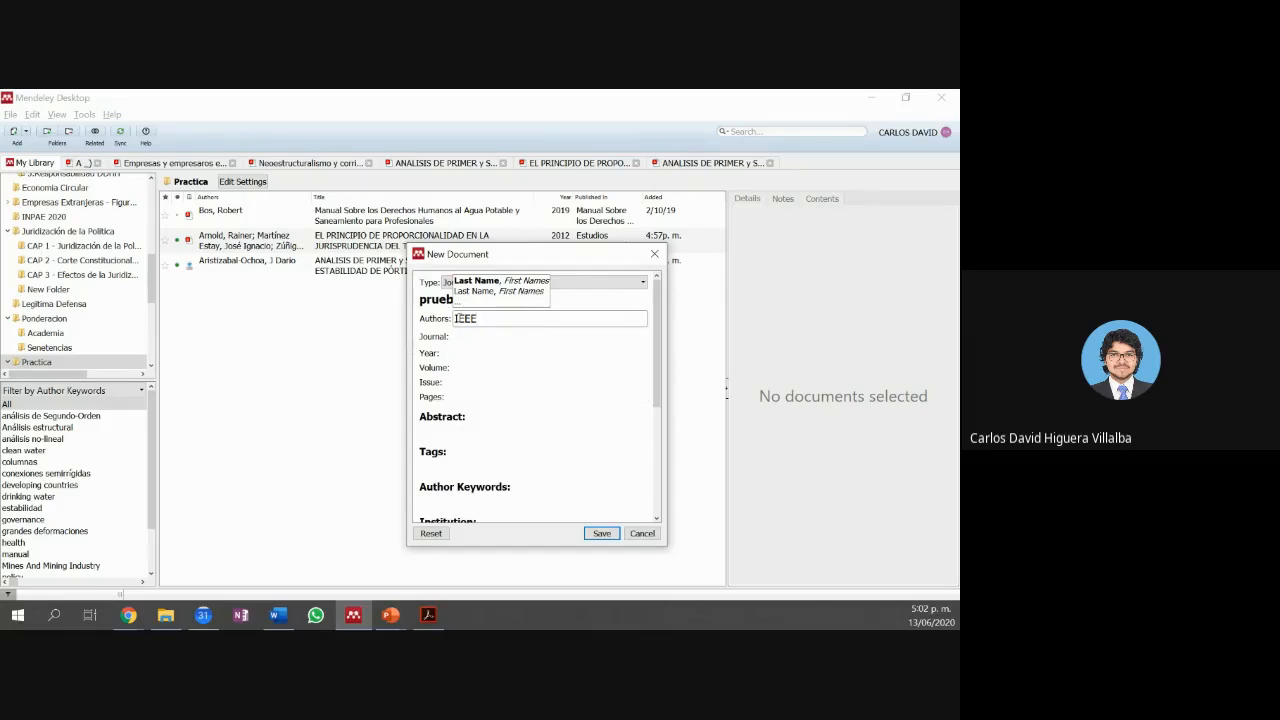
Step: Set the journal to 'prueba' and the year to 2020, then save the entry
{"action": "left_click", "coordinate": [479, 336]}
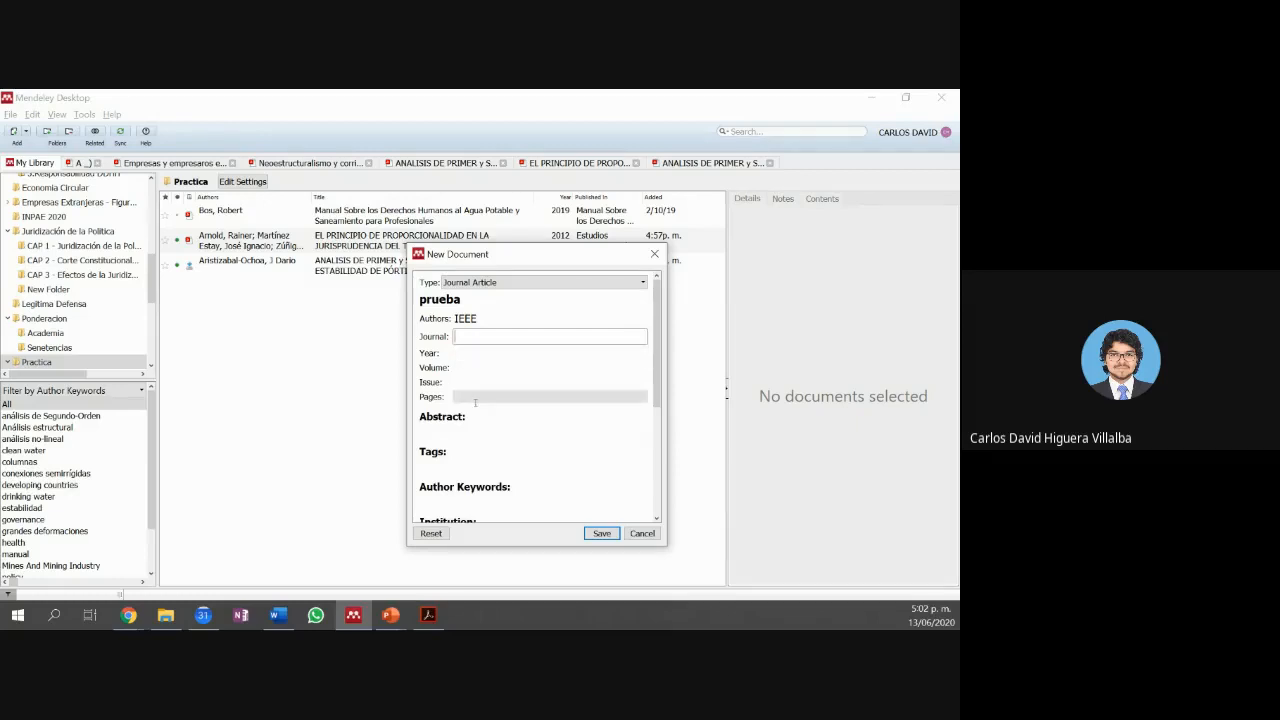
{"action": "type", "text": "prueba"}
{"action": "left_click", "coordinate": [611, 352]}
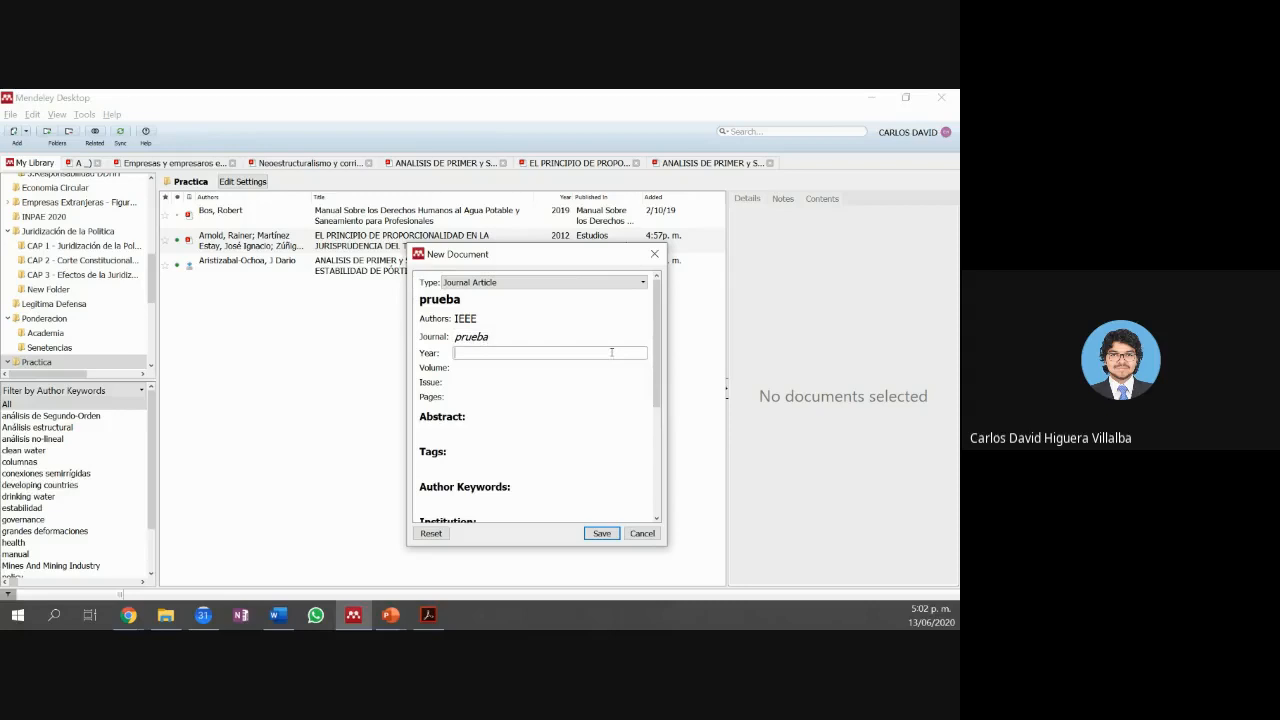
{"action": "type", "text": "2020"}
{"action": "left_click", "coordinate": [602, 533]}
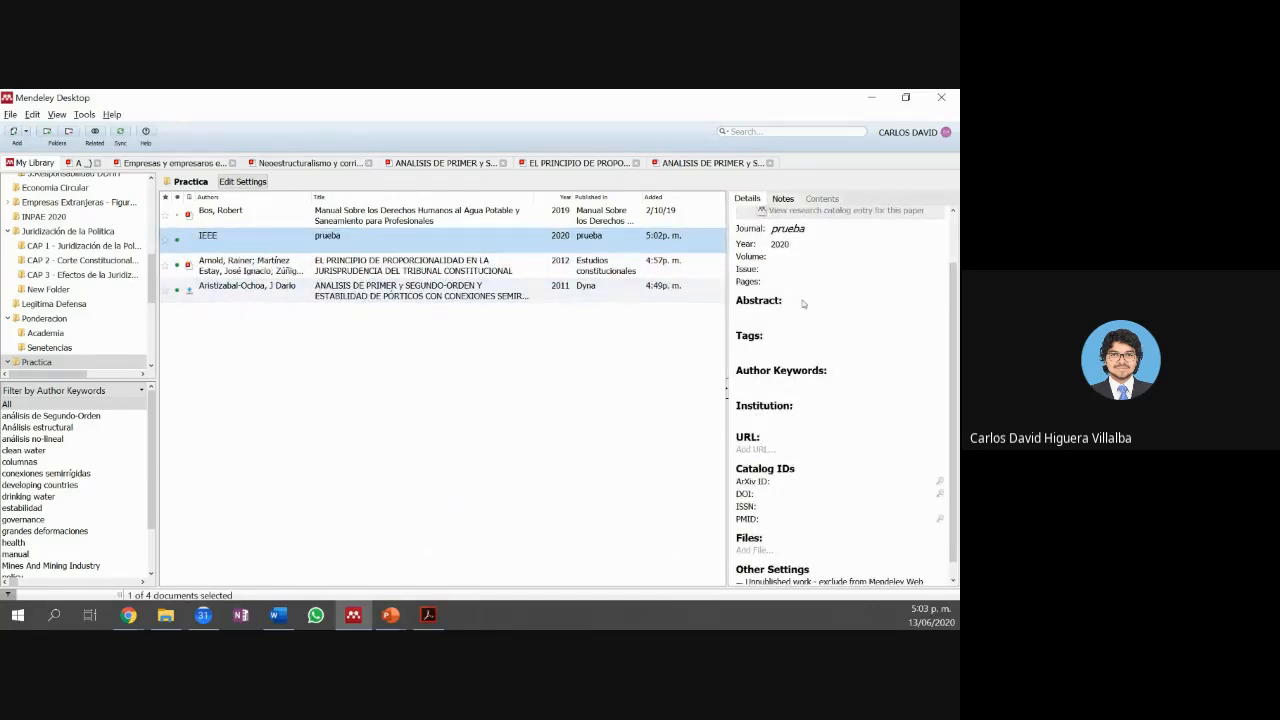
Step: Review the details of Arnold 2012, then Aristizabal-Ochoa 2011 (Bogota, Spanish, Universidad Nacional de Colombia)
{"action": "scroll", "coordinate": [836, 306], "scroll_direction": "up", "scroll_amount": 2}
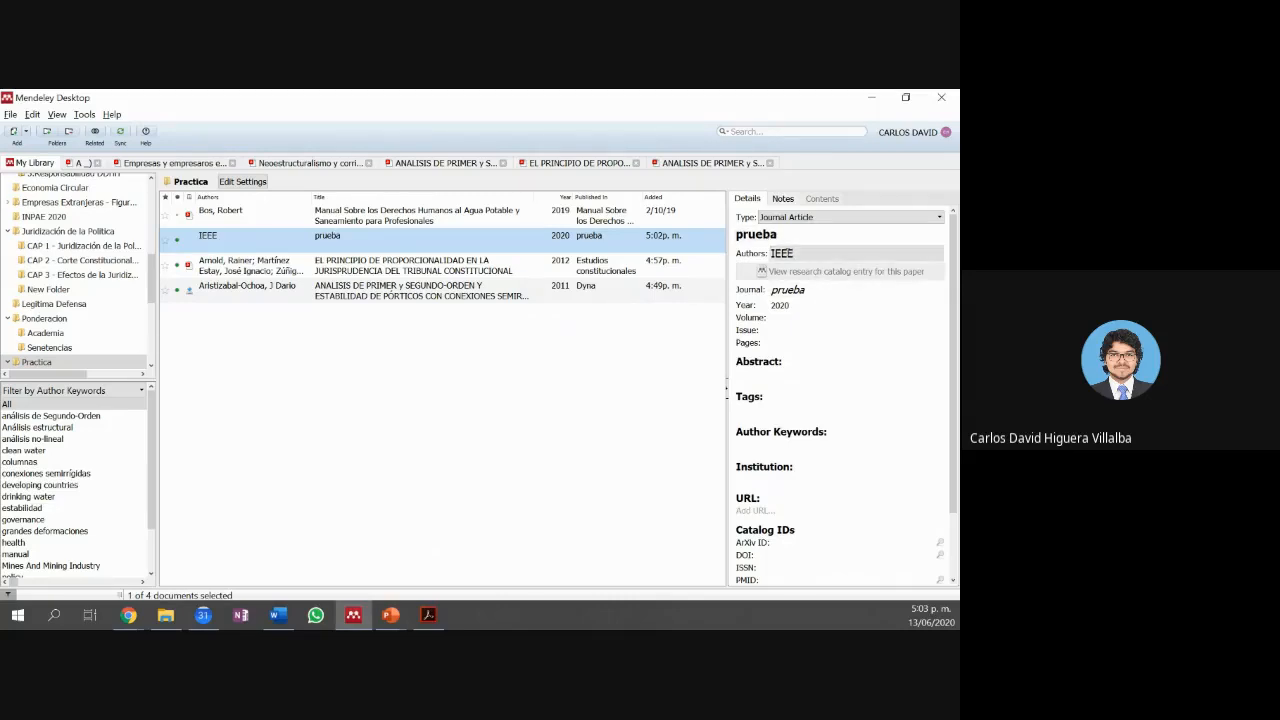
{"action": "scroll", "coordinate": [805, 355], "scroll_direction": "down", "scroll_amount": 2}
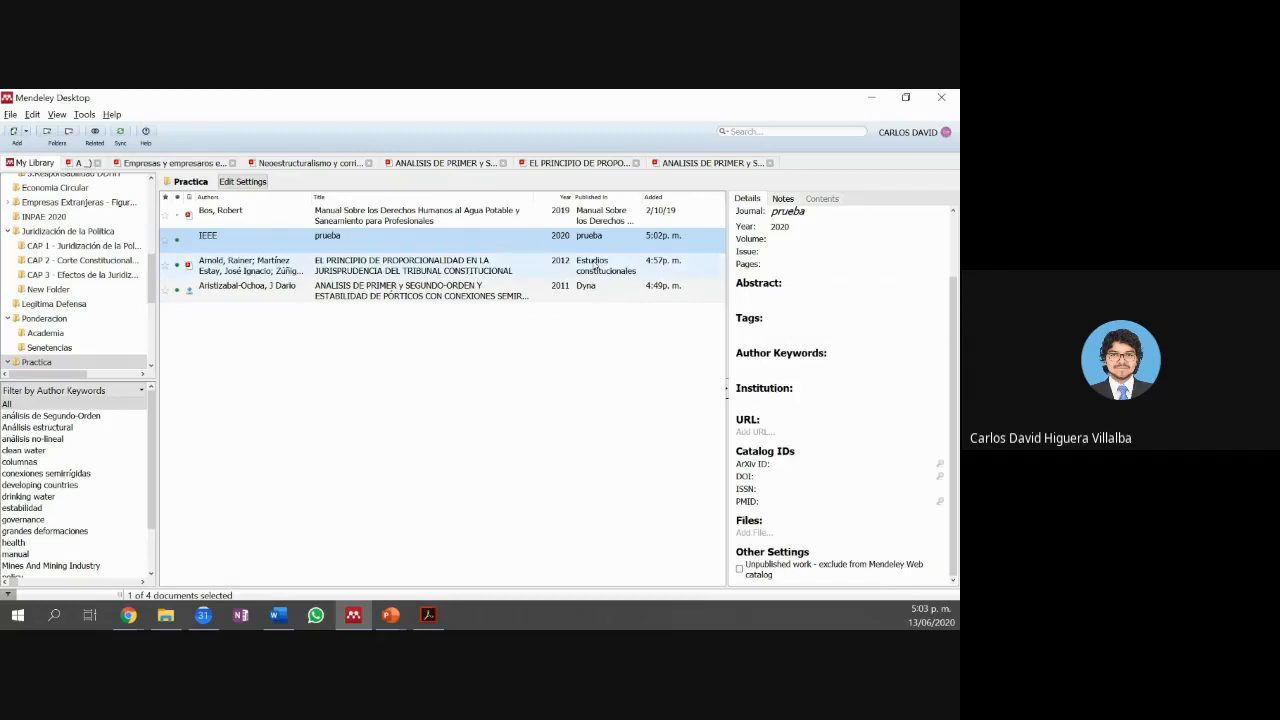
{"action": "left_click", "coordinate": [596, 265]}
{"action": "scroll", "coordinate": [860, 300], "scroll_direction": "up", "scroll_amount": 2}
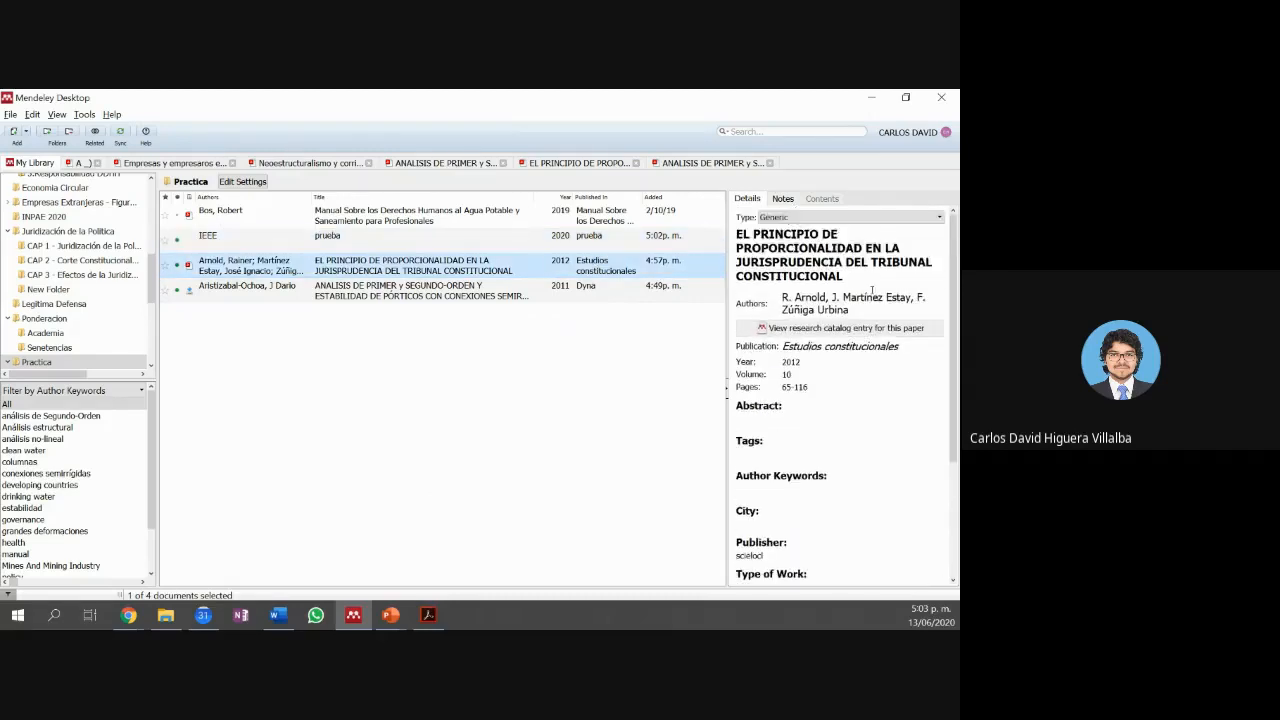
{"action": "scroll", "coordinate": [872, 291], "scroll_direction": "down", "scroll_amount": 4}
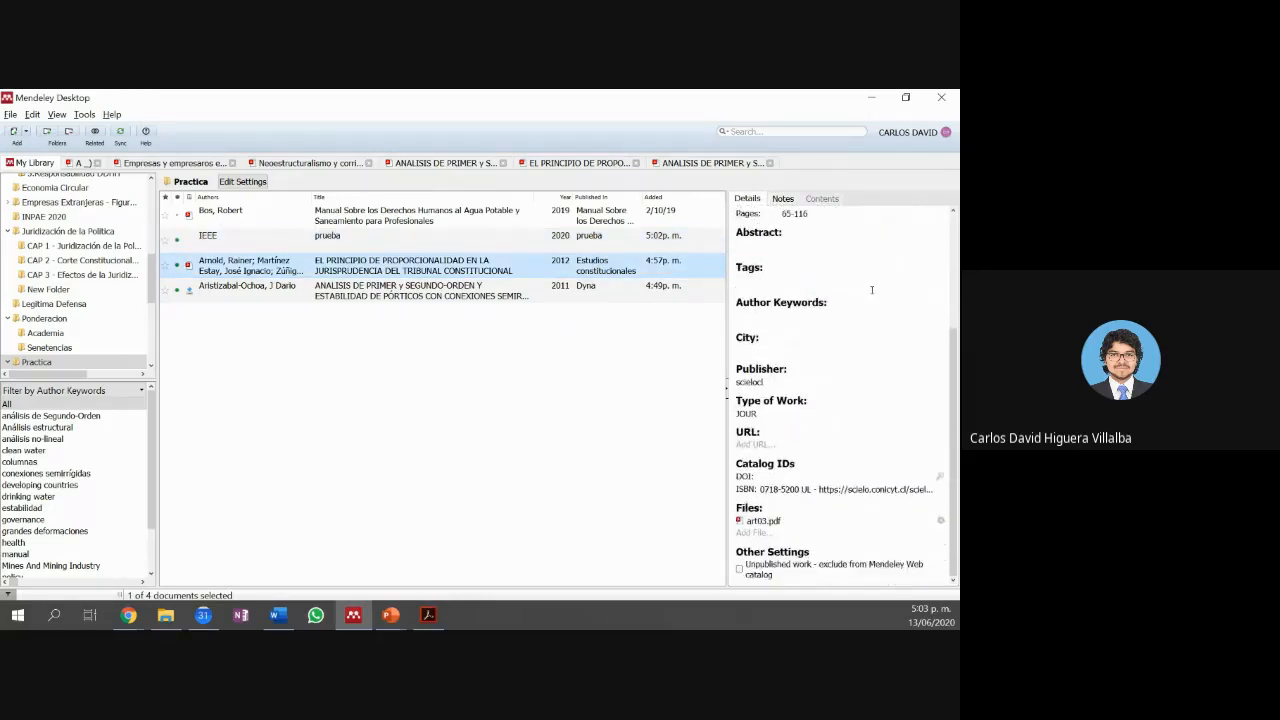
{"action": "scroll", "coordinate": [872, 290], "scroll_direction": "up", "scroll_amount": 2}
{"action": "scroll", "coordinate": [810, 287], "scroll_direction": "down", "scroll_amount": 1}
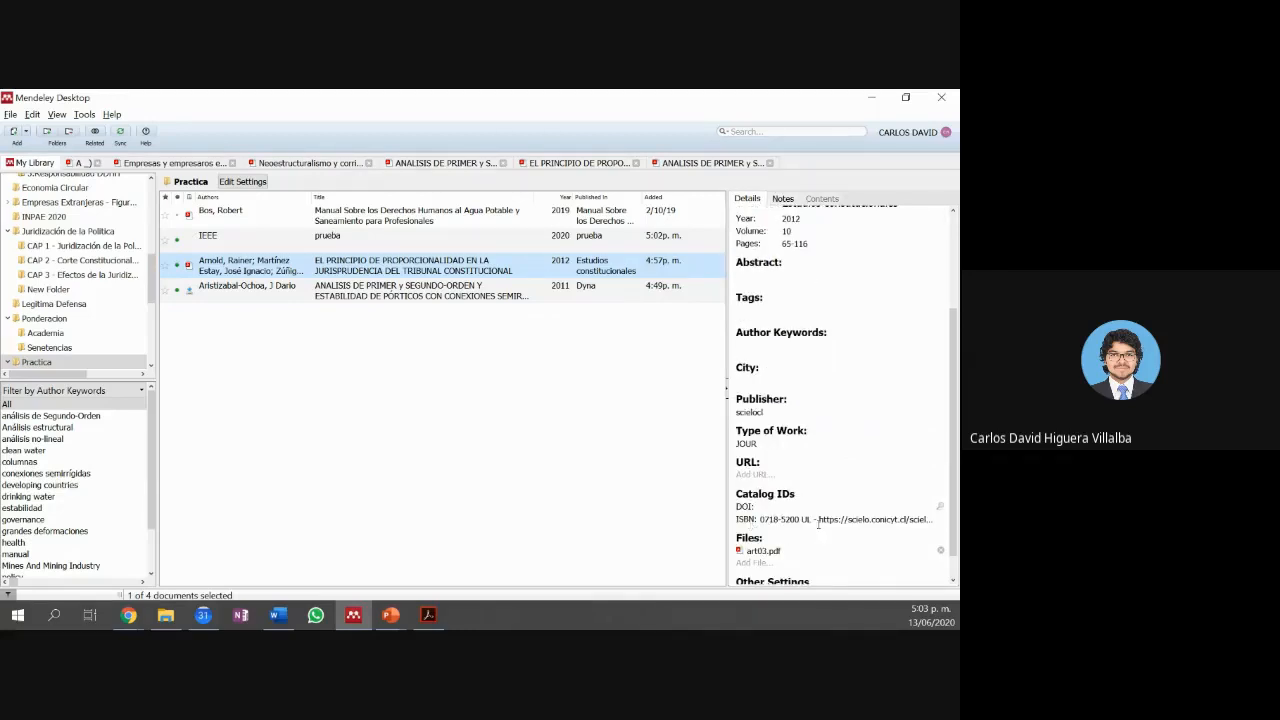
{"action": "left_click", "coordinate": [618, 298]}
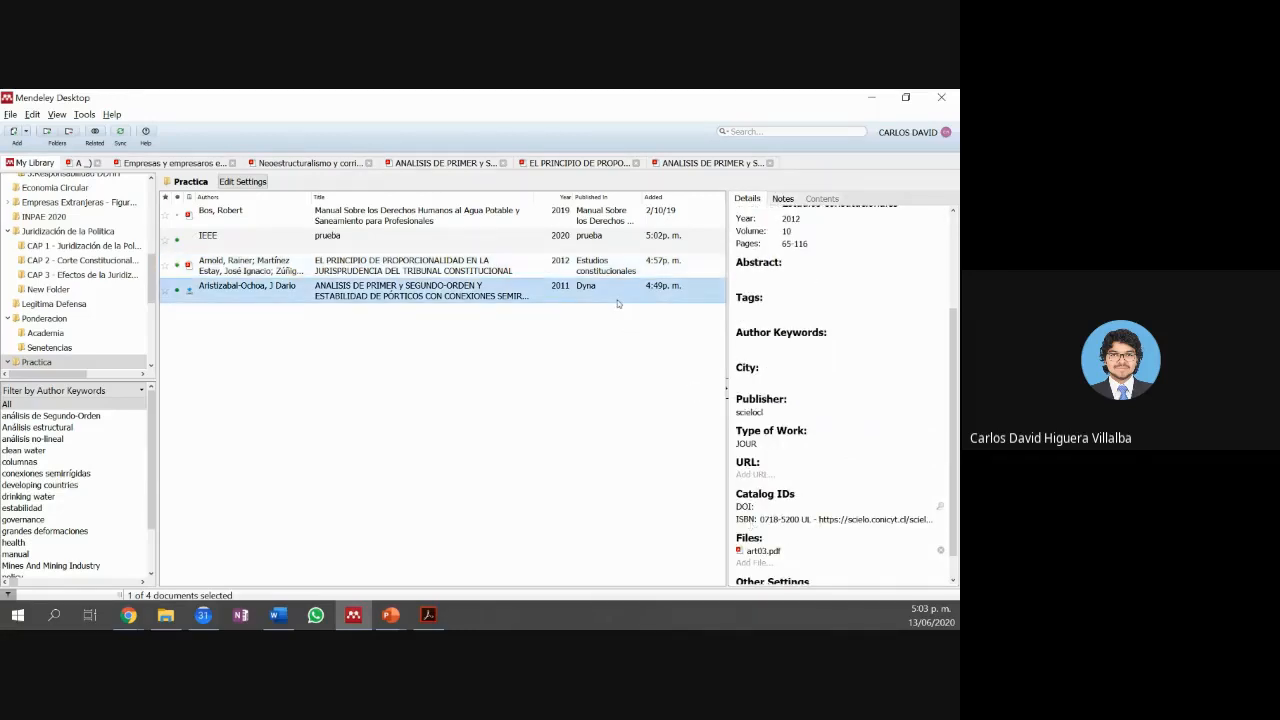
{"action": "scroll", "coordinate": [822, 305], "scroll_direction": "down", "scroll_amount": 4}
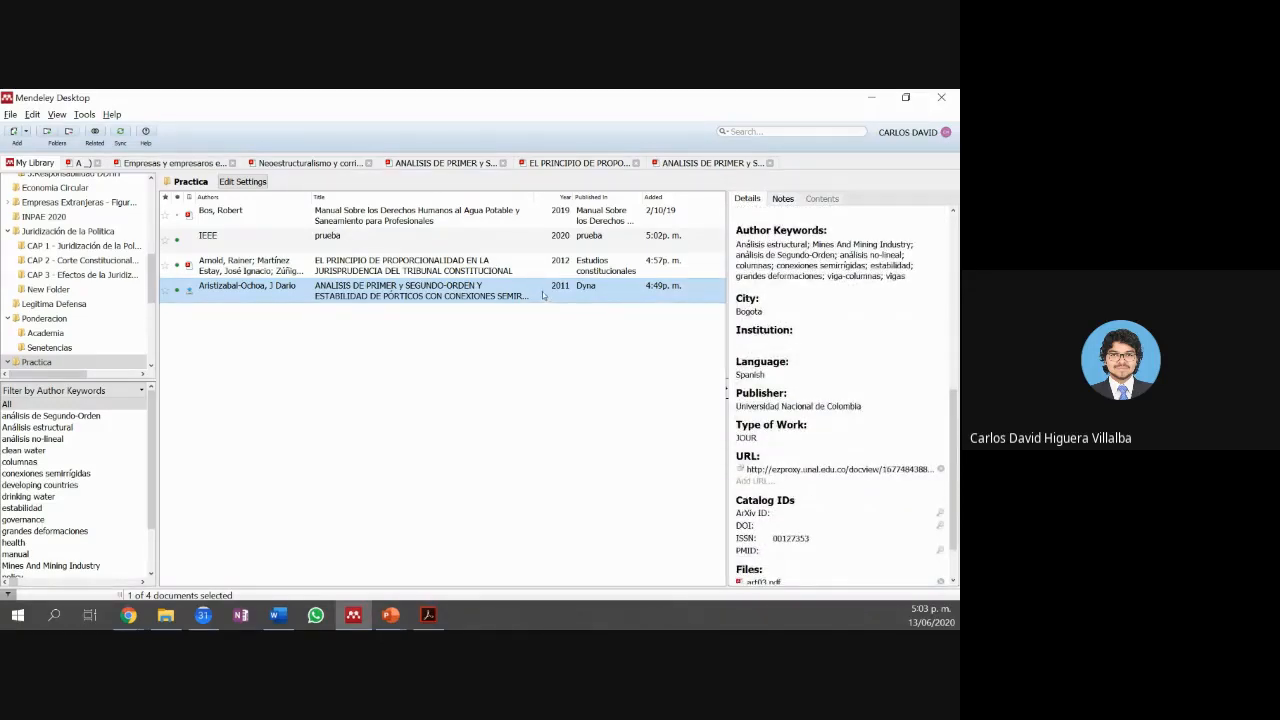
Step: Delete the hand-entered IEEE 'prueba' reference from the library
{"action": "left_click", "coordinate": [355, 237]}
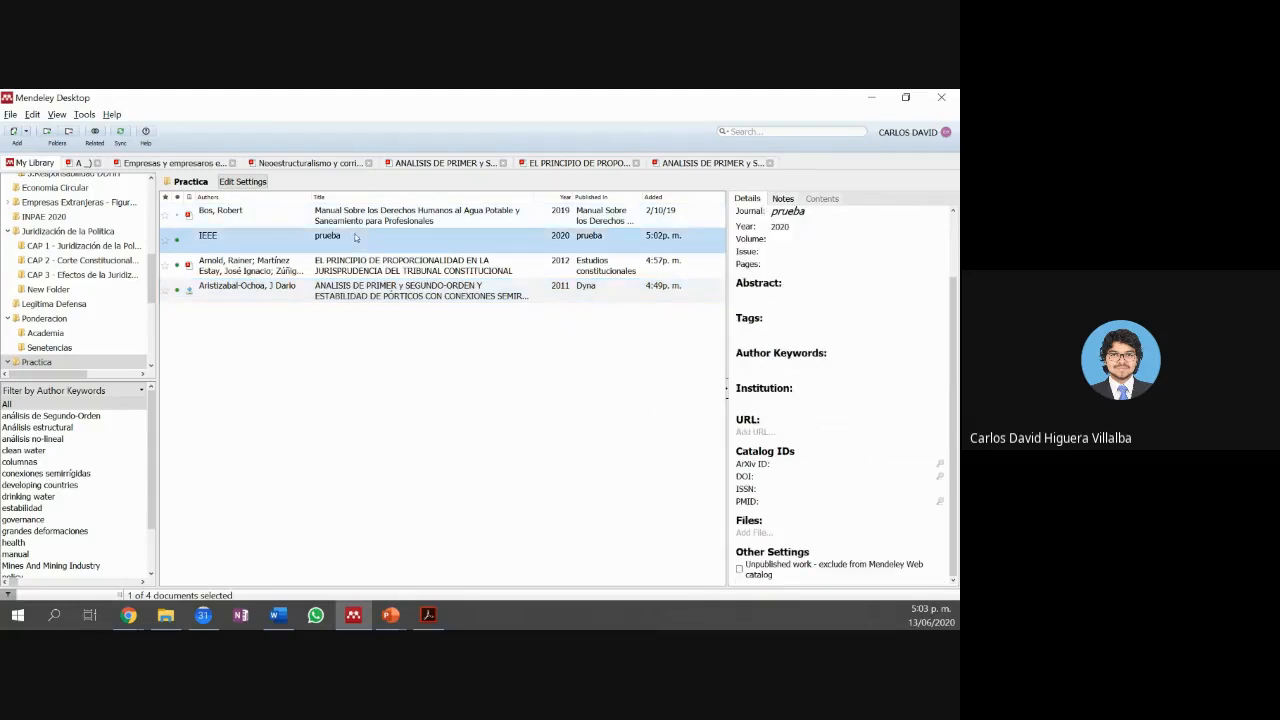
{"action": "right_click", "coordinate": [284, 242]}
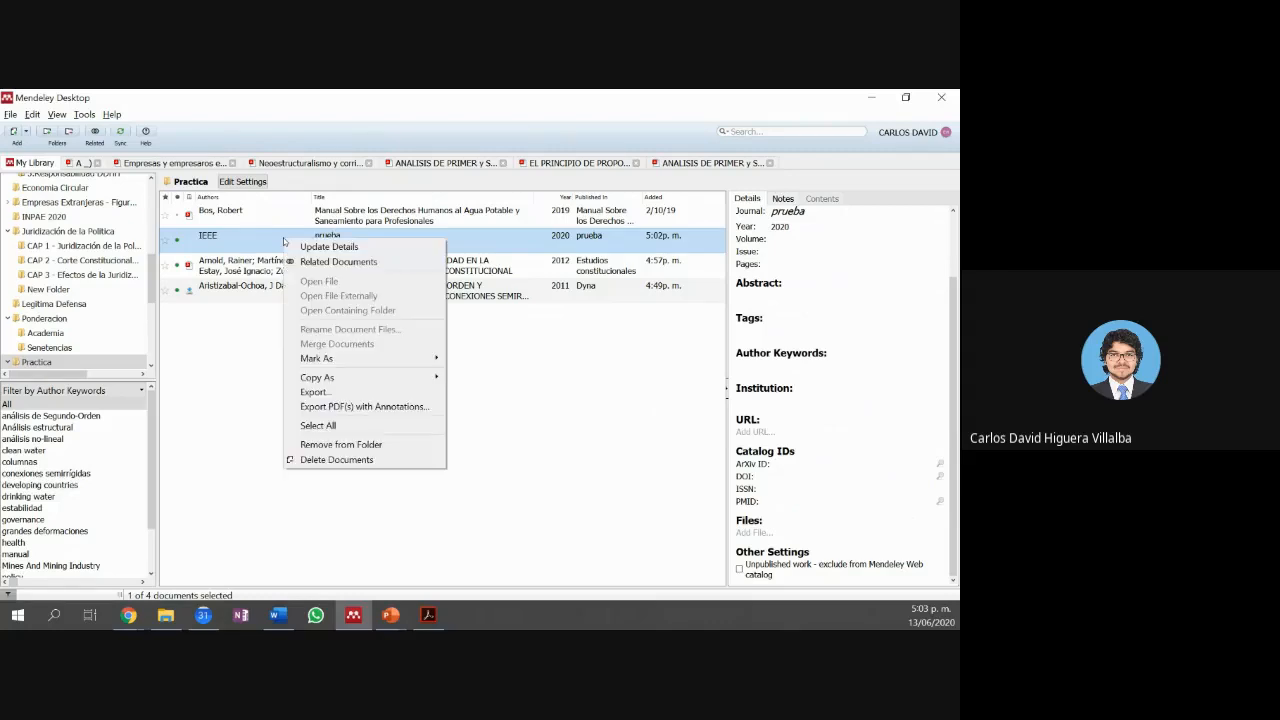
{"action": "left_click", "coordinate": [336, 459]}
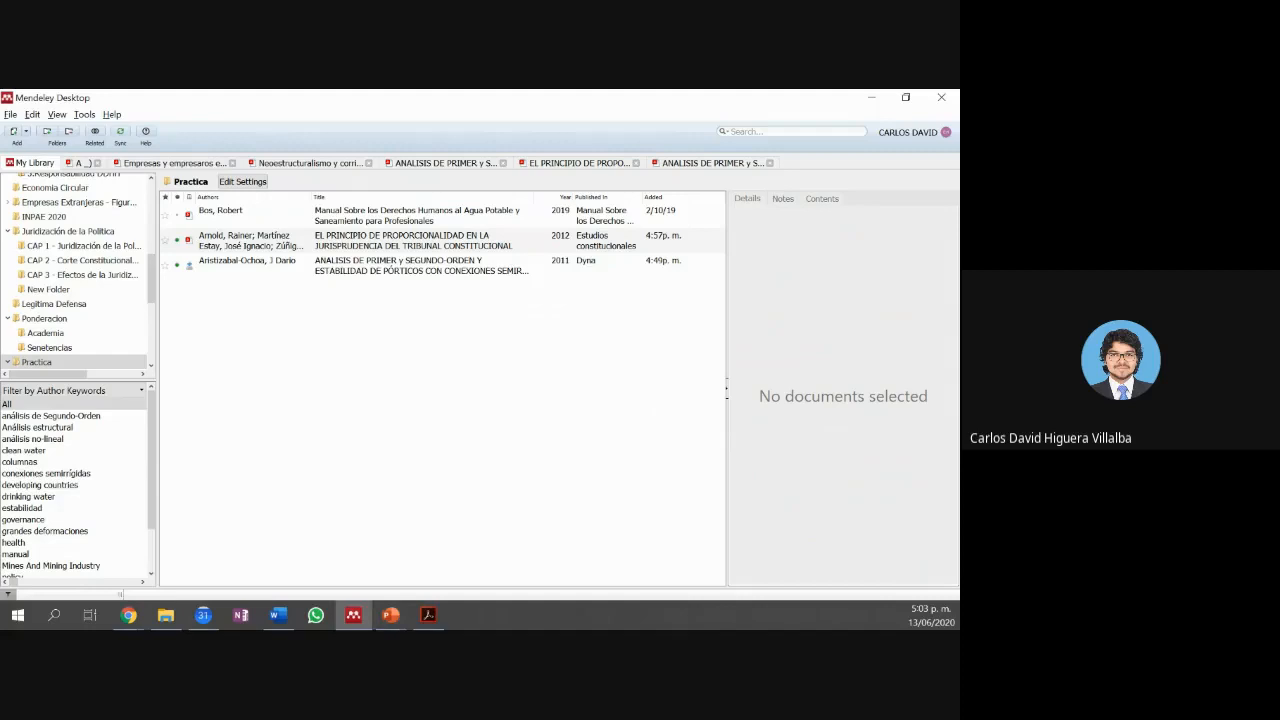
Step: View the Contenido slide in PowerPoint, then return to the Word document
{"action": "left_click", "coordinate": [390, 615]}
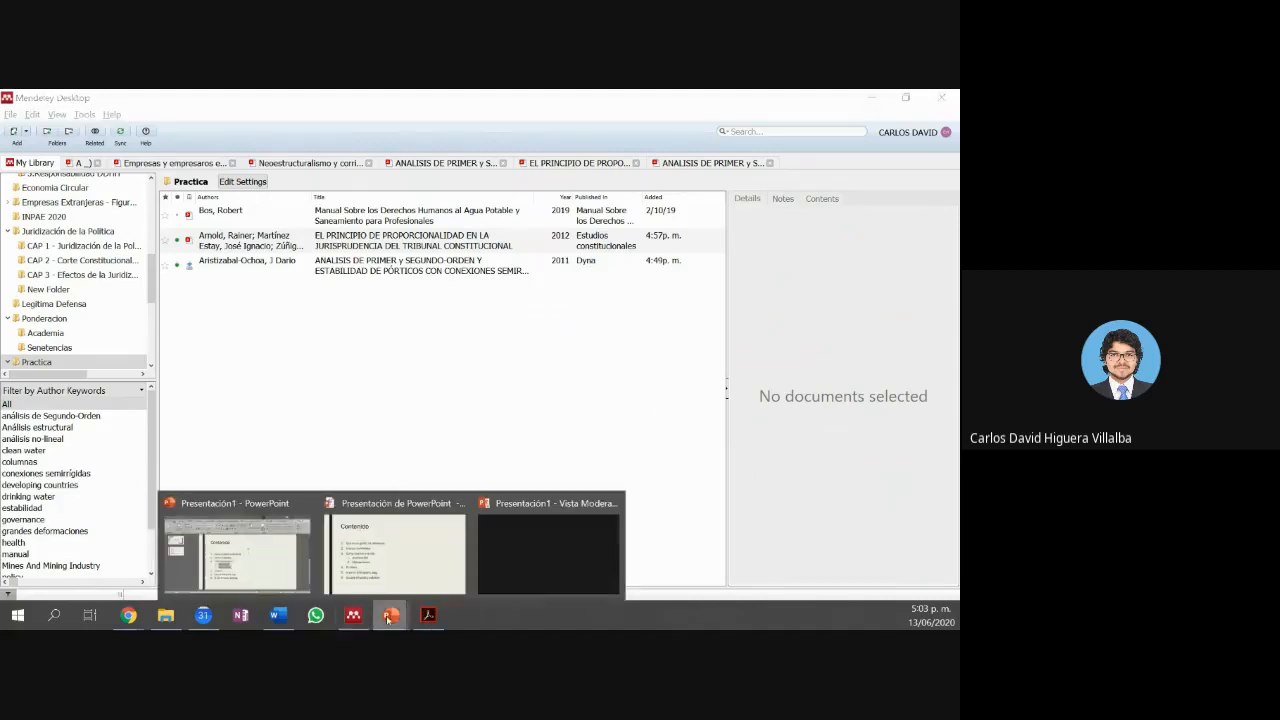
{"action": "left_click", "coordinate": [390, 582]}
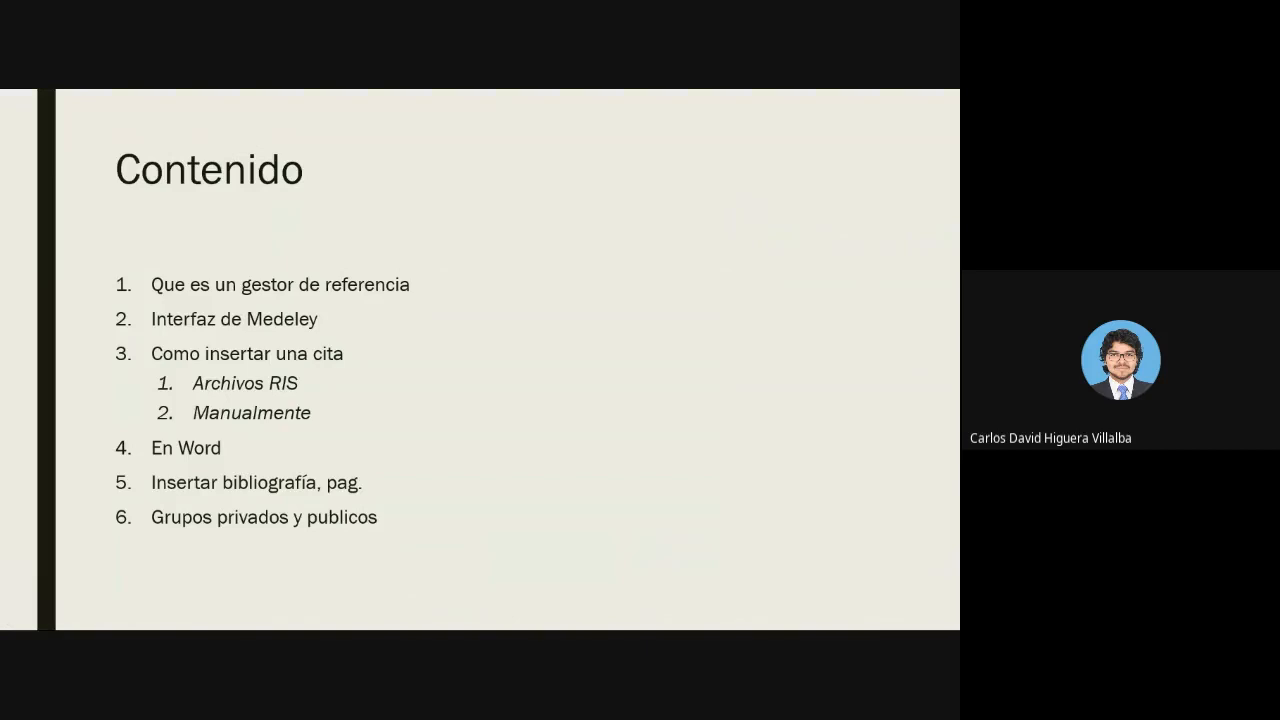
{"action": "key", "text": "alt+Tab"}
{"action": "key", "text": "Right"}
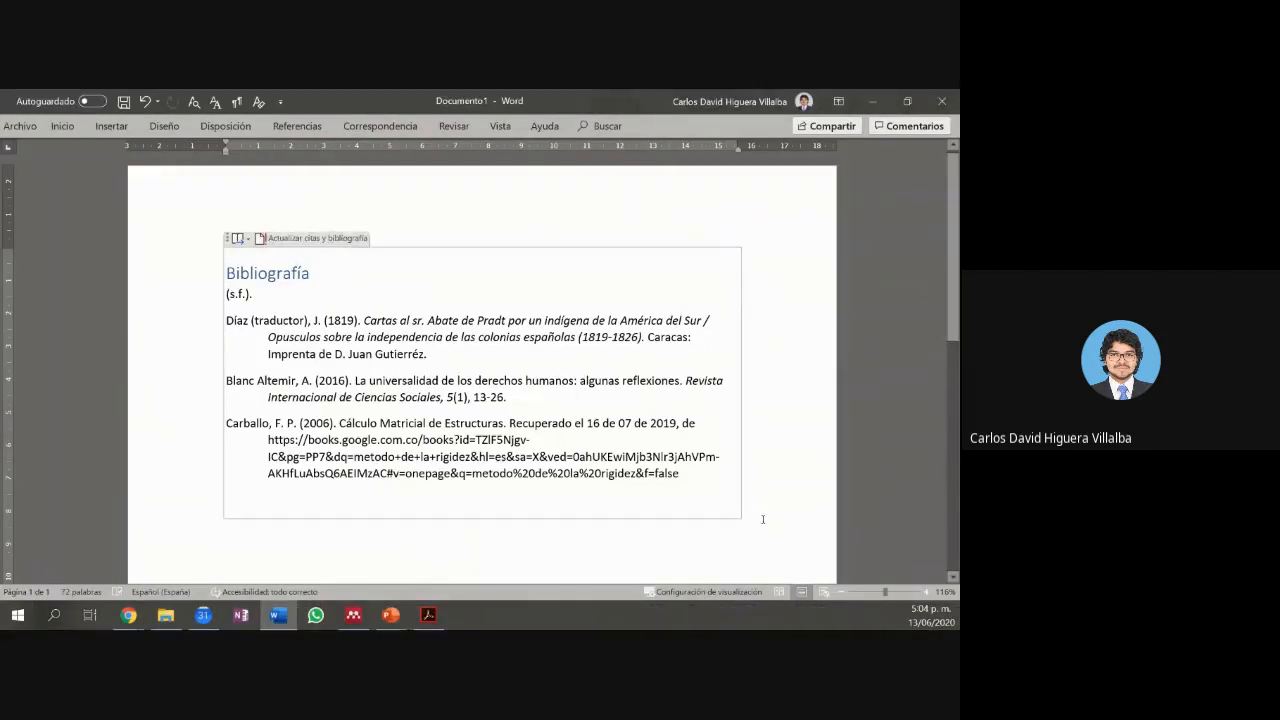
Step: Delete the whole bibliography from the Word page, then switch to Mendeley Desktop
{"action": "left_click_drag", "start_coordinate": [229, 526], "coordinate": [254, 234]}
{"action": "key", "text": "Delete"}
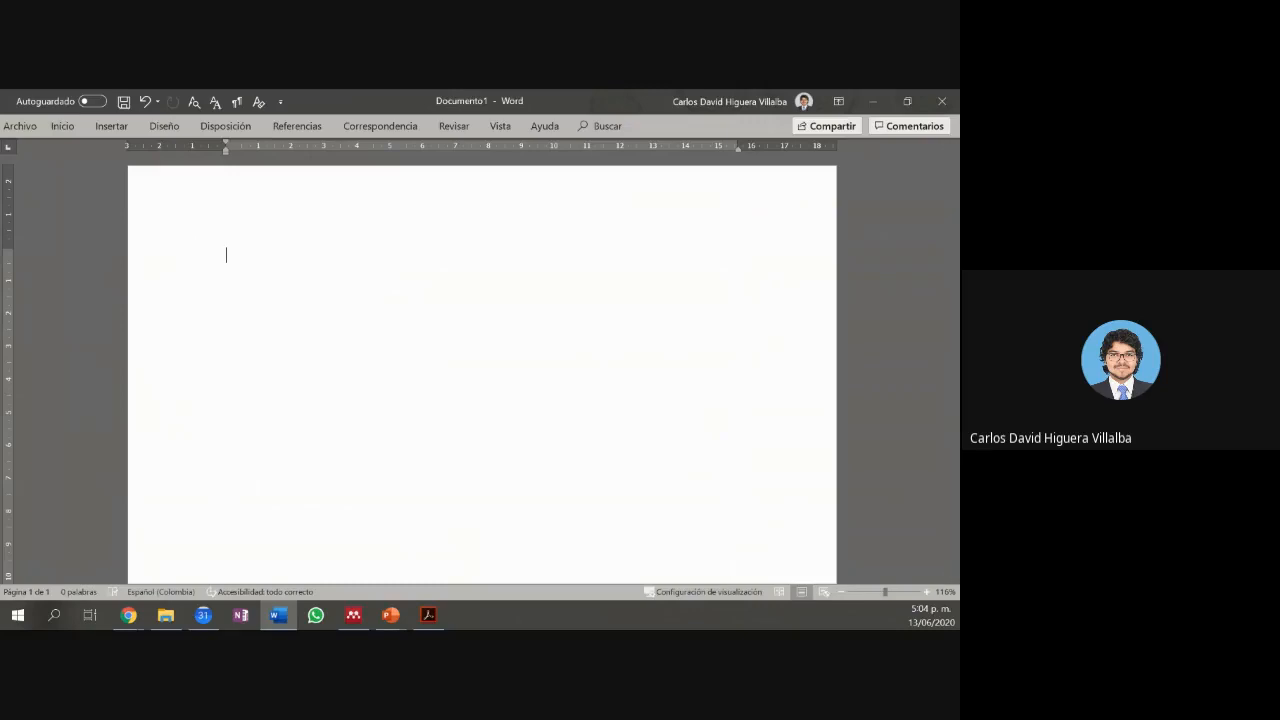
{"action": "key", "text": "alt+Tab"}
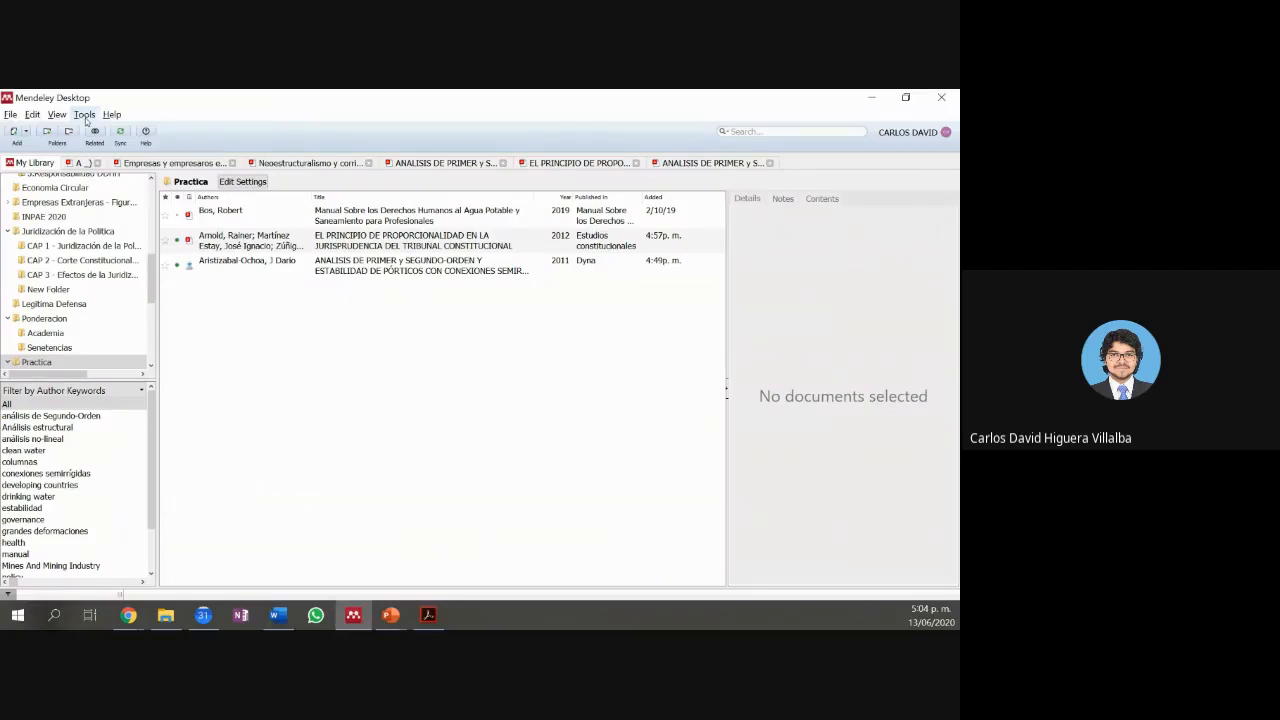
Step: Look over the Tools menu's Word plugin option, then minimize Mendeley to reveal Word
{"action": "left_click", "coordinate": [85, 116]}
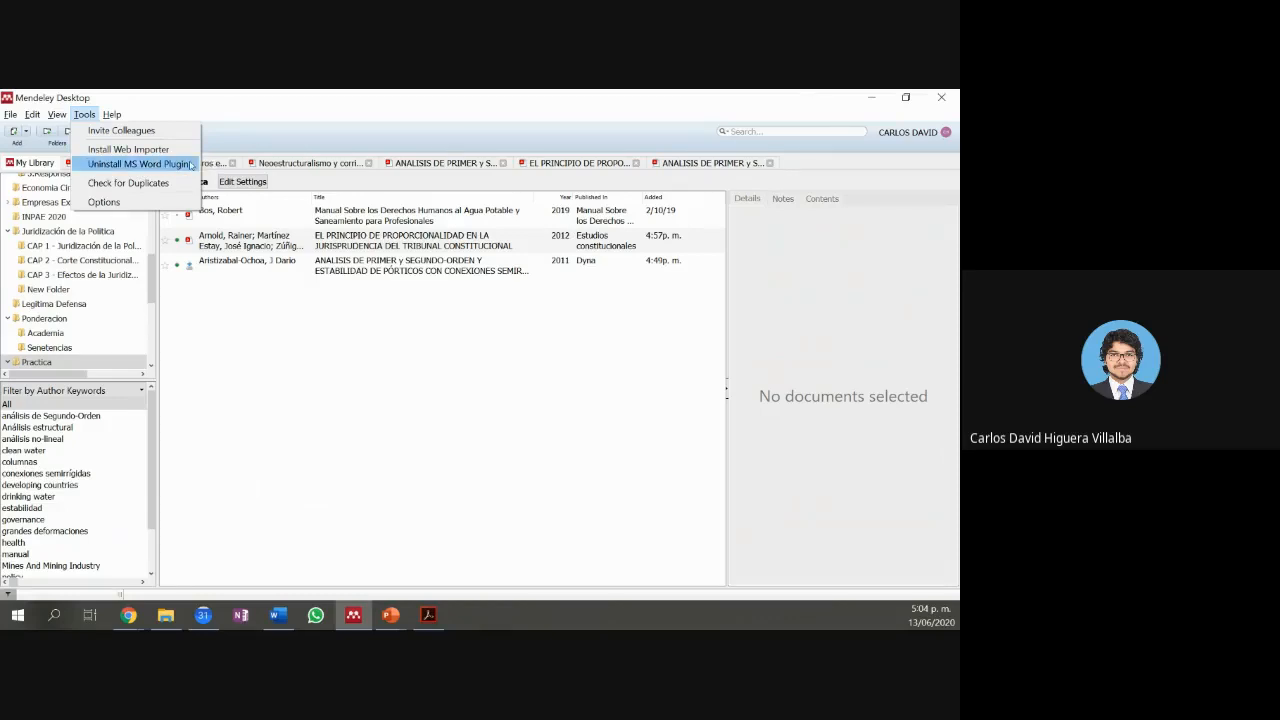
{"action": "left_click", "coordinate": [873, 99]}
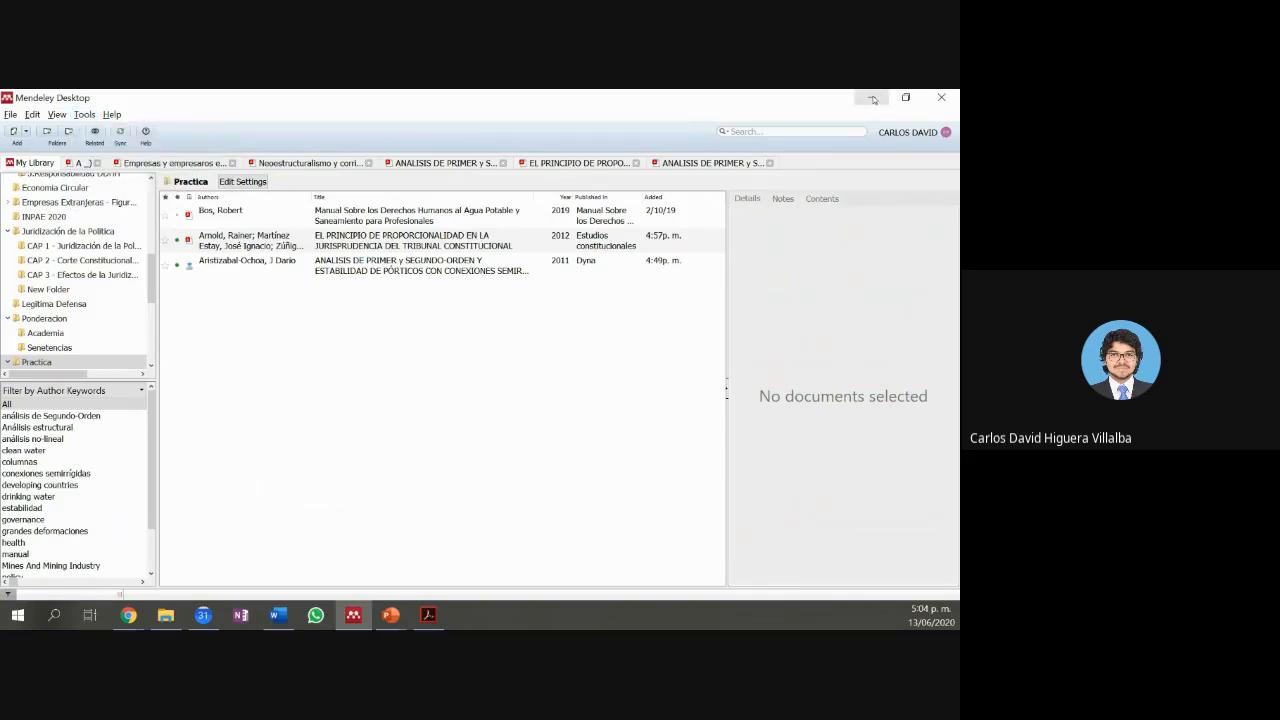
{"action": "left_click", "coordinate": [873, 98]}
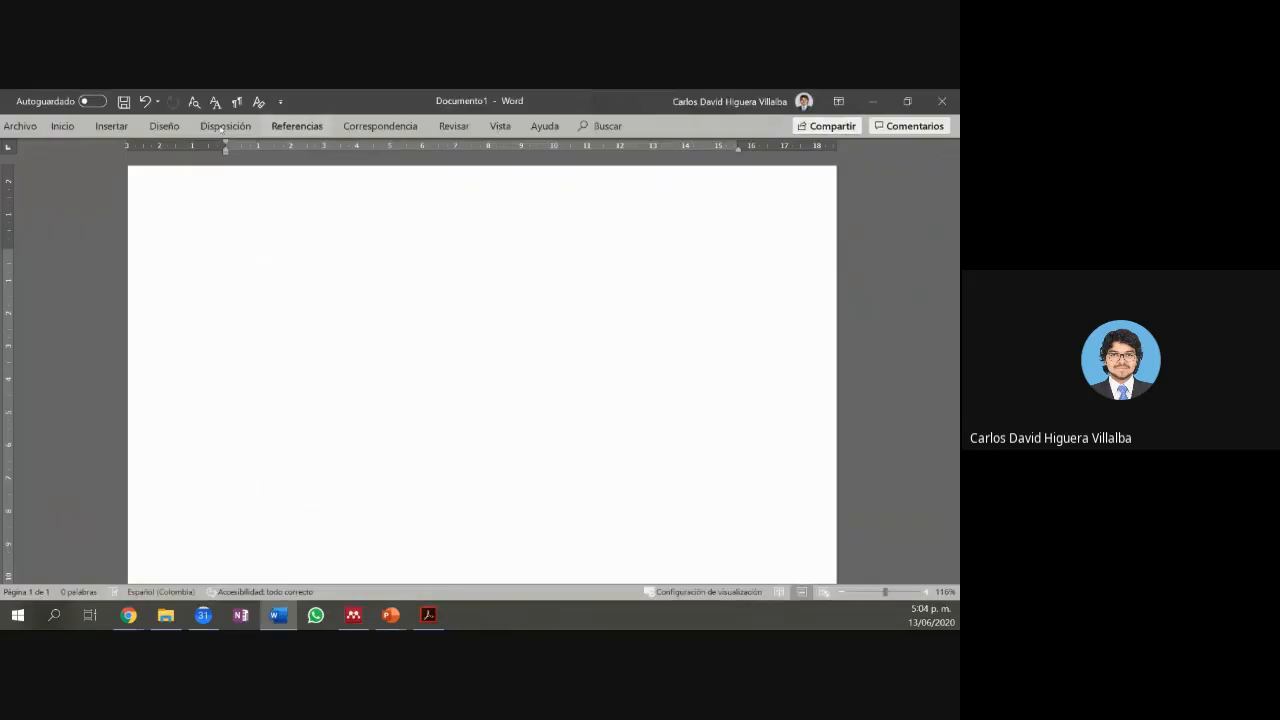
Step: Pin the Referencias ribbon, insert a Mendeley bibliography, then delete its placeholder line
{"action": "left_click", "coordinate": [297, 126]}
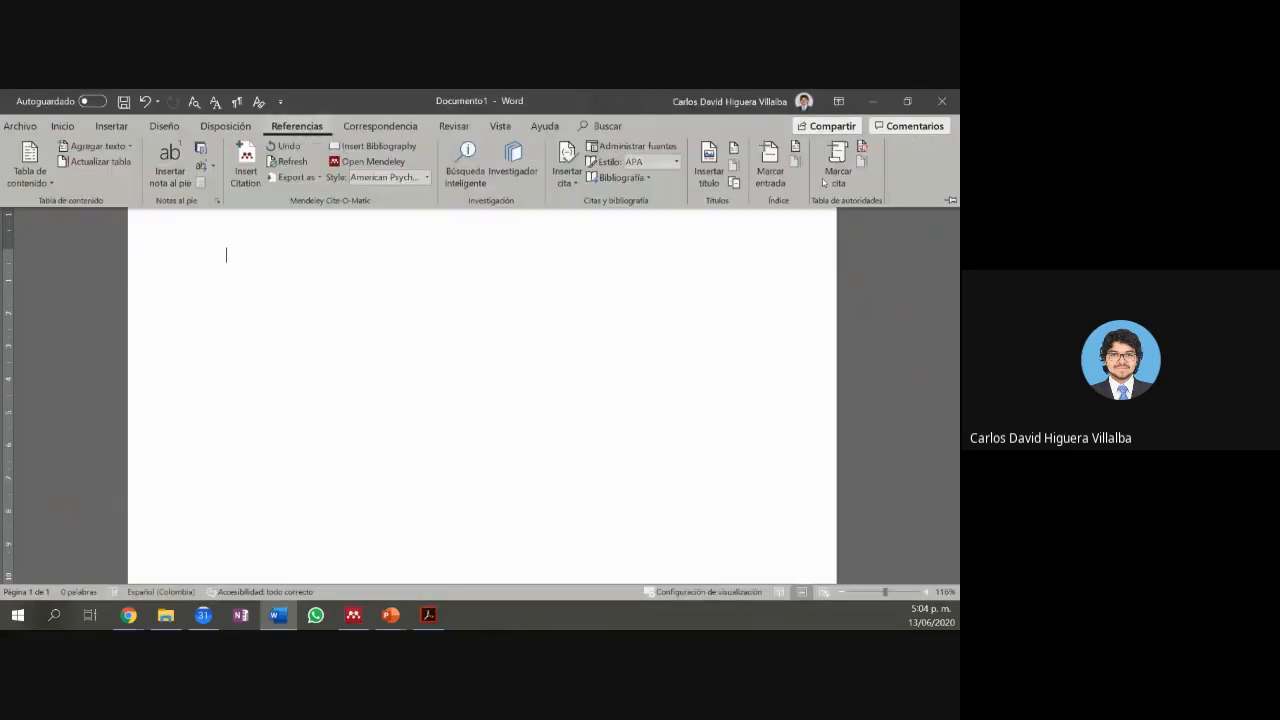
{"action": "left_click", "coordinate": [950, 202]}
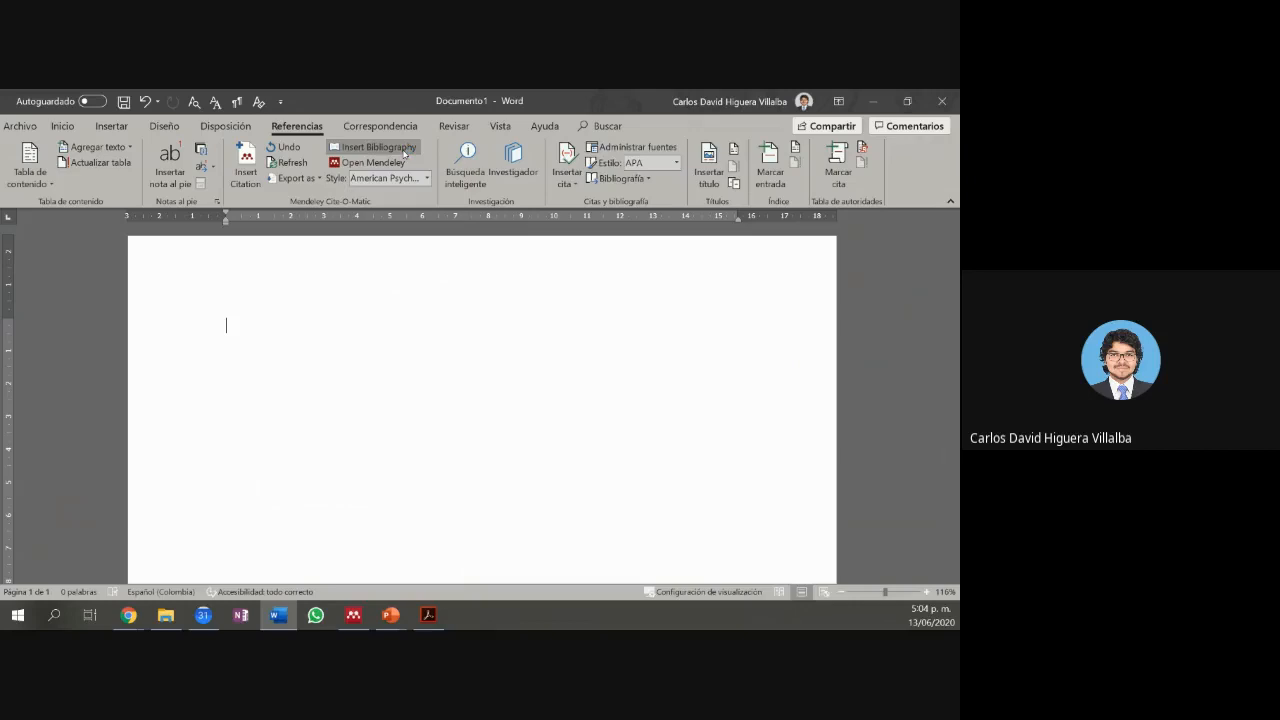
{"action": "left_click", "coordinate": [404, 152]}
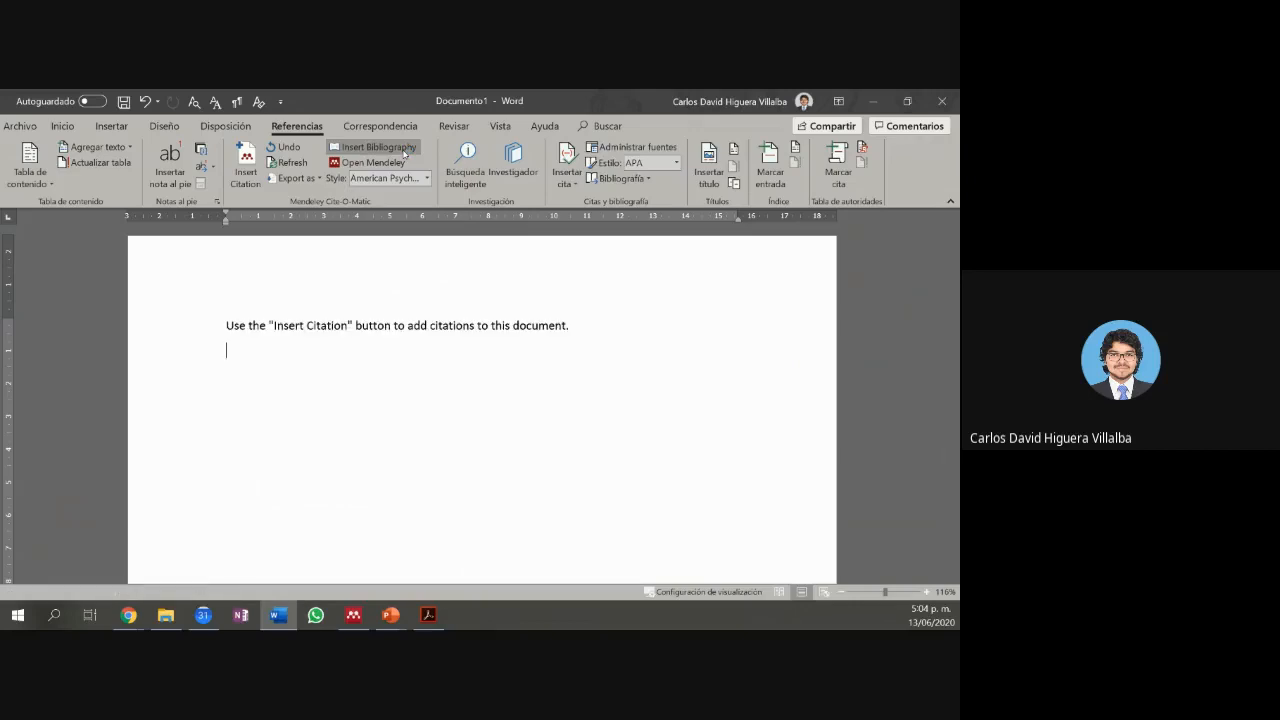
{"action": "key", "text": "ctrl+a"}
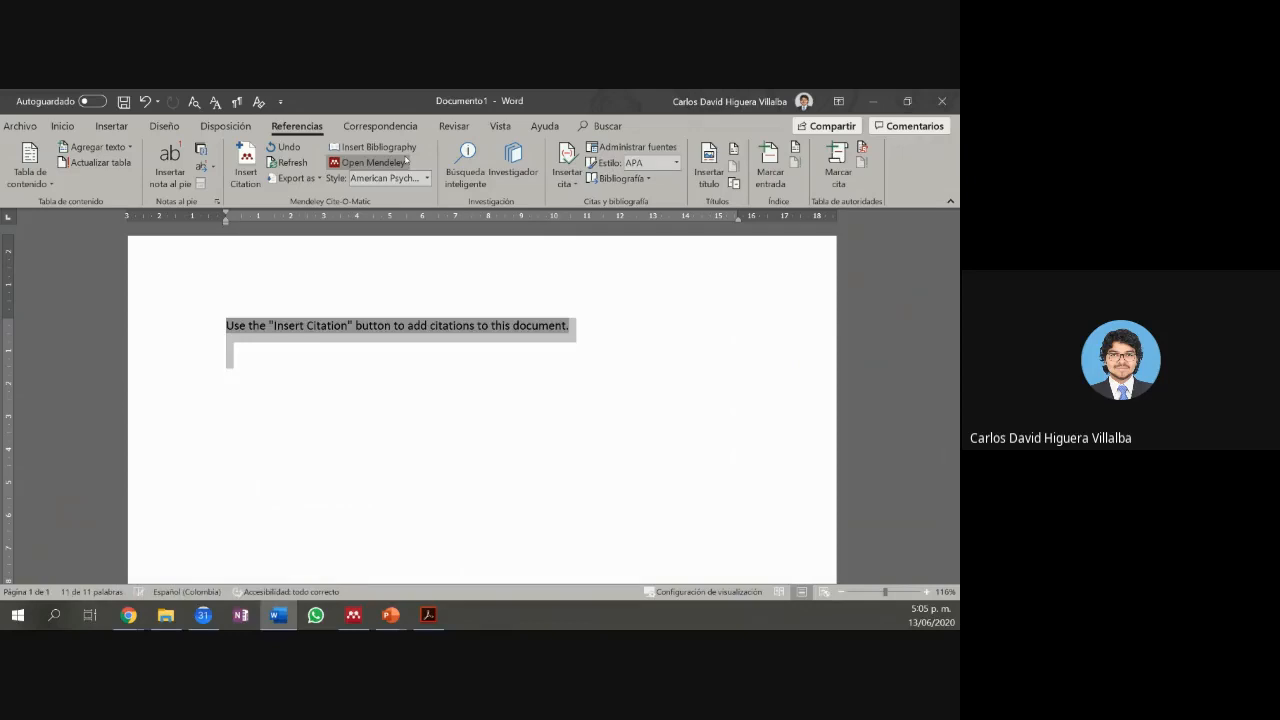
{"action": "key", "text": "Delete"}
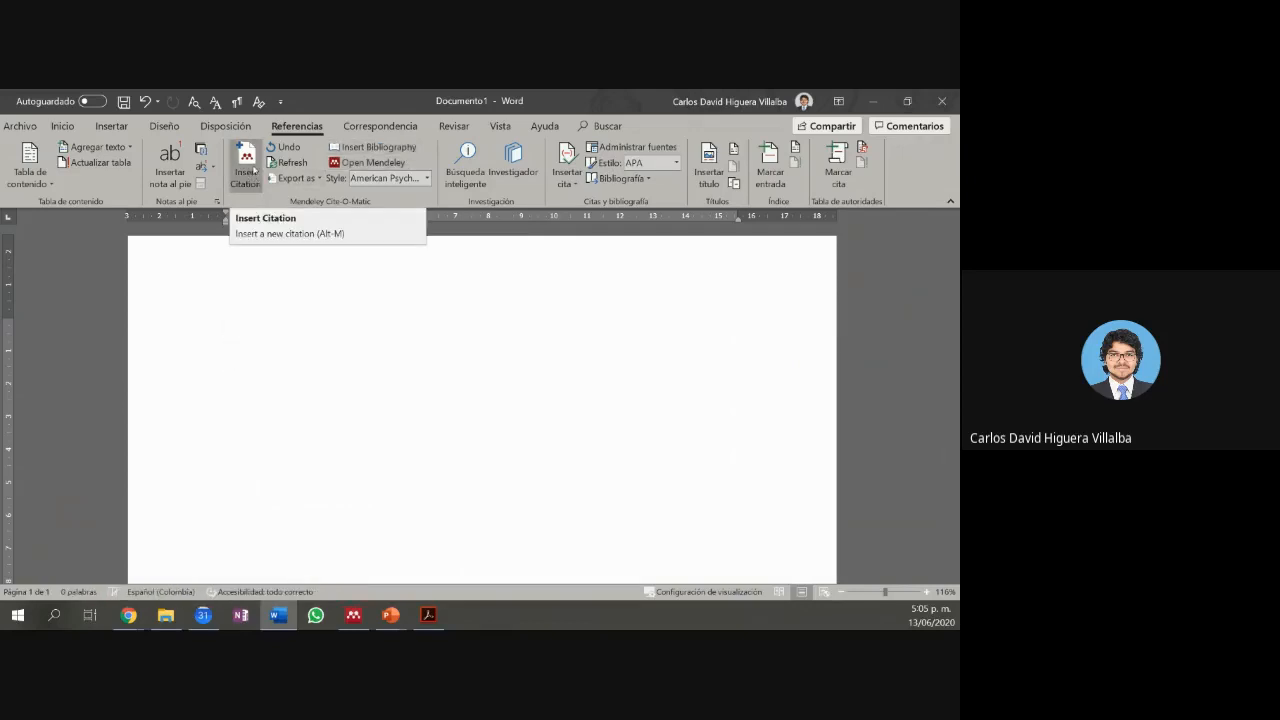
Step: Try a search in Mendeley's Insert Citation box, cancel it, and switch to Mendeley Desktop
{"action": "left_click", "coordinate": [253, 170]}
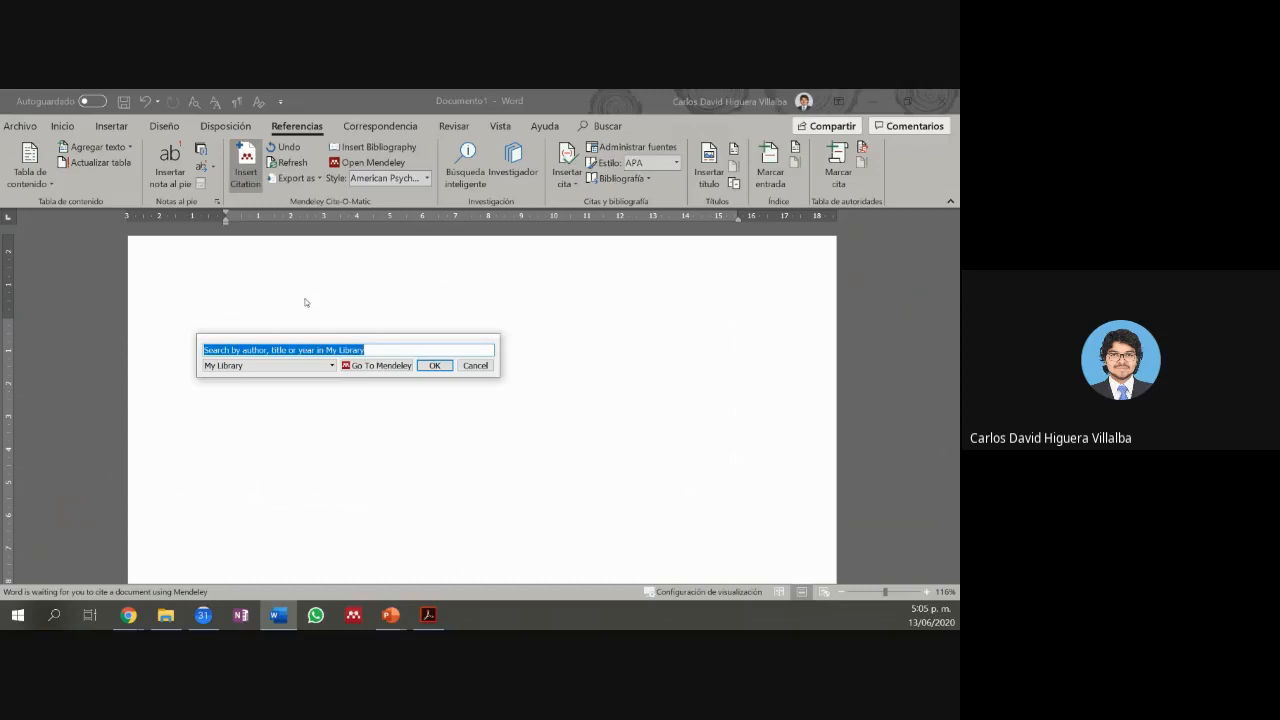
{"action": "type", "text": "t"}
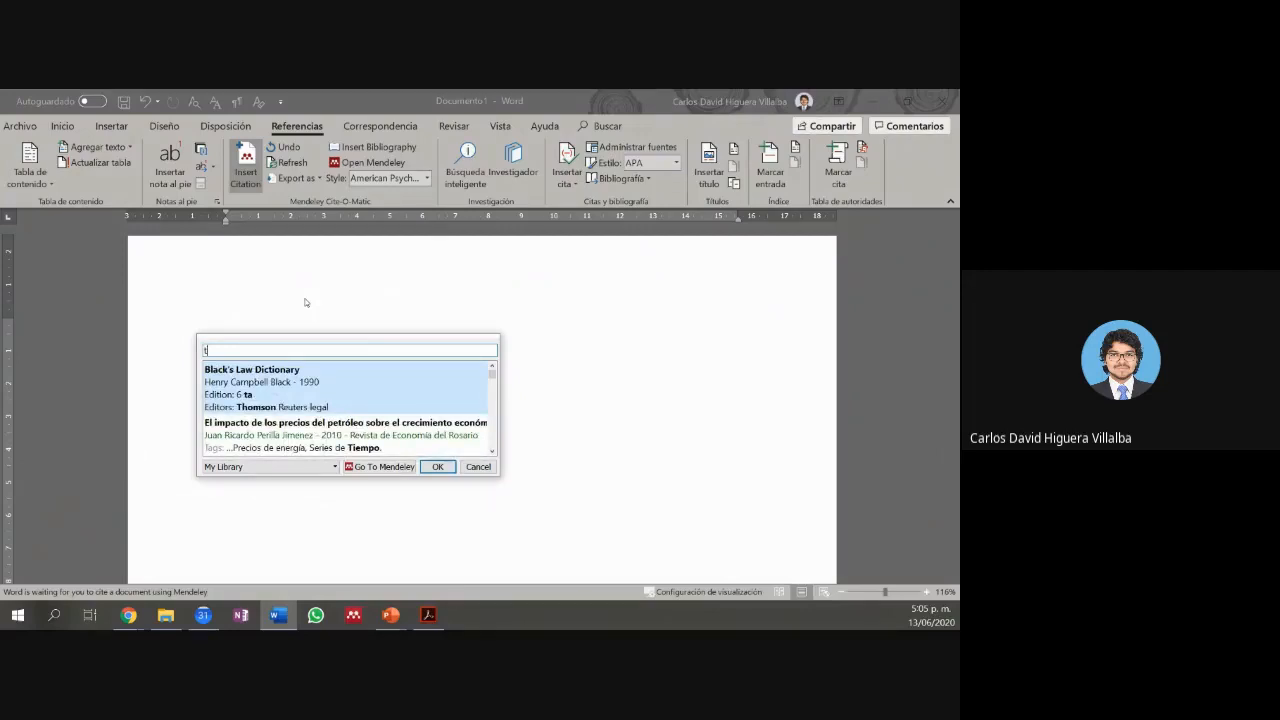
{"action": "key", "text": "BackSpace"}
{"action": "key", "text": "Escape"}
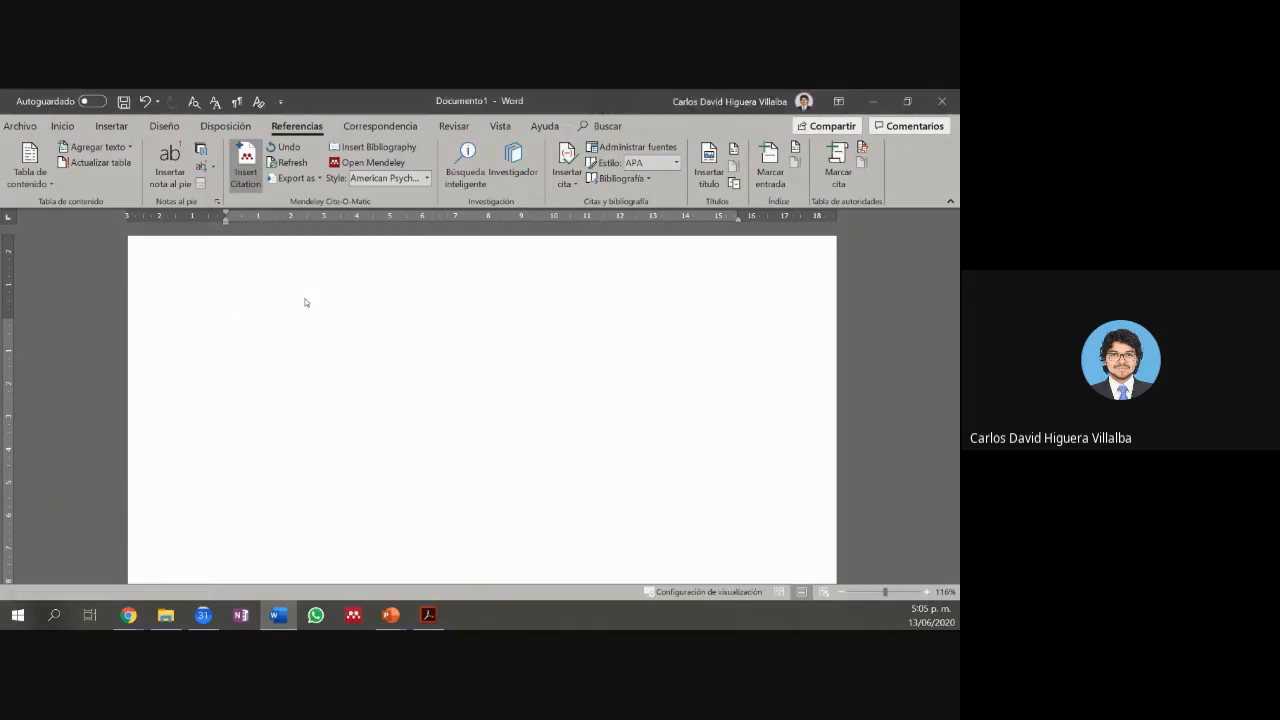
{"action": "left_click", "coordinate": [357, 607]}
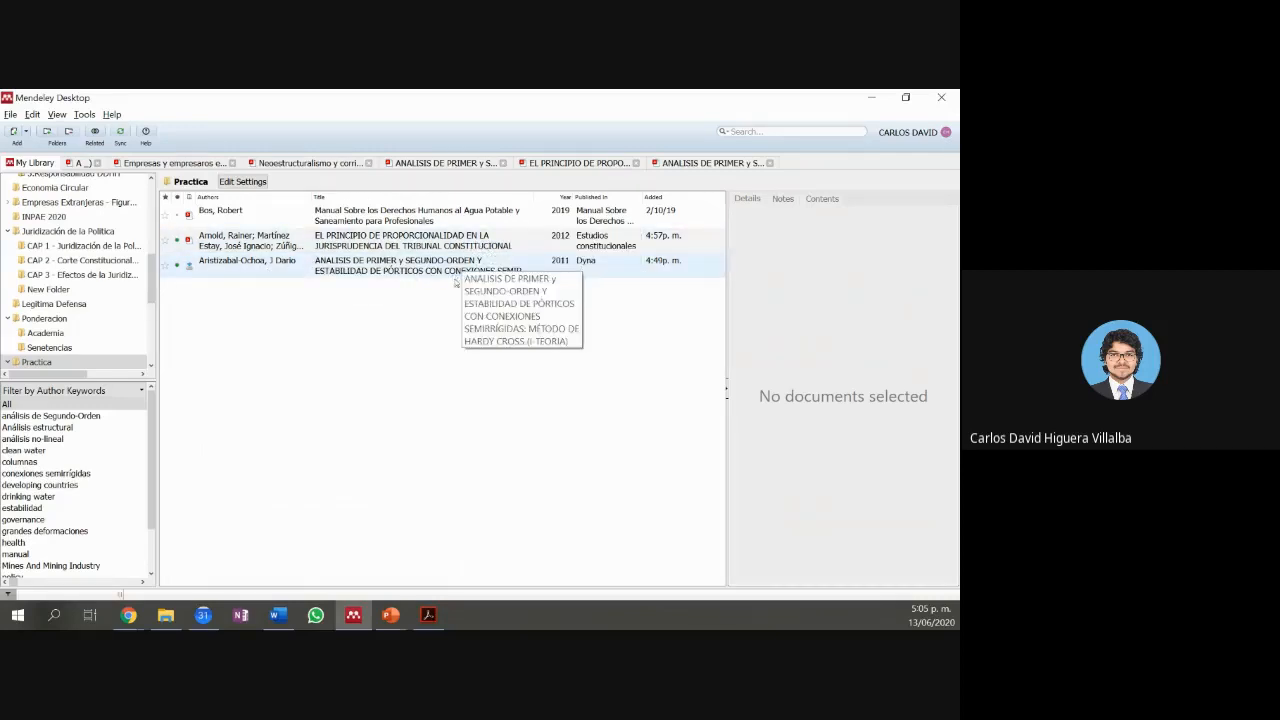
Step: Snap Mendeley right and Word left, then open Insert Citation from Mendeley Cite-O-Matic
{"action": "left_click_drag", "start_coordinate": [559, 108], "coordinate": [957, 130]}
{"action": "left_click", "coordinate": [73, 278]}
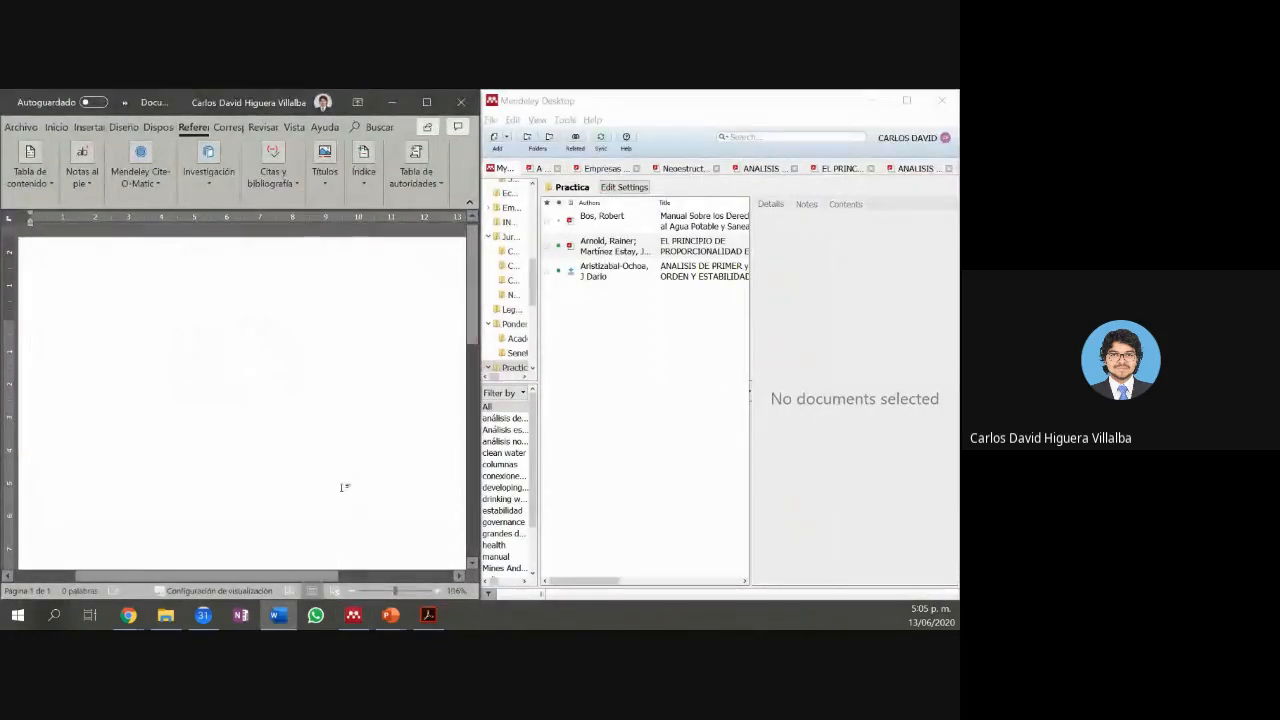
{"action": "scroll", "coordinate": [343, 486], "scroll_direction": "down", "scroll_amount": 3}
{"action": "scroll", "coordinate": [258, 416], "scroll_direction": "down", "scroll_amount": 1}
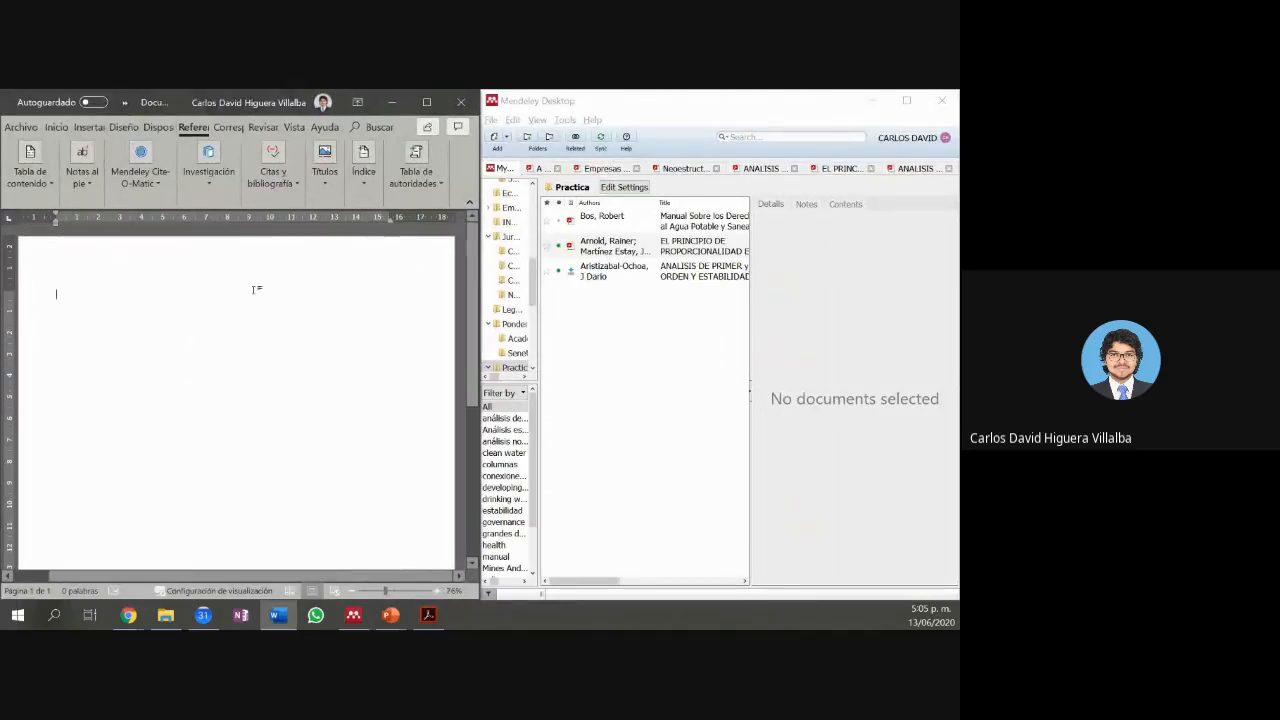
{"action": "left_click", "coordinate": [275, 192]}
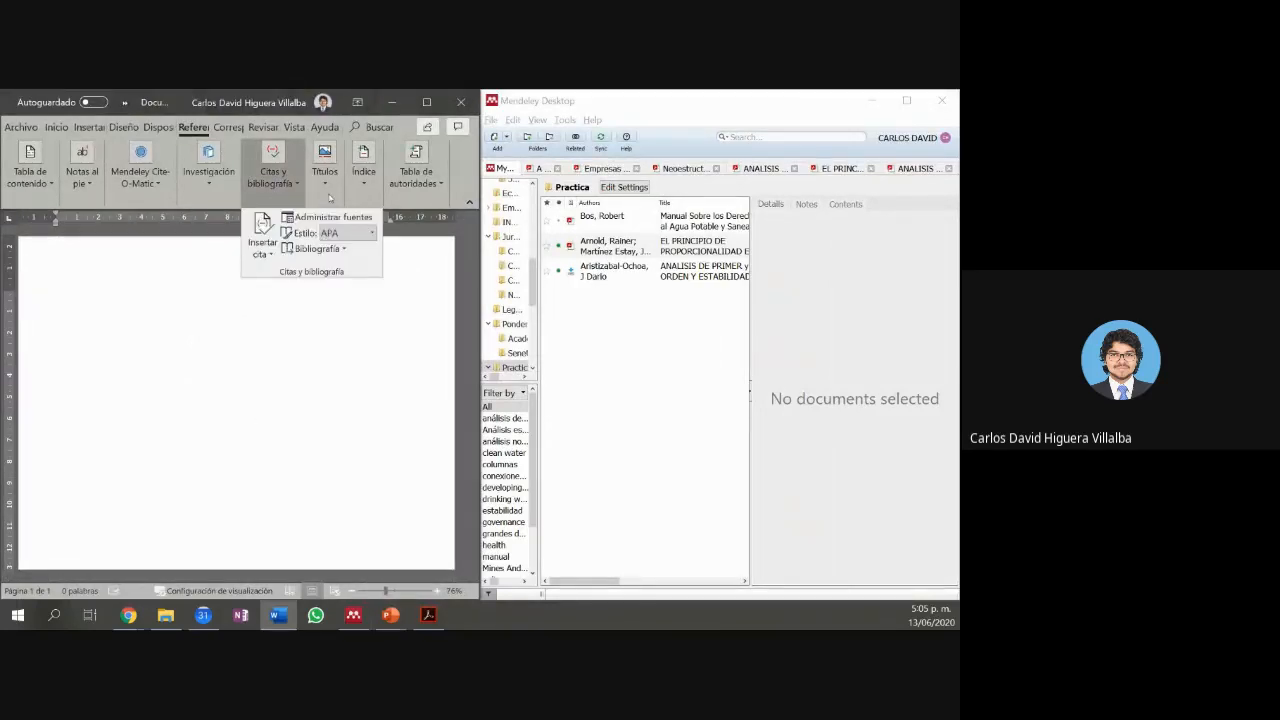
{"action": "left_click", "coordinate": [155, 190]}
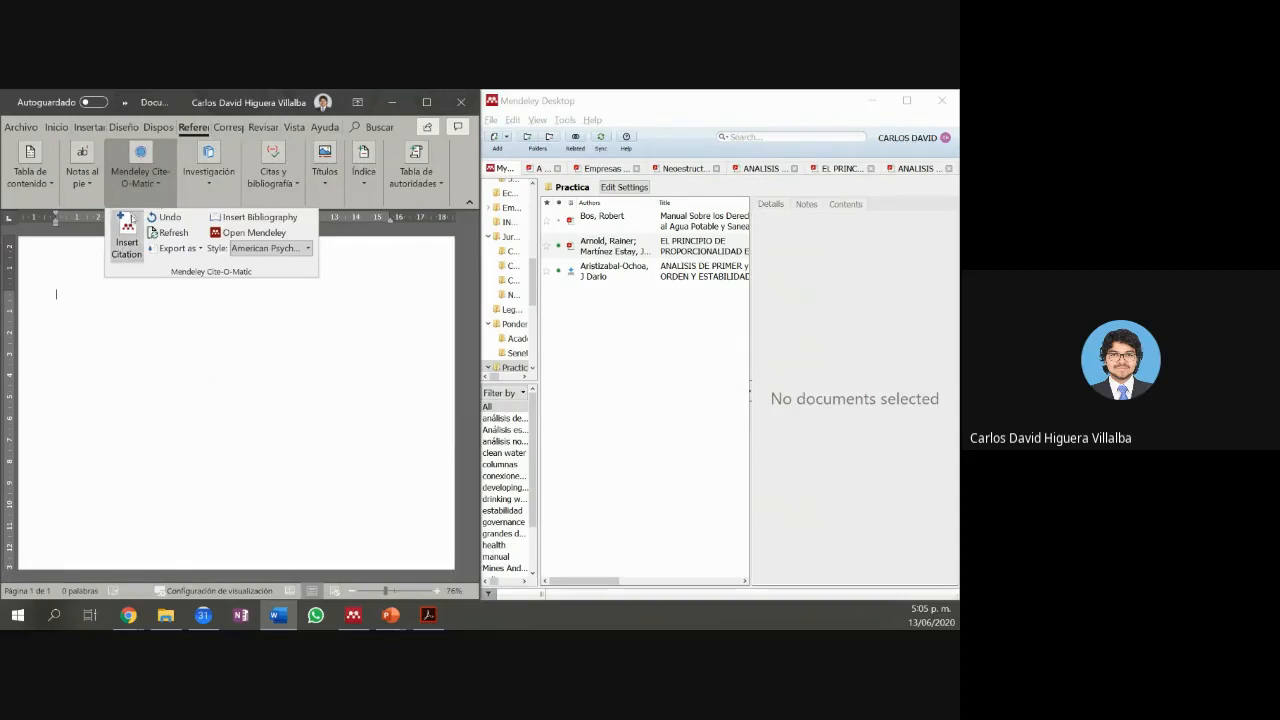
{"action": "left_click", "coordinate": [128, 222]}
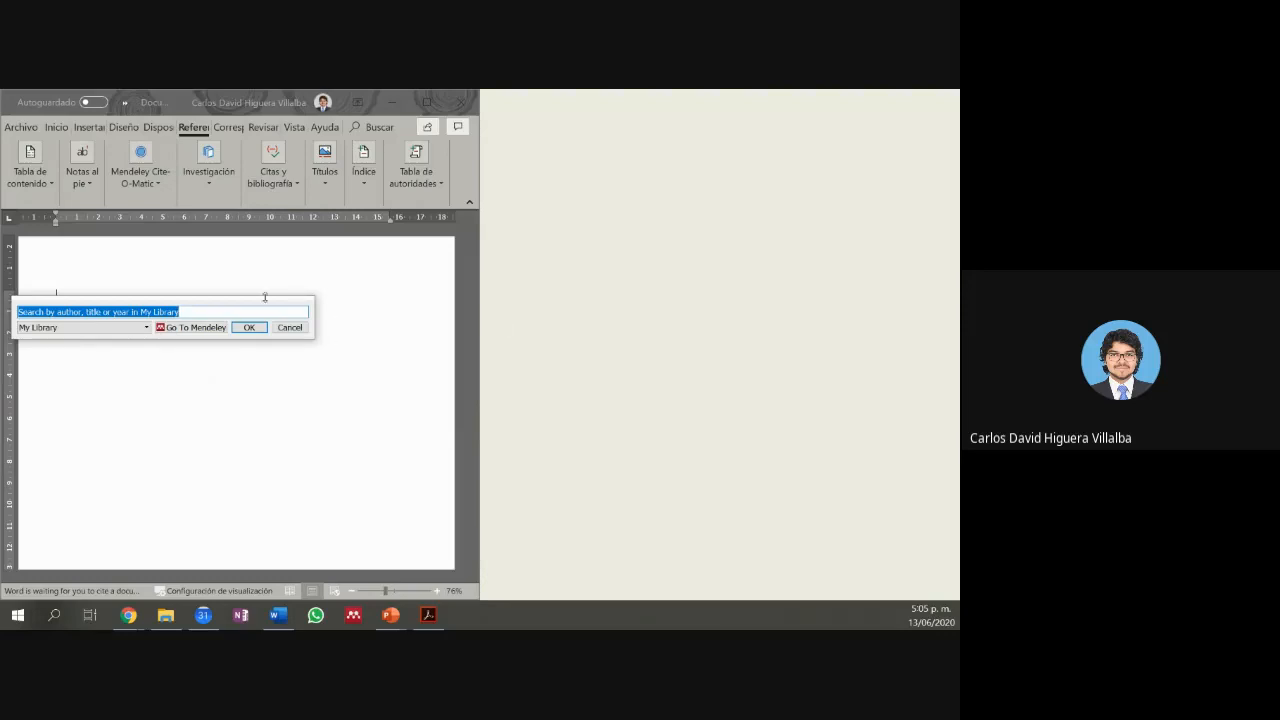
Step: Search 'arnol' and choose the Arnold 2012 article for the citation
{"action": "type", "text": "ae"}
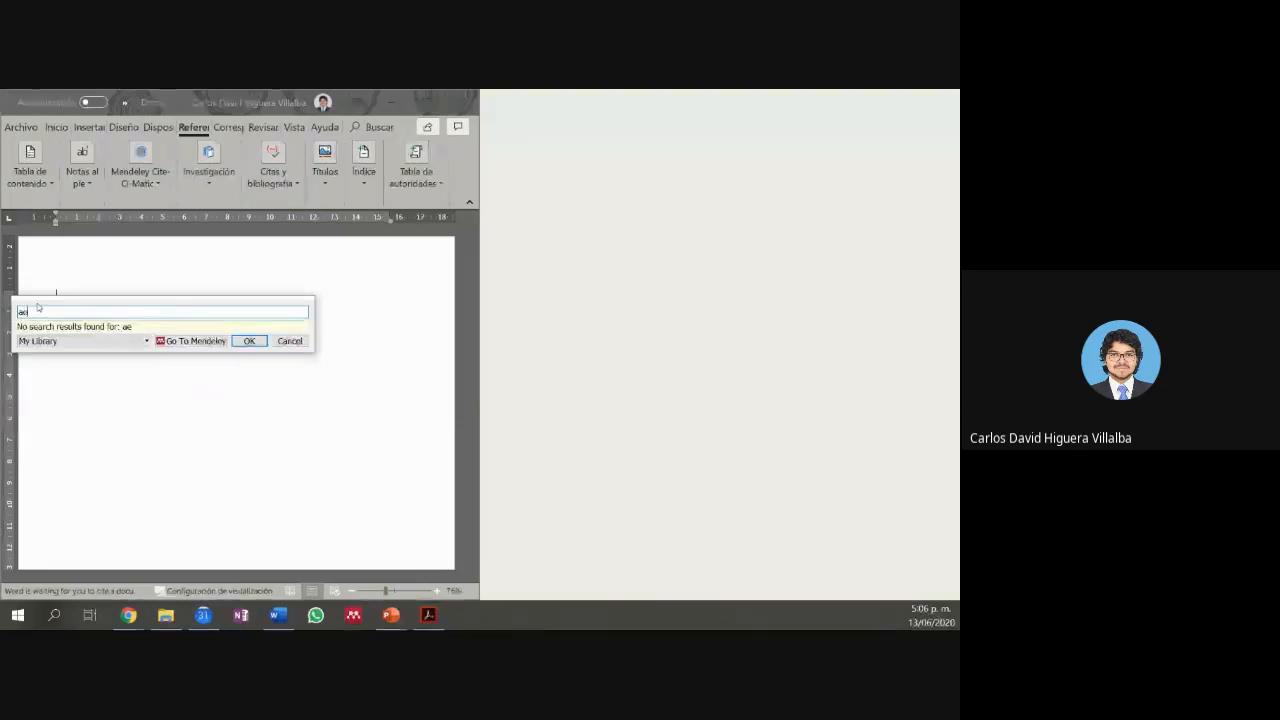
{"action": "key", "text": "BackSpace"}
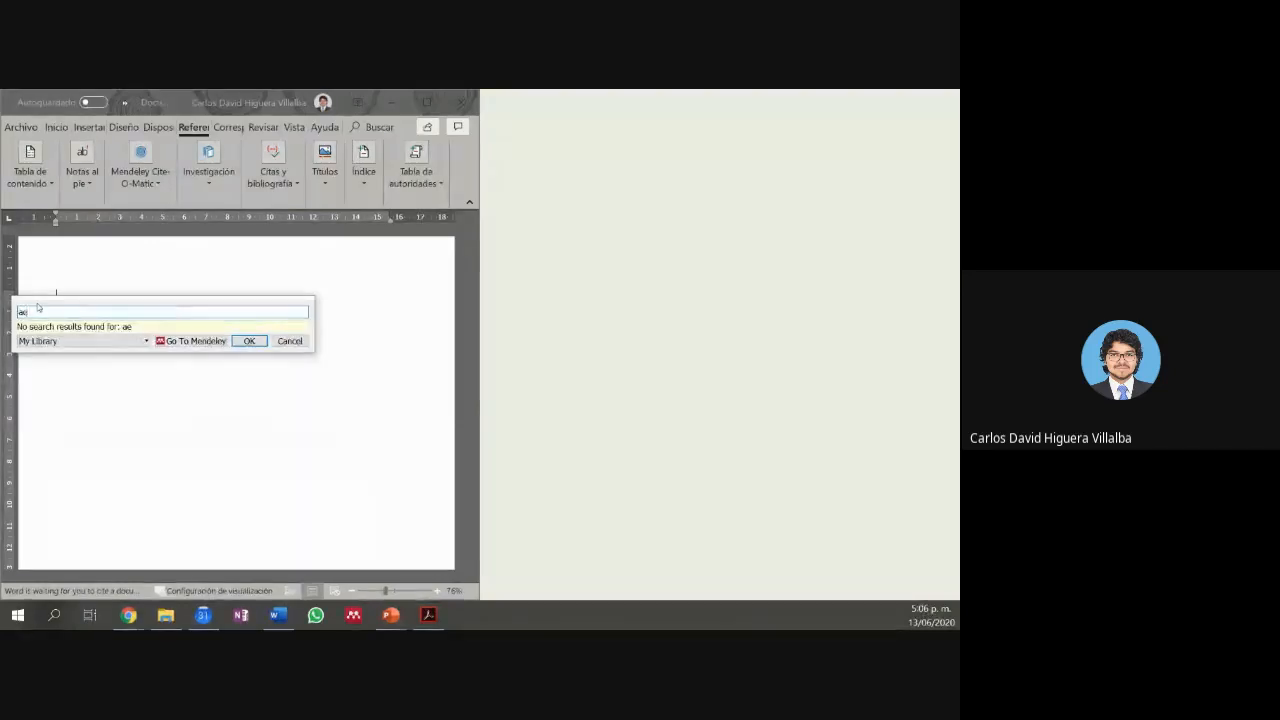
{"action": "type", "text": "rnol"}
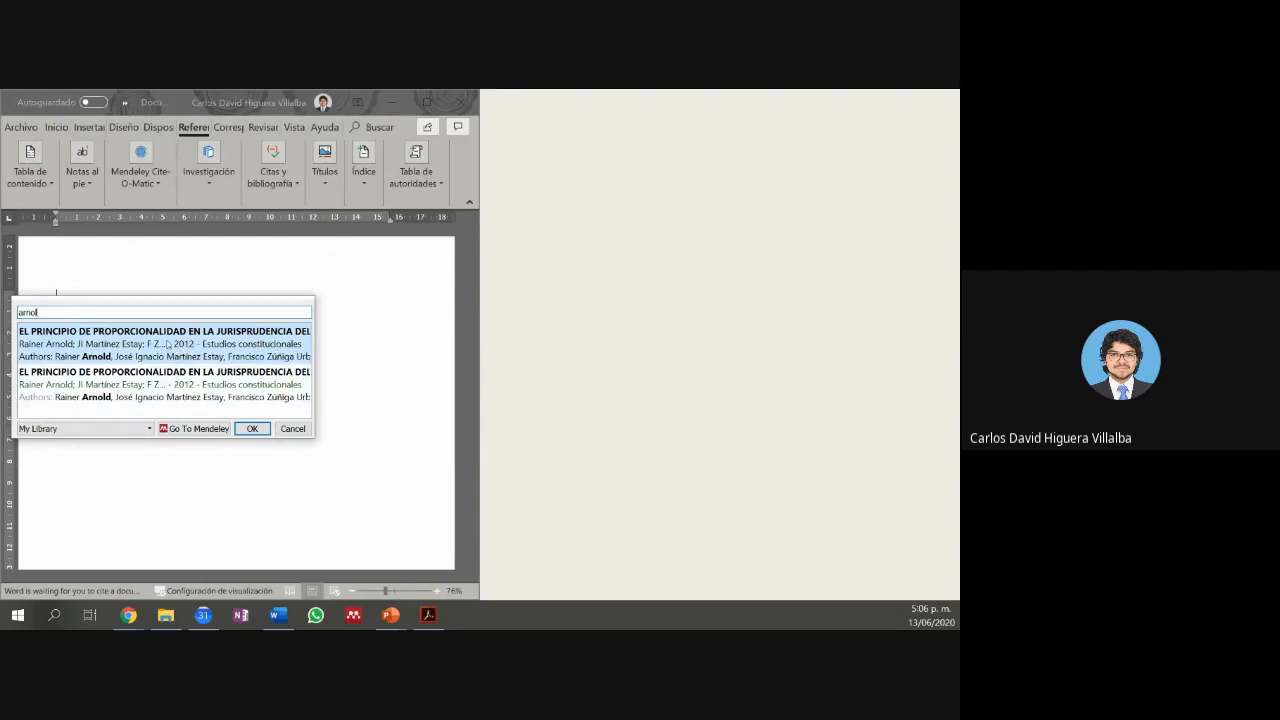
{"action": "left_click", "coordinate": [118, 344]}
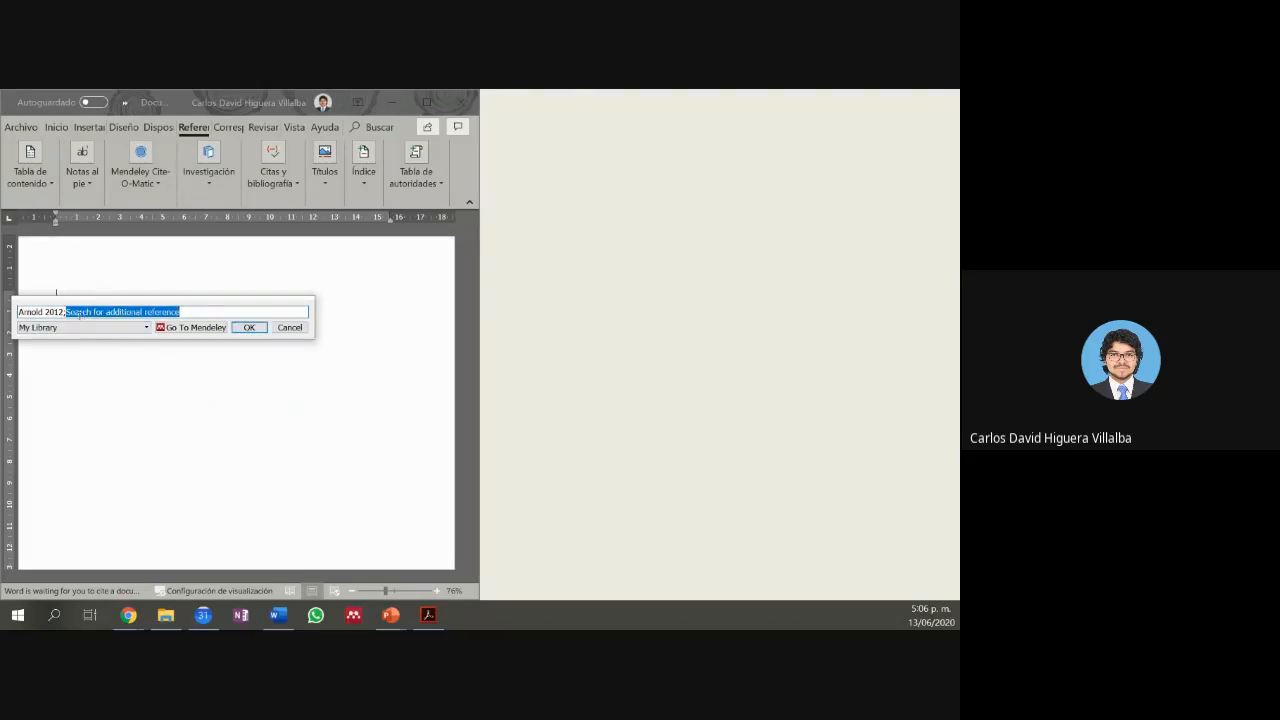
Step: Cite Arnold 2012 at page 12 with the prefix 'articulo 10' and insert it
{"action": "left_click", "coordinate": [46, 312]}
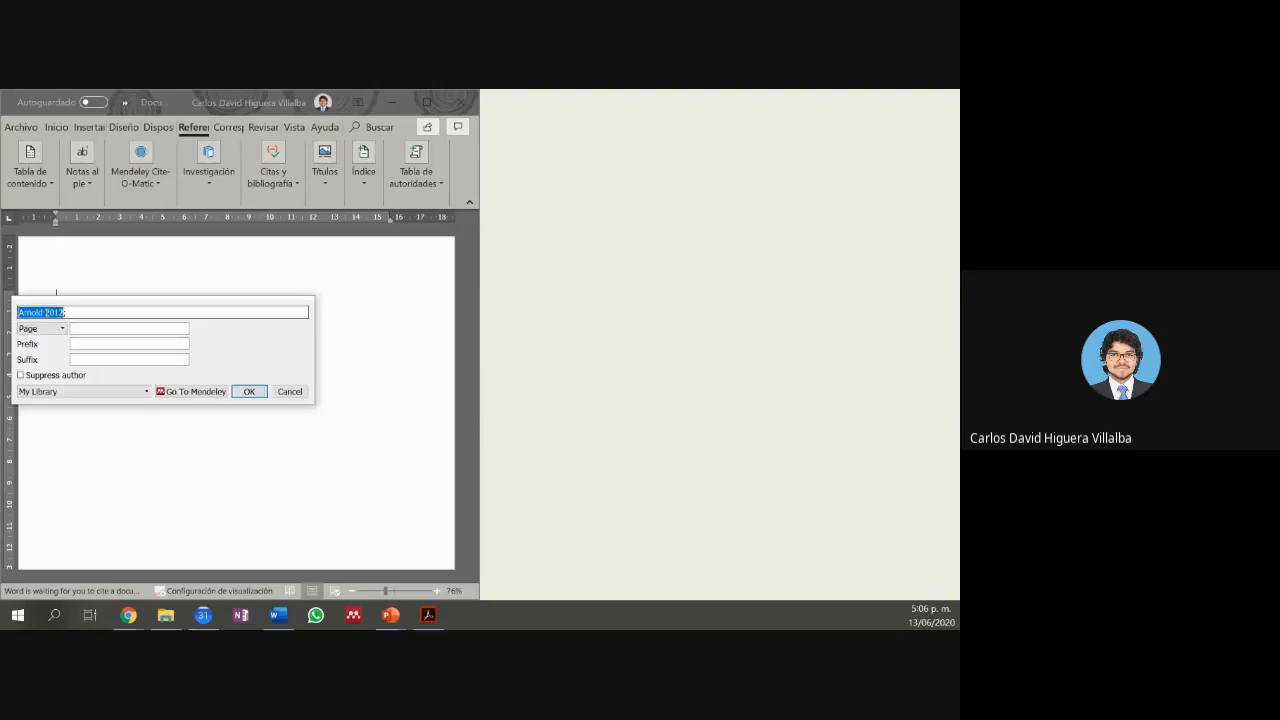
{"action": "left_click", "coordinate": [93, 326]}
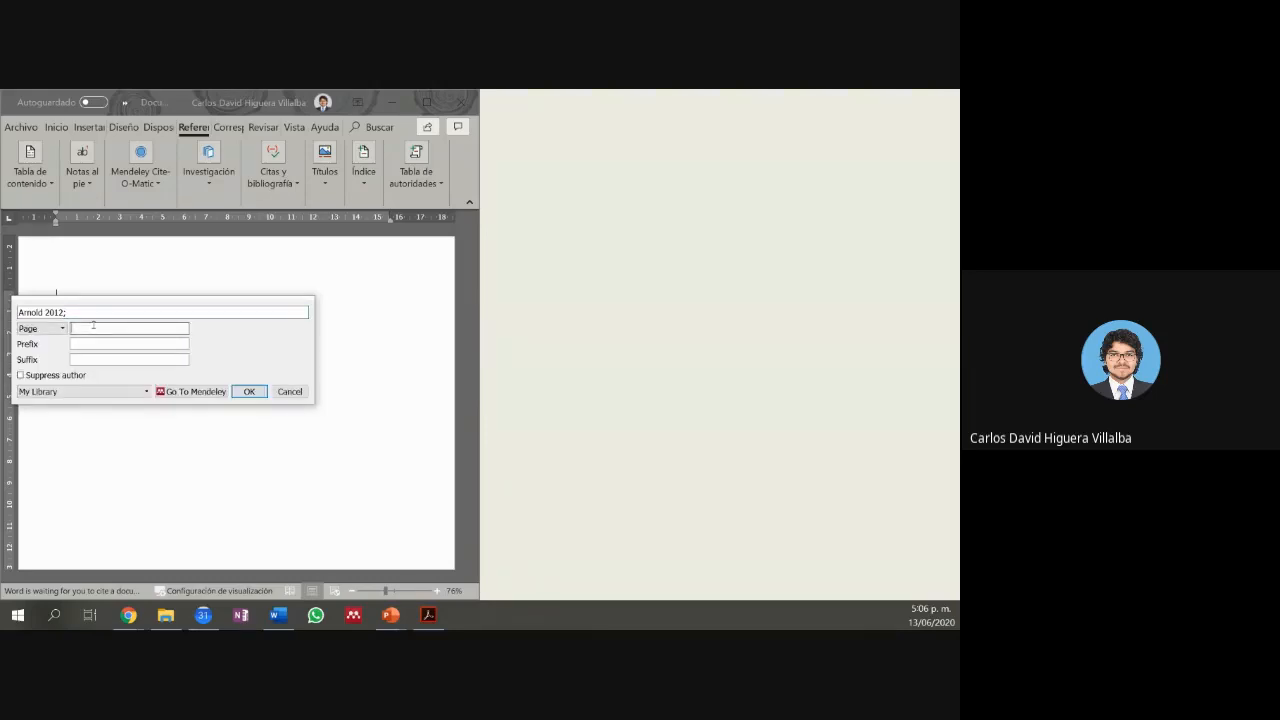
{"action": "type", "text": "12"}
{"action": "left_click", "coordinate": [97, 344]}
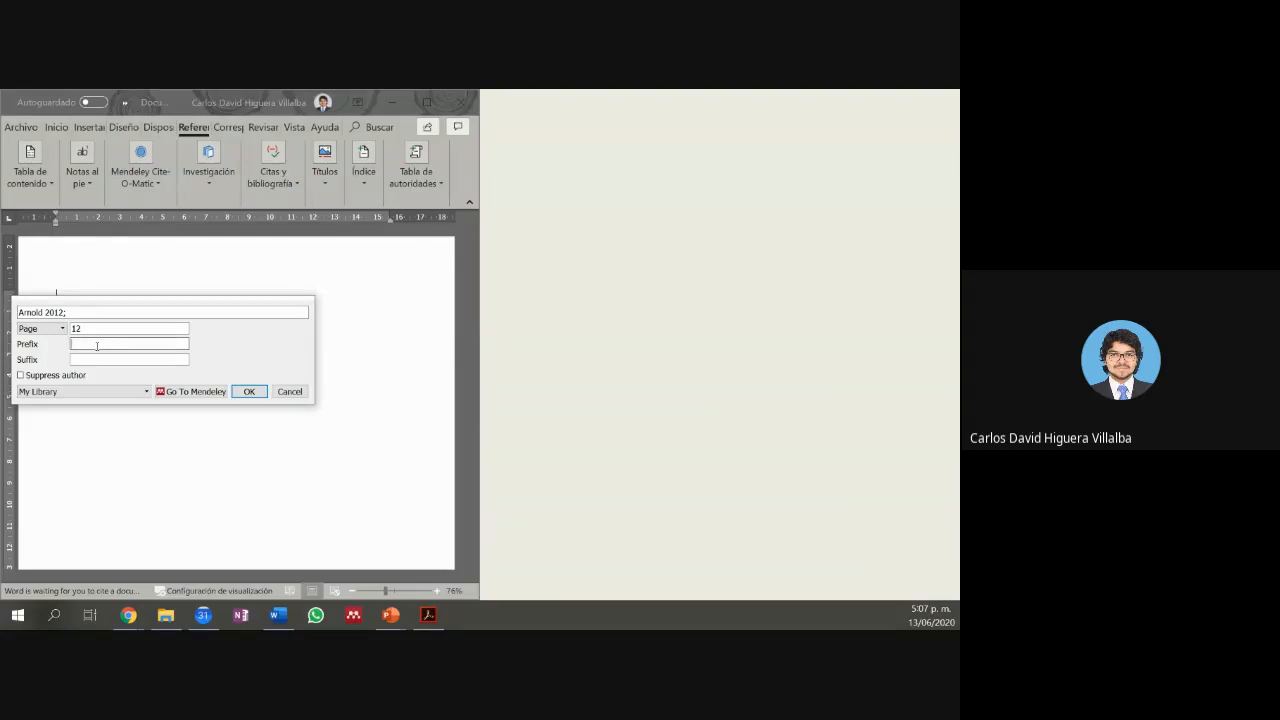
{"action": "type", "text": "articulo 10"}
{"action": "left_click", "coordinate": [249, 391]}
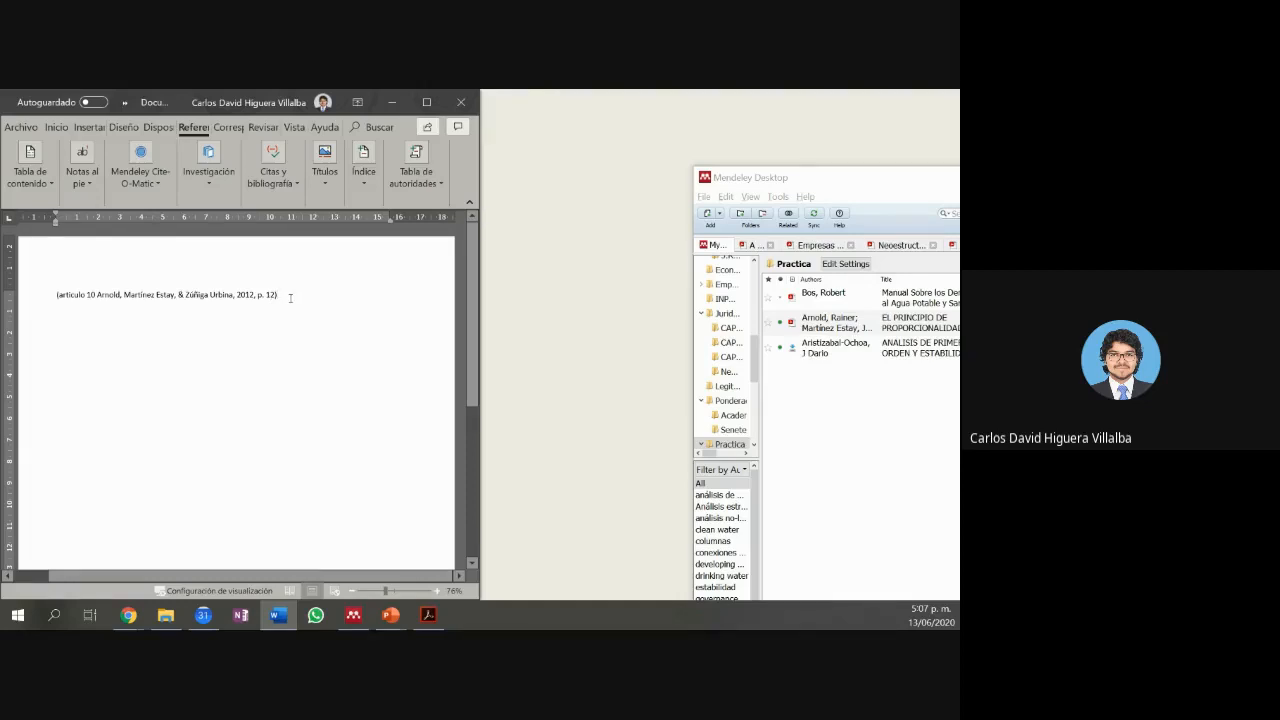
Step: Type filler text 'Fdsdfsdfds' before the citation and 'fdsfddsfsfddsfdsl' after it
{"action": "left_click", "coordinate": [46, 295]}
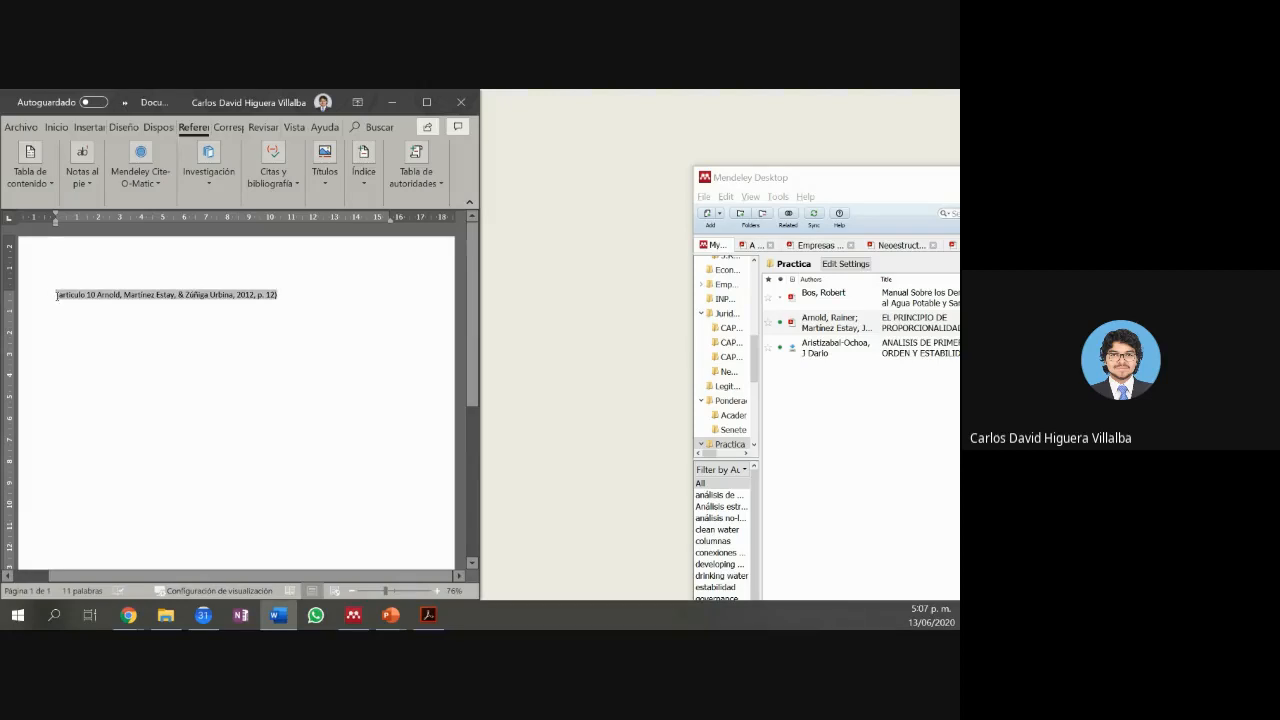
{"action": "type", "text": "Fdsdfsdfds"}
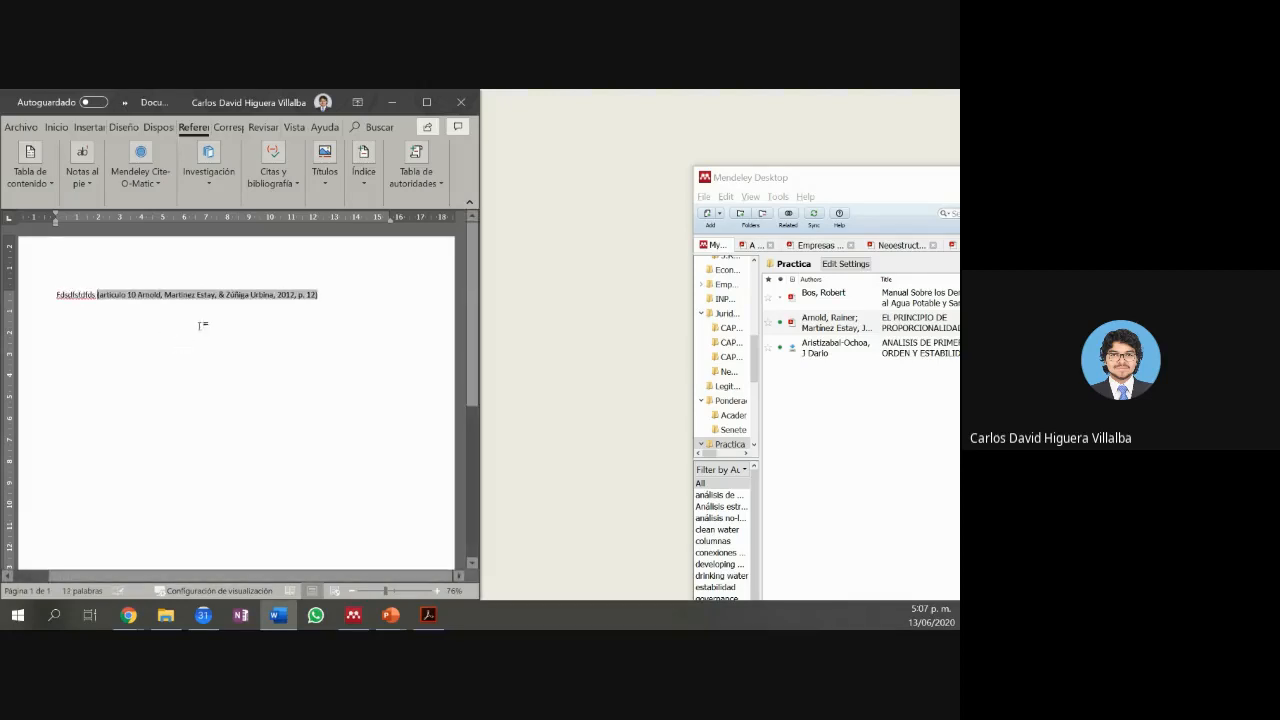
{"action": "left_click", "coordinate": [333, 297]}
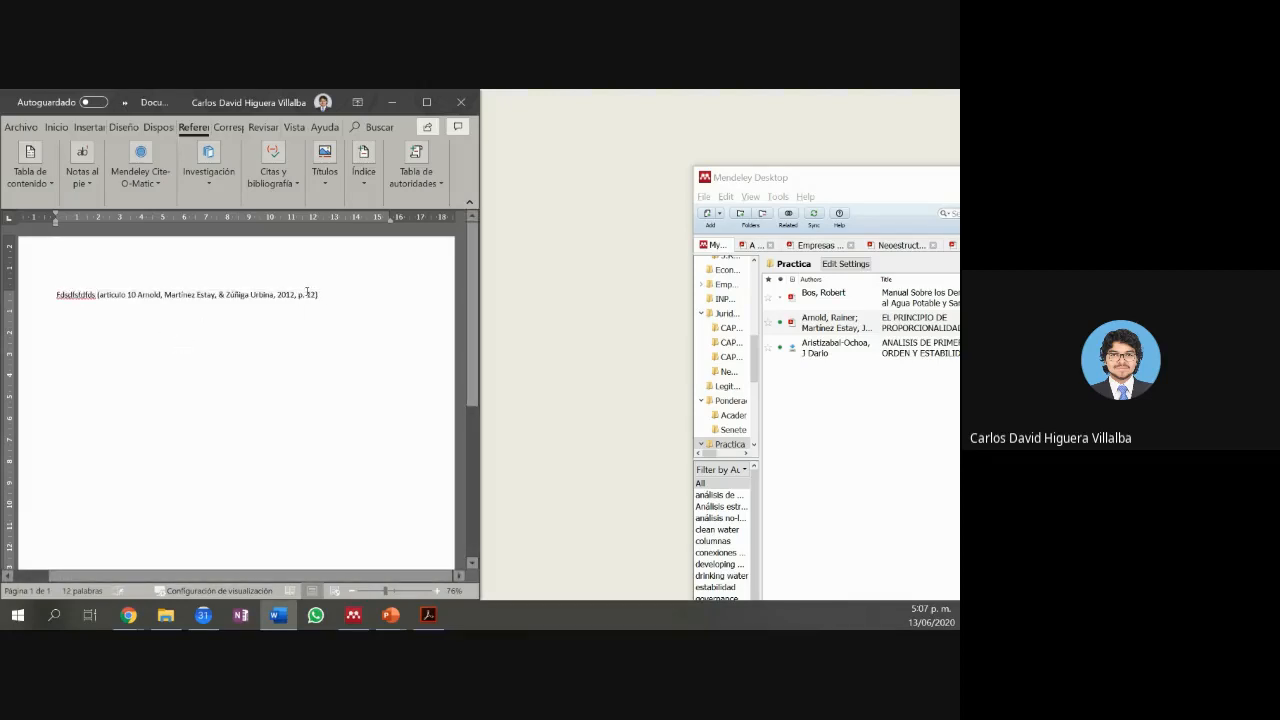
{"action": "type", "text": "fdsfddsfsfddsfdsl"}
Step: Edit the citation through Mendeley Cite-O-Matic to delete the 'articulo 10' prefix, keeping page 12
{"action": "left_click", "coordinate": [300, 297]}
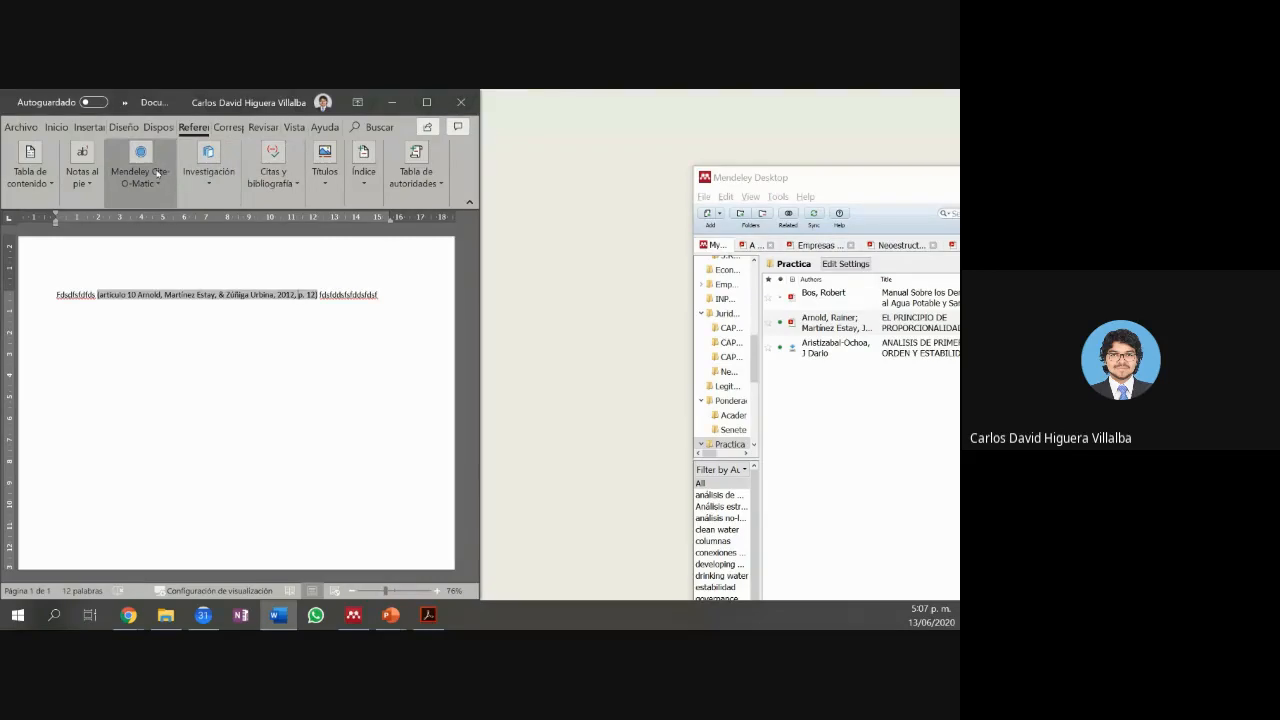
{"action": "left_click", "coordinate": [157, 173]}
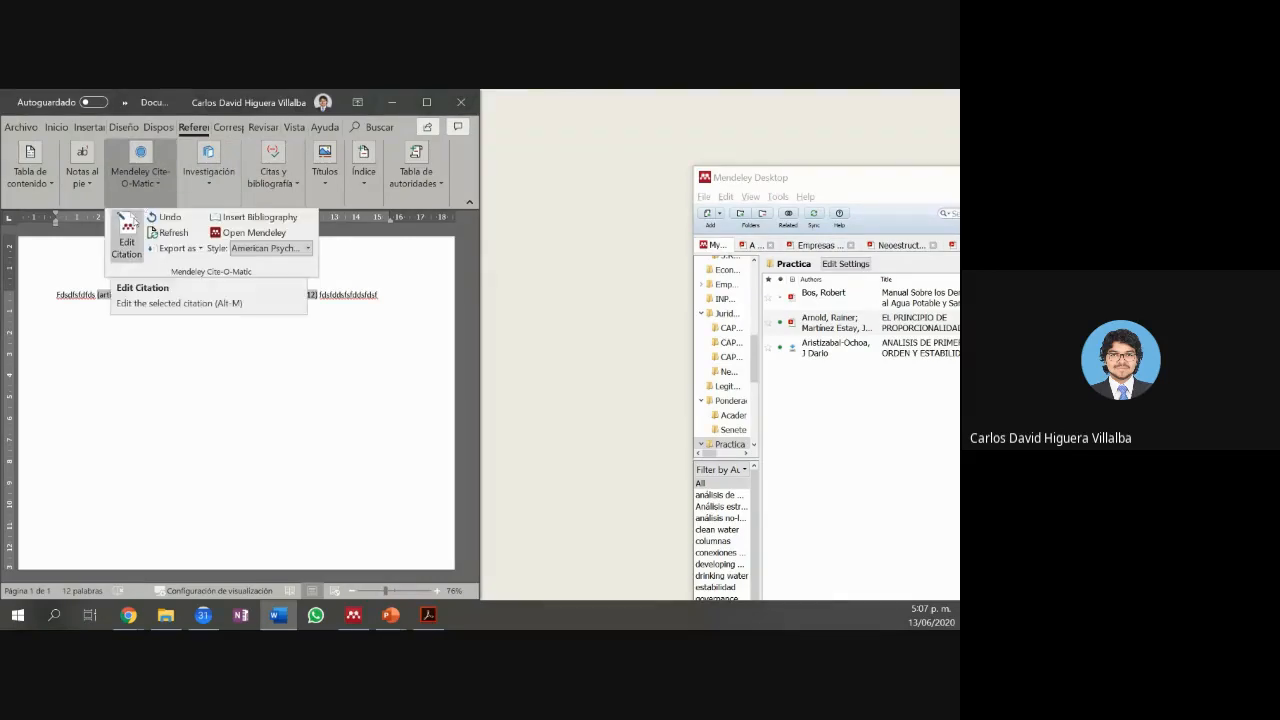
{"action": "left_click", "coordinate": [106, 295]}
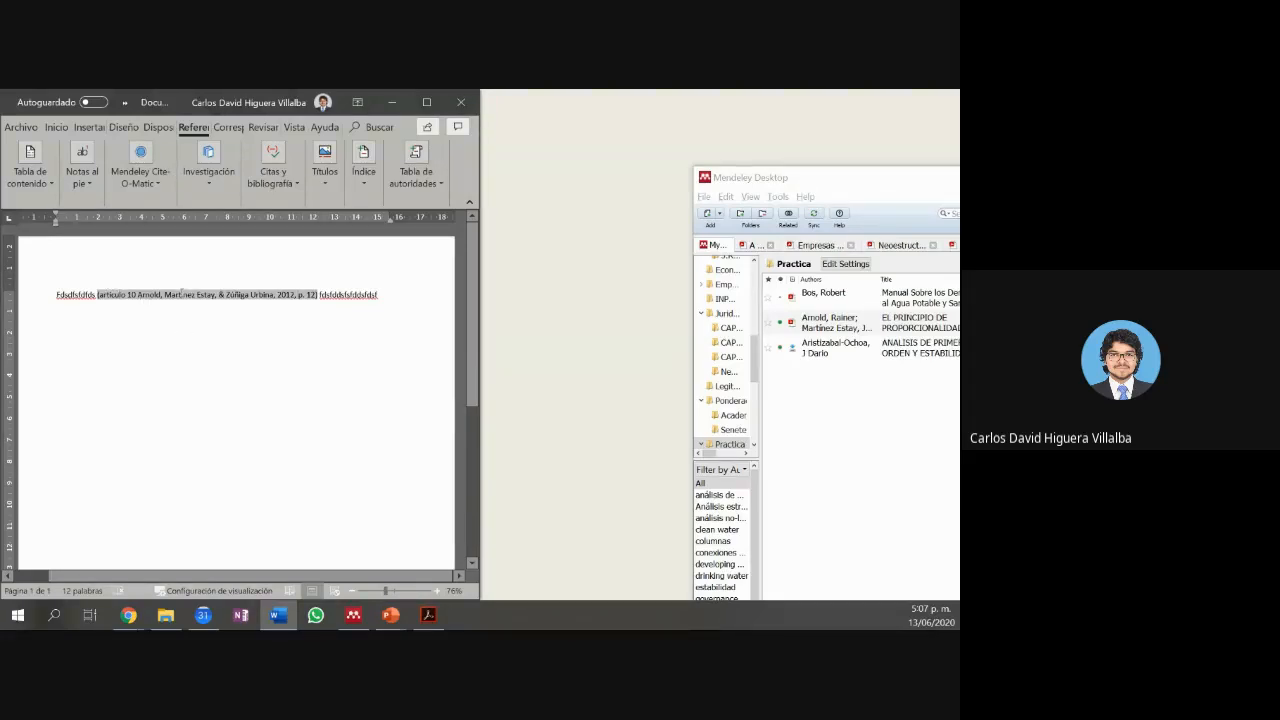
{"action": "left_click", "coordinate": [163, 312]}
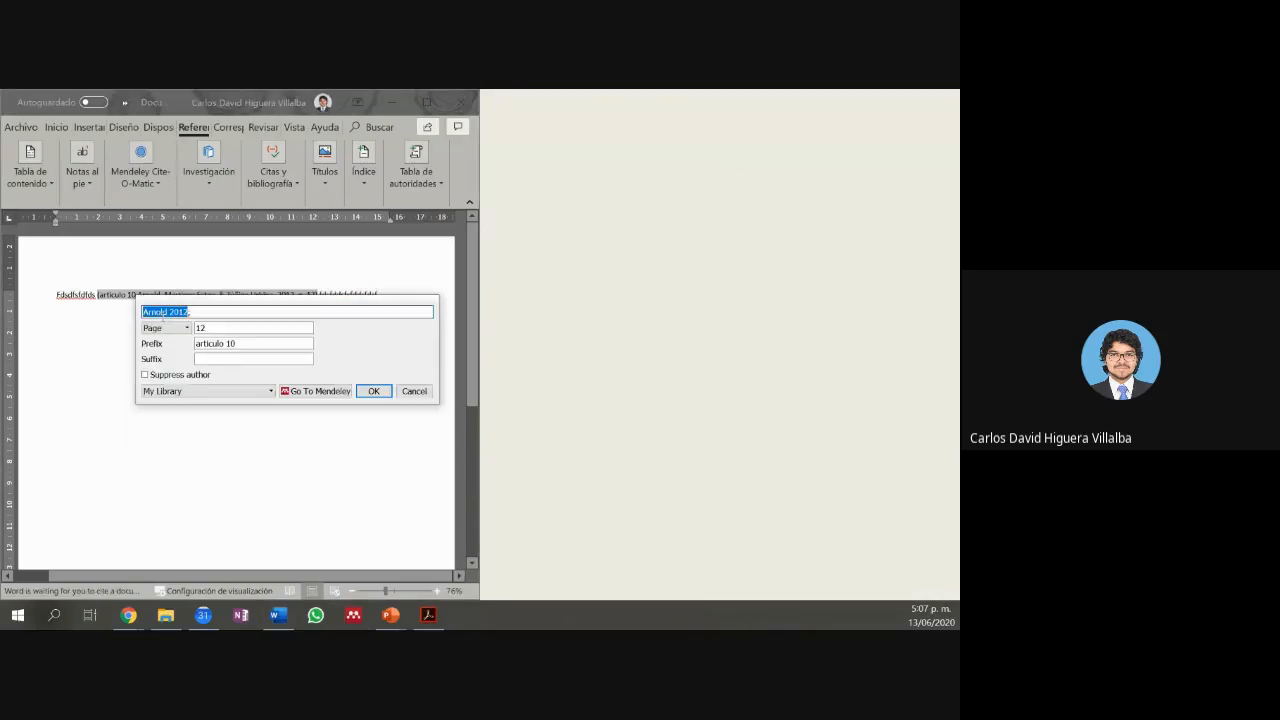
{"action": "left_click_drag", "start_coordinate": [240, 343], "coordinate": [170, 335]}
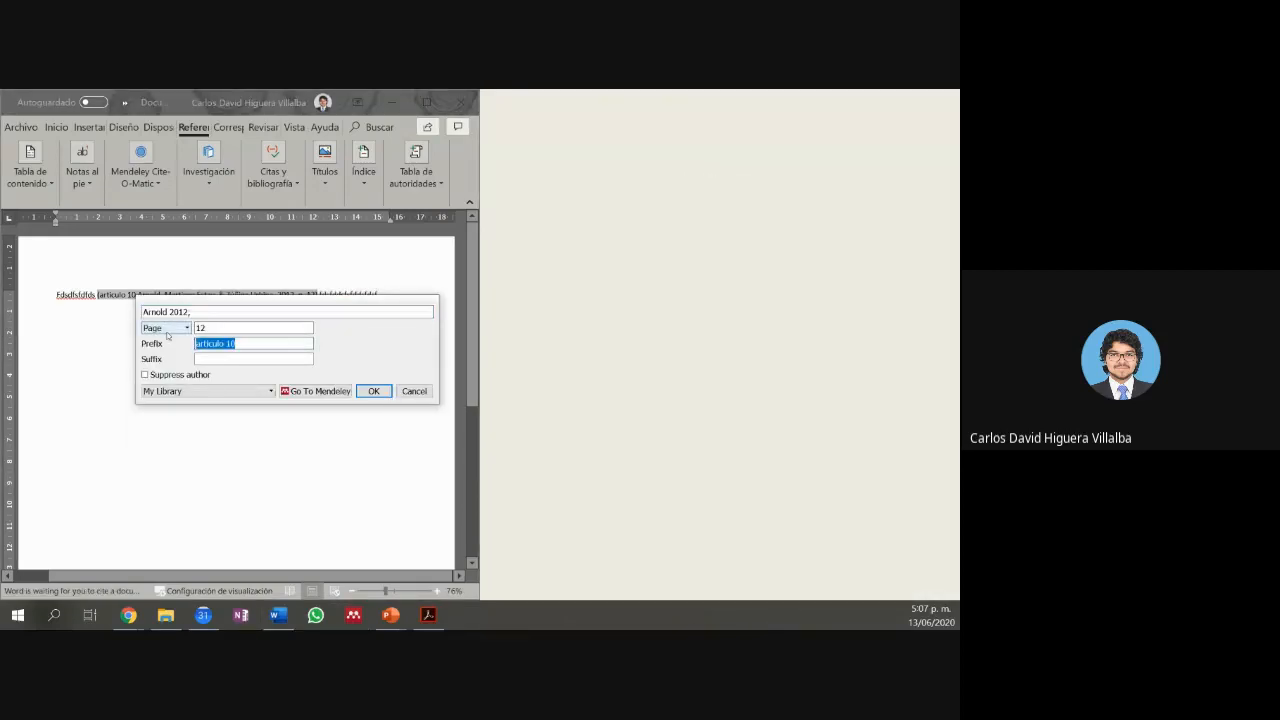
{"action": "key", "text": "BackSpace"}
{"action": "left_click", "coordinate": [374, 391]}
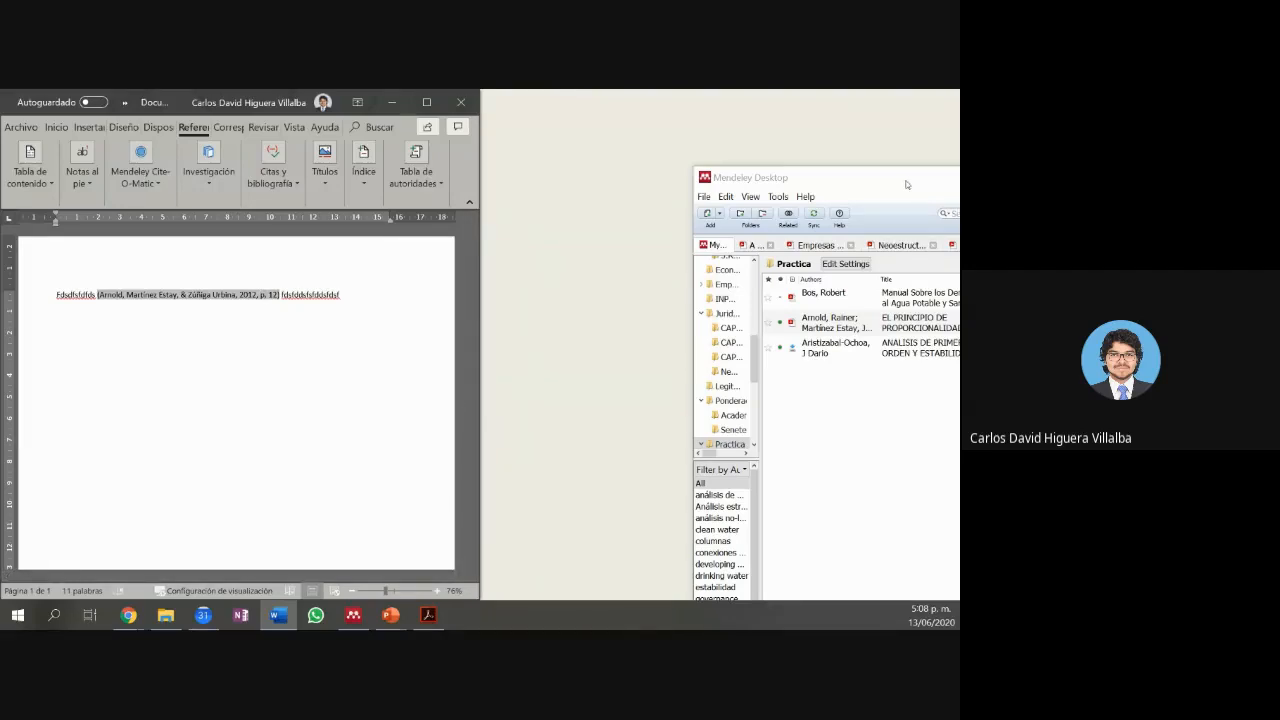
Step: Check the Aristizabal-Ochoa 2011 article in Mendeley, then reopen Word's Arnold citation with Alt+M
{"action": "left_click_drag", "start_coordinate": [910, 185], "coordinate": [958, 190]}
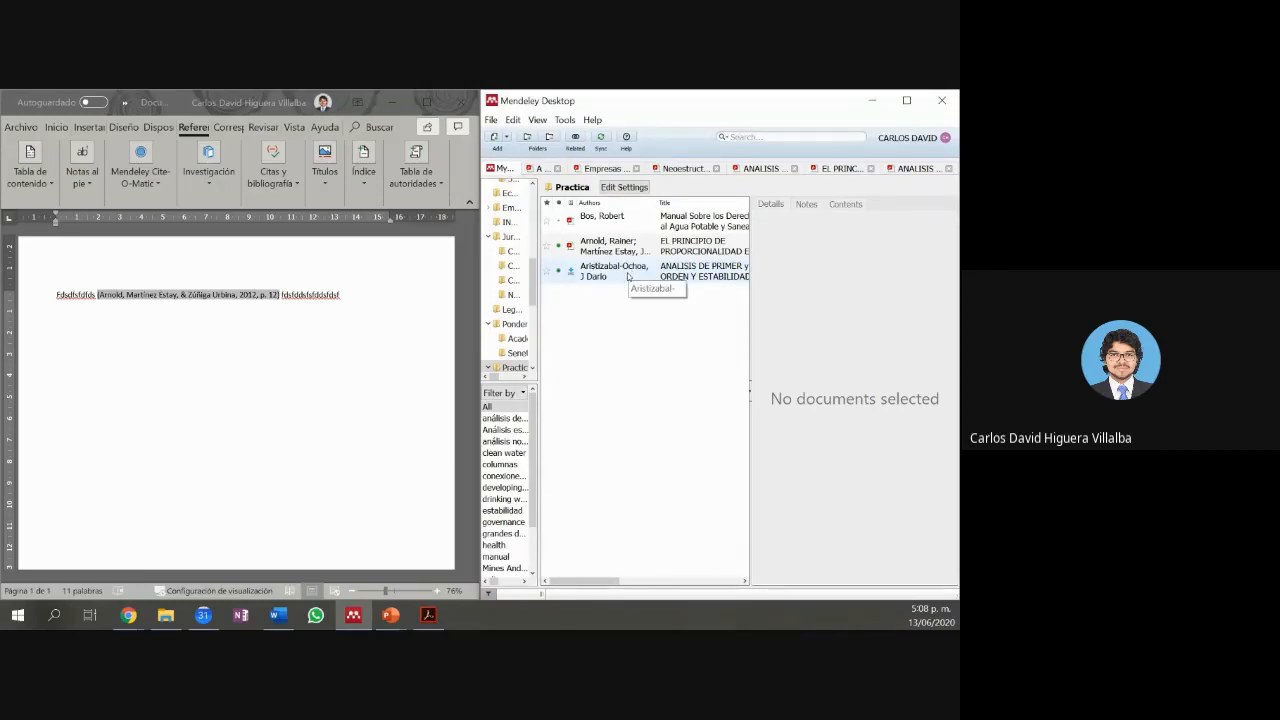
{"action": "left_click", "coordinate": [628, 277]}
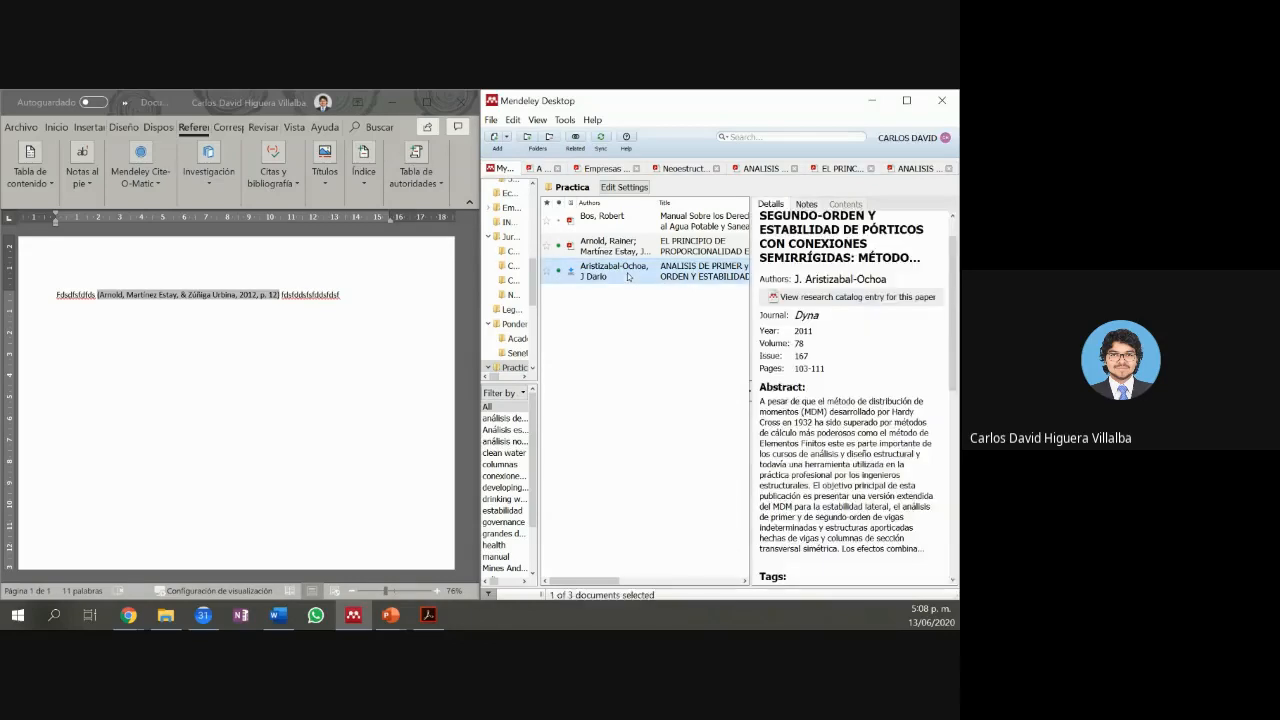
{"action": "left_click", "coordinate": [258, 296]}
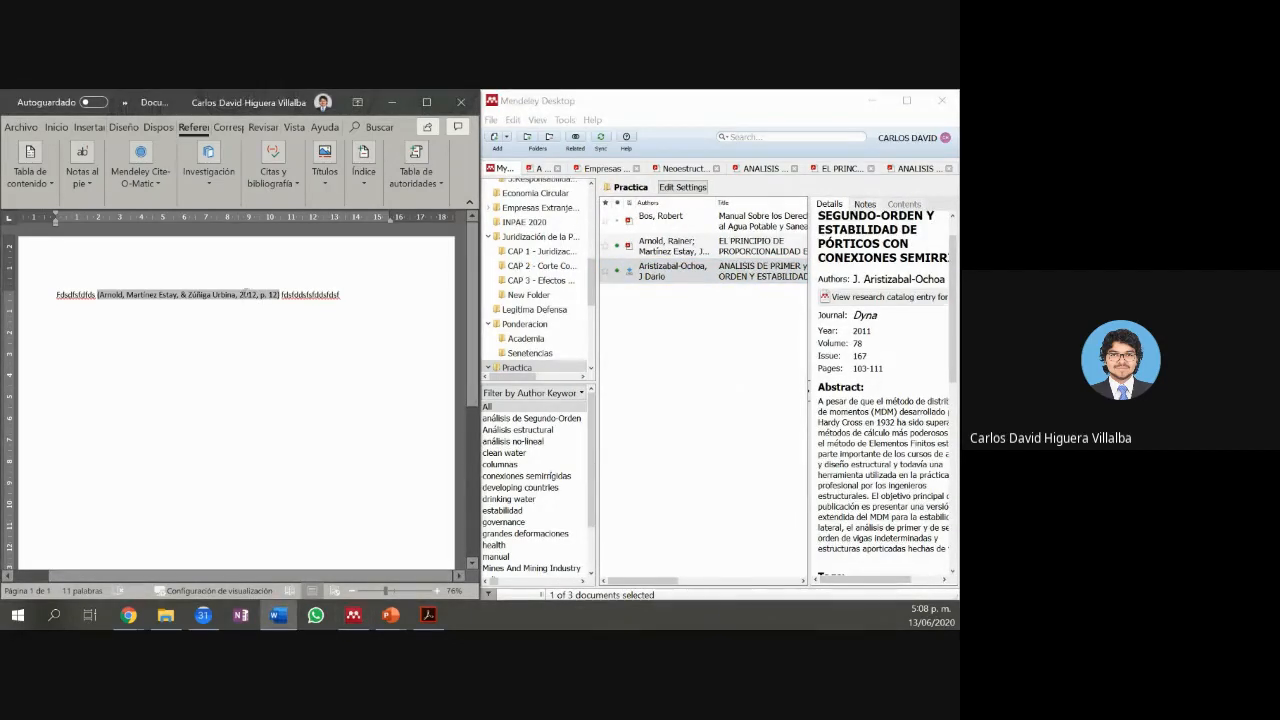
{"action": "key", "text": "alt"}
{"action": "key", "text": "alt+m"}
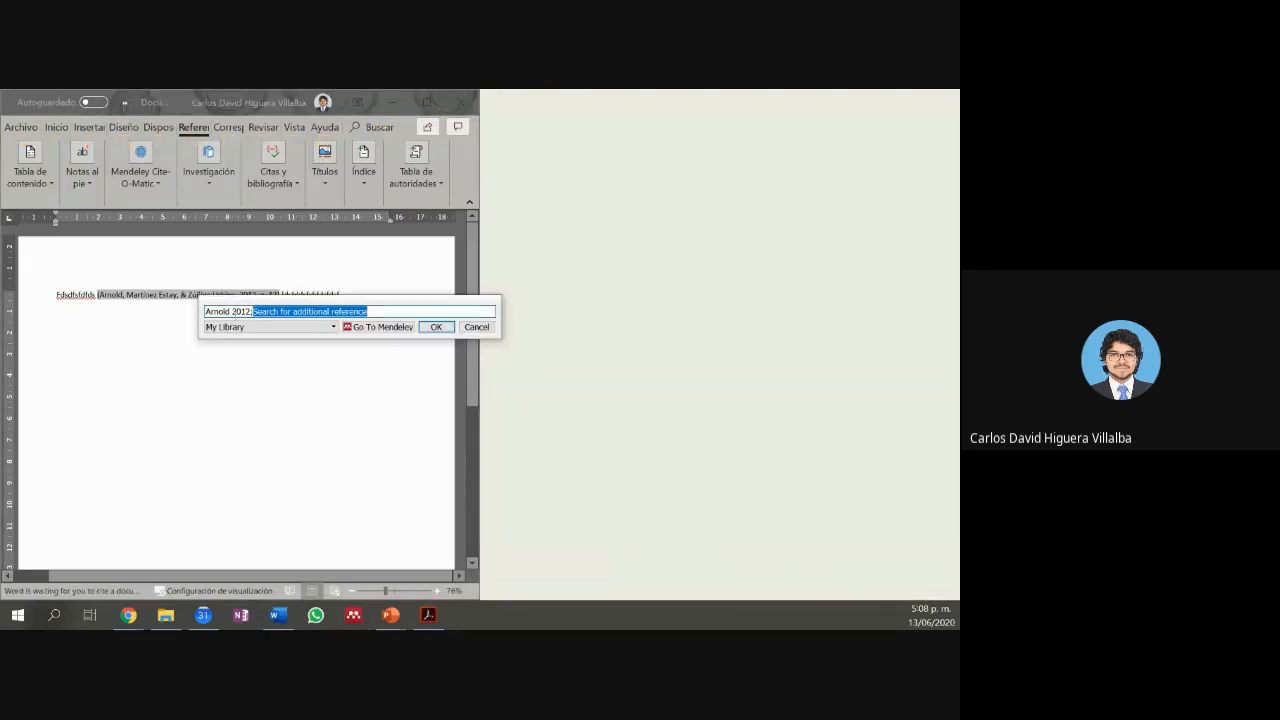
Step: Add the Aristizabal-Ochoa 2011 reference at page 11 alongside Arnold 2012, page 12
{"action": "type", "text": "ari"}
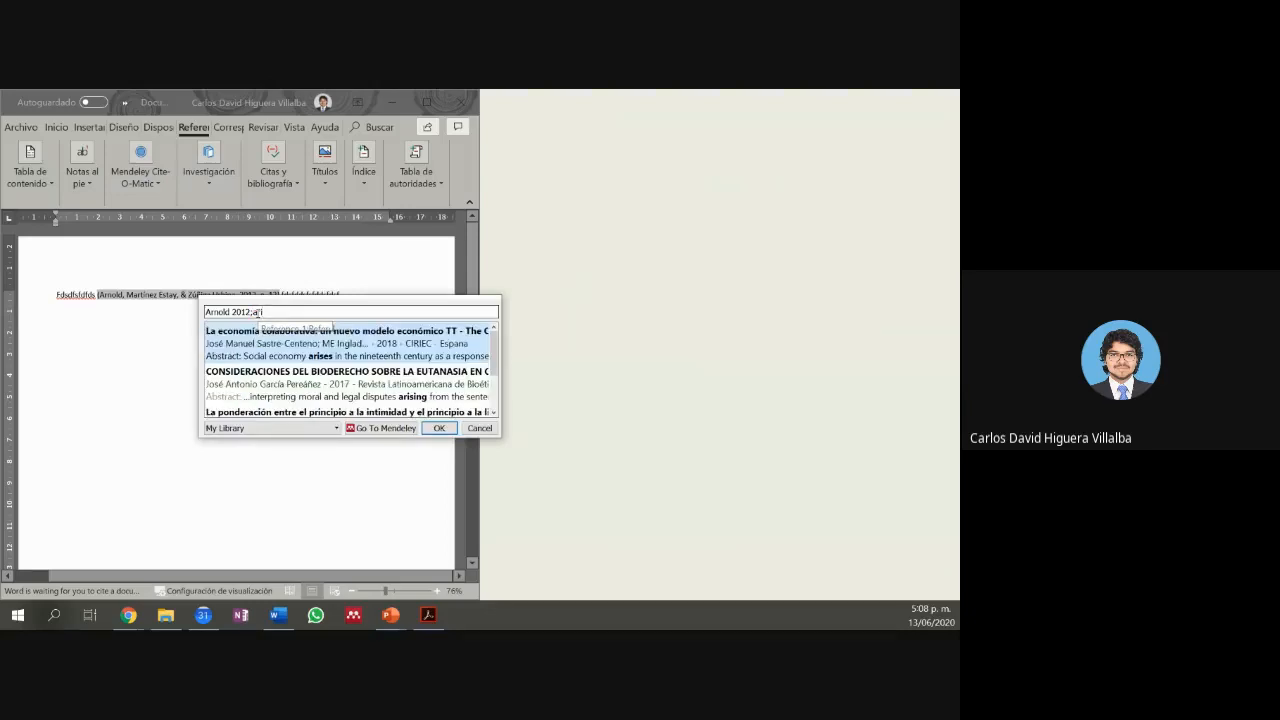
{"action": "type", "text": "sti"}
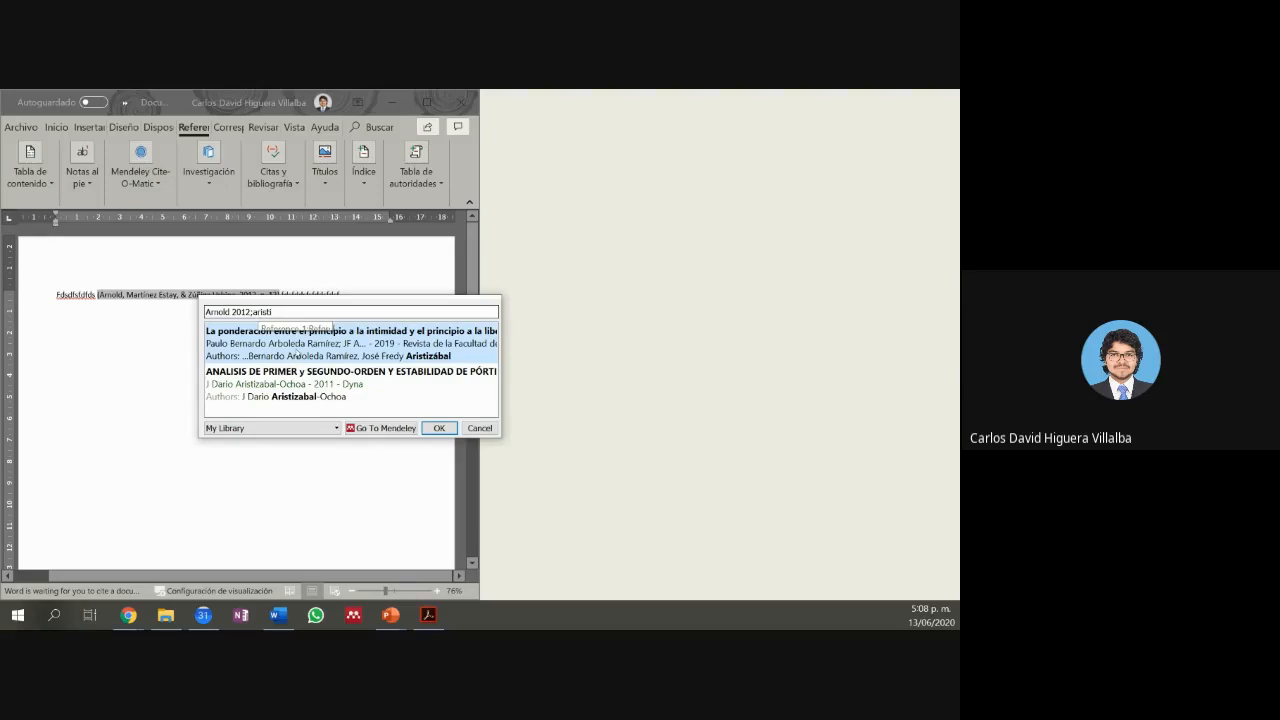
{"action": "left_click", "coordinate": [360, 392]}
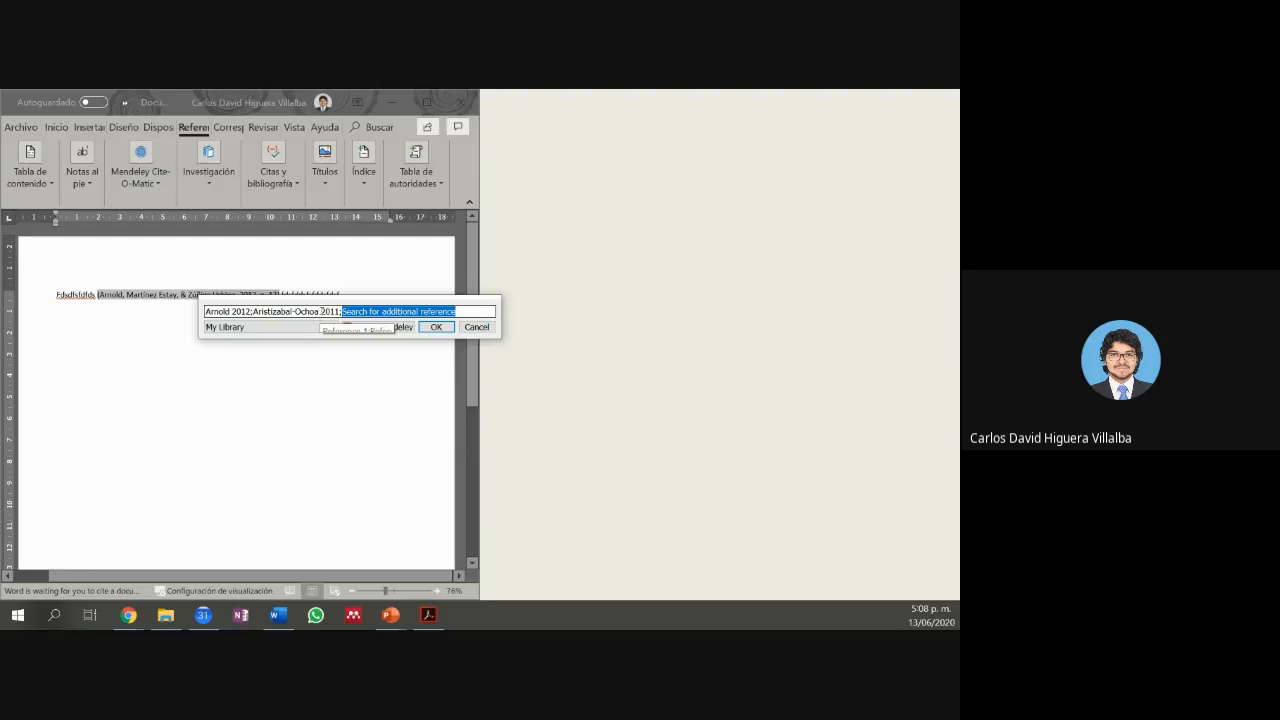
{"action": "left_click", "coordinate": [322, 311]}
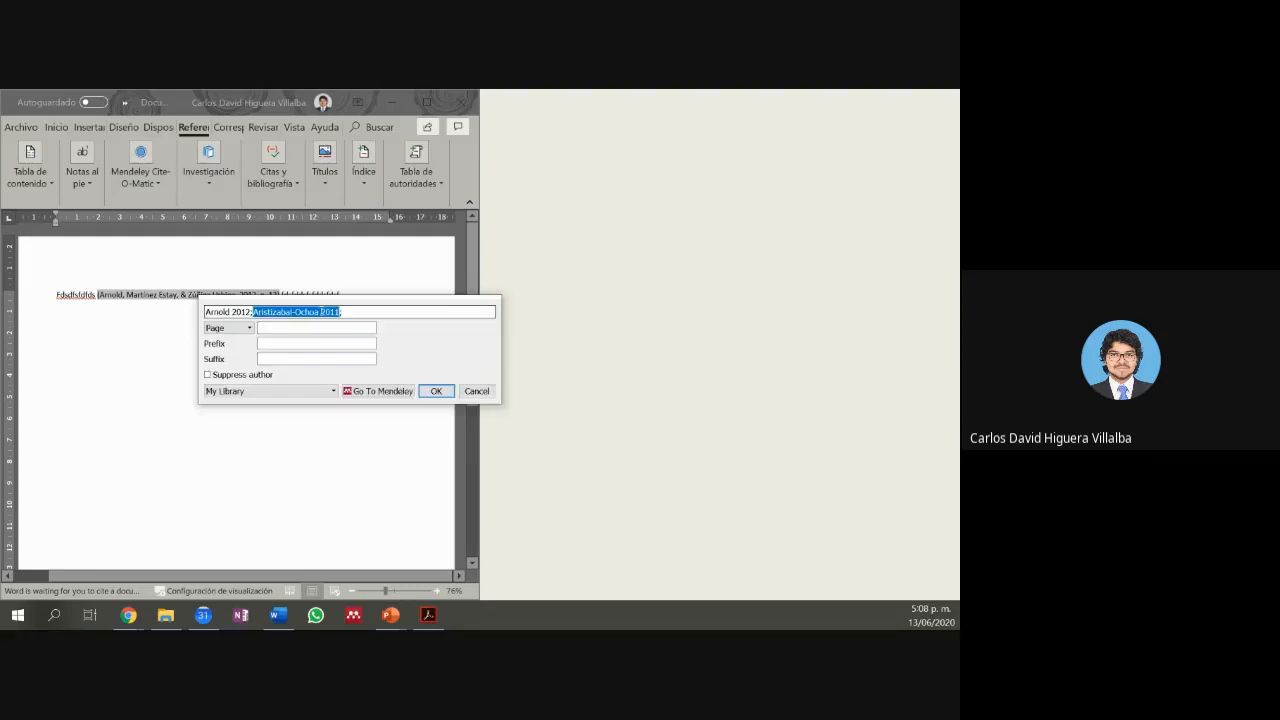
{"action": "left_click", "coordinate": [310, 328]}
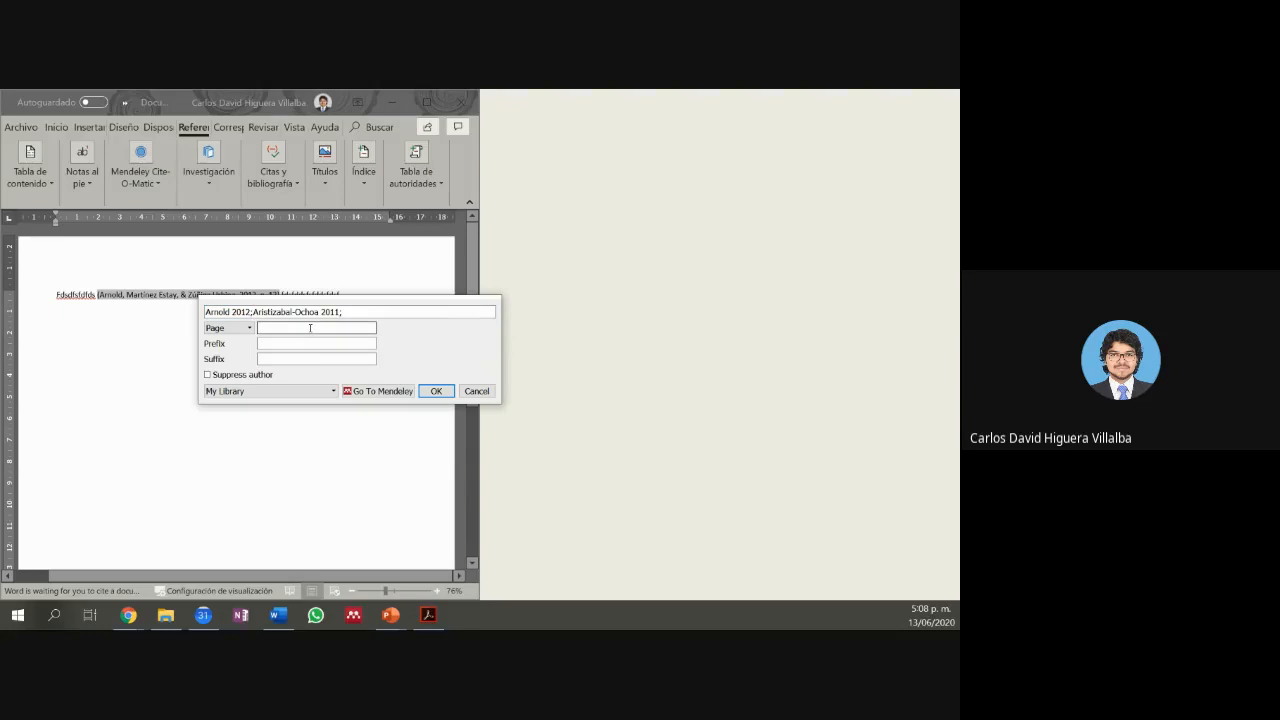
{"action": "type", "text": "11"}
{"action": "left_click", "coordinate": [436, 390]}
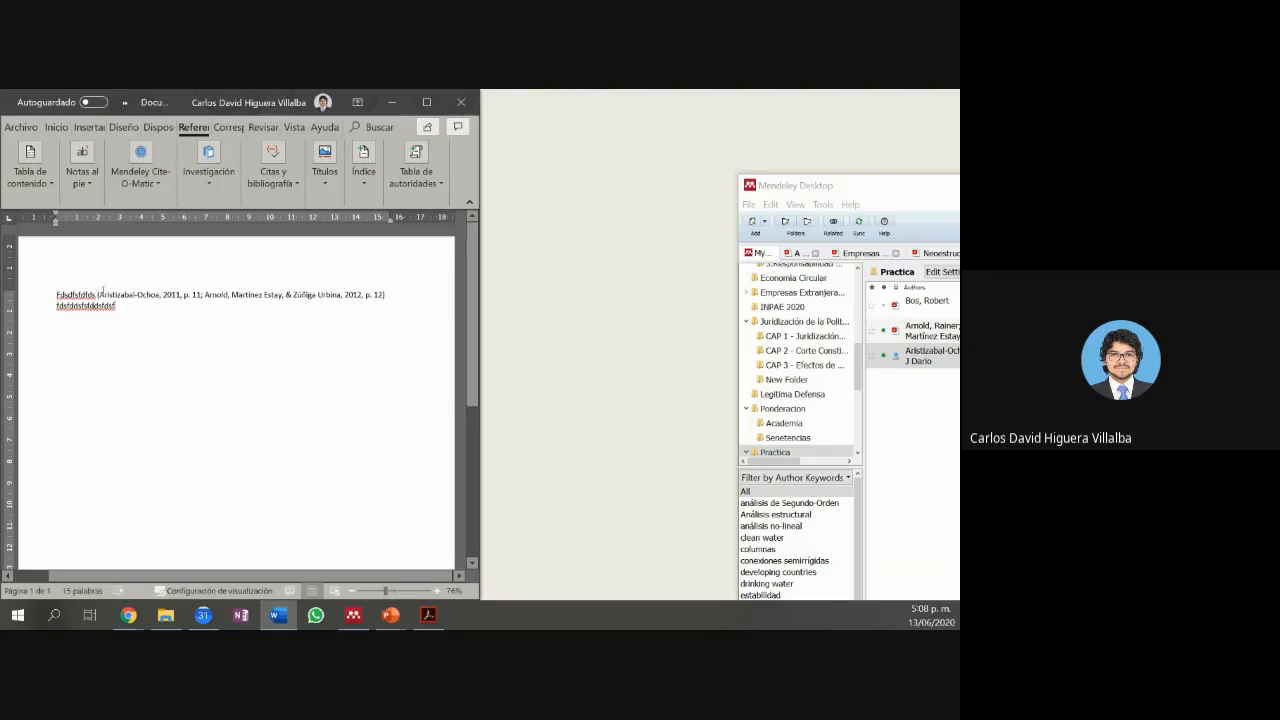
{"action": "left_click", "coordinate": [108, 292]}
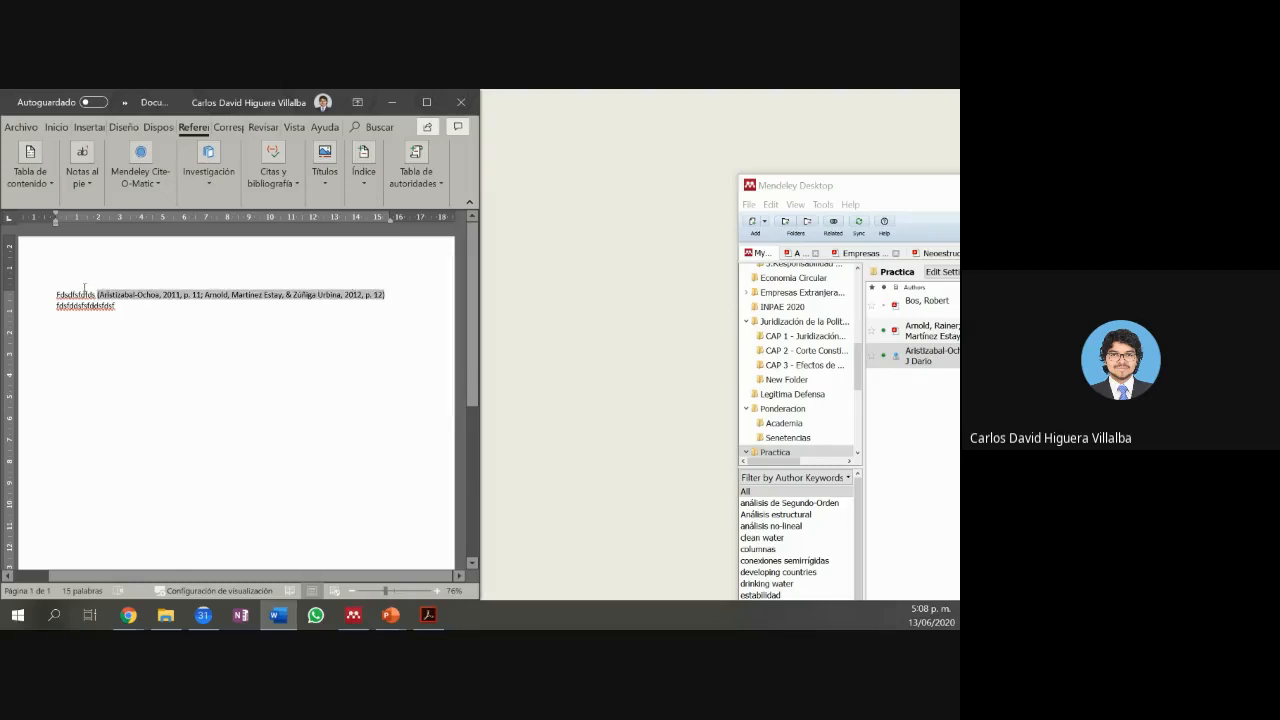
{"action": "left_click", "coordinate": [84, 291]}
{"action": "left_click", "coordinate": [98, 294]}
{"action": "type", "text": "ppp"}
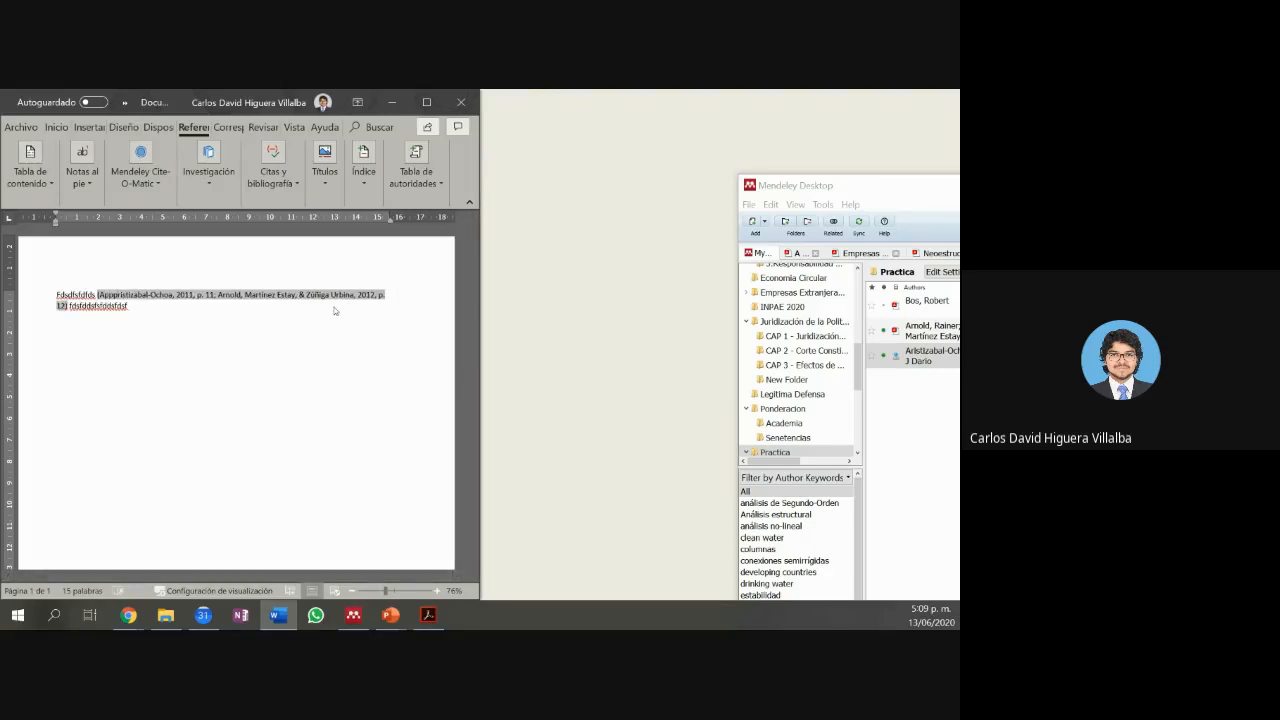
{"action": "type", "text": "pppppp"}
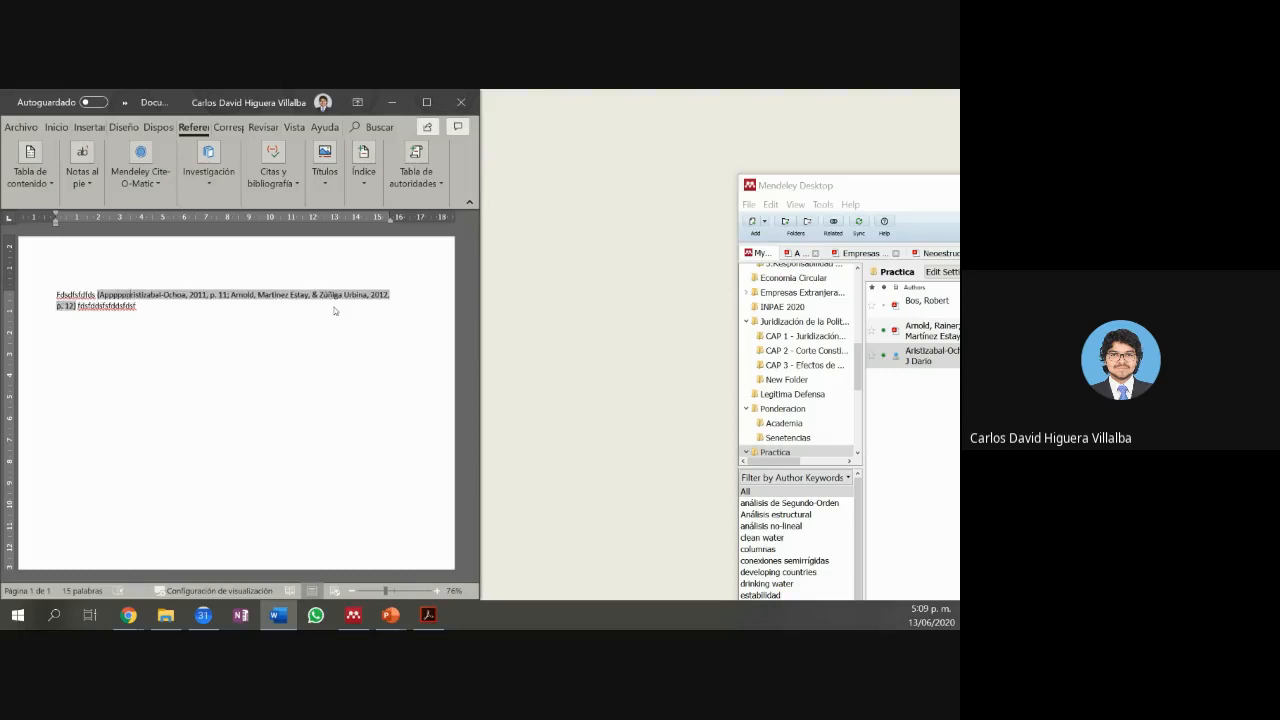
{"action": "type", "text": "ppppp"}
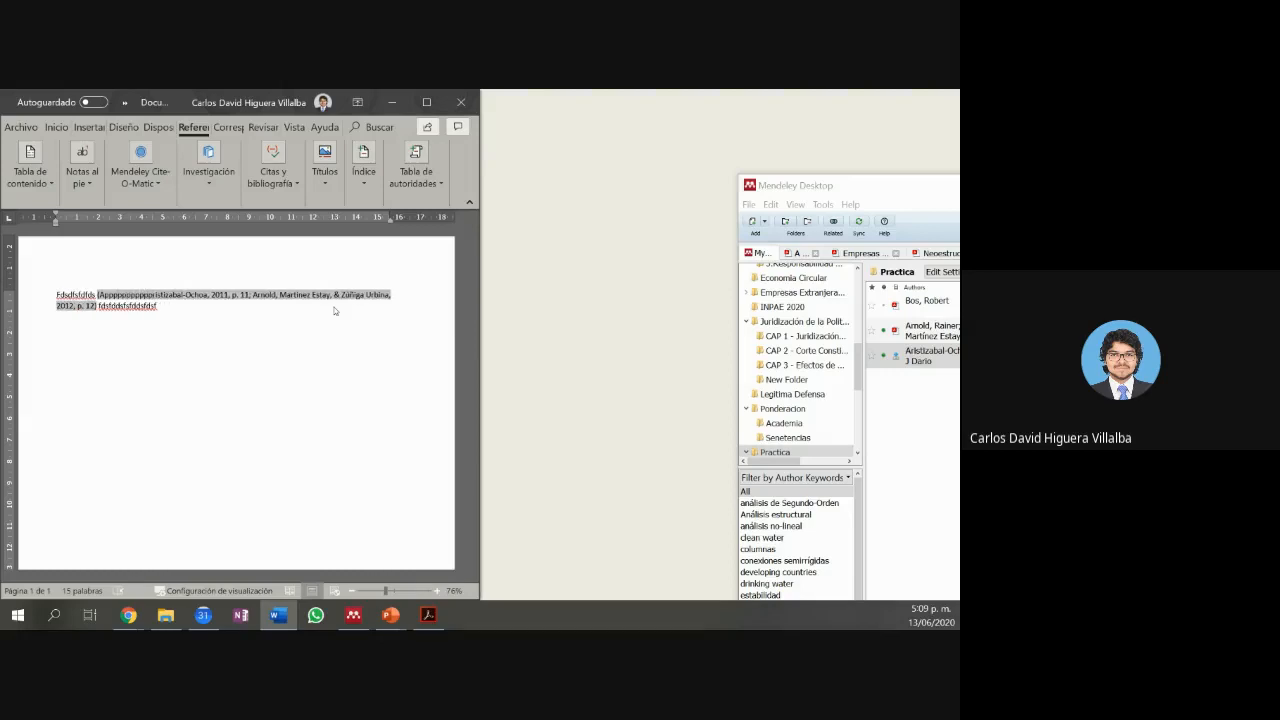
{"action": "left_click", "coordinate": [209, 381]}
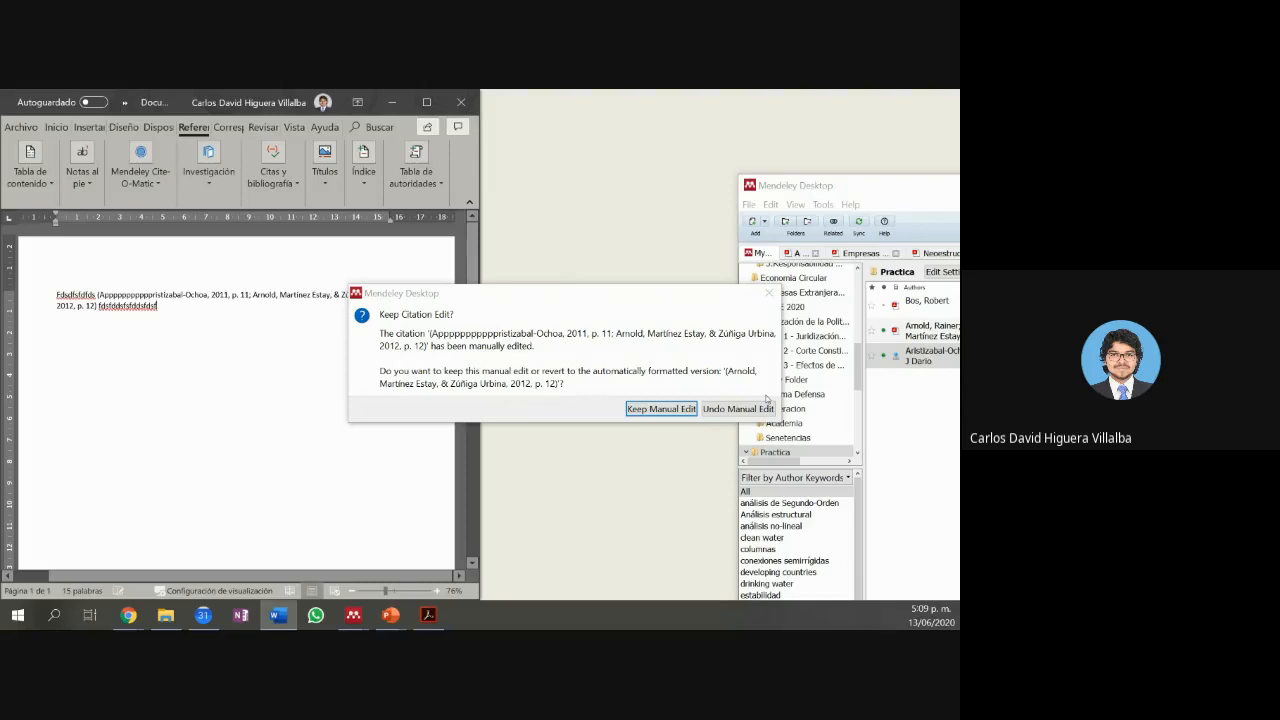
{"action": "left_click", "coordinate": [766, 401]}
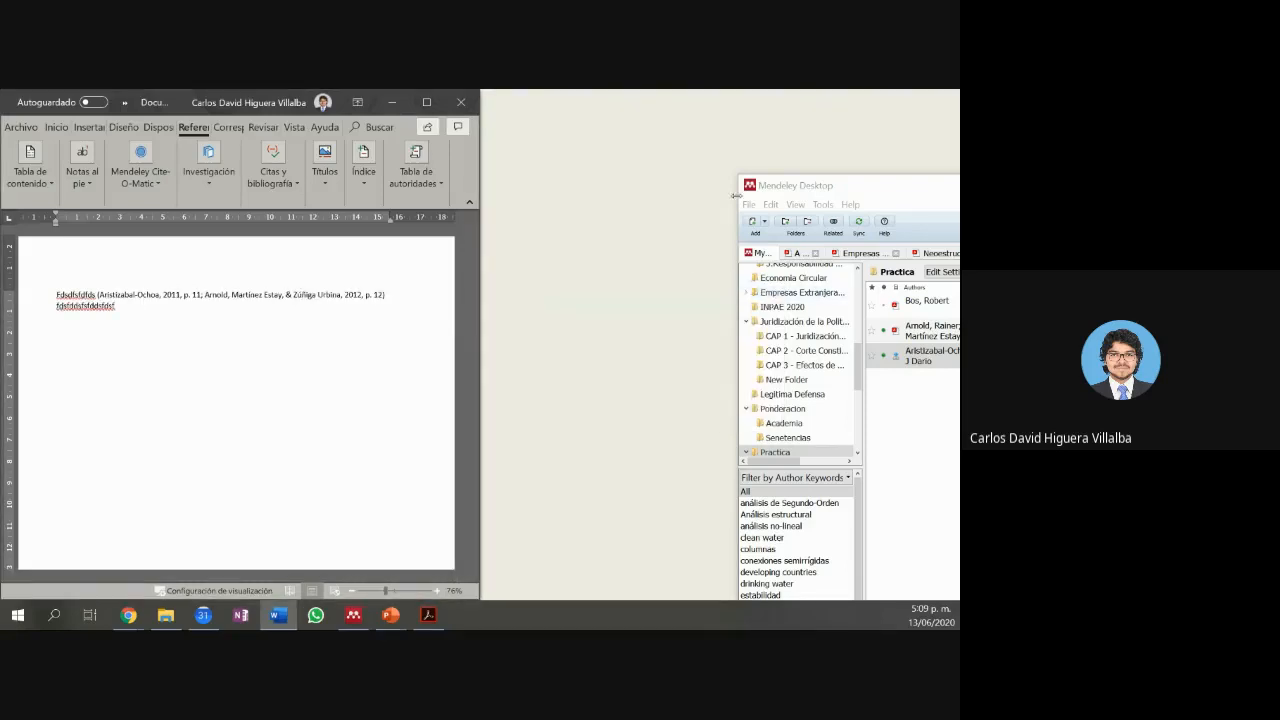
Step: Bring Mendeley forward and maximized with the 2011 Dyna article's author field open for editing
{"action": "left_click_drag", "start_coordinate": [784, 192], "coordinate": [955, 252]}
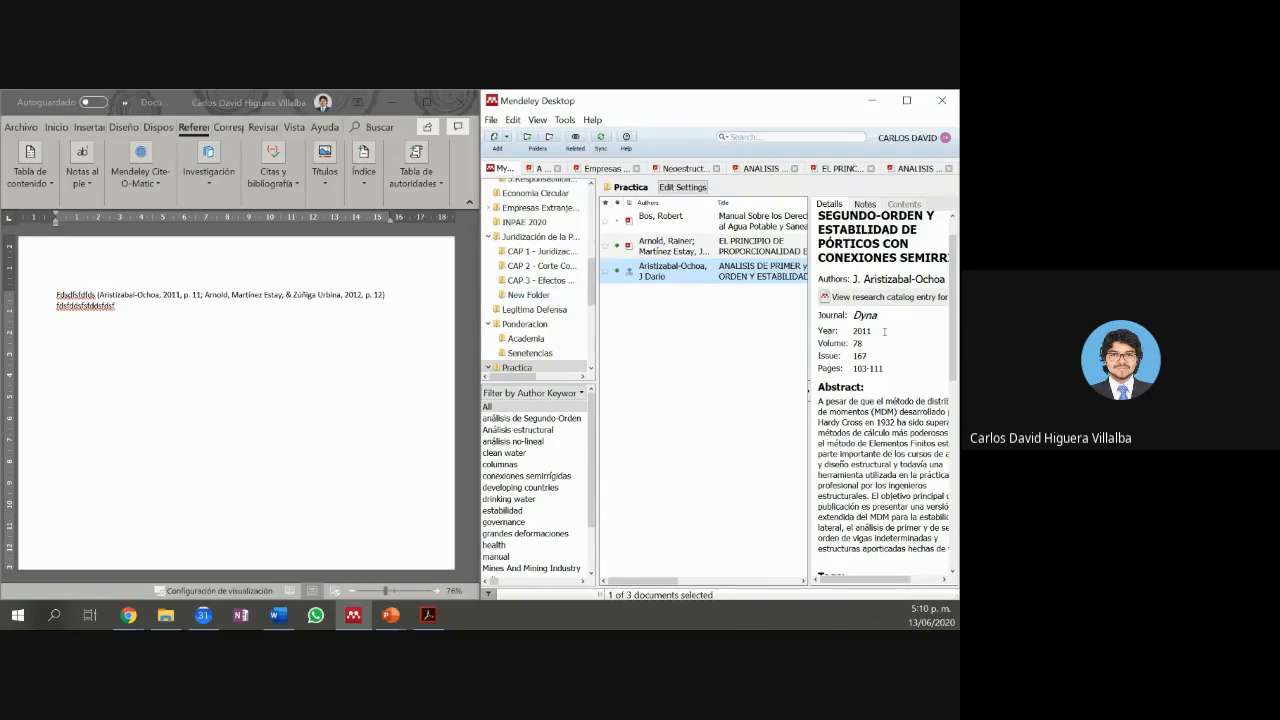
{"action": "left_click", "coordinate": [851, 230]}
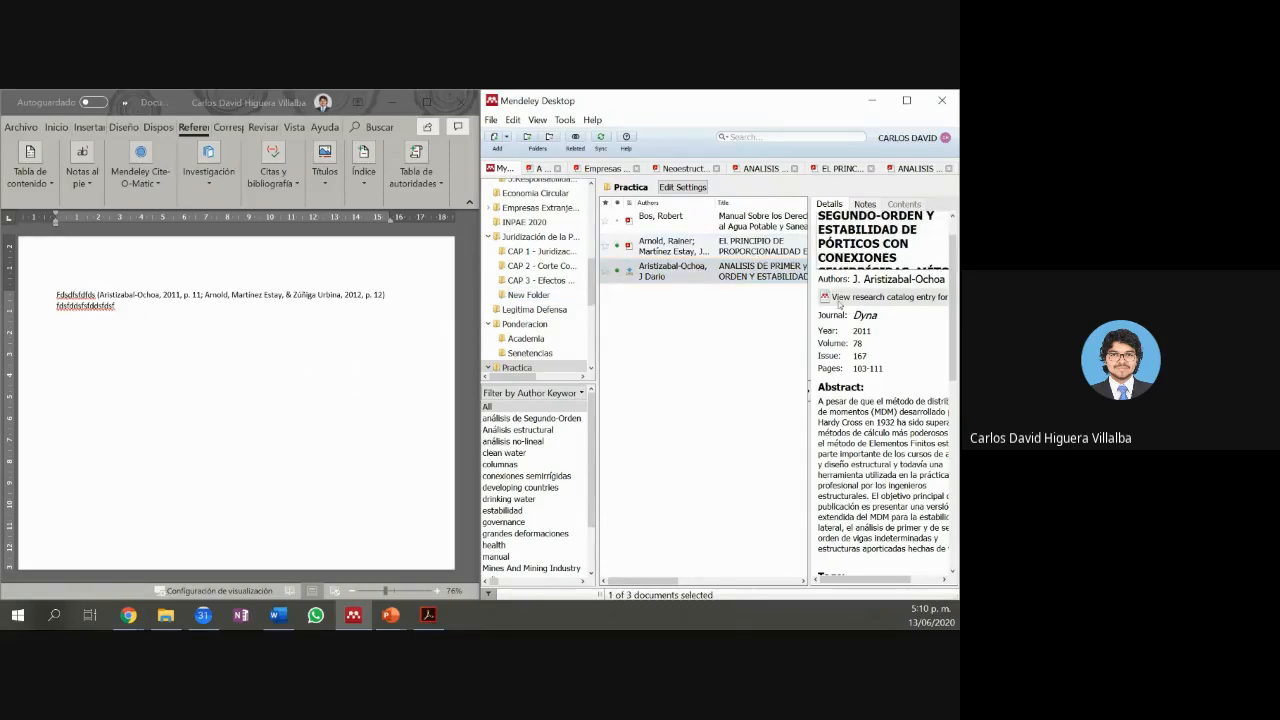
{"action": "scroll", "coordinate": [854, 301], "scroll_direction": "up", "scroll_amount": 1}
{"action": "left_click", "coordinate": [871, 309]}
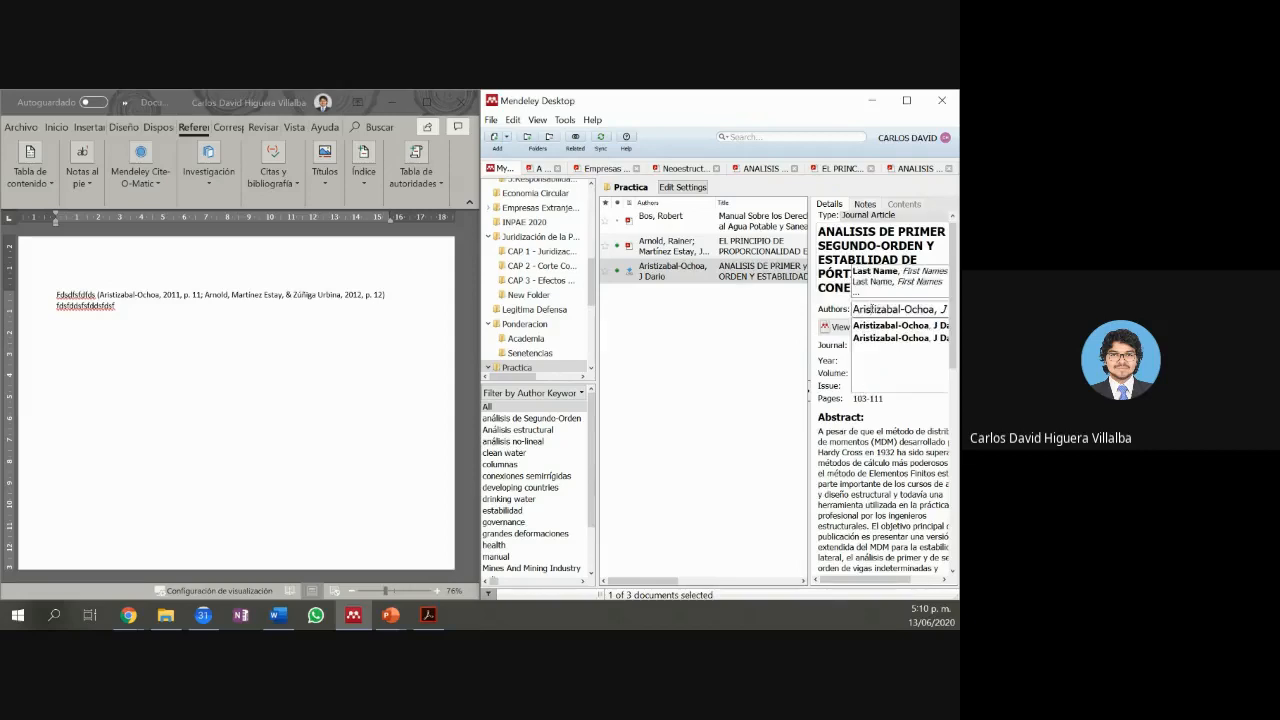
{"action": "left_click_drag", "start_coordinate": [854, 580], "coordinate": [884, 580]}
{"action": "left_click", "coordinate": [860, 310]}
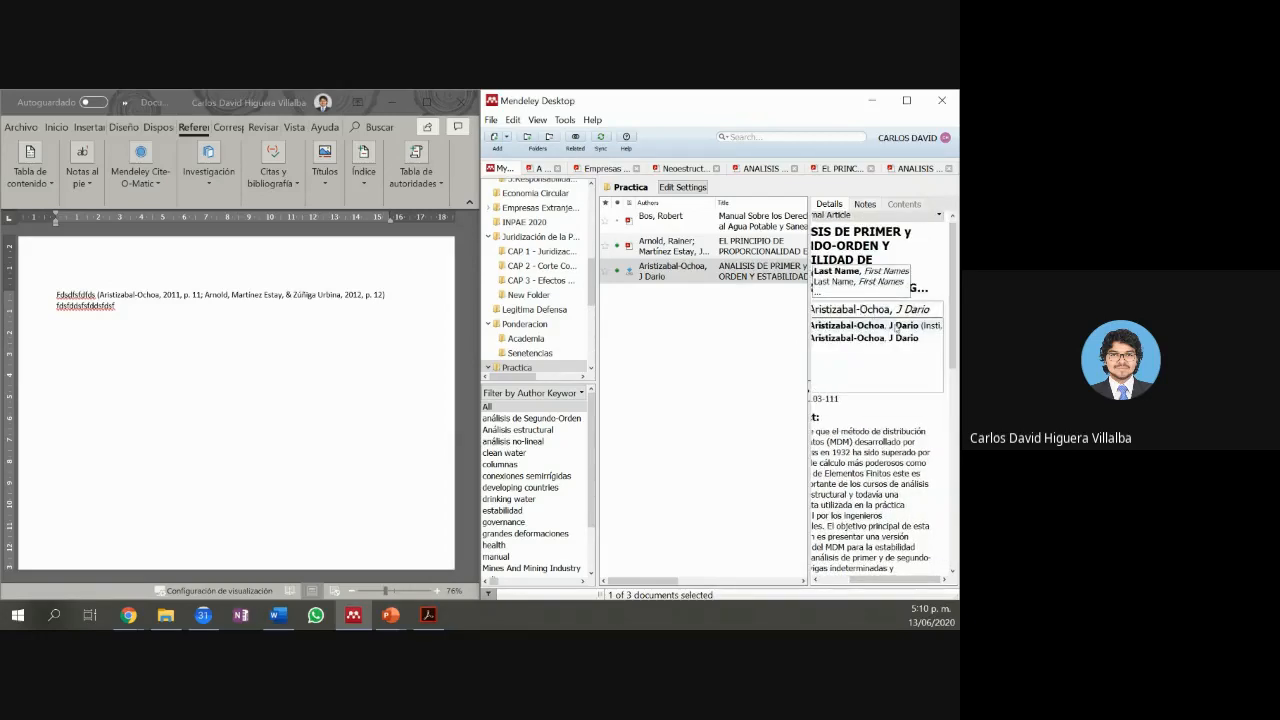
{"action": "left_click", "coordinate": [906, 101]}
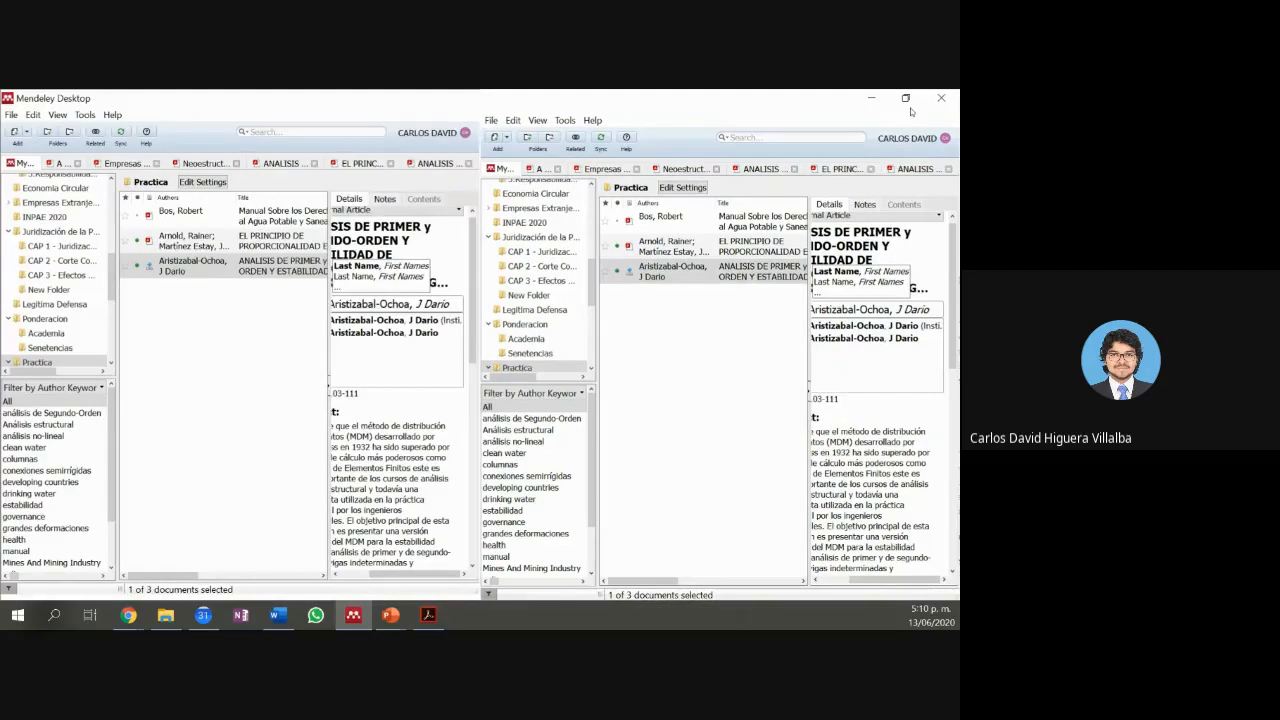
Step: Replace the 2011 article's author with the new surname and first name, then return to Word
{"action": "left_click", "coordinate": [790, 304]}
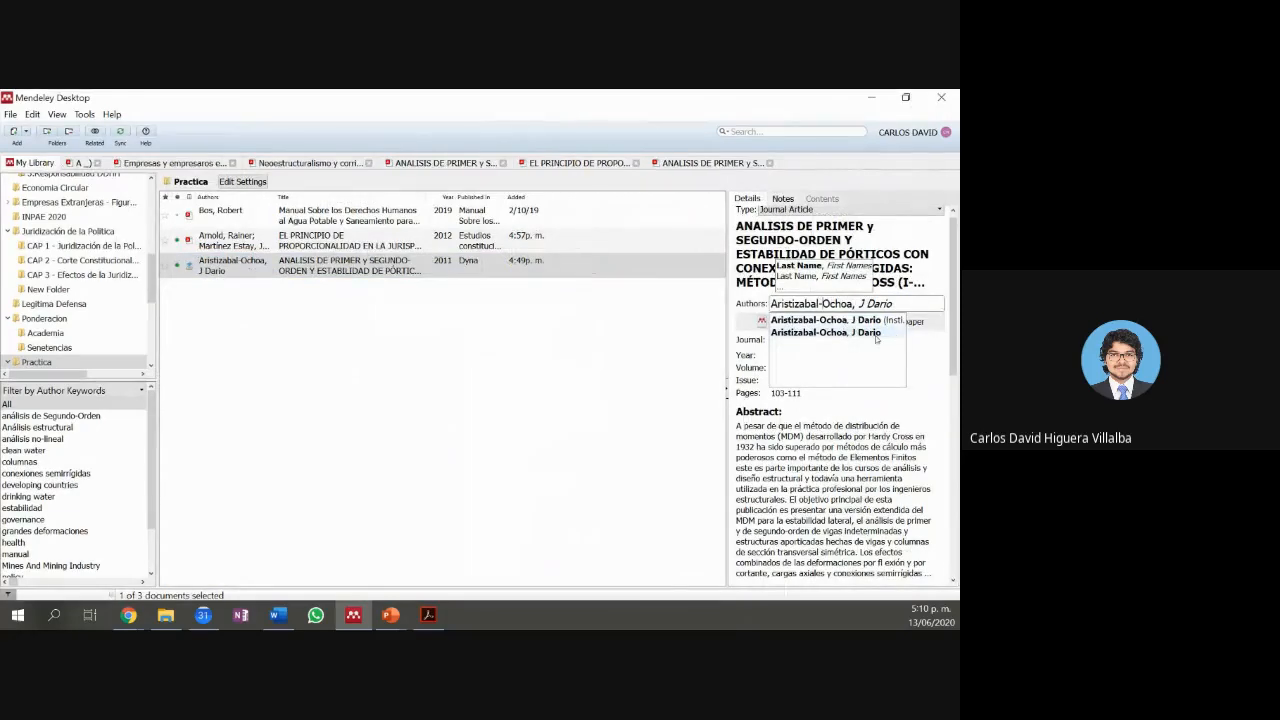
{"action": "left_click_drag", "start_coordinate": [896, 303], "coordinate": [631, 299]}
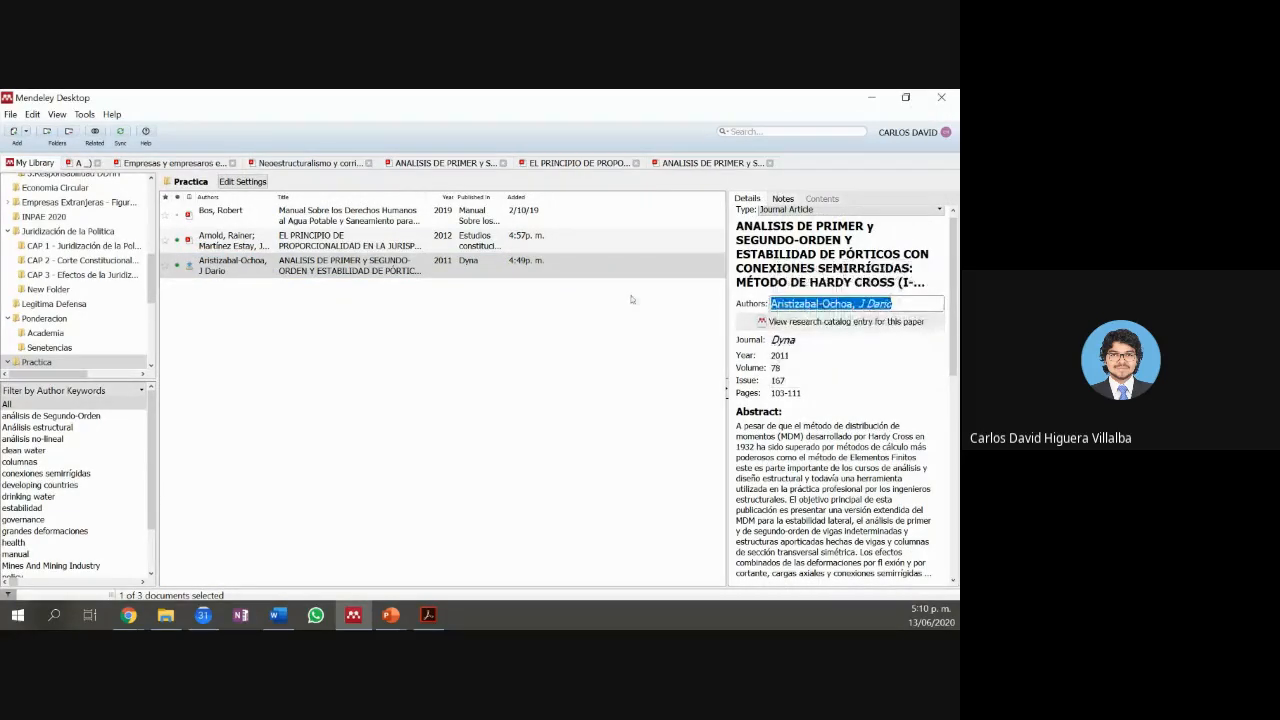
{"action": "key", "text": "BackSpace"}
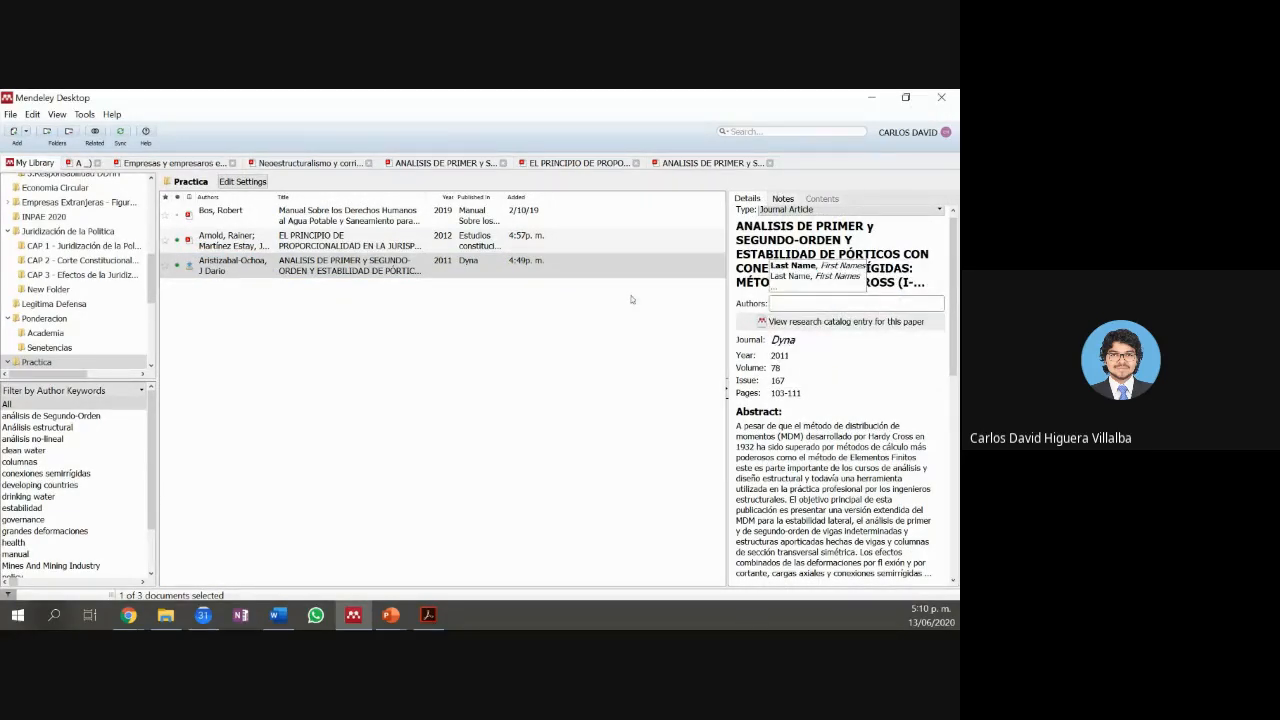
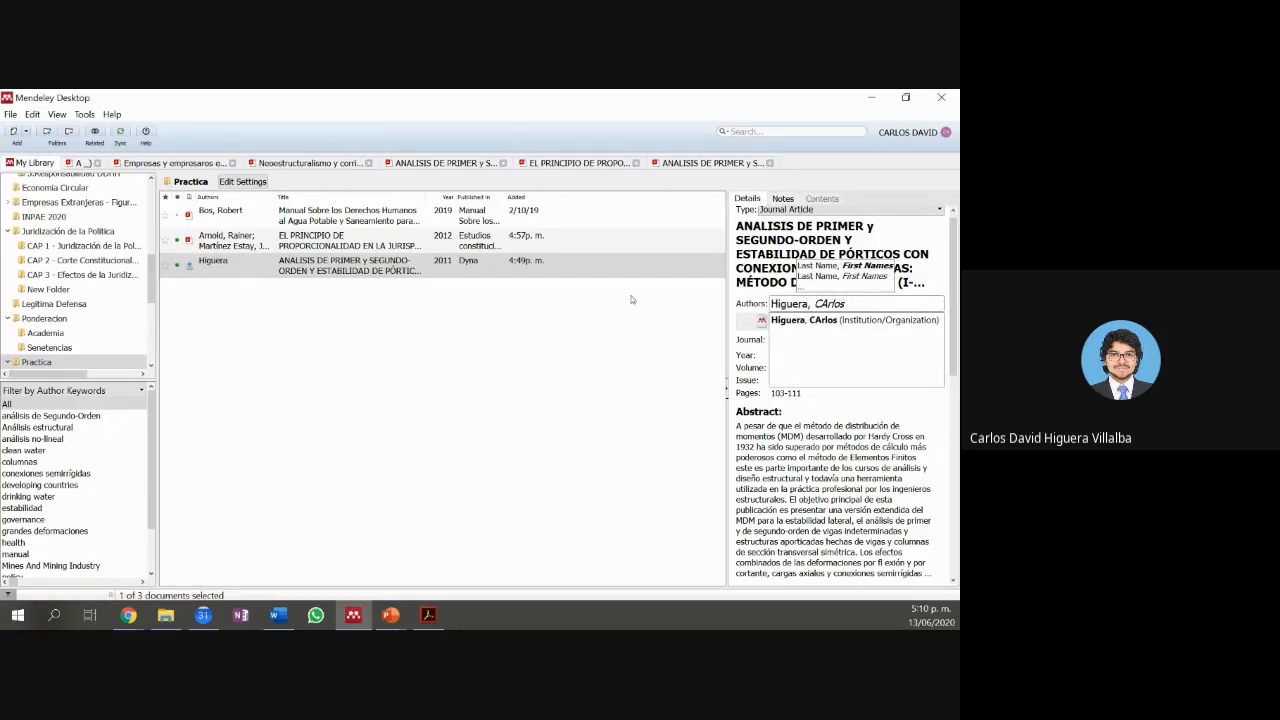
{"action": "type", "text": "arlos"}
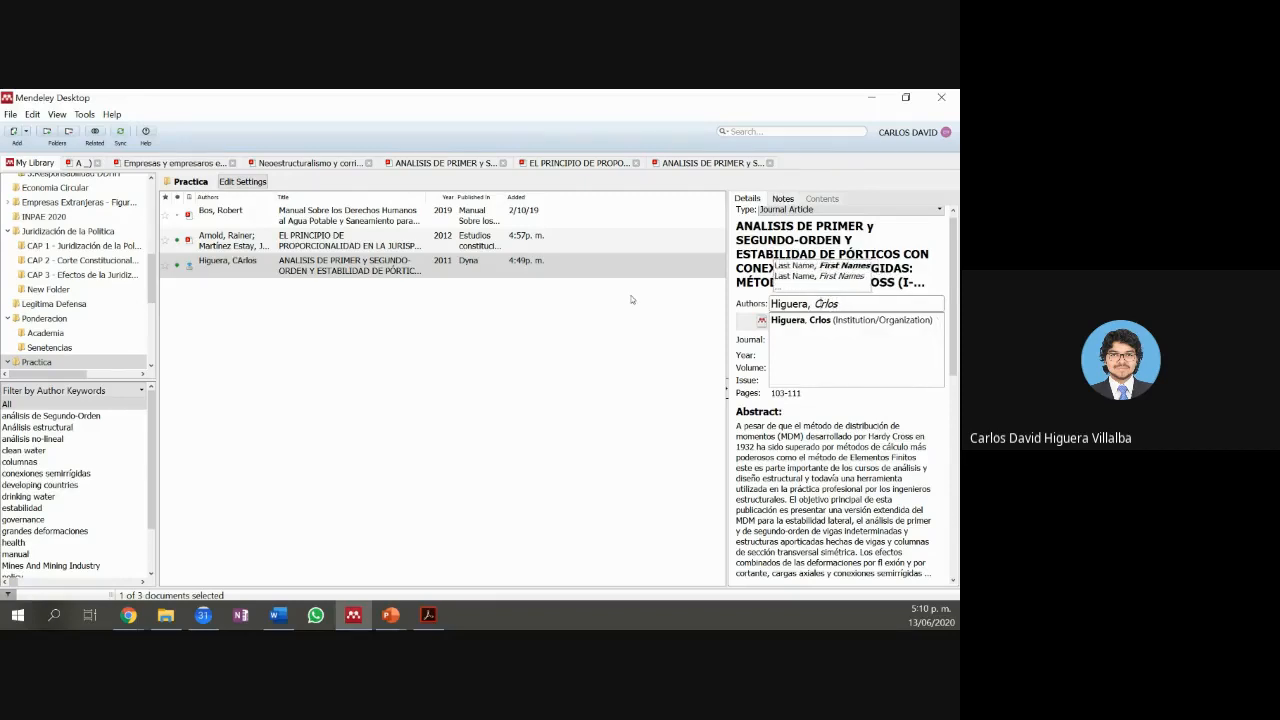
{"action": "left_click", "coordinate": [670, 372]}
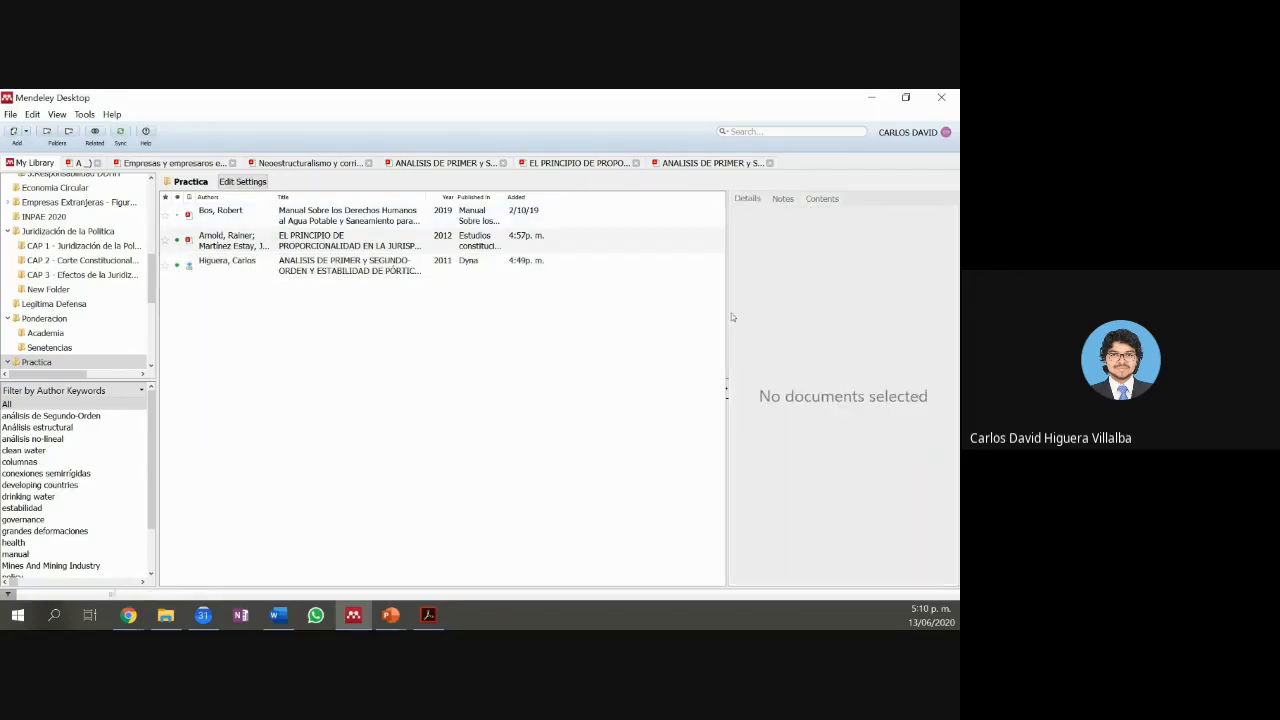
{"action": "left_click", "coordinate": [257, 275]}
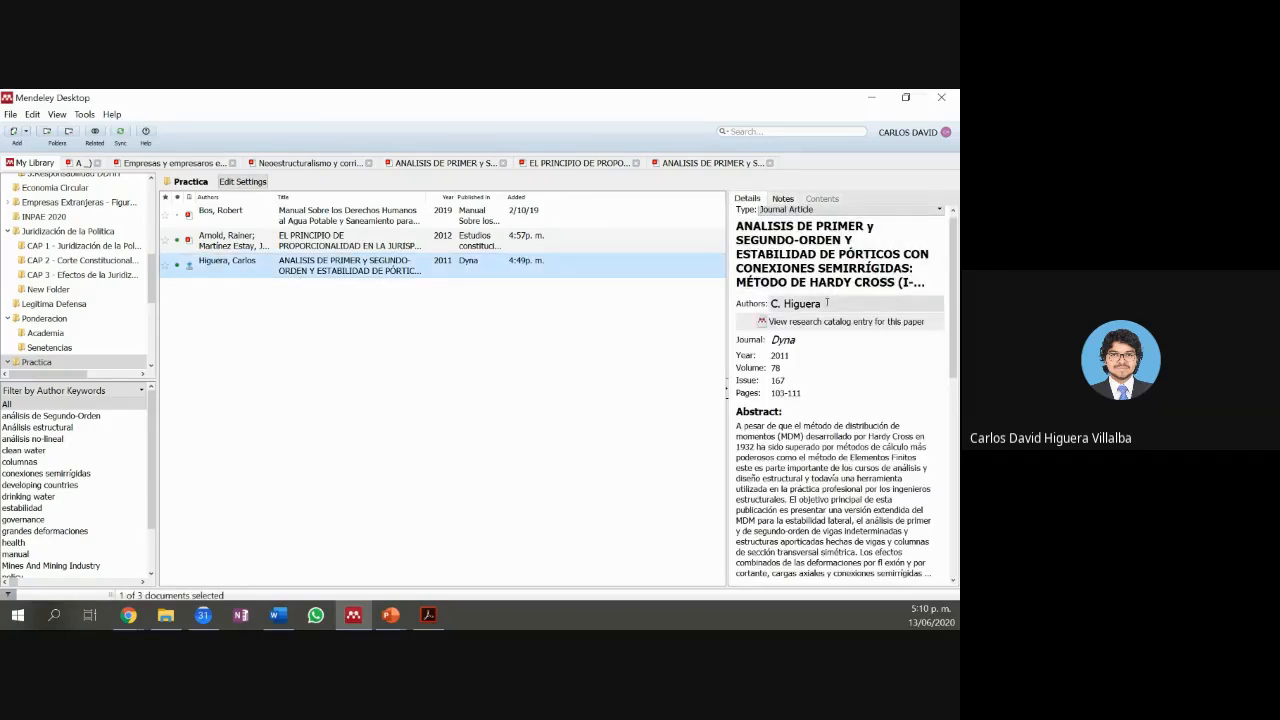
{"action": "left_click", "coordinate": [278, 615]}
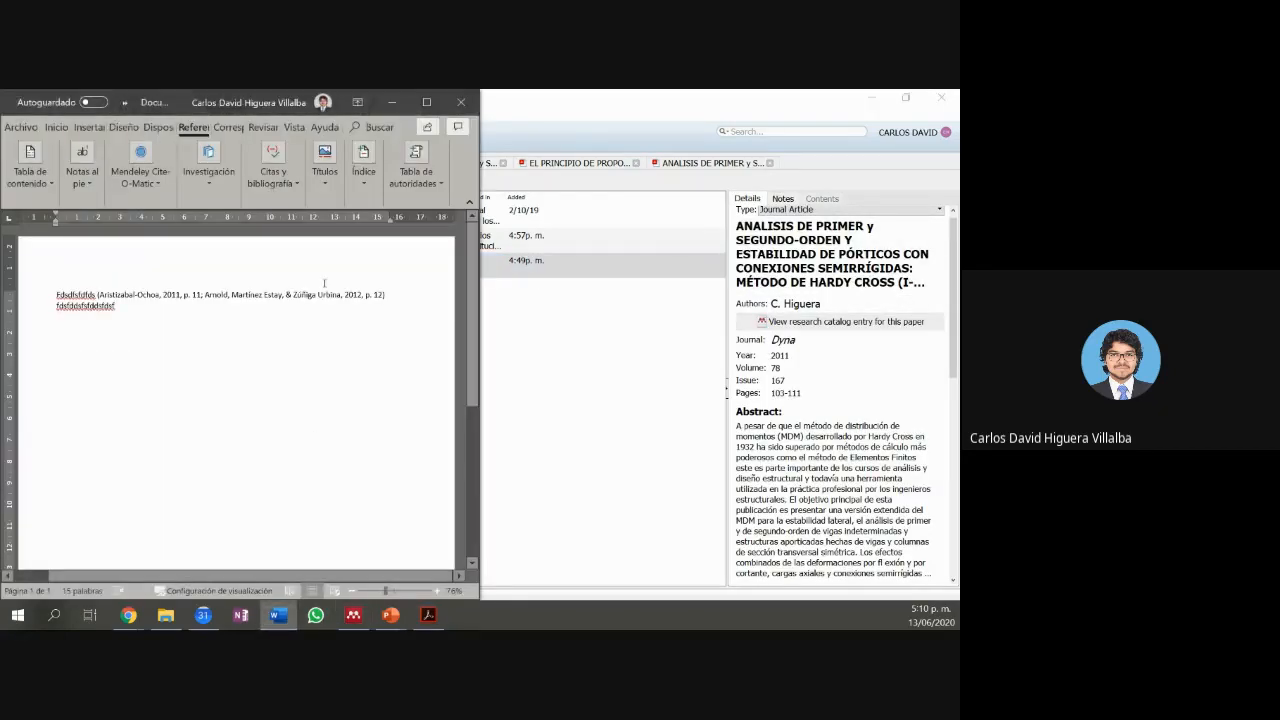
Step: Maximize Word and refresh the citation so the 2011 source shows its new author
{"action": "left_click", "coordinate": [426, 102]}
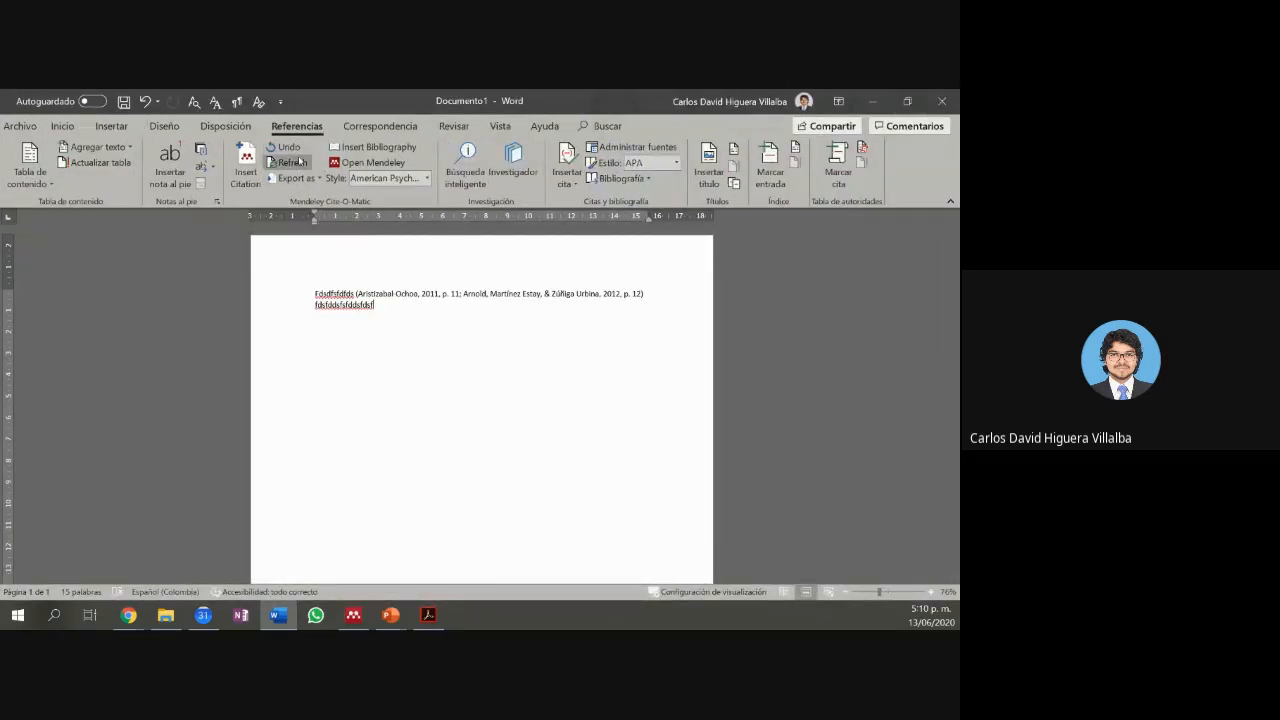
{"action": "left_click", "coordinate": [298, 161]}
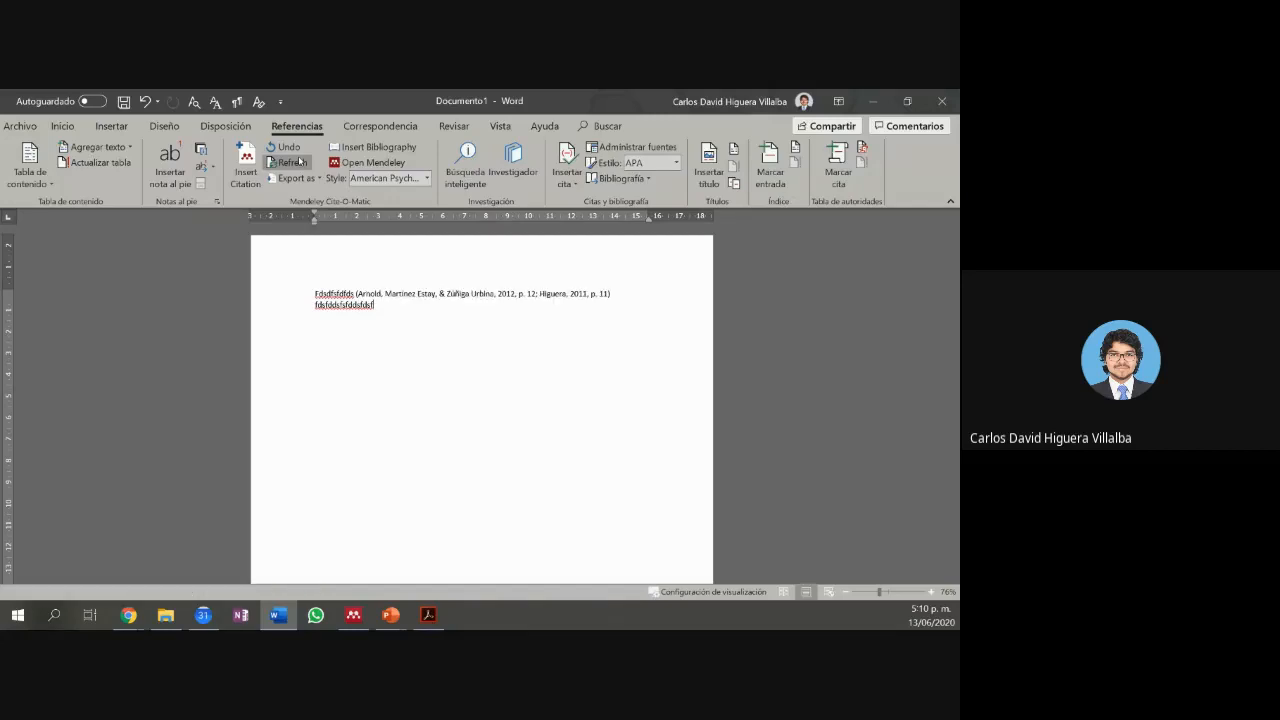
{"action": "left_click_drag", "start_coordinate": [540, 297], "coordinate": [568, 299]}
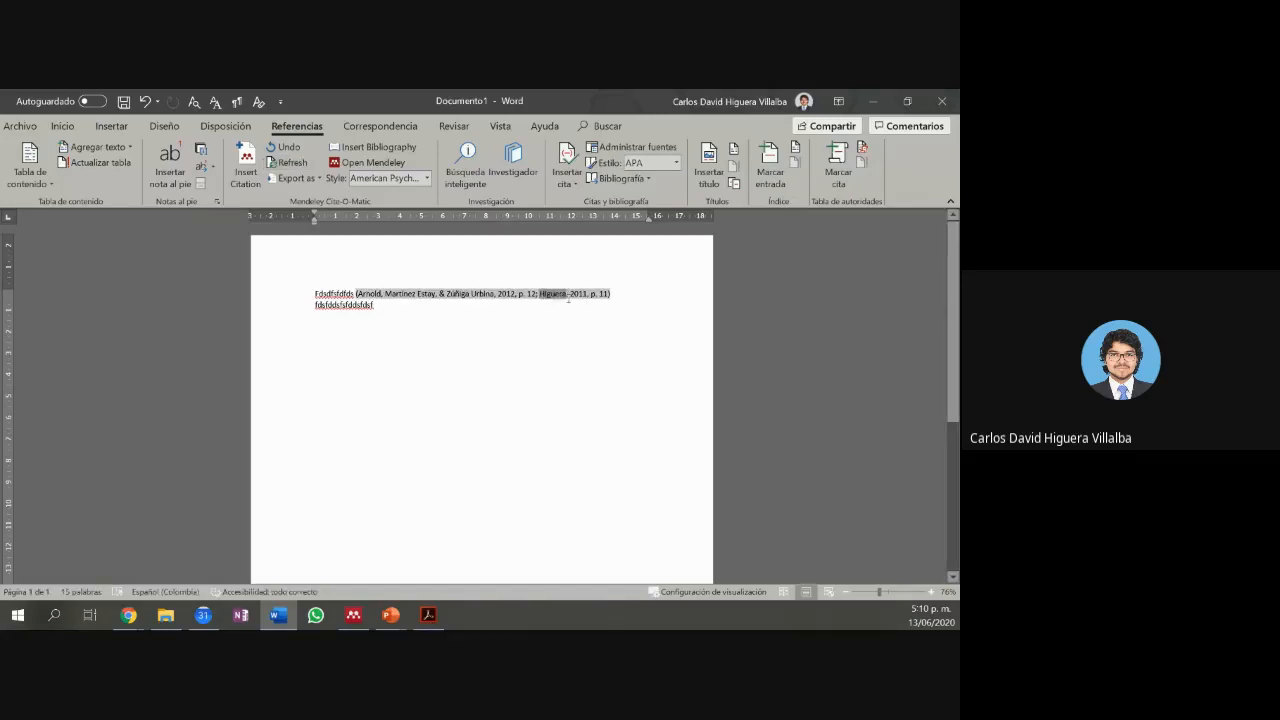
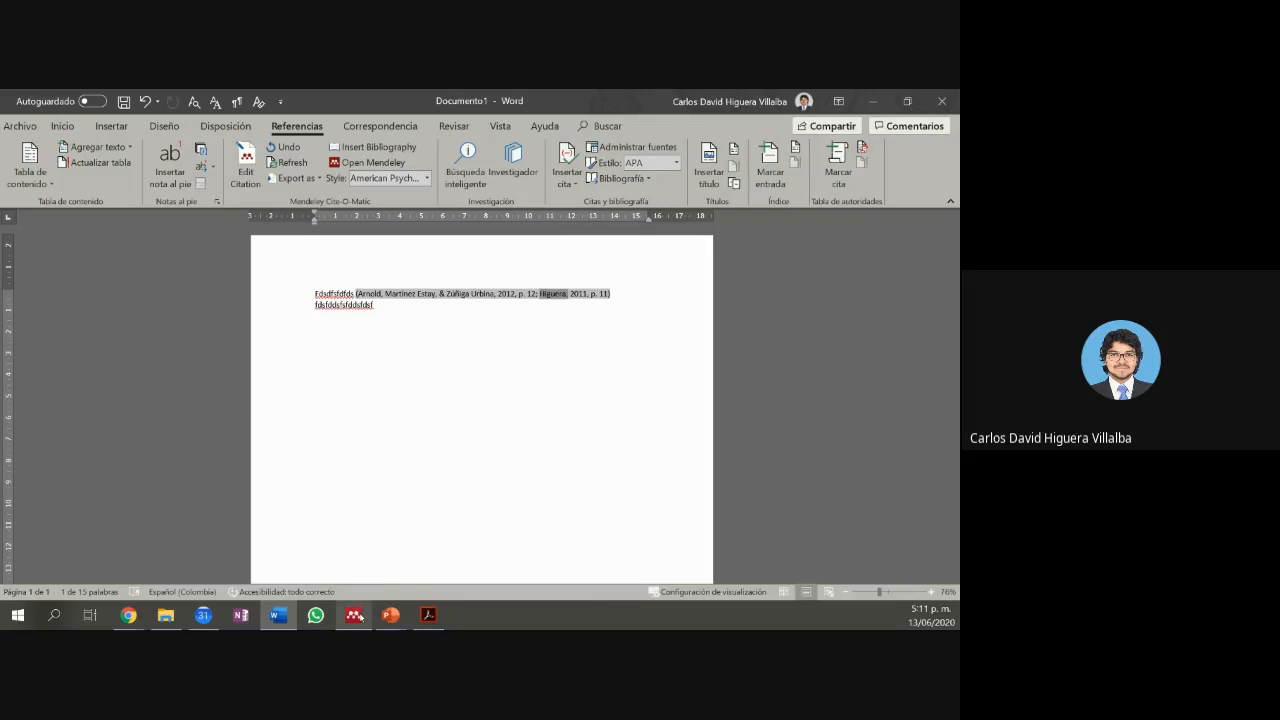
Step: Leave the citation field and add blank lines below the cited paragraph
{"action": "left_click", "coordinate": [355, 616]}
{"action": "left_click", "coordinate": [355, 616]}
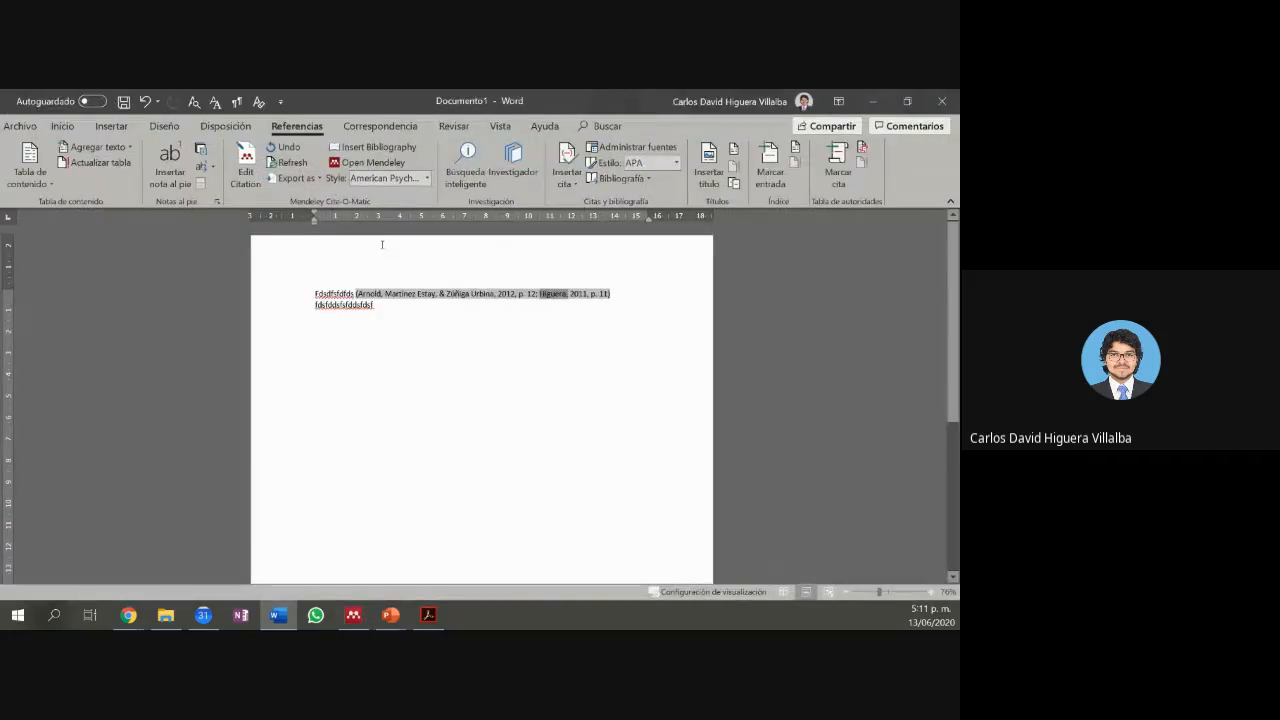
{"action": "left_click", "coordinate": [605, 319]}
{"action": "key", "text": "Return"}
{"action": "key", "text": "Return"}
{"action": "key", "text": "Return"}
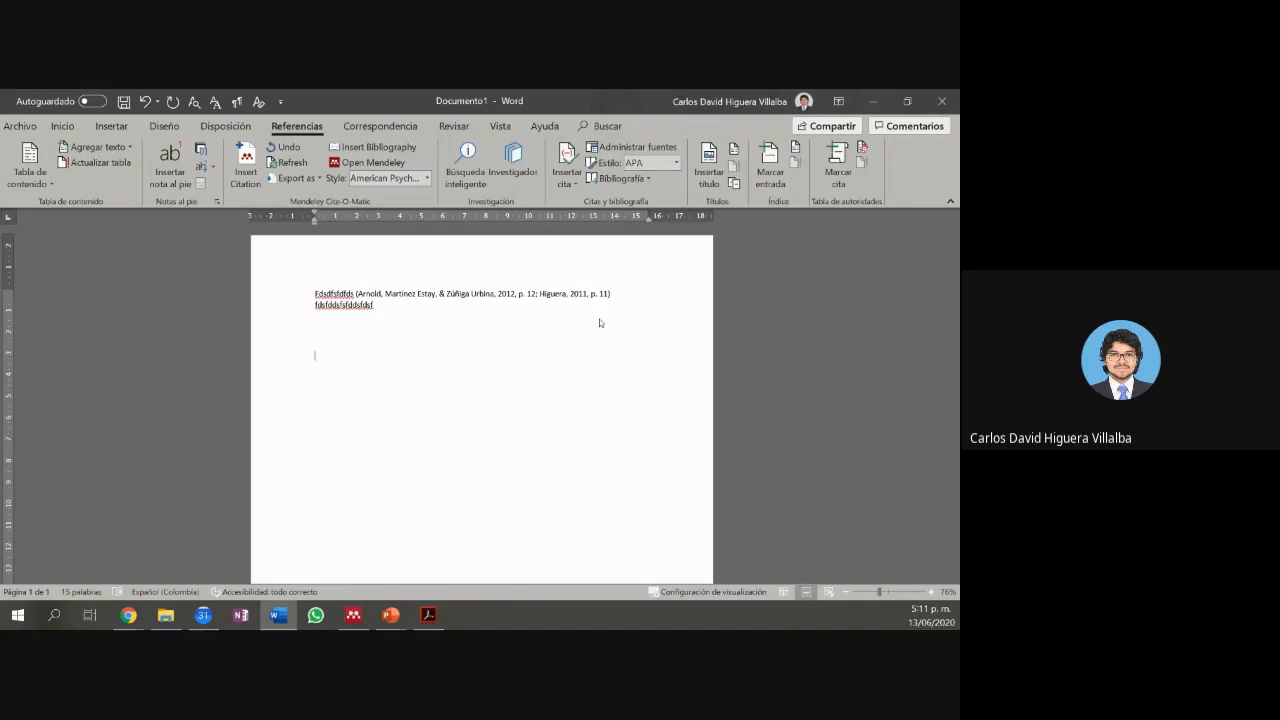
Step: Type the 'Referenicas' heading and insert the Mendeley bibliography of both cited works below it
{"action": "type", "text": "Referenicas"}
{"action": "key", "text": "Return"}
{"action": "left_click", "coordinate": [367, 147]}
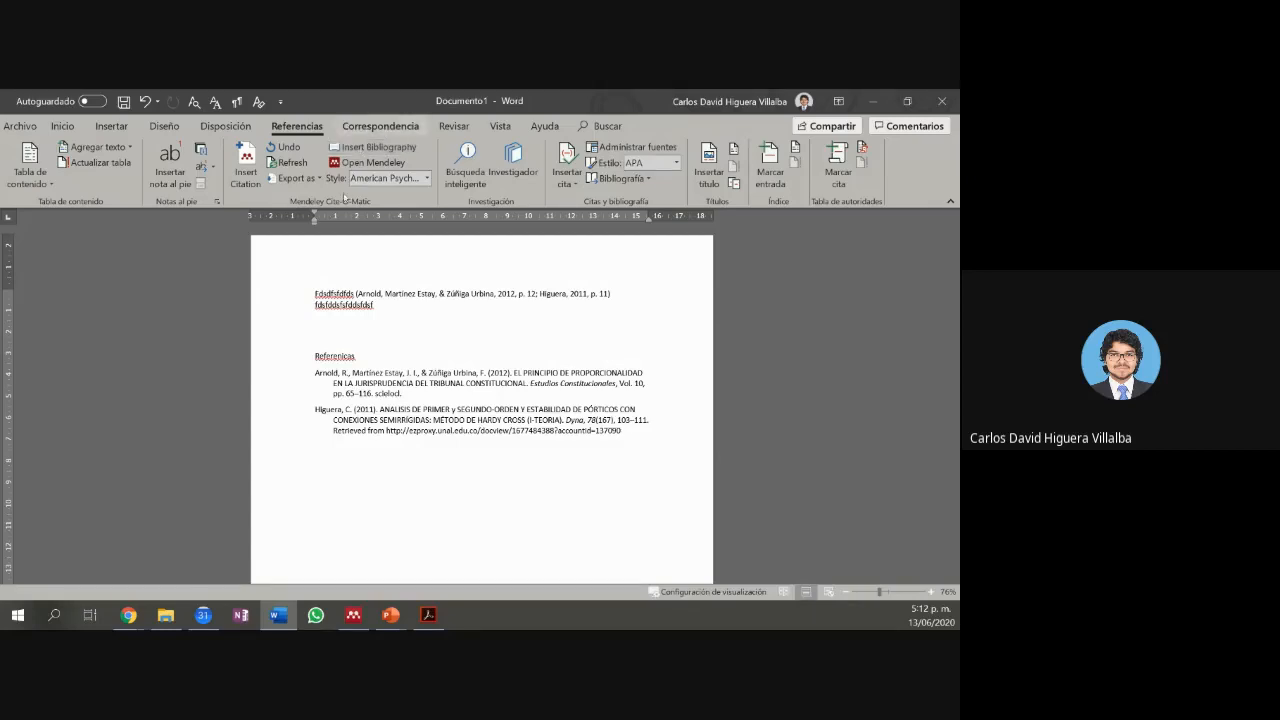
{"action": "left_click", "coordinate": [353, 616]}
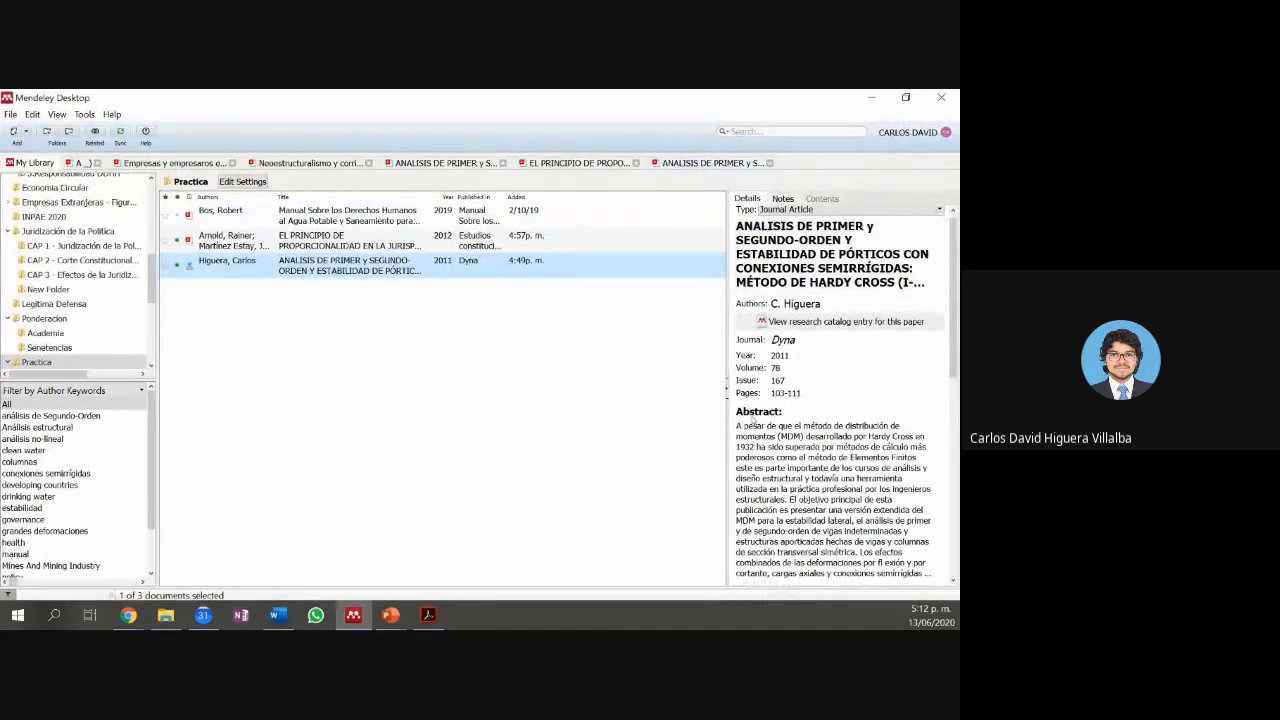
Step: Minimize Mendeley Desktop to return to the Word document
{"action": "left_click", "coordinate": [866, 100]}
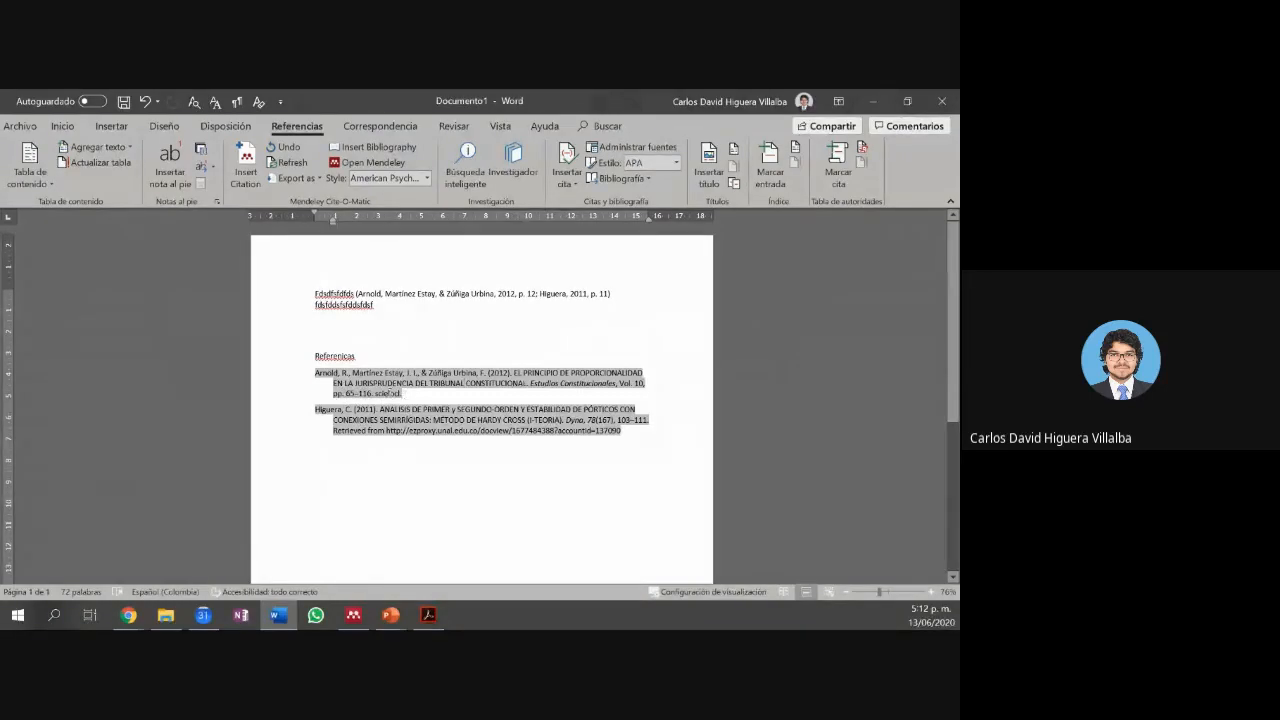
Step: Add a blank line after the second text line, above the Referenicas heading
{"action": "left_click_drag", "start_coordinate": [390, 393], "coordinate": [314, 373]}
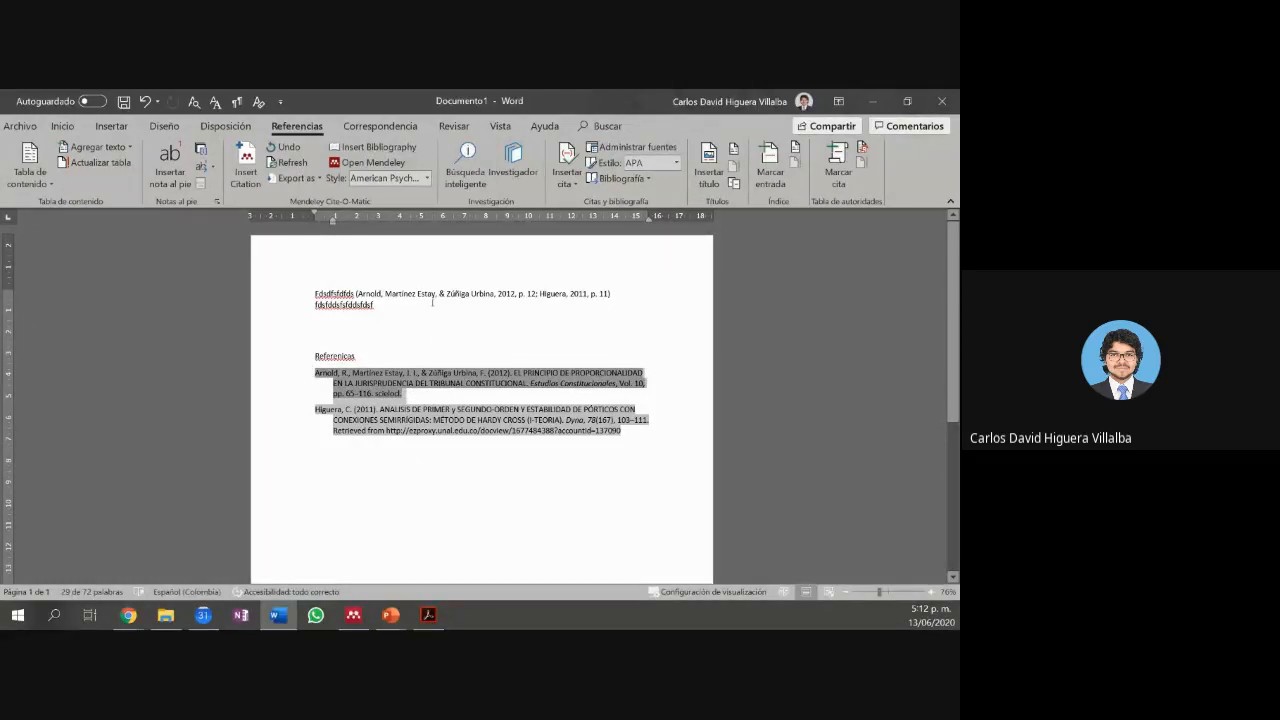
{"action": "left_click_drag", "start_coordinate": [425, 296], "coordinate": [356, 295]}
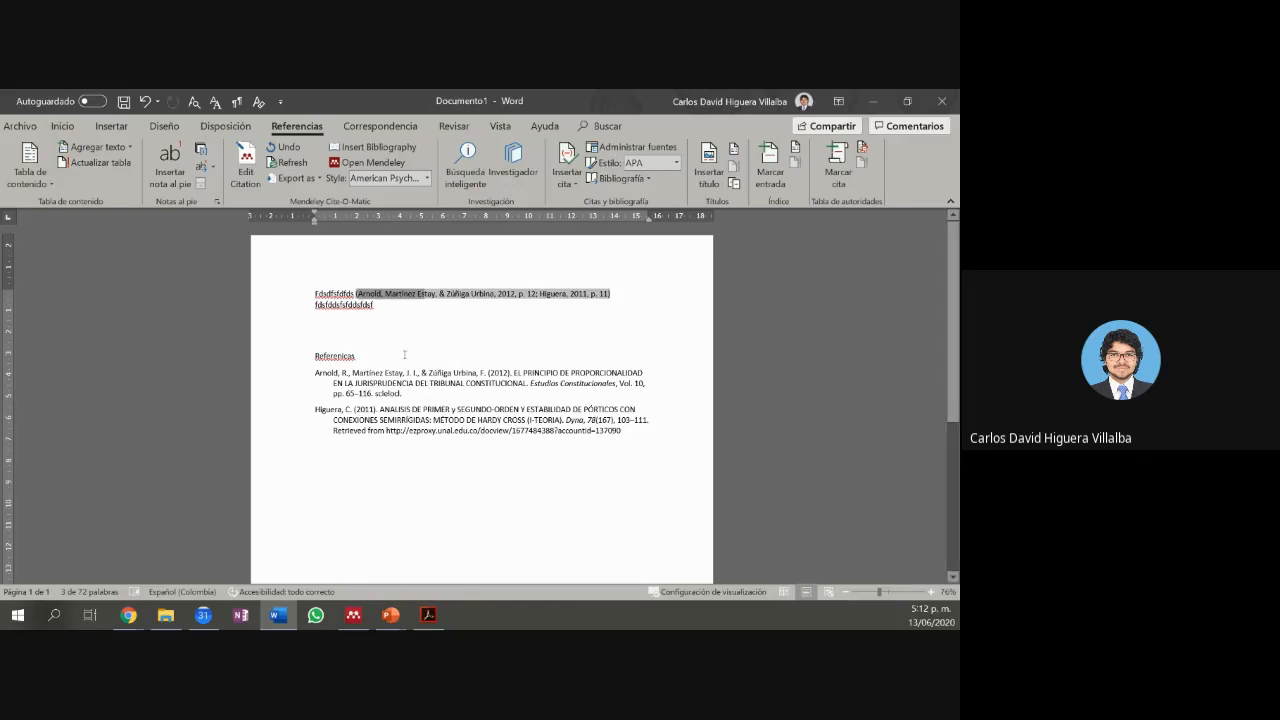
{"action": "left_click", "coordinate": [375, 379]}
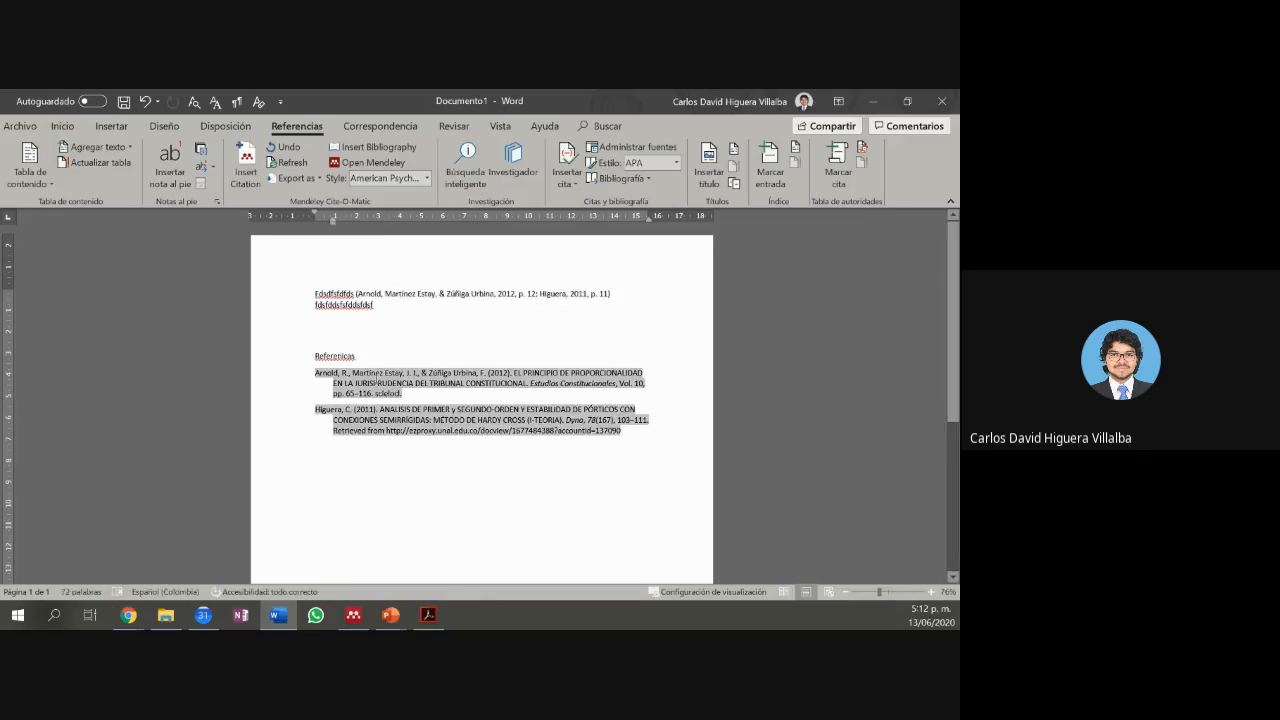
{"action": "left_click", "coordinate": [480, 293]}
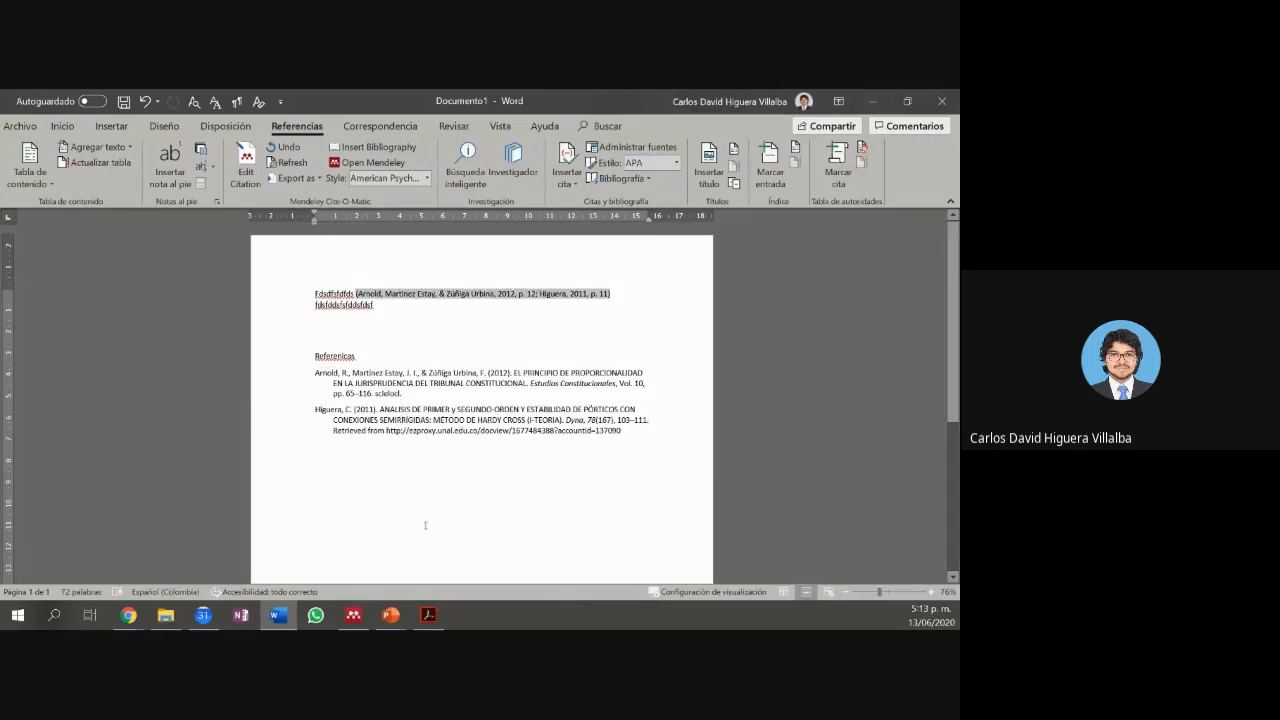
{"action": "left_click", "coordinate": [392, 326]}
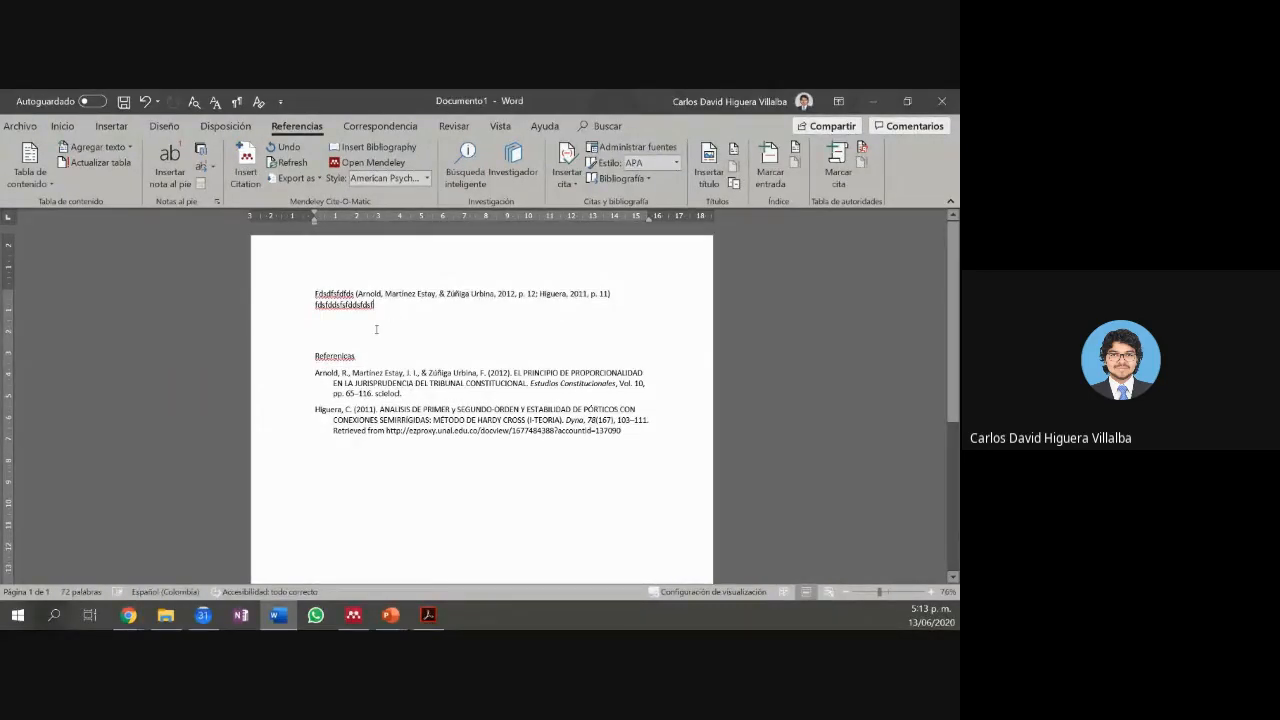
{"action": "key", "text": "Return"}
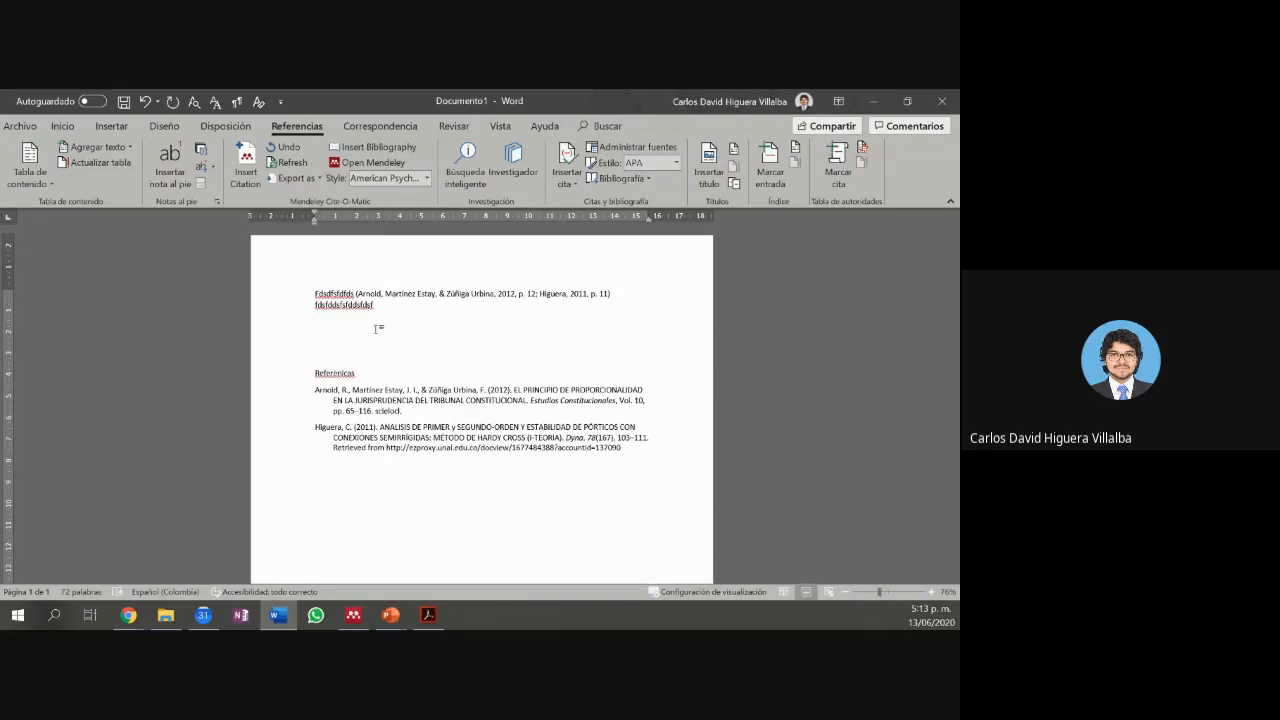
Step: Insert a citation to the 2012 Alto Comisionado report with page 1 on the new line
{"action": "key", "text": "alt+m"}
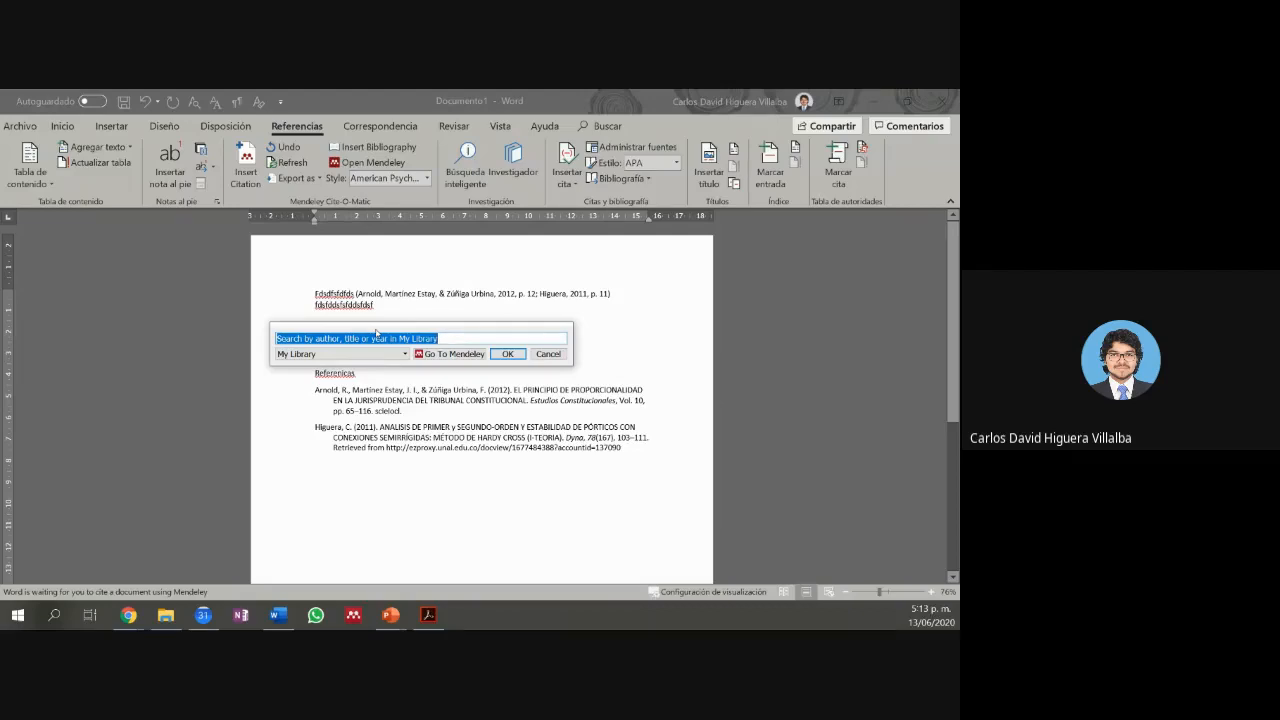
{"action": "type", "text": "g"}
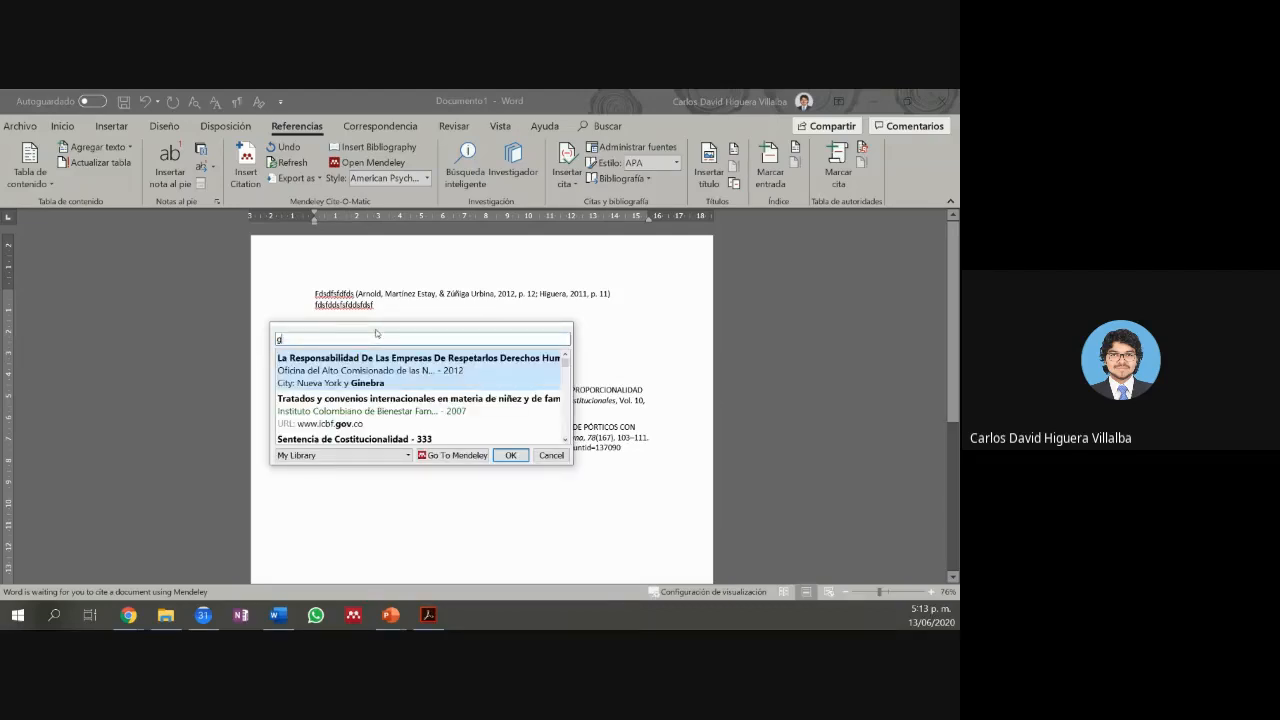
{"action": "left_click", "coordinate": [450, 365]}
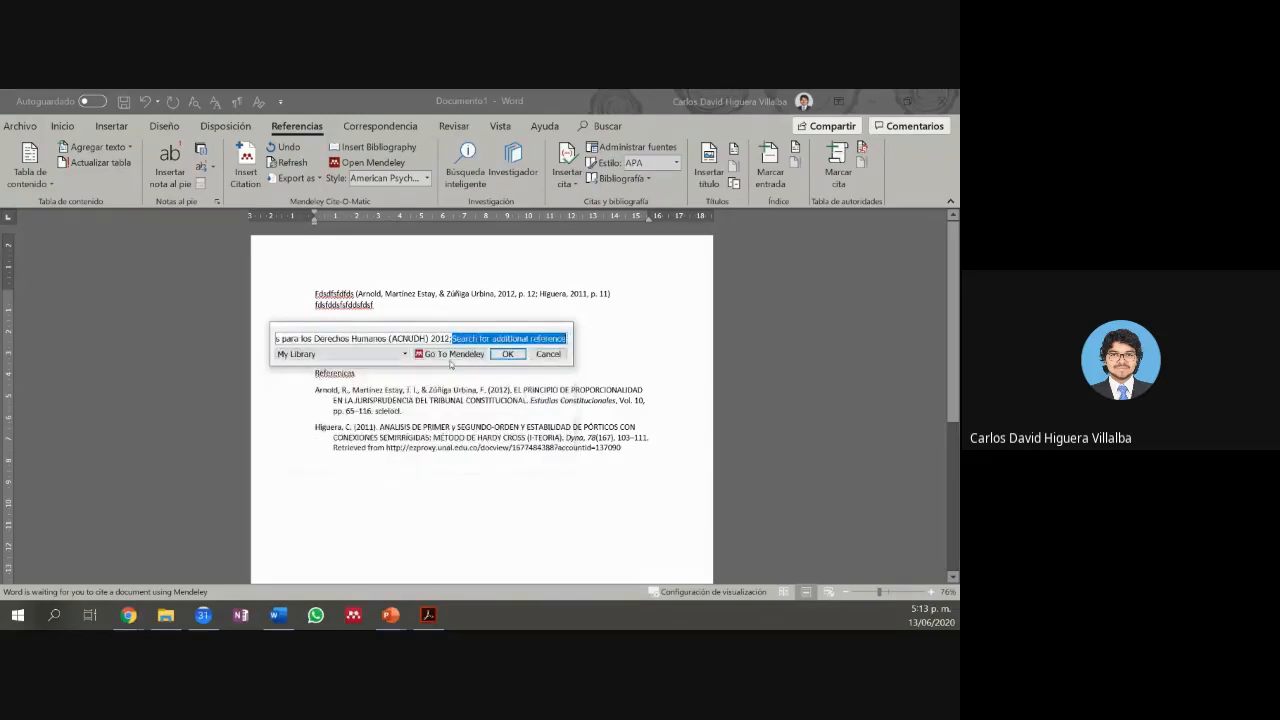
{"action": "left_click", "coordinate": [403, 339]}
{"action": "left_click", "coordinate": [401, 356]}
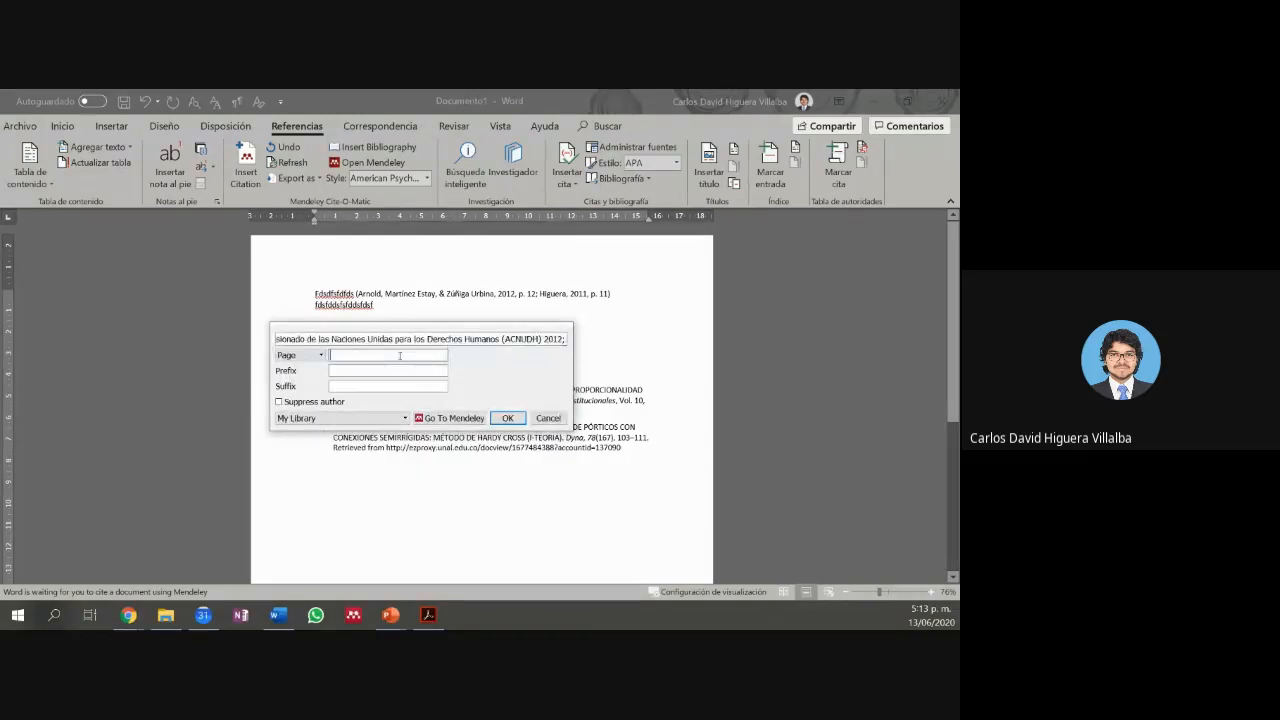
{"action": "type", "text": "1"}
{"action": "left_click", "coordinate": [508, 418]}
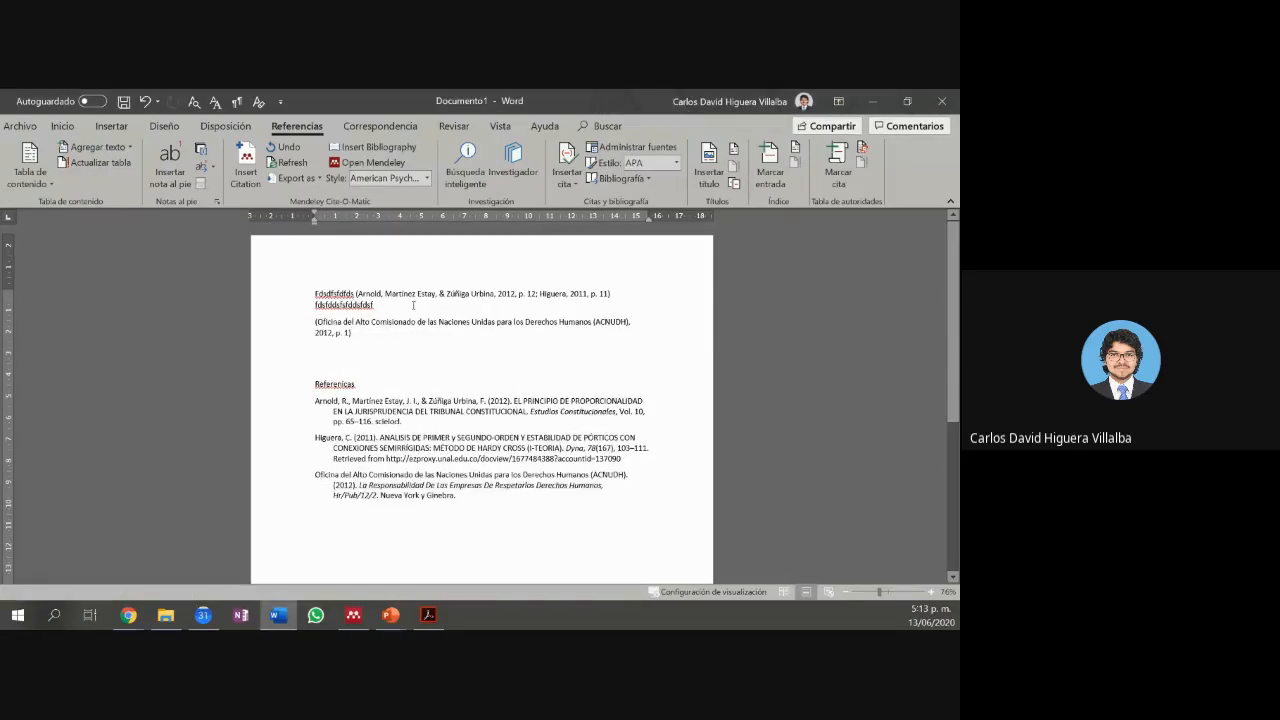
{"action": "left_click", "coordinate": [429, 486]}
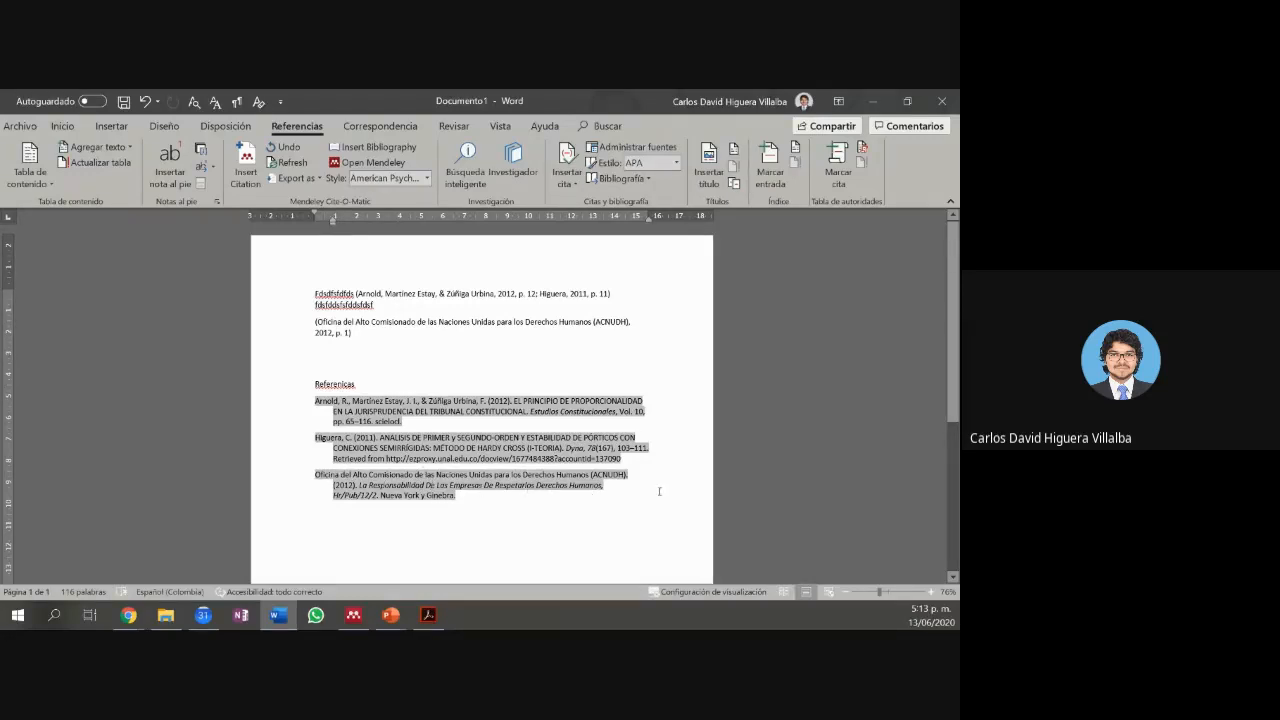
Step: Refresh the Mendeley citations and bibliography so the third entry is formatted
{"action": "left_click_drag", "start_coordinate": [684, 491], "coordinate": [315, 474]}
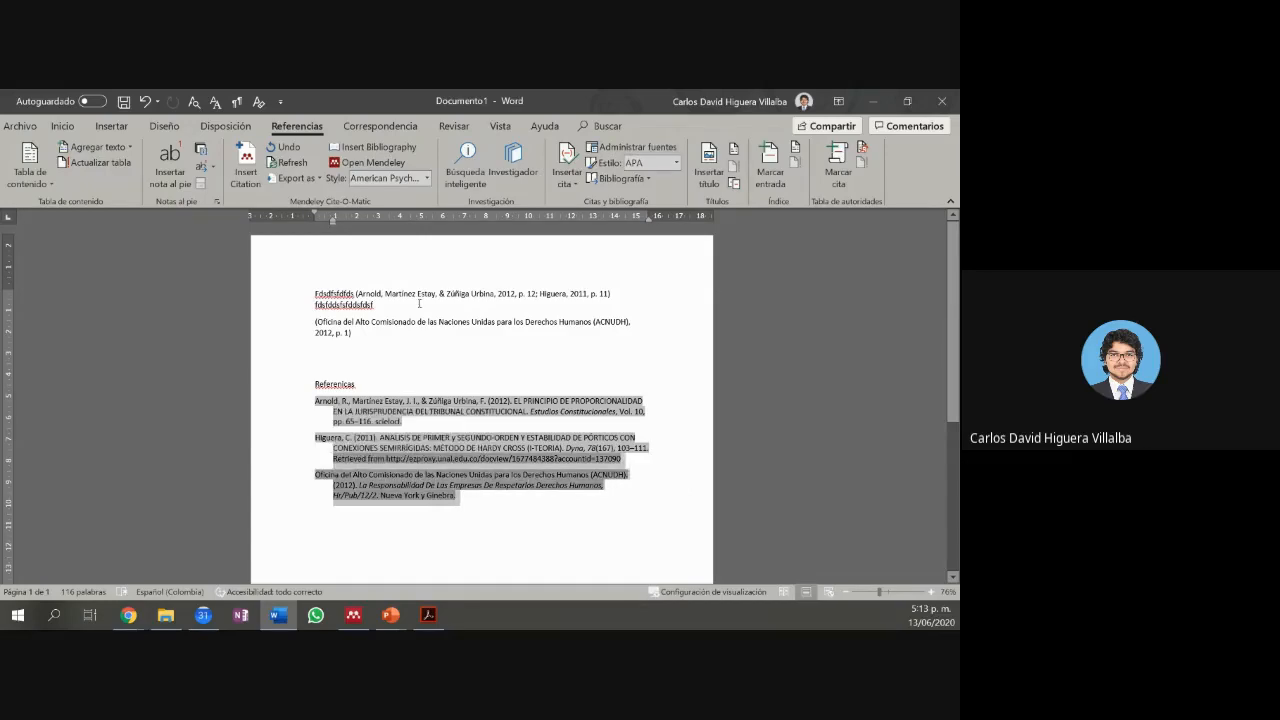
{"action": "left_click", "coordinate": [434, 336]}
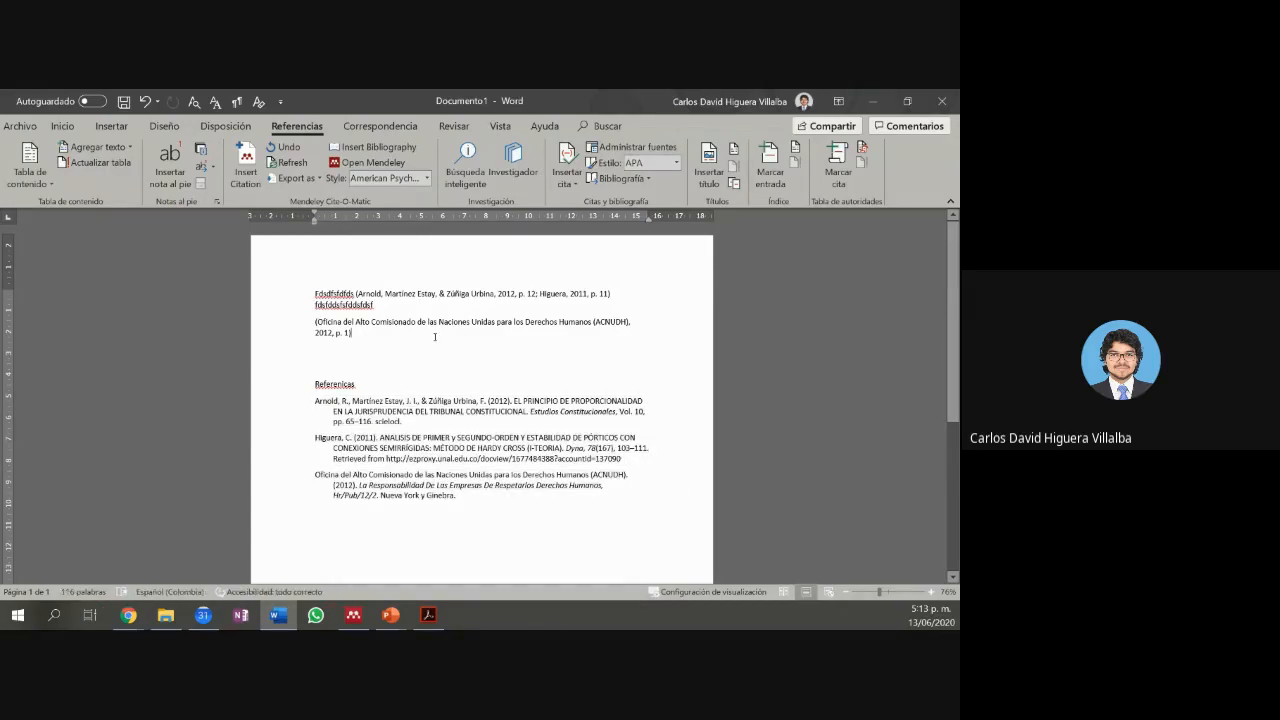
{"action": "left_click", "coordinate": [296, 168]}
Step: Select all the document text and switch to the Google Meet call
{"action": "key", "text": "ctrl+a"}
{"action": "mouse_move", "coordinate": [460, 480]}
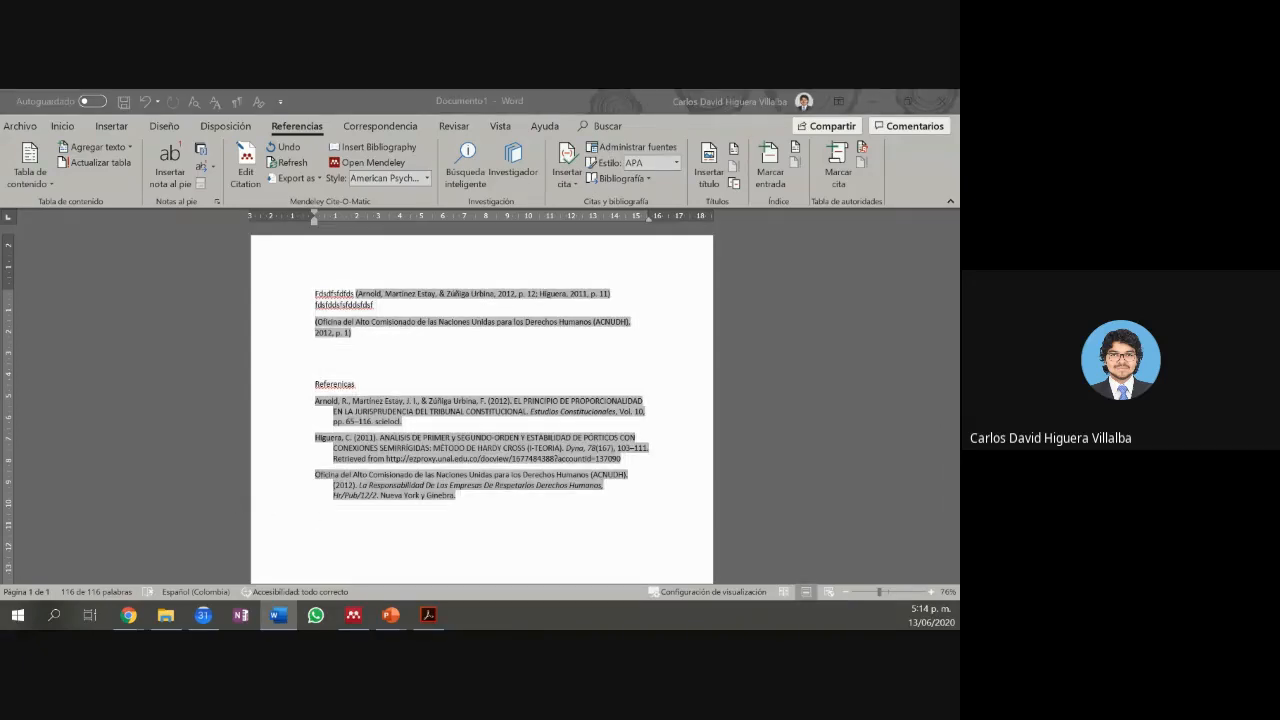
{"action": "key", "text": "alt+Tab"}
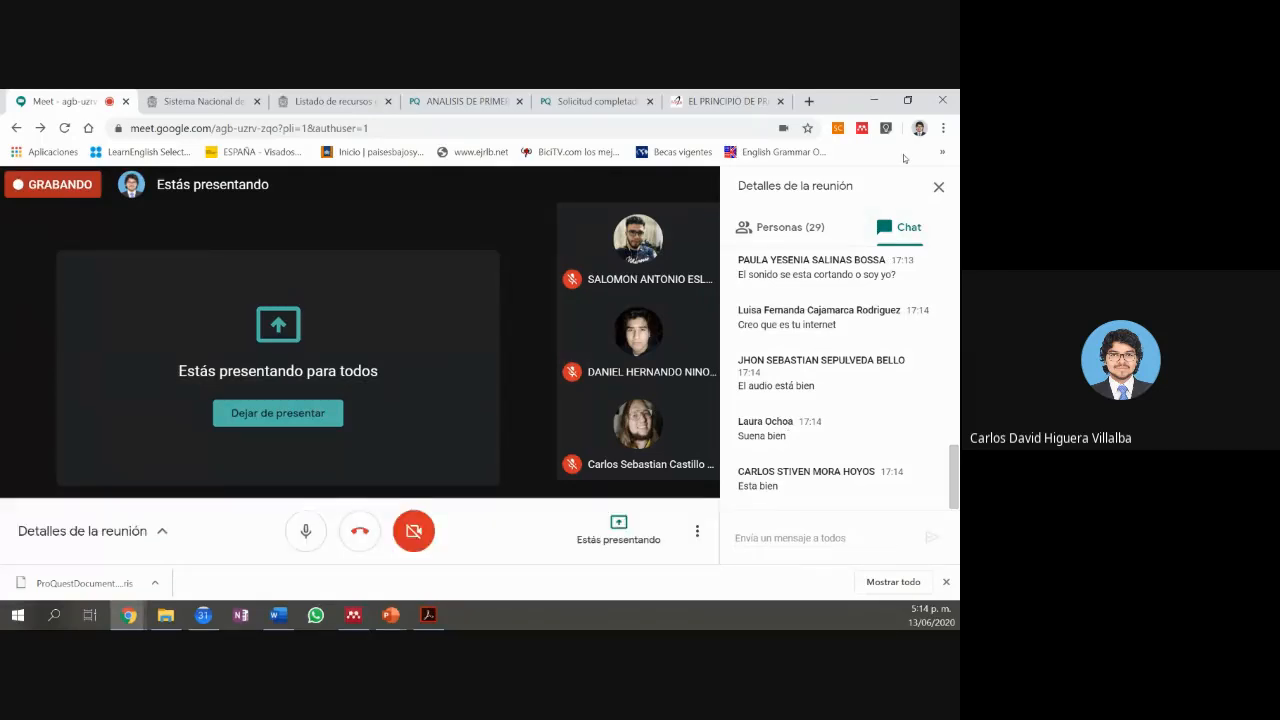
Step: Minimize the Chrome Meet window to reveal the Word document
{"action": "left_click", "coordinate": [884, 104]}
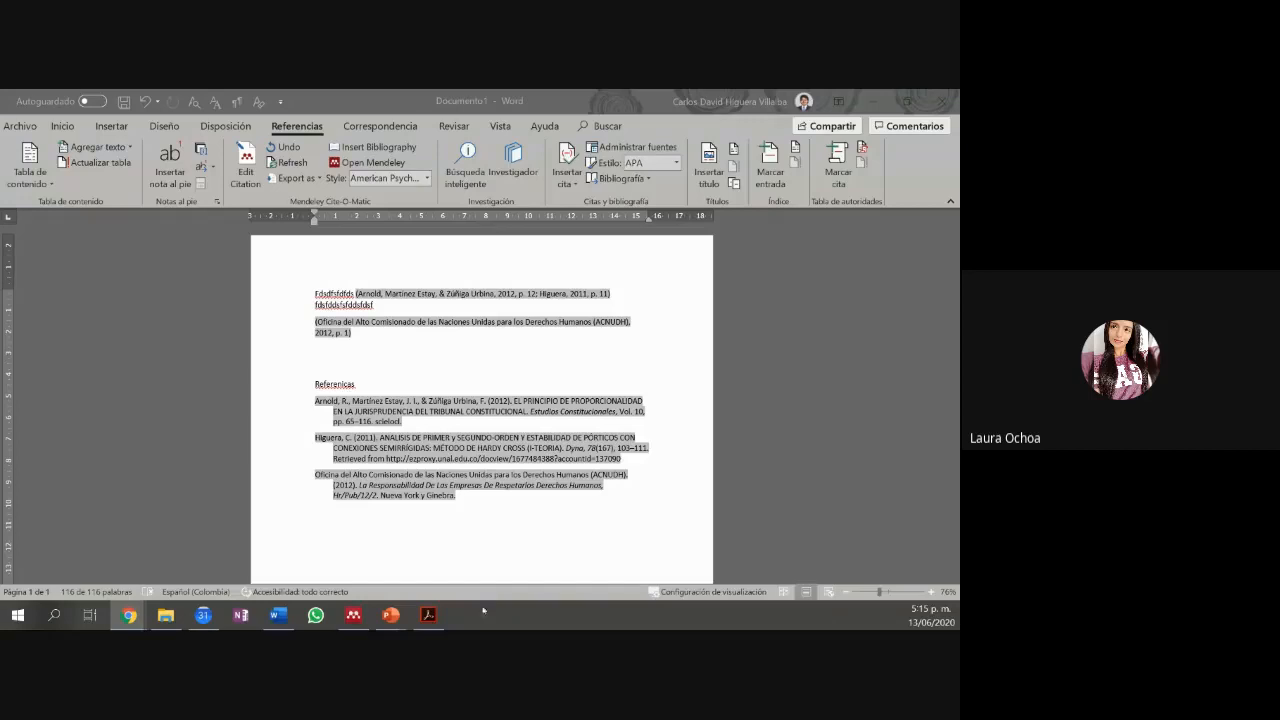
Step: In Mendeley, append the second surname to the Hardy Cross paper's author, correcting its spelling
{"action": "left_click", "coordinate": [355, 617]}
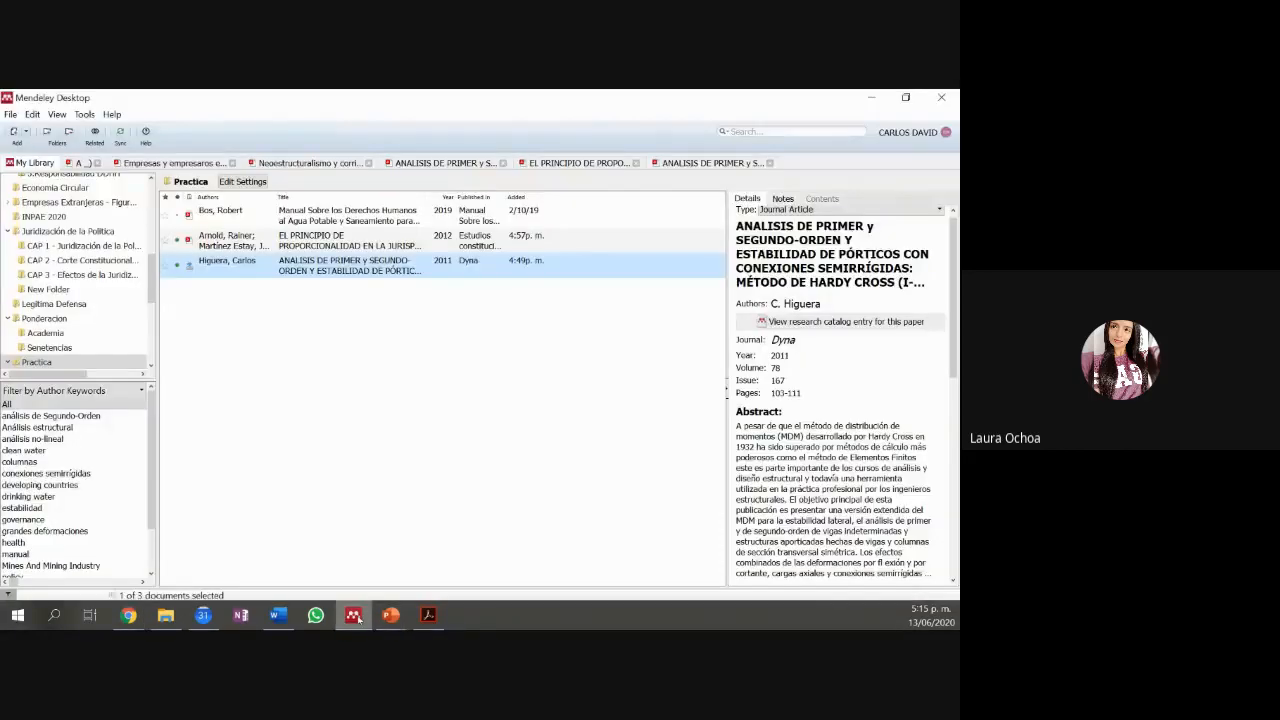
{"action": "left_click", "coordinate": [808, 303]}
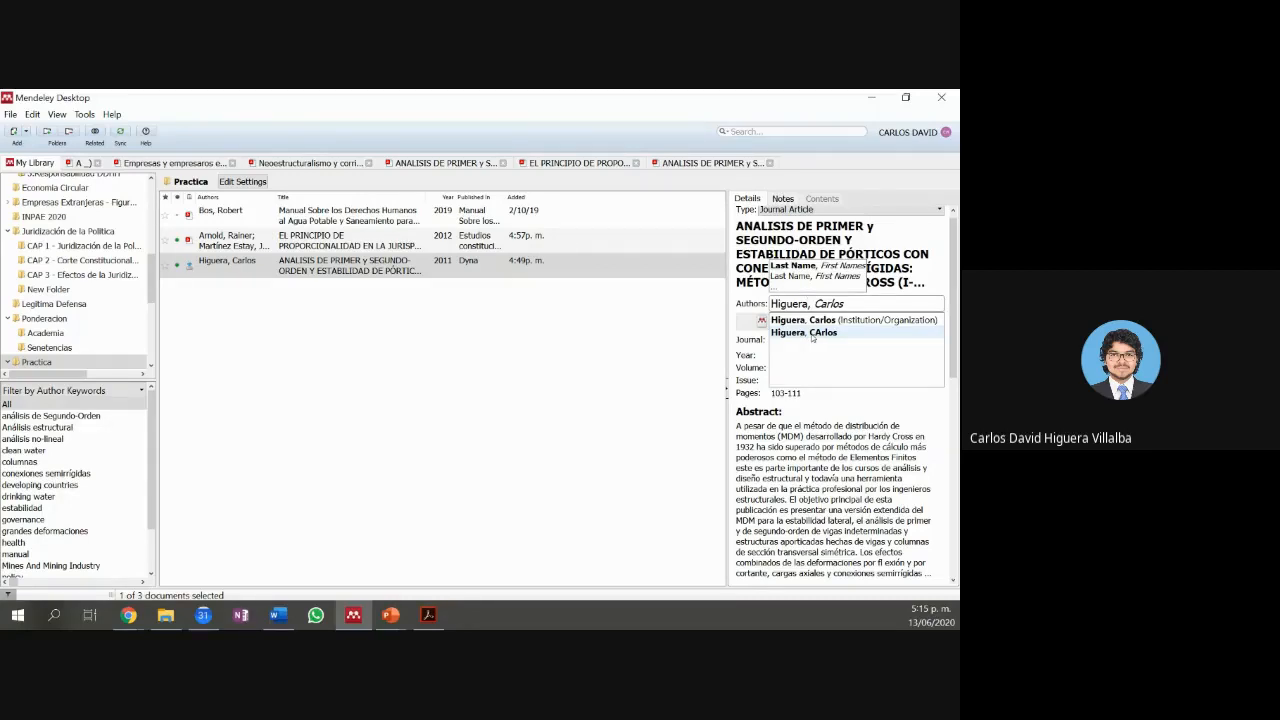
{"action": "type", "text": "Vil"}
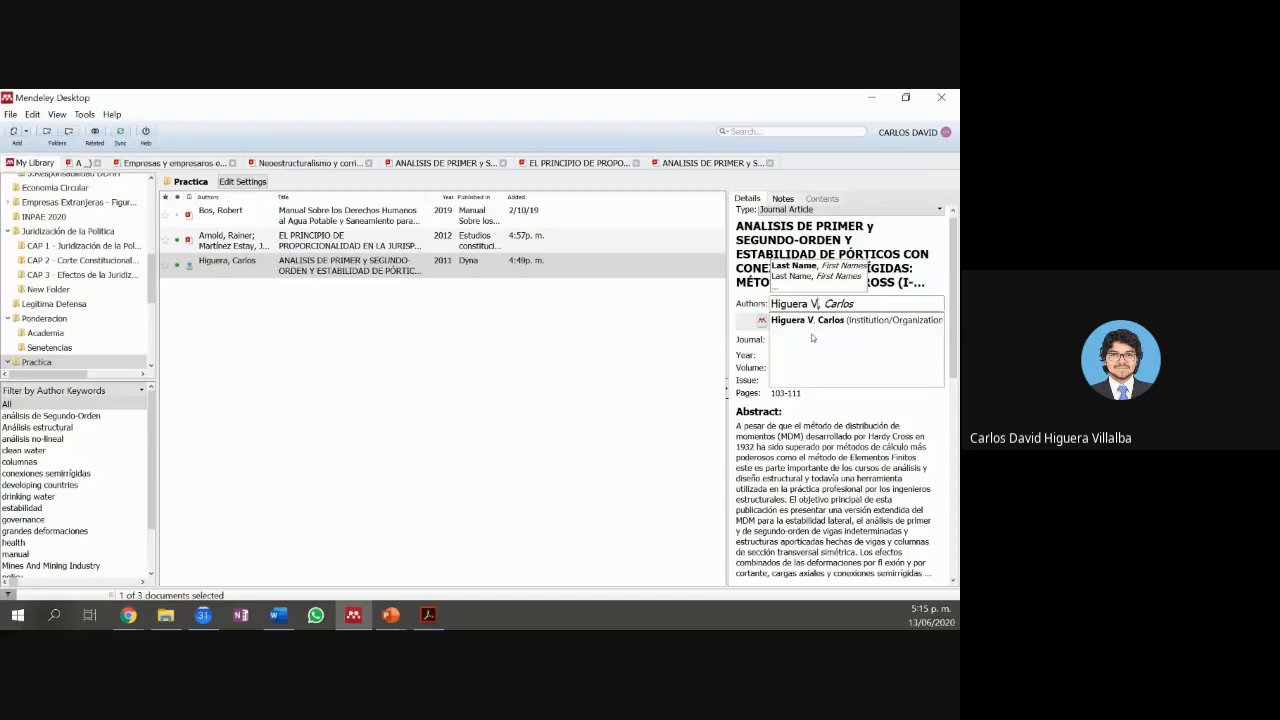
{"action": "type", "text": "laba"}
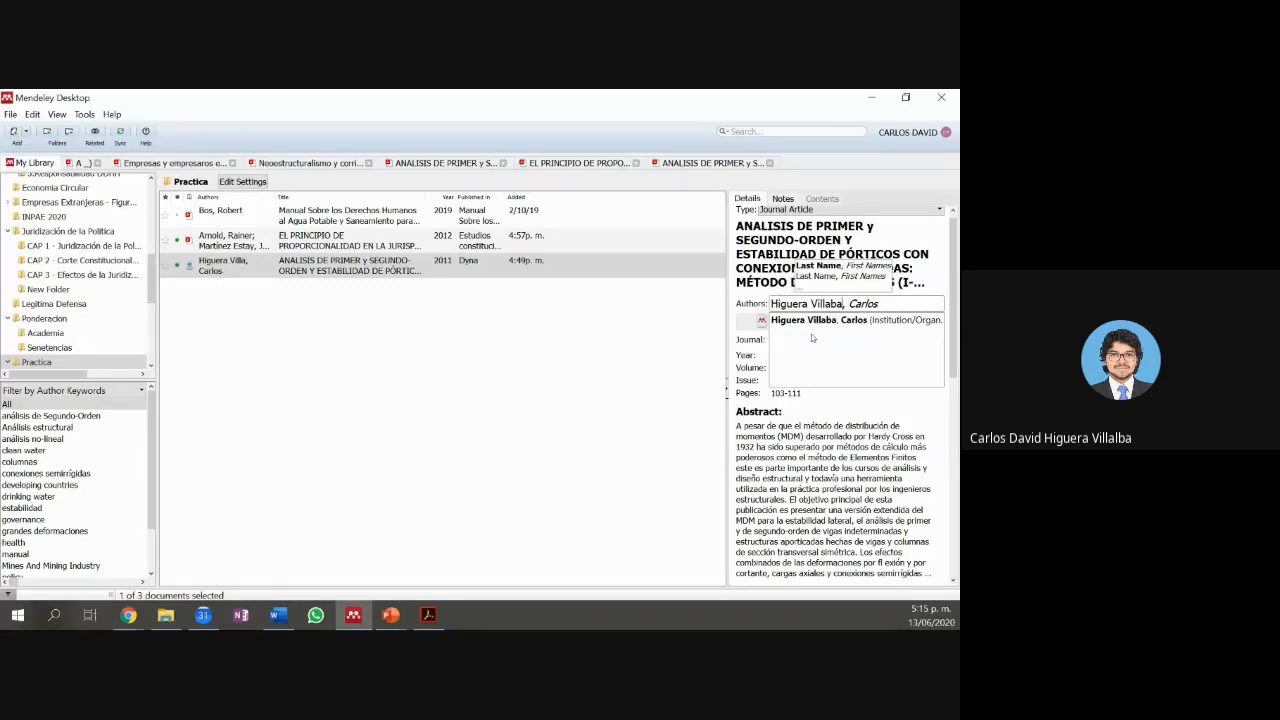
{"action": "key", "text": "Left"}
{"action": "key", "text": "Left"}
{"action": "key", "text": "Left"}
{"action": "type", "text": "l"}
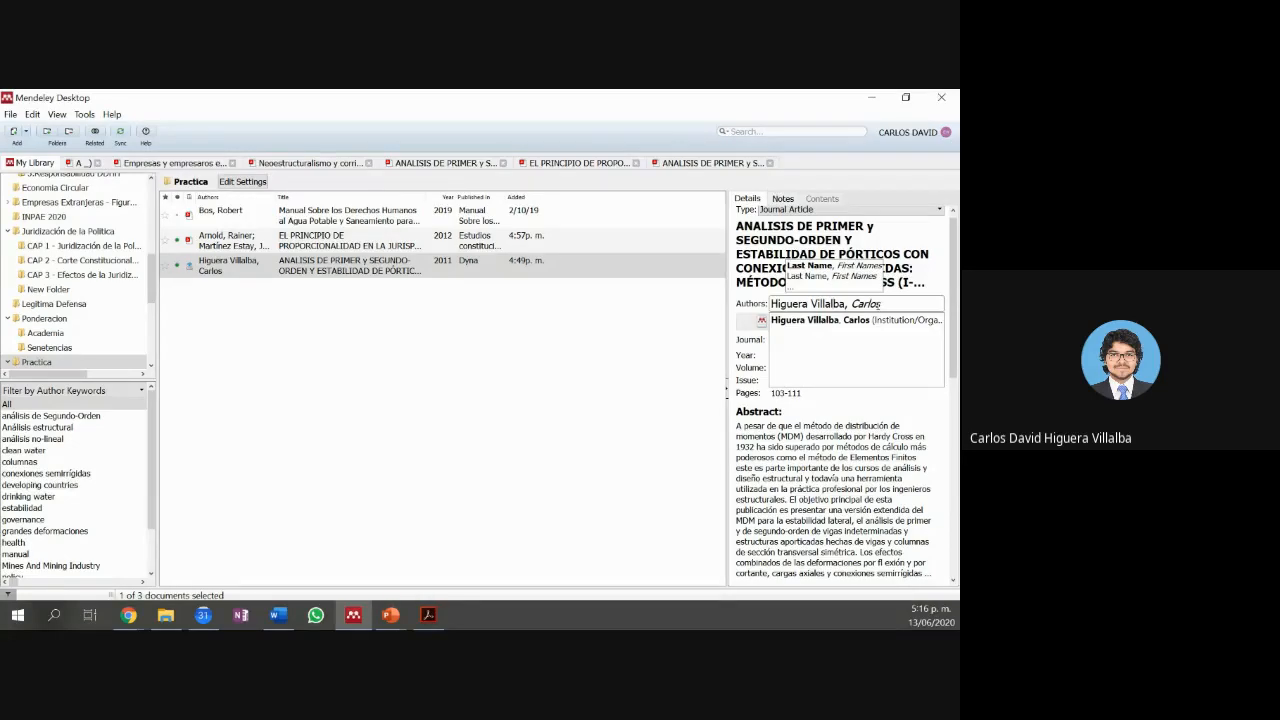
Step: Back in Word, refresh citations for the corrected author and open the citation style list
{"action": "left_click", "coordinate": [870, 98]}
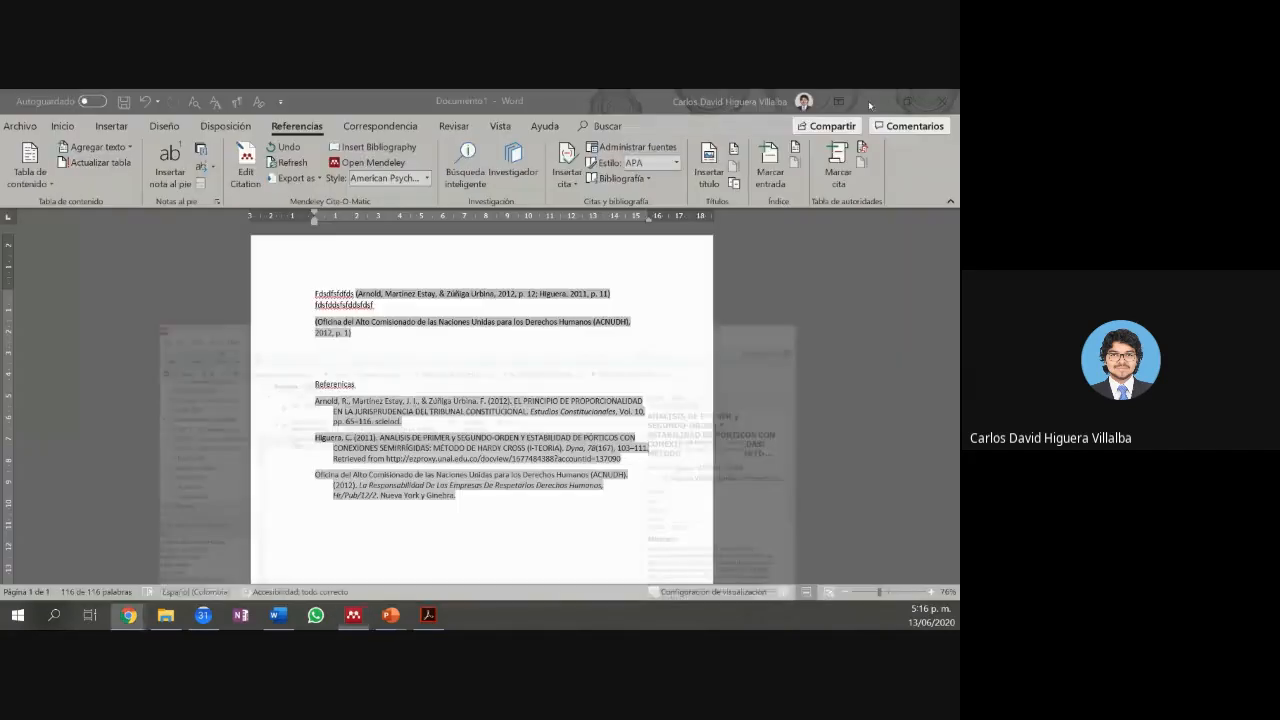
{"action": "left_click", "coordinate": [290, 162]}
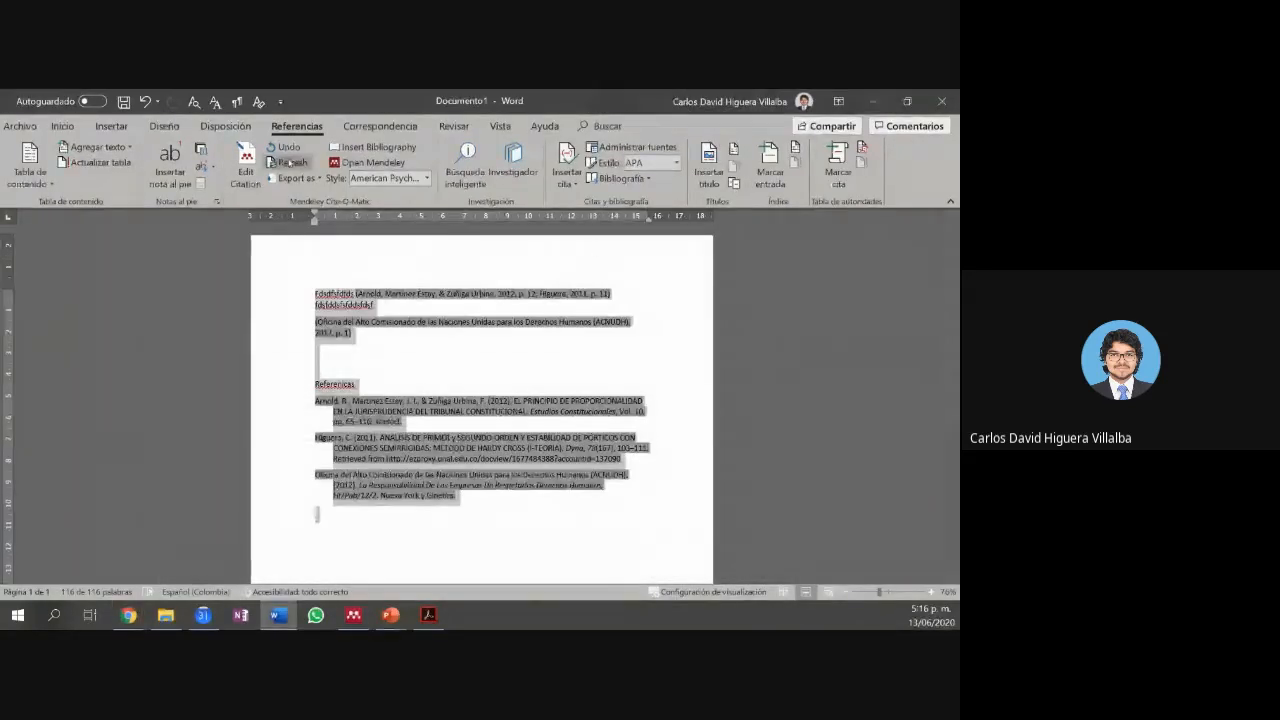
{"action": "left_click", "coordinate": [579, 300]}
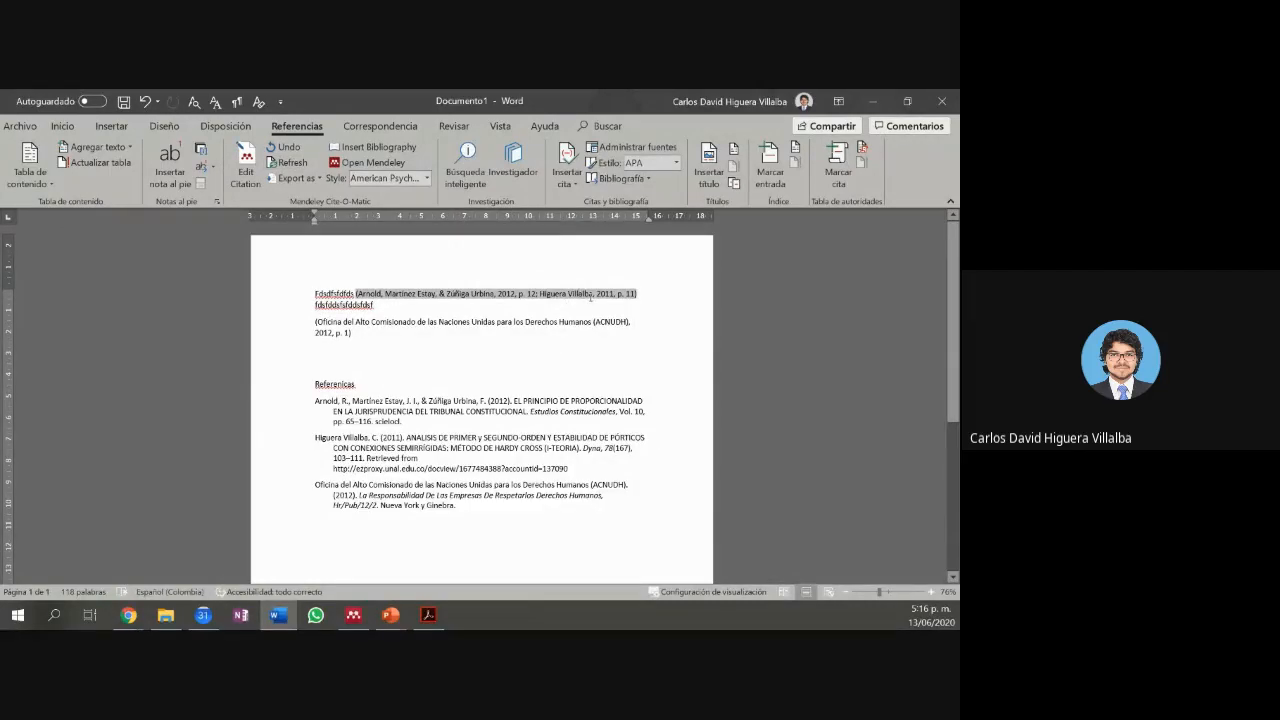
{"action": "left_click_drag", "start_coordinate": [591, 296], "coordinate": [547, 293]}
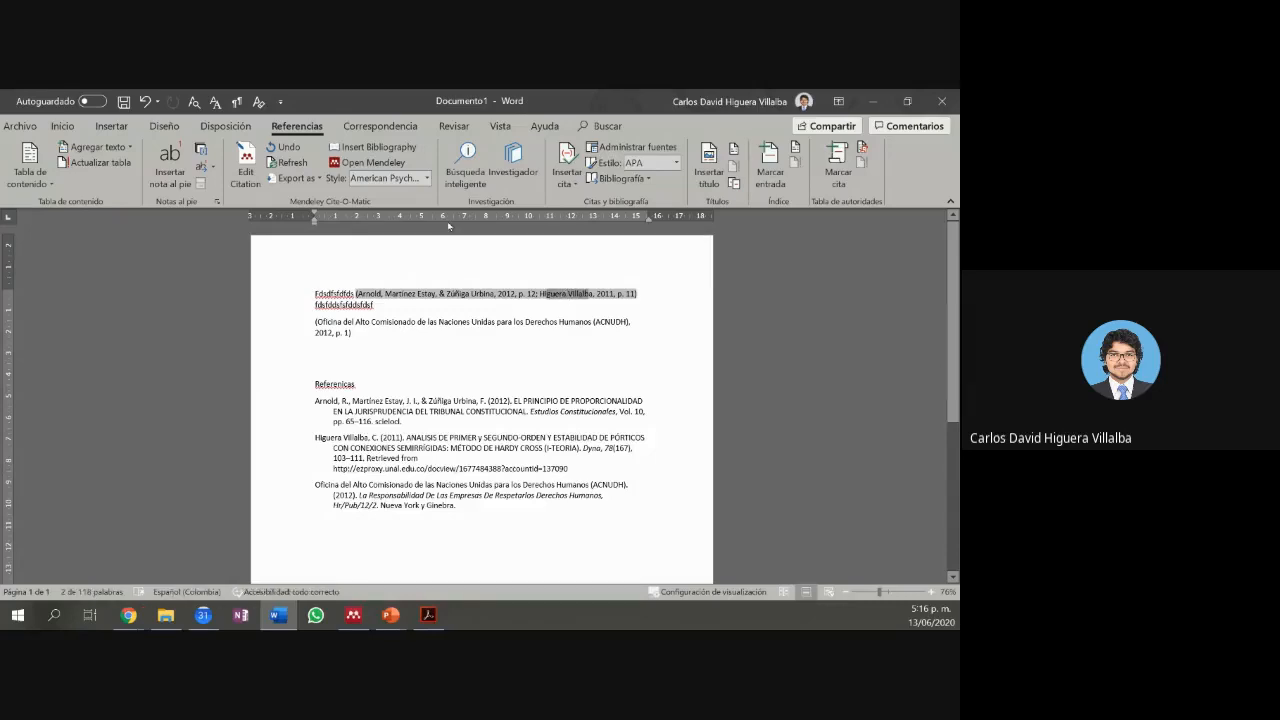
{"action": "left_click", "coordinate": [427, 178]}
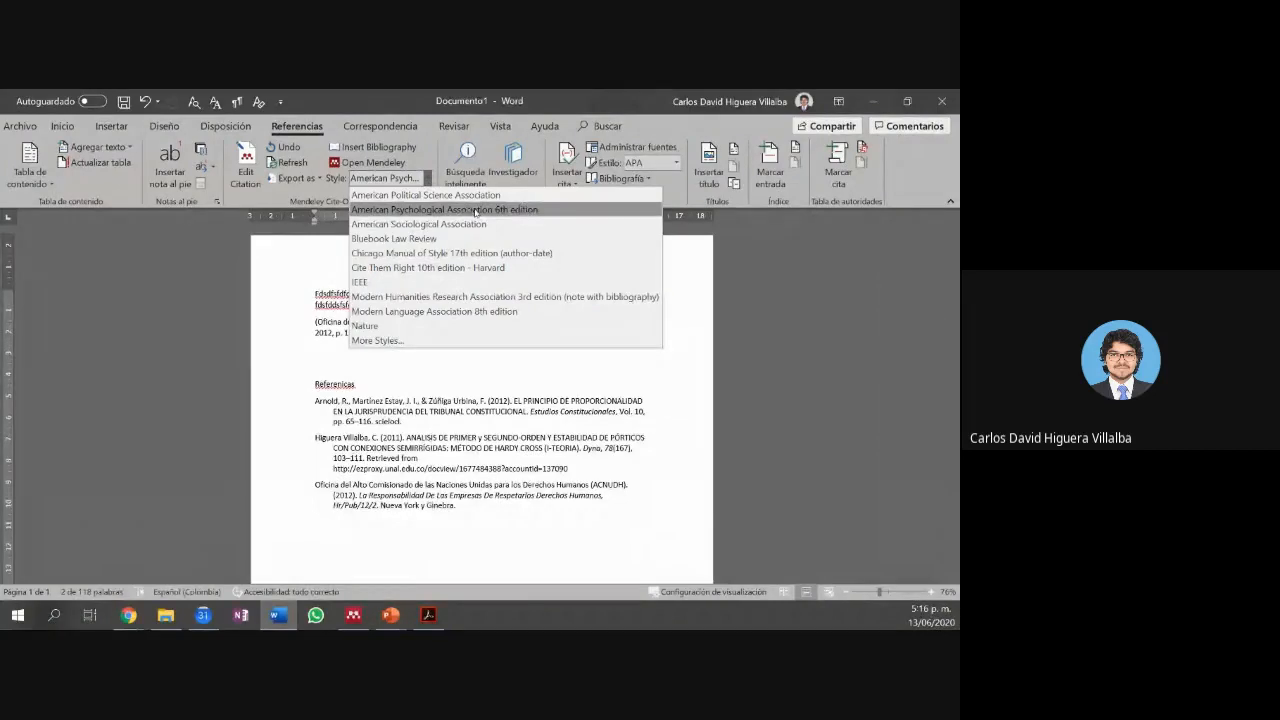
Step: Switch the citations and references to IEEE style, then reopen the style list
{"action": "left_click", "coordinate": [432, 284]}
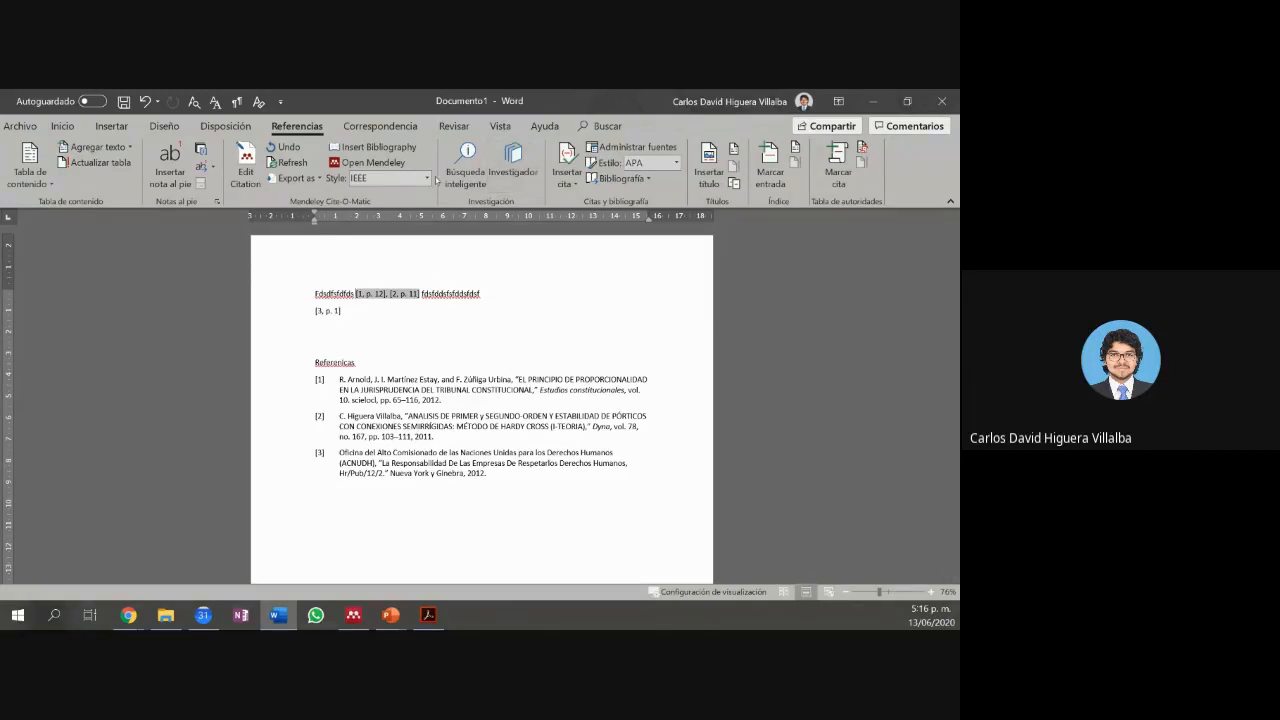
{"action": "left_click", "coordinate": [428, 178]}
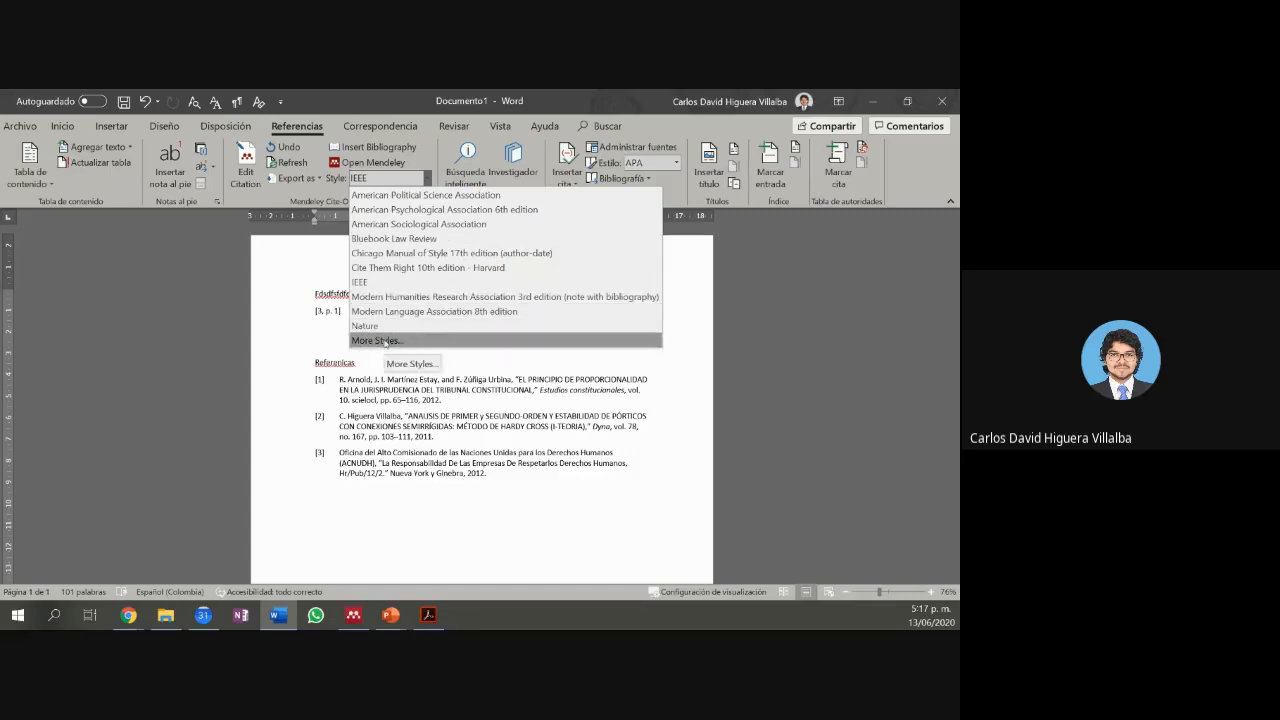
Step: Apply the Vancouver citation style from More Styles, then reopen the full Citation Styles window
{"action": "left_click", "coordinate": [385, 341]}
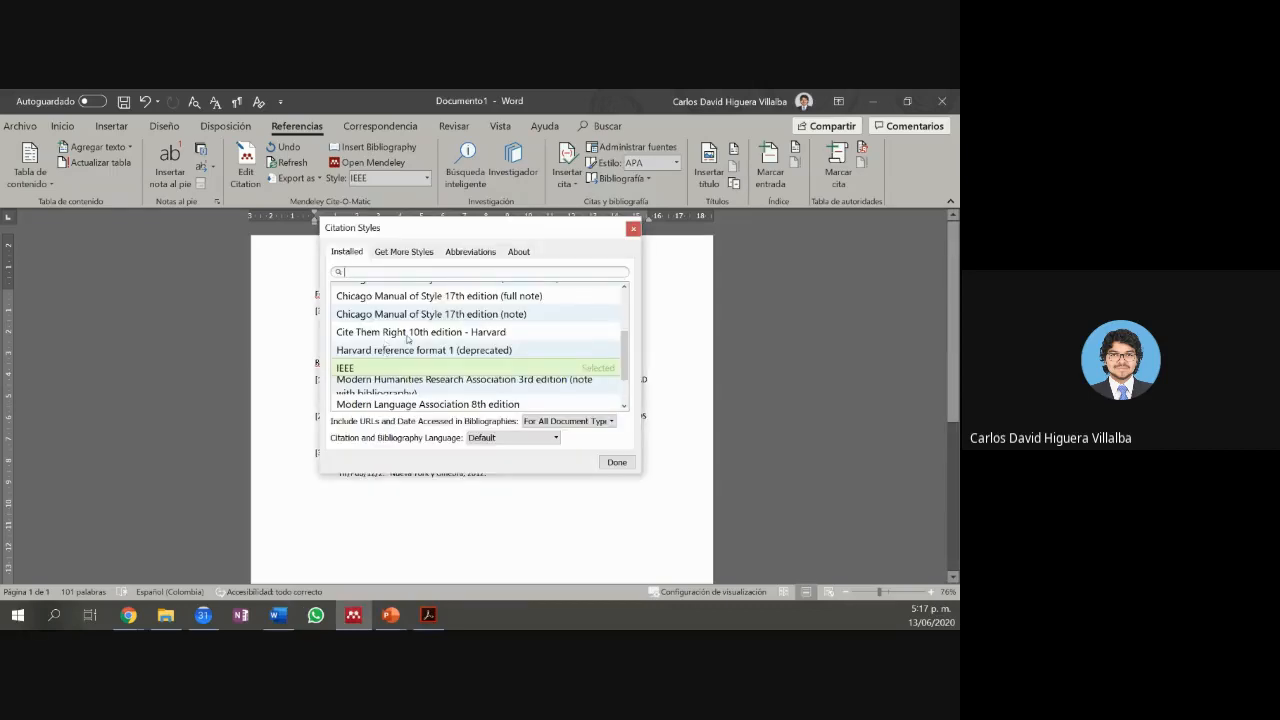
{"action": "left_click_drag", "start_coordinate": [621, 354], "coordinate": [624, 383]}
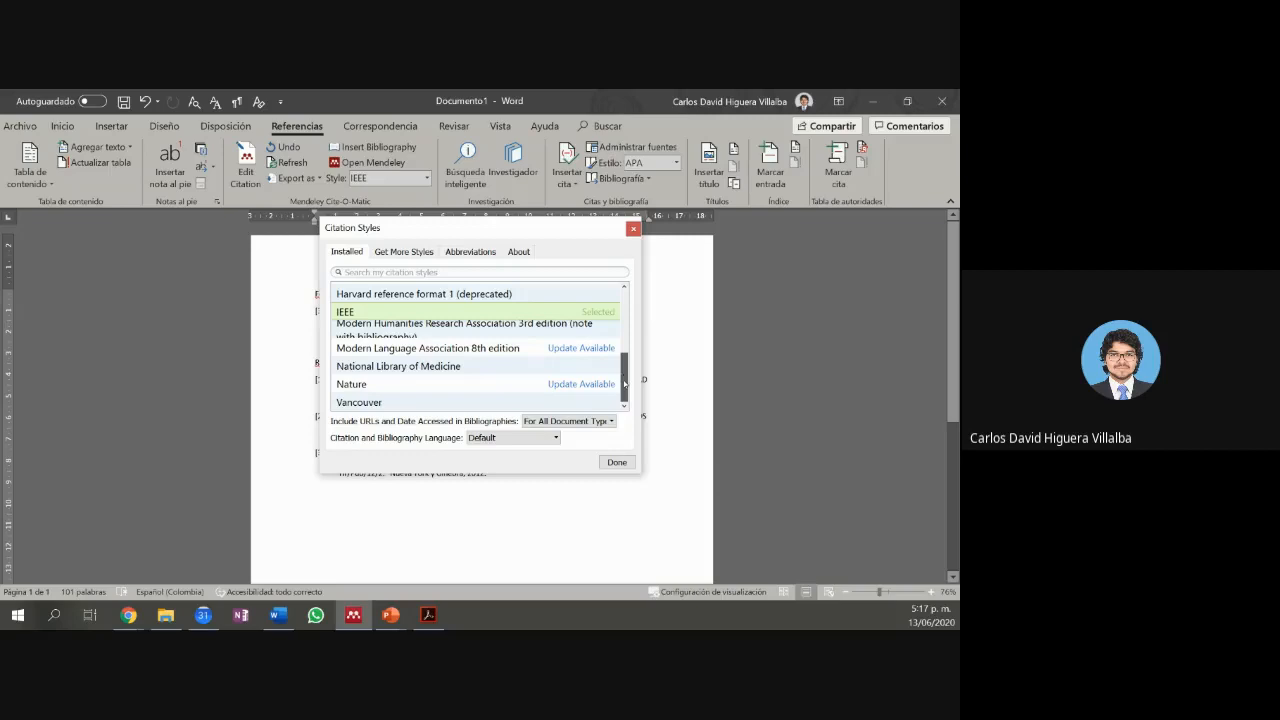
{"action": "left_click", "coordinate": [574, 401]}
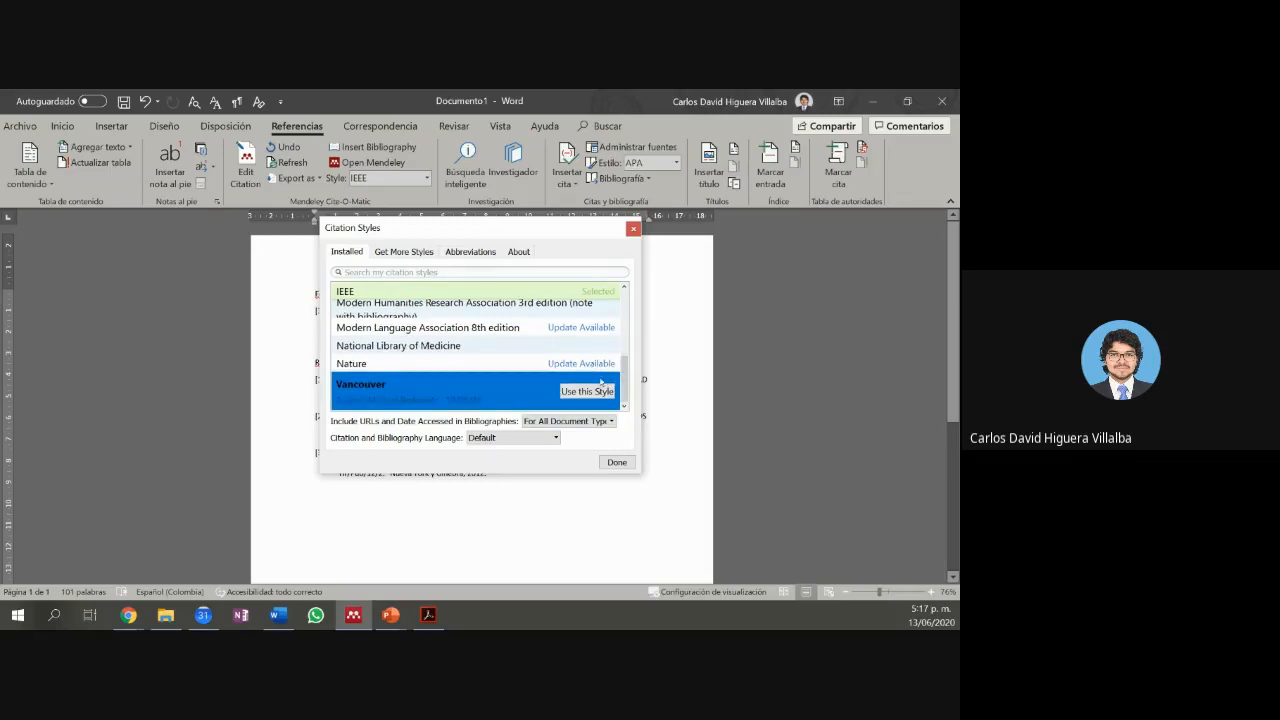
{"action": "left_click", "coordinate": [591, 394]}
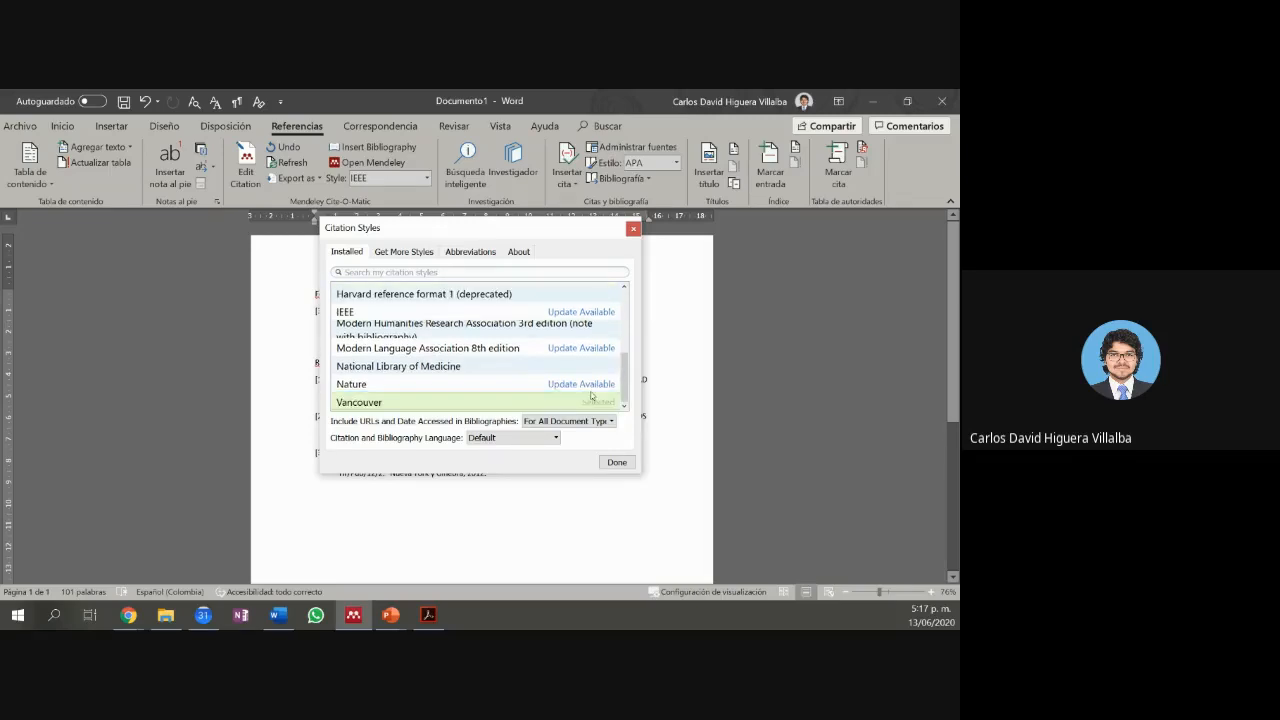
{"action": "left_click", "coordinate": [612, 462]}
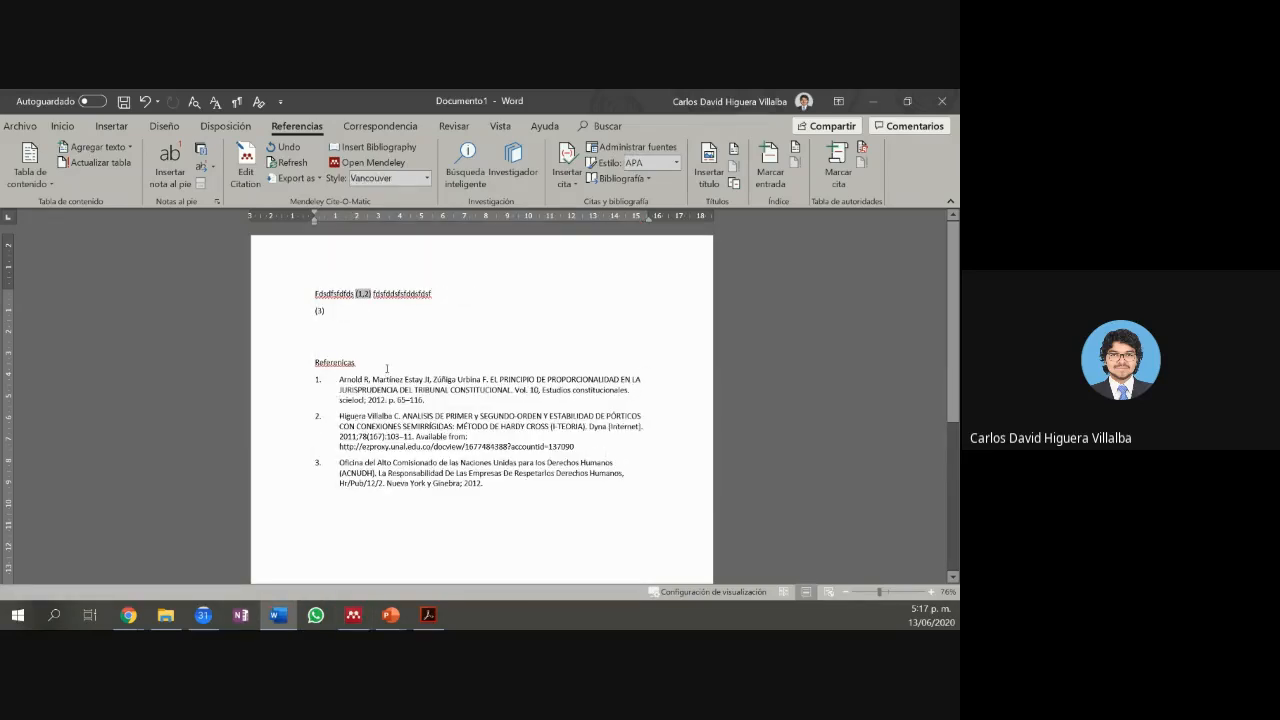
{"action": "left_click", "coordinate": [427, 178]}
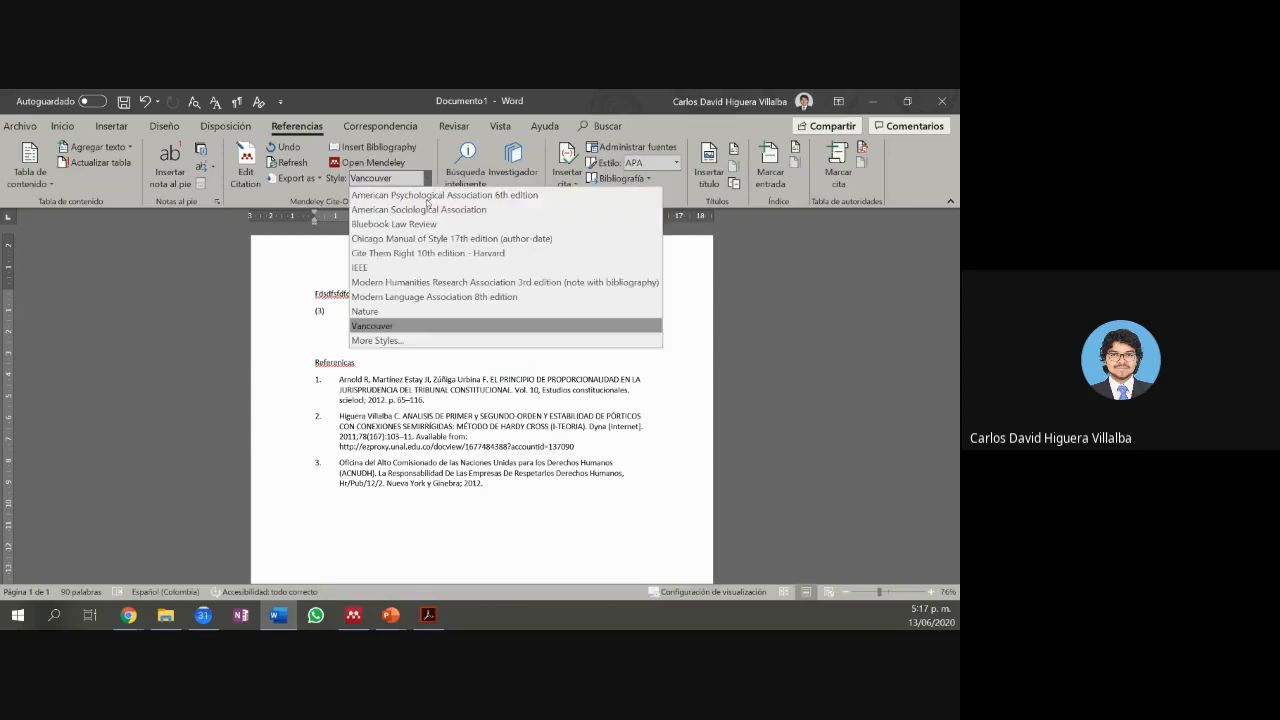
{"action": "left_click", "coordinate": [376, 340]}
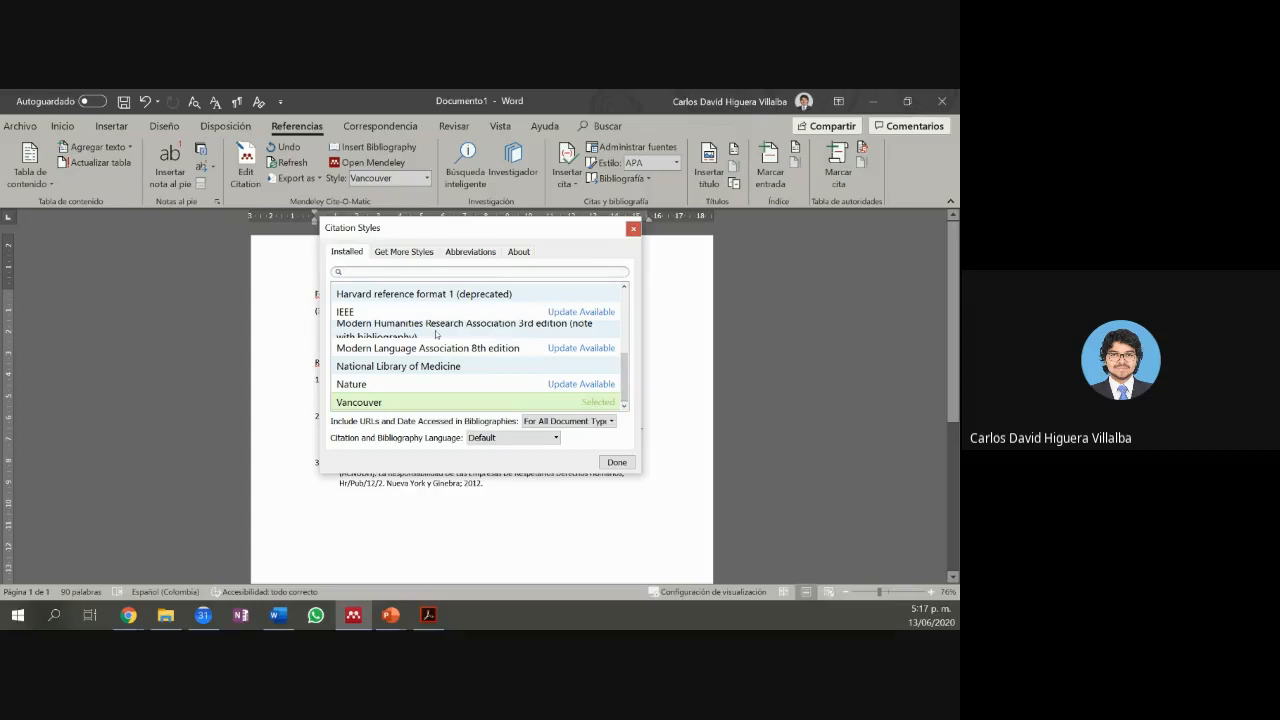
Step: Browse the downloadable citation styles, inspecting Academy of Management Discoveries, and clear the search filter
{"action": "left_click", "coordinate": [391, 256]}
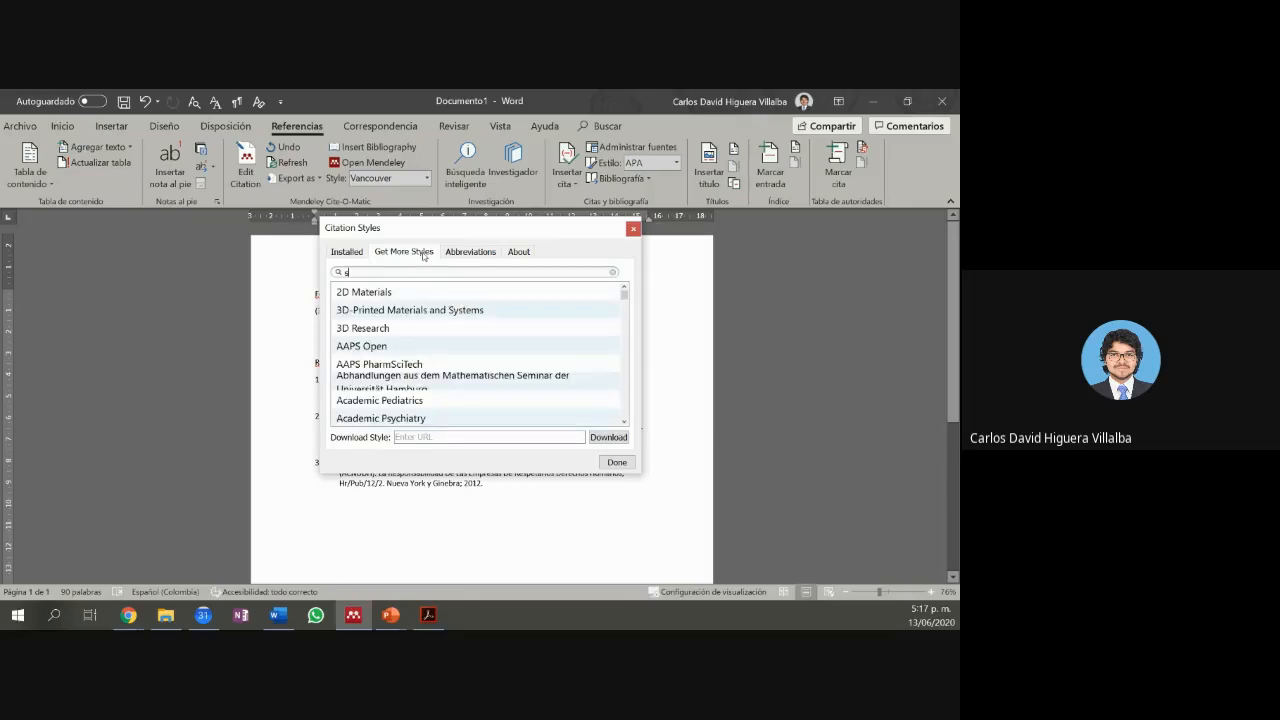
{"action": "scroll", "coordinate": [437, 310], "scroll_direction": "down", "scroll_amount": 1}
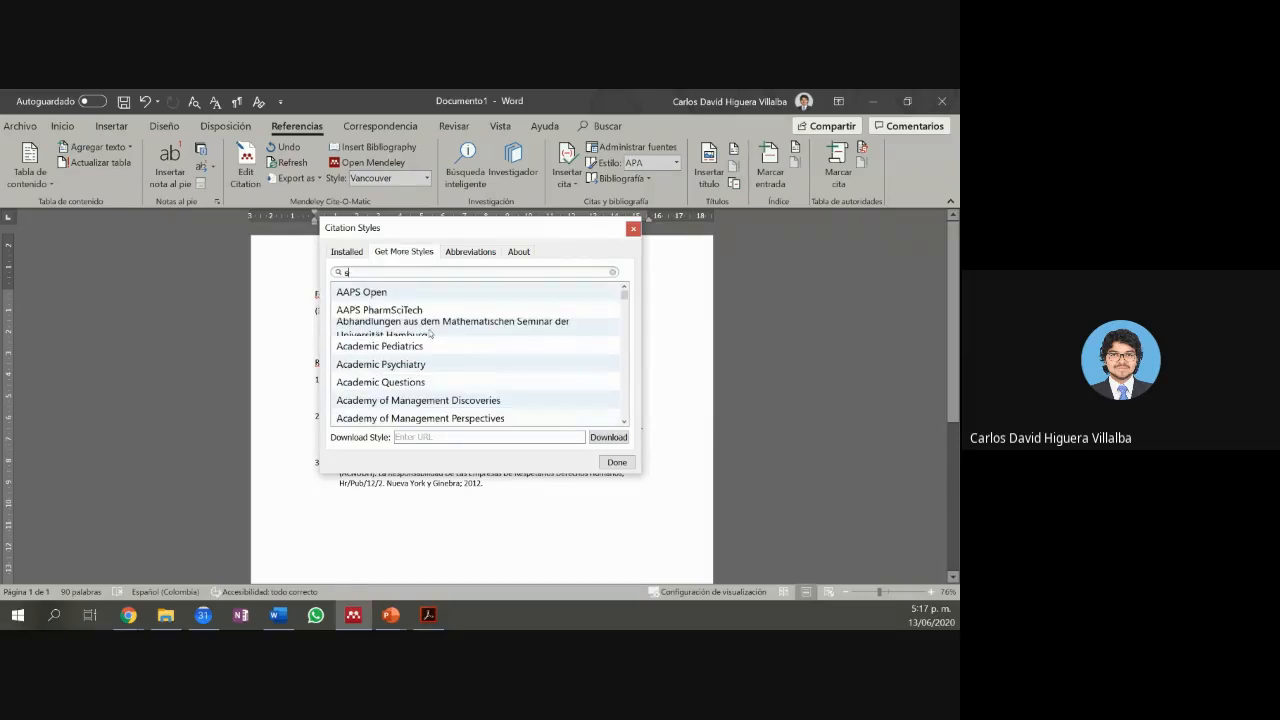
{"action": "left_click", "coordinate": [423, 407]}
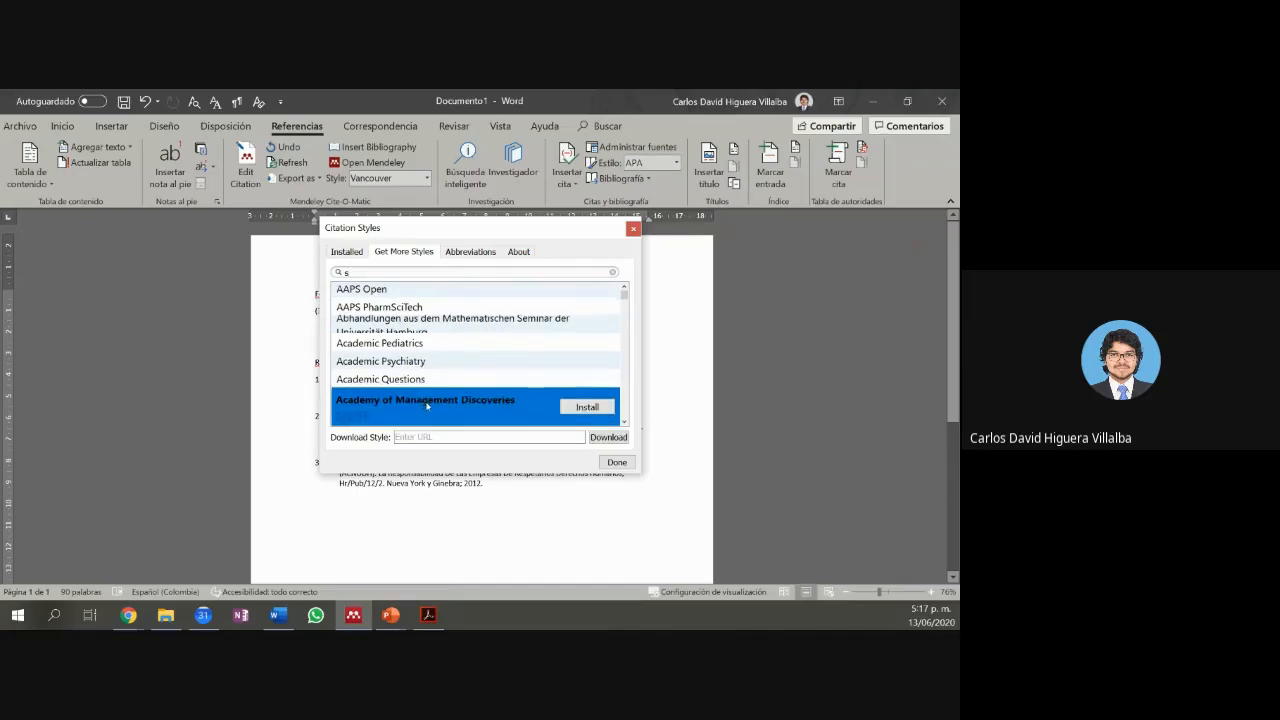
{"action": "scroll", "coordinate": [519, 388], "scroll_direction": "down", "scroll_amount": 1}
{"action": "scroll", "coordinate": [557, 367], "scroll_direction": "down", "scroll_amount": 2}
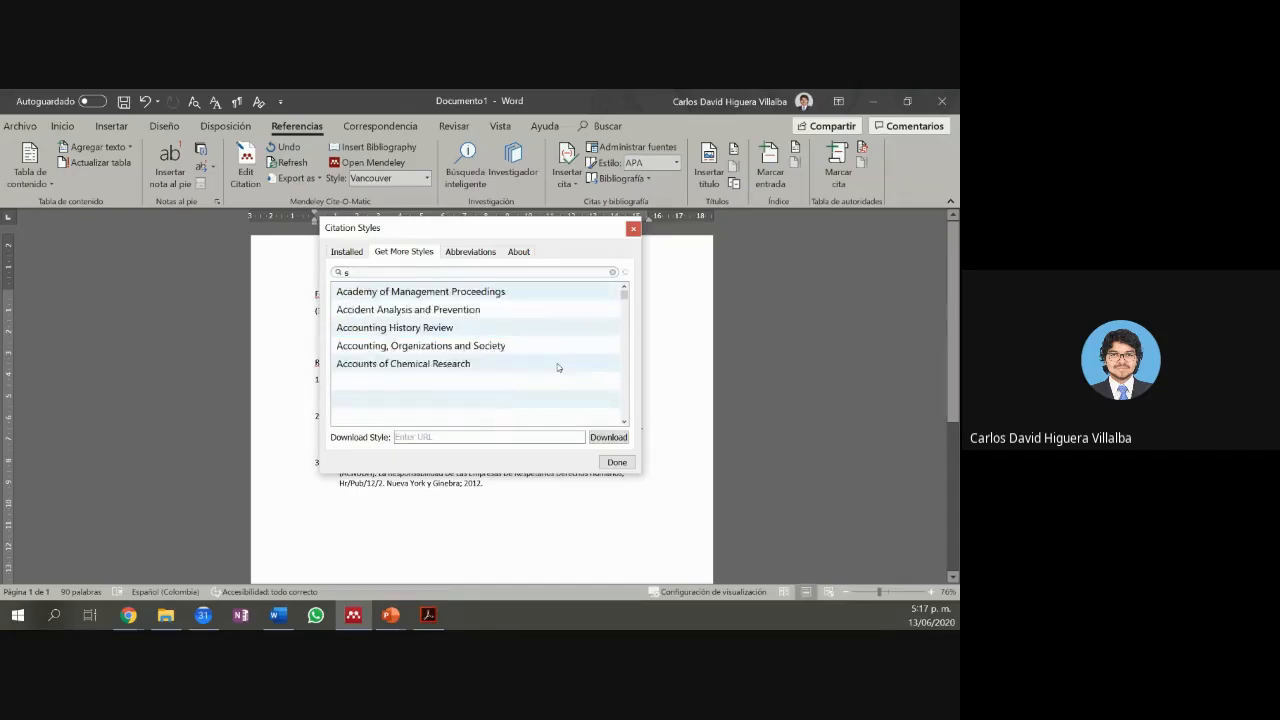
{"action": "scroll", "coordinate": [558, 368], "scroll_direction": "down", "scroll_amount": 5}
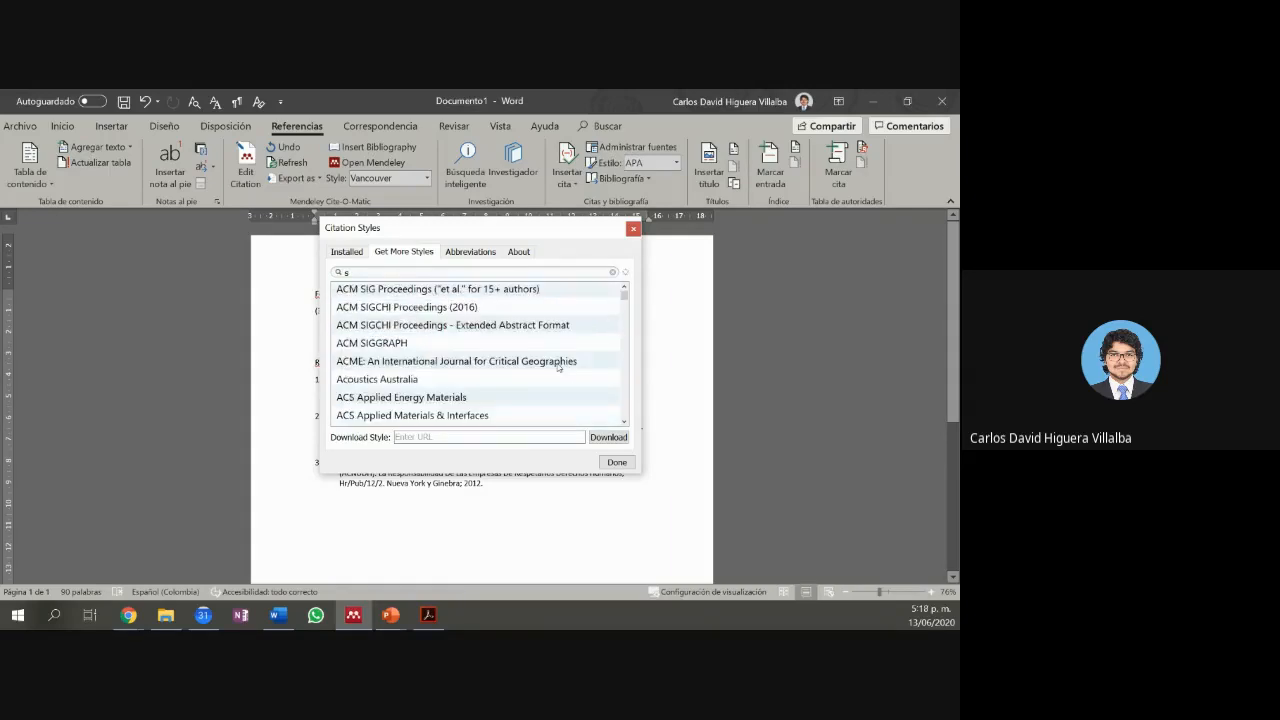
{"action": "scroll", "coordinate": [558, 368], "scroll_direction": "down", "scroll_amount": 1}
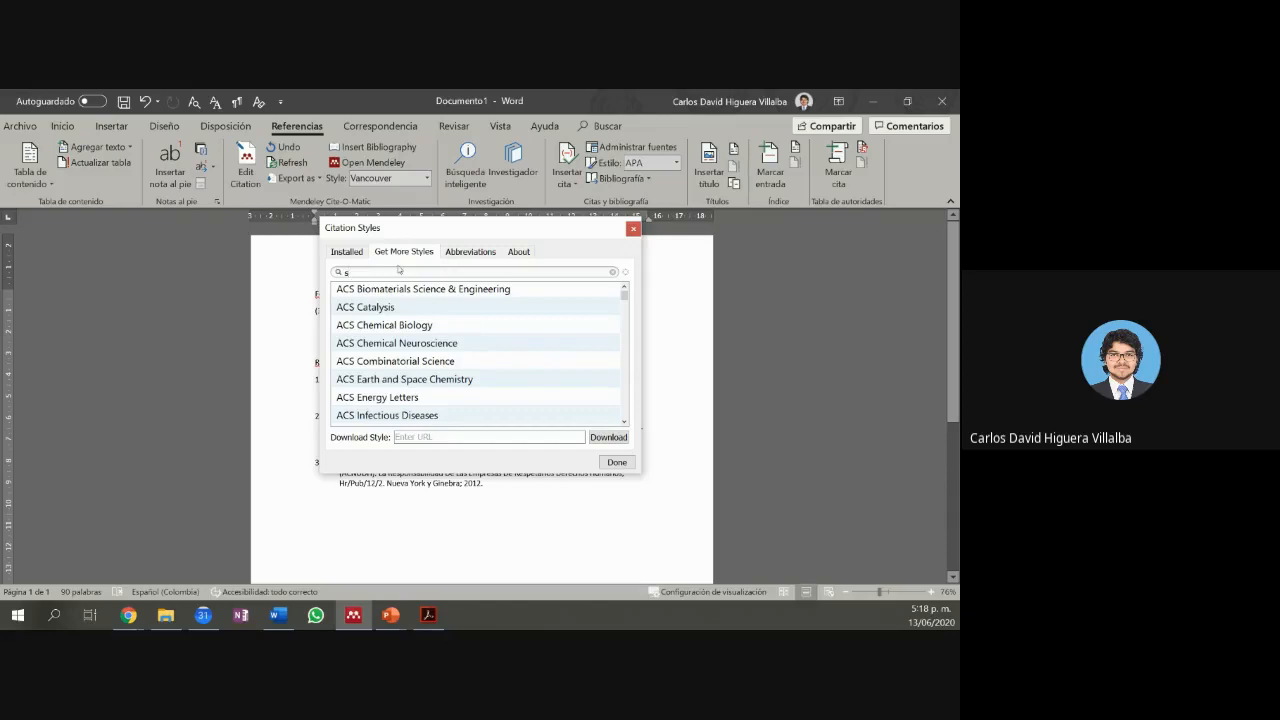
{"action": "key", "text": "BackSpace"}
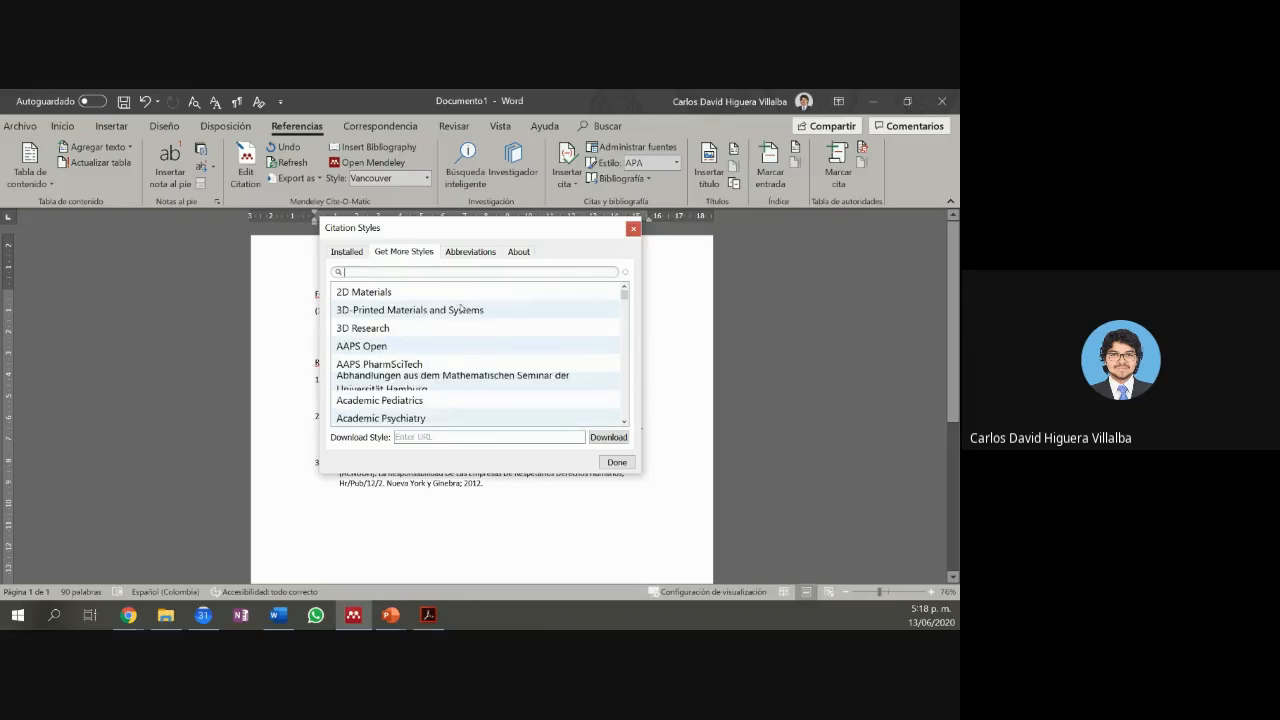
Step: From the installed styles, make Bluebook Law Review the active citation style
{"action": "left_click", "coordinate": [358, 253]}
{"action": "scroll", "coordinate": [436, 352], "scroll_direction": "up", "scroll_amount": 2}
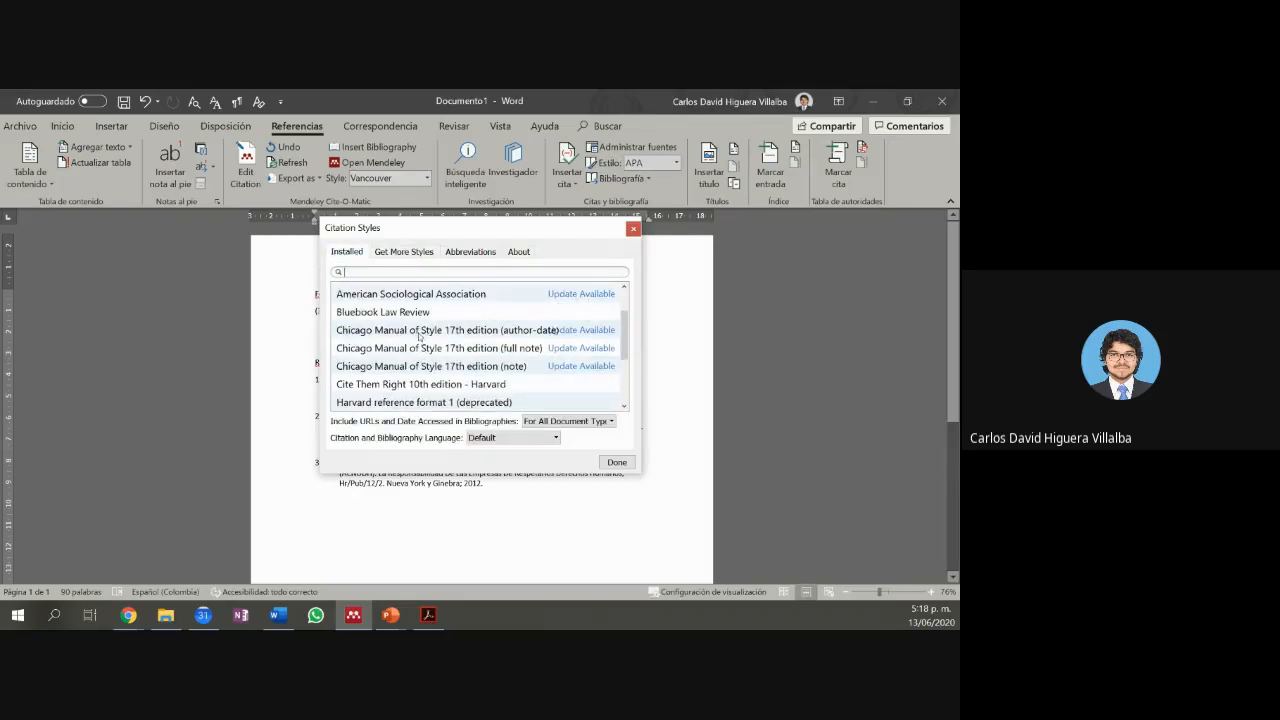
{"action": "left_click", "coordinate": [412, 314]}
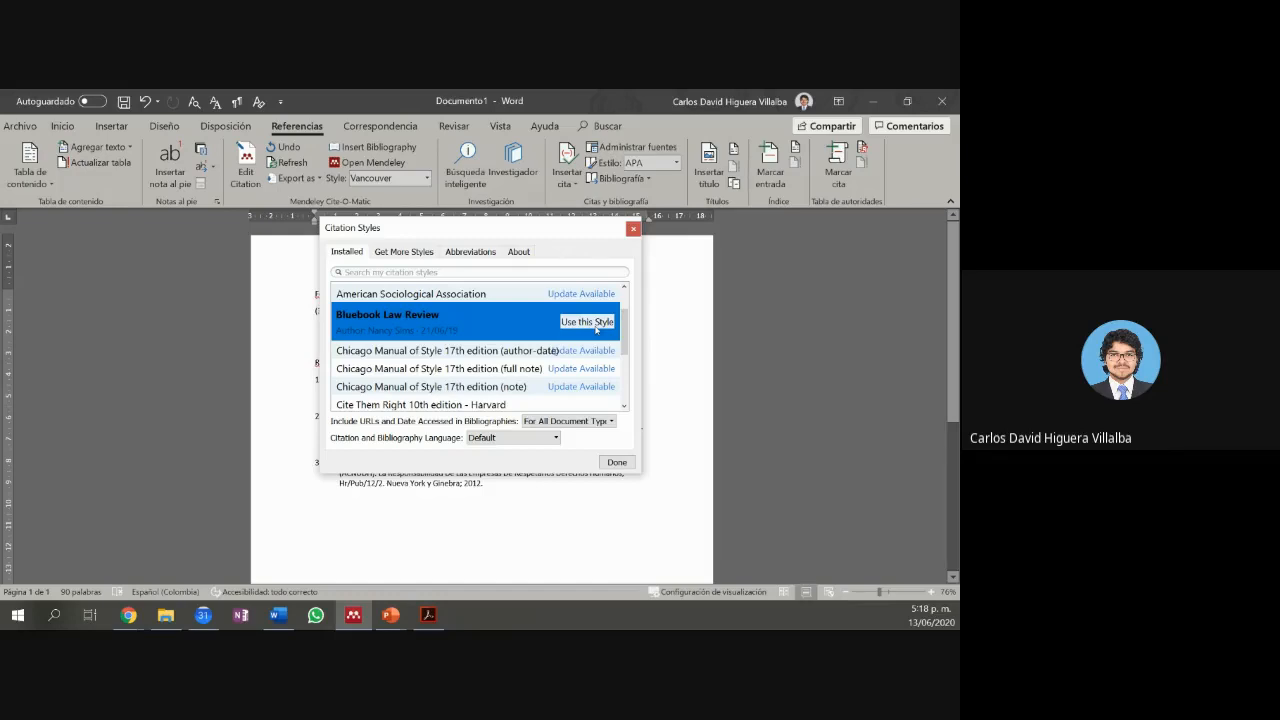
{"action": "left_click", "coordinate": [587, 322]}
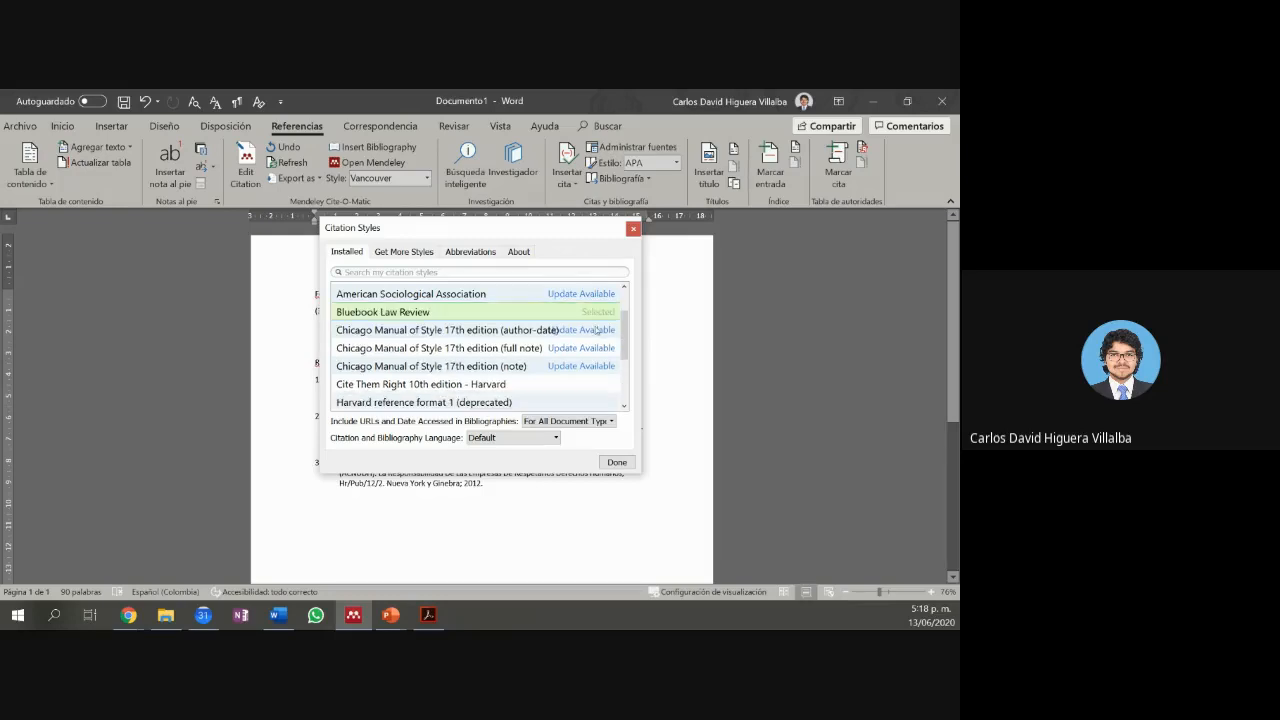
{"action": "left_click", "coordinate": [616, 462]}
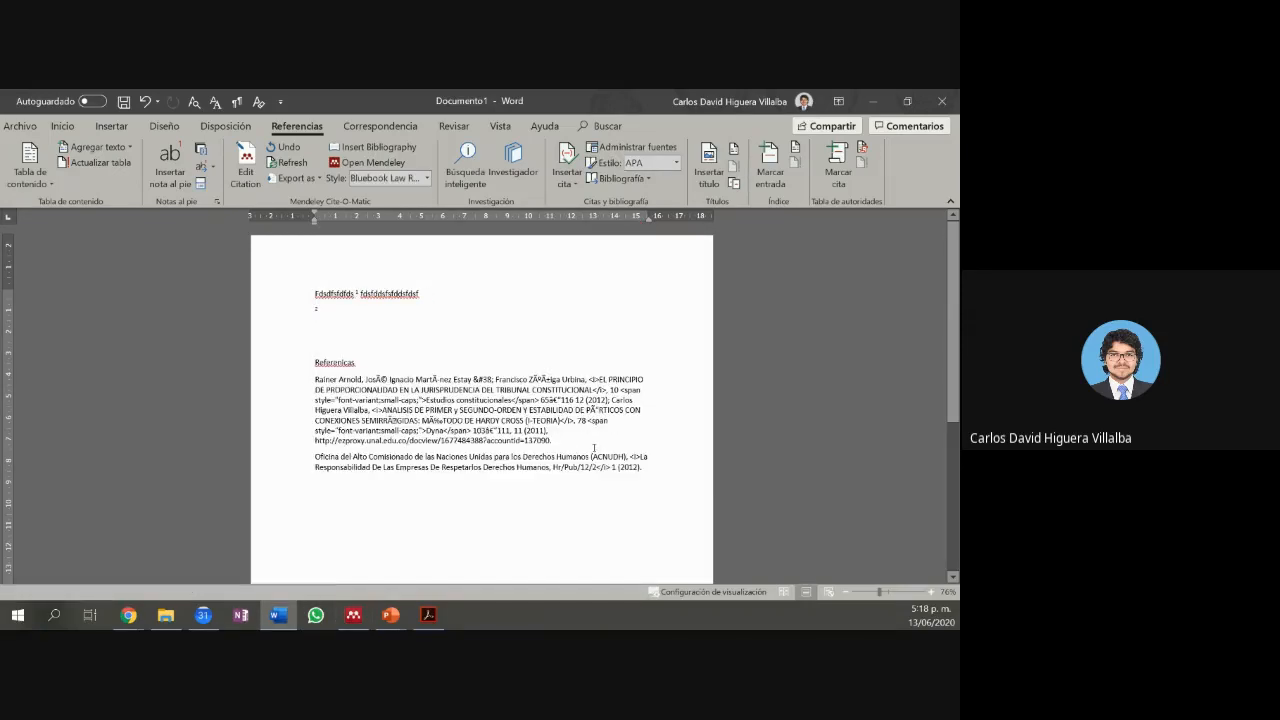
Step: Select the bibliography and switch the citation style to Modern Humanities Research Association 3rd edition
{"action": "left_click_drag", "start_coordinate": [645, 468], "coordinate": [299, 378]}
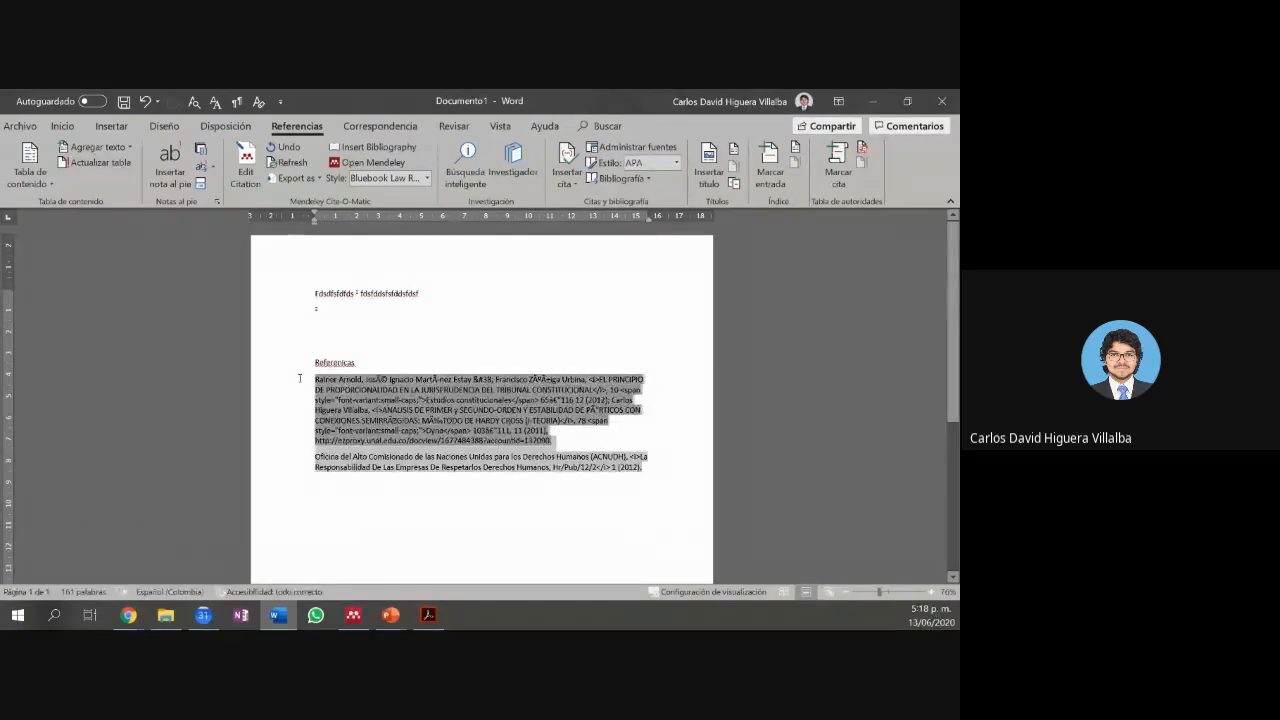
{"action": "left_click", "coordinate": [426, 178]}
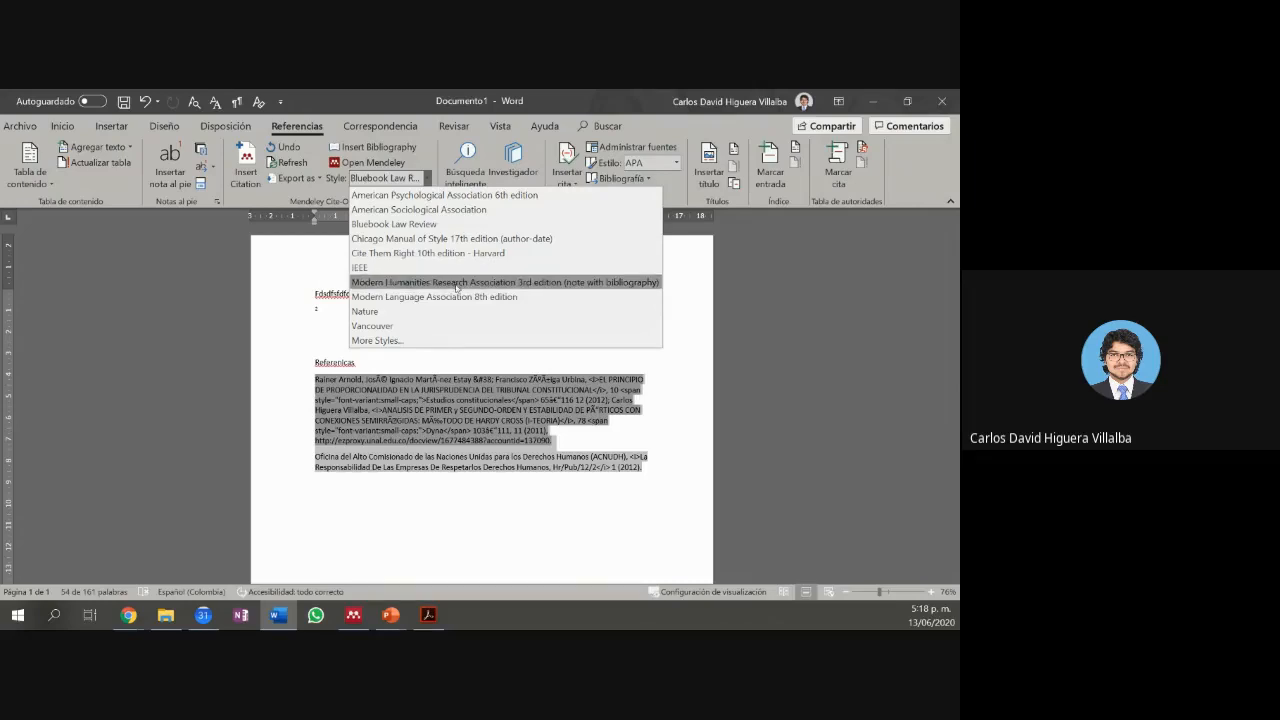
{"action": "left_click", "coordinate": [456, 287]}
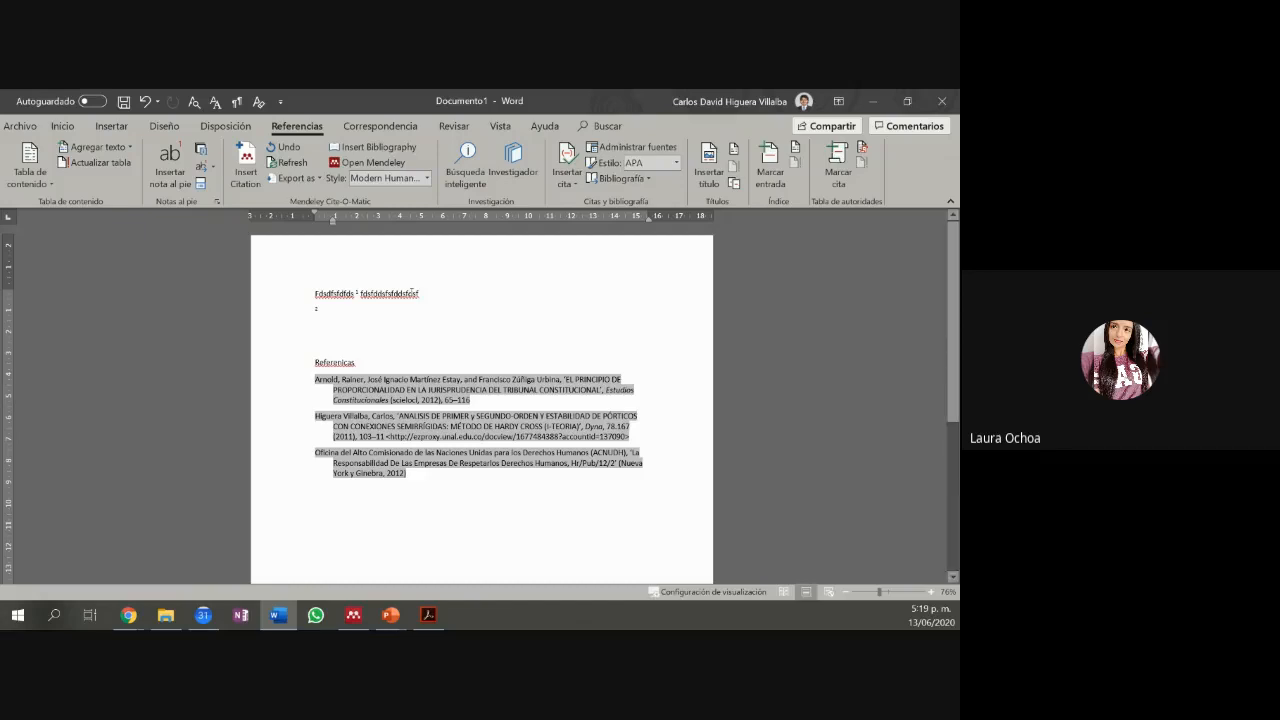
{"action": "left_click", "coordinate": [388, 178]}
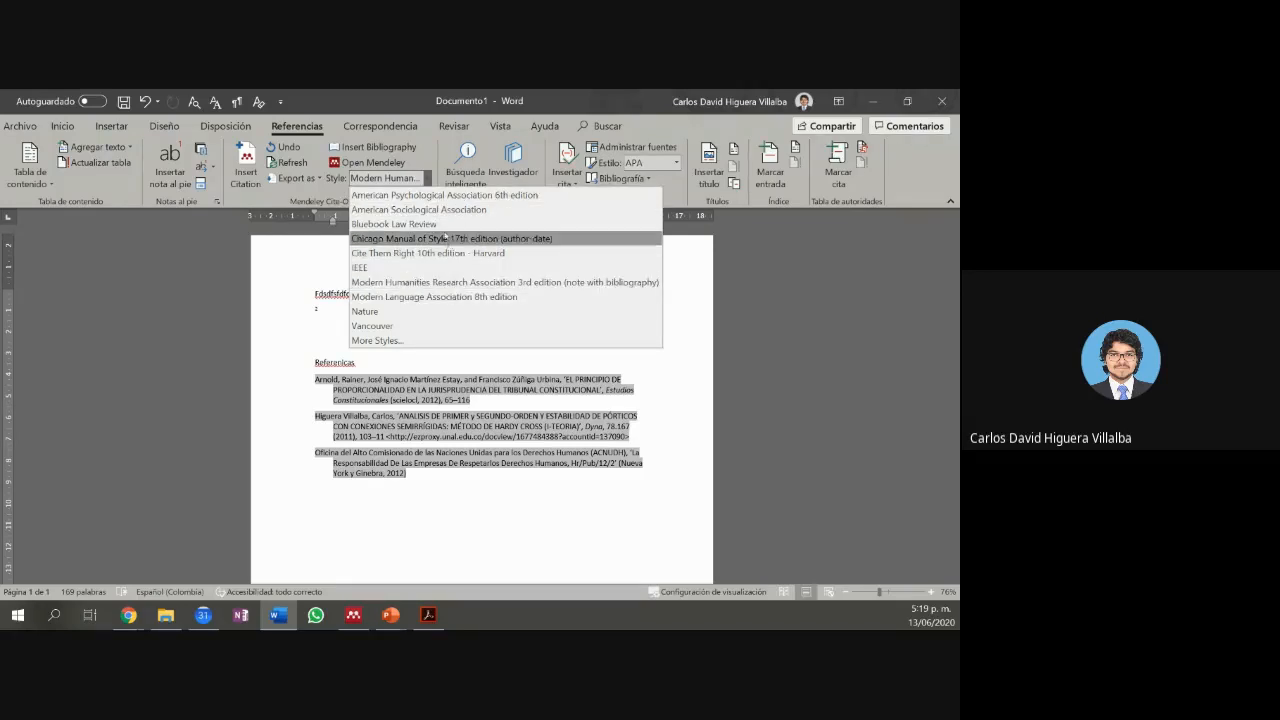
Step: Make American Psychological Association 6th edition the active style, then switch to Mendeley Desktop
{"action": "left_click", "coordinate": [410, 341]}
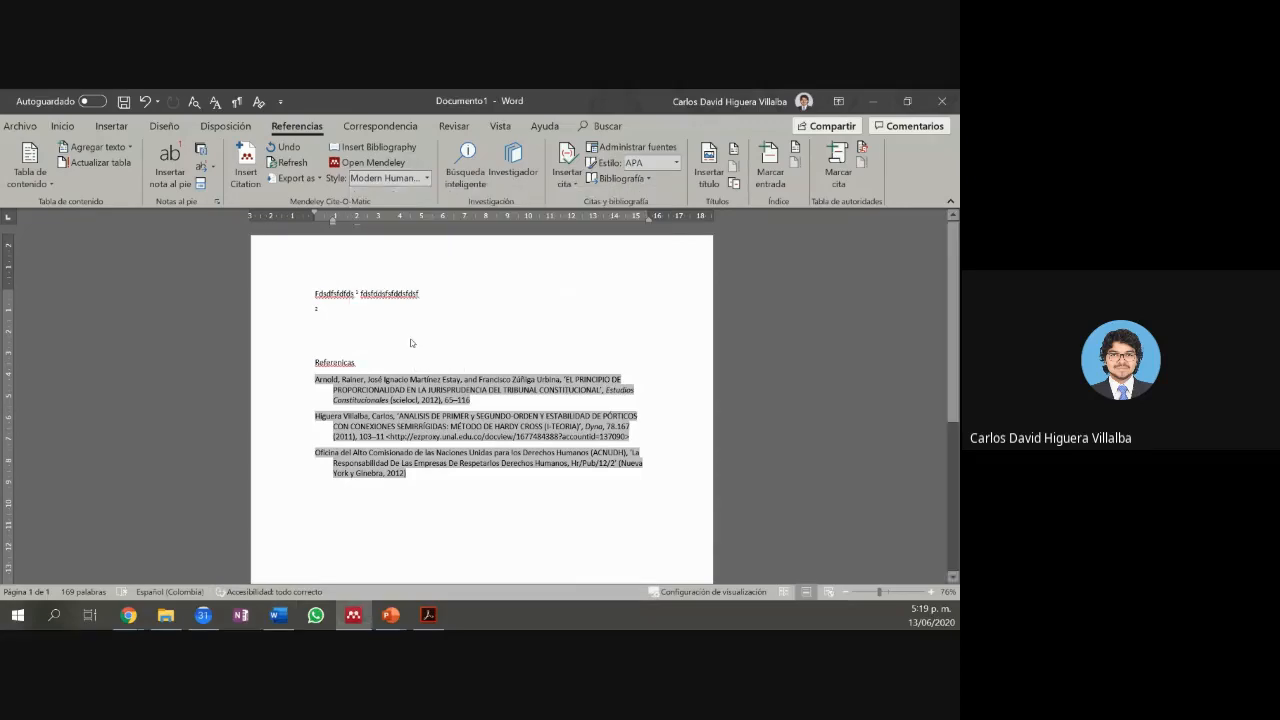
{"action": "scroll", "coordinate": [470, 338], "scroll_direction": "up", "scroll_amount": 2}
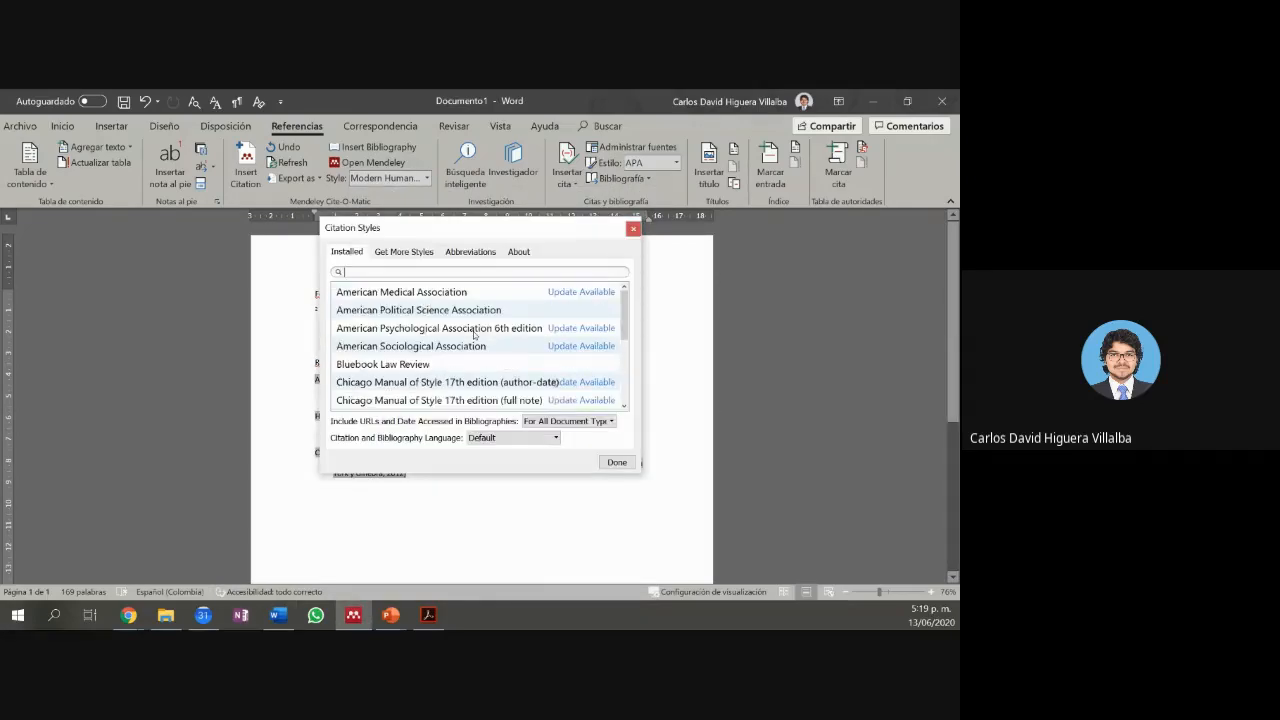
{"action": "scroll", "coordinate": [474, 334], "scroll_direction": "down", "scroll_amount": 1}
{"action": "scroll", "coordinate": [474, 334], "scroll_direction": "up", "scroll_amount": 1}
{"action": "left_click", "coordinate": [479, 330]}
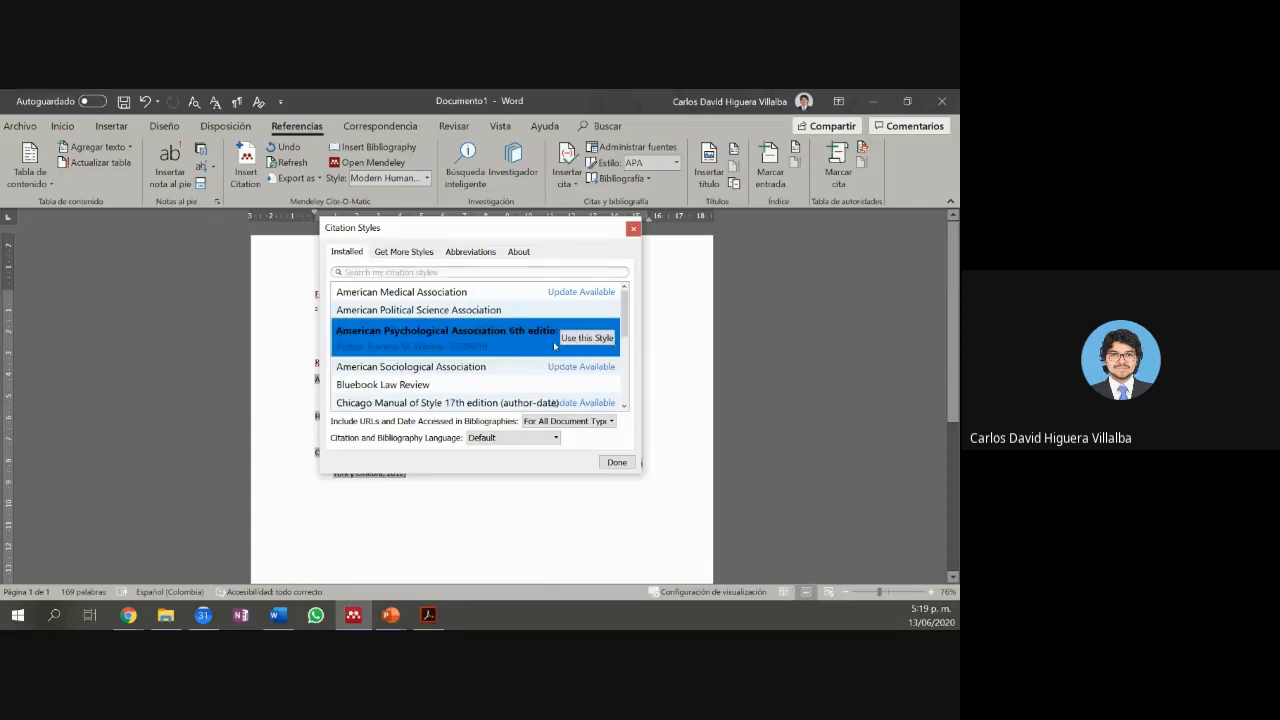
{"action": "left_click", "coordinate": [579, 340]}
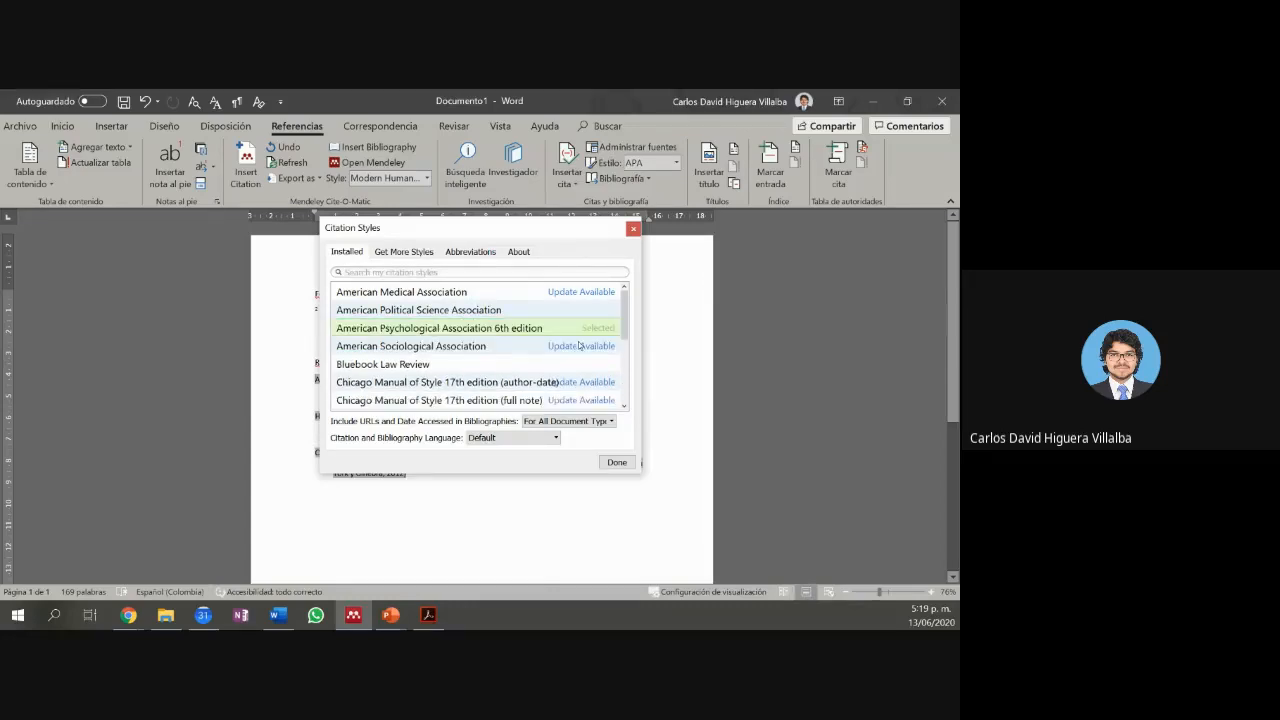
{"action": "left_click", "coordinate": [619, 461]}
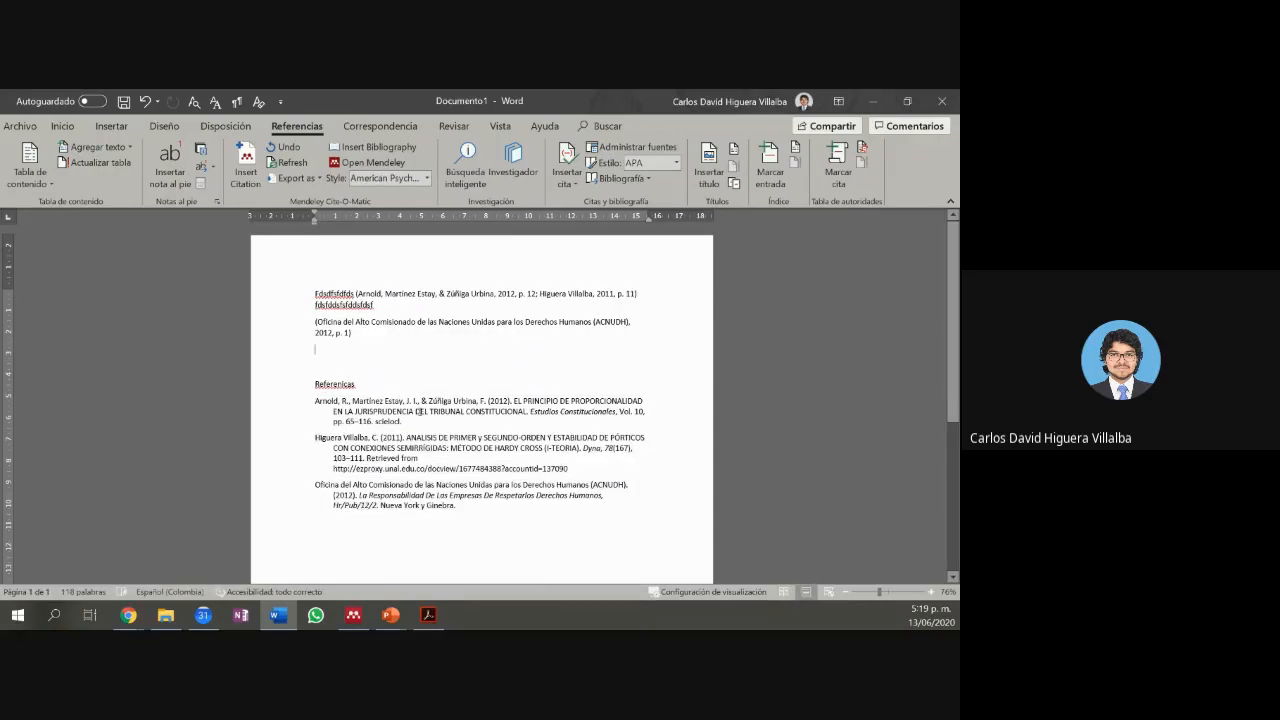
{"action": "left_click", "coordinate": [353, 616]}
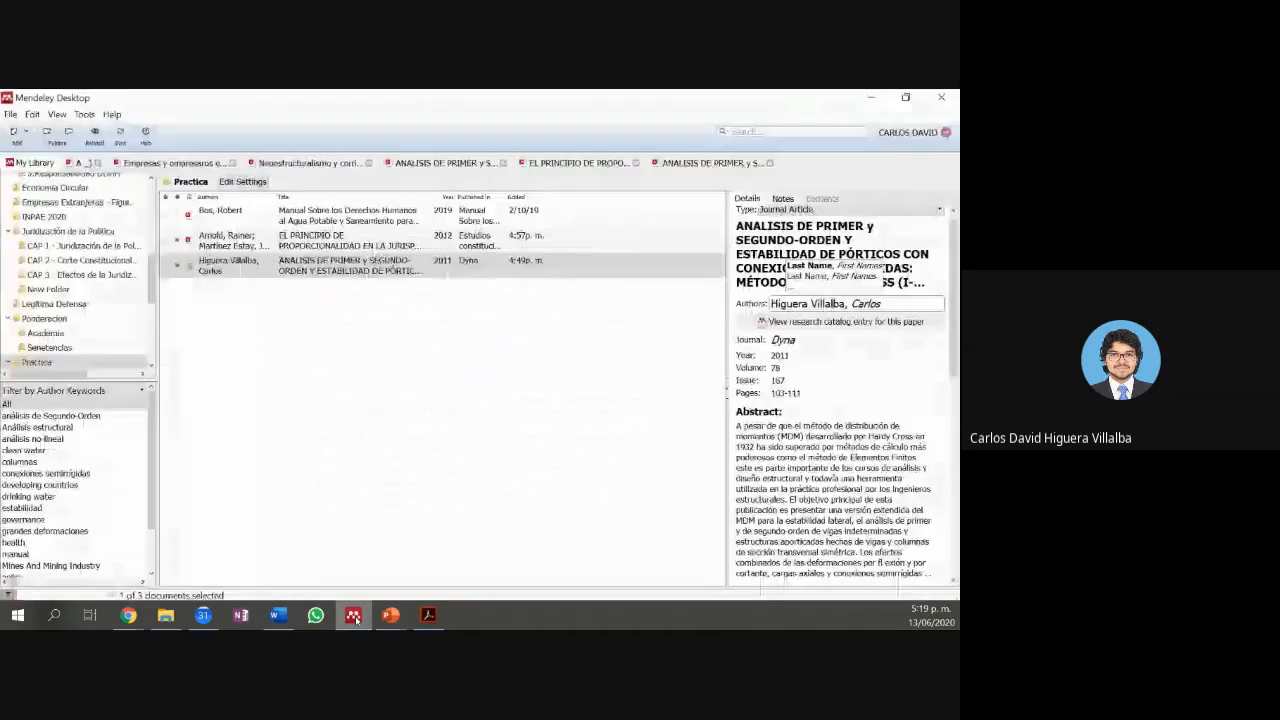
Step: Replace the 2011 Dyna article's author with 'Organizacion Mundaial de Salud' in the Details pane
{"action": "left_click", "coordinate": [460, 258]}
{"action": "key", "text": "Up"}
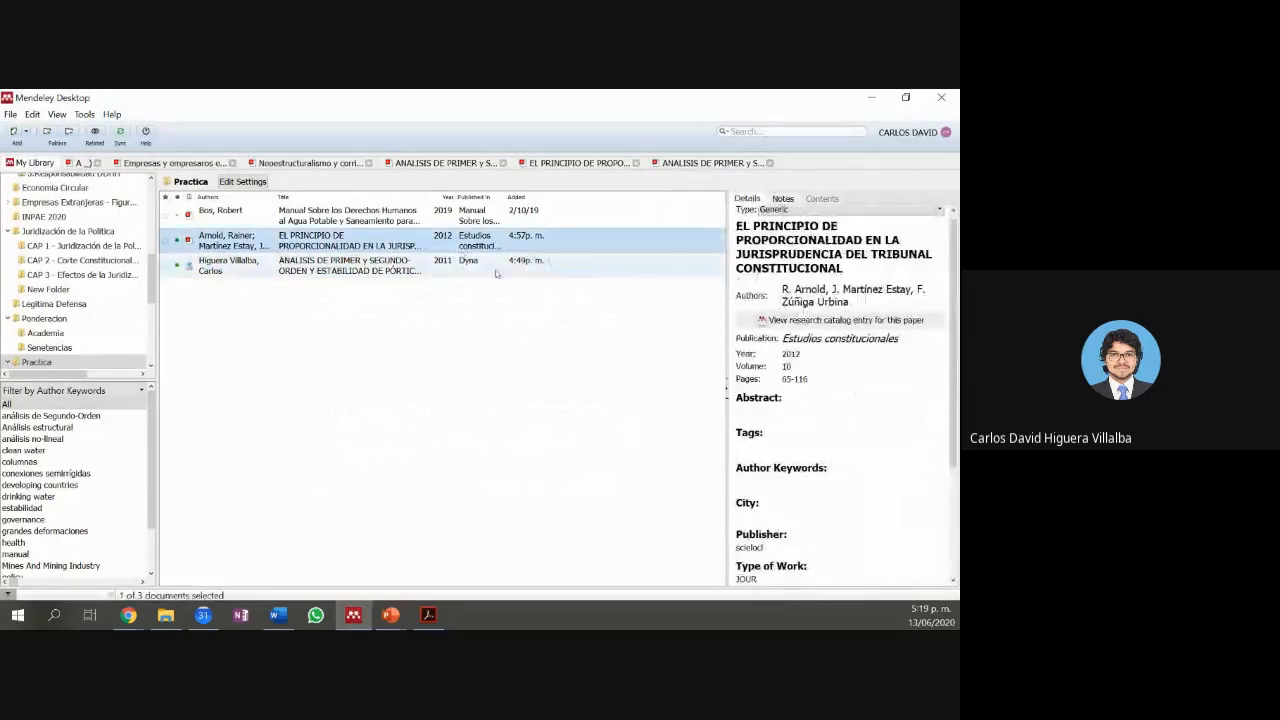
{"action": "left_click", "coordinate": [496, 270]}
{"action": "left_click", "coordinate": [801, 303]}
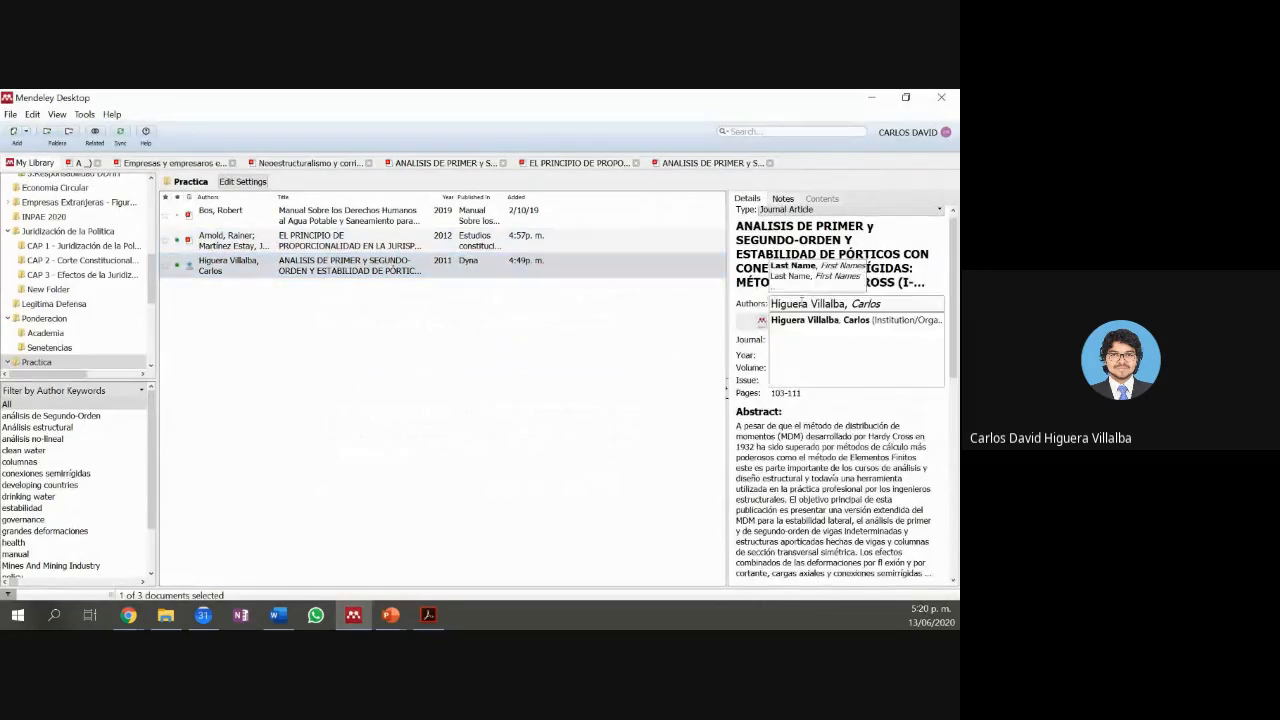
{"action": "left_click_drag", "start_coordinate": [891, 302], "coordinate": [770, 304]}
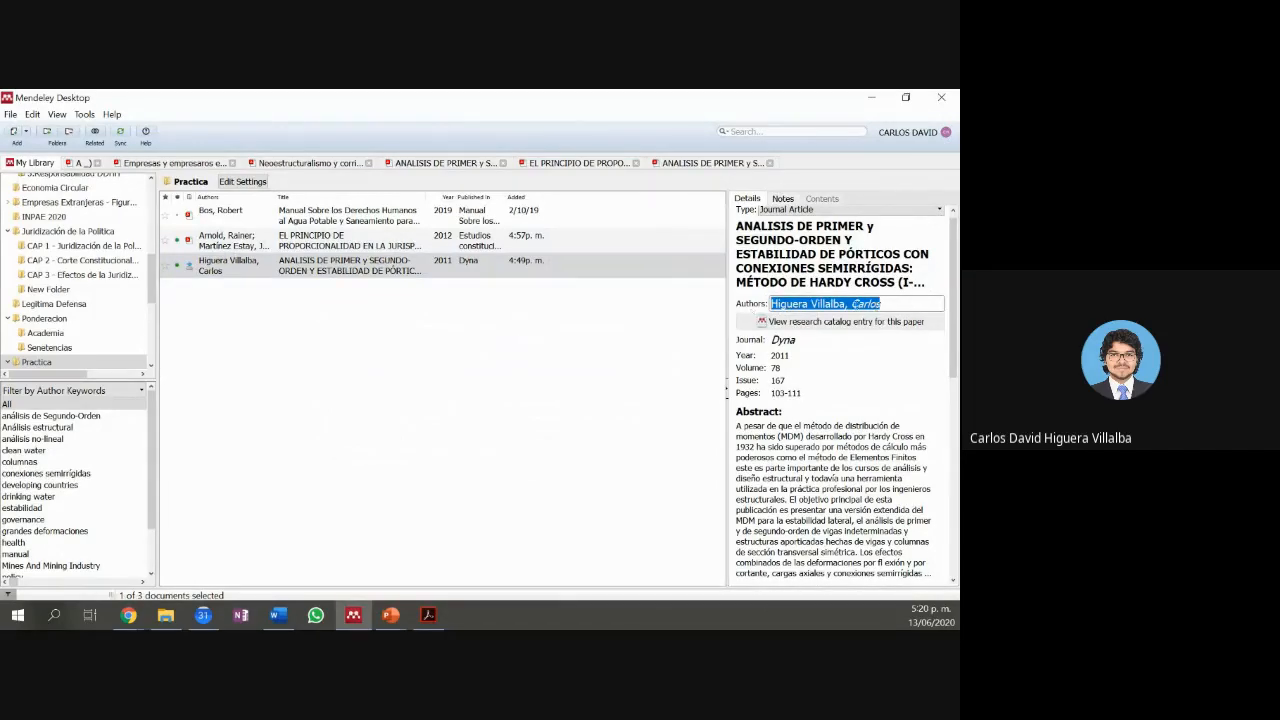
{"action": "type", "text": "Organizac"}
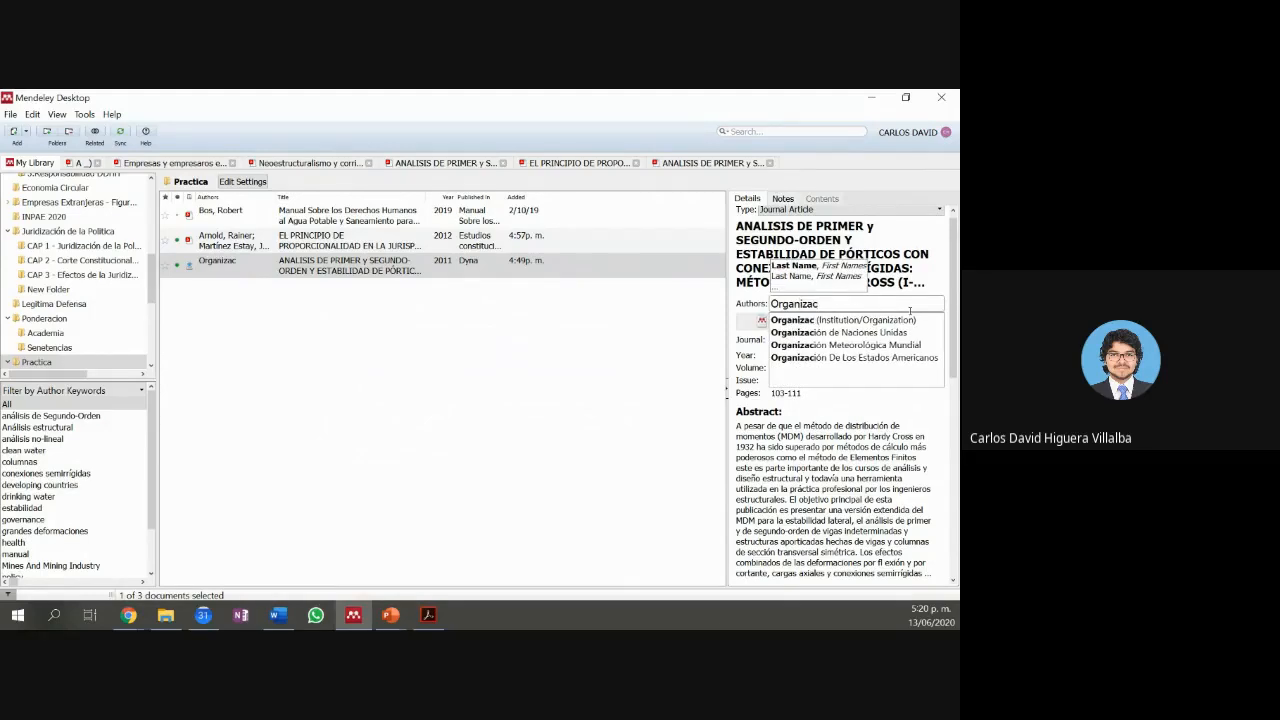
{"action": "type", "text": "o"}
{"action": "key", "text": "BackSpace"}
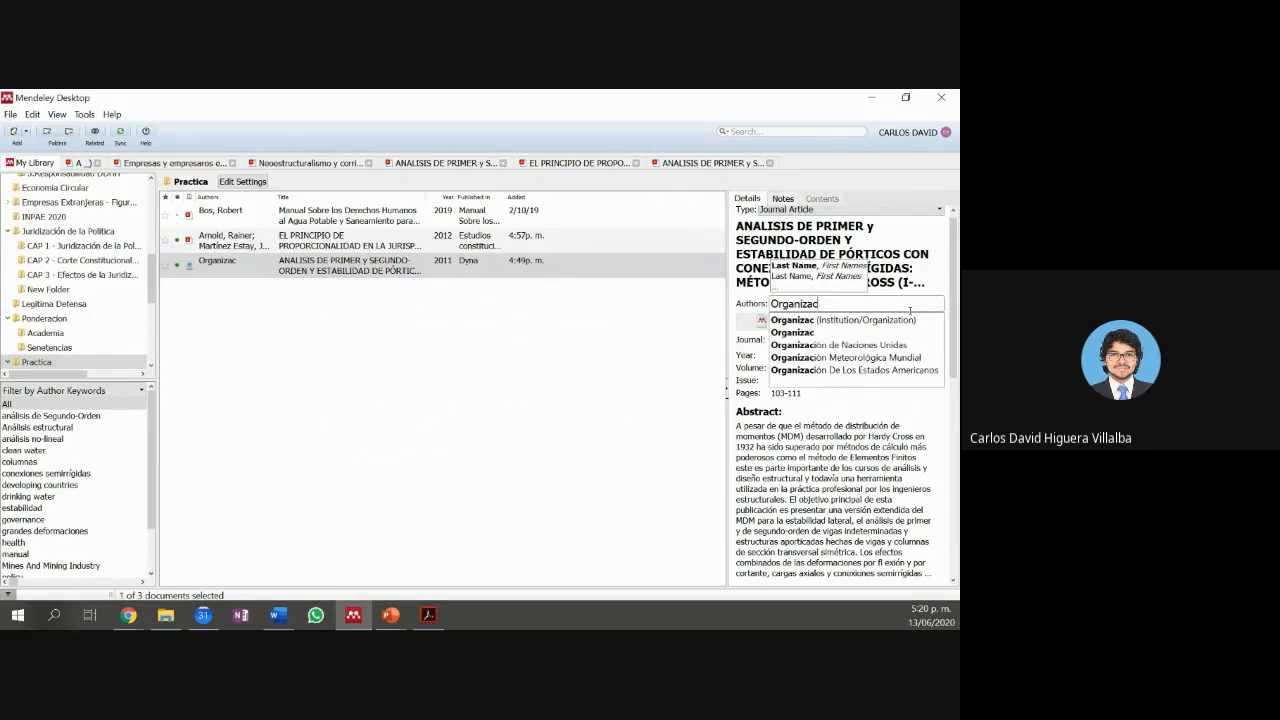
{"action": "type", "text": "io"}
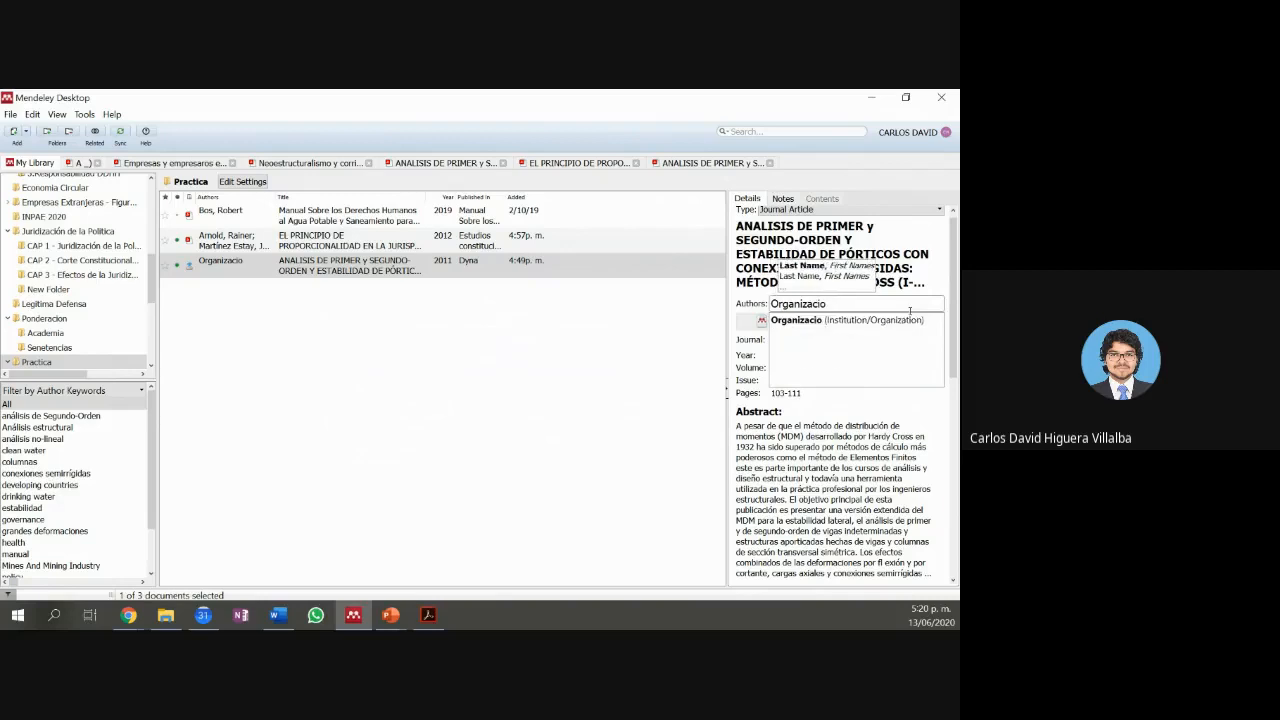
{"action": "type", "text": "n Mundaial de S"}
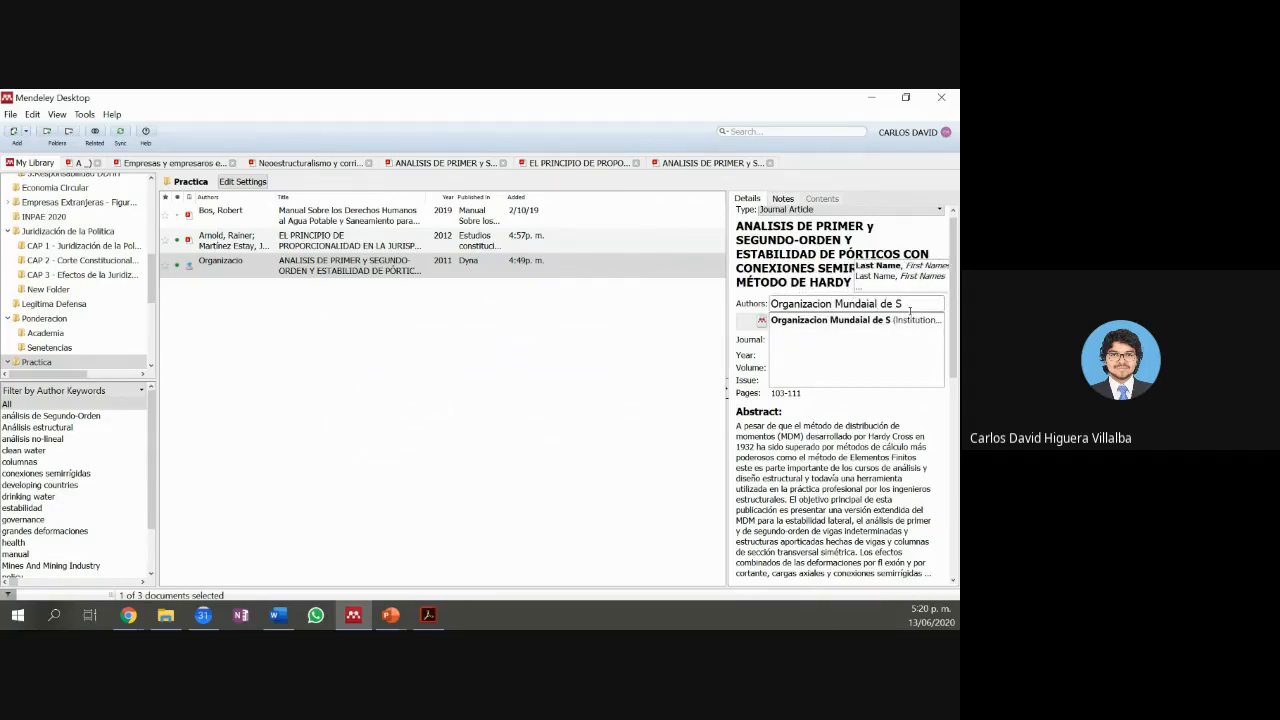
{"action": "type", "text": "alud"}
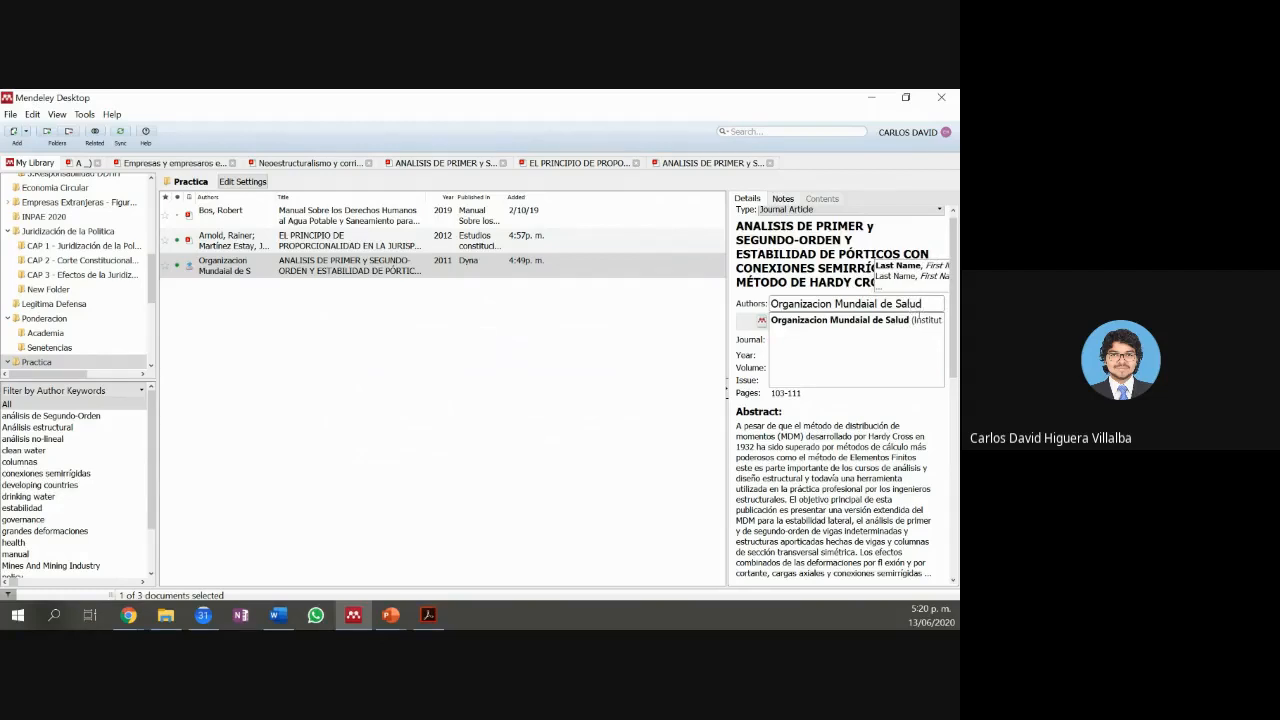
{"action": "left_click", "coordinate": [921, 320]}
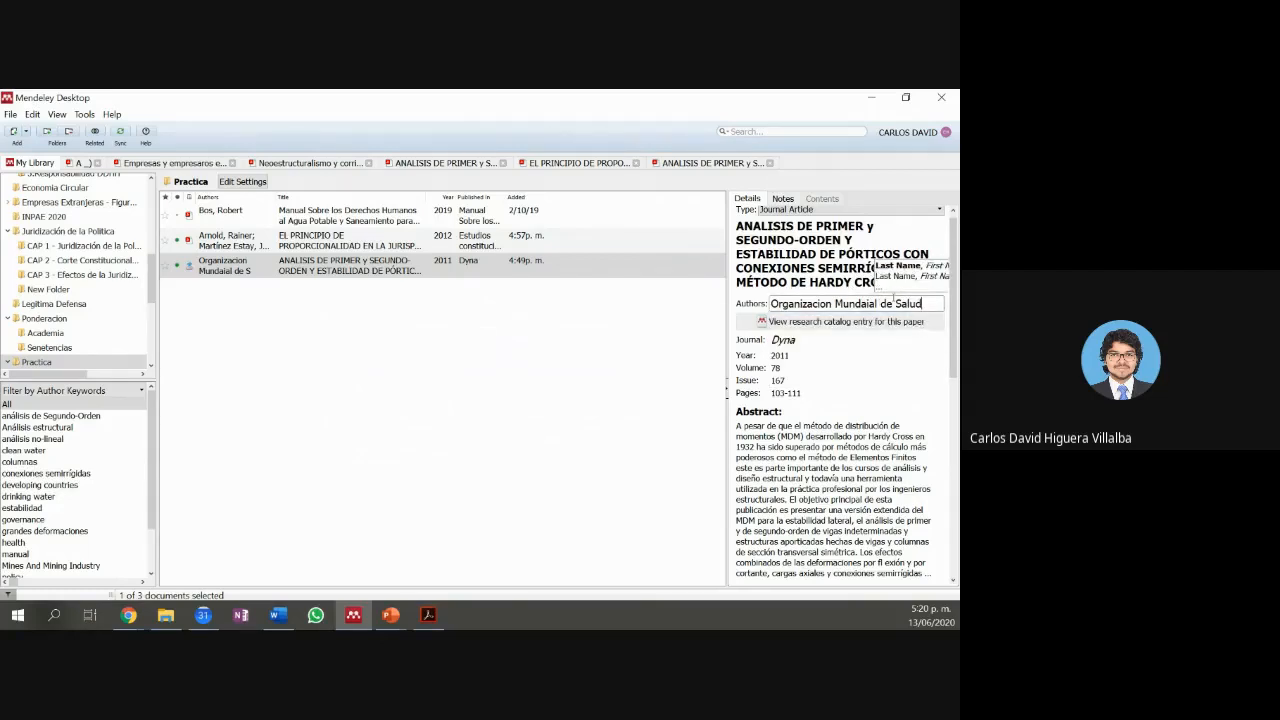
{"action": "left_click", "coordinate": [613, 386]}
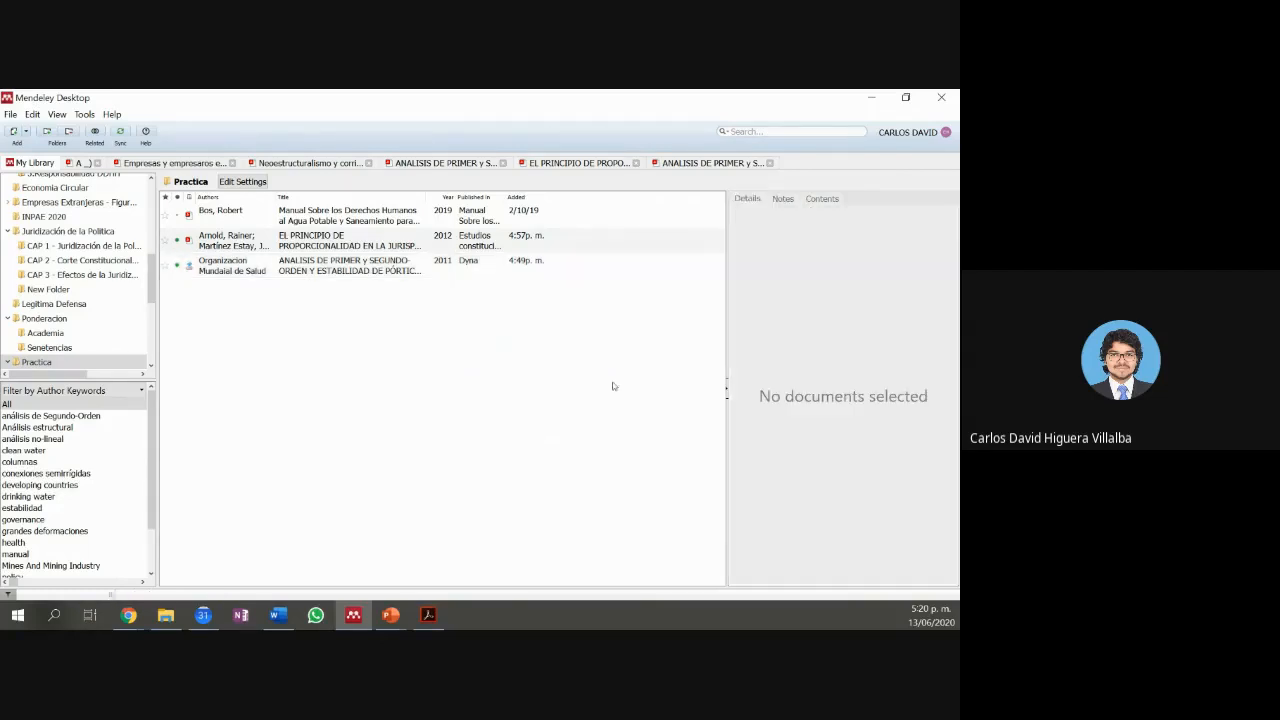
{"action": "left_click", "coordinate": [505, 240]}
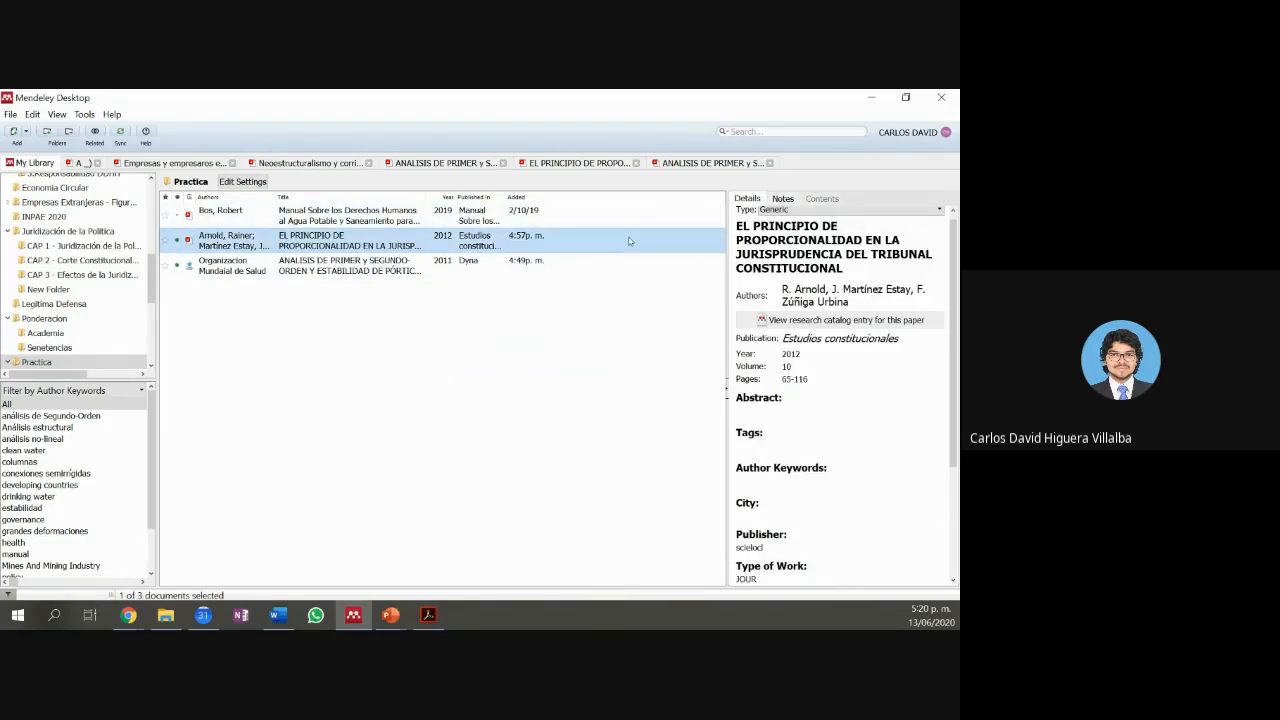
Step: Check the Word document, reselect the edited article in Mendeley, and return to Word
{"action": "left_click", "coordinate": [287, 618]}
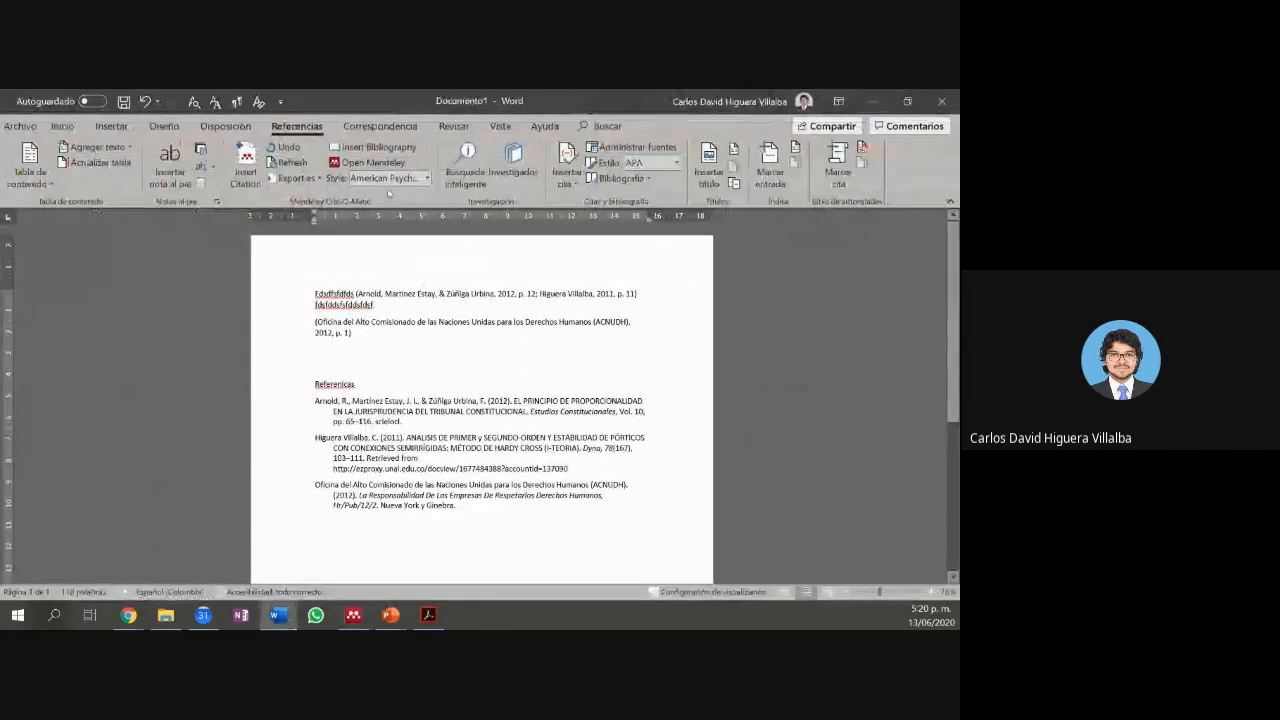
{"action": "type", "text": "xxxxxxxxxxxxxx"}
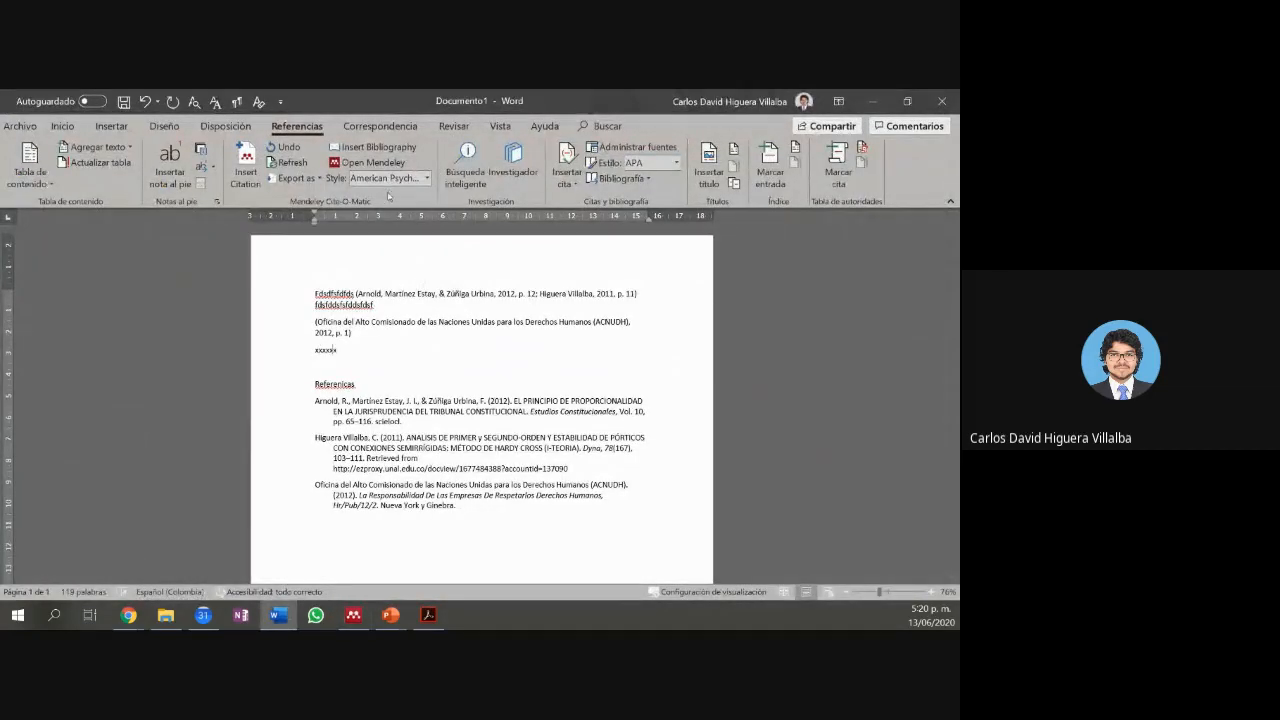
{"action": "key", "text": "BackSpace"}
{"action": "key", "text": "BackSpace"}
{"action": "key", "text": "BackSpace"}
{"action": "key", "text": "BackSpace"}
{"action": "key", "text": "BackSpace"}
{"action": "key", "text": "BackSpace"}
{"action": "key", "text": "BackSpace"}
{"action": "key", "text": "BackSpace"}
{"action": "key", "text": "BackSpace"}
{"action": "key", "text": "BackSpace"}
{"action": "key", "text": "BackSpace"}
{"action": "key", "text": "BackSpace"}
{"action": "key", "text": "BackSpace"}
{"action": "key", "text": "BackSpace"}
{"action": "left_click", "coordinate": [390, 185]}
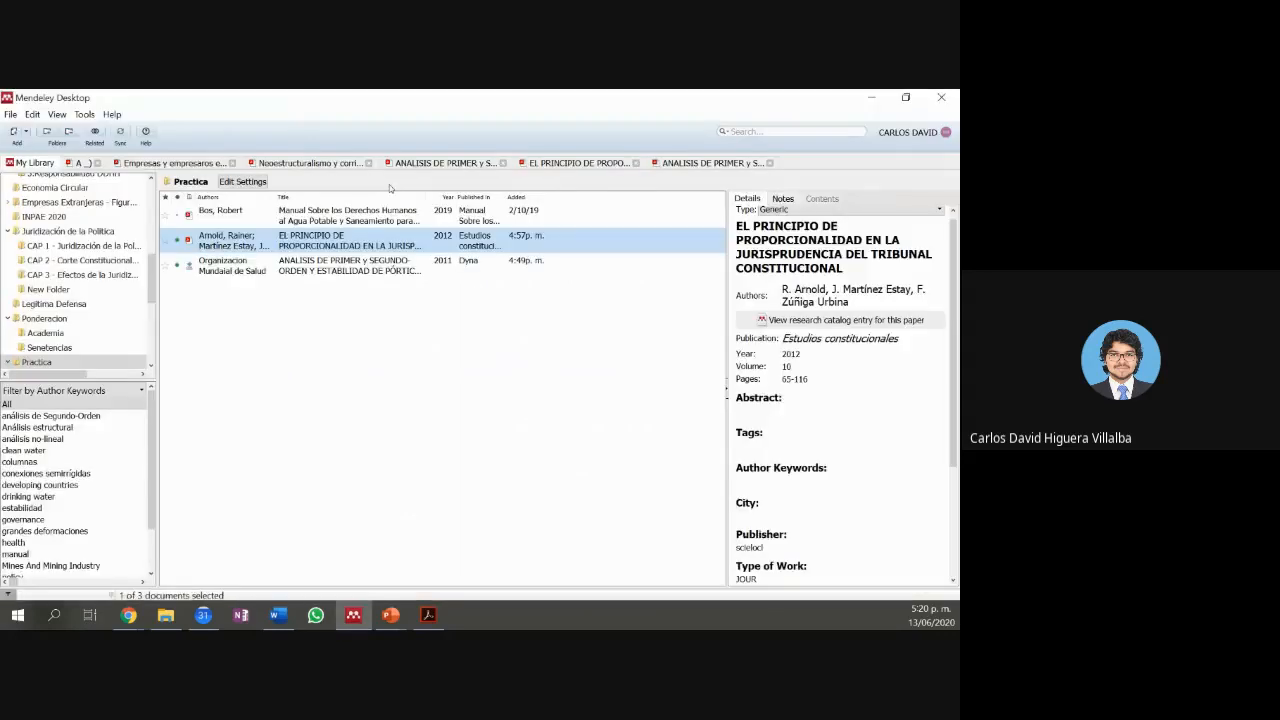
{"action": "left_click", "coordinate": [272, 267]}
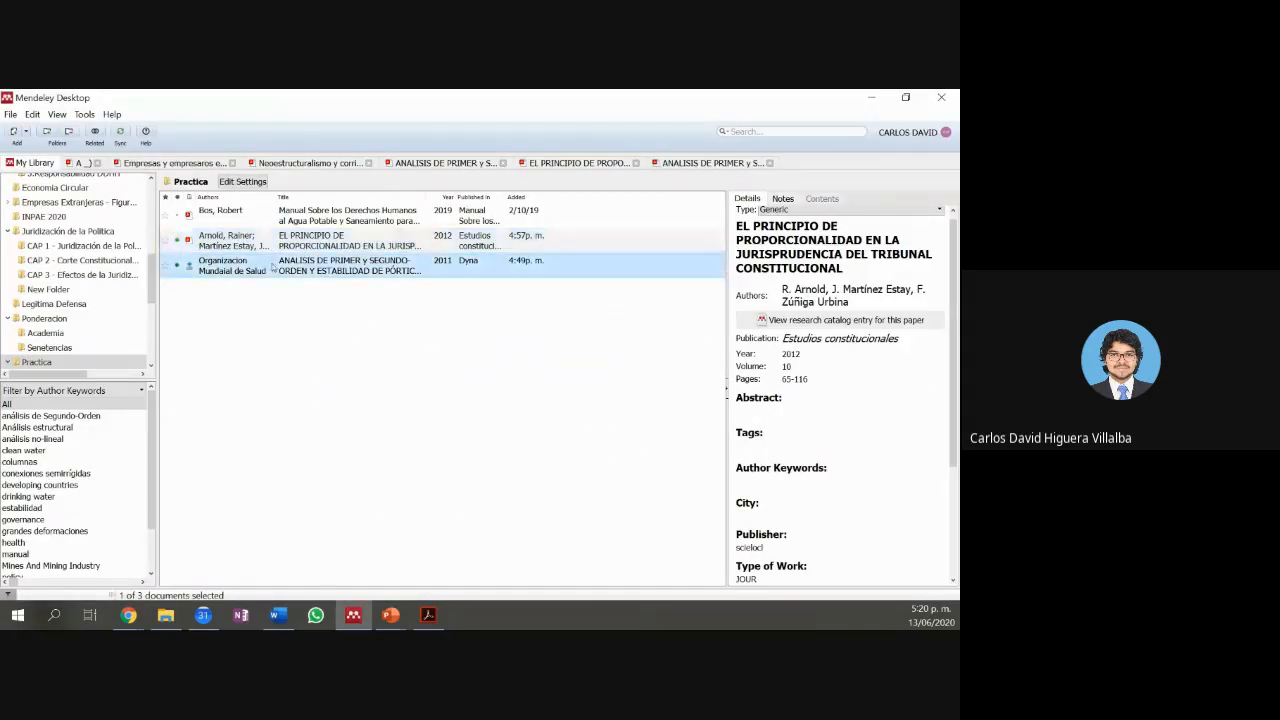
{"action": "left_click", "coordinate": [872, 98]}
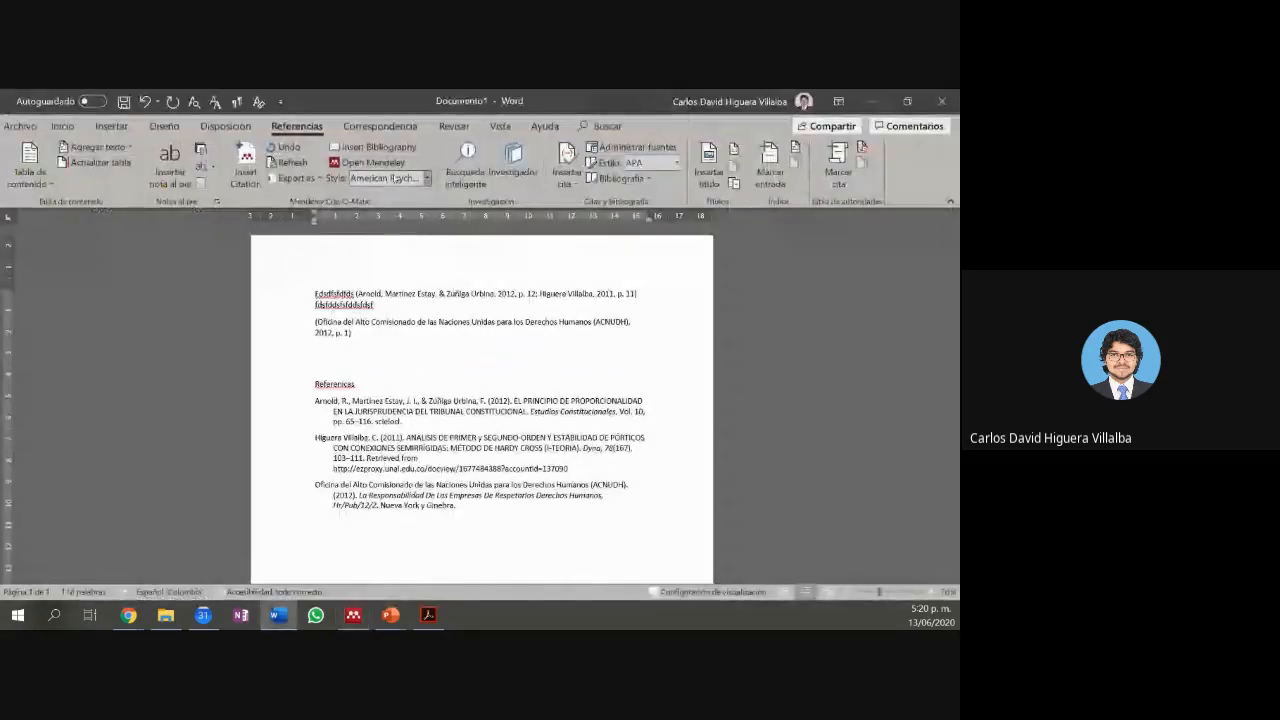
Step: Refresh the Mendeley citations so the Dyna citation reads Organizacion Mundial de Salud, 2011
{"action": "left_click", "coordinate": [293, 164]}
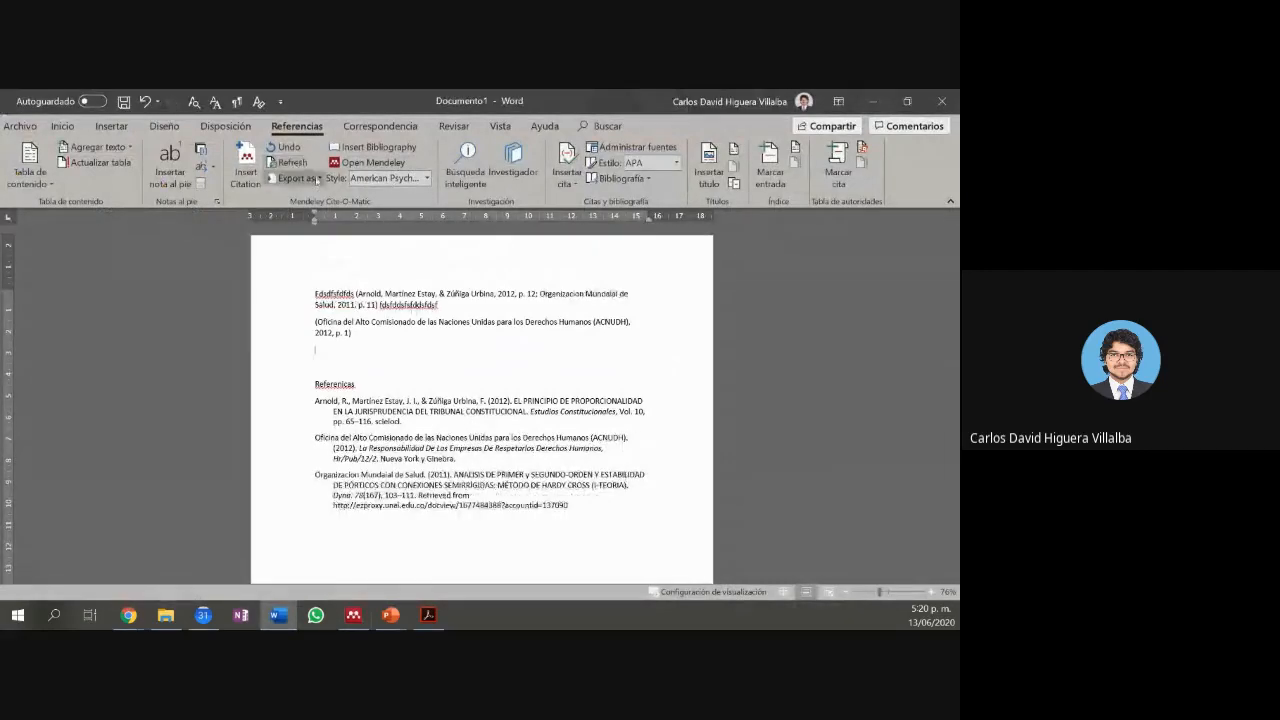
{"action": "left_click_drag", "start_coordinate": [553, 294], "coordinate": [545, 294]}
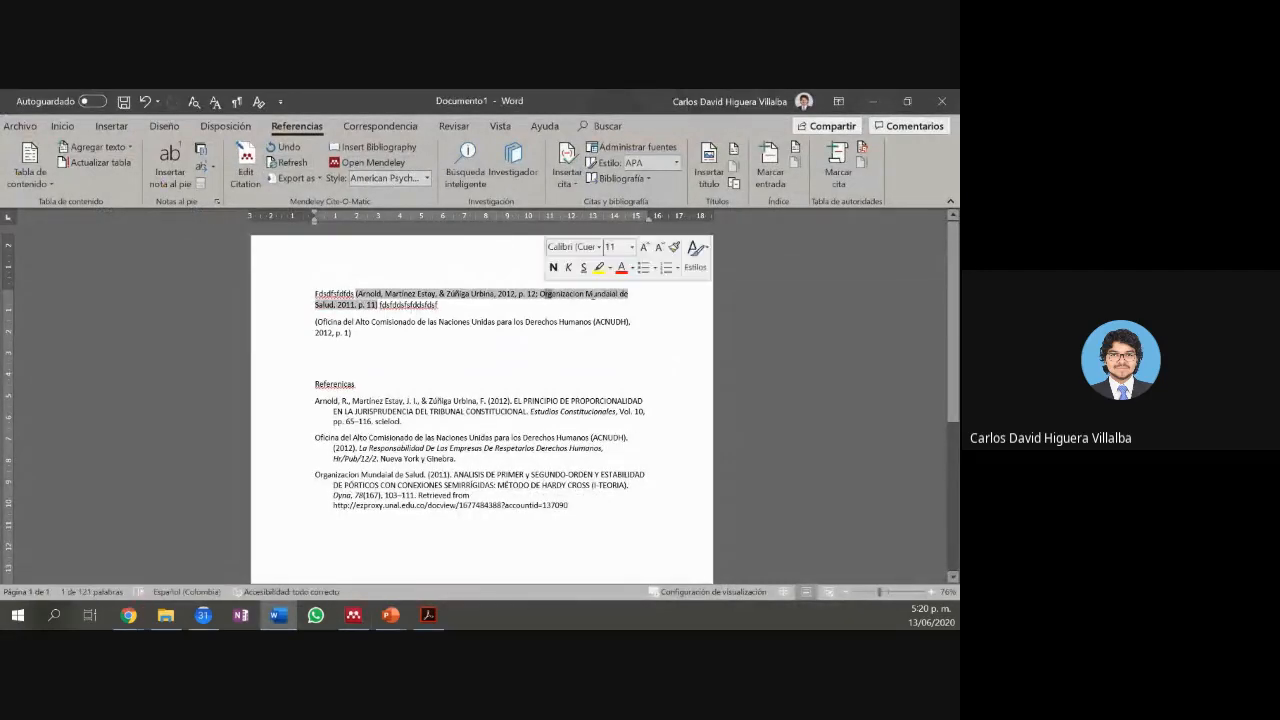
{"action": "left_click", "coordinate": [540, 294]}
{"action": "left_click_drag", "start_coordinate": [356, 294], "coordinate": [377, 310]}
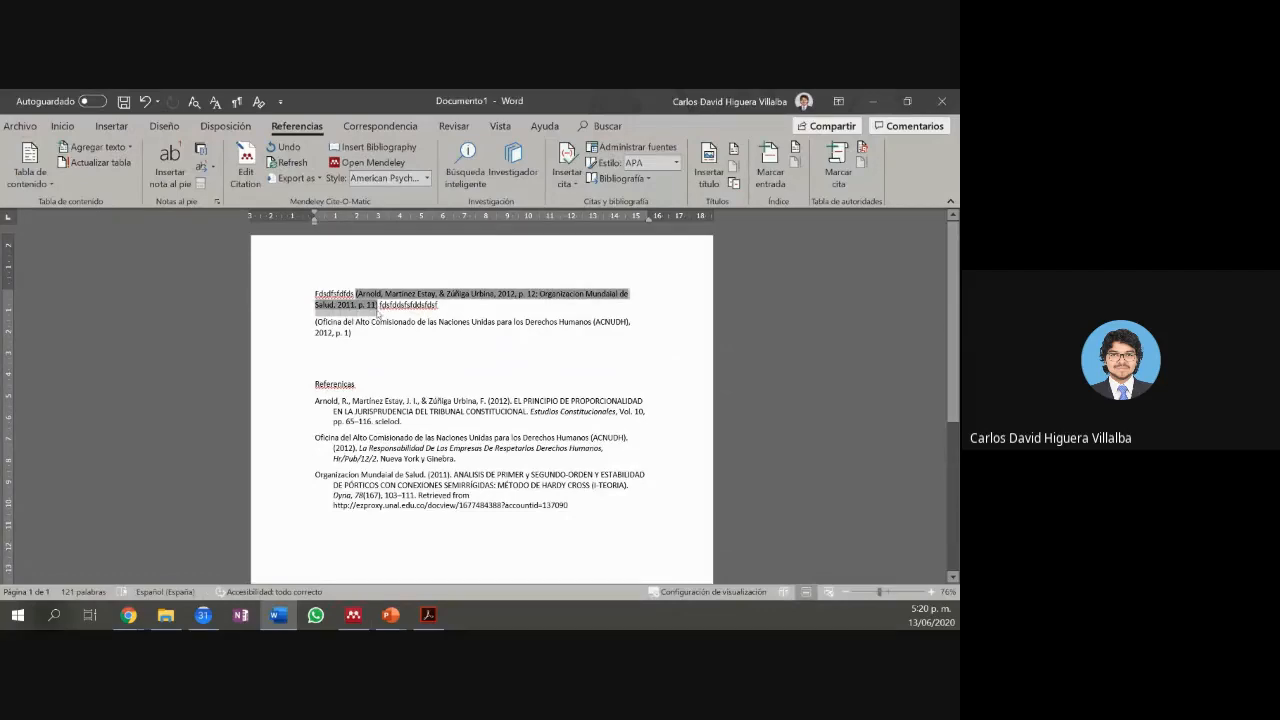
{"action": "left_click", "coordinate": [540, 294]}
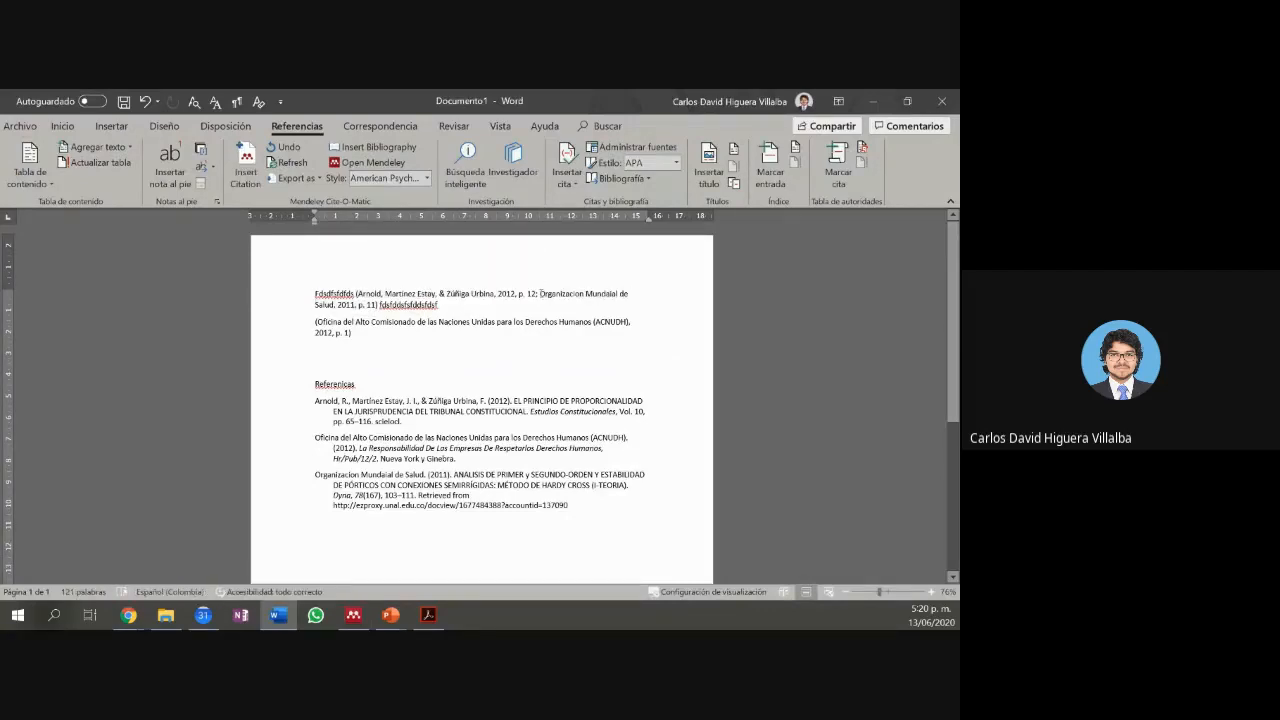
{"action": "mouse_move", "coordinate": [356, 294]}
{"action": "left_mouse_down"}
{"action": "mouse_move", "coordinate": [448, 306]}
{"action": "mouse_move", "coordinate": [378, 304]}
{"action": "left_mouse_up"}
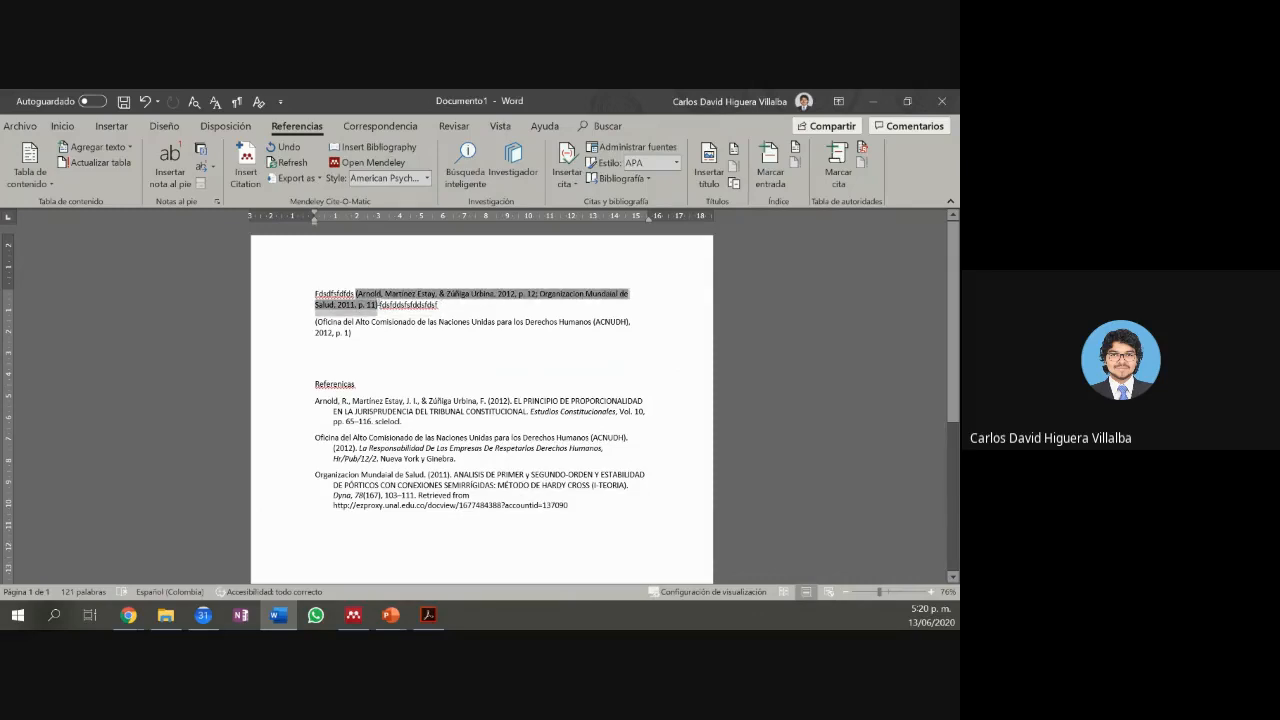
{"action": "left_click", "coordinate": [452, 312]}
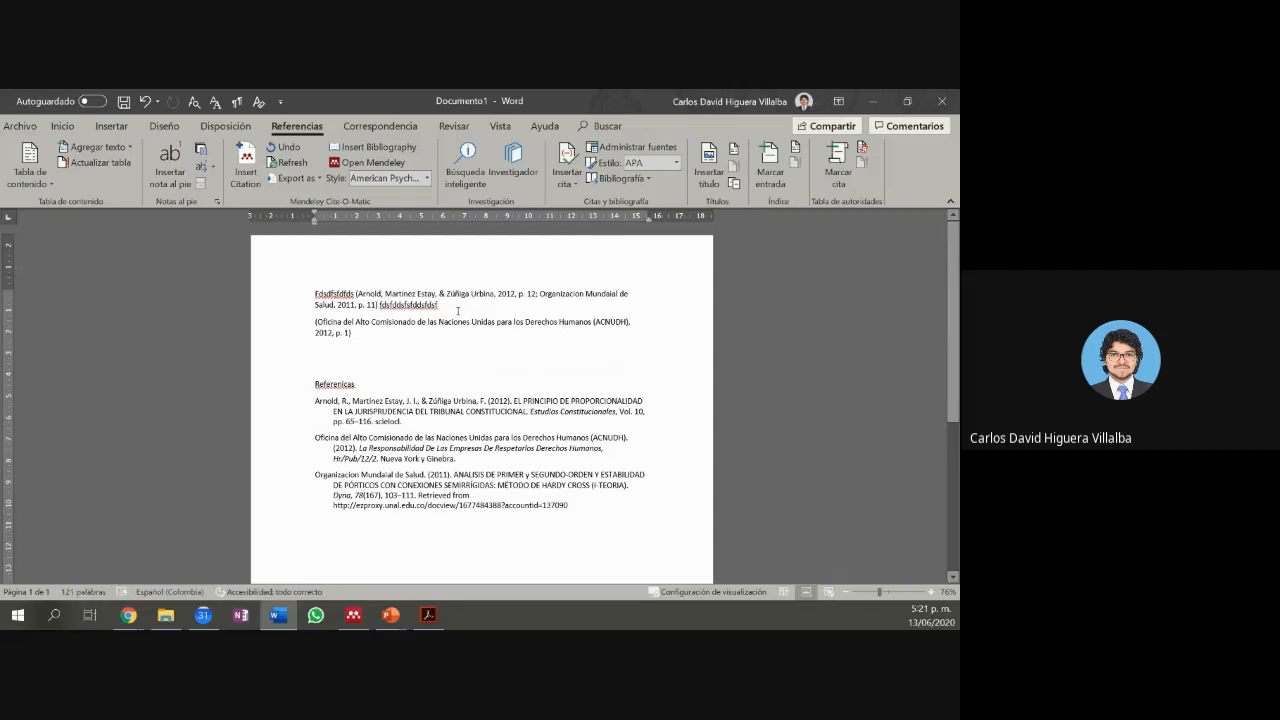
Step: Start an empty paragraph below the citation and open the Mendeley citation search
{"action": "key", "text": "Return"}
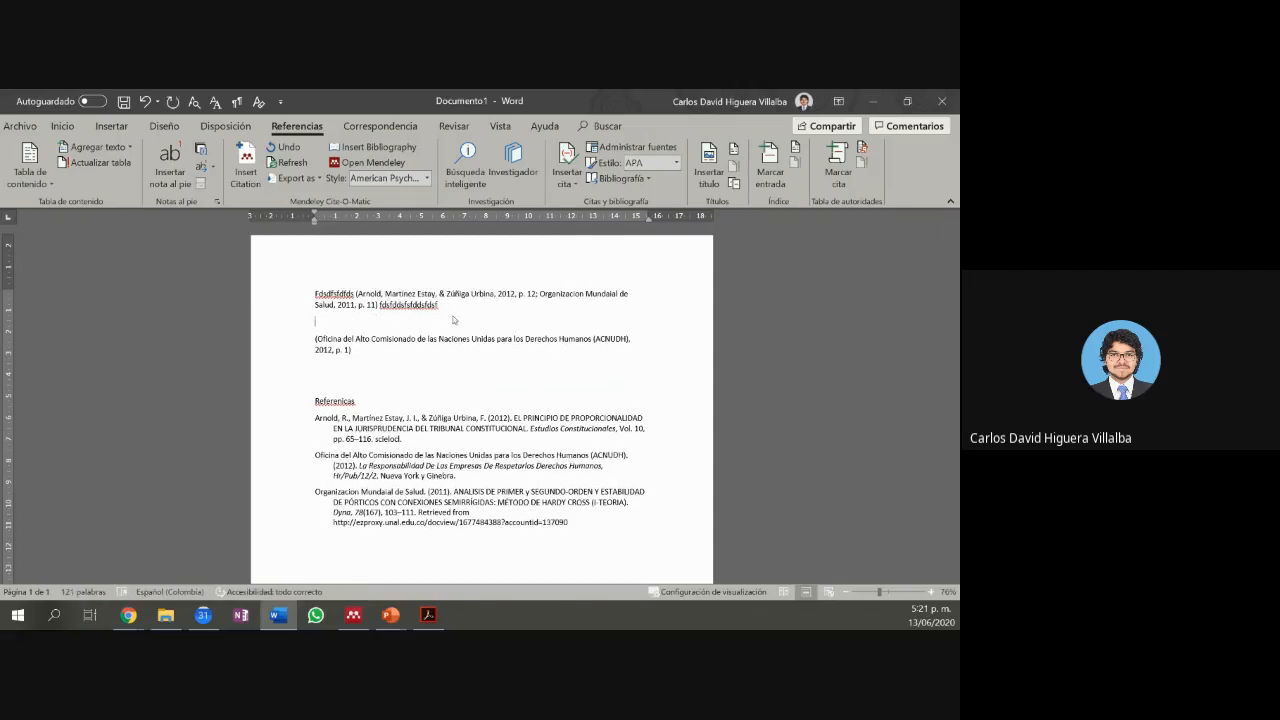
{"action": "type", "text": "OMS"}
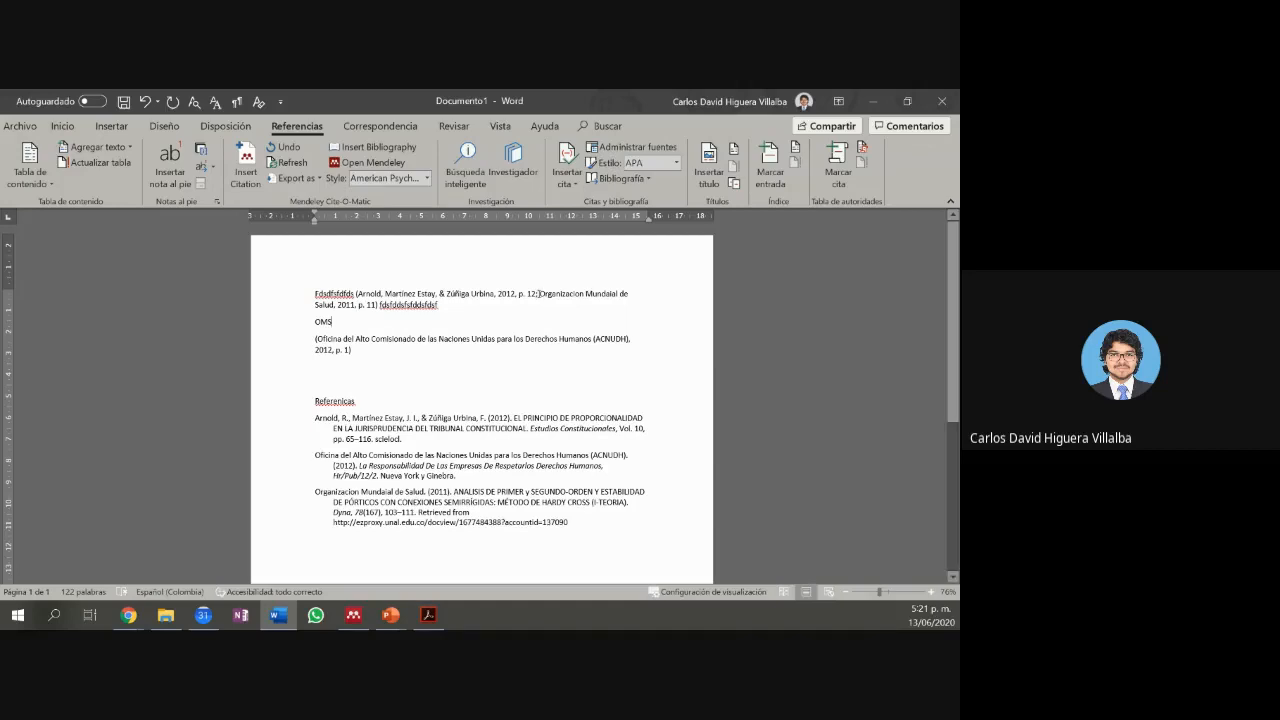
{"action": "left_click_drag", "start_coordinate": [538, 293], "coordinate": [378, 312]}
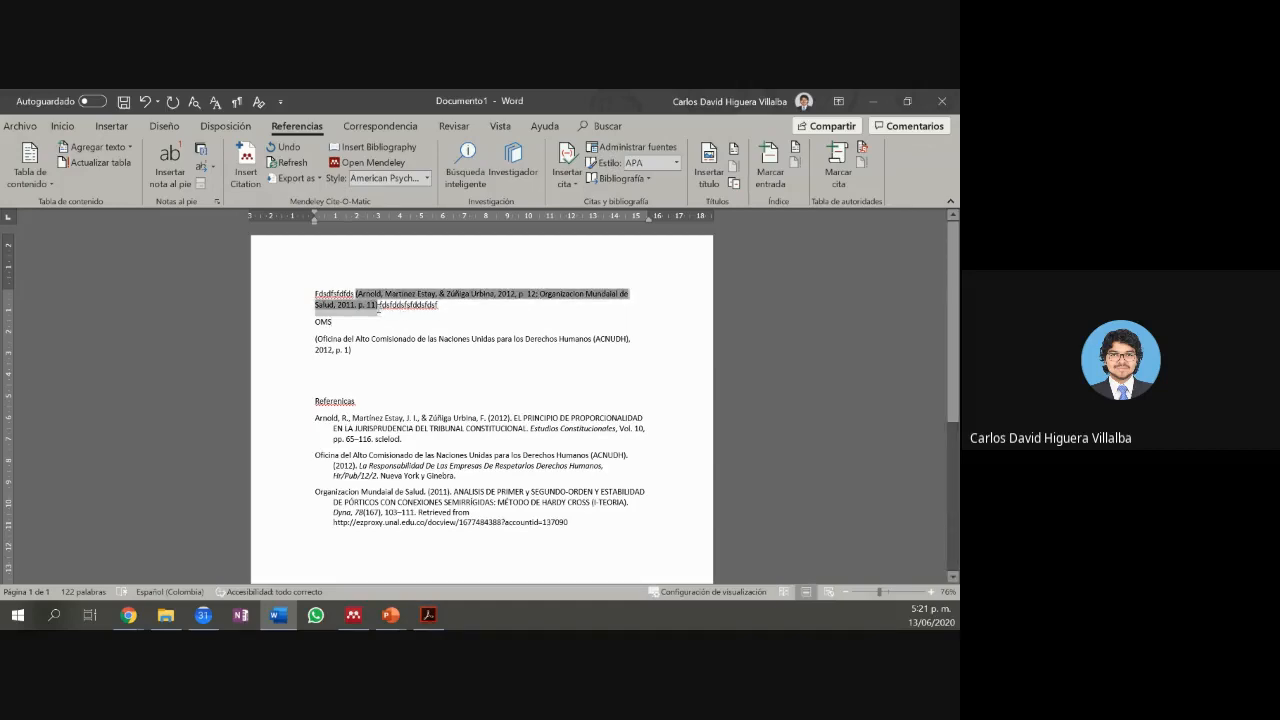
{"action": "left_click", "coordinate": [381, 322]}
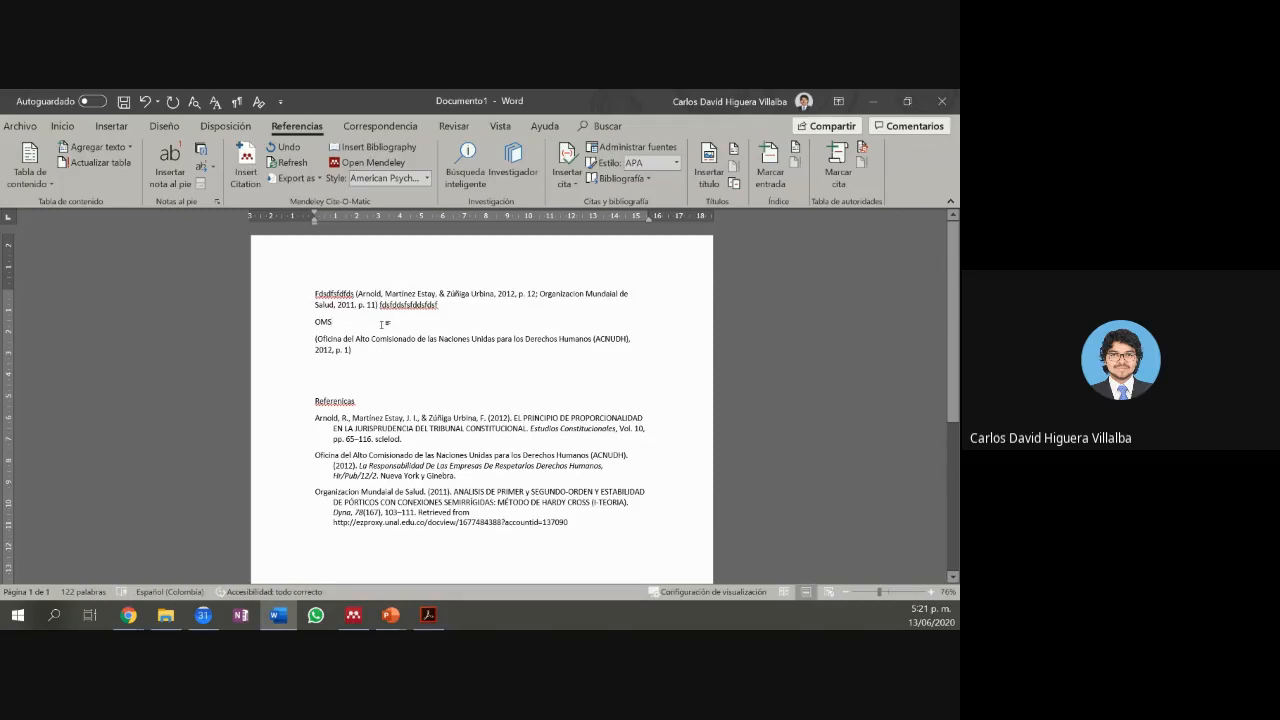
{"action": "key", "text": "BackSpace"}
{"action": "key", "text": "BackSpace"}
{"action": "key", "text": "BackSpace"}
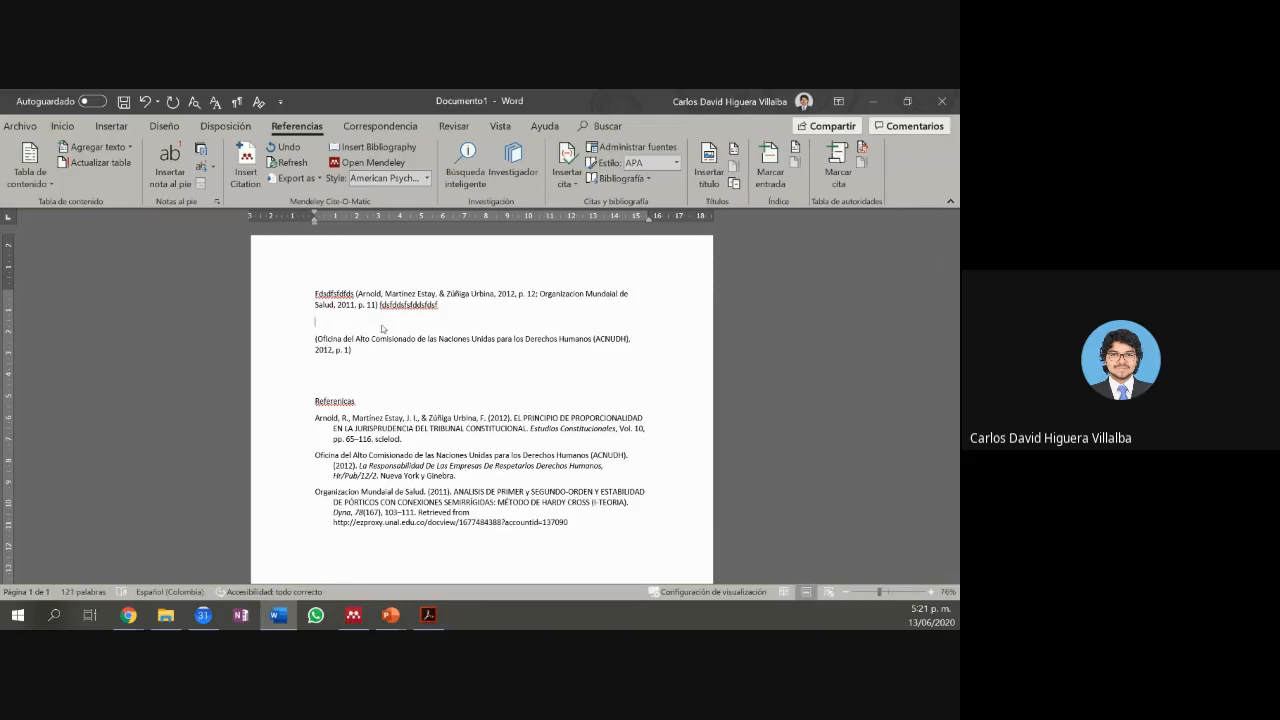
{"action": "key", "text": "alt+m"}
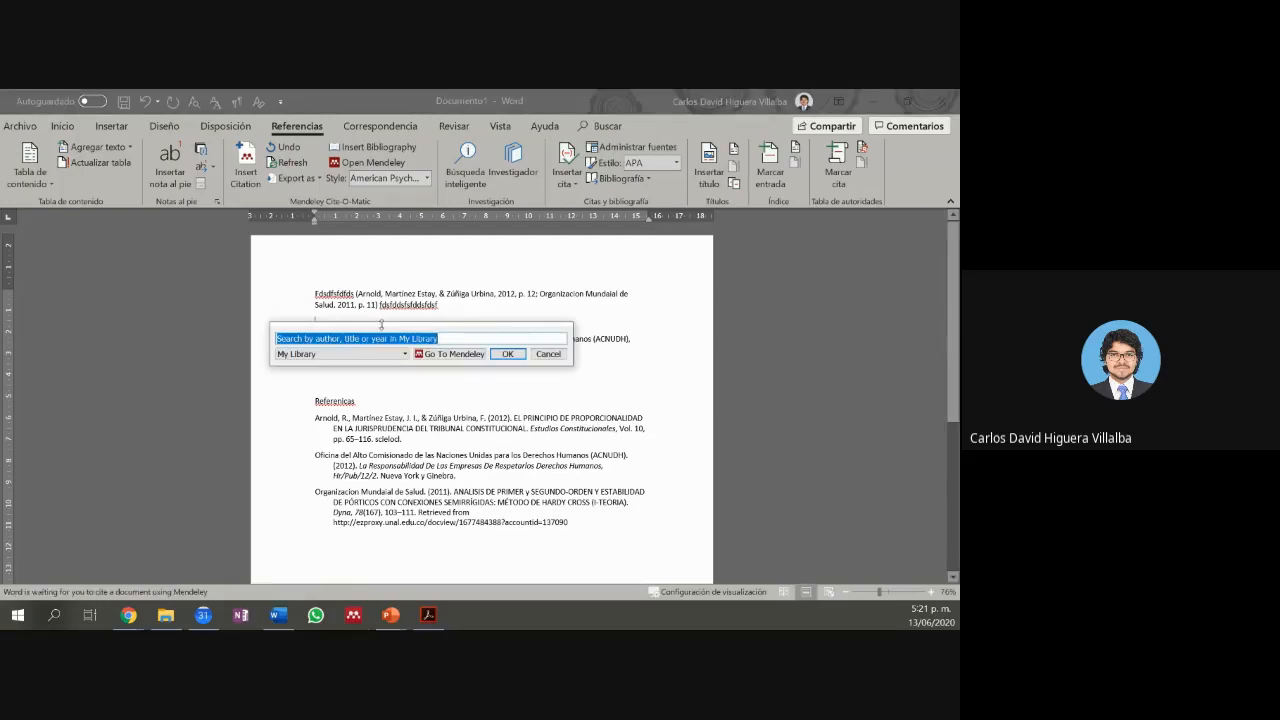
Step: Search 'organizacion' and insert the Organizacion Mundaial de Salud 2011 citation
{"action": "type", "text": "organ"}
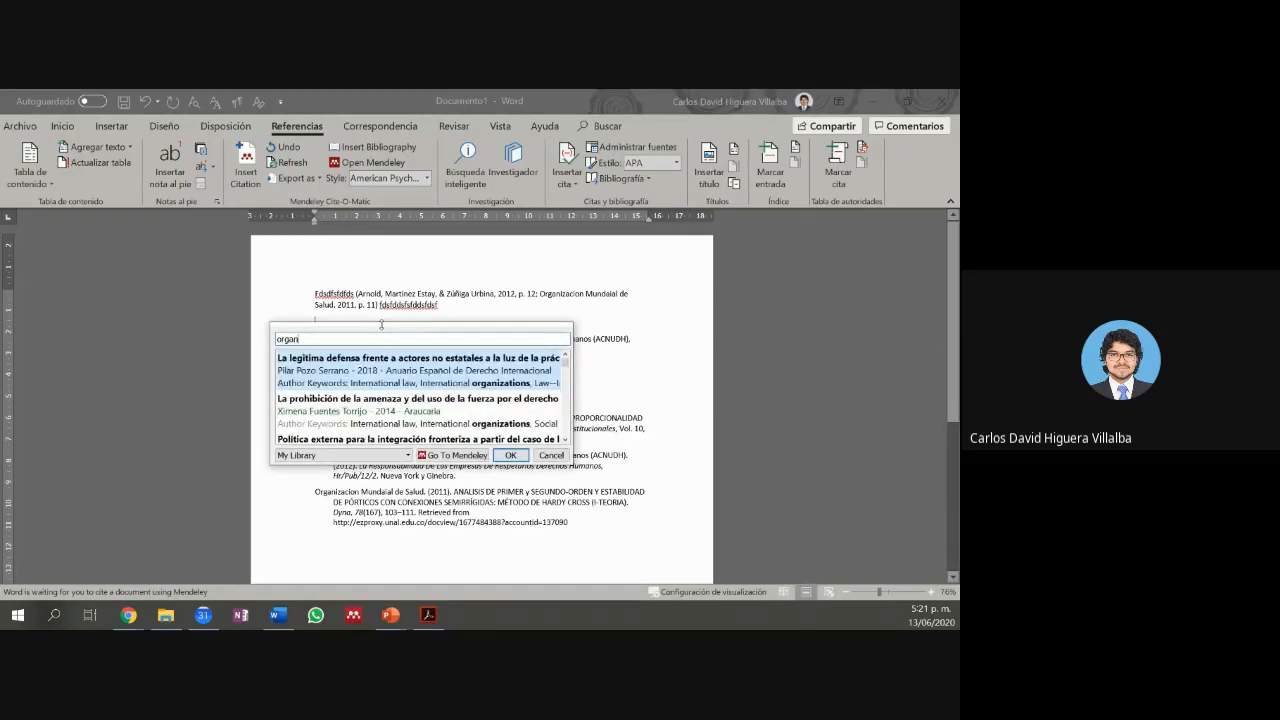
{"action": "type", "text": "iz"}
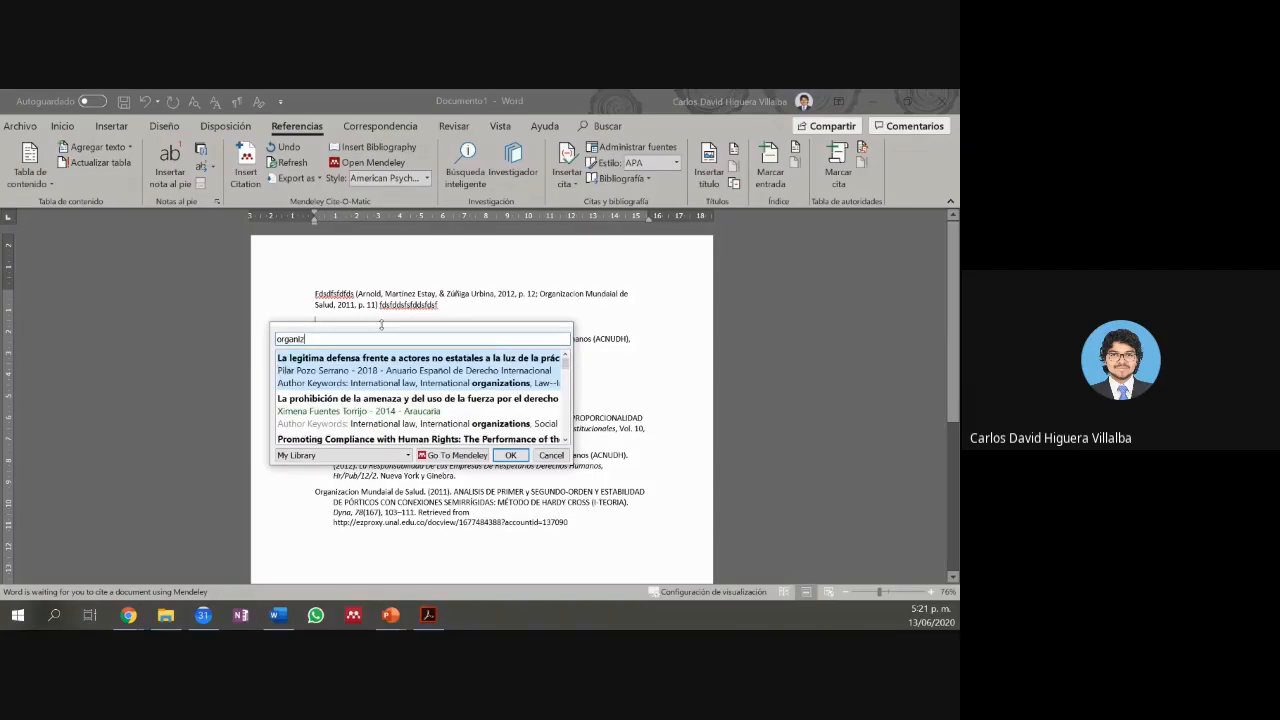
{"action": "type", "text": "ac"}
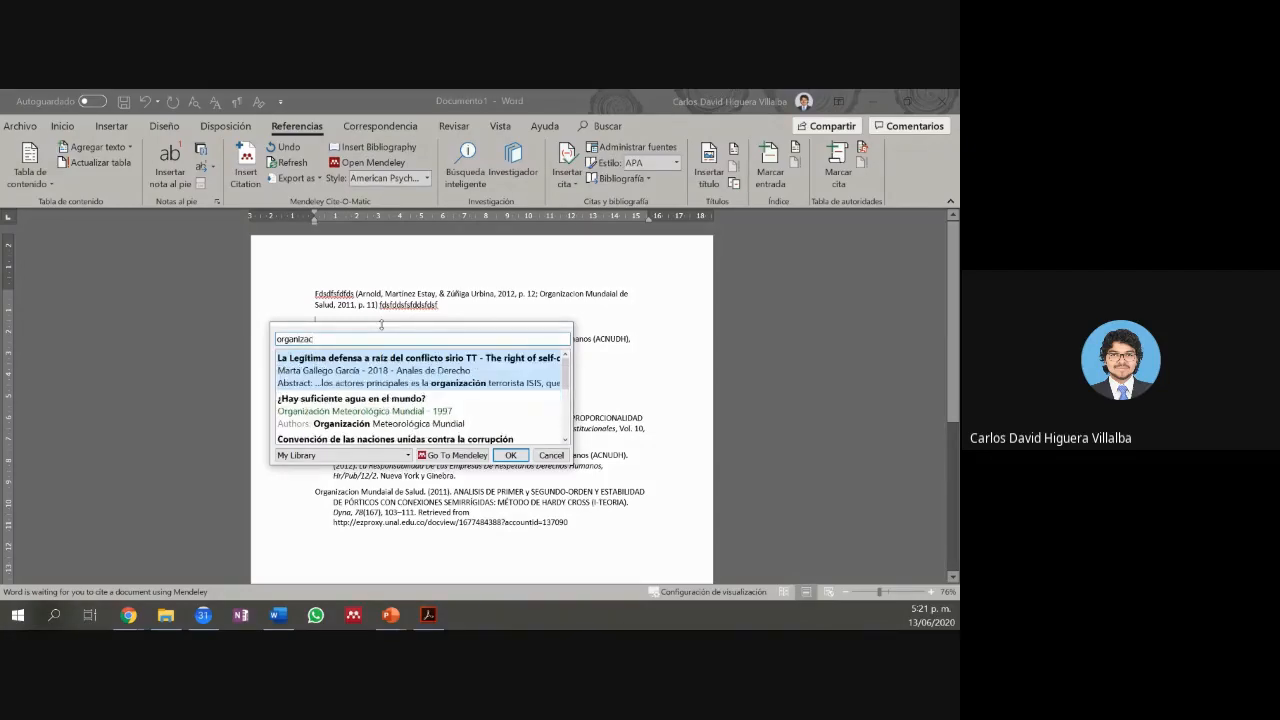
{"action": "type", "text": "ion"}
{"action": "scroll", "coordinate": [427, 369], "scroll_direction": "down", "scroll_amount": 5}
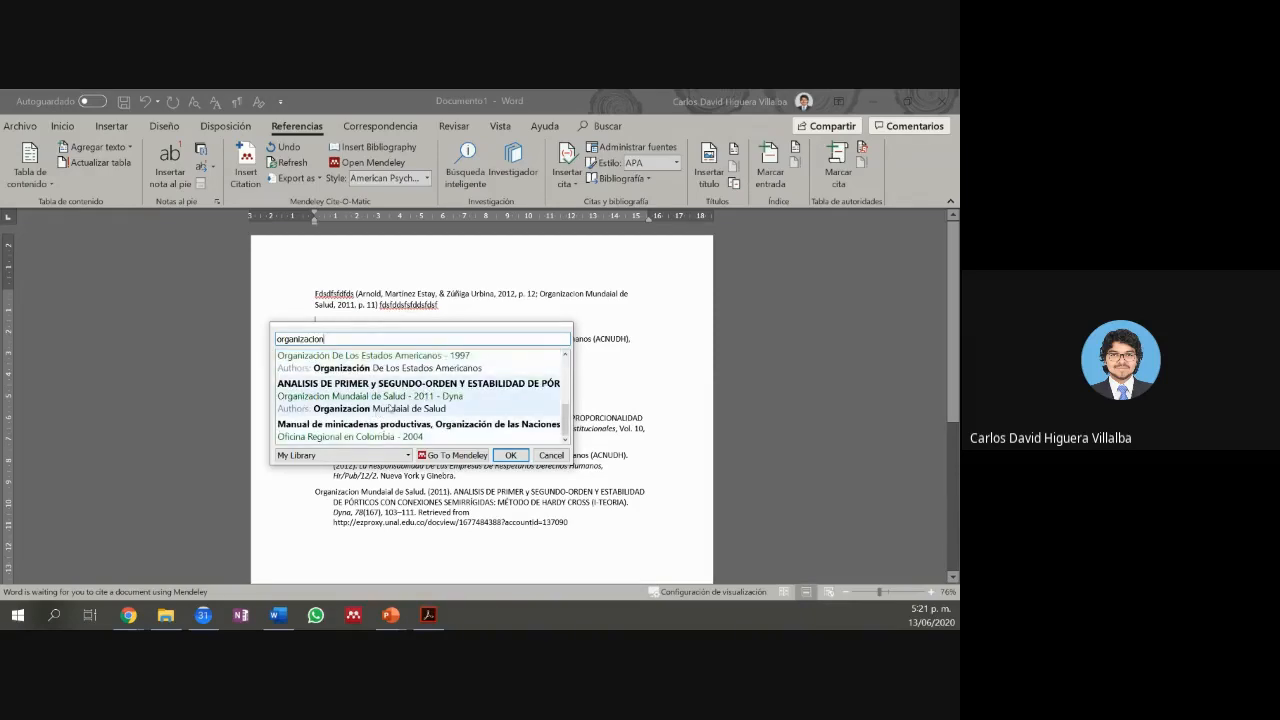
{"action": "left_click", "coordinate": [420, 408]}
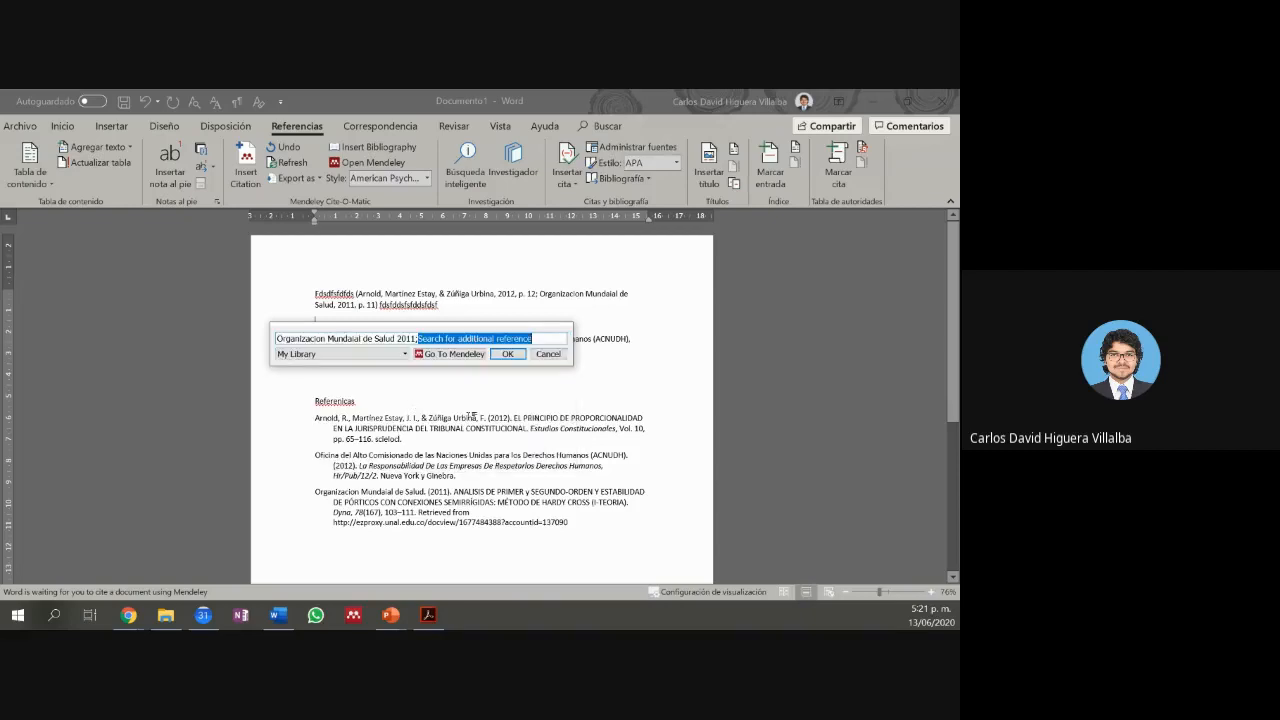
{"action": "left_click", "coordinate": [506, 356]}
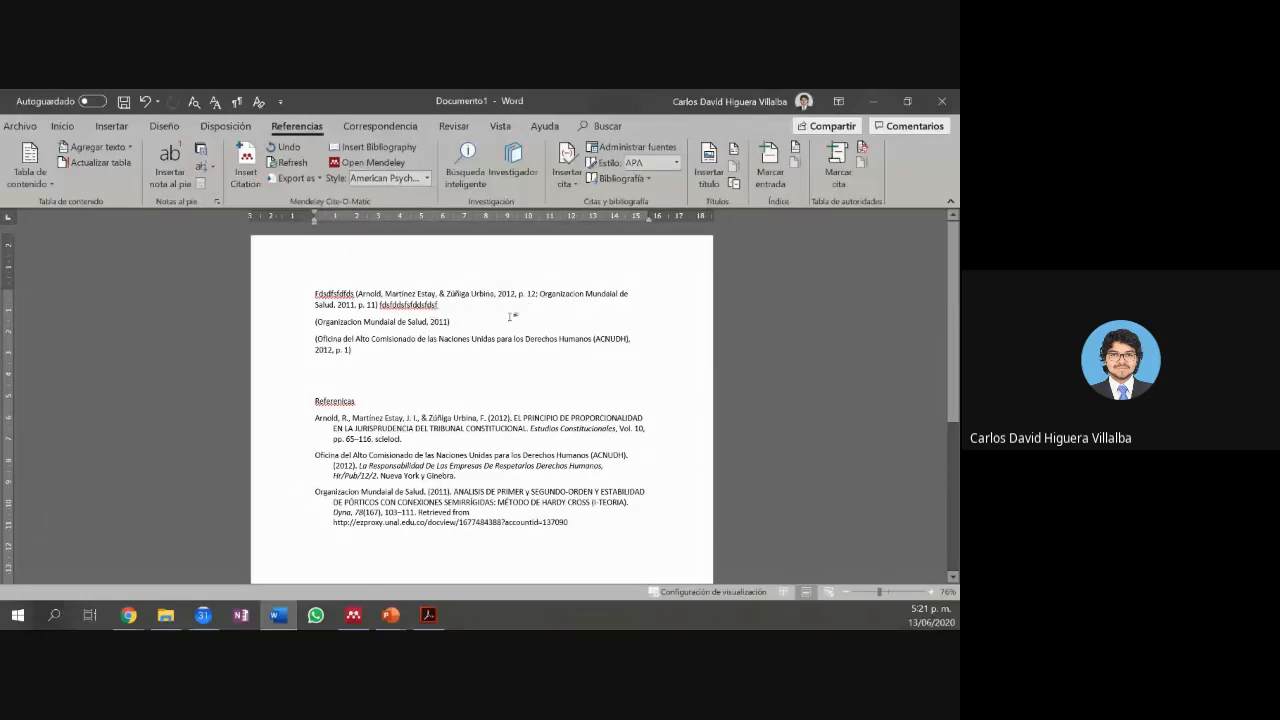
Step: Check Suppress author on the Organizacion Mundaial de Salud citation so it shows only (2011)
{"action": "left_click", "coordinate": [552, 293]}
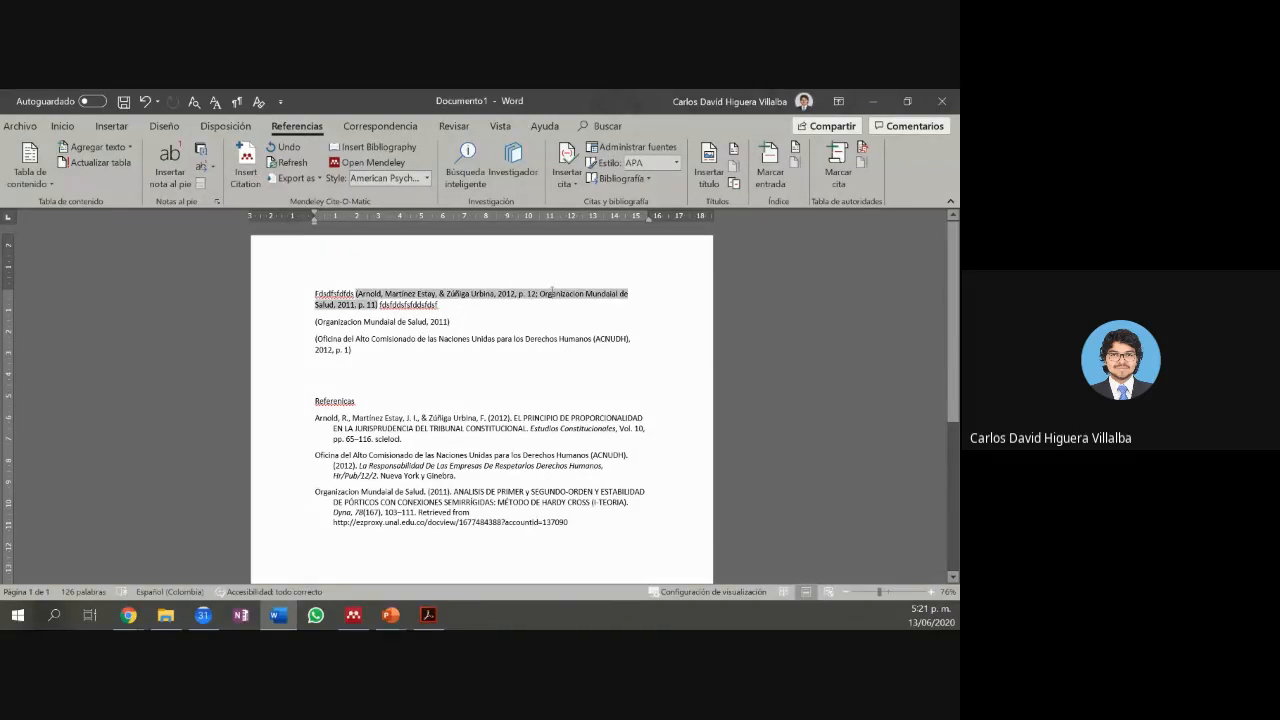
{"action": "left_click", "coordinate": [429, 321]}
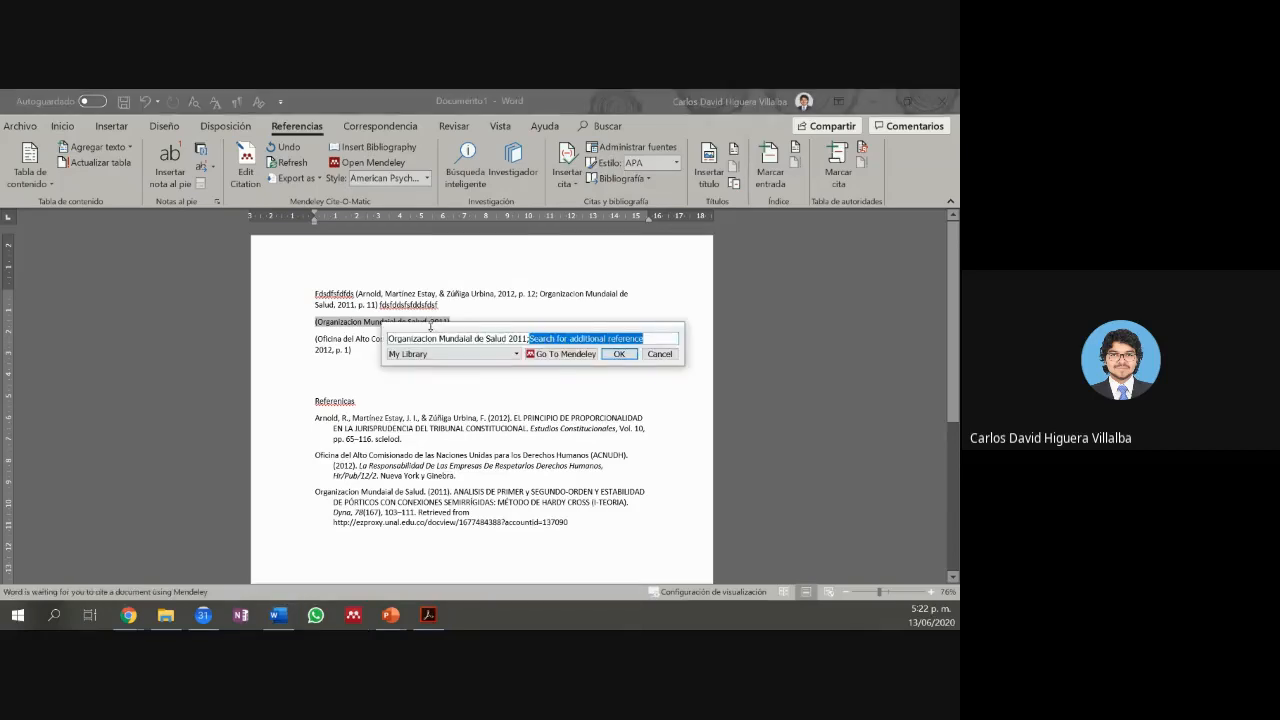
{"action": "left_click", "coordinate": [440, 340]}
{"action": "left_click", "coordinate": [391, 401]}
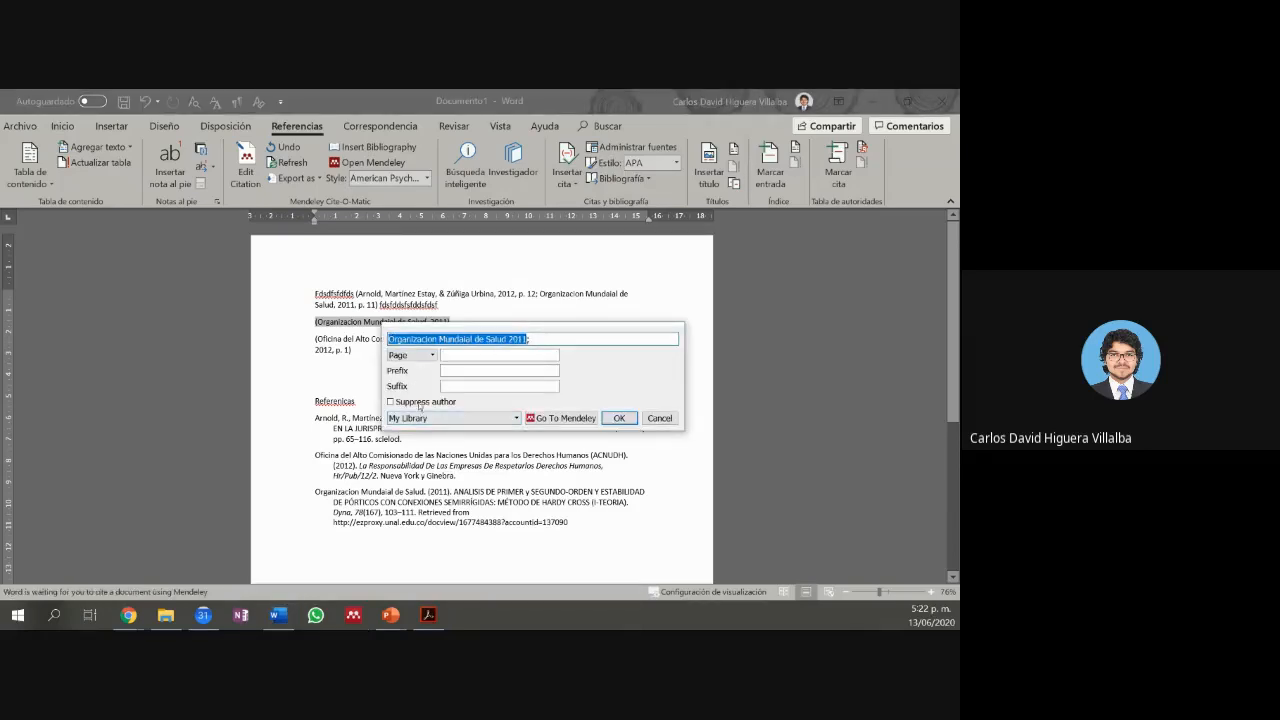
{"action": "left_click", "coordinate": [618, 418]}
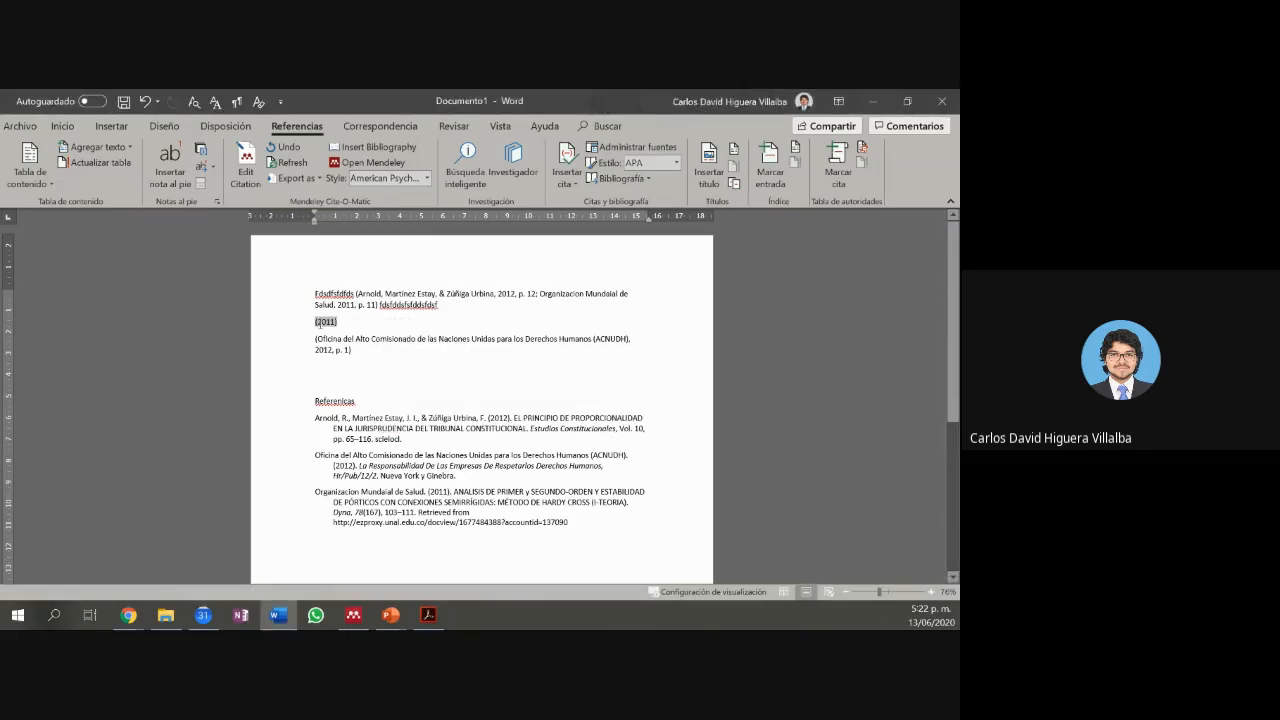
{"action": "left_click", "coordinate": [349, 326]}
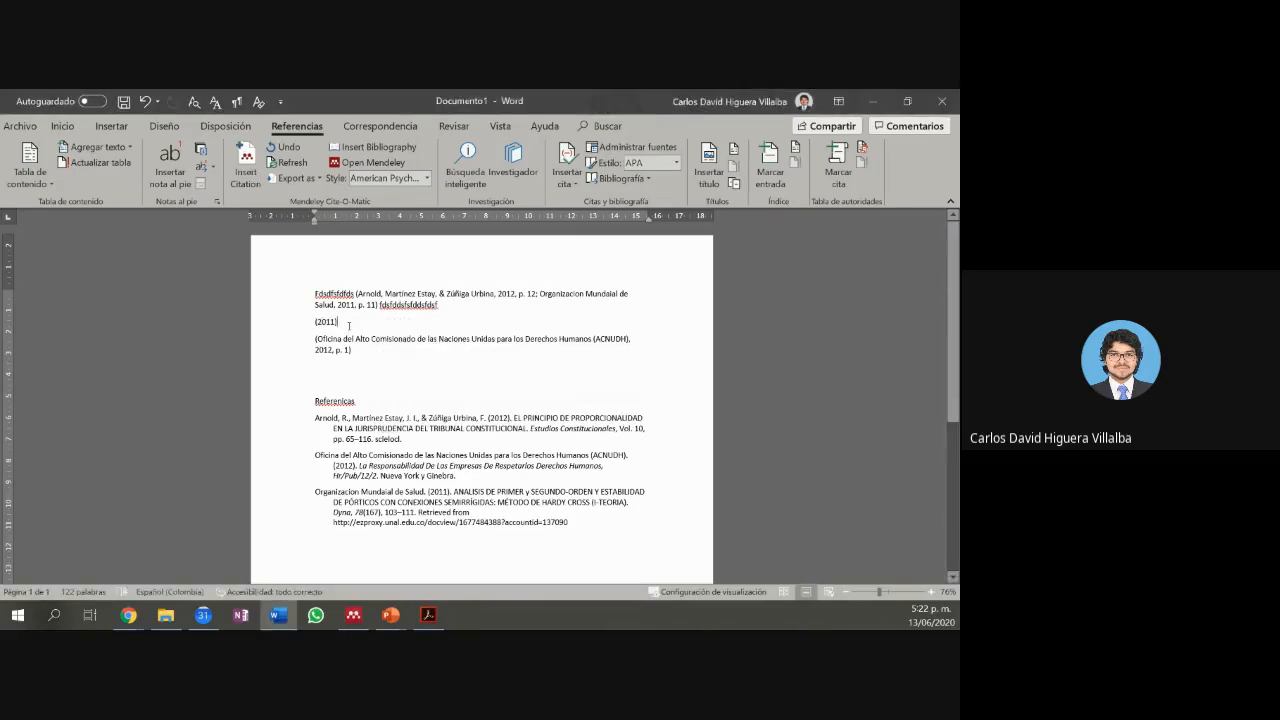
{"action": "double_click", "coordinate": [337, 322]}
{"action": "left_click", "coordinate": [353, 327]}
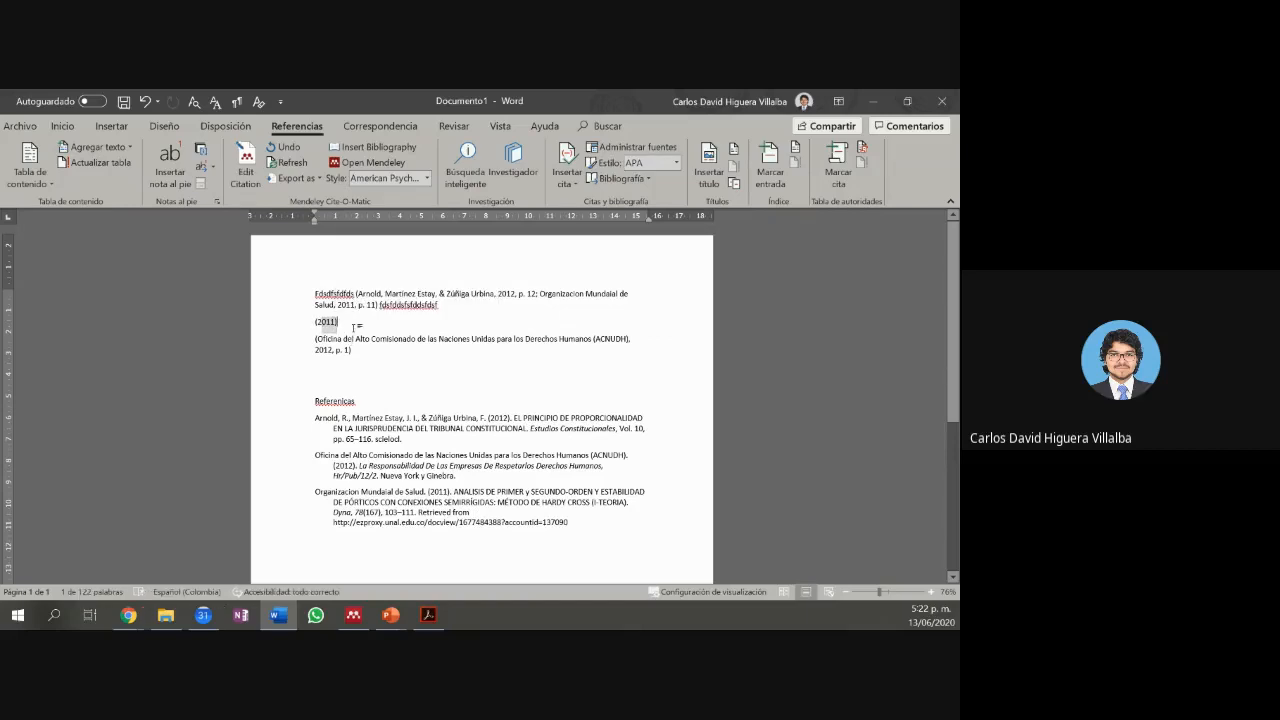
Step: On a new line, search '2011' and pick Dalla Via 2011, then close the search box
{"action": "key", "text": "Return"}
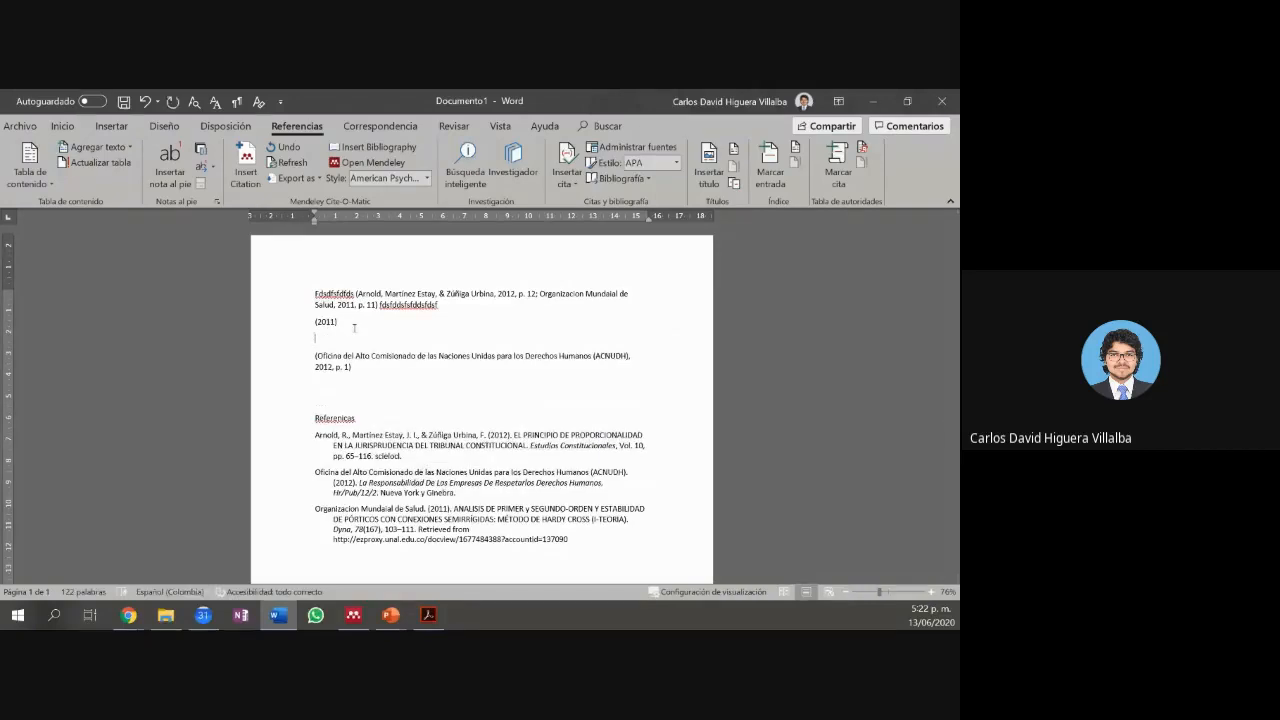
{"action": "key", "text": "alt+m"}
{"action": "type", "text": "2011"}
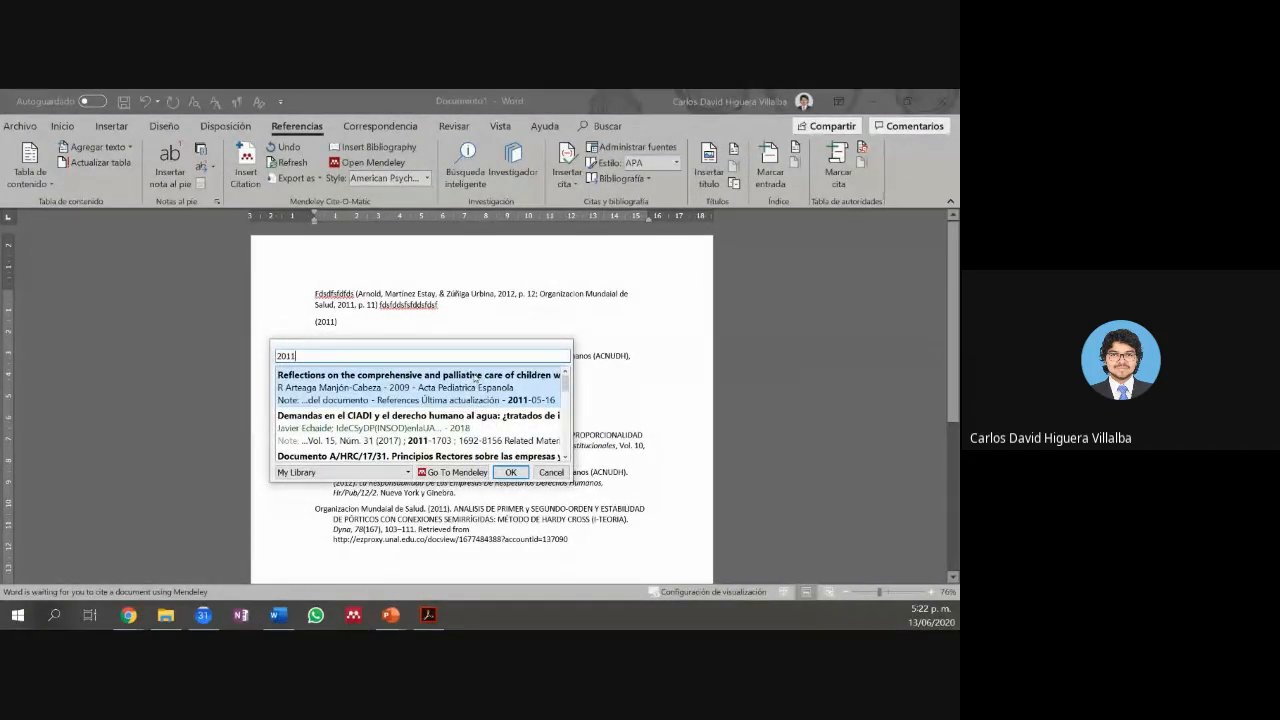
{"action": "scroll", "coordinate": [470, 410], "scroll_direction": "down", "scroll_amount": 3}
{"action": "left_click", "coordinate": [462, 420]}
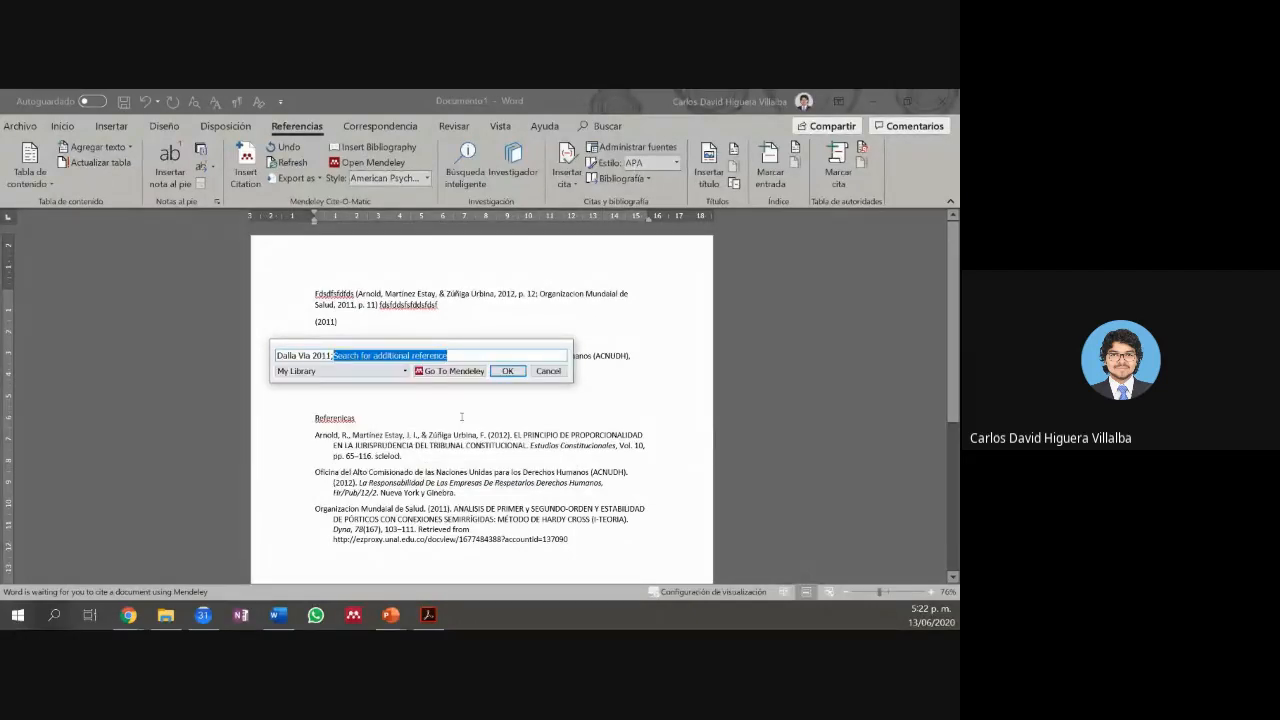
{"action": "left_click", "coordinate": [531, 373]}
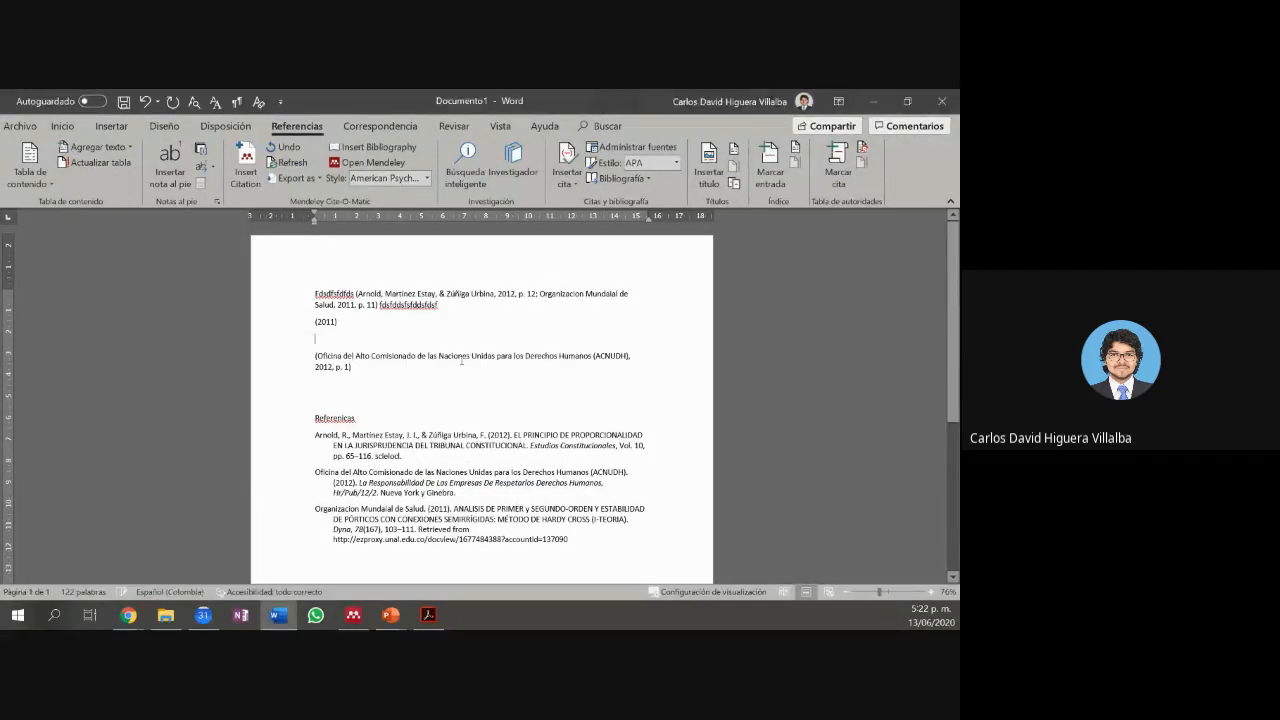
Step: Search '2011' again and insert the (Dalla Via, 2011) citation, adding it to the references
{"action": "key", "text": "alt+m"}
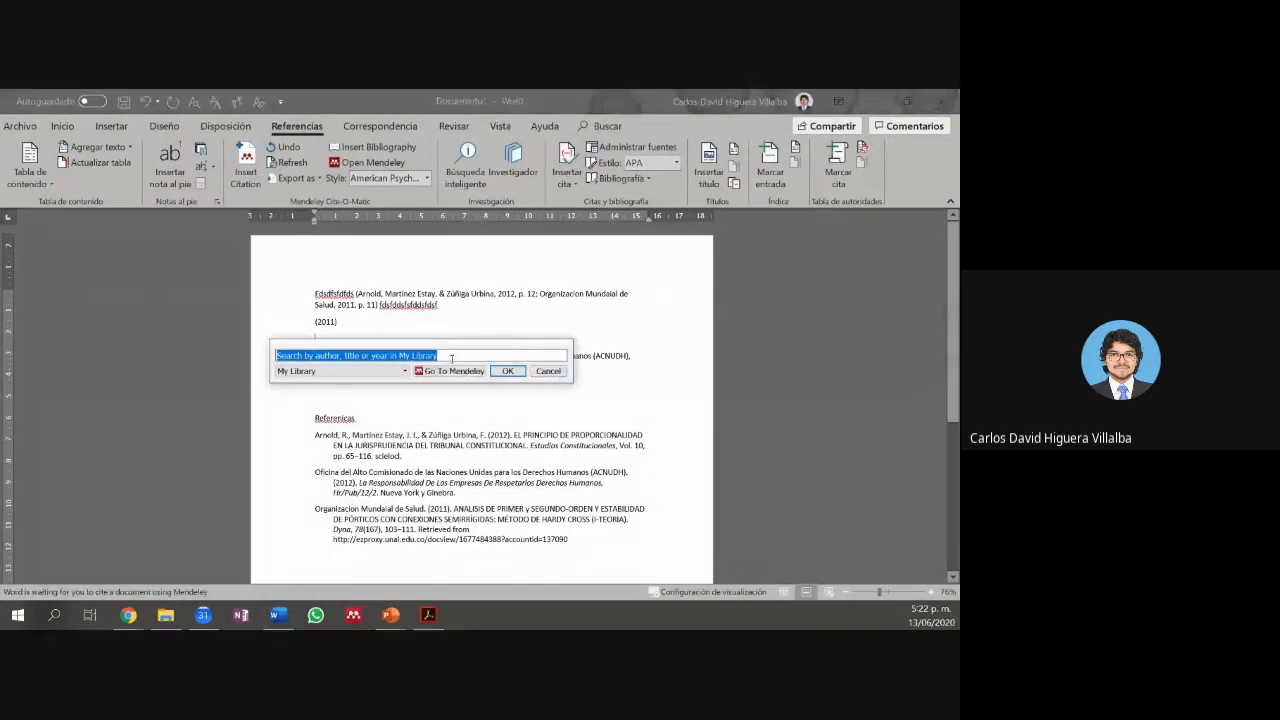
{"action": "type", "text": "2011"}
{"action": "scroll", "coordinate": [451, 409], "scroll_direction": "down", "scroll_amount": 3}
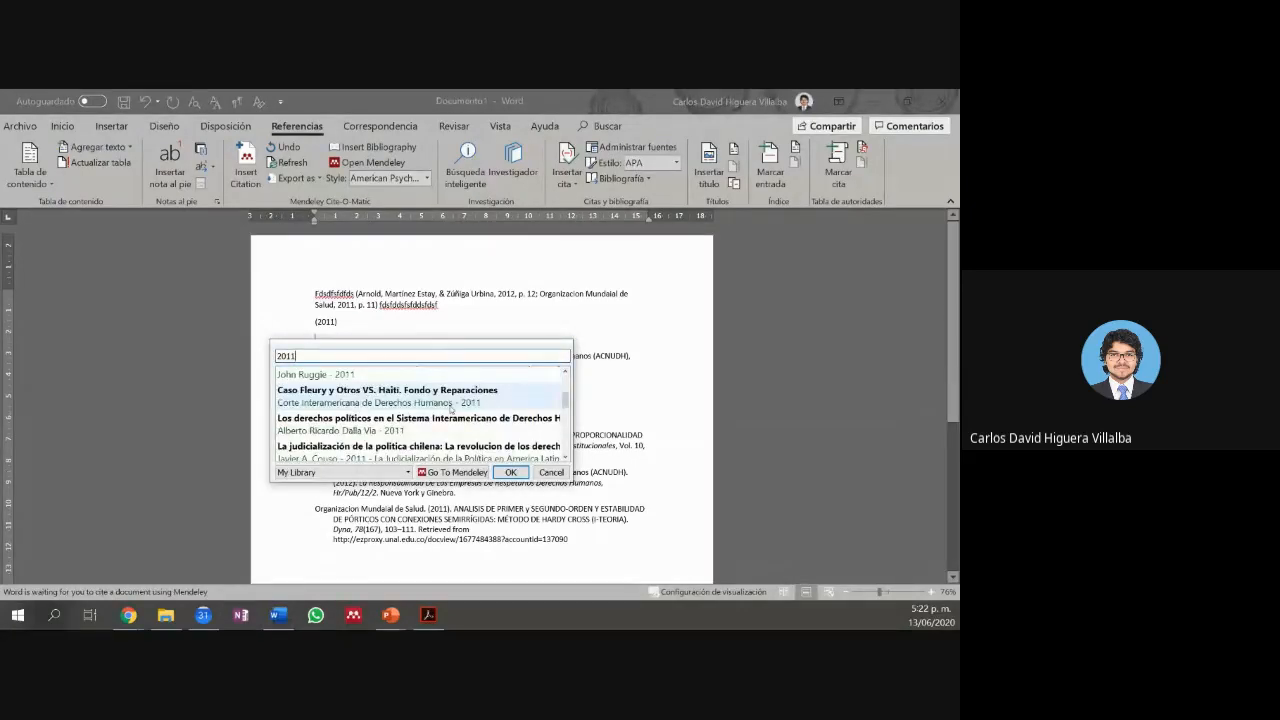
{"action": "left_click", "coordinate": [450, 422]}
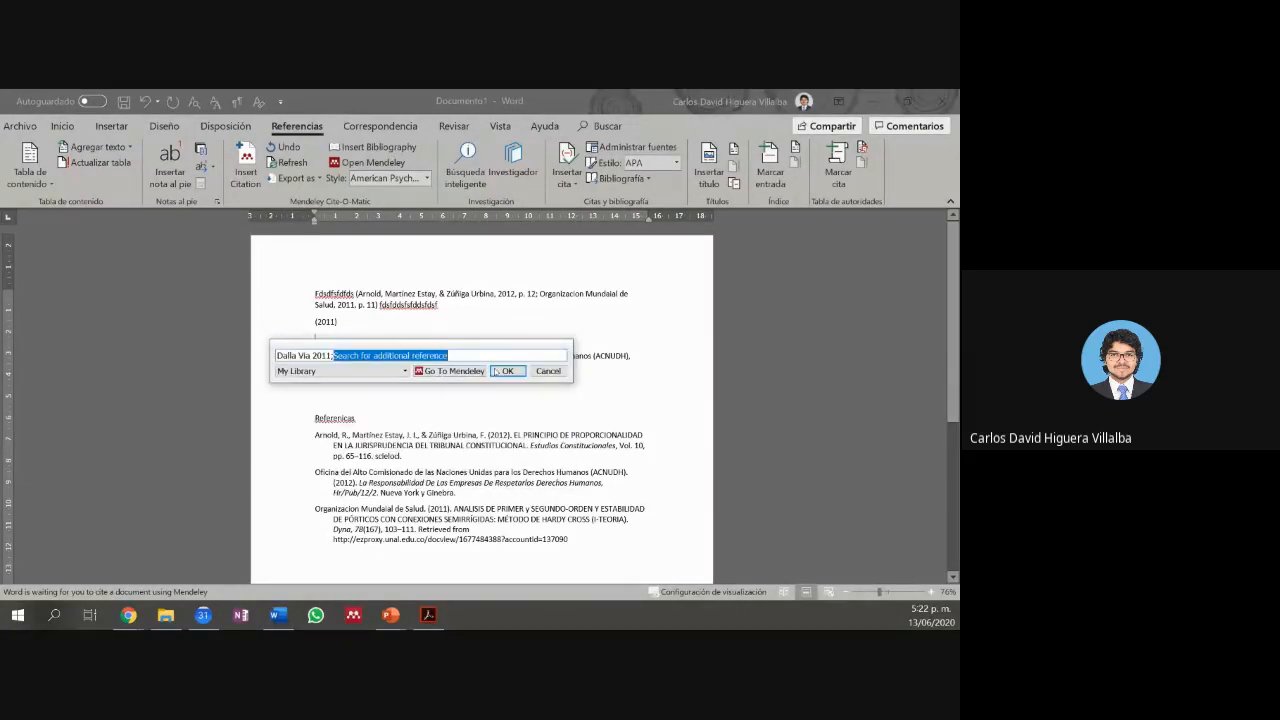
{"action": "left_click", "coordinate": [496, 371]}
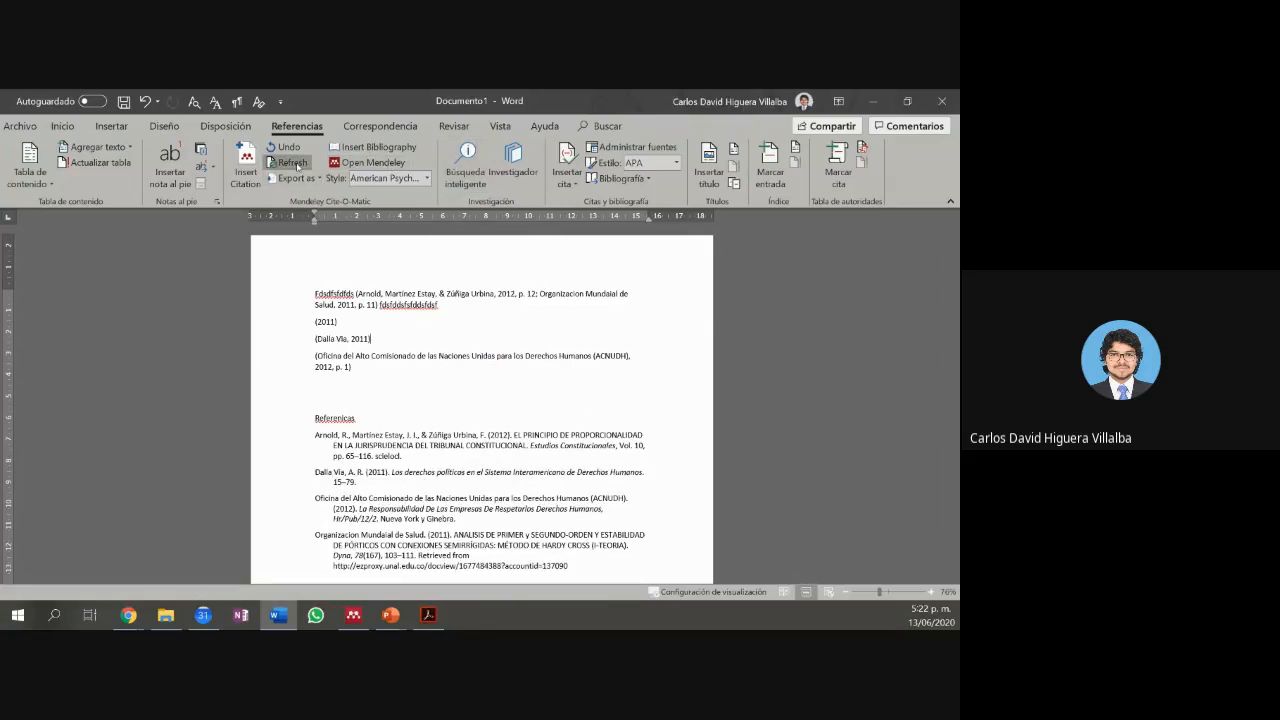
{"action": "left_click", "coordinate": [336, 338]}
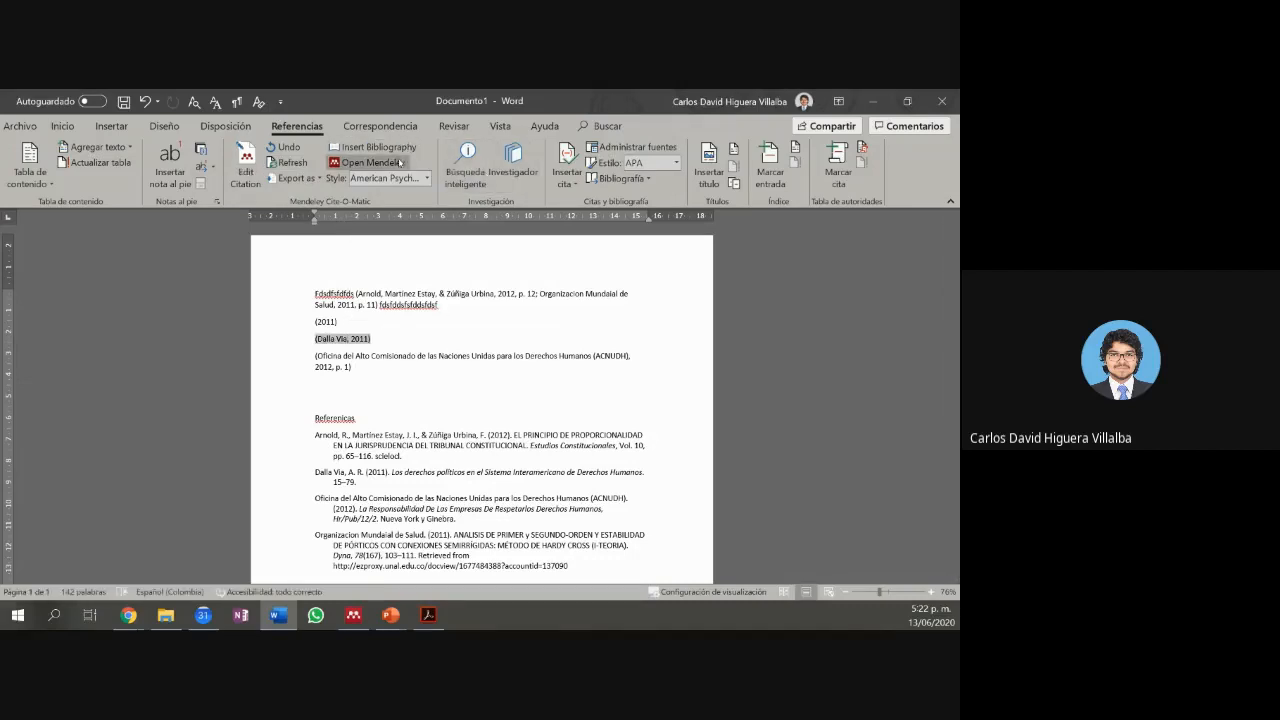
{"action": "left_click", "coordinate": [423, 179]}
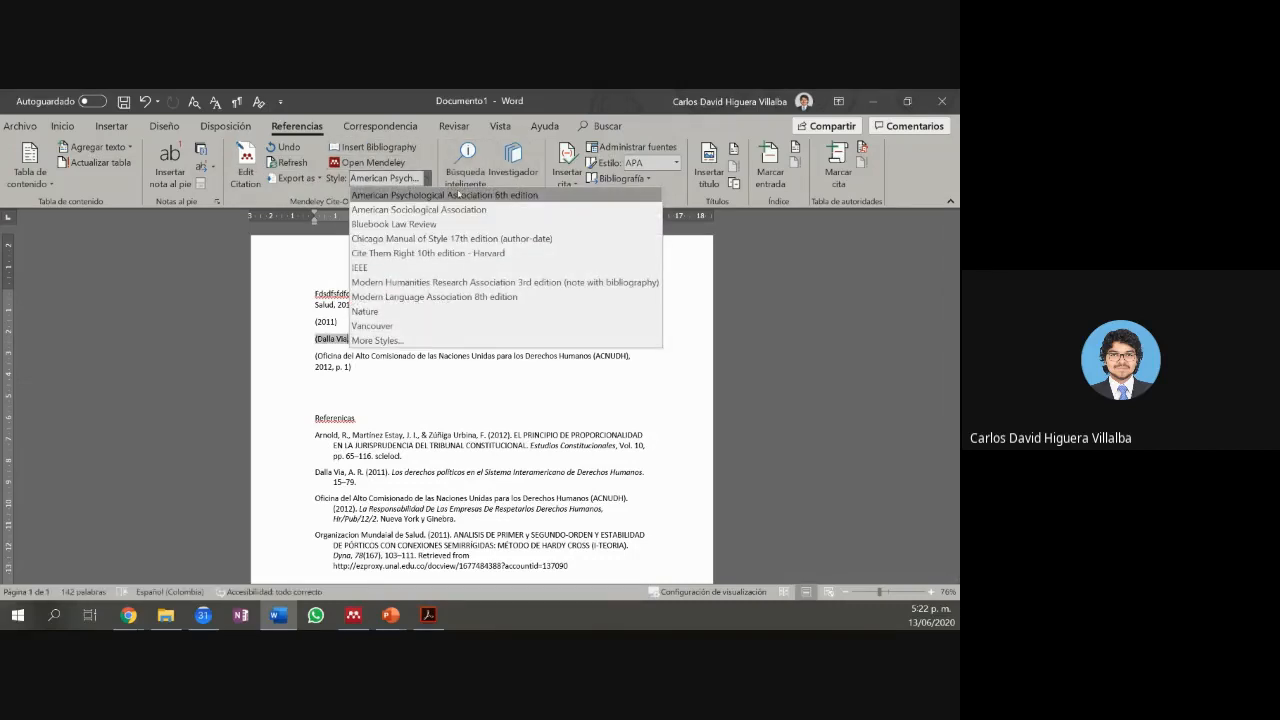
{"action": "left_click", "coordinate": [456, 194]}
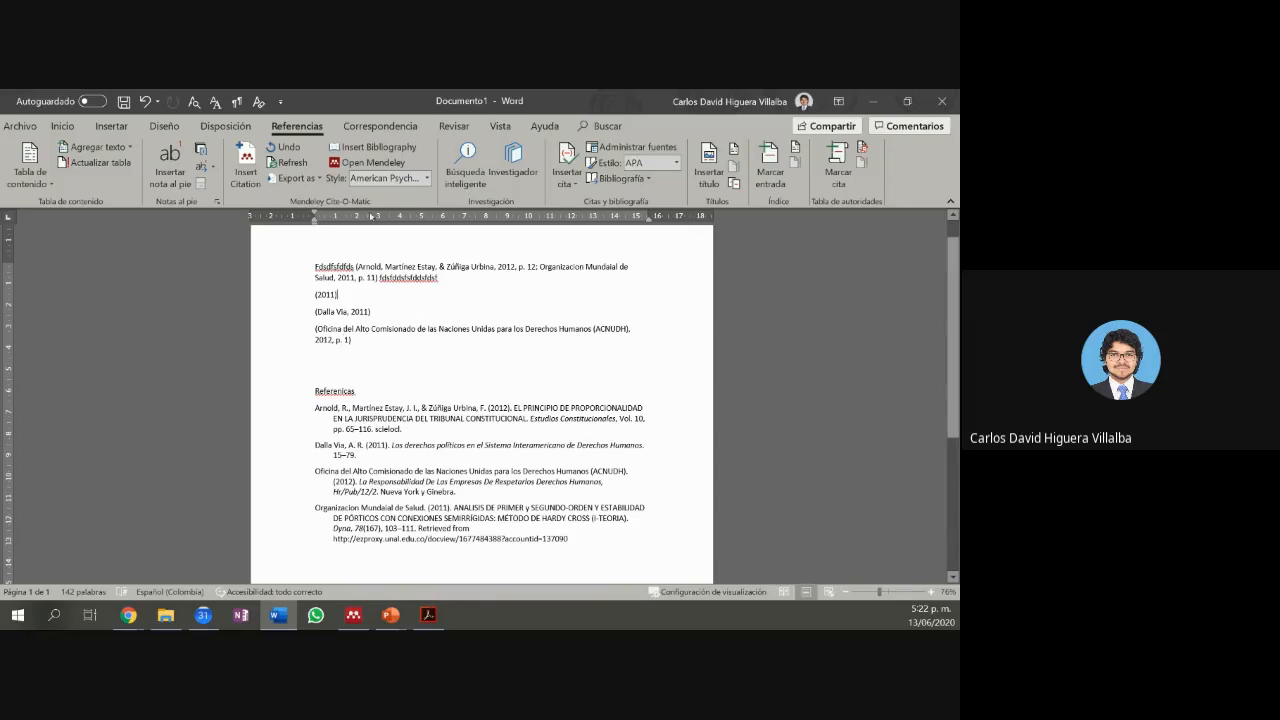
{"action": "left_click", "coordinate": [423, 178]}
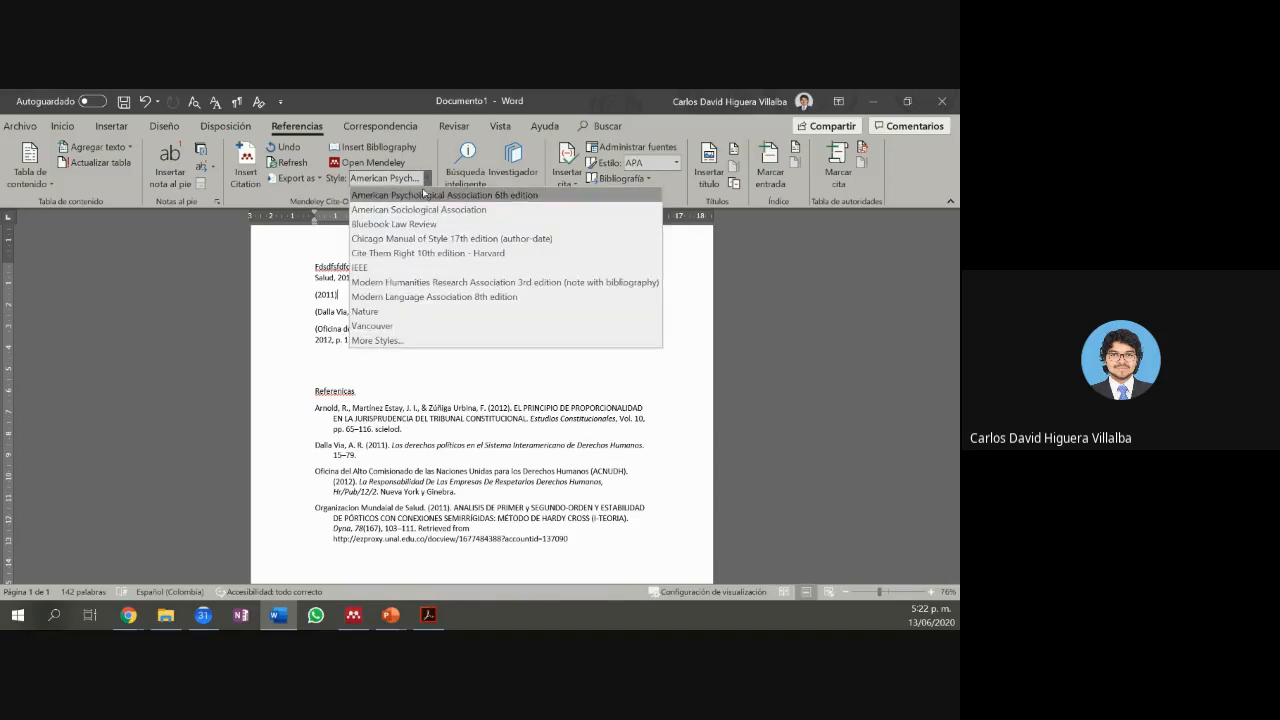
{"action": "left_click", "coordinate": [395, 341]}
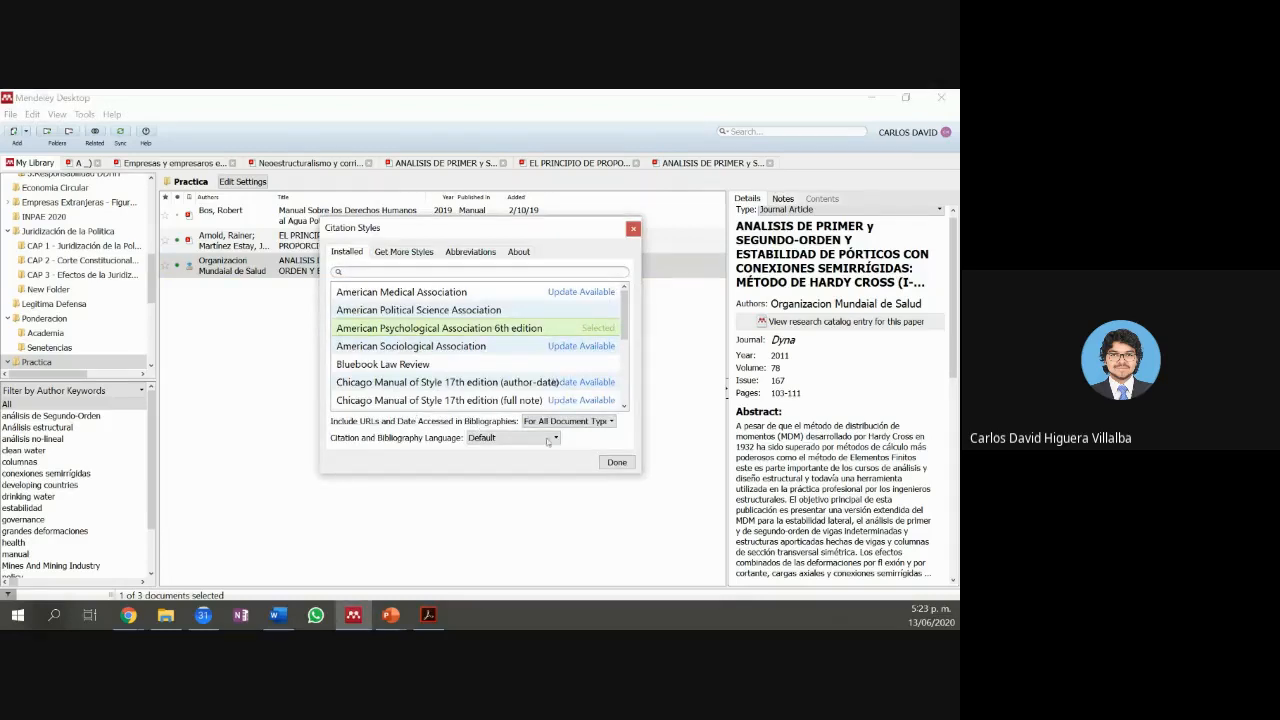
{"action": "left_click", "coordinate": [617, 462]}
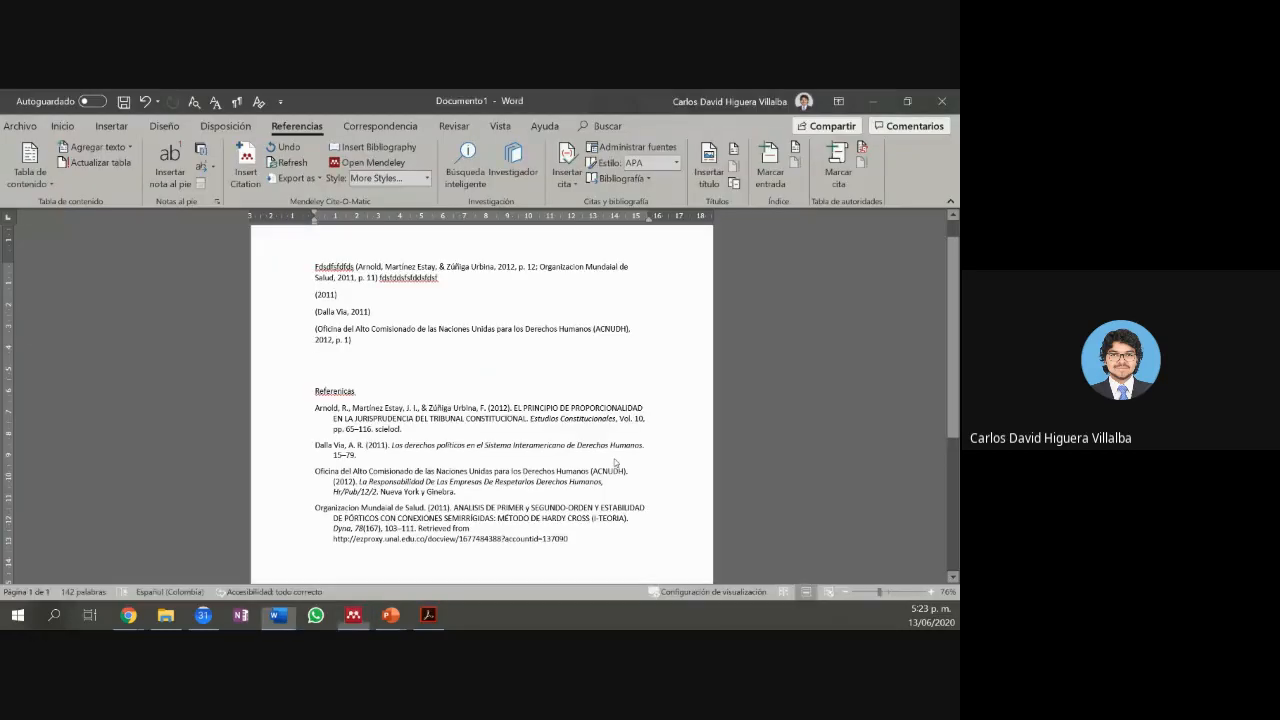
Step: Suppress the author in the Dalla Via citation and join it onto the first (2011) line
{"action": "left_click", "coordinate": [366, 291]}
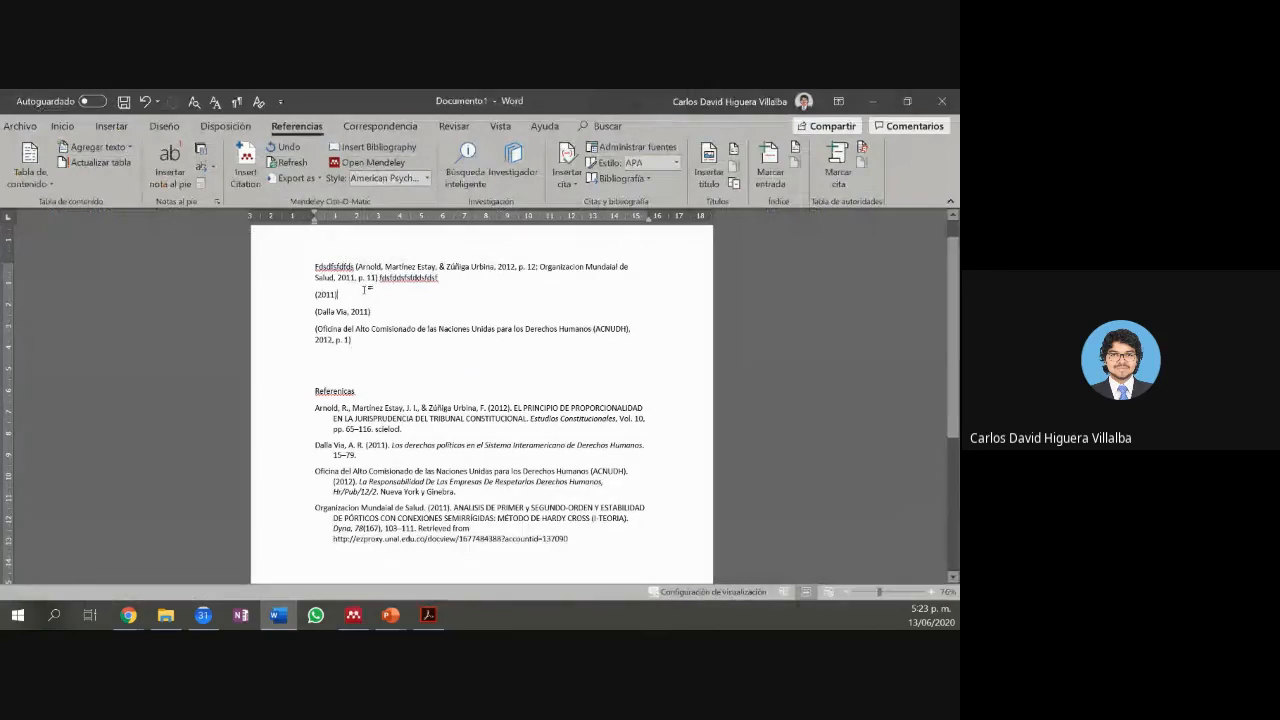
{"action": "left_click", "coordinate": [360, 314]}
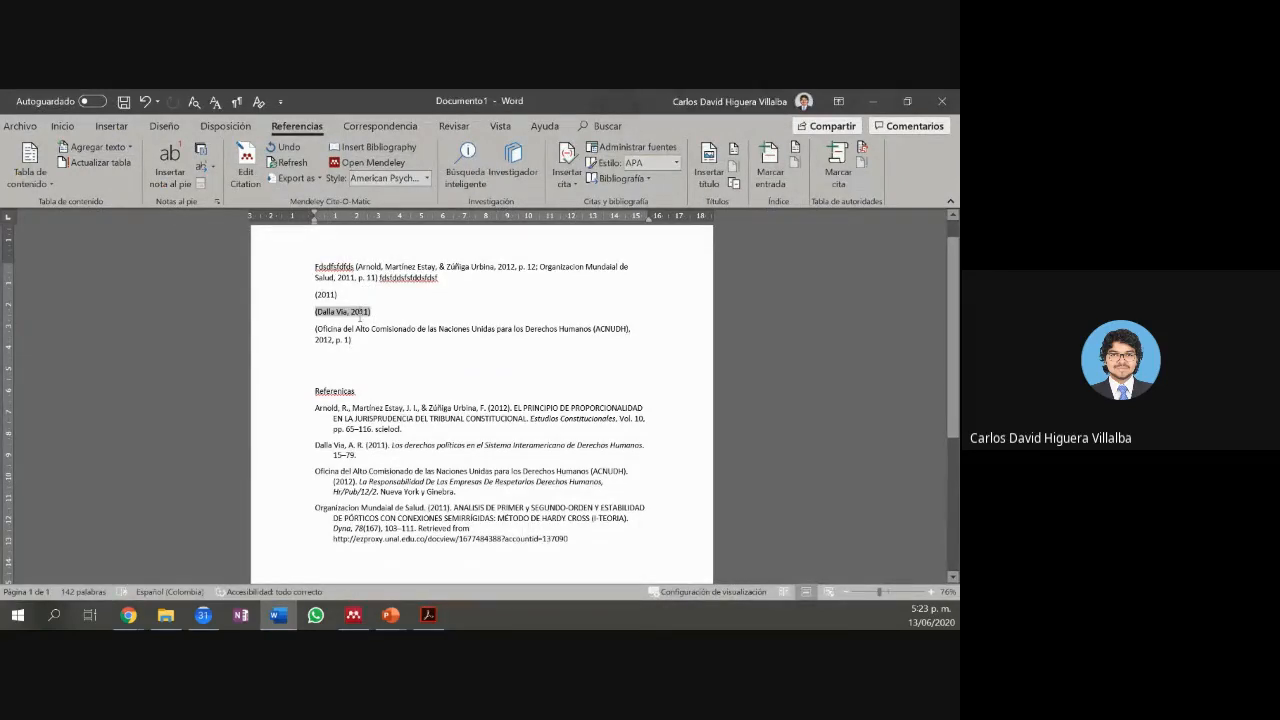
{"action": "key", "text": "alt+m"}
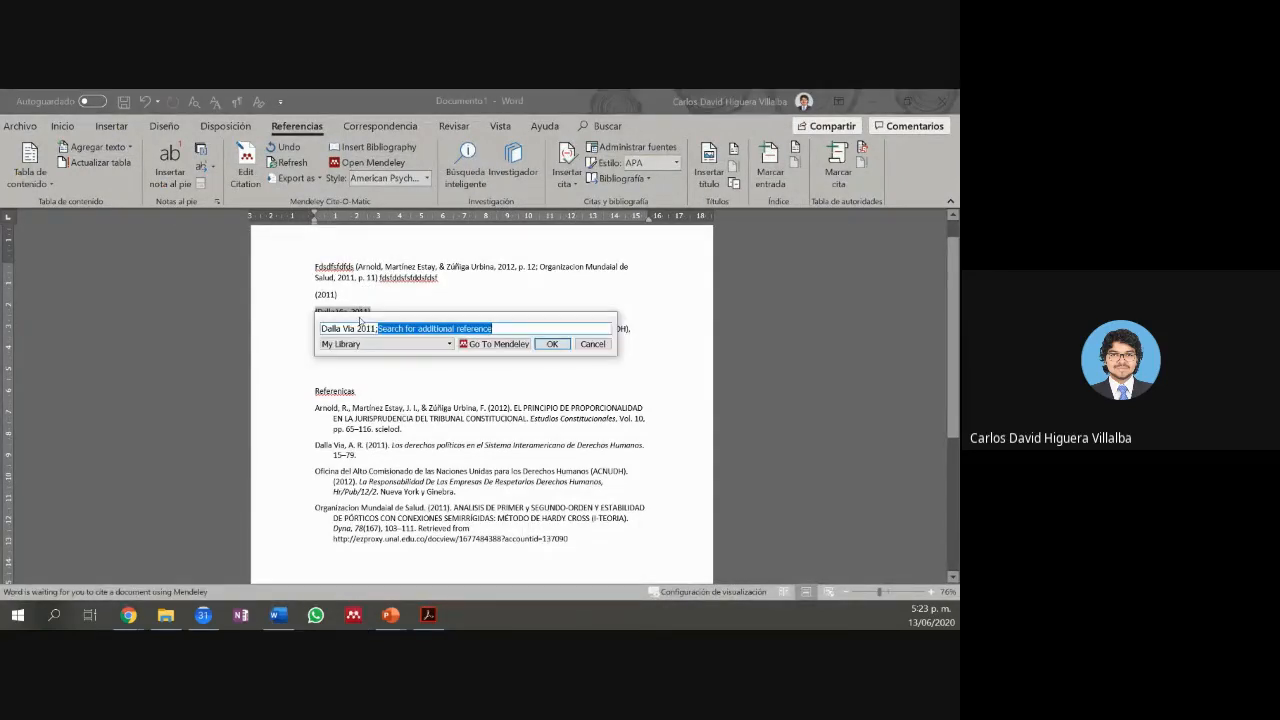
{"action": "left_click", "coordinate": [360, 327]}
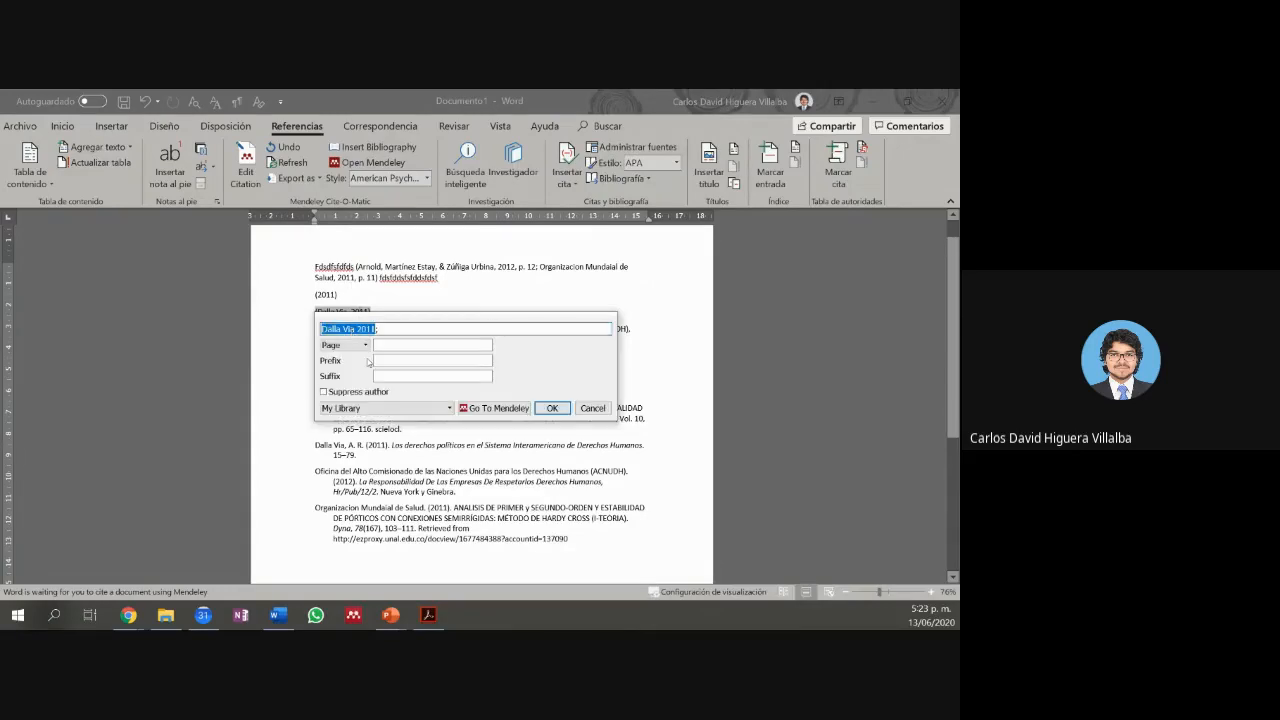
{"action": "left_click", "coordinate": [551, 408]}
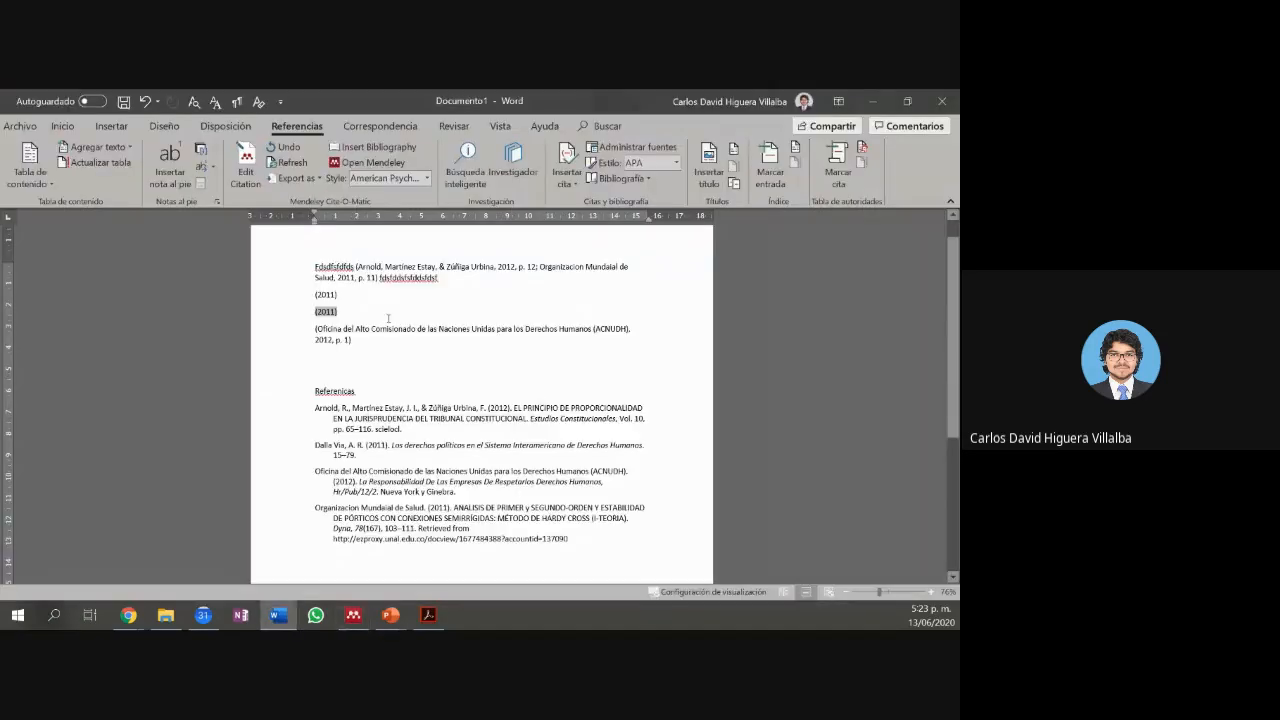
{"action": "left_click", "coordinate": [357, 297]}
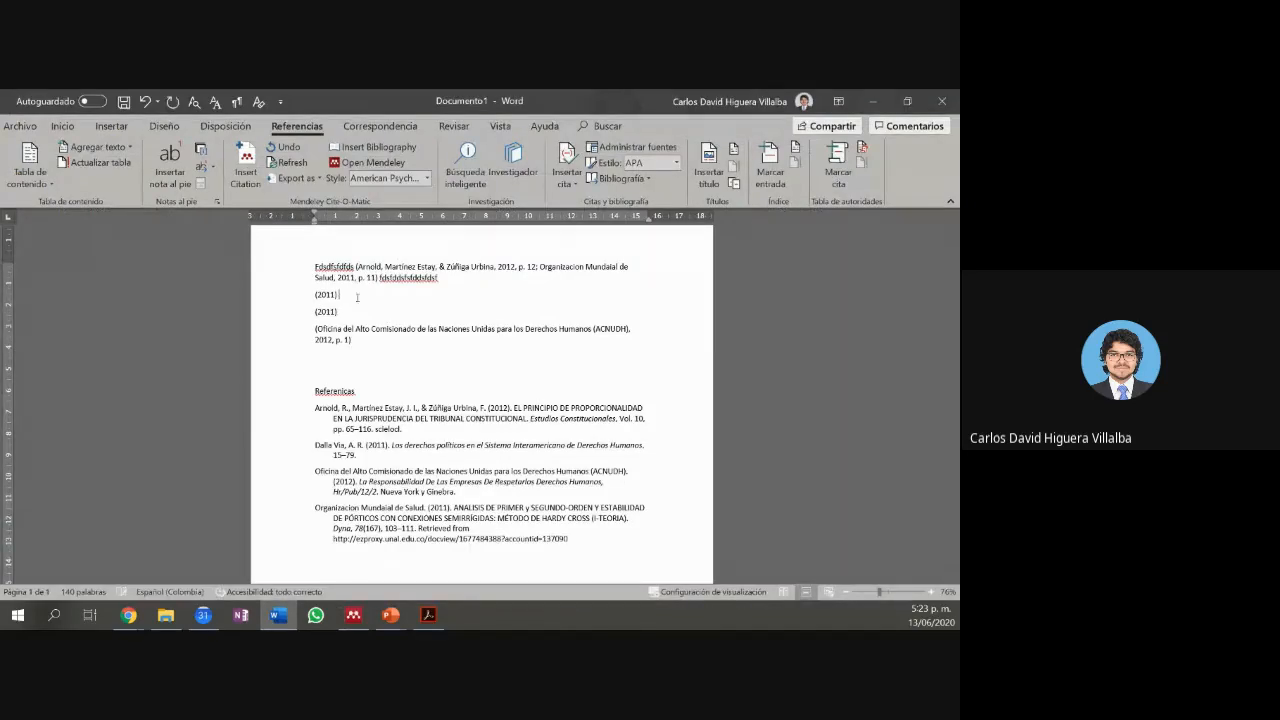
{"action": "key", "text": "Delete"}
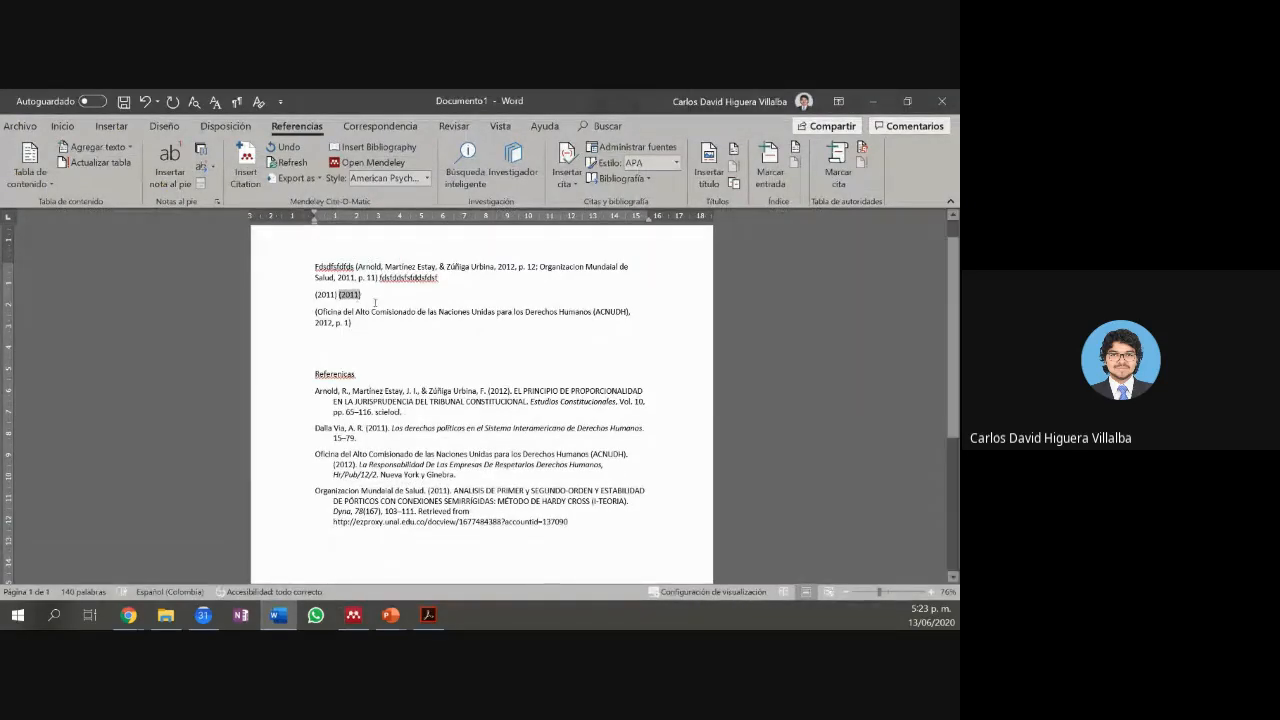
Step: Select the two (2011) citations on the line together, then deselect them
{"action": "left_click", "coordinate": [445, 411]}
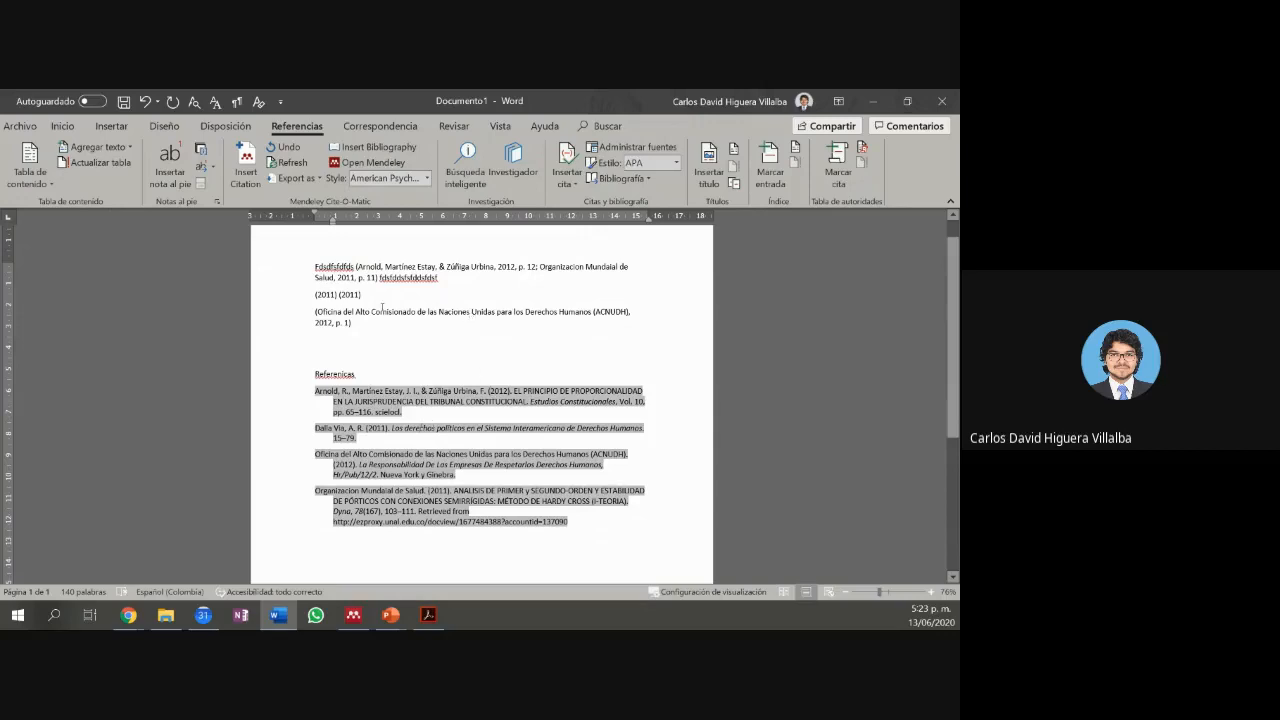
{"action": "double_click", "coordinate": [344, 296]}
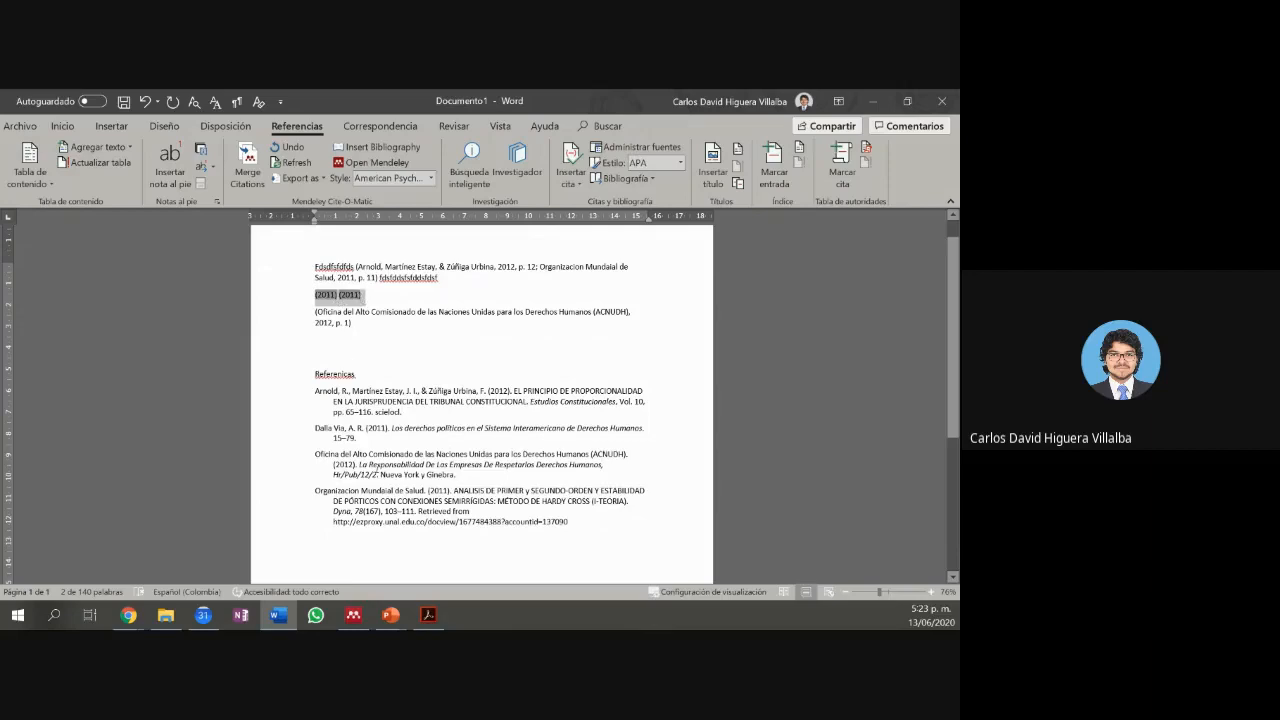
{"action": "left_click", "coordinate": [362, 302]}
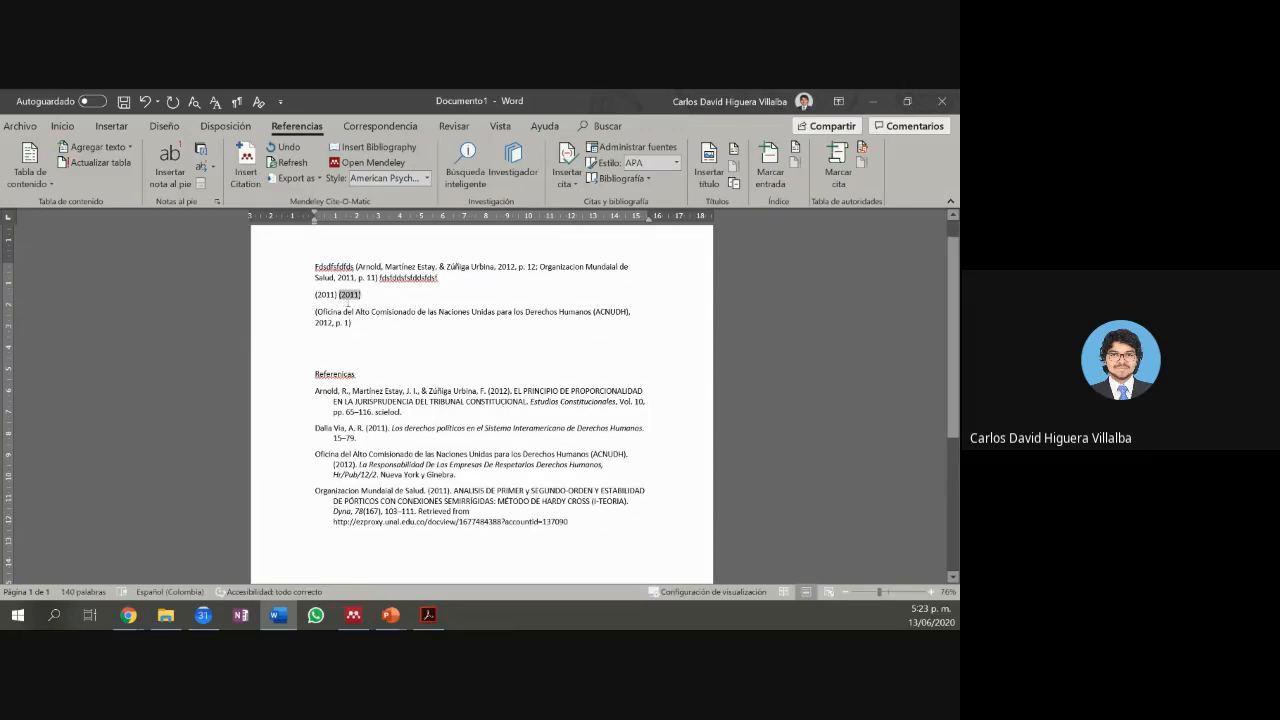
Step: Show the author again in the Organizacion Mundial de Salud 2011 citation, undoing the extra line break
{"action": "key", "text": "Return"}
{"action": "key", "text": "alt+m"}
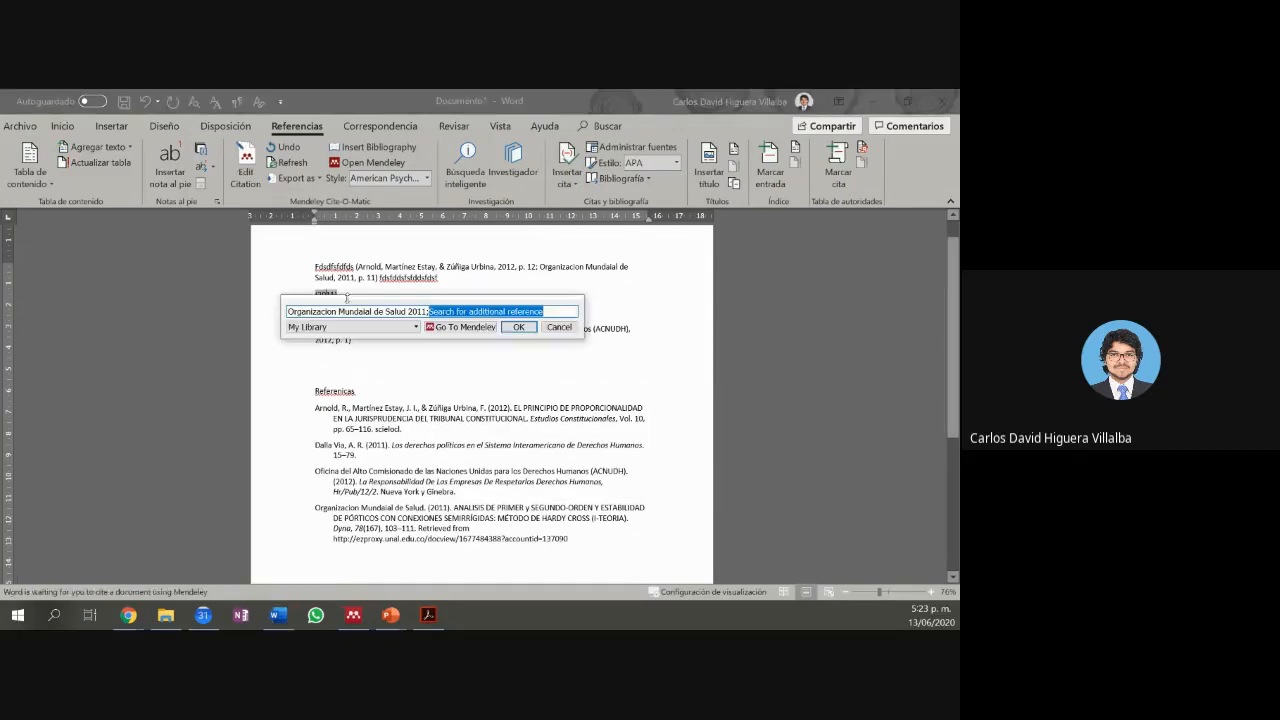
{"action": "left_click", "coordinate": [363, 324]}
{"action": "left_click", "coordinate": [361, 312]}
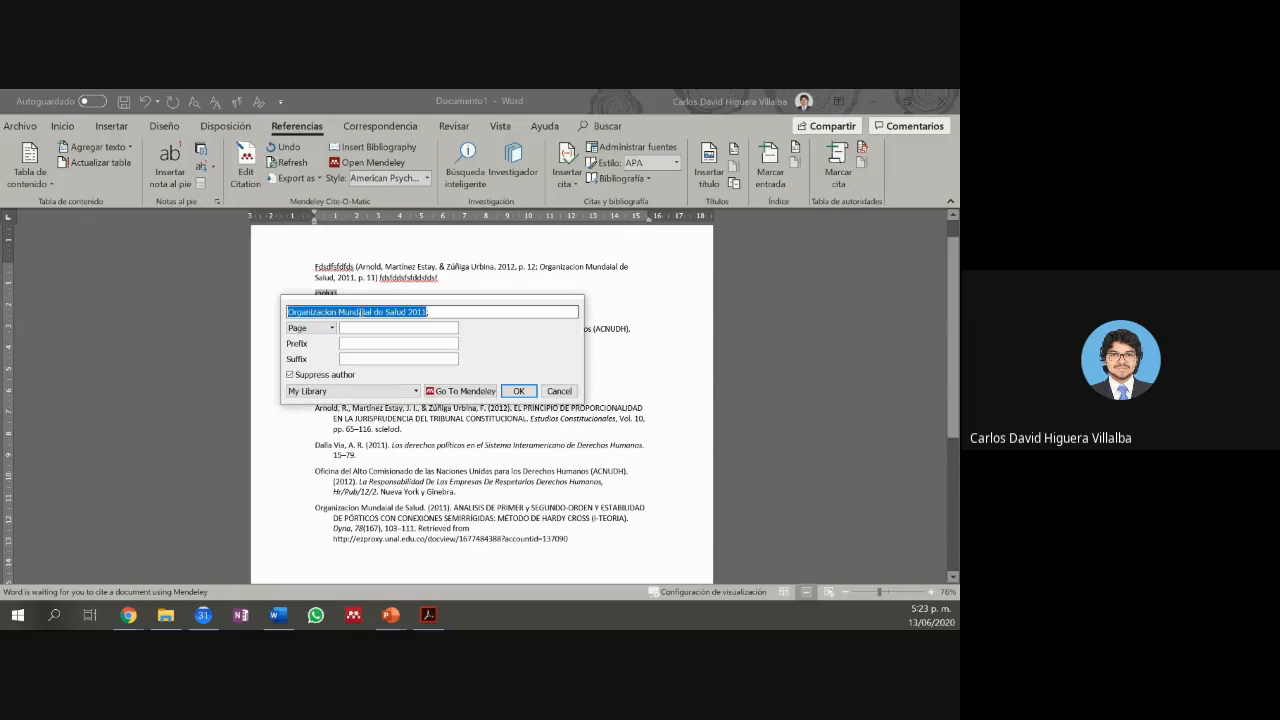
{"action": "left_click", "coordinate": [348, 376]}
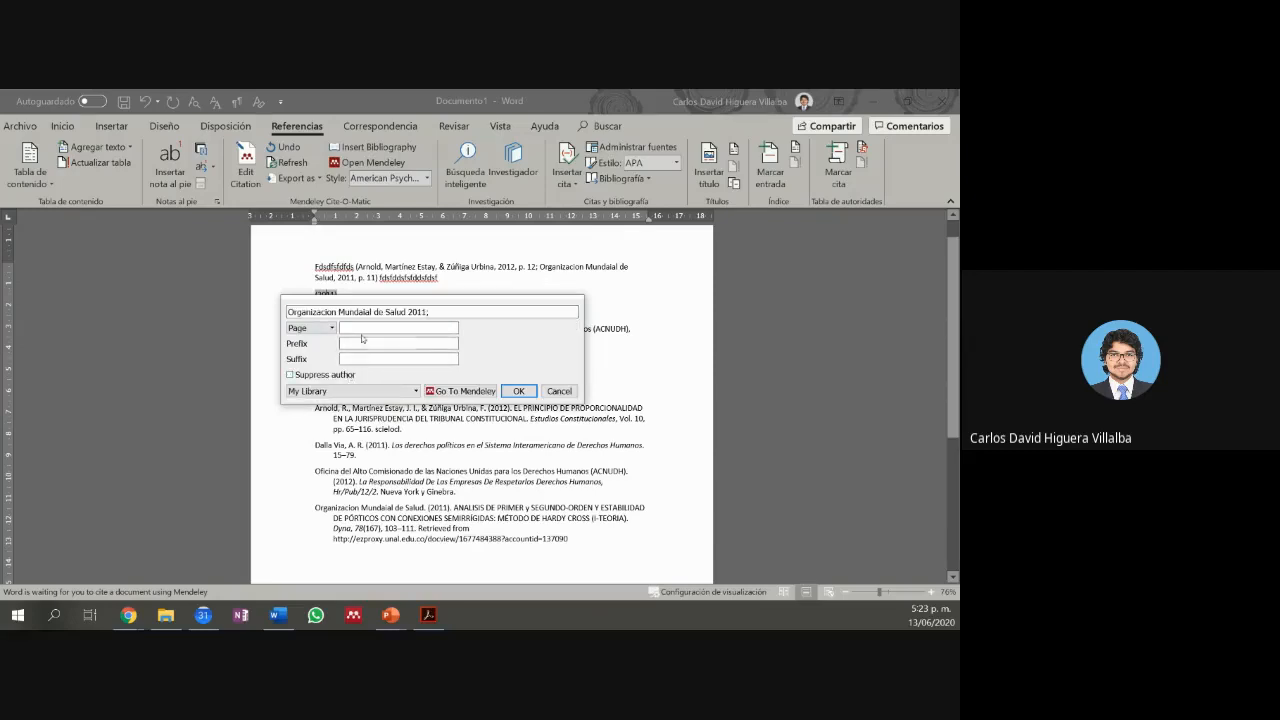
{"action": "left_click", "coordinate": [518, 391]}
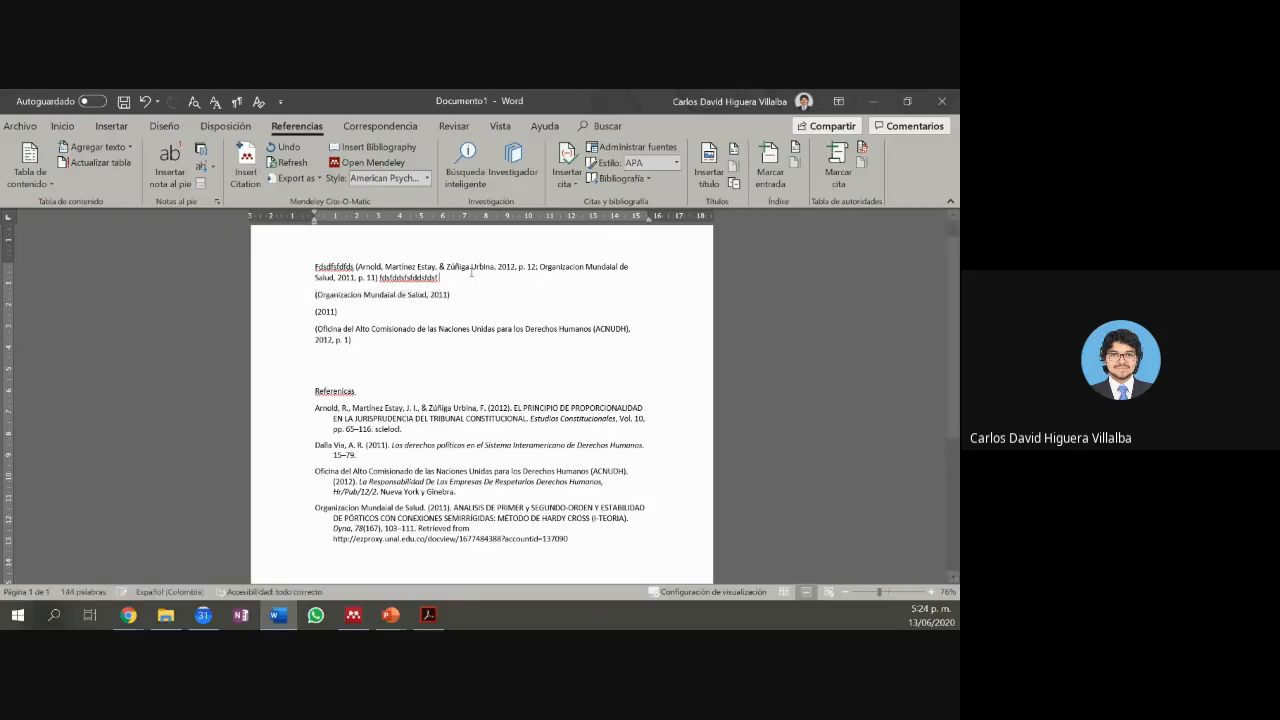
{"action": "key", "text": "ctrl+z"}
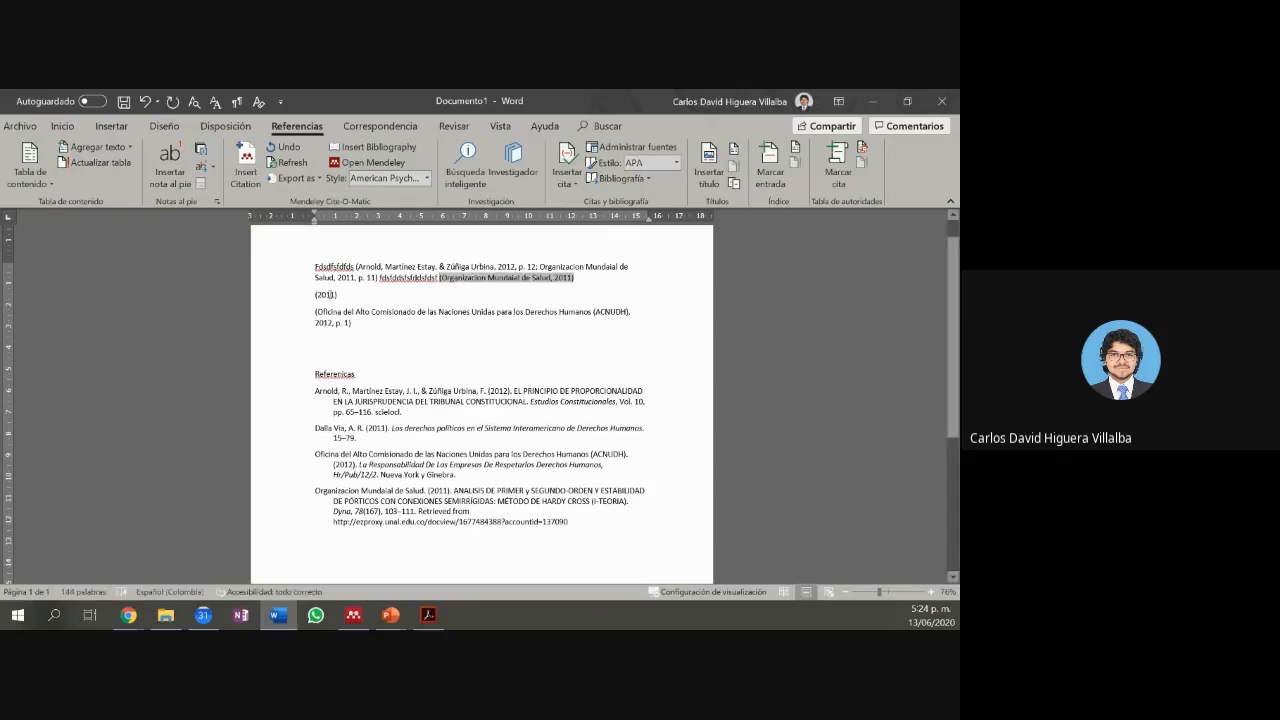
Step: Unsuppress the author in the remaining (2011) citation so it reads (Dalla Via, 2011)
{"action": "left_click", "coordinate": [331, 294]}
{"action": "key", "text": "alt+m"}
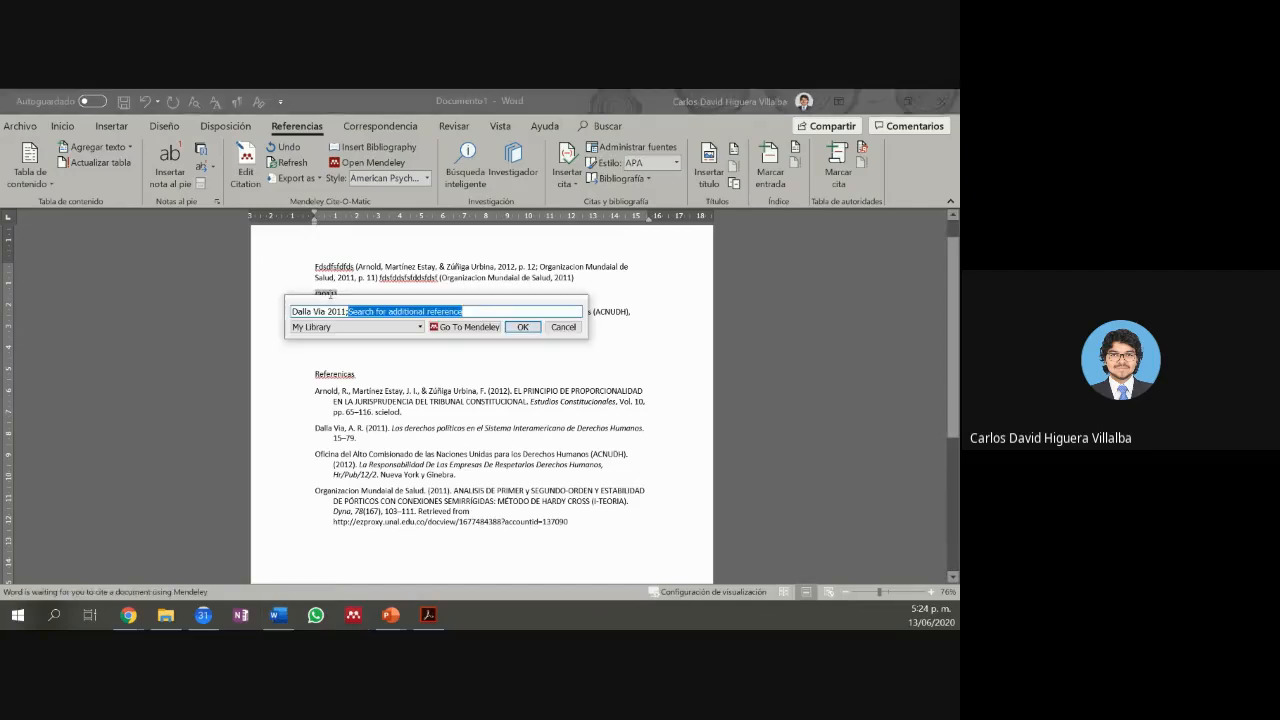
{"action": "left_click", "coordinate": [344, 311]}
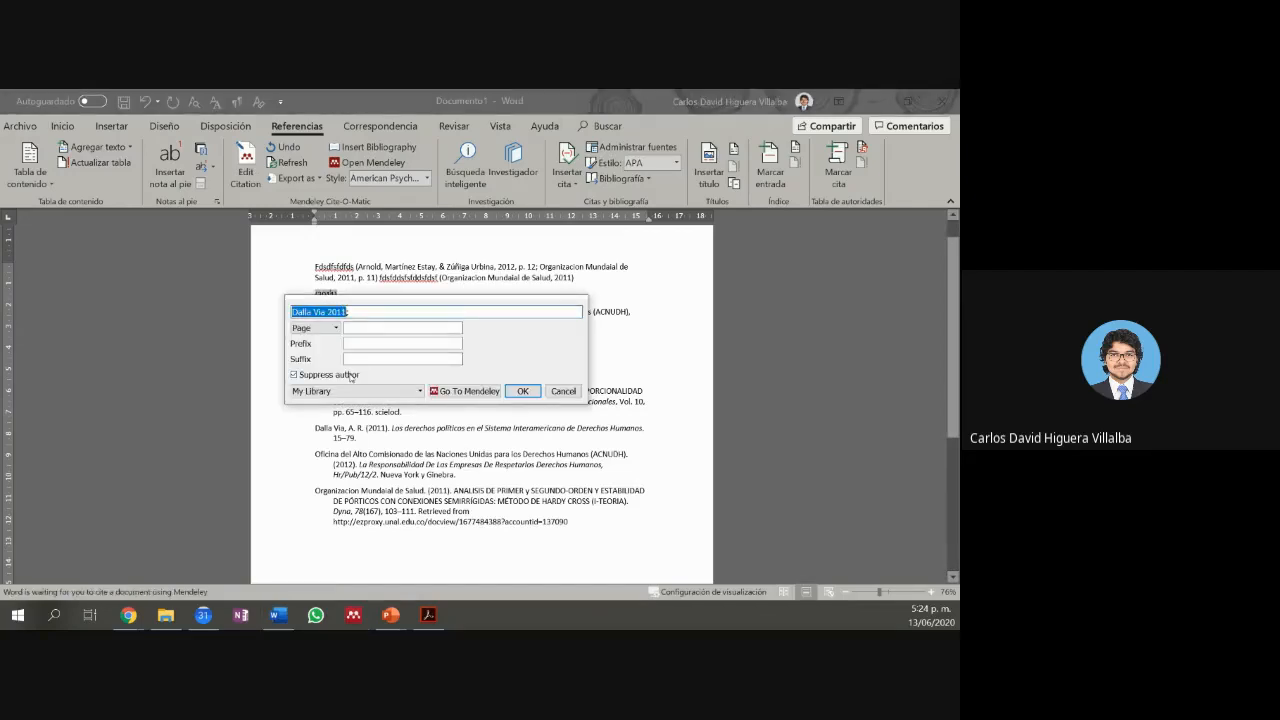
{"action": "left_click", "coordinate": [352, 315]}
{"action": "left_click", "coordinate": [522, 390]}
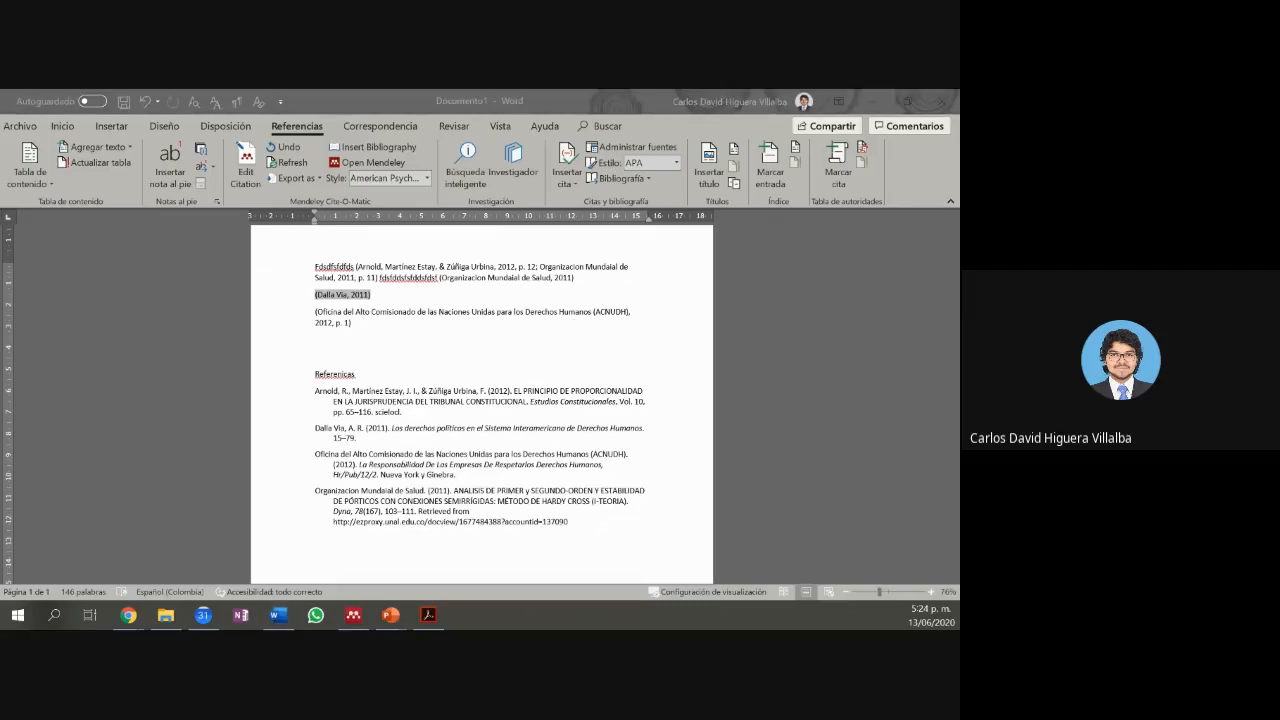
{"action": "left_click", "coordinate": [353, 615]}
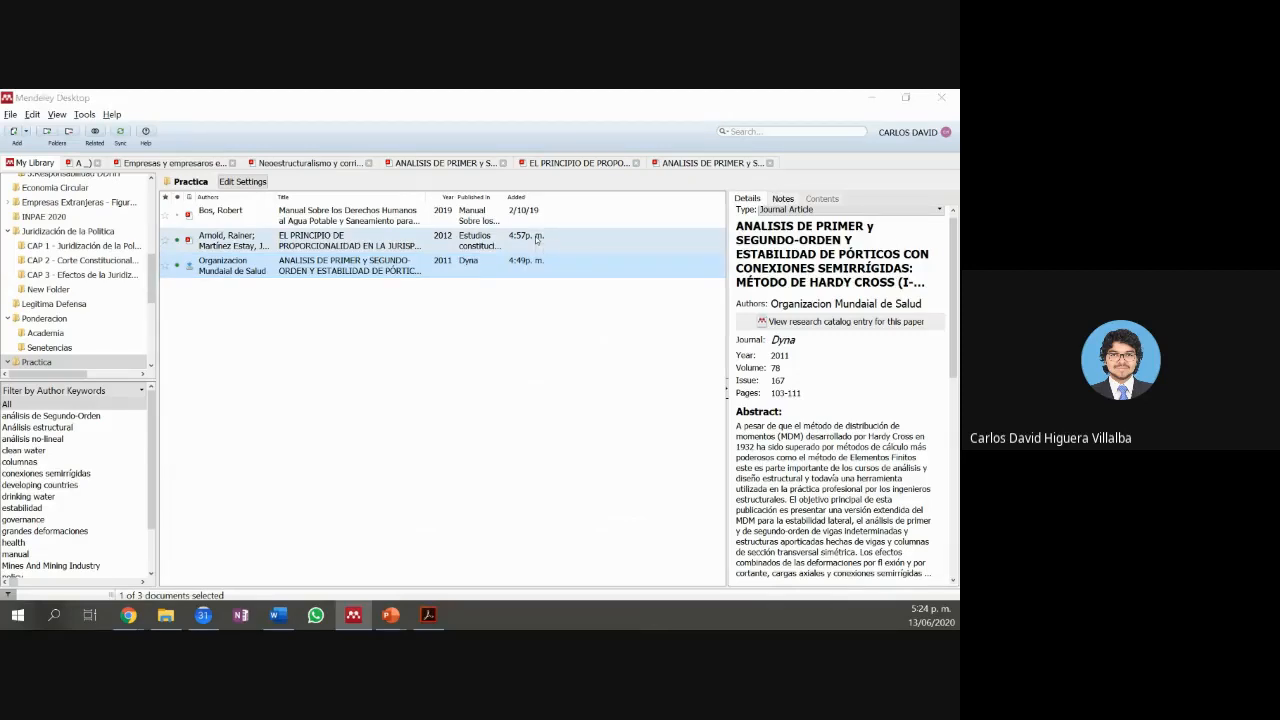
{"action": "key", "text": "alt+Tab"}
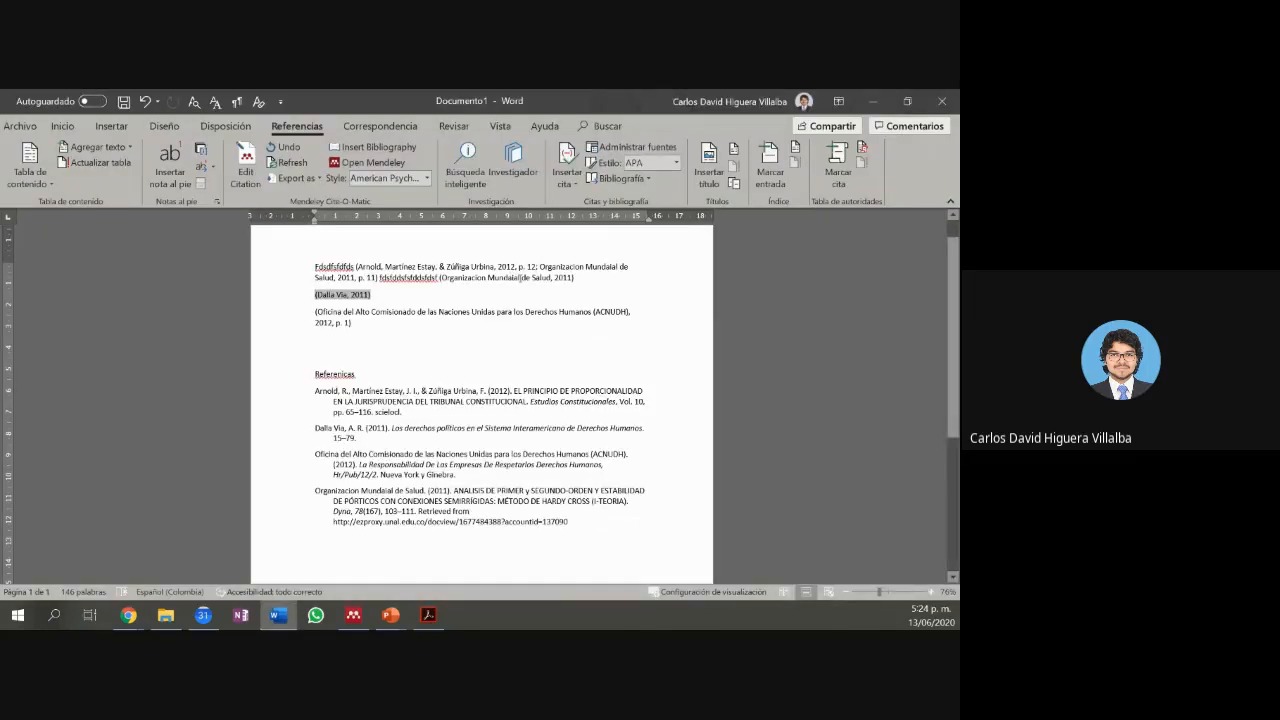
{"action": "left_click", "coordinate": [426, 179]}
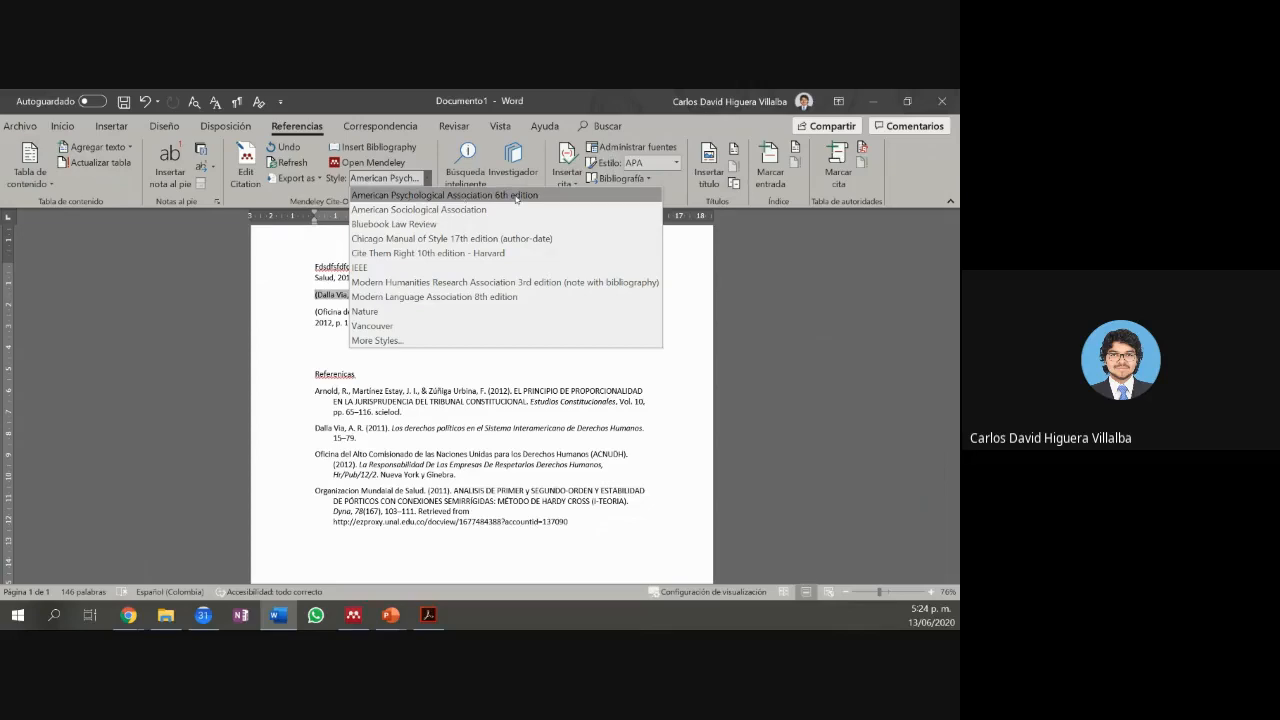
{"action": "left_click", "coordinate": [294, 306]}
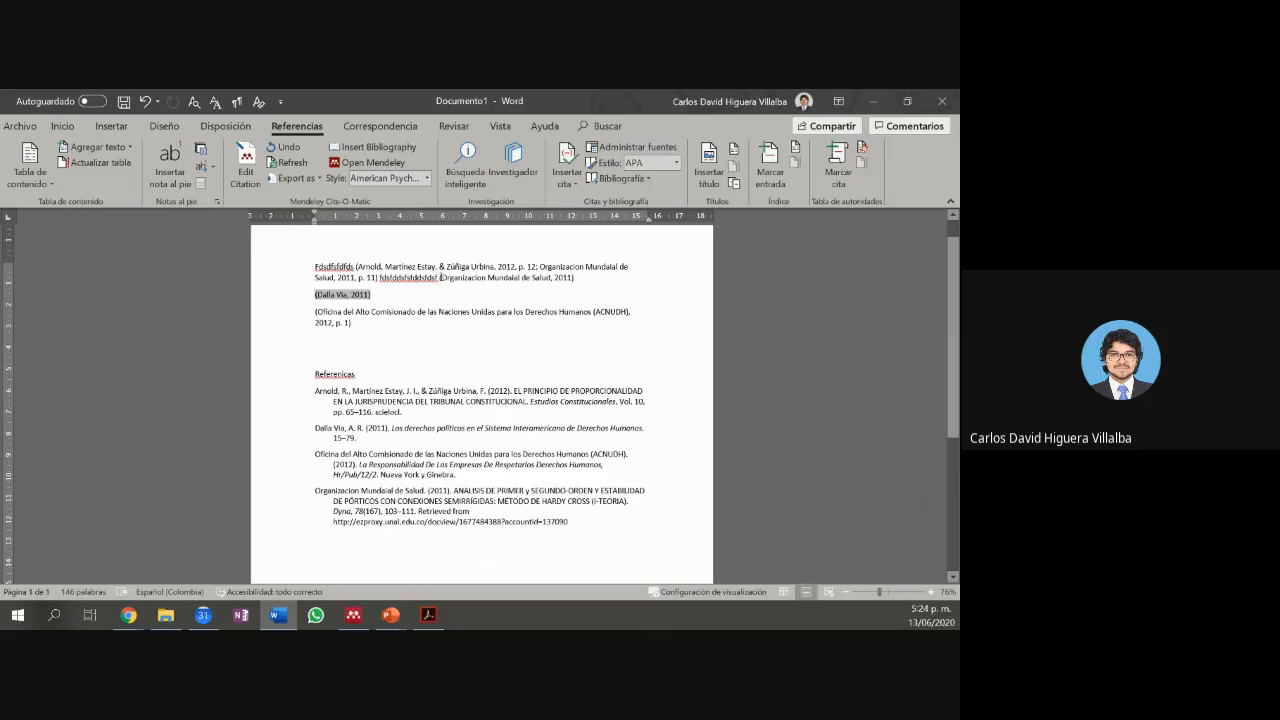
{"action": "left_click", "coordinate": [428, 615]}
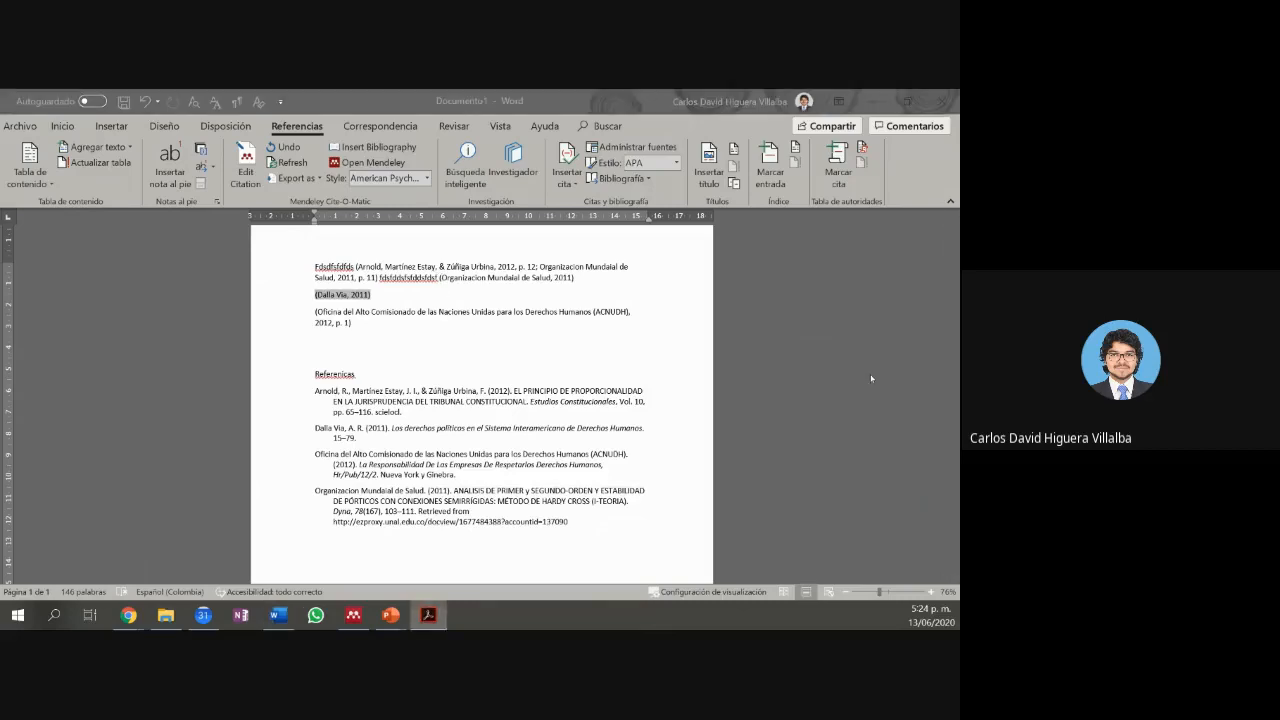
{"action": "left_click", "coordinate": [352, 615]}
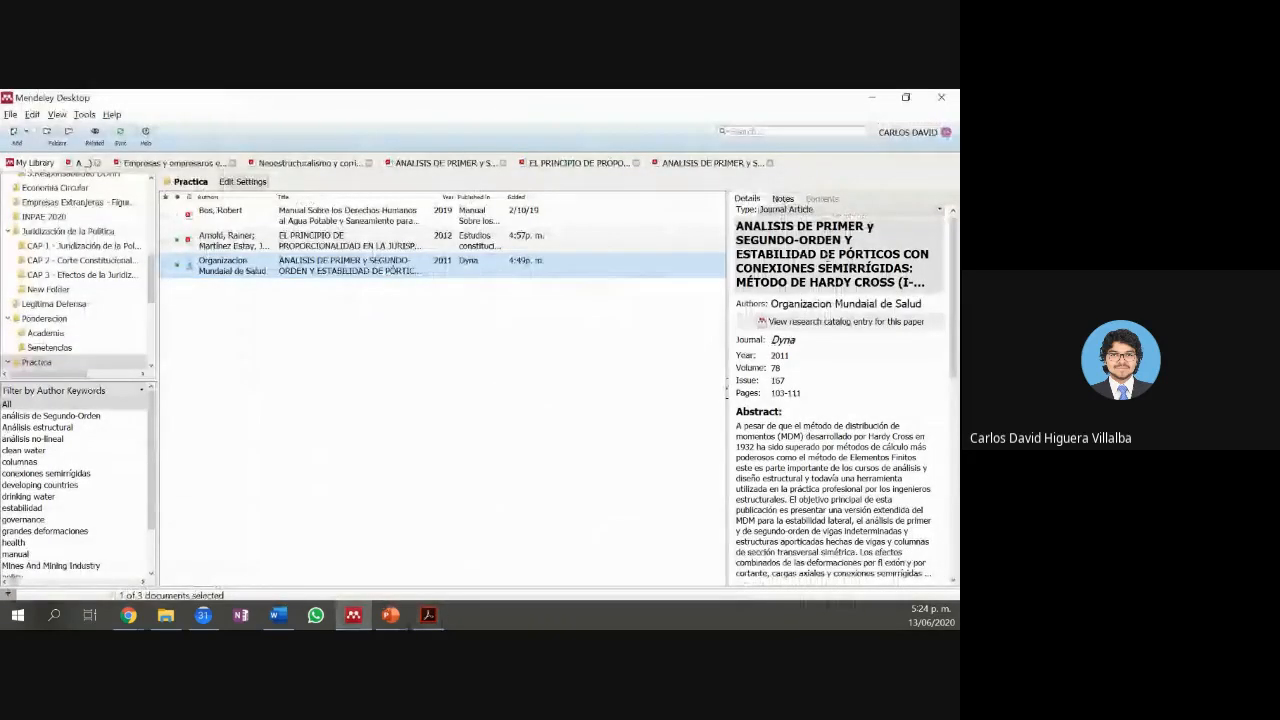
{"action": "left_click", "coordinate": [502, 235]}
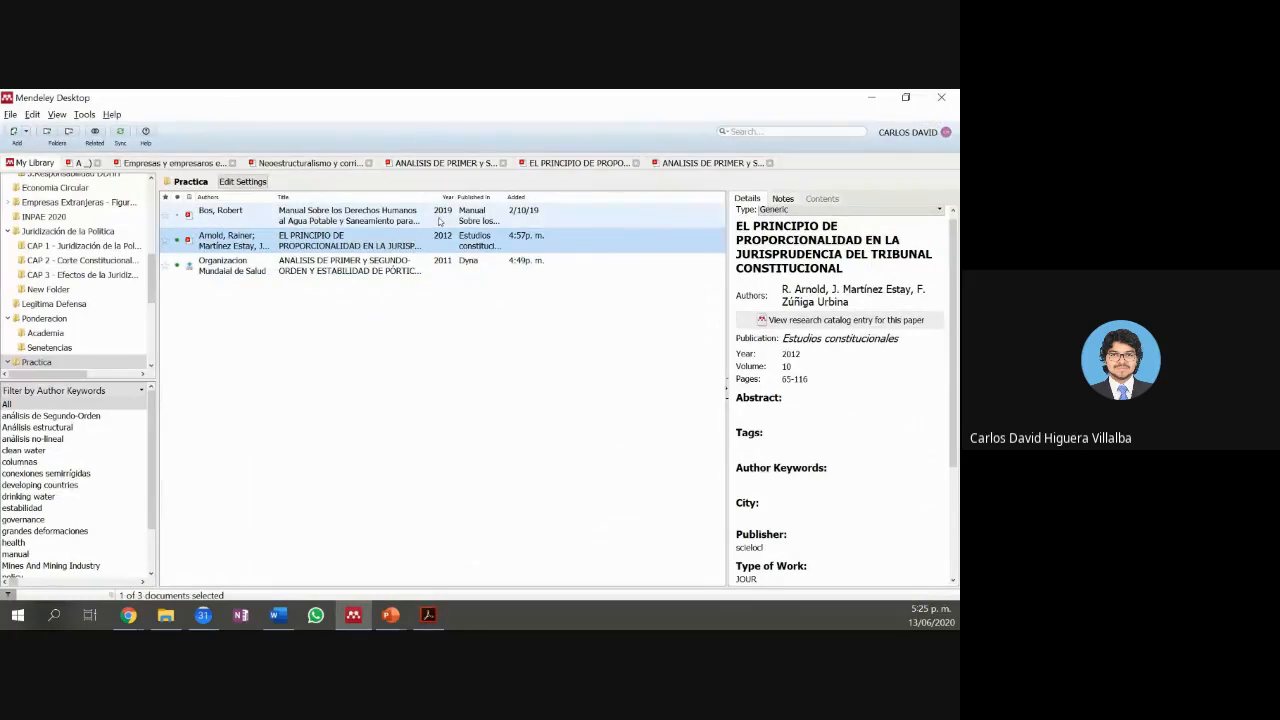
{"action": "left_click", "coordinate": [224, 268]}
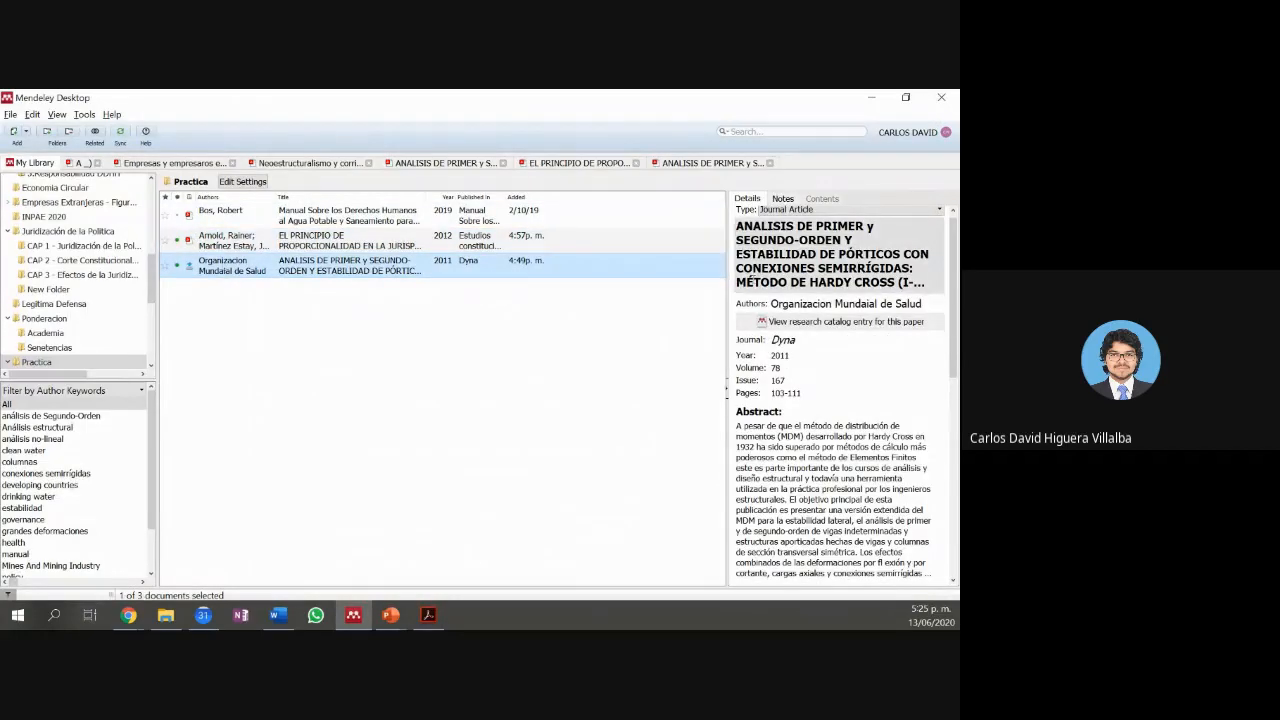
{"action": "left_click", "coordinate": [794, 303]}
{"action": "left_click_drag", "start_coordinate": [794, 303], "coordinate": [895, 303]}
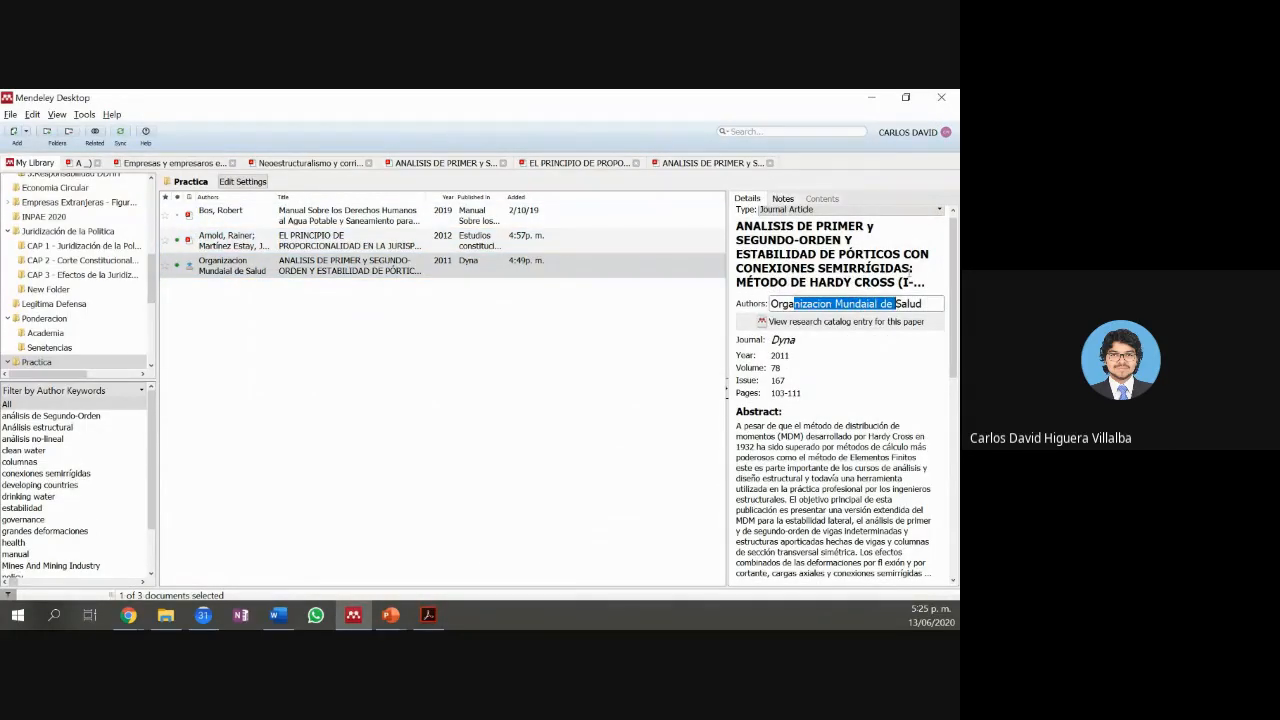
{"action": "left_click", "coordinate": [871, 97]}
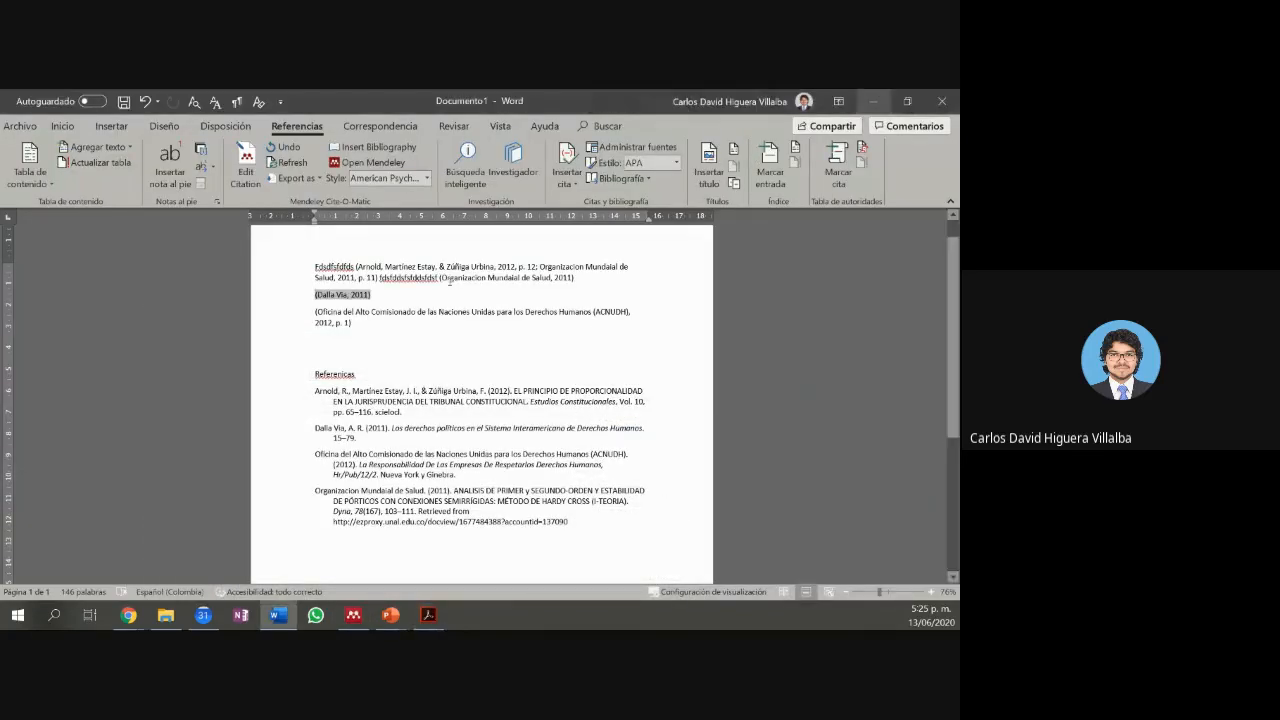
Step: Break the (Organizacion Mundial de Salud, 2011) citation onto its own line above (Dalla Via, 2011)
{"action": "left_click", "coordinate": [446, 279]}
{"action": "left_click_drag", "start_coordinate": [535, 288], "coordinate": [556, 282]}
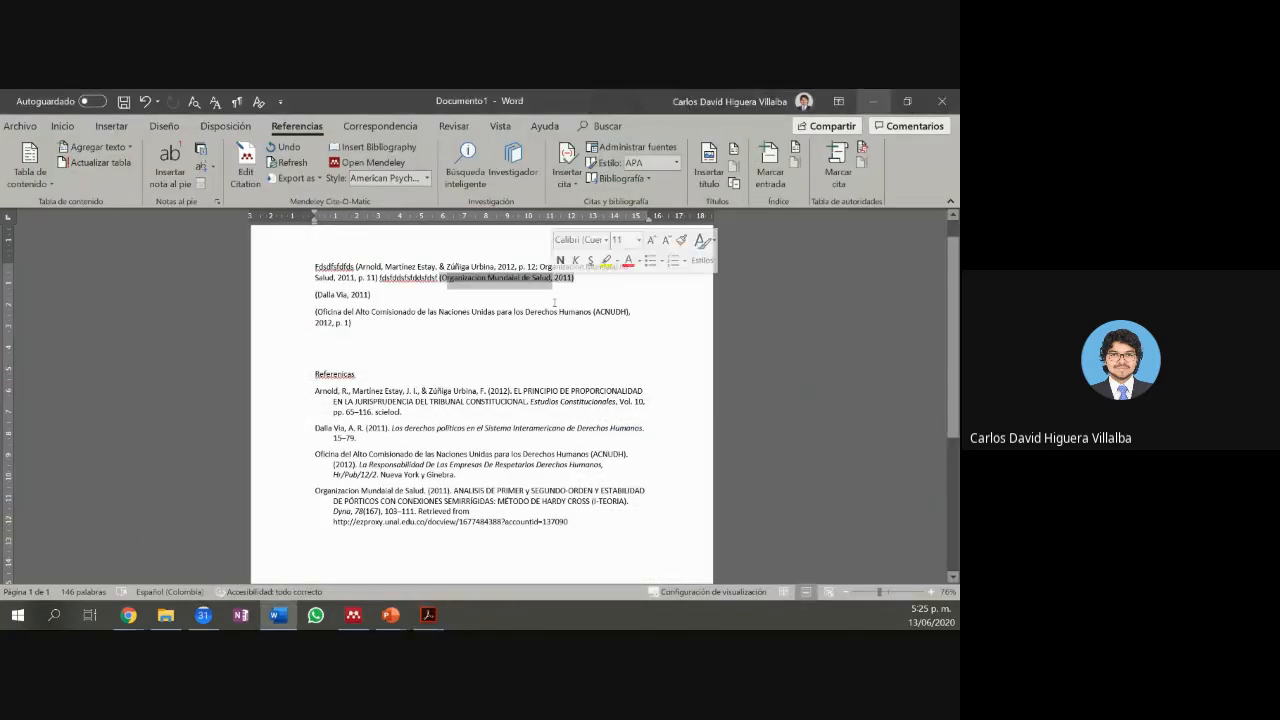
{"action": "left_click", "coordinate": [555, 300]}
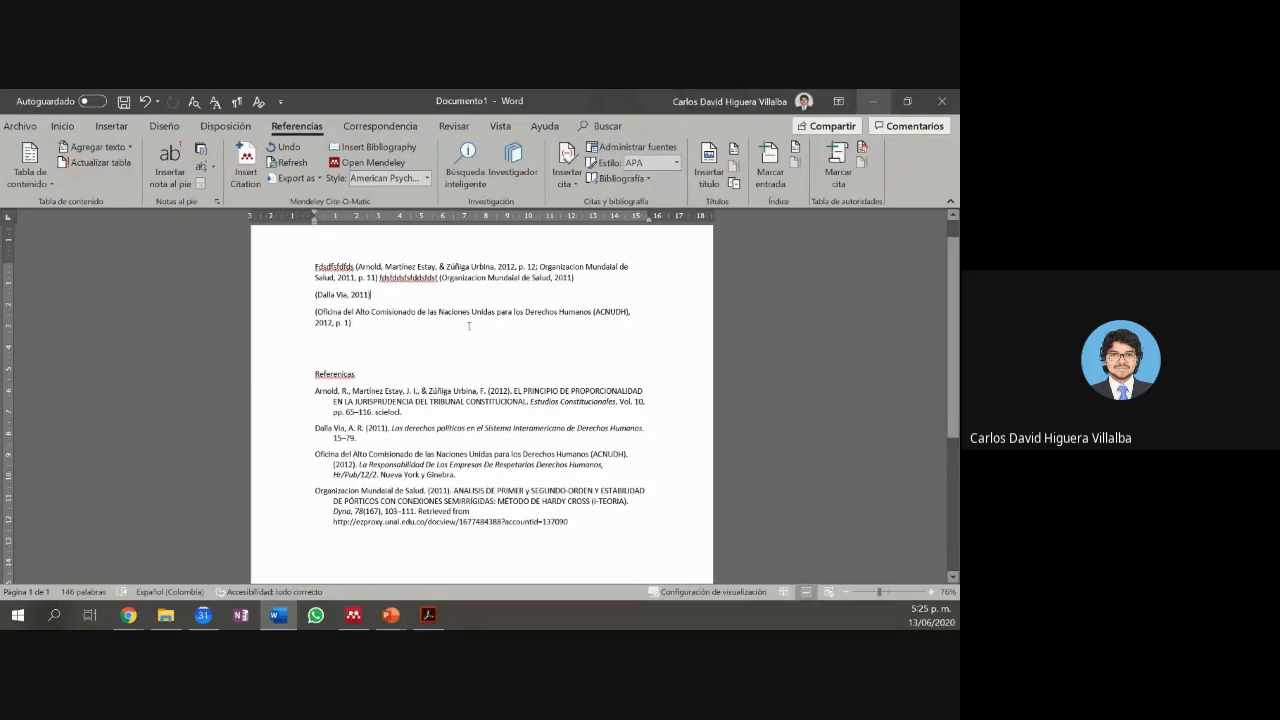
{"action": "left_click", "coordinate": [322, 346]}
{"action": "left_click_drag", "start_coordinate": [316, 313], "coordinate": [630, 313]}
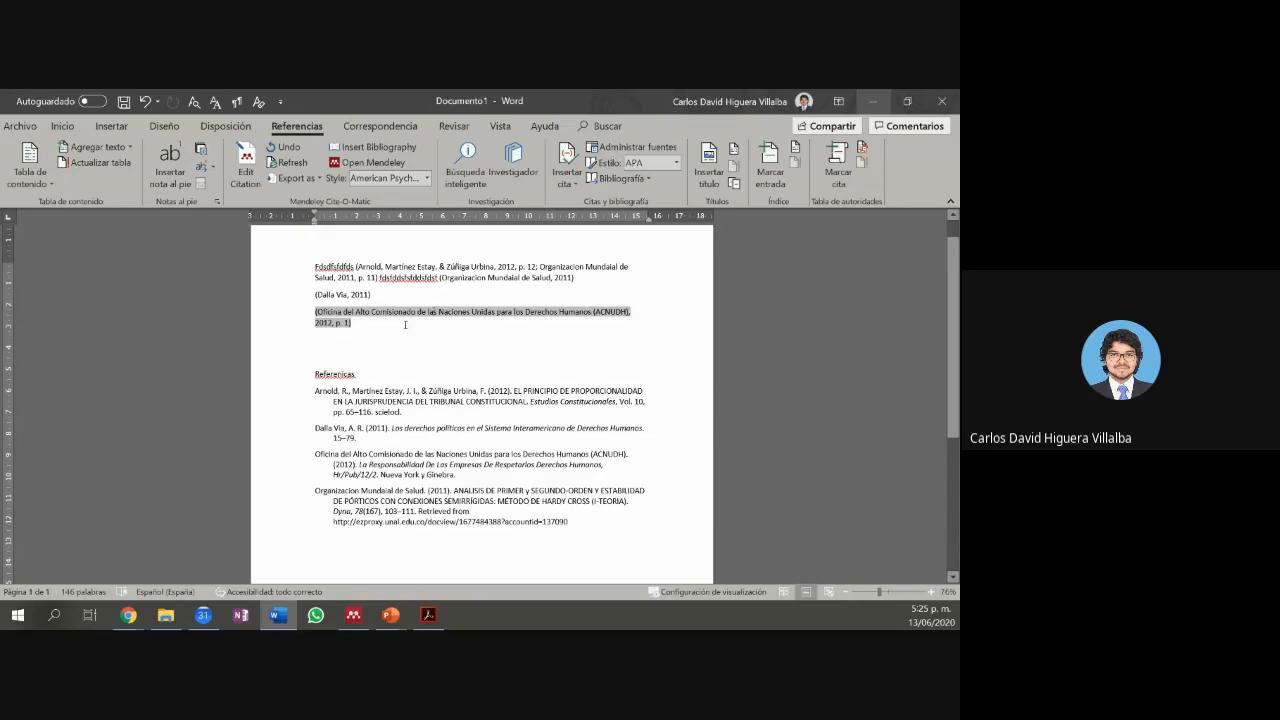
{"action": "left_click", "coordinate": [515, 266]}
{"action": "left_click", "coordinate": [460, 283]}
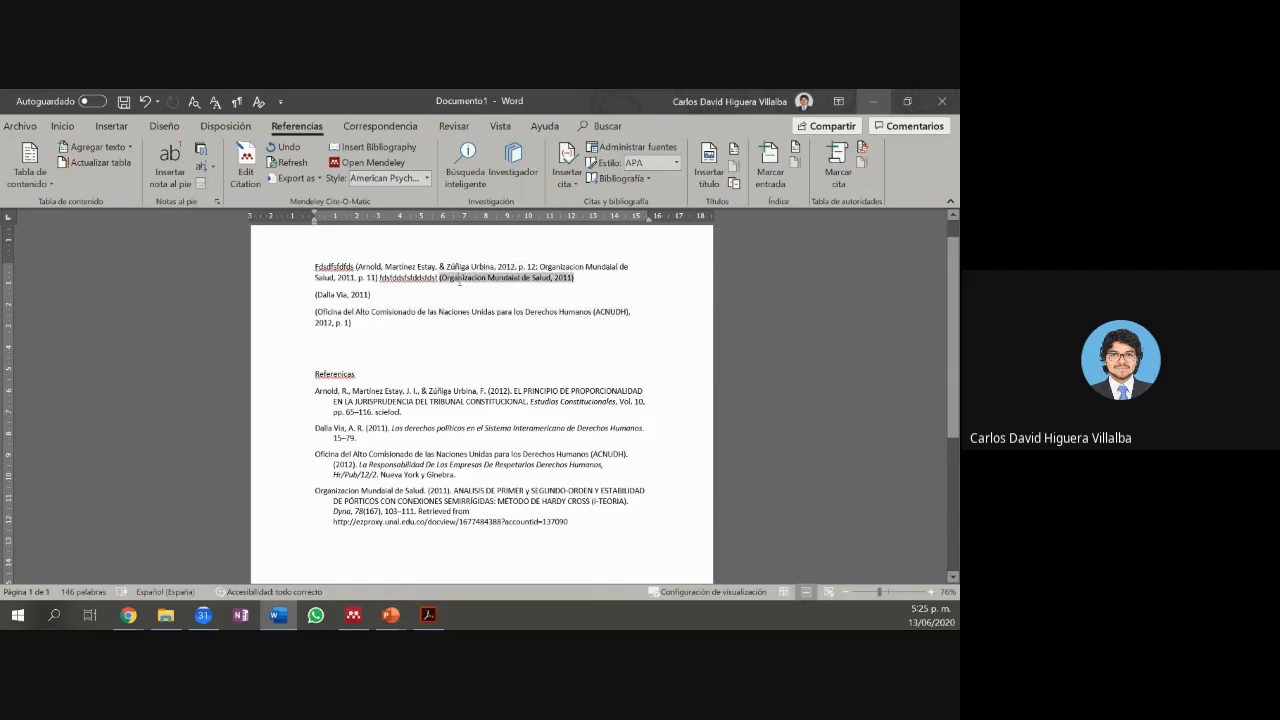
{"action": "left_click", "coordinate": [441, 278]}
{"action": "key", "text": "Return"}
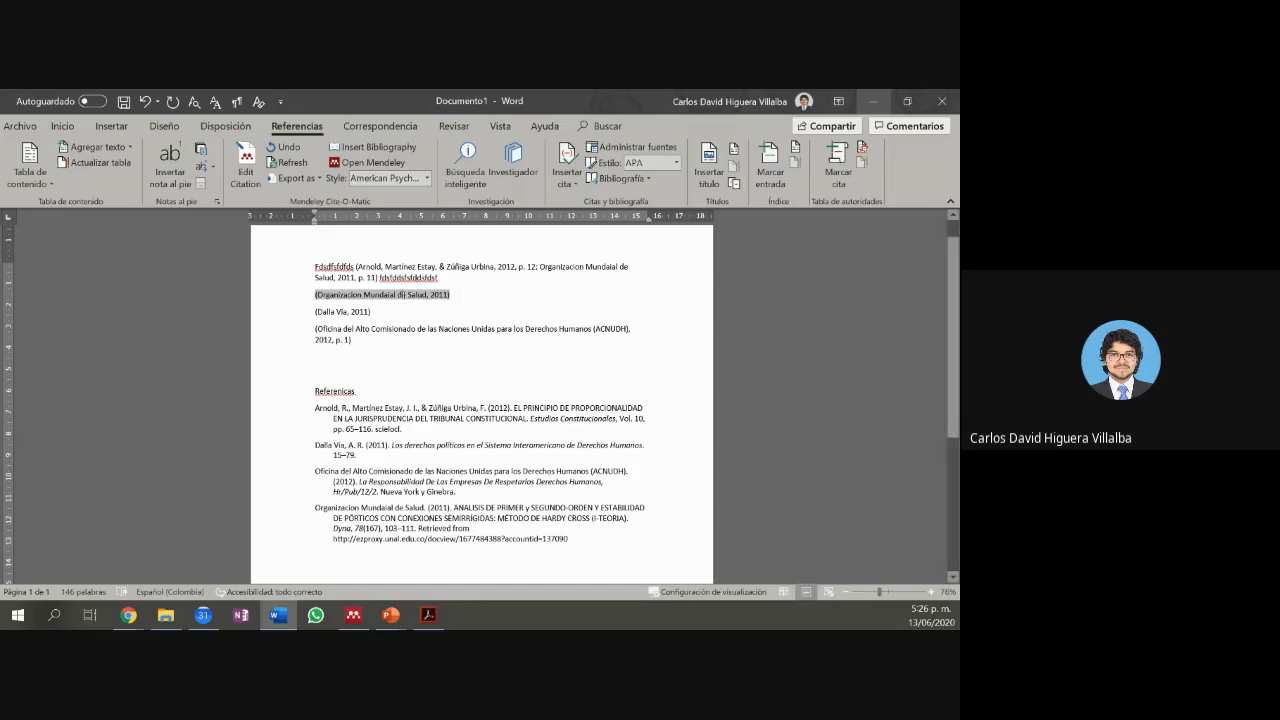
Step: Suppress the author in the Organizacion Mundial de Salud citation, leaving just (2011)
{"action": "left_click", "coordinate": [436, 312]}
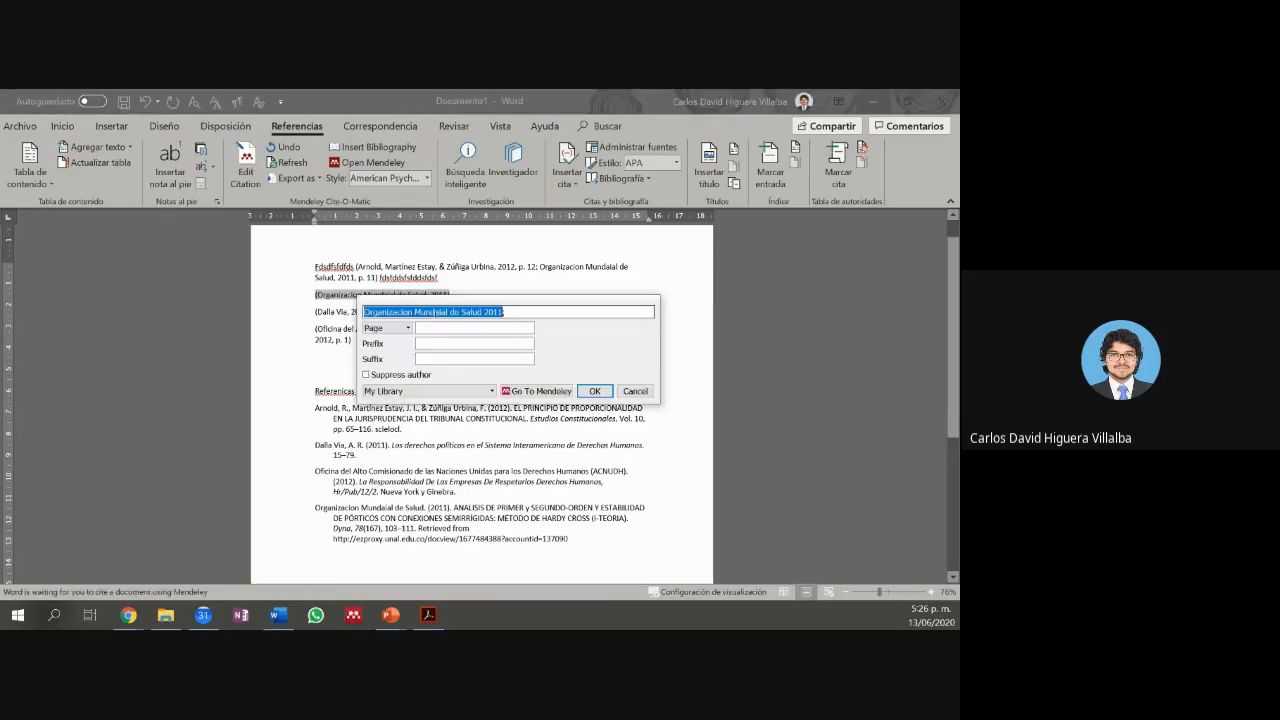
{"action": "left_click", "coordinate": [594, 391]}
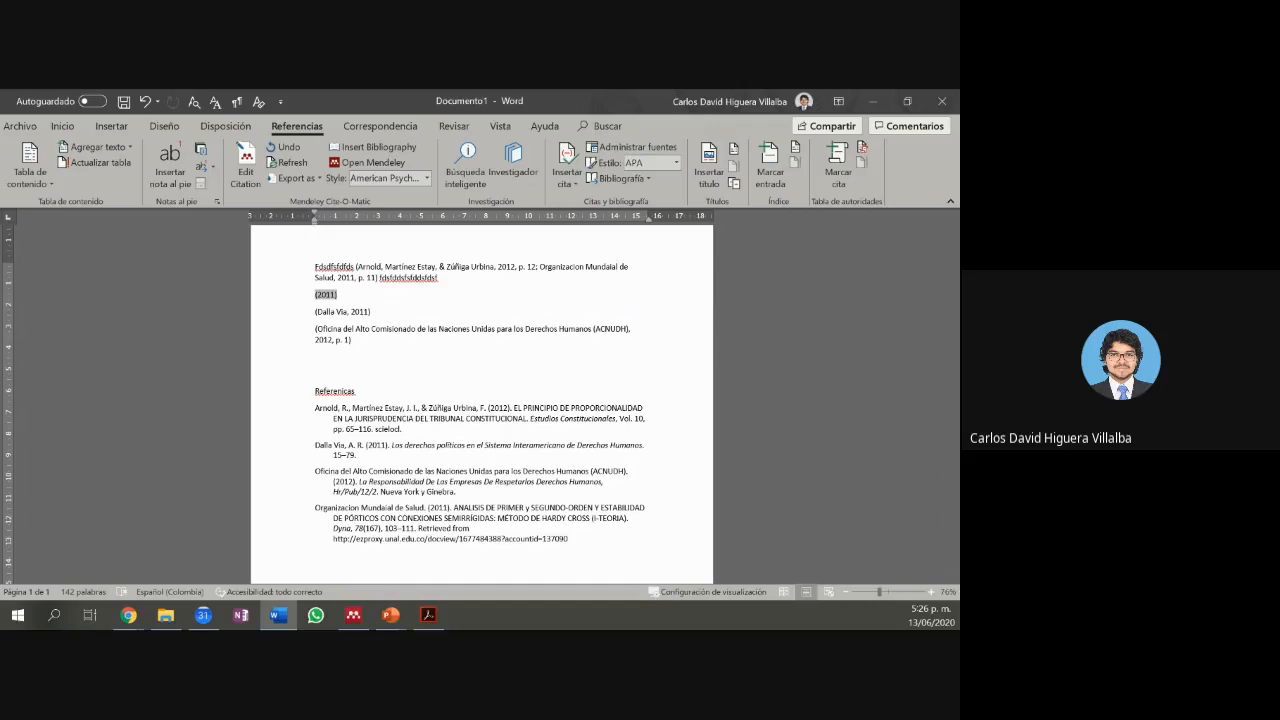
{"action": "key", "text": "super+d"}
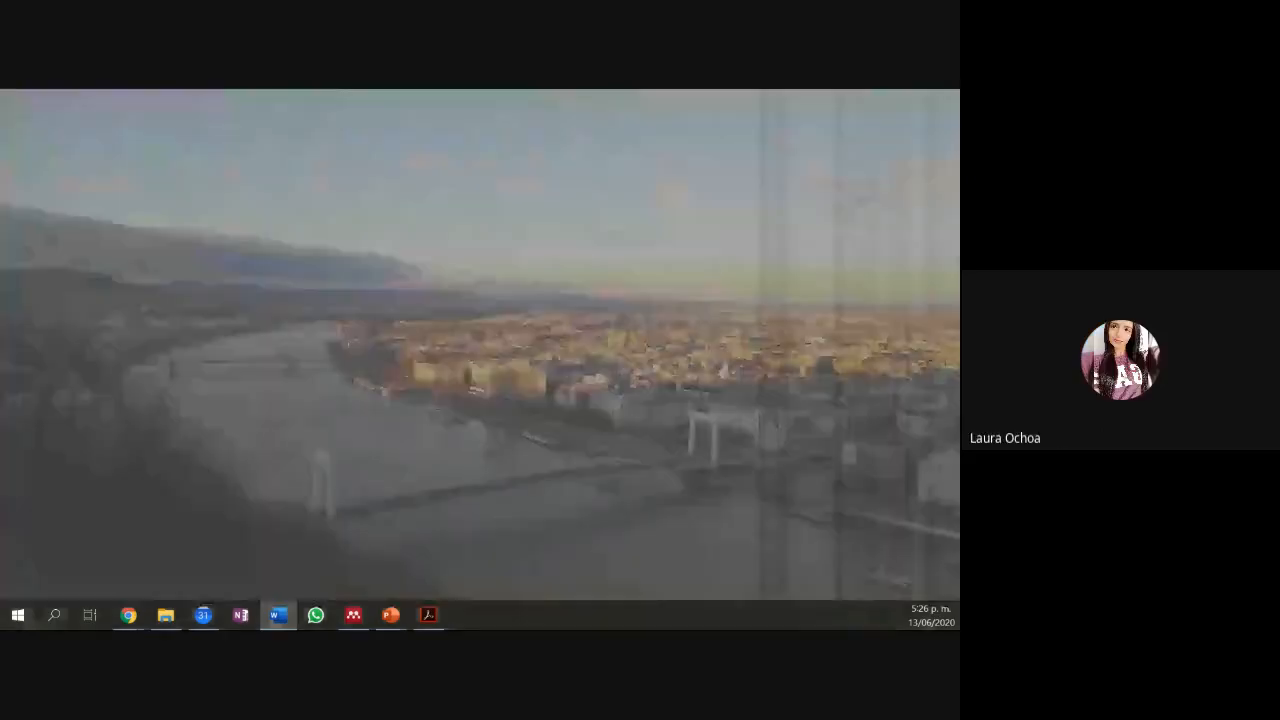
{"action": "key", "text": "super+d"}
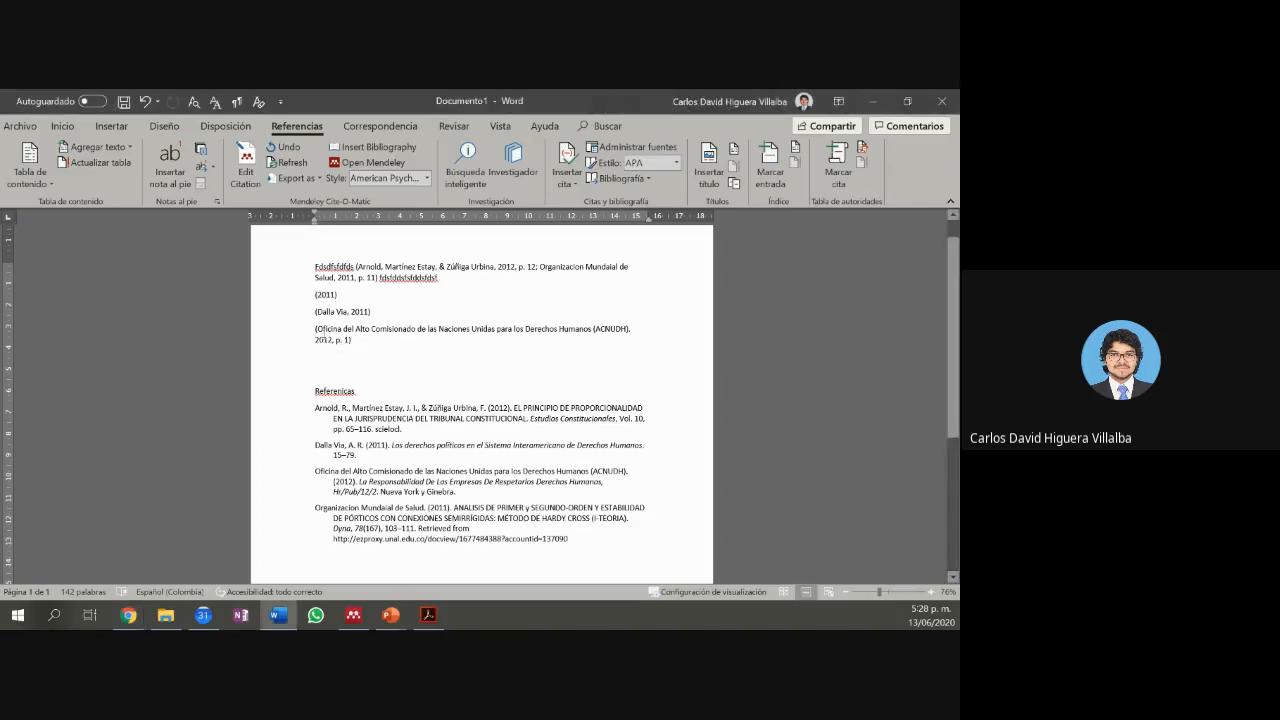
Step: Type a quoted placeholder 'jhhjjhjh' on the empty line below the ACNUDH citation, then select that citation
{"action": "left_click", "coordinate": [300, 327]}
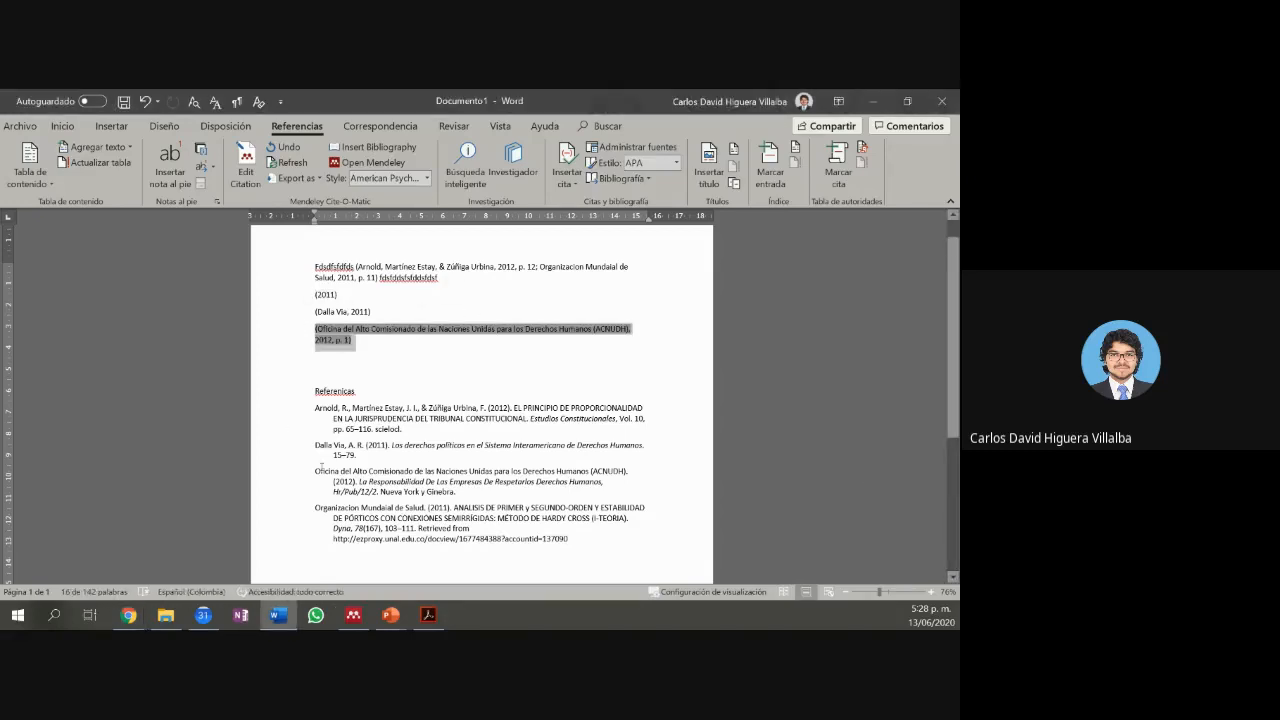
{"action": "left_click", "coordinate": [352, 367]}
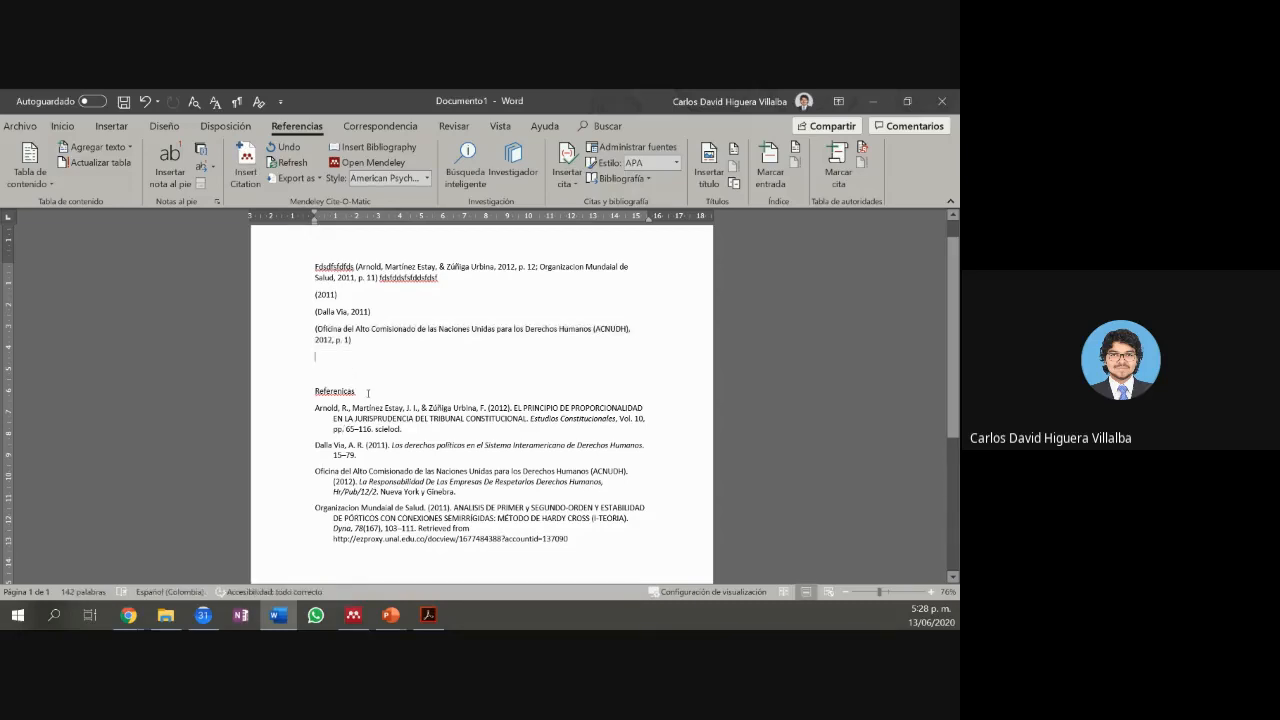
{"action": "type", "text": "\"\""}
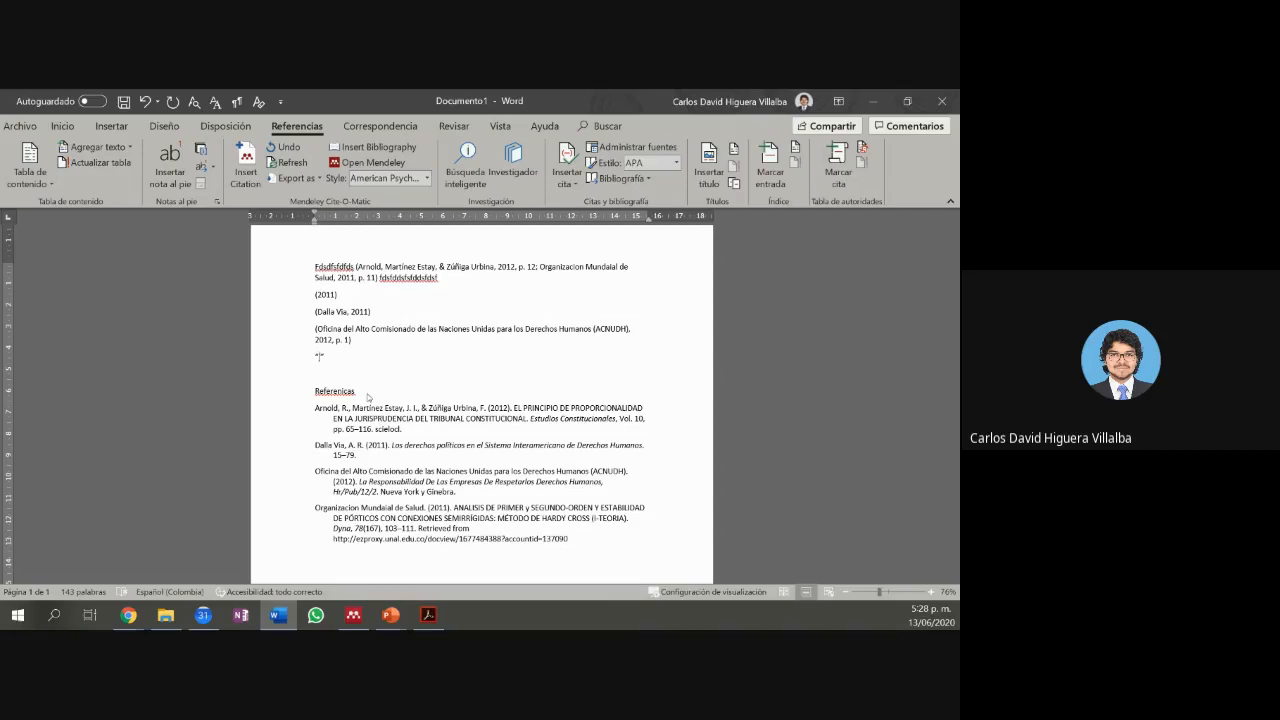
{"action": "type", "text": "jhhjjhjhj"}
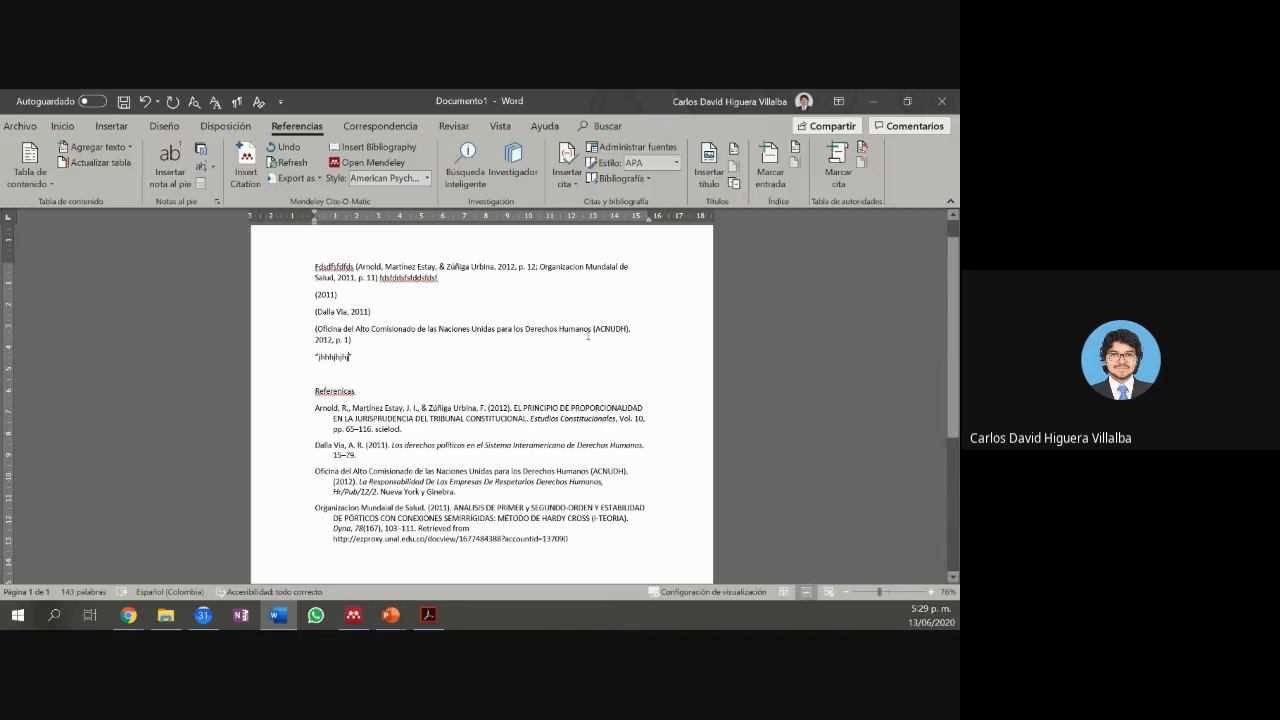
{"action": "left_click_drag", "start_coordinate": [315, 329], "coordinate": [363, 345]}
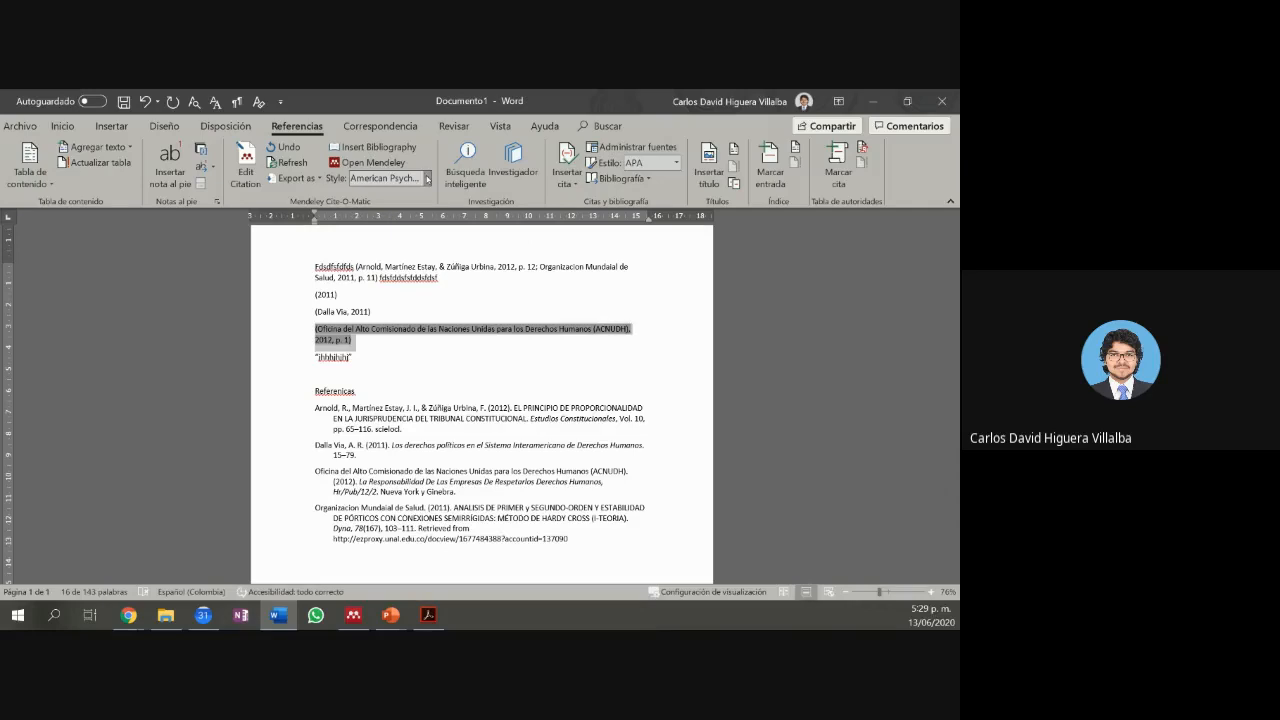
{"action": "left_click", "coordinate": [427, 179]}
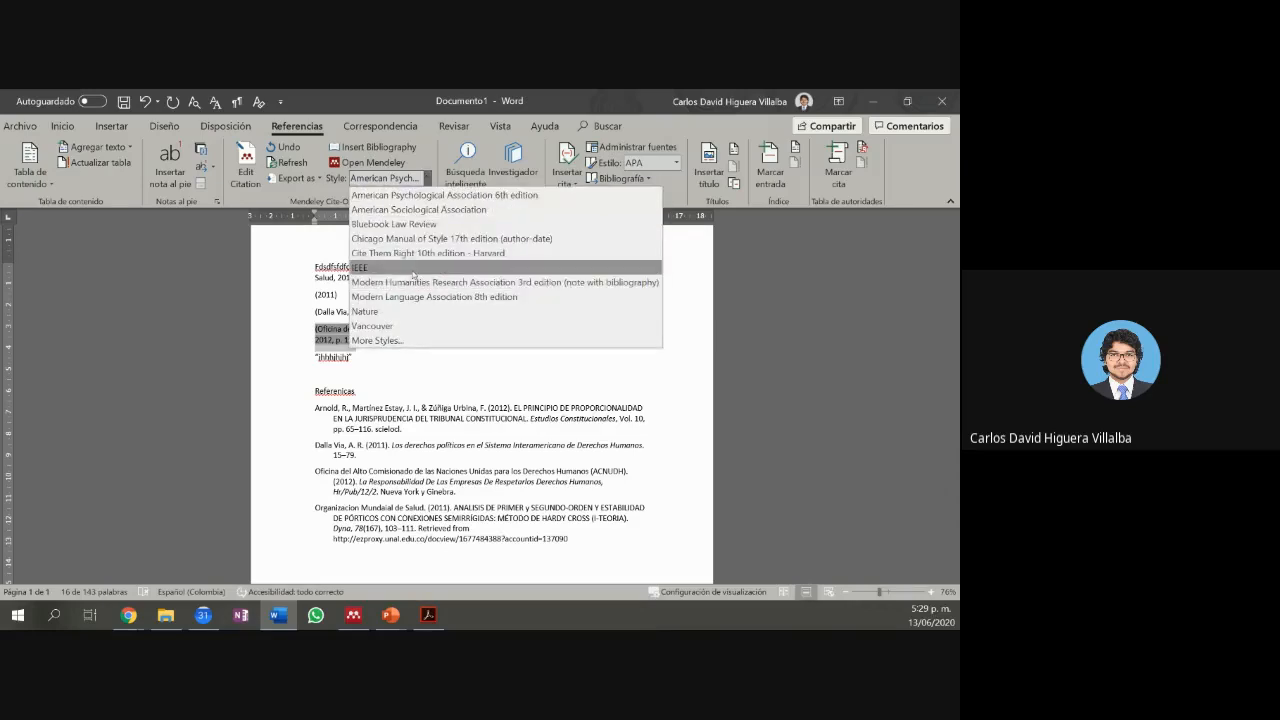
{"action": "left_click", "coordinate": [401, 366]}
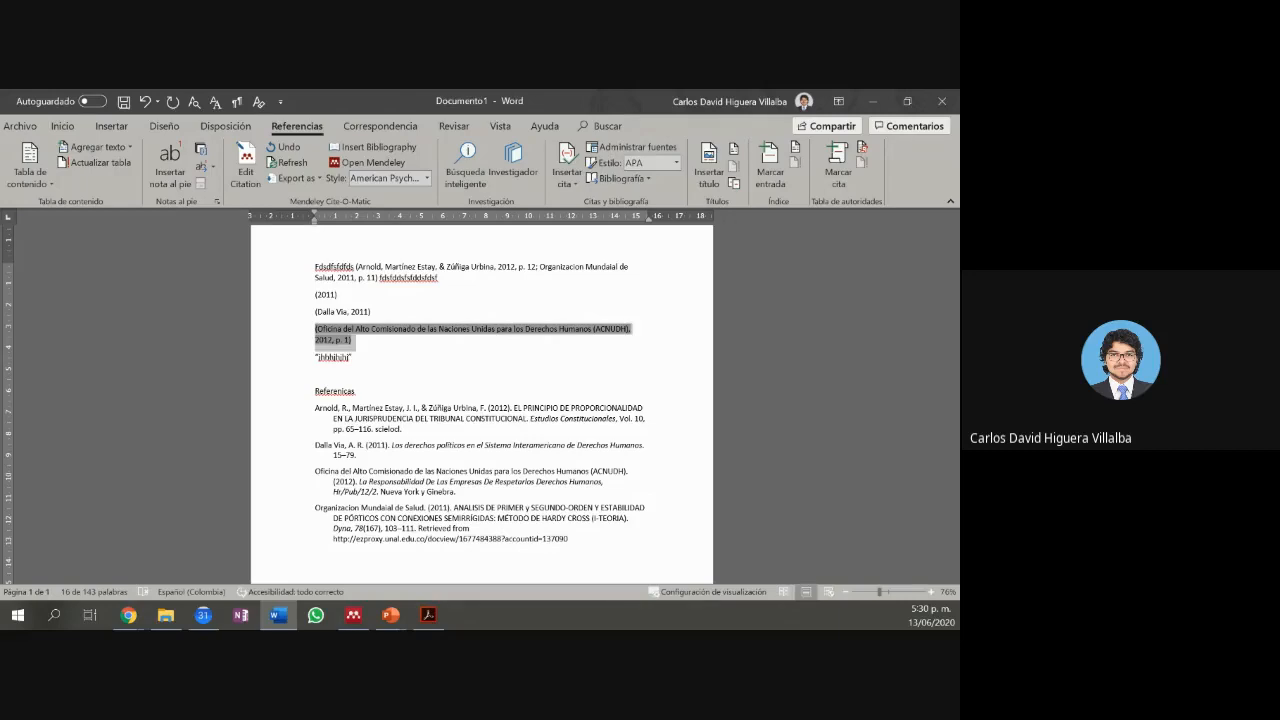
Step: Switch to Mendeley Desktop and show the Acceso al Agua group's two documents
{"action": "key", "text": "alt+Tab"}
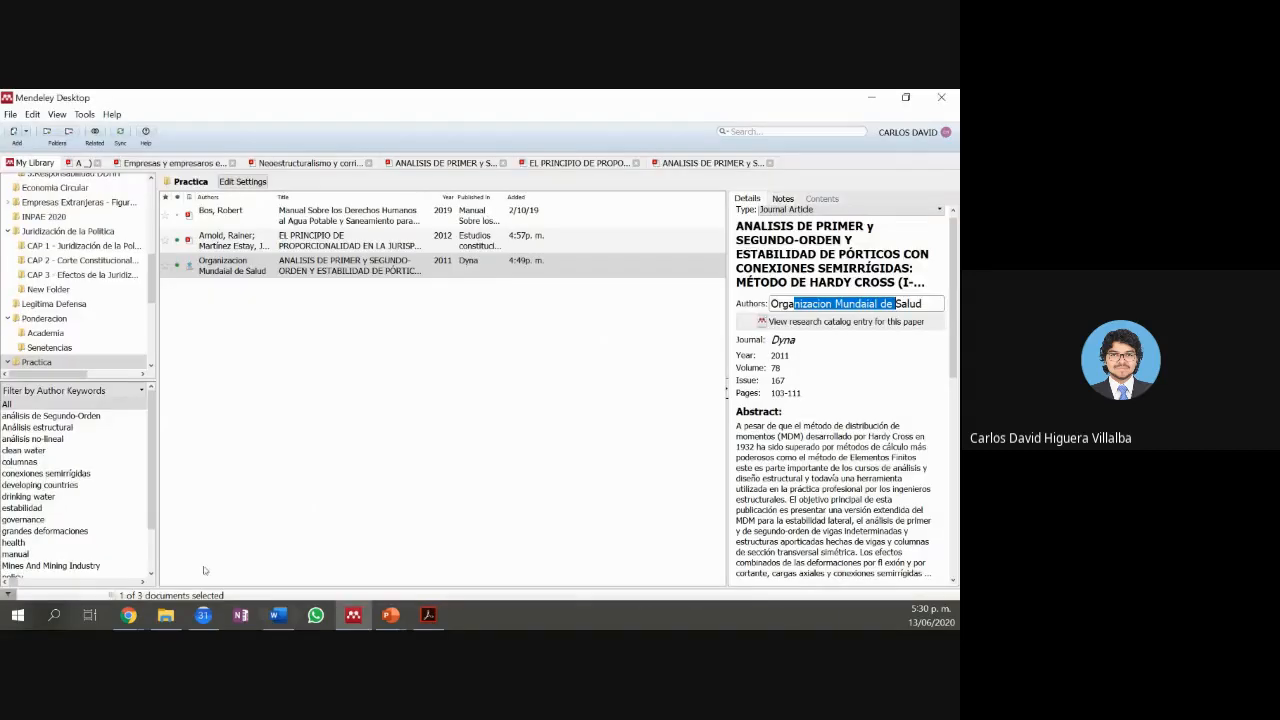
{"action": "scroll", "coordinate": [88, 342], "scroll_direction": "down", "scroll_amount": 3}
{"action": "scroll", "coordinate": [88, 342], "scroll_direction": "down", "scroll_amount": 3}
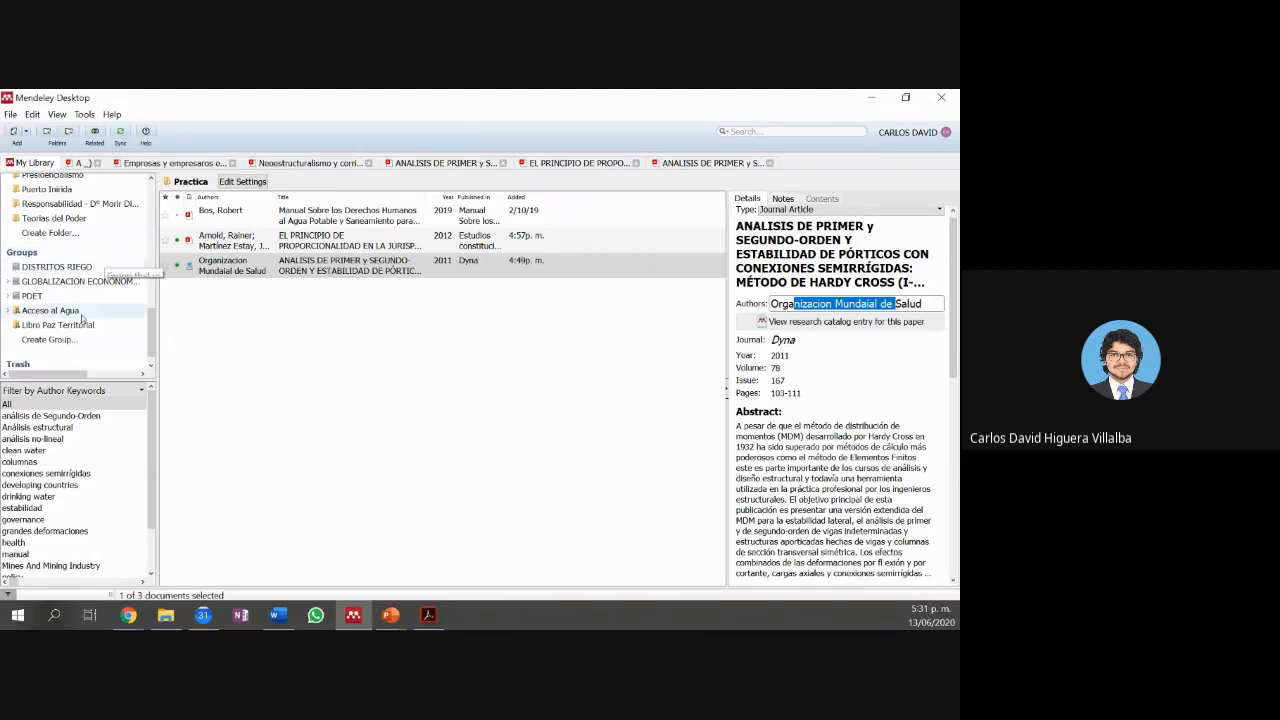
{"action": "left_click", "coordinate": [50, 311]}
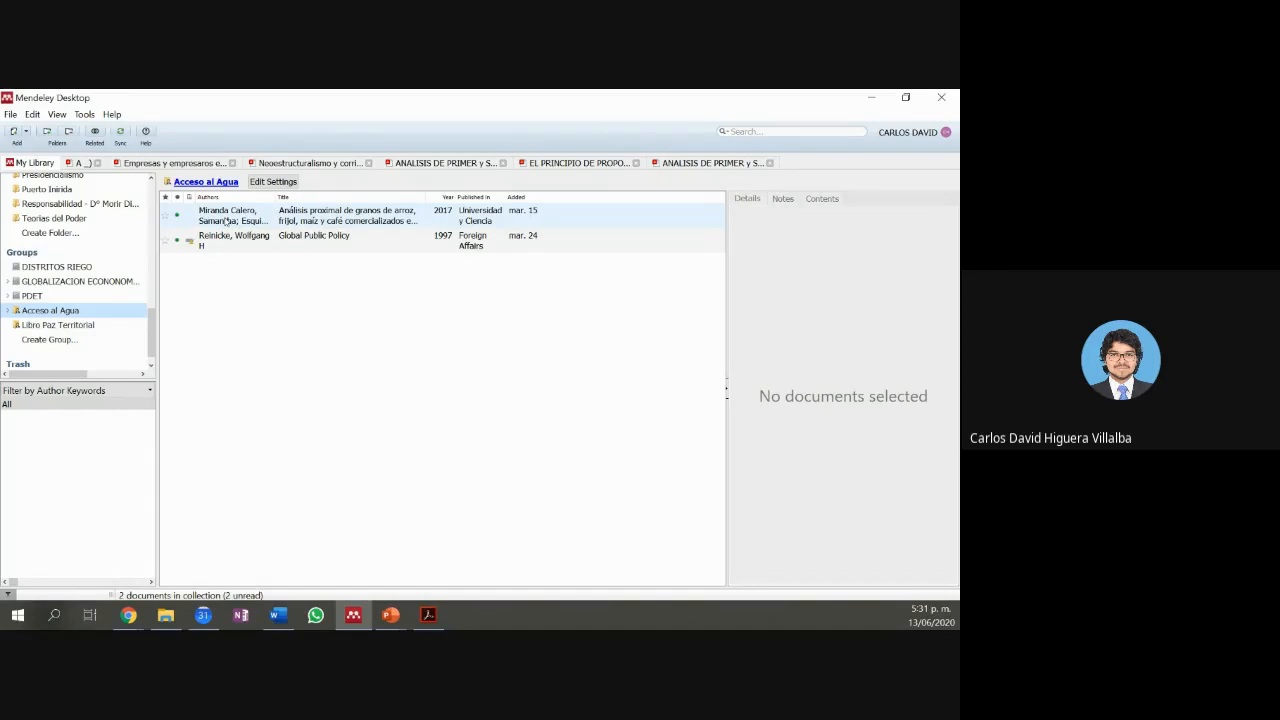
Step: Browse the Libro Paz Territorial and PDET groups and open the Las Garantías de Seguridad report PDF
{"action": "left_click", "coordinate": [78, 326]}
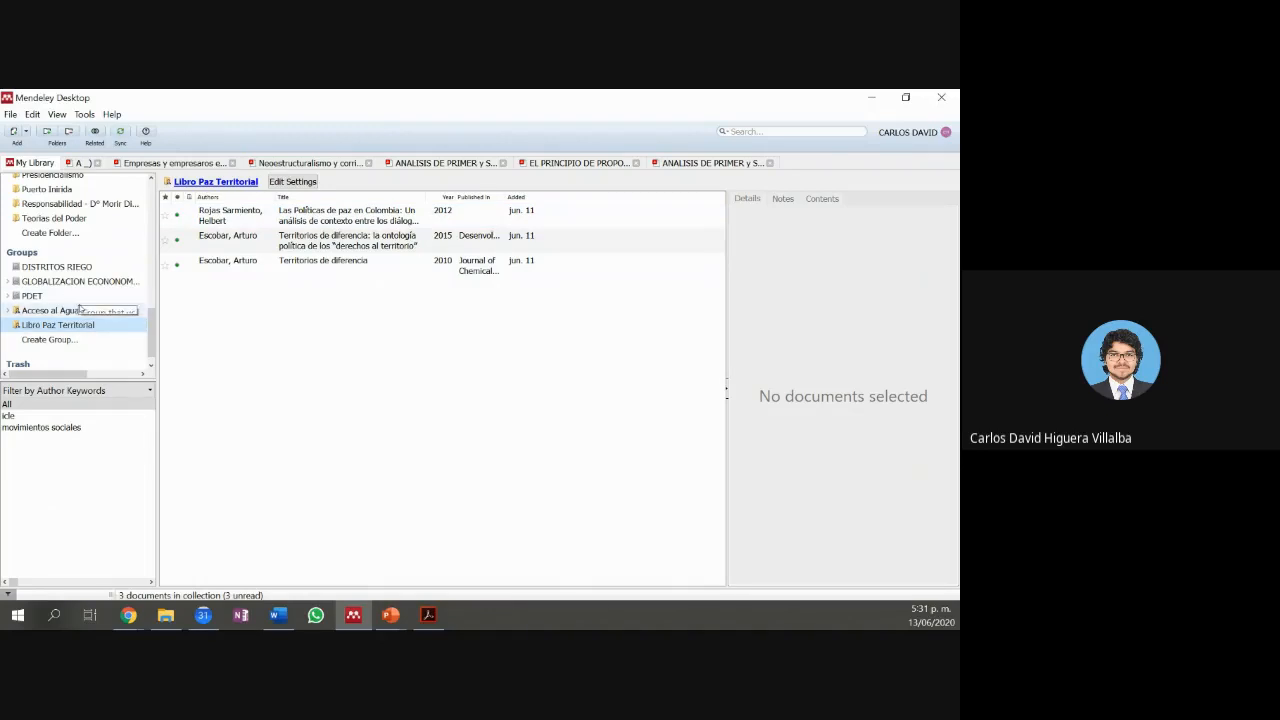
{"action": "left_click", "coordinate": [78, 300]}
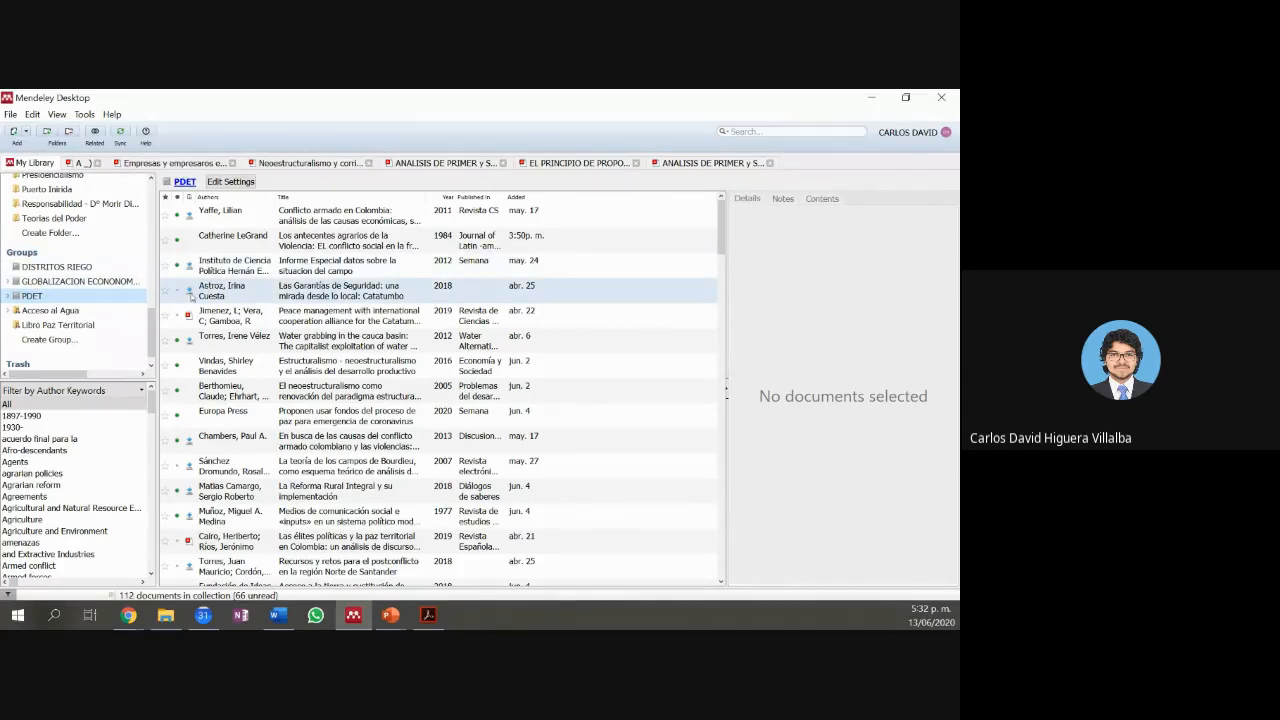
{"action": "left_click", "coordinate": [190, 293]}
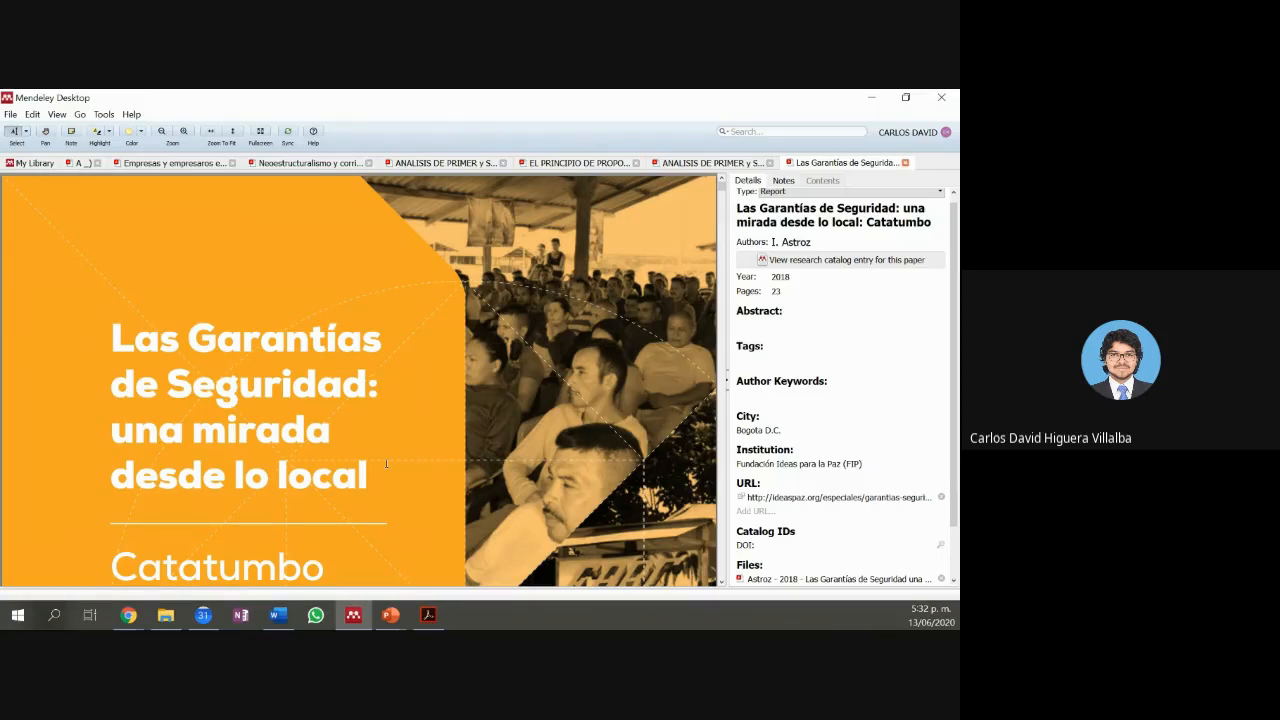
Step: Skim the report PDF down to the purple highlighted violence passage, then return to Word
{"action": "scroll", "coordinate": [386, 463], "scroll_direction": "down", "scroll_amount": 15}
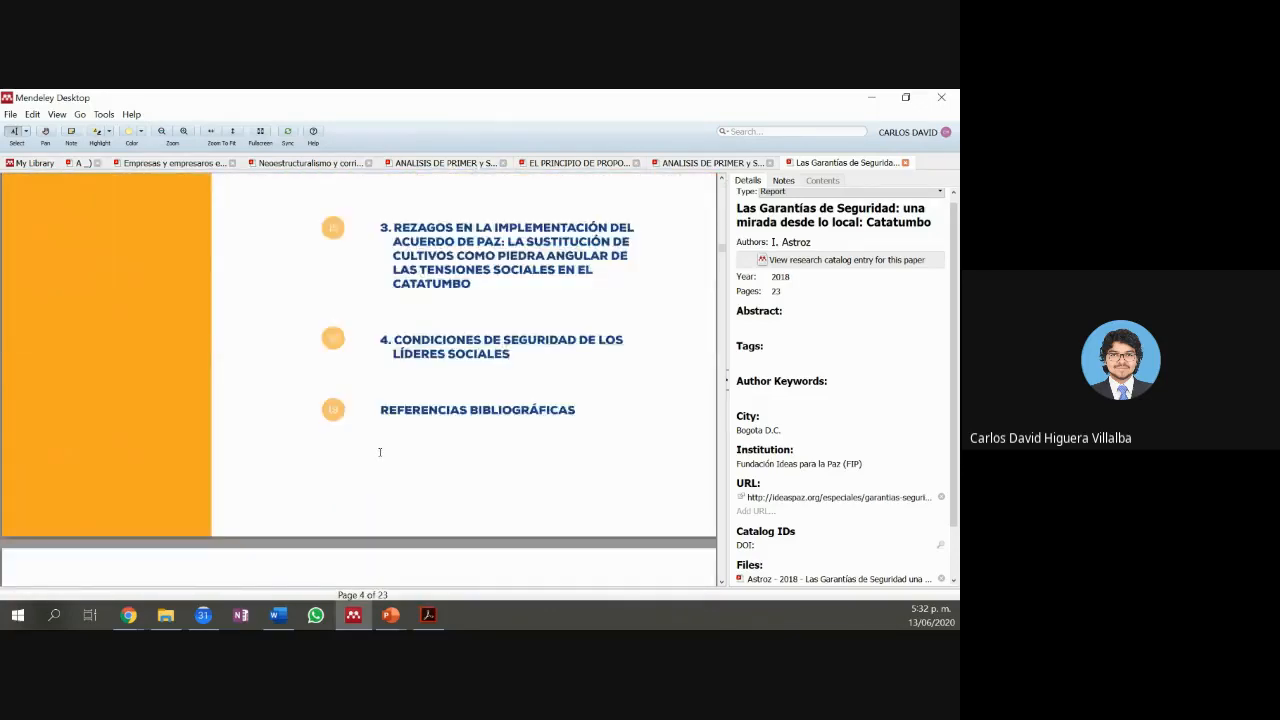
{"action": "scroll", "coordinate": [379, 452], "scroll_direction": "down", "scroll_amount": 8}
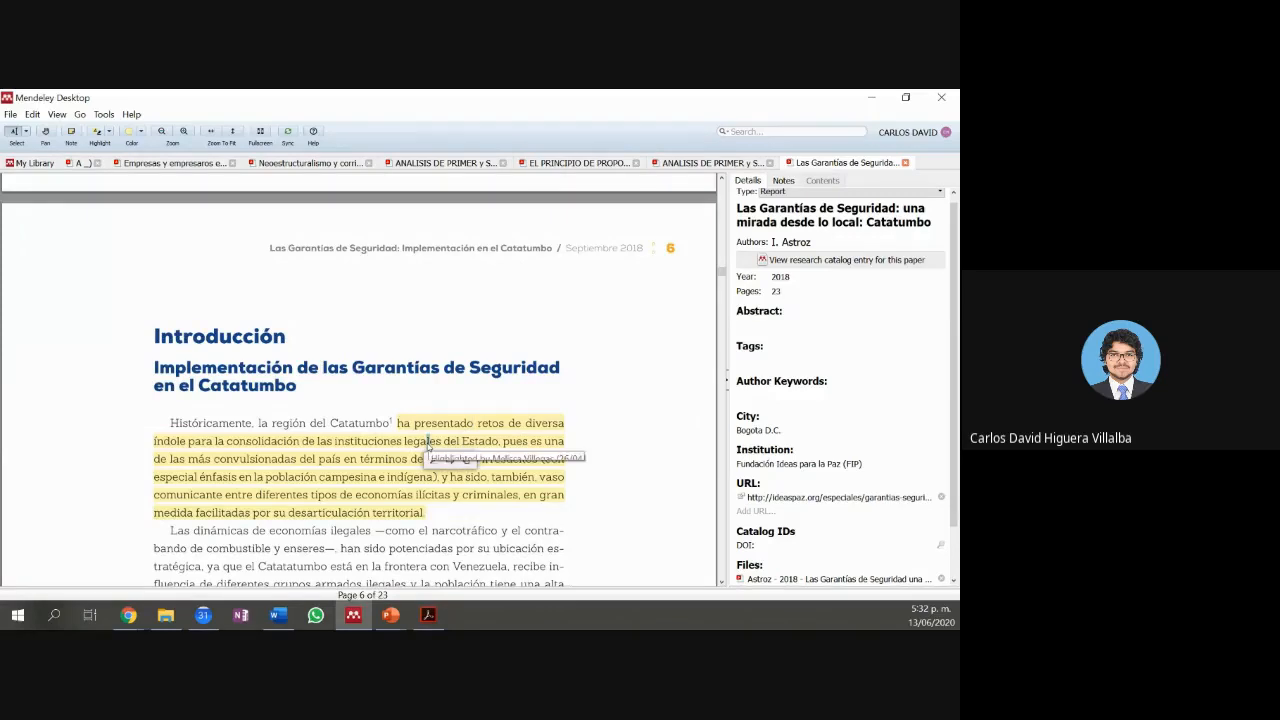
{"action": "scroll", "coordinate": [430, 445], "scroll_direction": "down", "scroll_amount": 5}
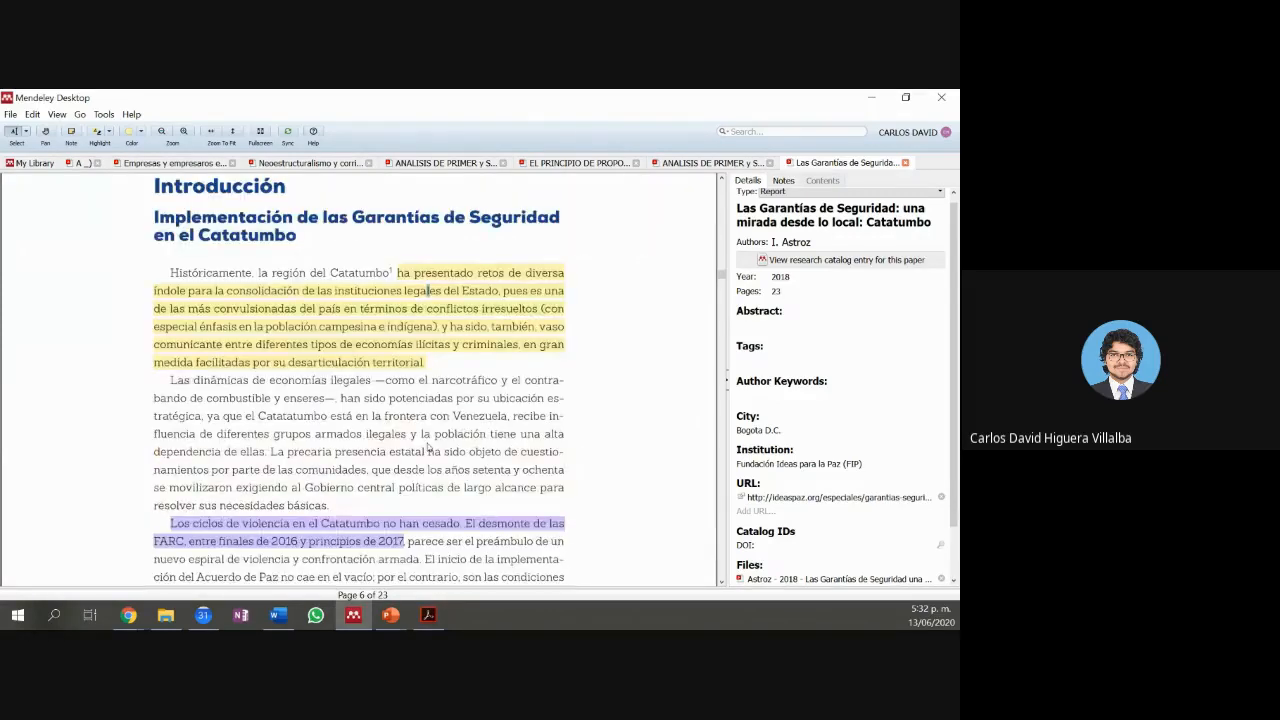
{"action": "left_click", "coordinate": [356, 300]}
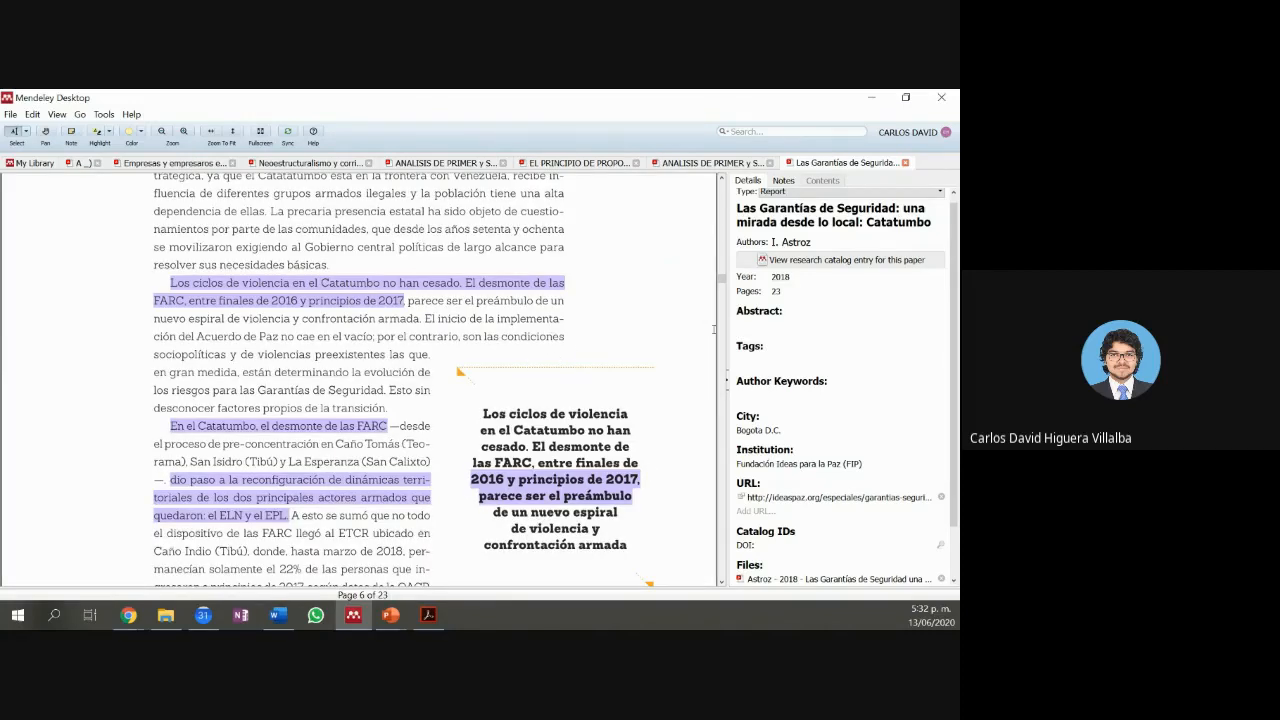
{"action": "scroll", "coordinate": [600, 323], "scroll_direction": "up", "scroll_amount": 5}
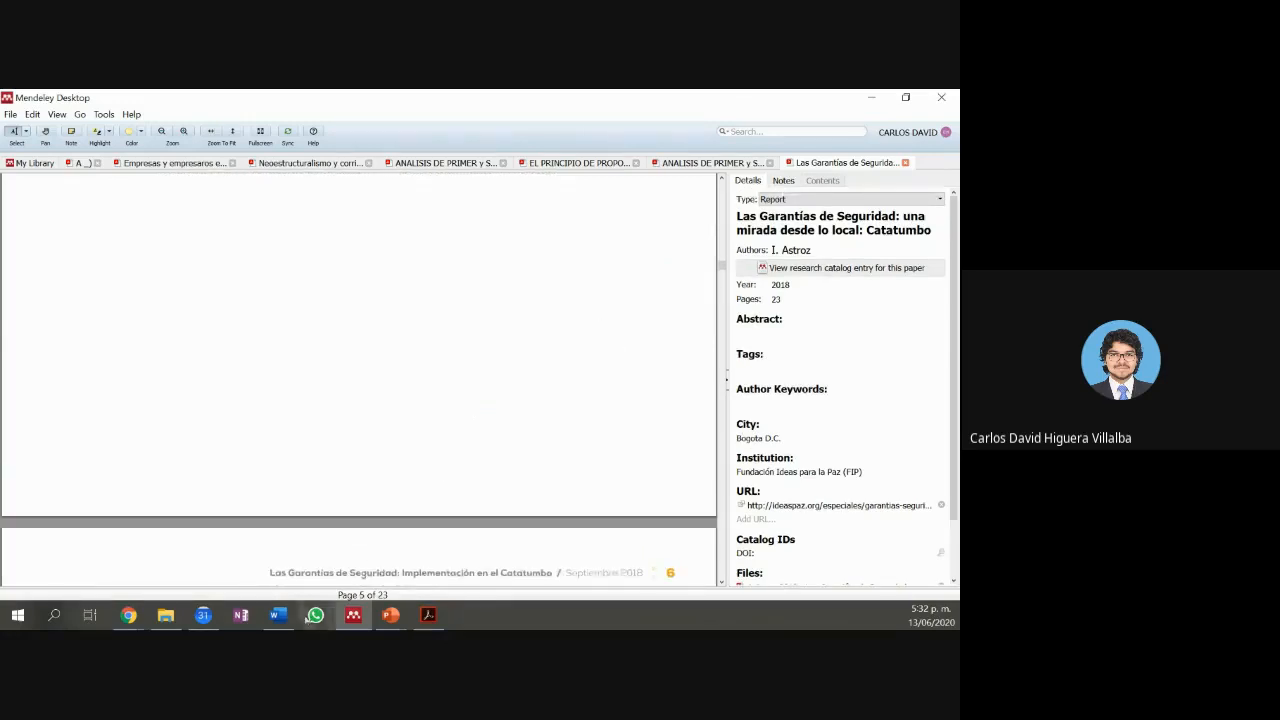
{"action": "left_click", "coordinate": [278, 615]}
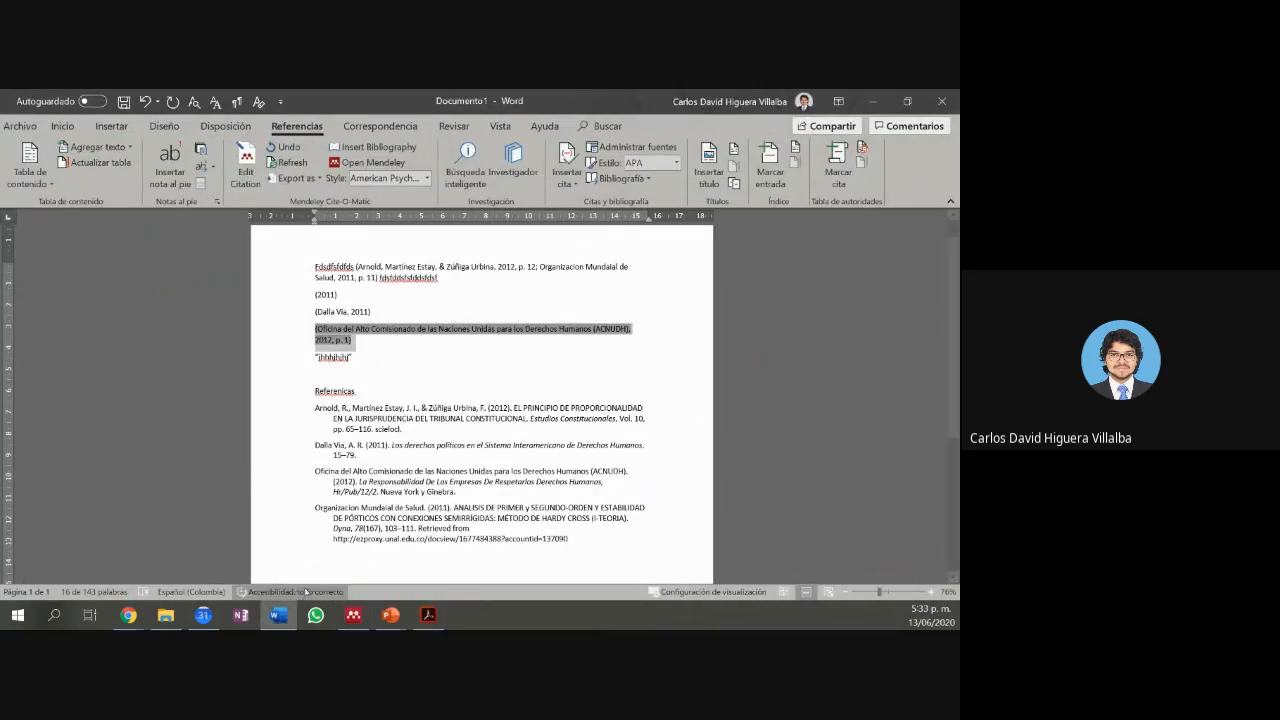
Step: Insert a (Junta directiva, 2004) citation to Resolucion externa N.6 from the GLOBALIZACION ECONOMICA group
{"action": "left_click", "coordinate": [371, 372]}
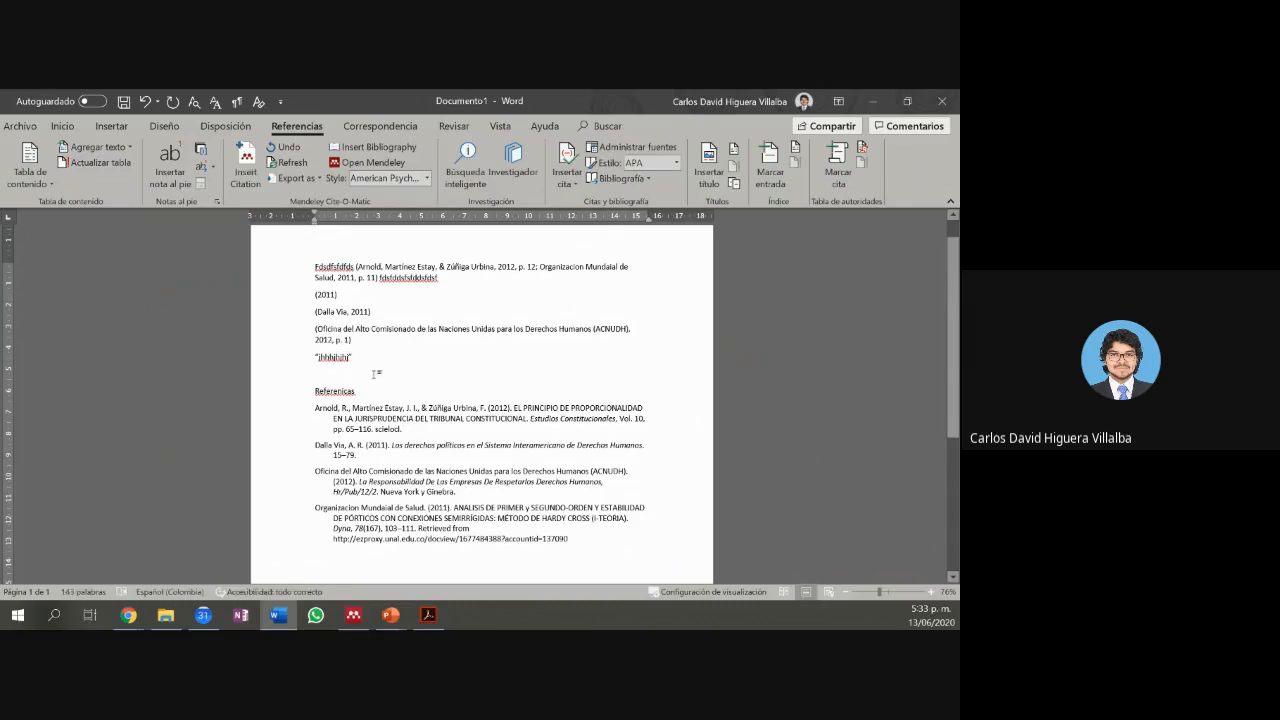
{"action": "key", "text": "alt+m"}
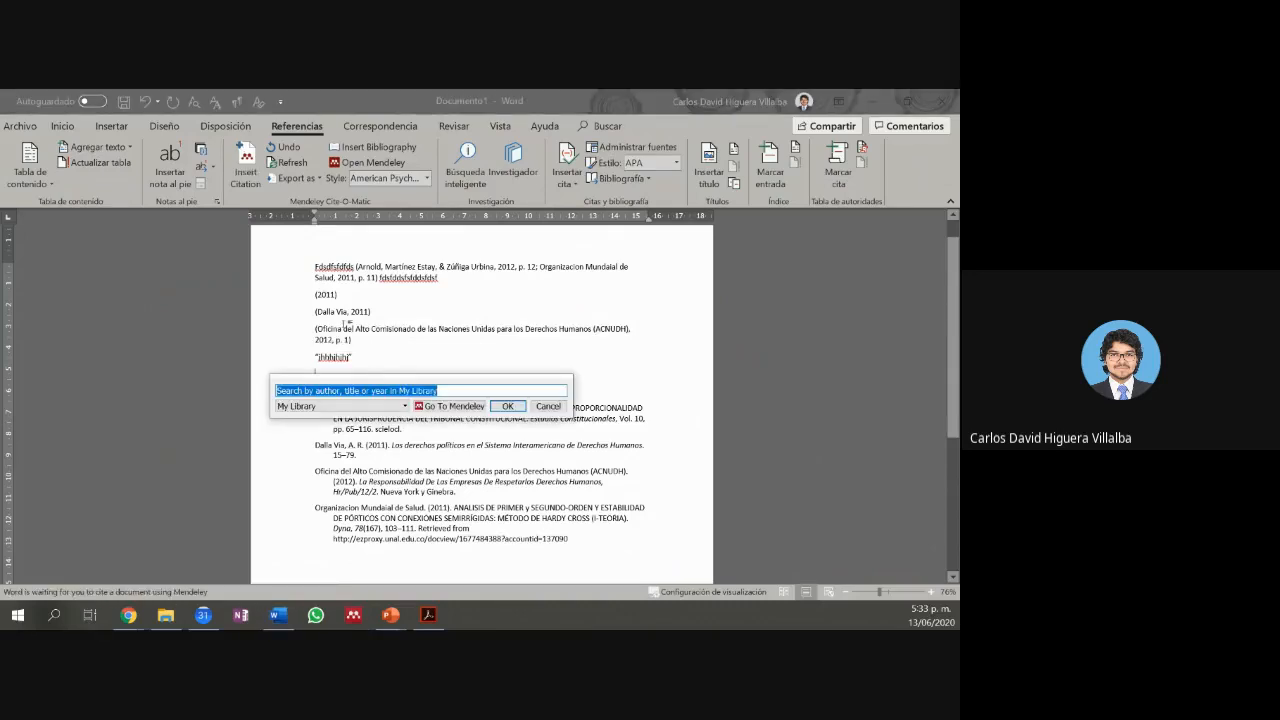
{"action": "left_click", "coordinate": [296, 405]}
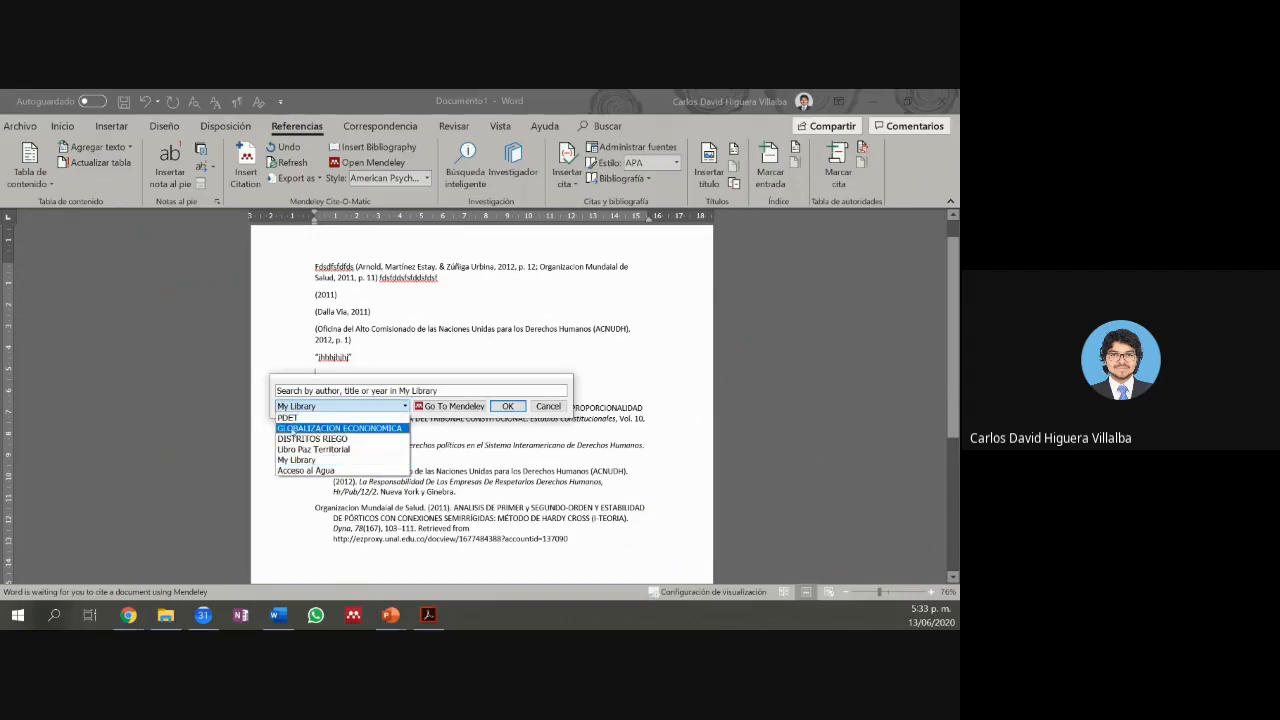
{"action": "left_click", "coordinate": [284, 428]}
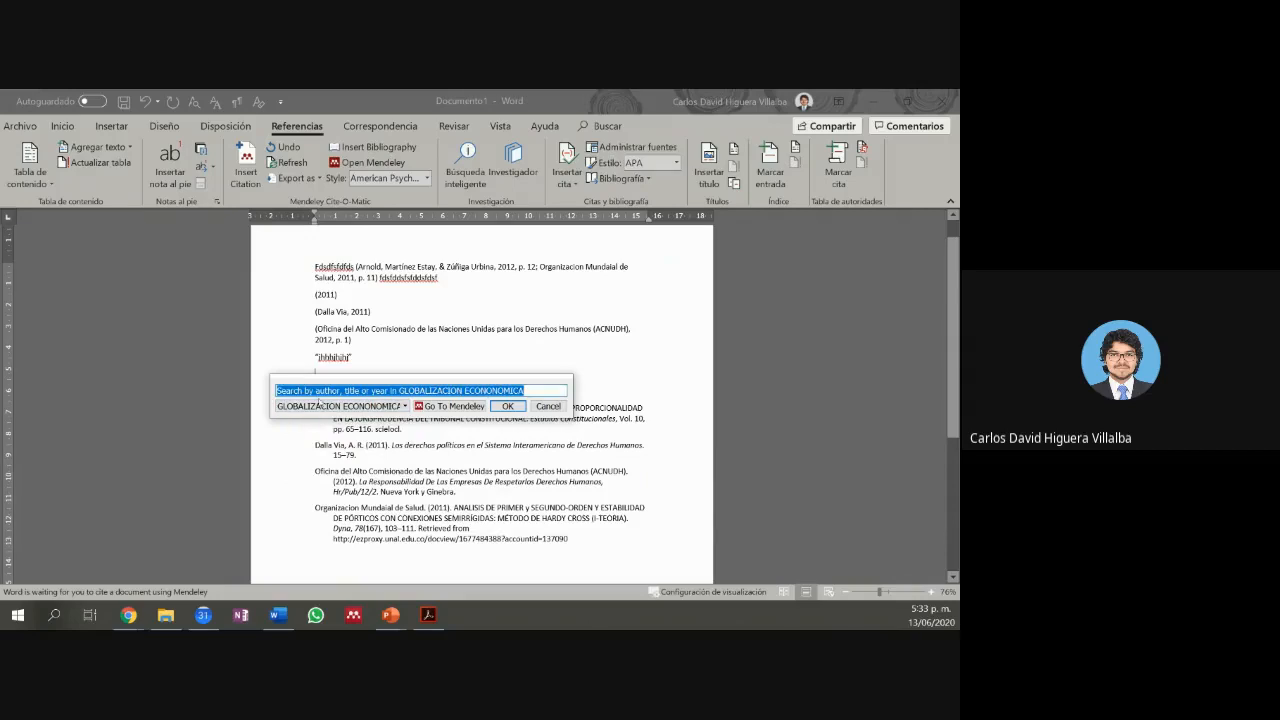
{"action": "type", "text": "d"}
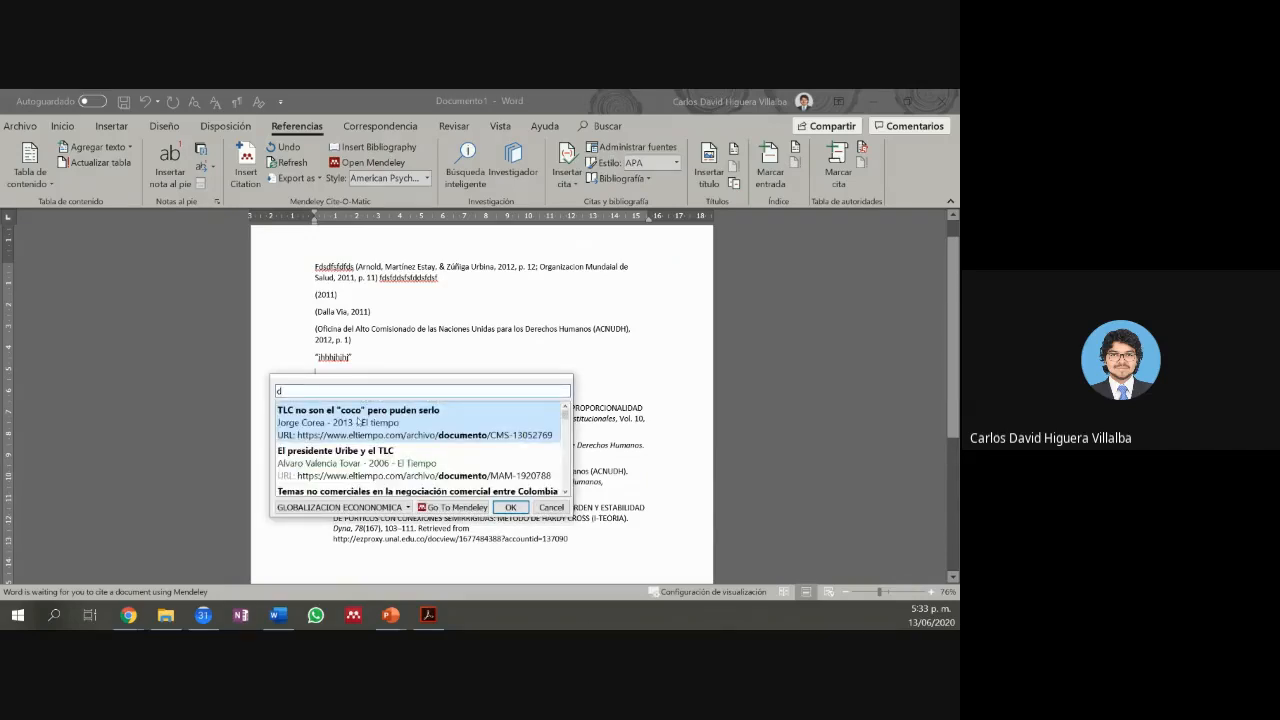
{"action": "scroll", "coordinate": [370, 430], "scroll_direction": "down", "scroll_amount": 3}
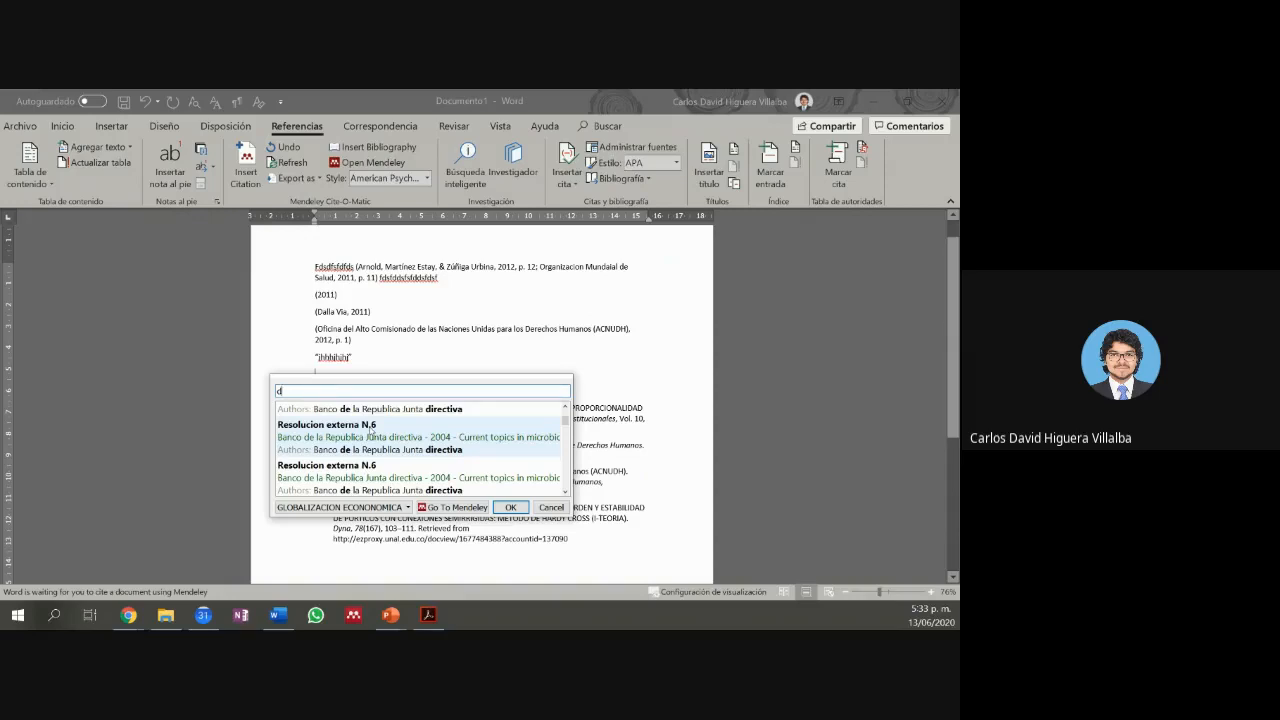
{"action": "left_click", "coordinate": [370, 428]}
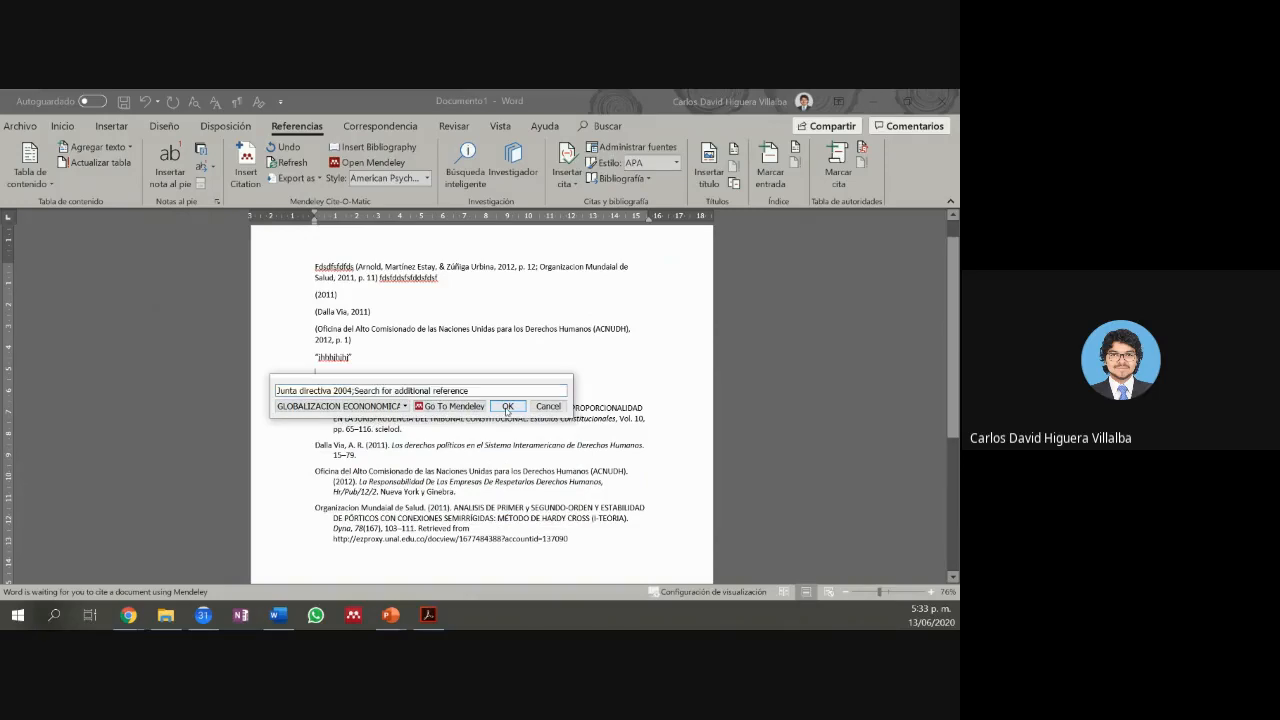
{"action": "left_click", "coordinate": [507, 407]}
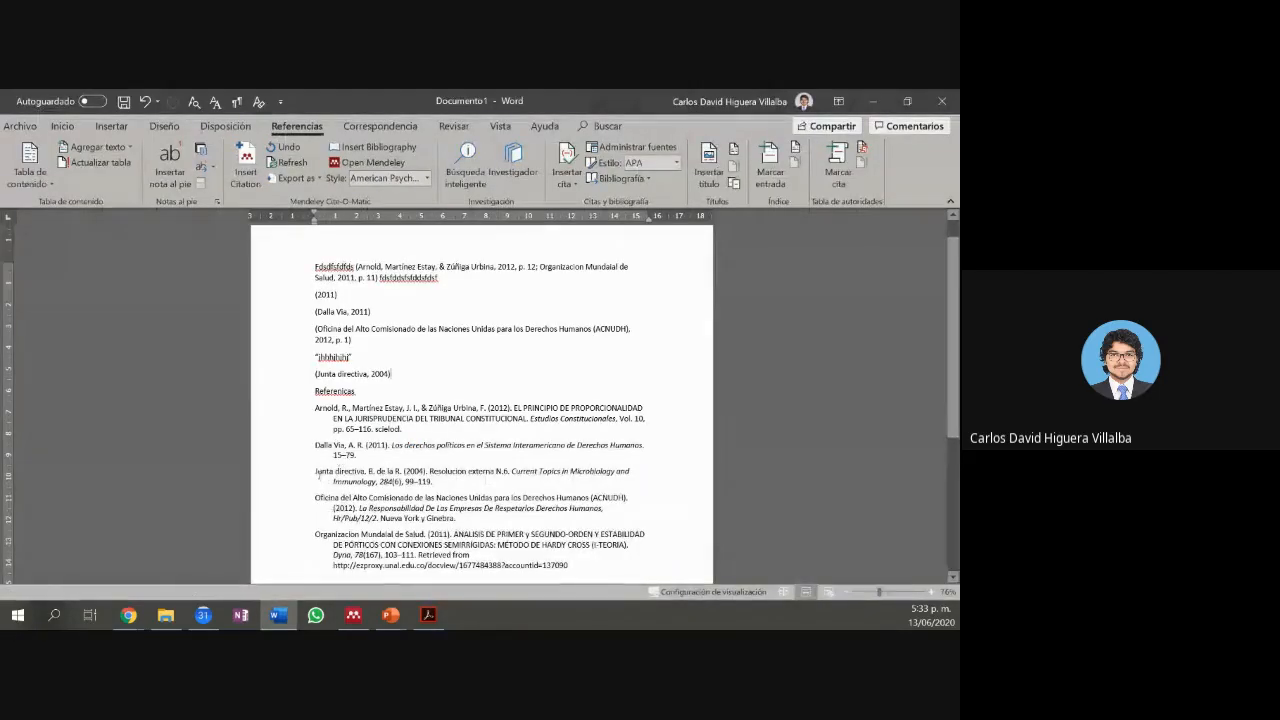
{"action": "left_click_drag", "start_coordinate": [328, 478], "coordinate": [458, 484]}
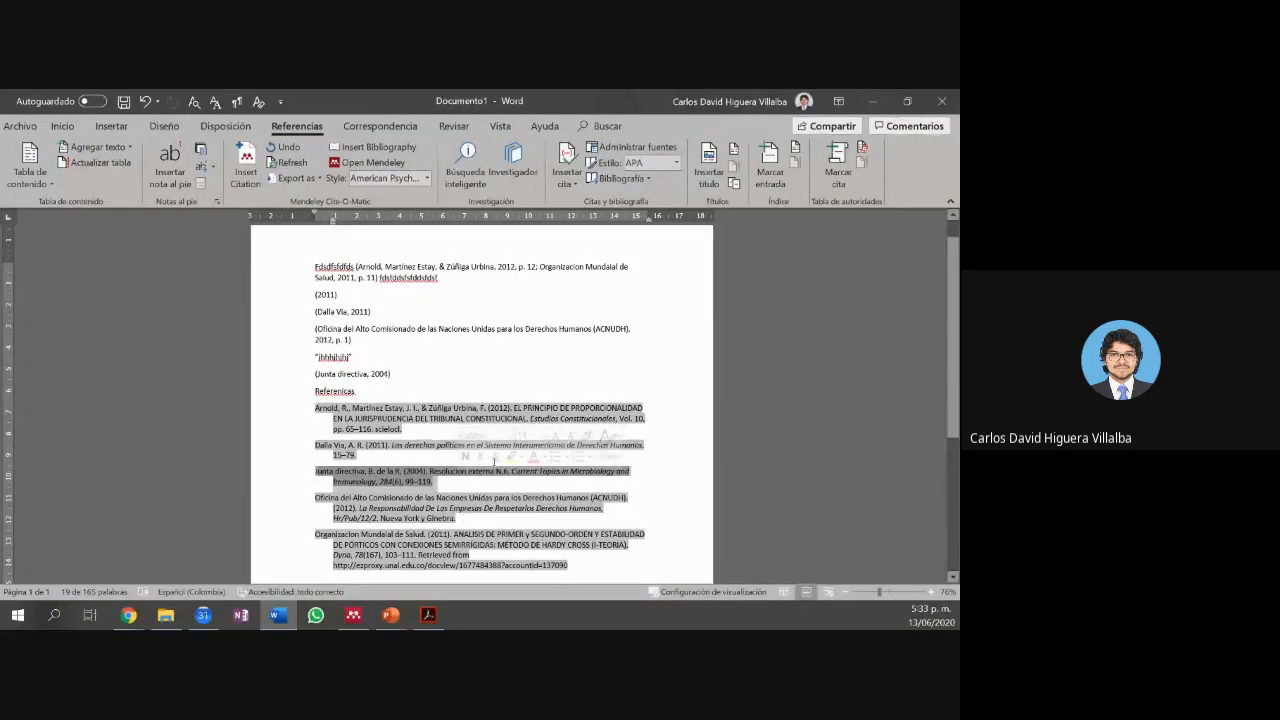
Step: Bring Mendeley forward and start a new group from the library sidebar's Create Group option
{"action": "left_click", "coordinate": [863, 99]}
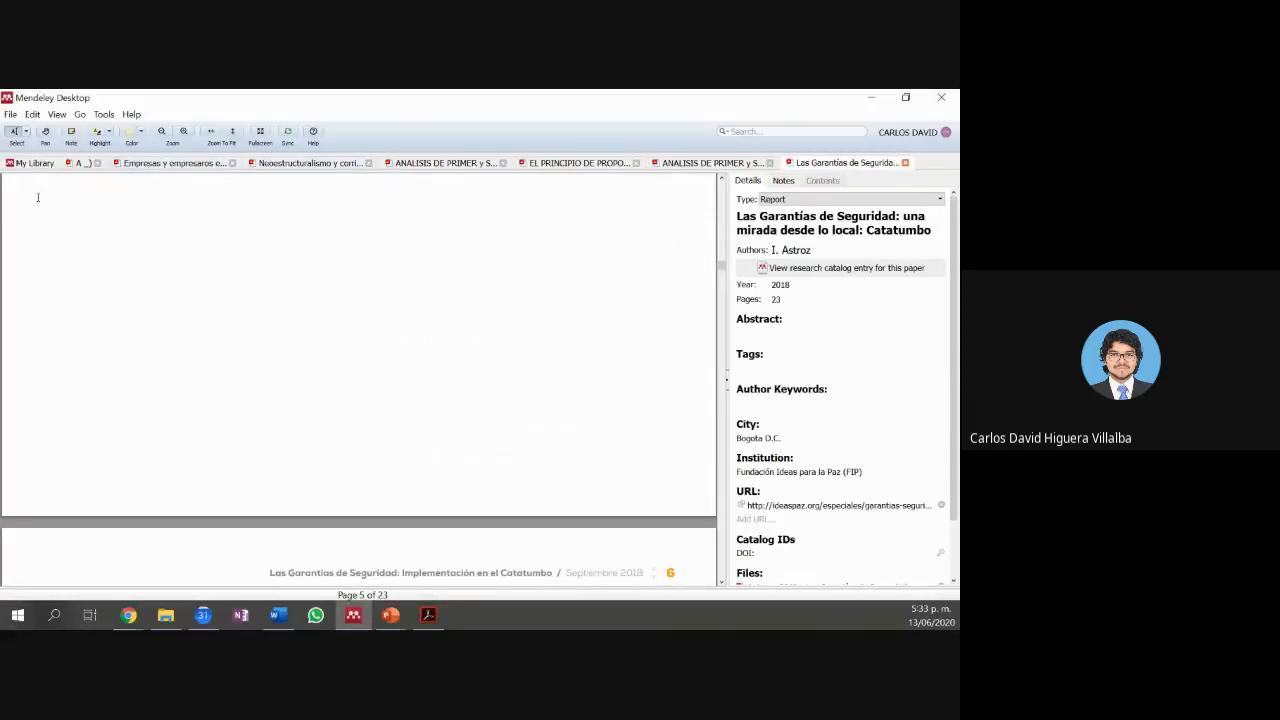
{"action": "left_click", "coordinate": [33, 166]}
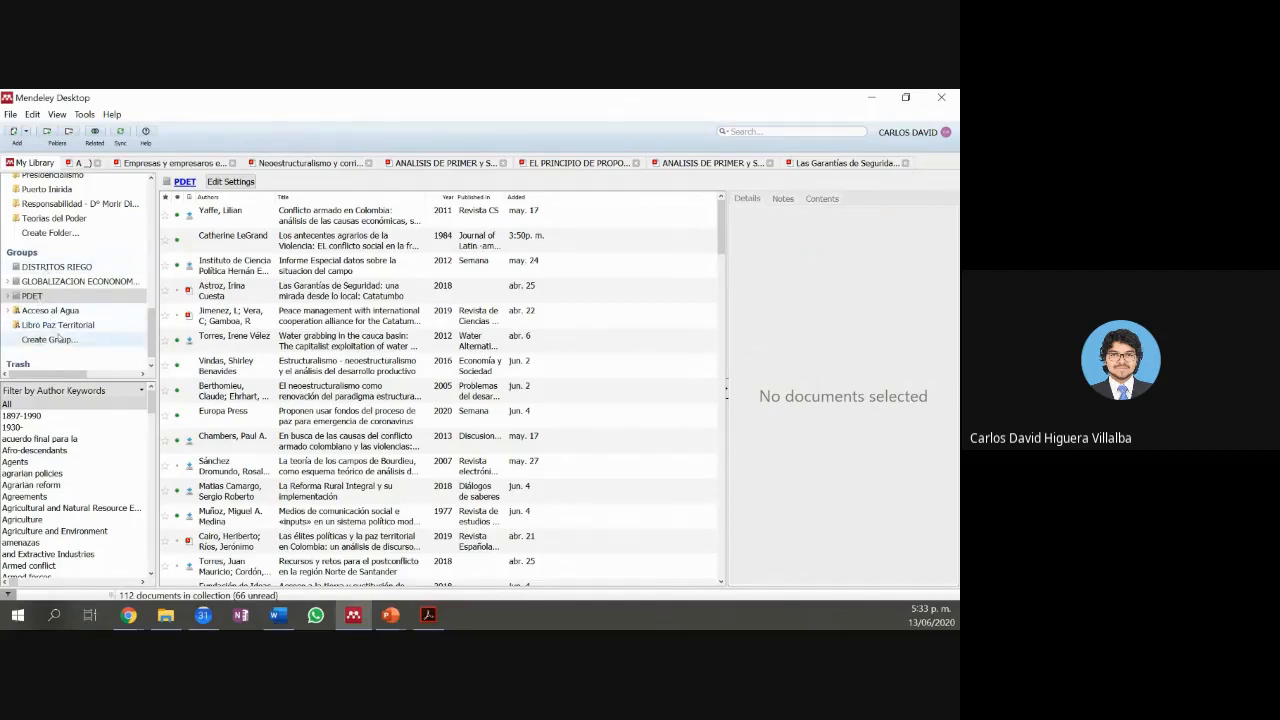
{"action": "left_click", "coordinate": [50, 340]}
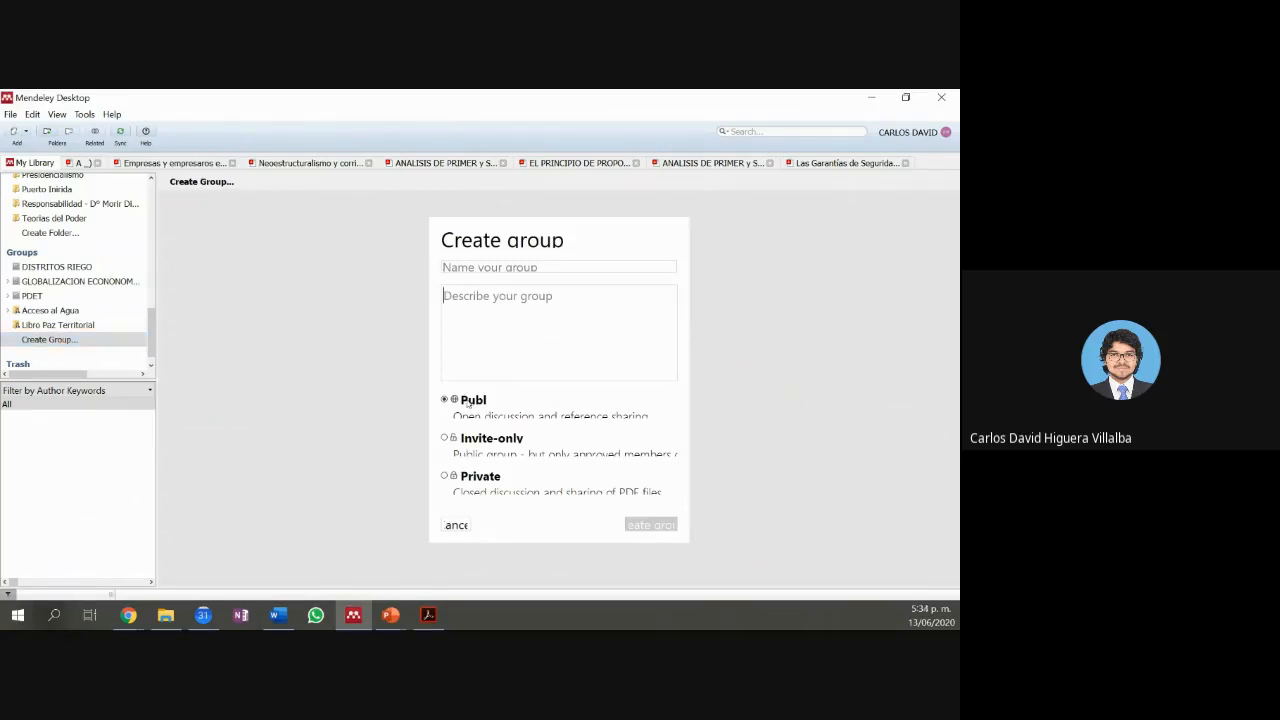
Step: Try the Invite-only and Private privacy levels, leaving the new group set to Public
{"action": "left_click", "coordinate": [480, 442]}
{"action": "left_click", "coordinate": [476, 477]}
{"action": "left_click", "coordinate": [463, 406]}
{"action": "left_click", "coordinate": [472, 445]}
{"action": "left_click", "coordinate": [478, 409]}
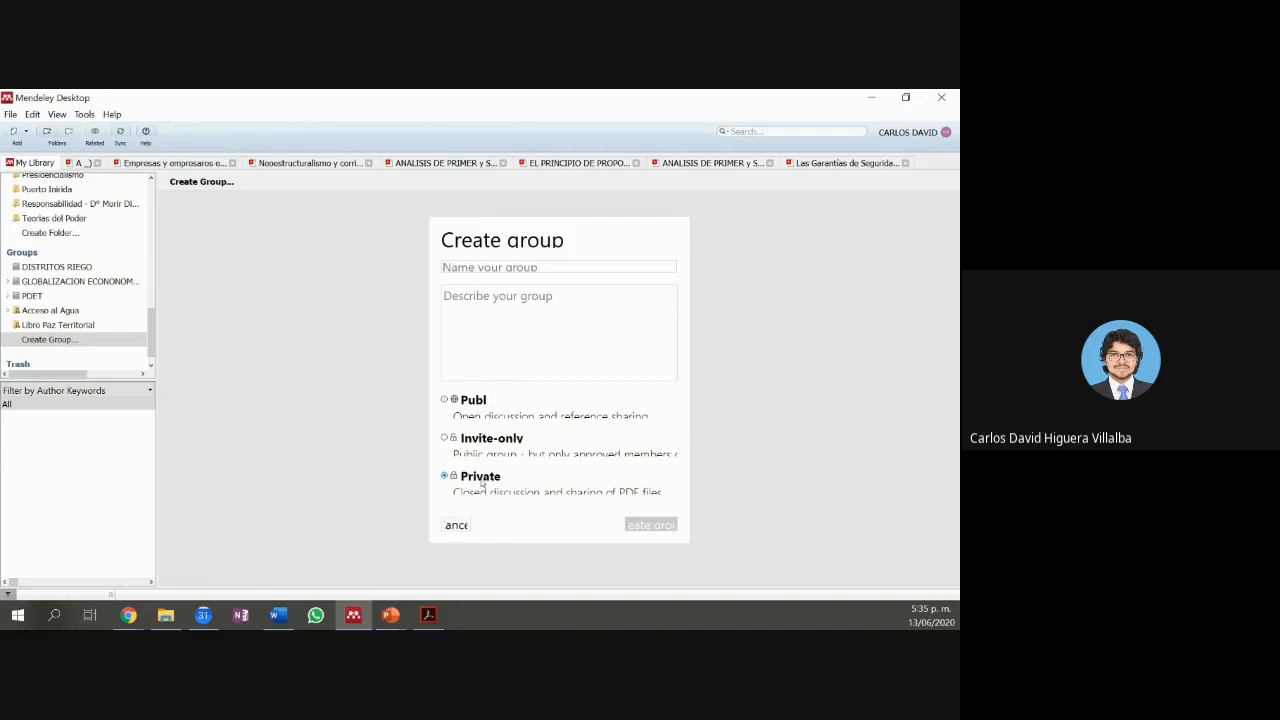
Step: Create the group 'xd', skip inviting anyone, and open it from the sidebar
{"action": "left_click", "coordinate": [548, 266]}
{"action": "type", "text": "xd"}
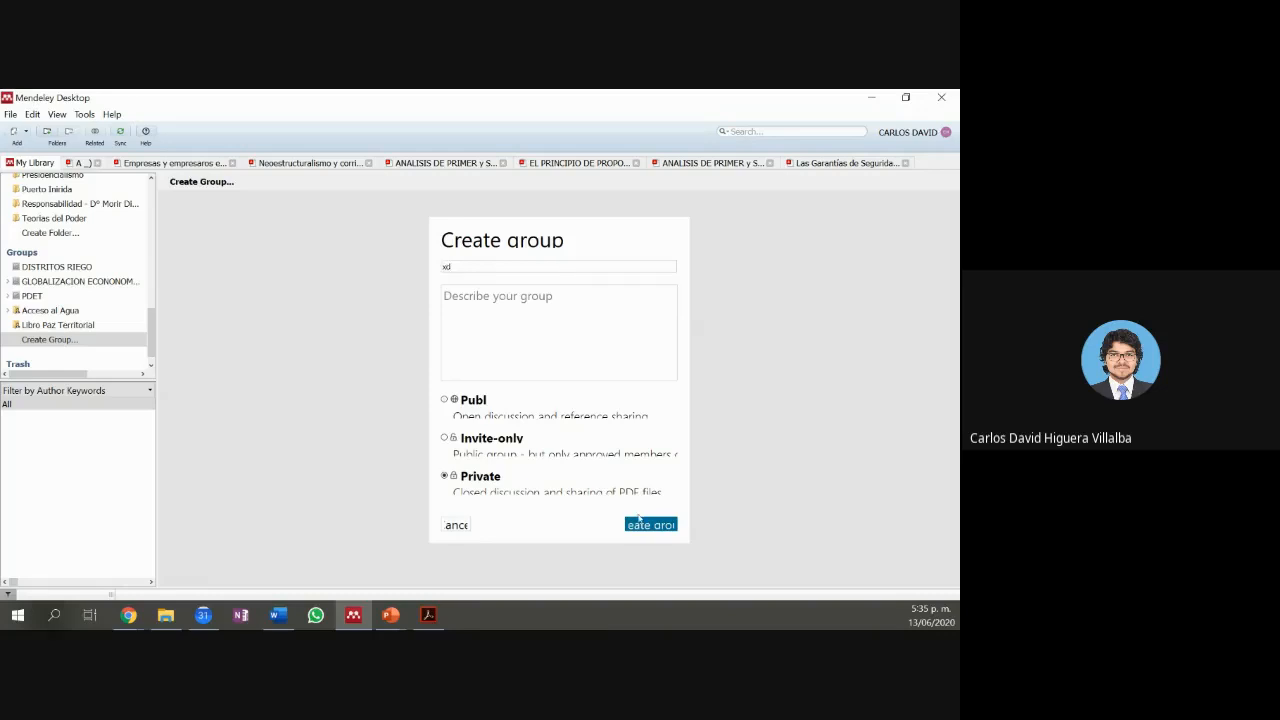
{"action": "left_click", "coordinate": [642, 524]}
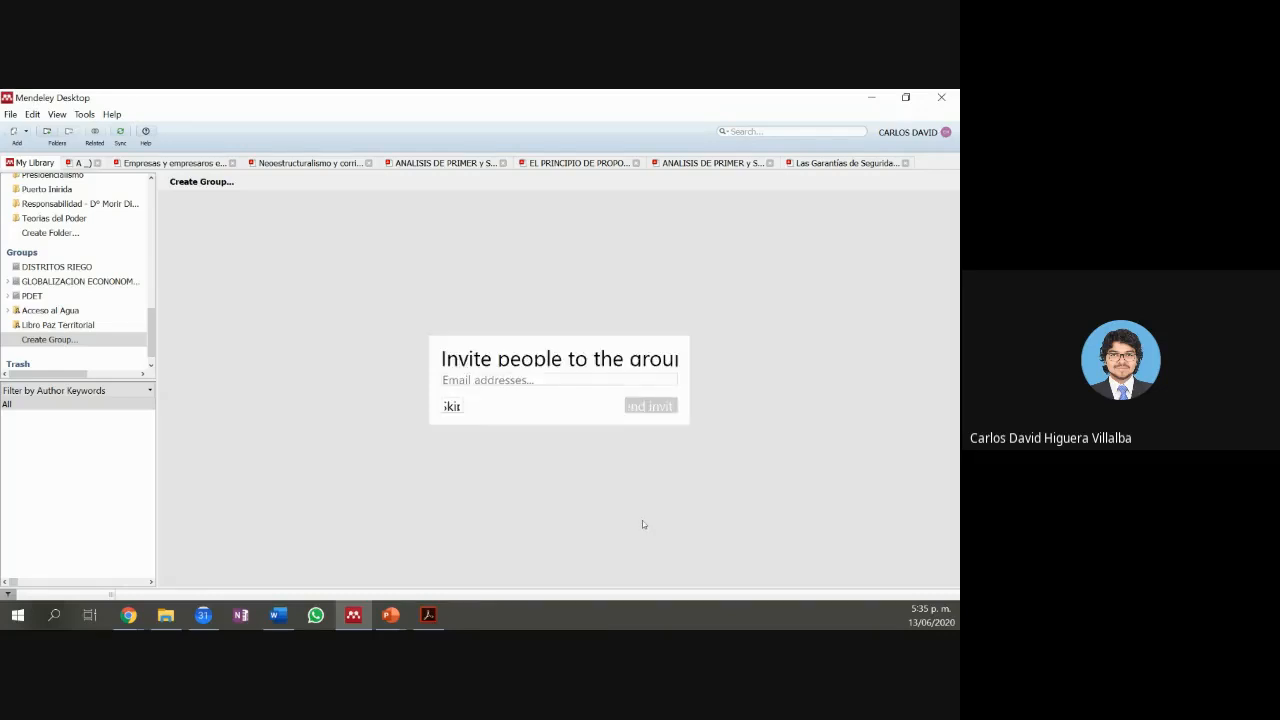
{"action": "left_click", "coordinate": [510, 380]}
{"action": "left_click", "coordinate": [452, 406]}
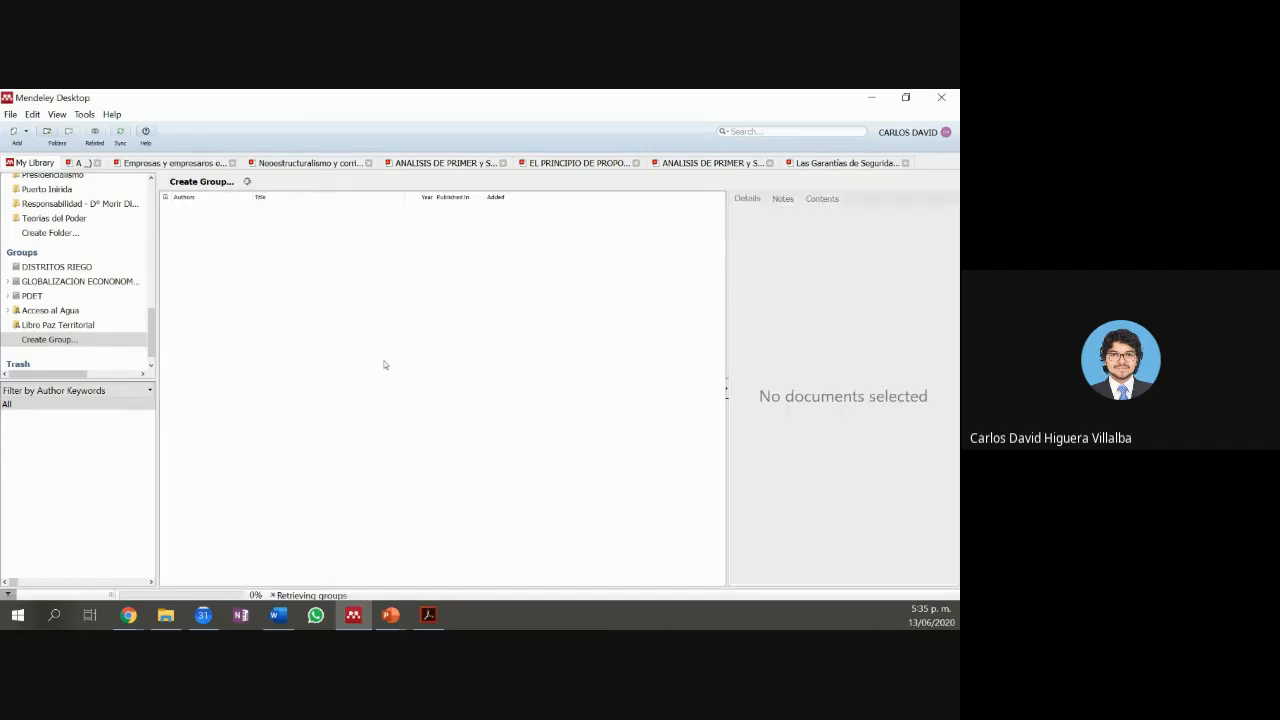
{"action": "left_click", "coordinate": [133, 306]}
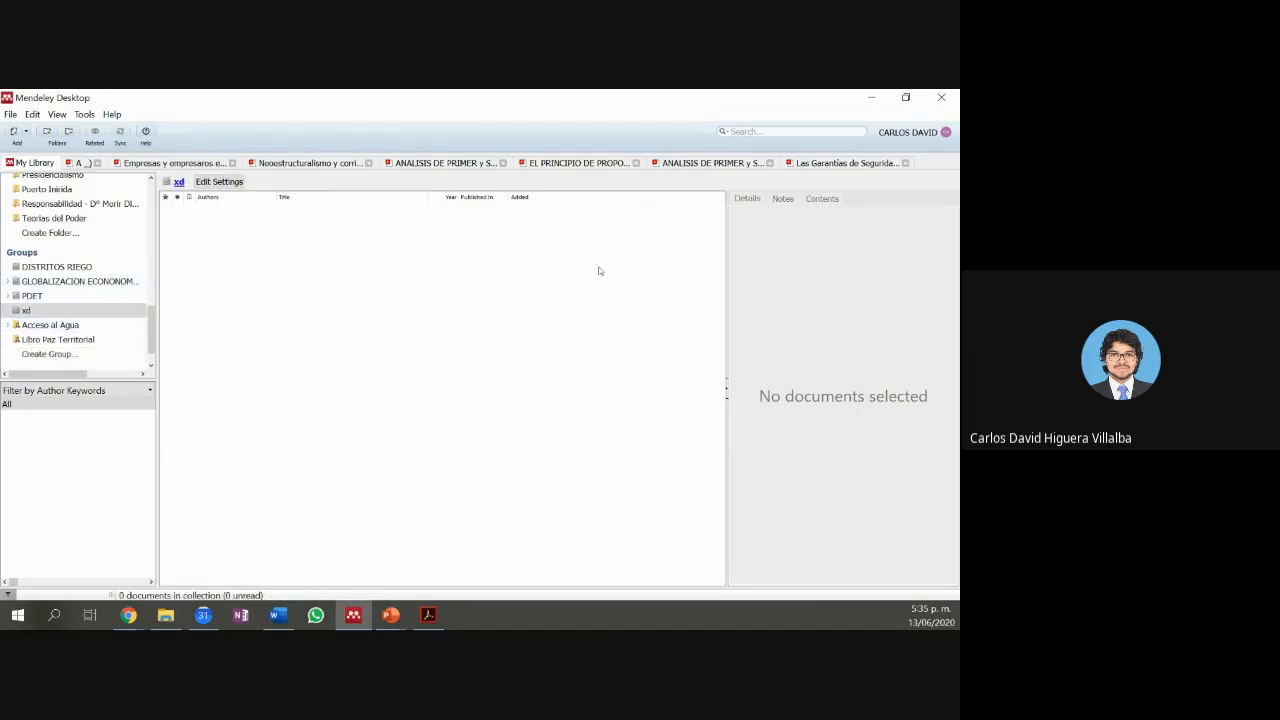
Step: Open the account's Mendeley web profile and dismiss the translation offer
{"action": "left_click", "coordinate": [926, 142]}
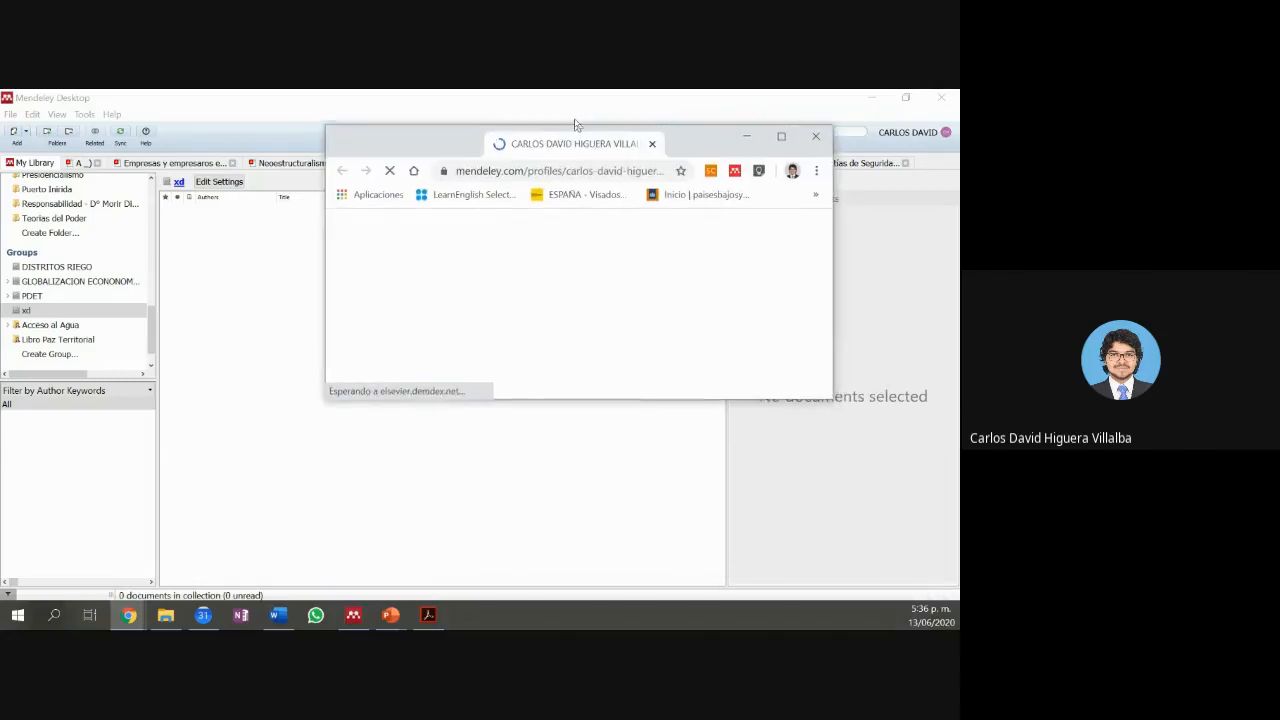
{"action": "left_click_drag", "start_coordinate": [575, 124], "coordinate": [572, 89]}
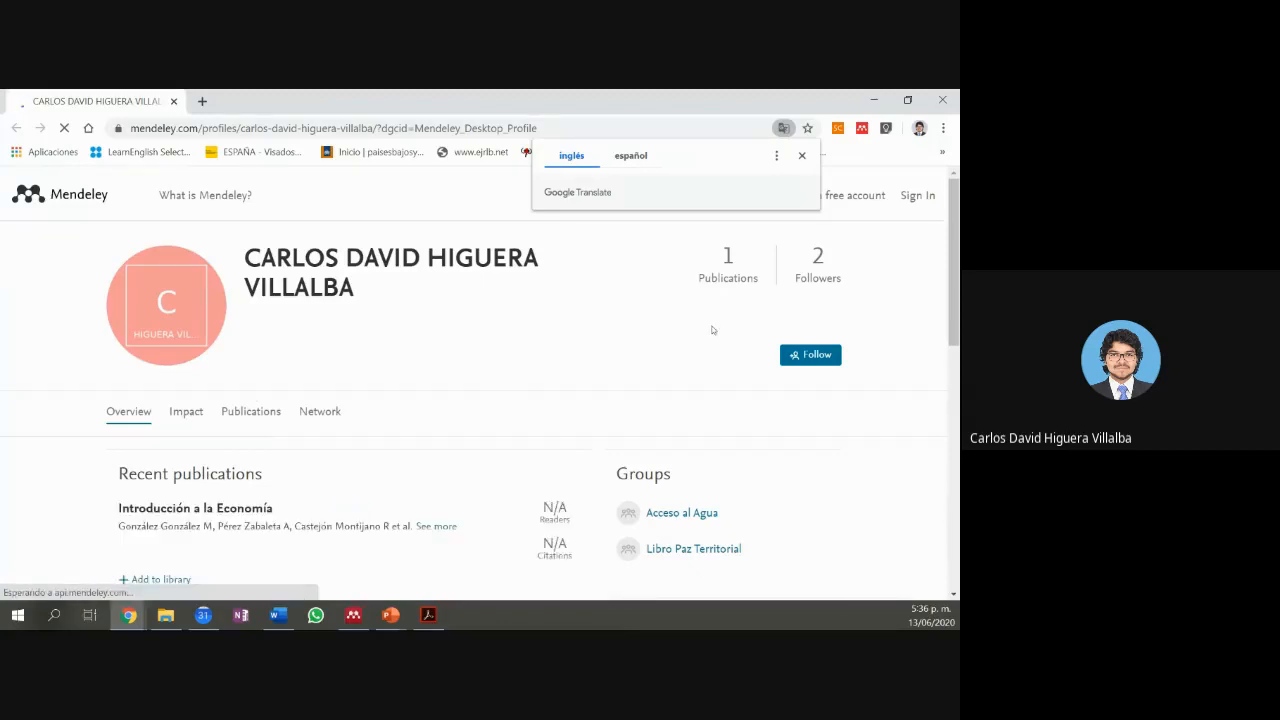
{"action": "scroll", "coordinate": [450, 402], "scroll_direction": "down", "scroll_amount": 1}
{"action": "scroll", "coordinate": [450, 401], "scroll_direction": "down", "scroll_amount": 1}
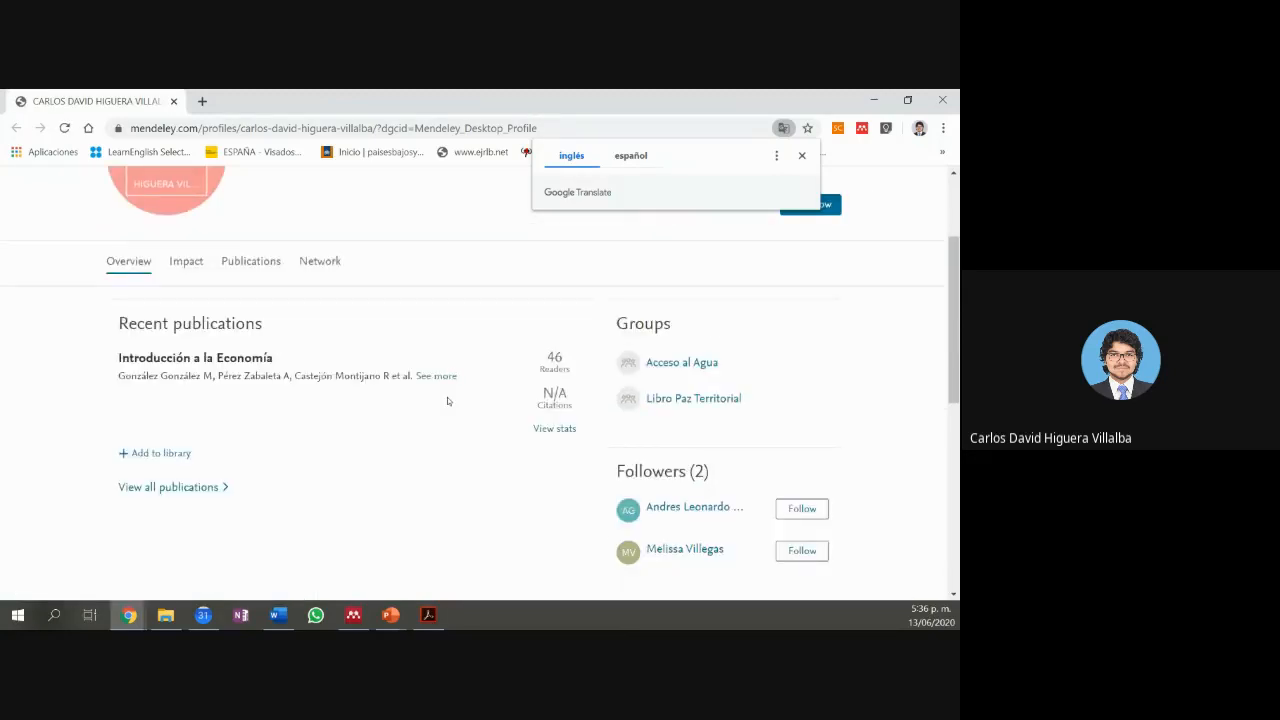
{"action": "scroll", "coordinate": [310, 417], "scroll_direction": "up", "scroll_amount": 2}
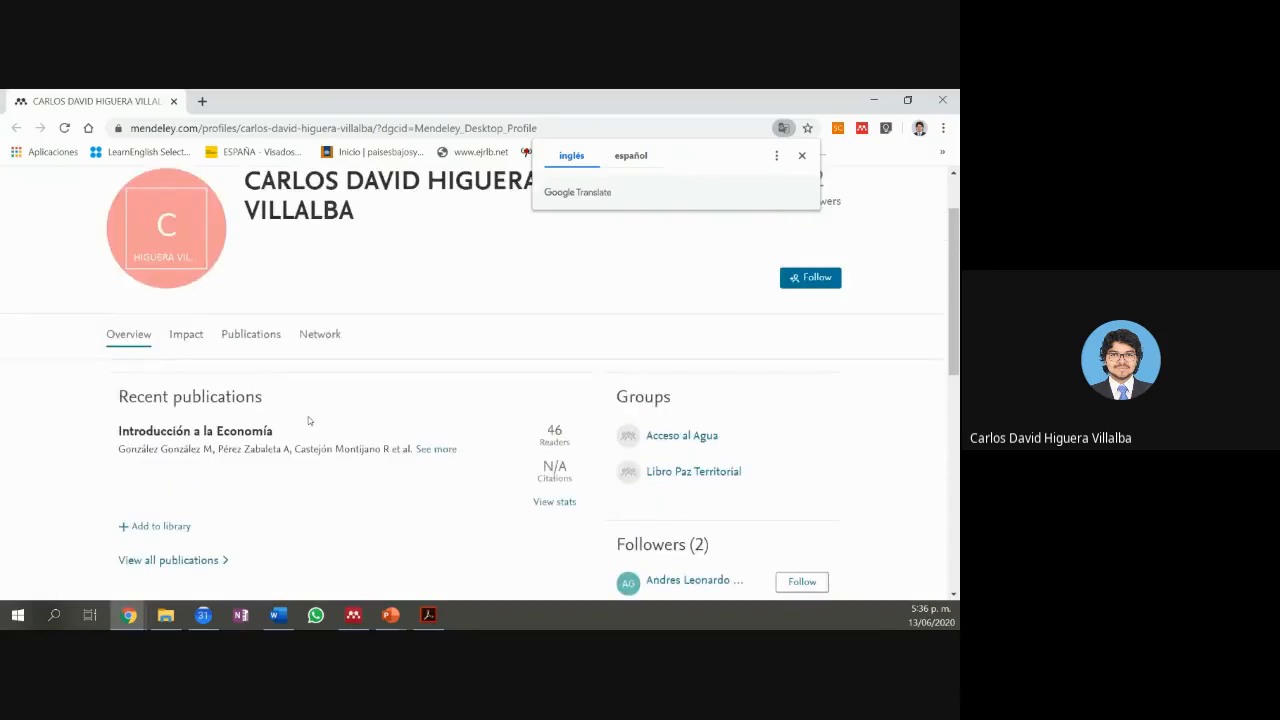
{"action": "left_click", "coordinate": [801, 156]}
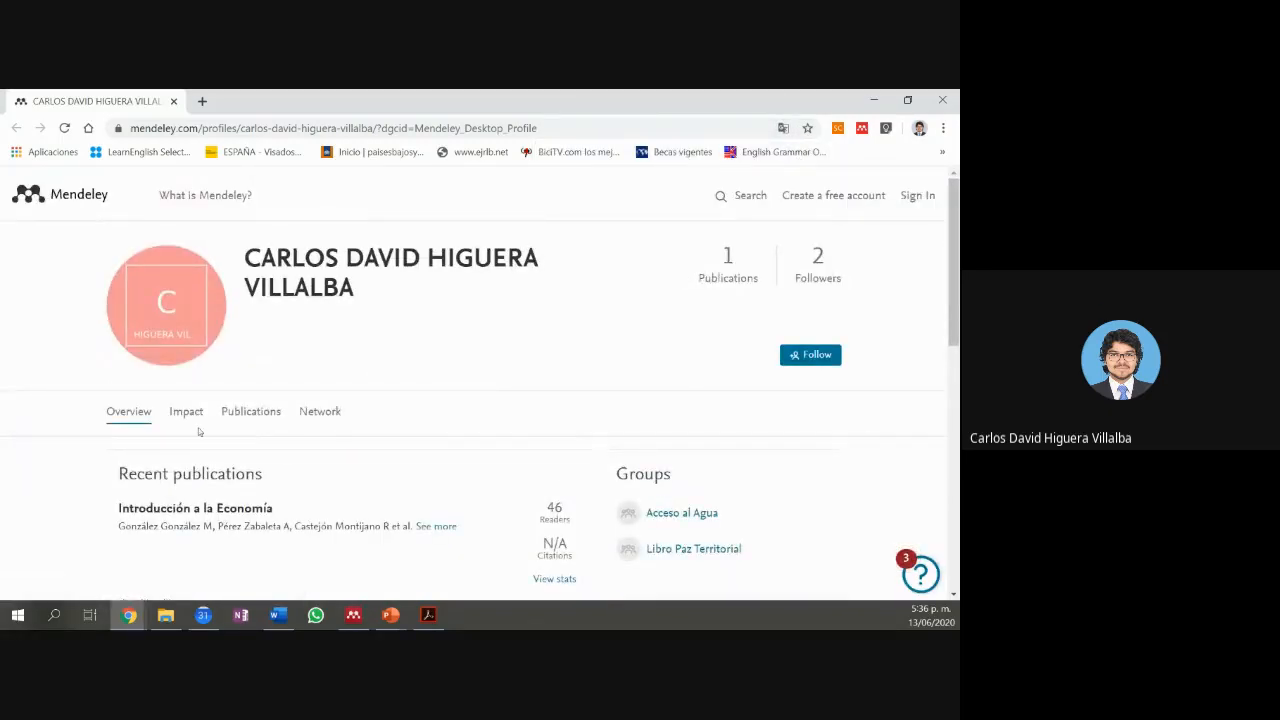
Step: Look over the profile's followers in Network, then return to the Overview
{"action": "left_click", "coordinate": [327, 413]}
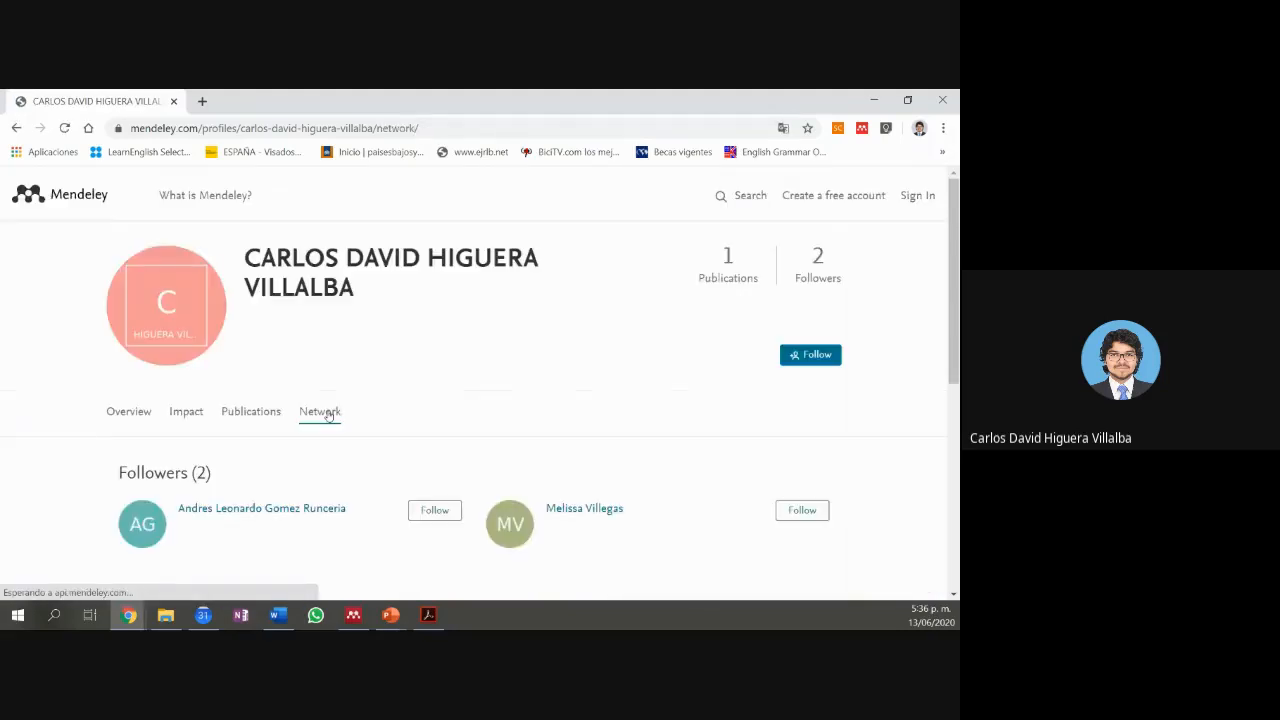
{"action": "scroll", "coordinate": [327, 414], "scroll_direction": "down", "scroll_amount": 2}
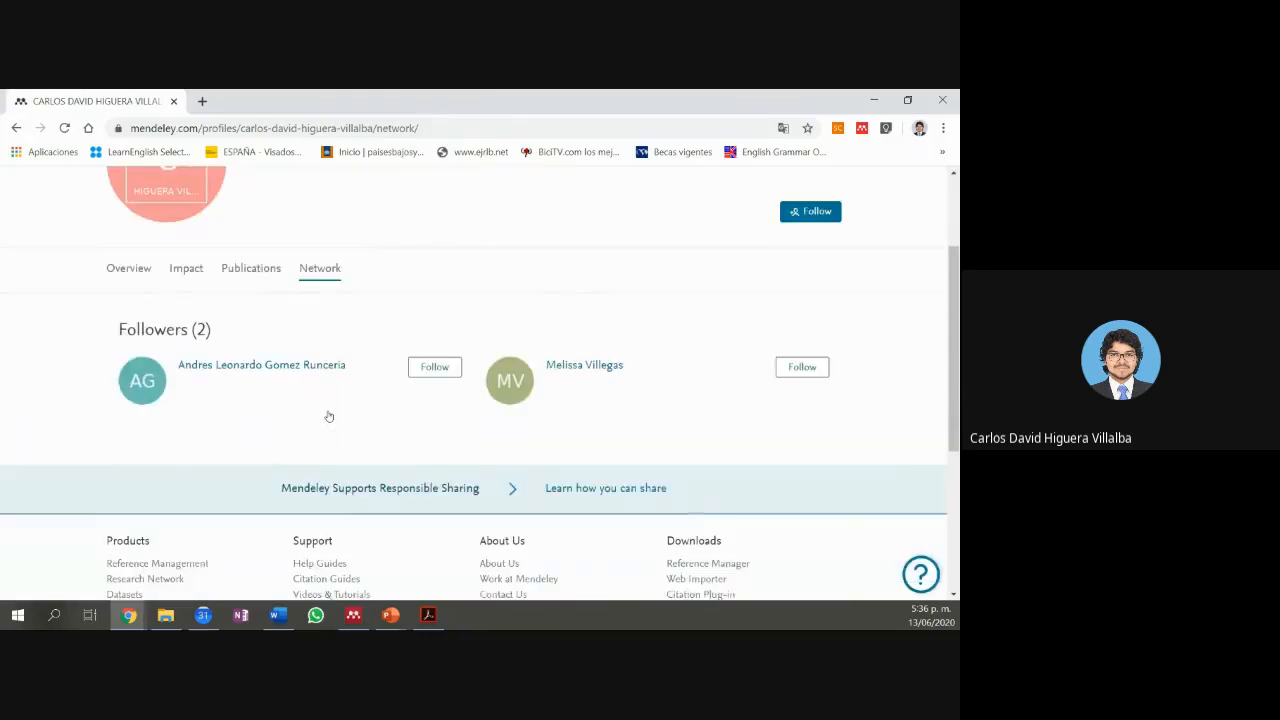
{"action": "scroll", "coordinate": [328, 410], "scroll_direction": "down", "scroll_amount": 1}
{"action": "scroll", "coordinate": [315, 410], "scroll_direction": "up", "scroll_amount": 3}
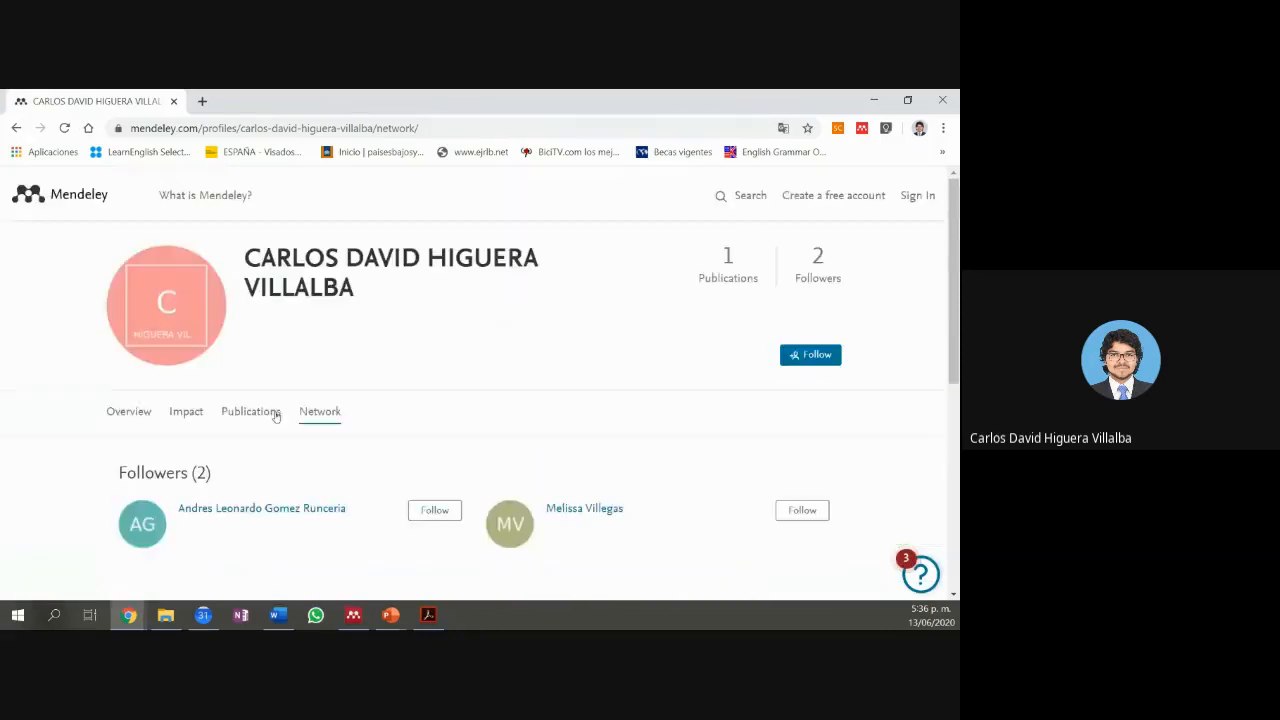
{"action": "left_click", "coordinate": [143, 413]}
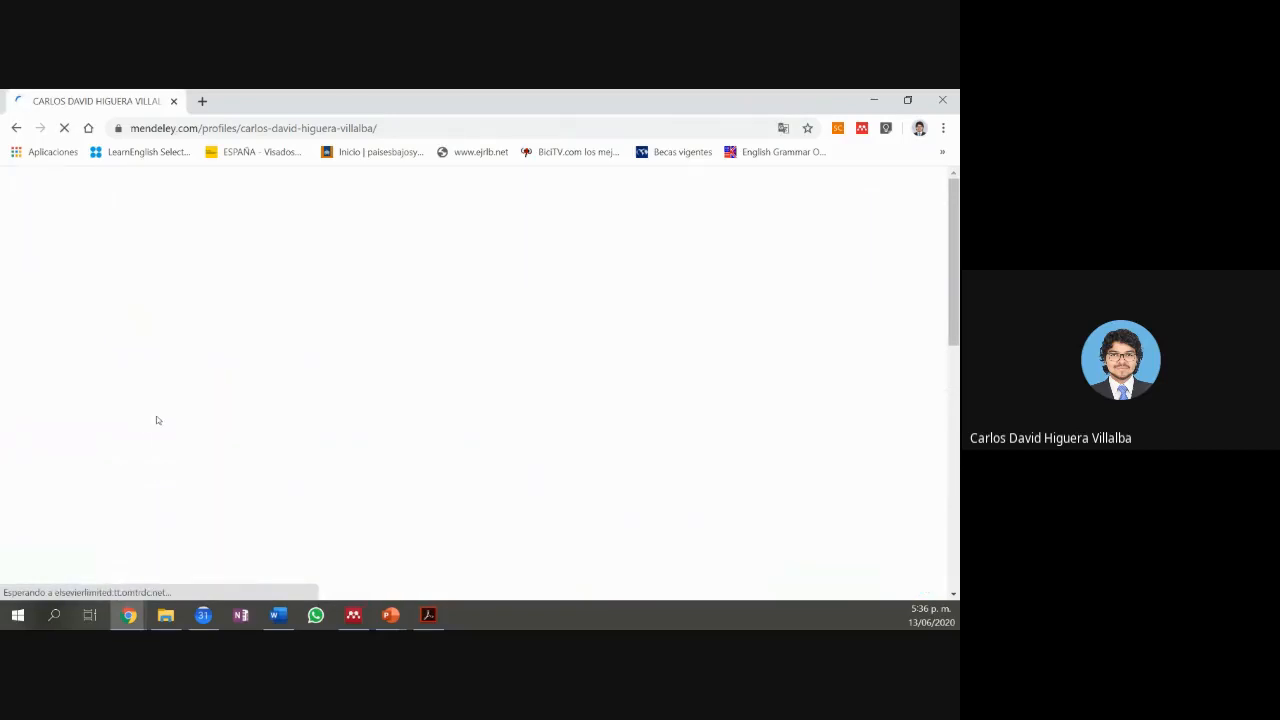
{"action": "scroll", "coordinate": [586, 404], "scroll_direction": "down", "scroll_amount": 3}
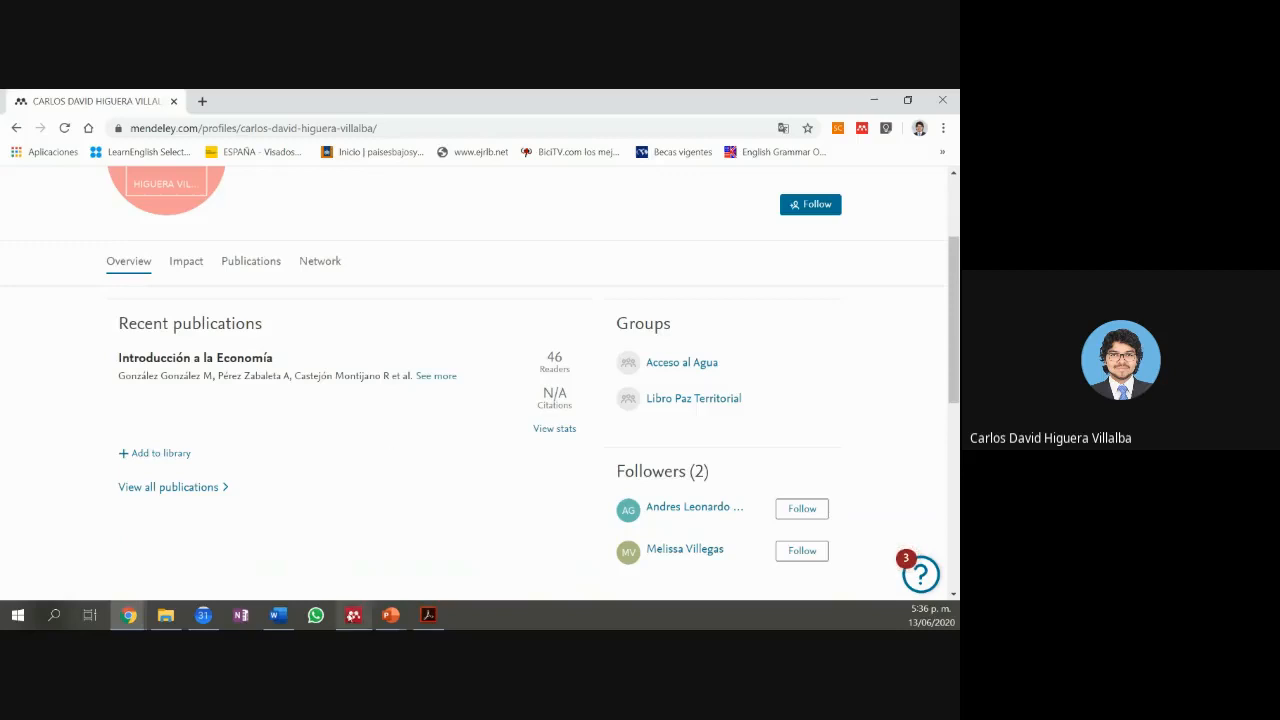
Step: In Mendeley Desktop, show the PDET group's settings and launch its additional settings online
{"action": "left_click", "coordinate": [353, 615]}
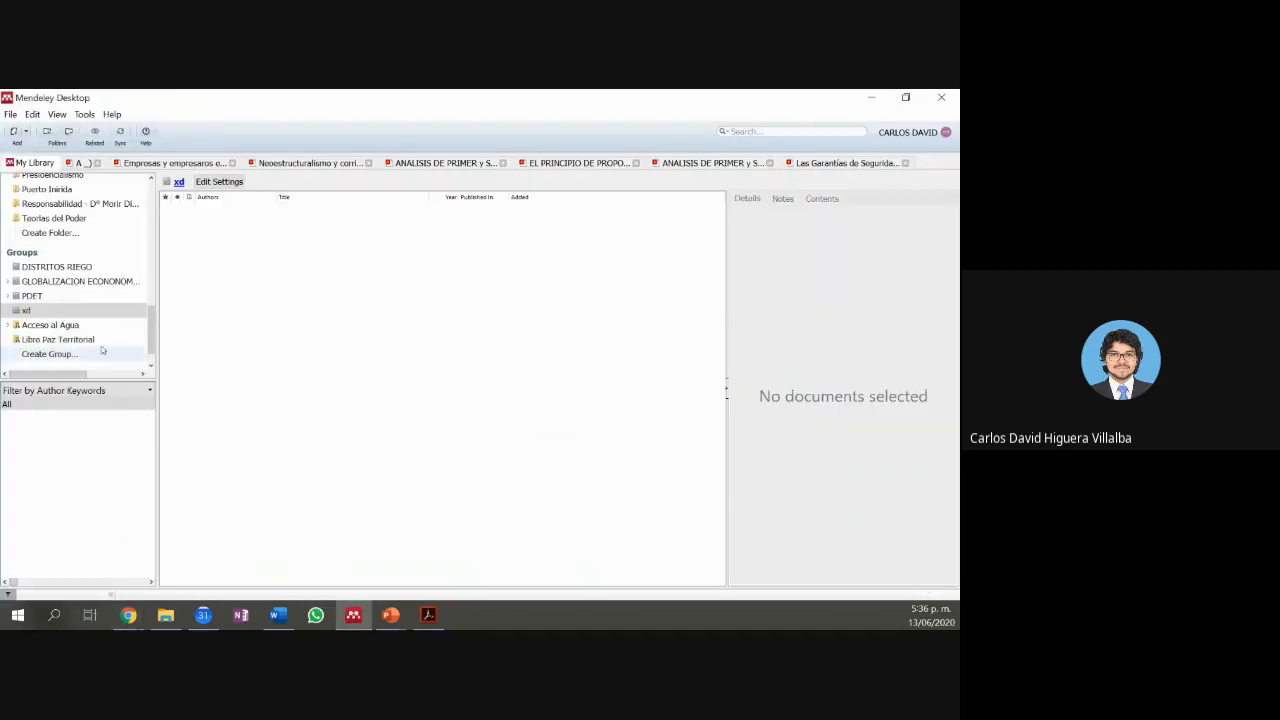
{"action": "left_click", "coordinate": [79, 298]}
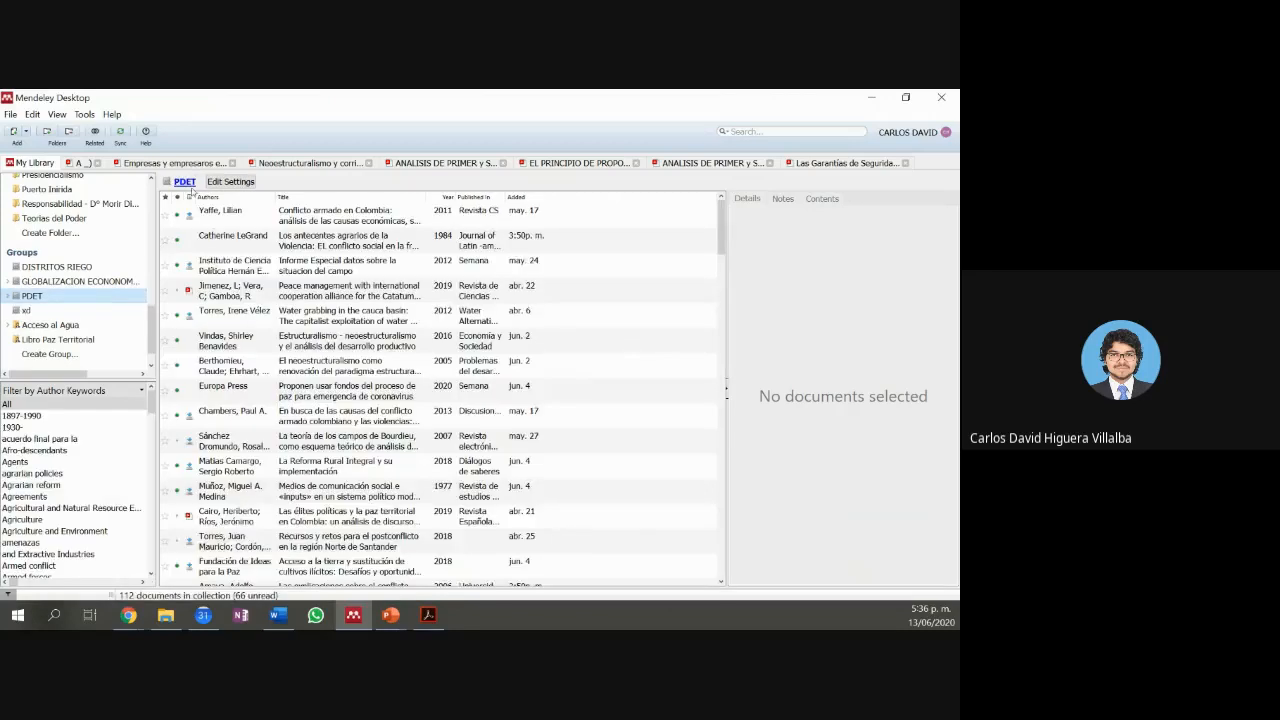
{"action": "left_click", "coordinate": [226, 184]}
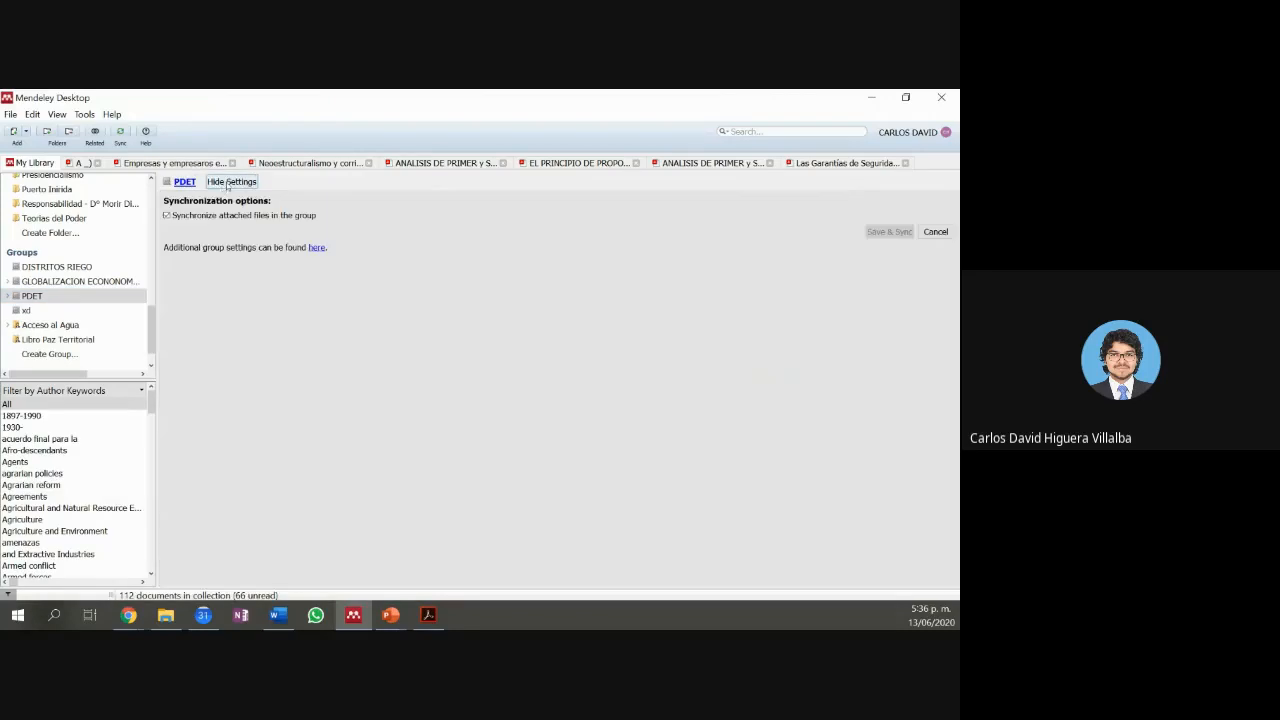
{"action": "left_click", "coordinate": [316, 248]}
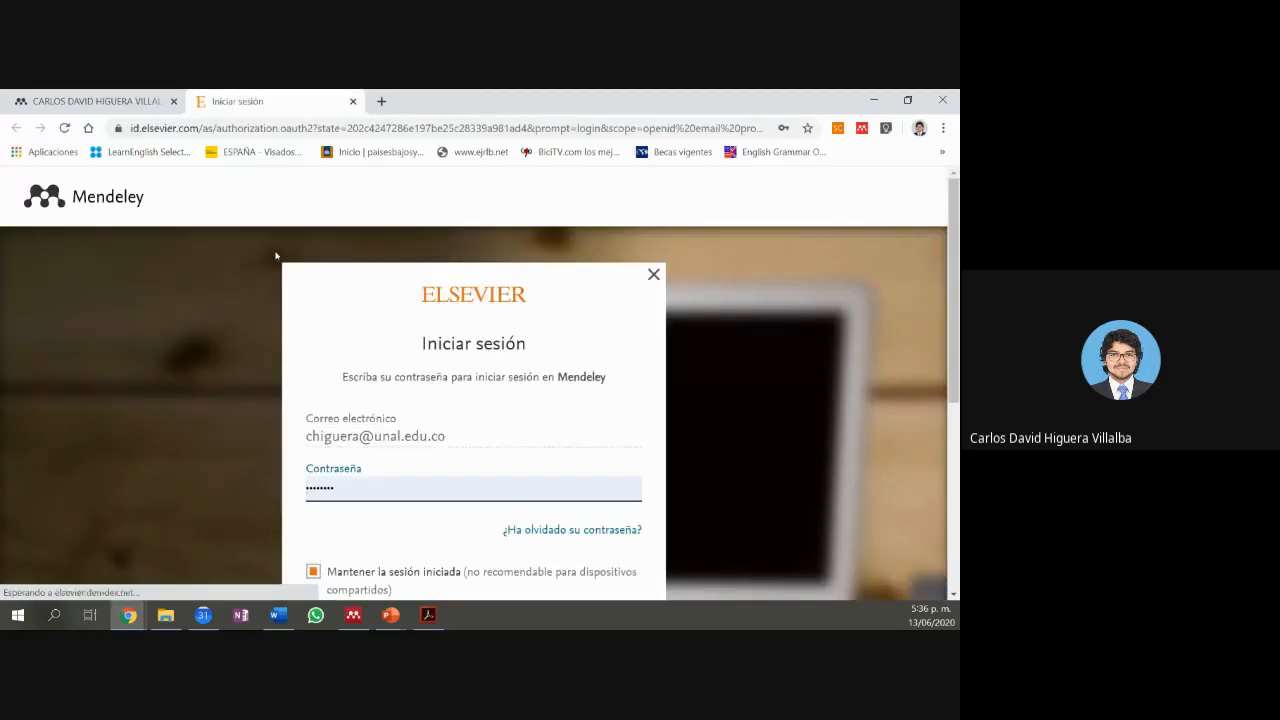
Step: Sign in on the Elsevier page with the prefilled credentials and scroll the PDET group page
{"action": "scroll", "coordinate": [500, 490], "scroll_direction": "down", "scroll_amount": 2}
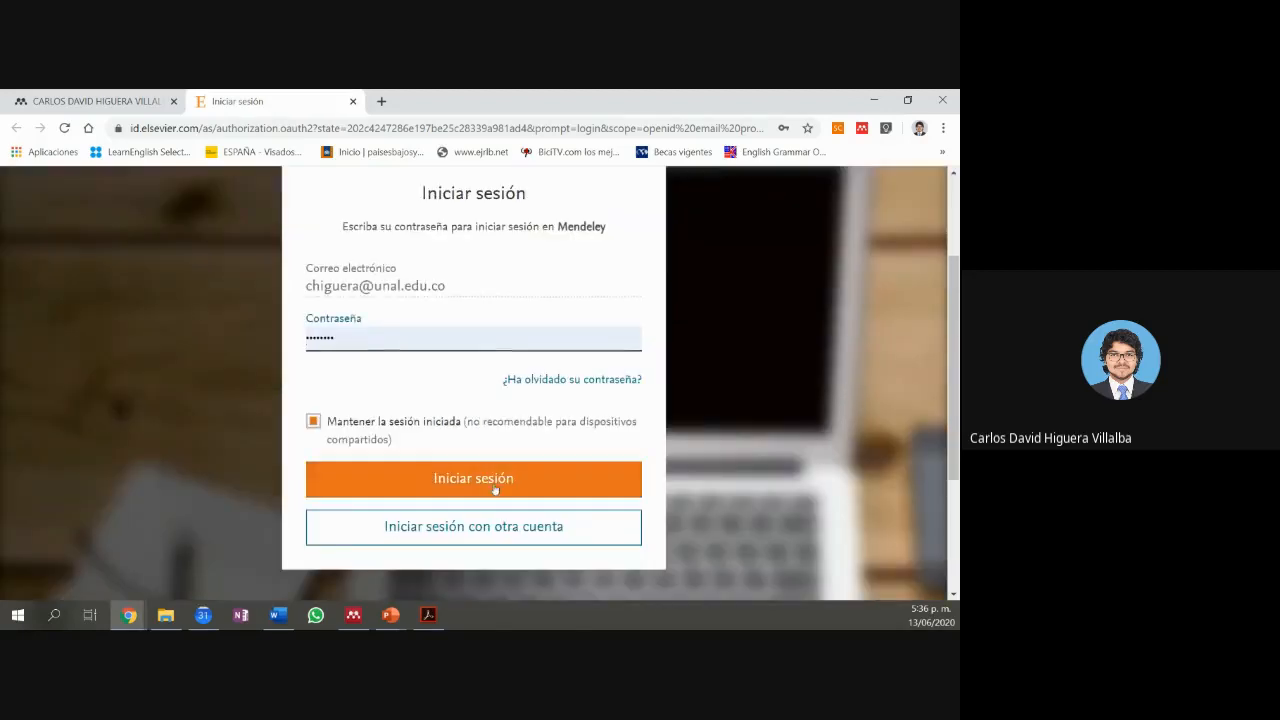
{"action": "left_click", "coordinate": [494, 484]}
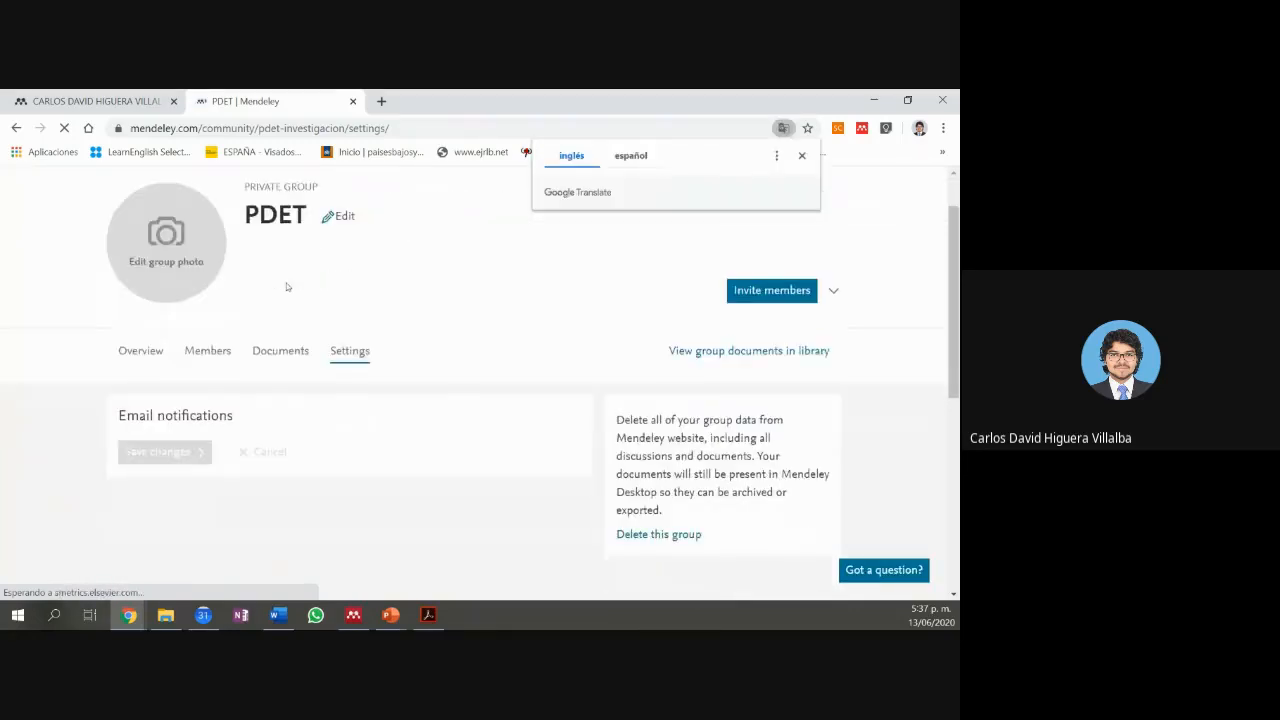
{"action": "scroll", "coordinate": [310, 355], "scroll_direction": "down", "scroll_amount": 1}
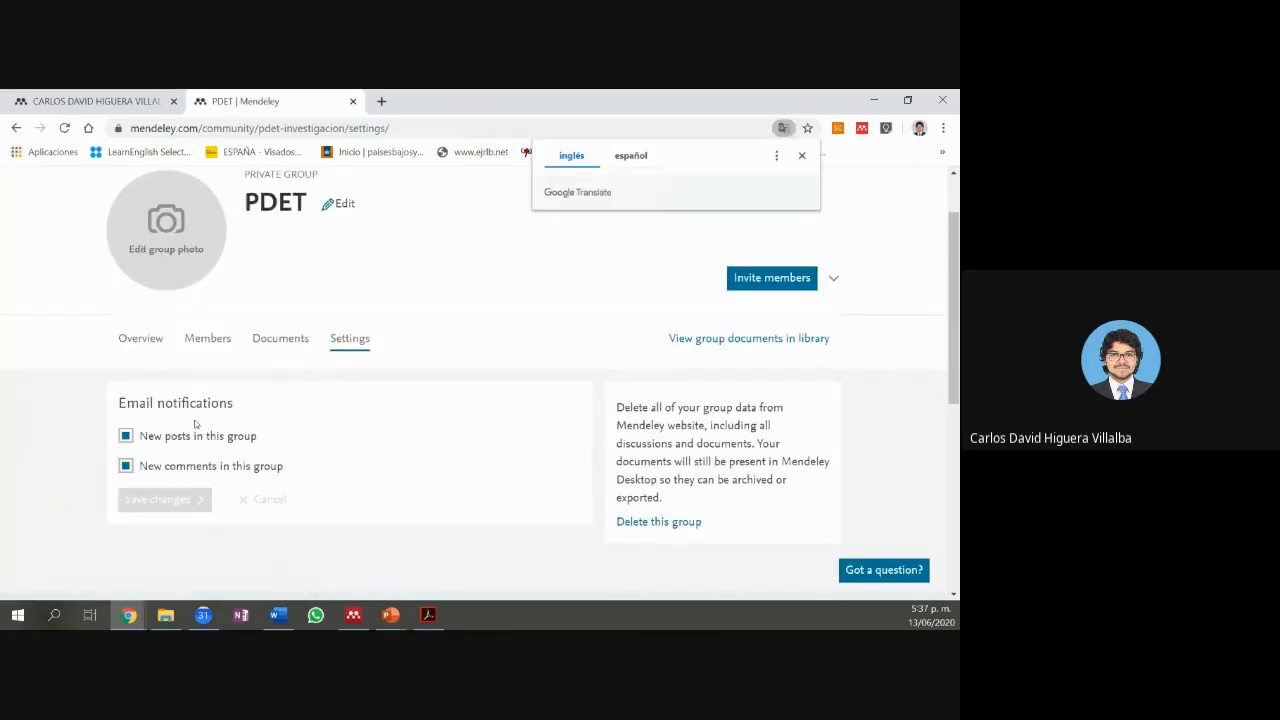
{"action": "scroll", "coordinate": [190, 425], "scroll_direction": "down", "scroll_amount": 1}
Step: View the PDET group's Members page on Mendeley web
{"action": "left_click", "coordinate": [212, 265]}
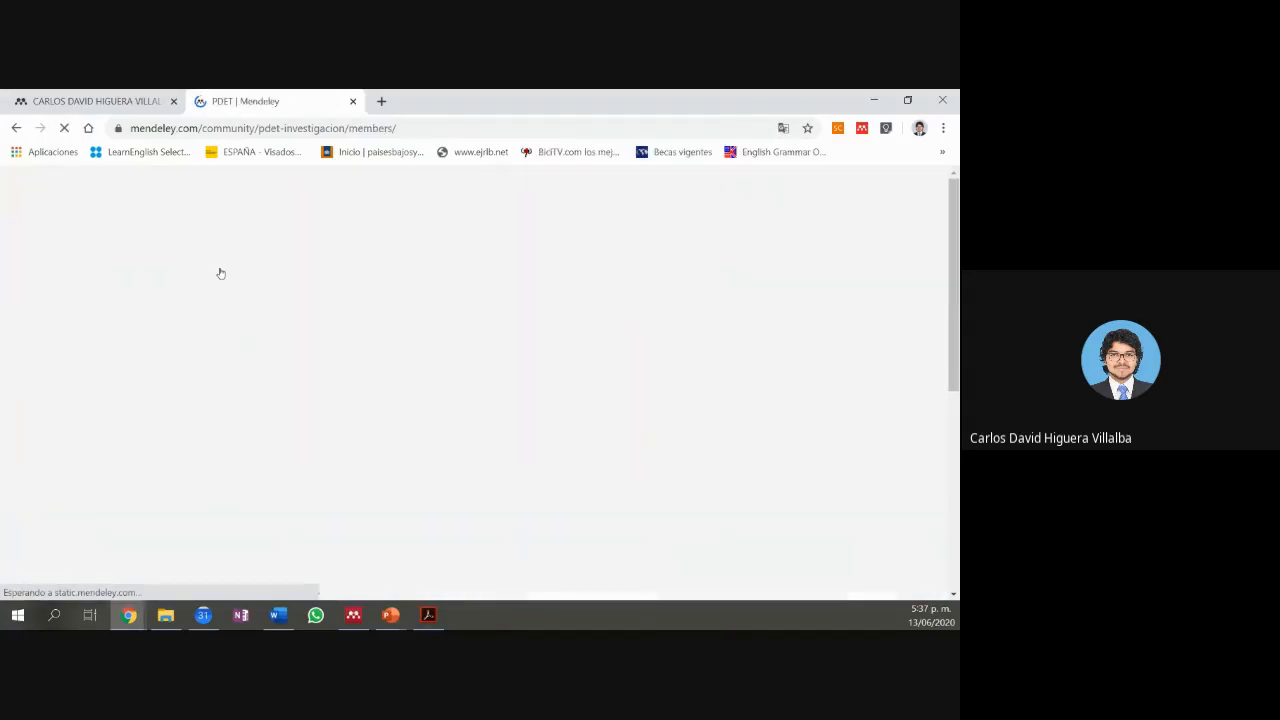
{"action": "scroll", "coordinate": [340, 377], "scroll_direction": "down", "scroll_amount": 2}
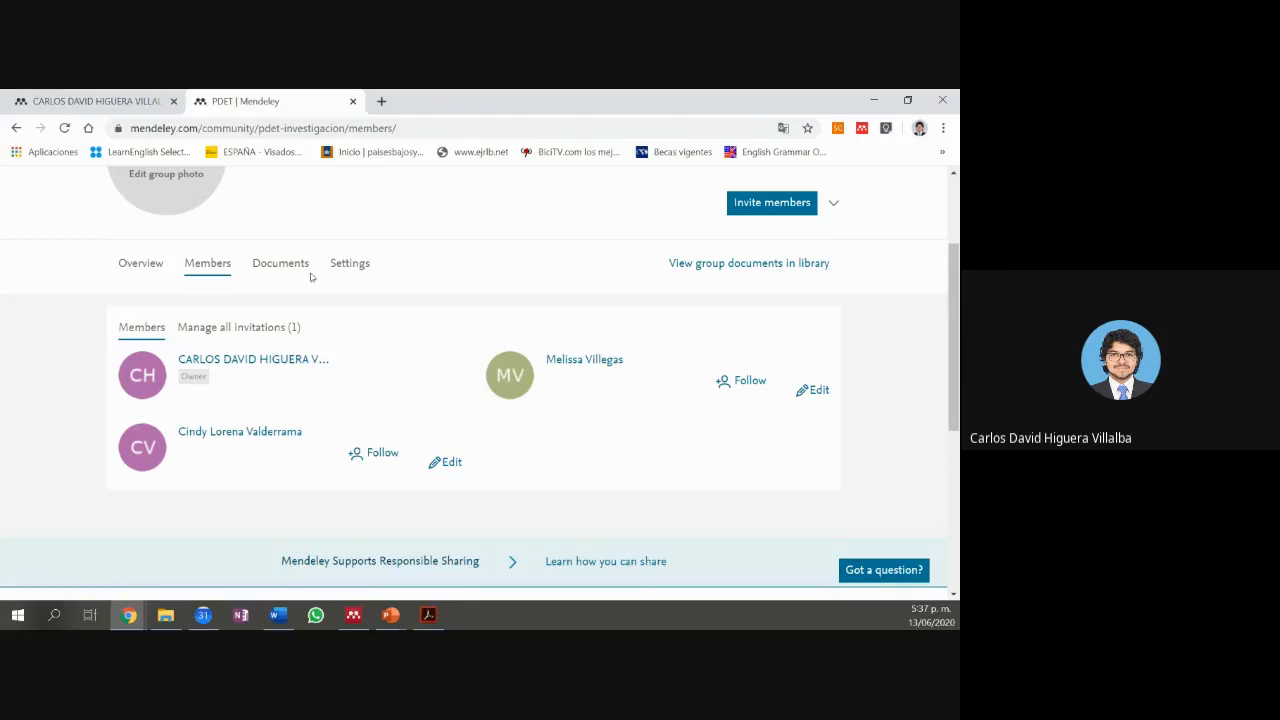
{"action": "scroll", "coordinate": [311, 290], "scroll_direction": "down", "scroll_amount": 2}
{"action": "scroll", "coordinate": [309, 286], "scroll_direction": "up", "scroll_amount": 2}
Step: Browse the PDET group's documents online, then close the PDET | Mendeley tab
{"action": "left_click", "coordinate": [285, 263]}
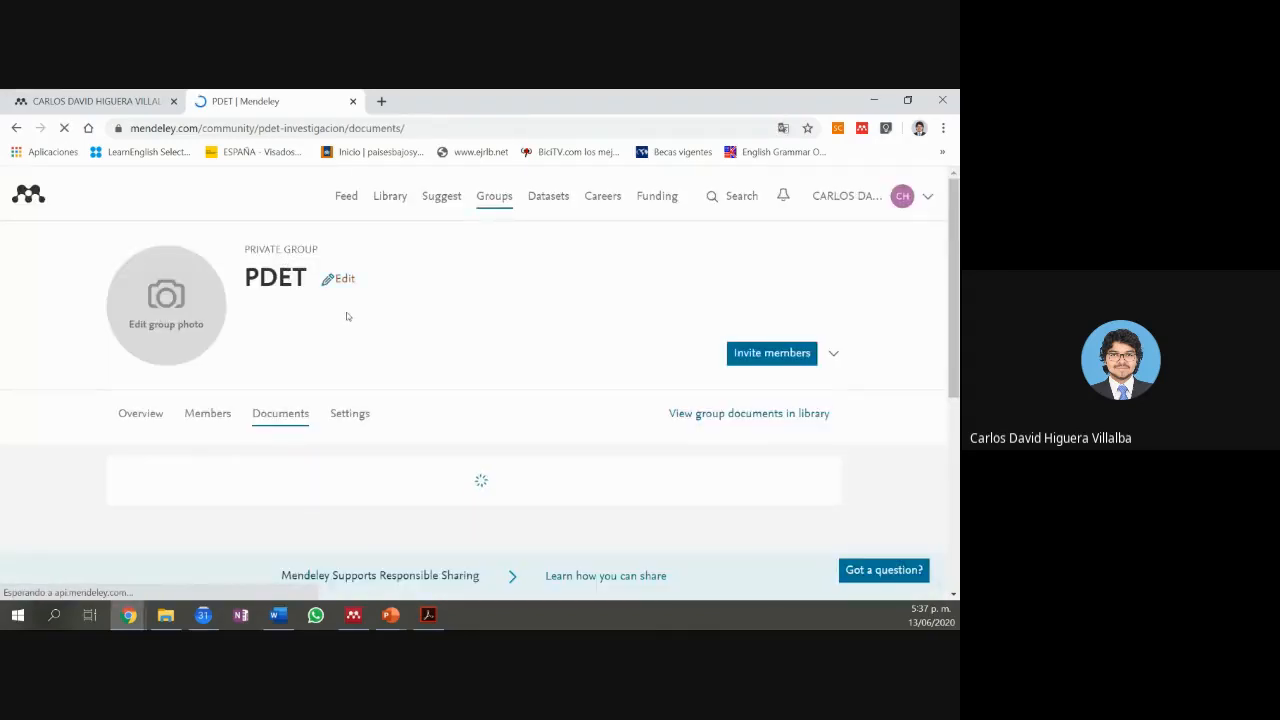
{"action": "scroll", "coordinate": [337, 326], "scroll_direction": "down", "scroll_amount": 5}
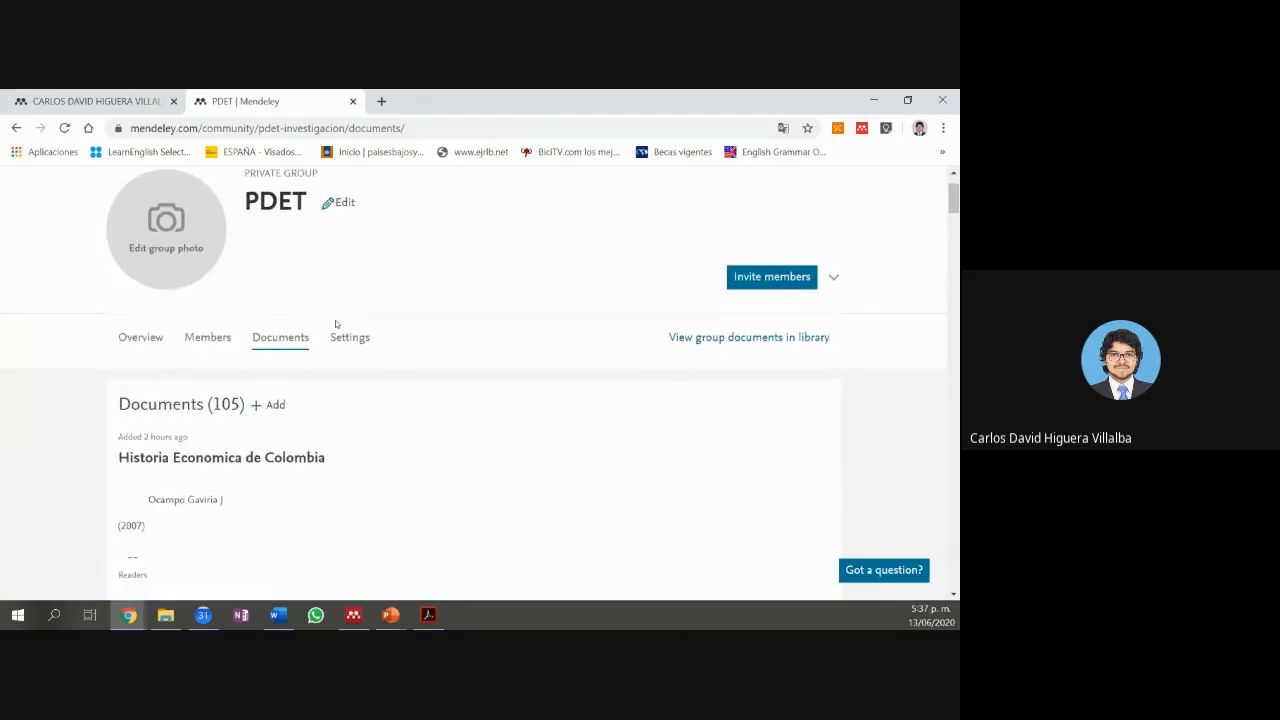
{"action": "scroll", "coordinate": [255, 366], "scroll_direction": "down", "scroll_amount": 9}
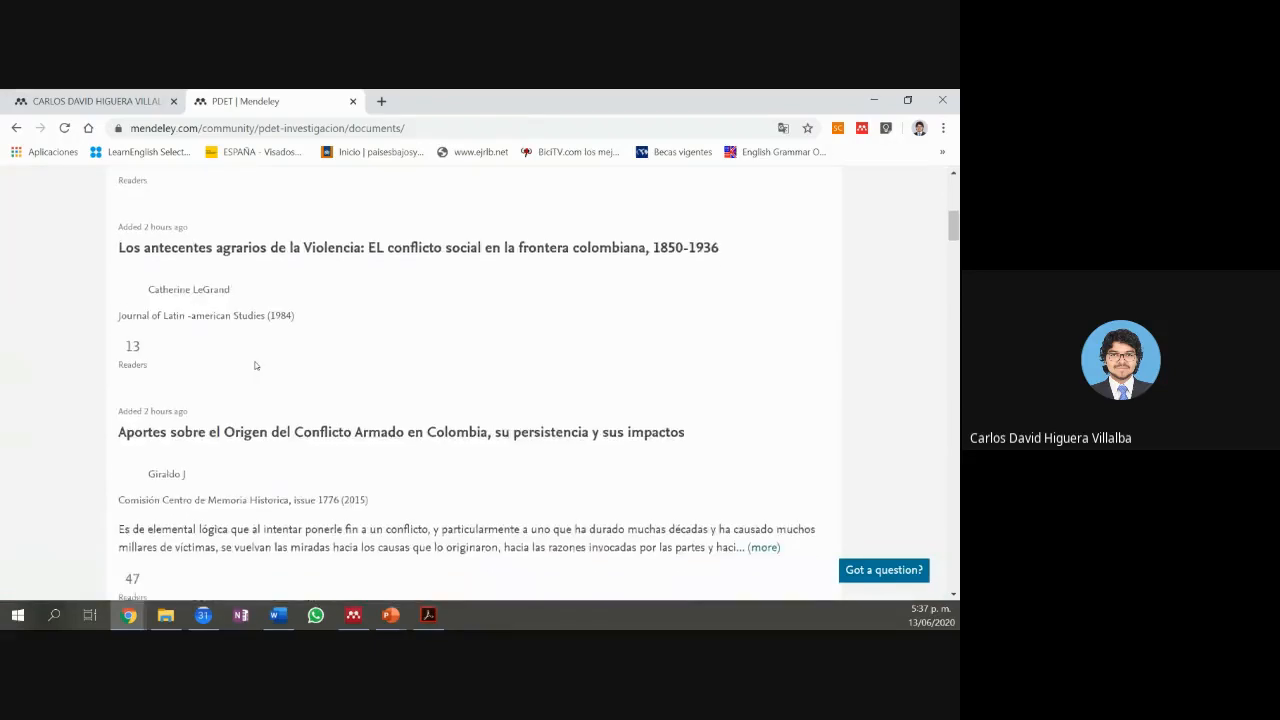
{"action": "scroll", "coordinate": [243, 364], "scroll_direction": "down", "scroll_amount": 7}
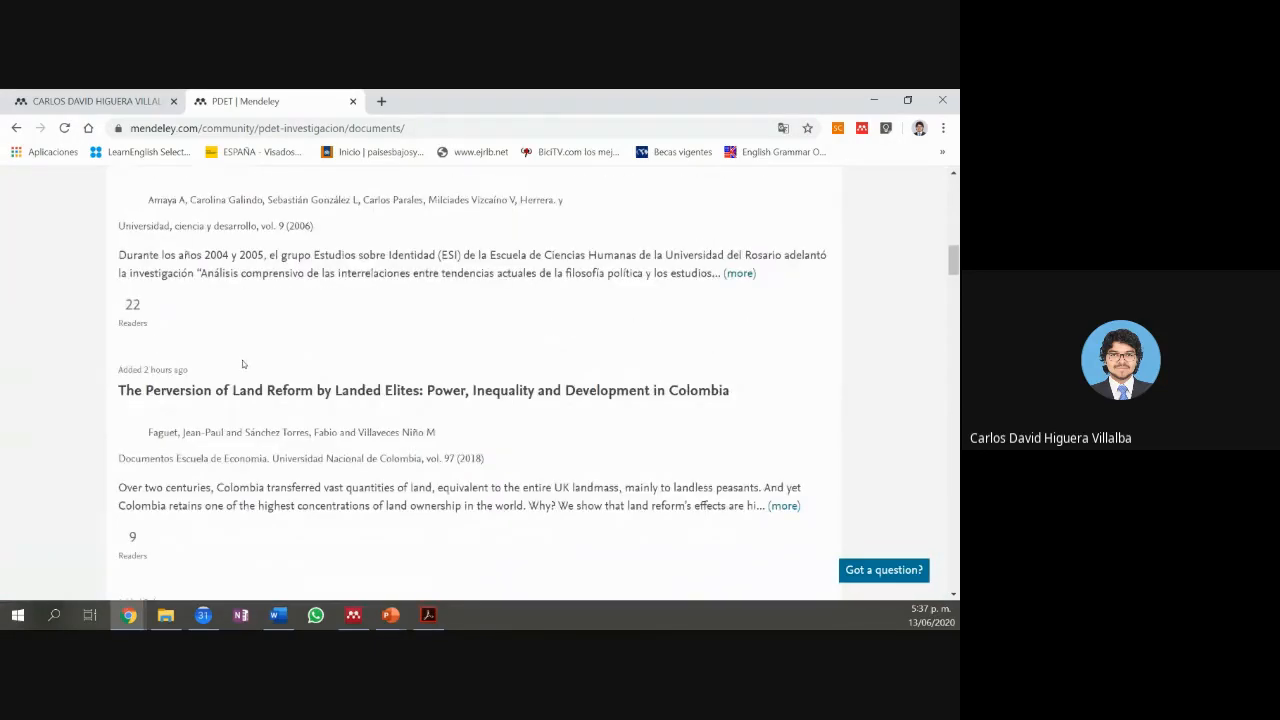
{"action": "scroll", "coordinate": [243, 364], "scroll_direction": "up", "scroll_amount": 11}
{"action": "scroll", "coordinate": [242, 364], "scroll_direction": "up", "scroll_amount": 10}
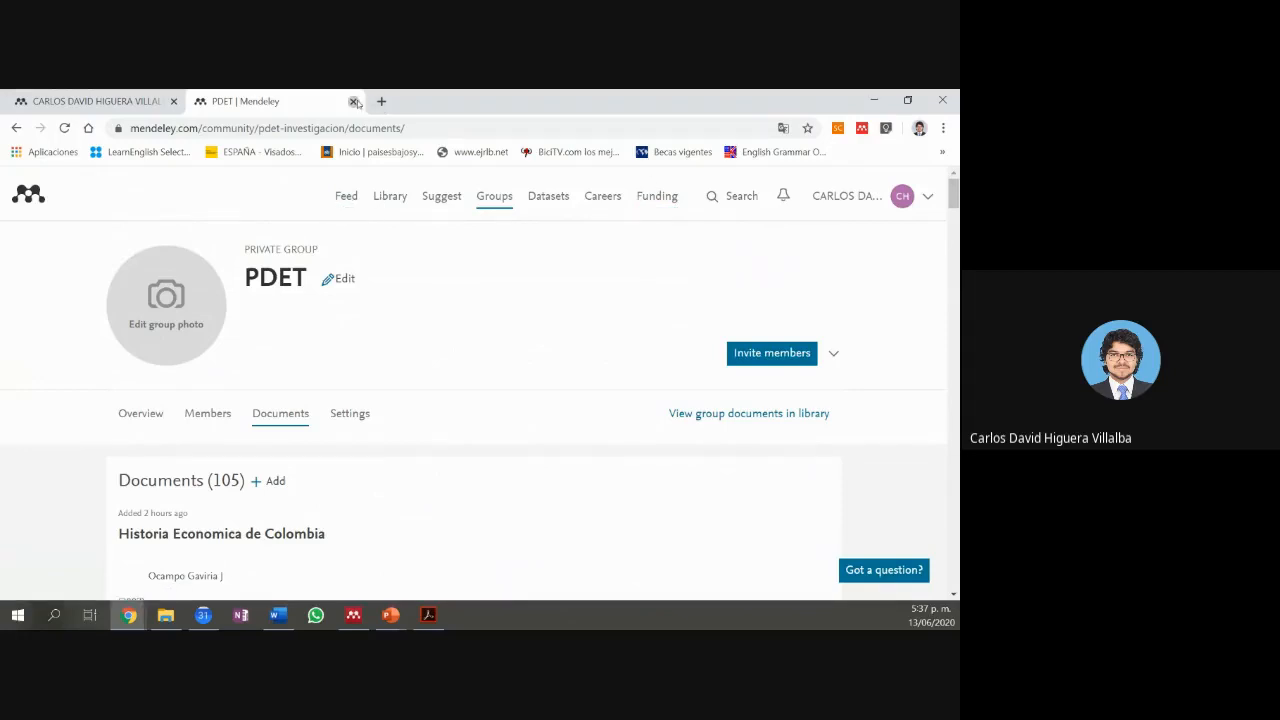
{"action": "left_click", "coordinate": [352, 101]}
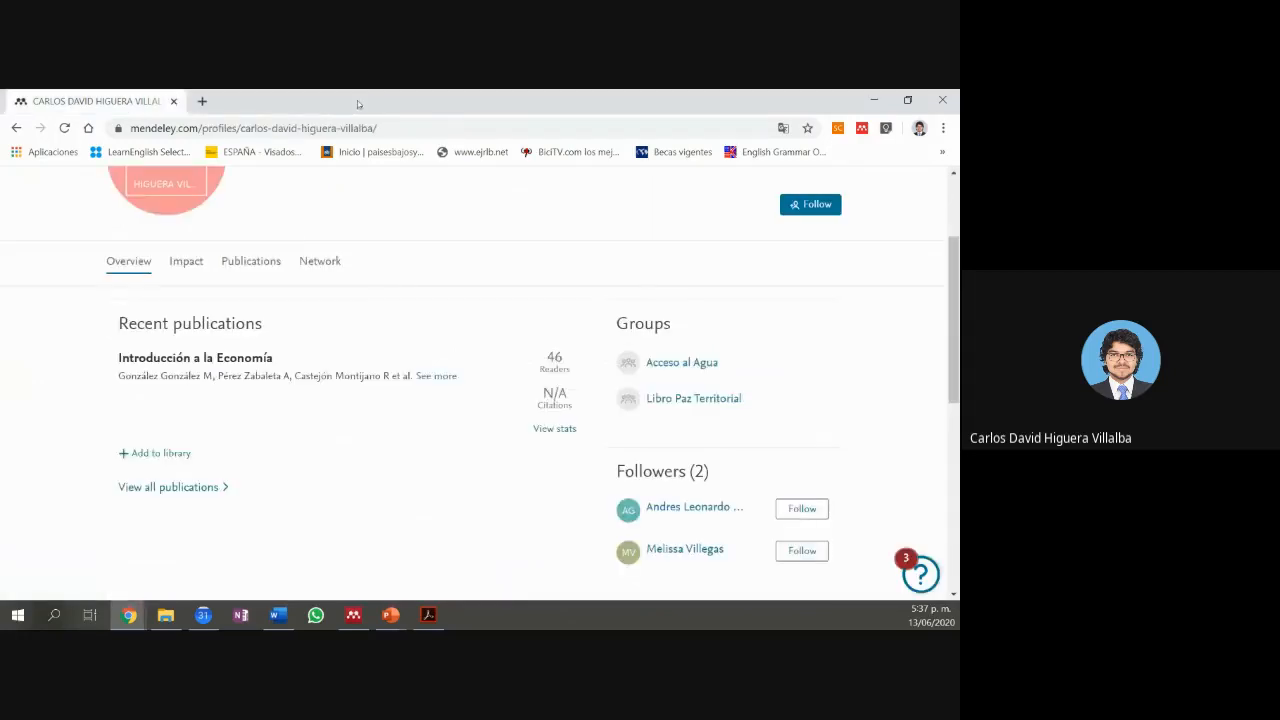
Step: Close the browser, hide PDET's settings to show its documents, and switch between browser and Mendeley
{"action": "left_click", "coordinate": [172, 101]}
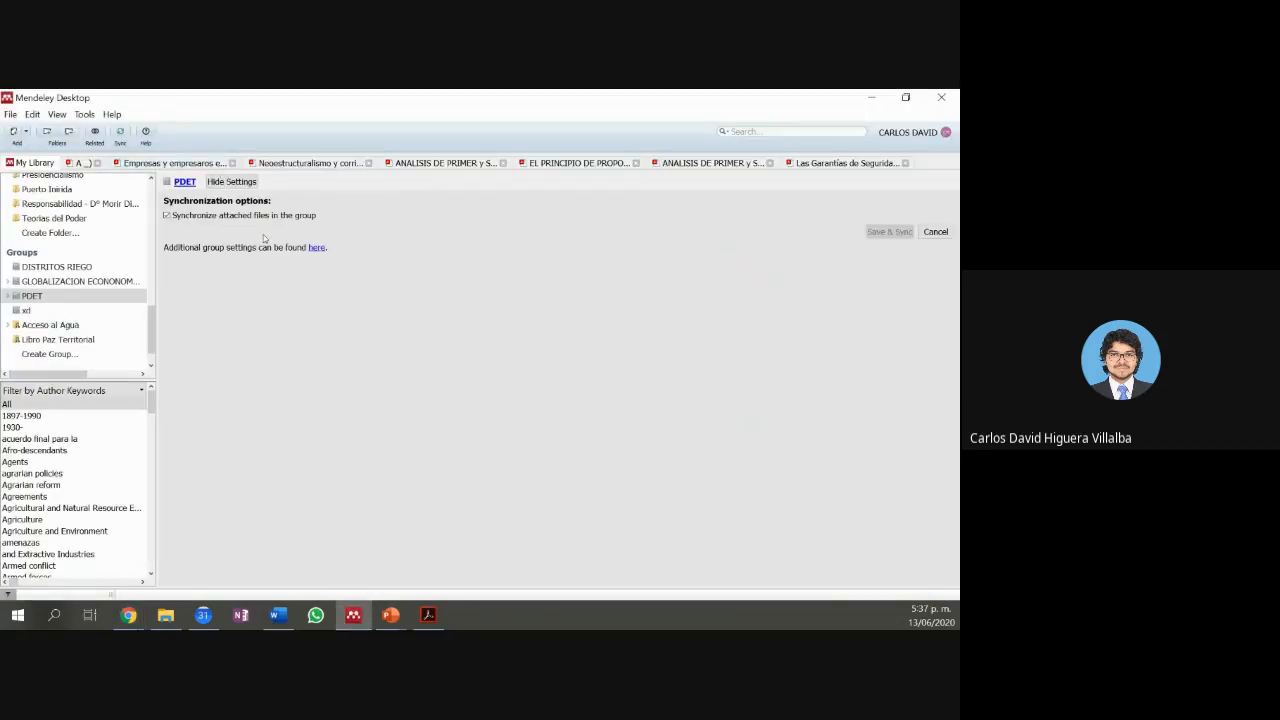
{"action": "left_click", "coordinate": [950, 234]}
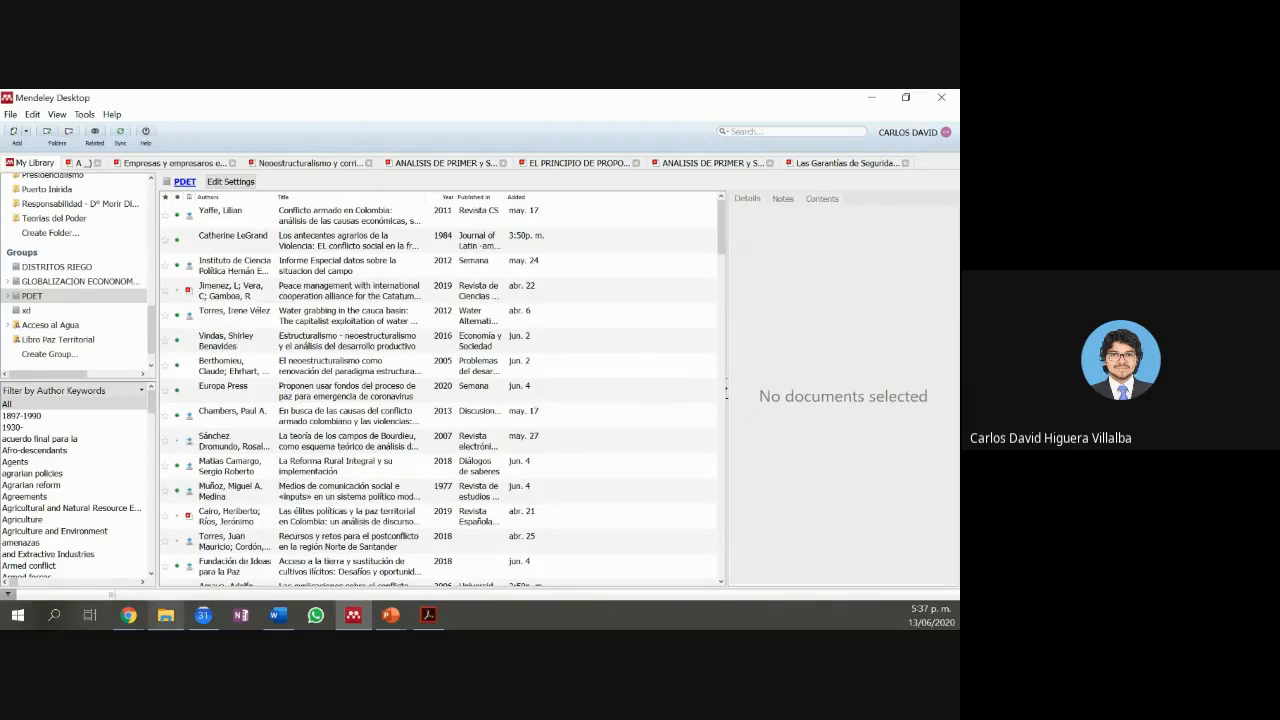
{"action": "left_click", "coordinate": [128, 615]}
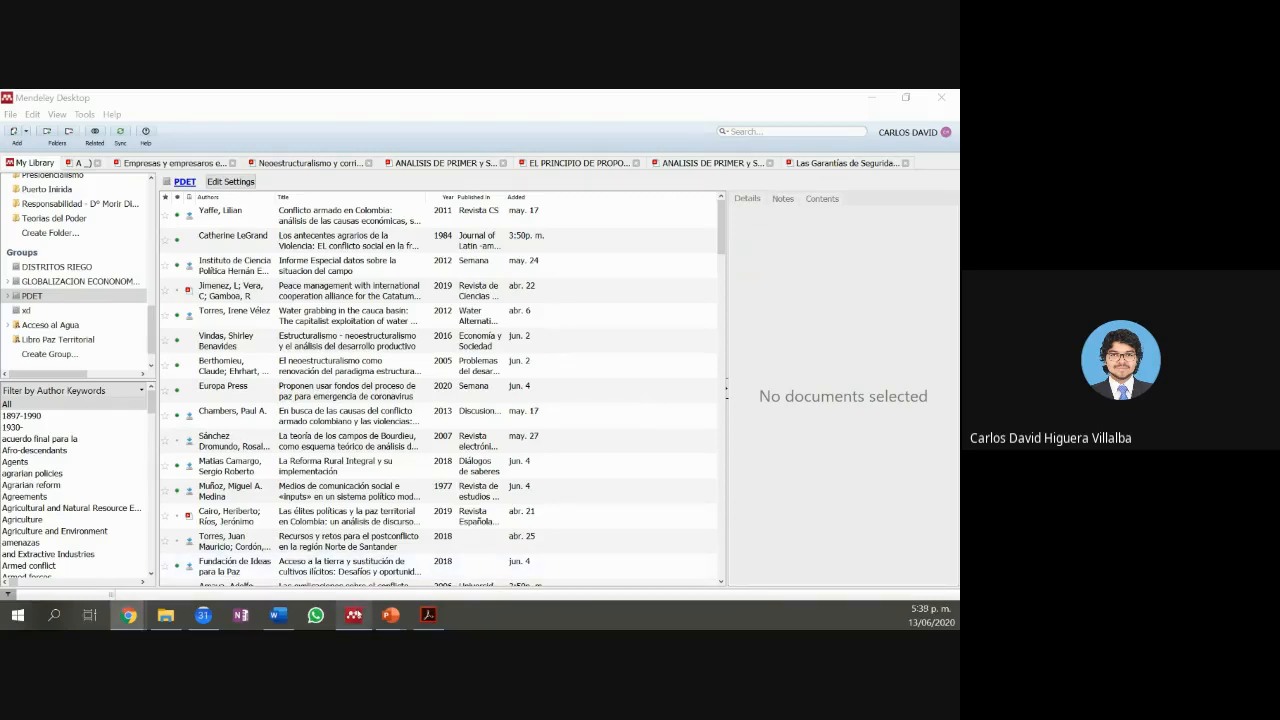
{"action": "left_click", "coordinate": [353, 615]}
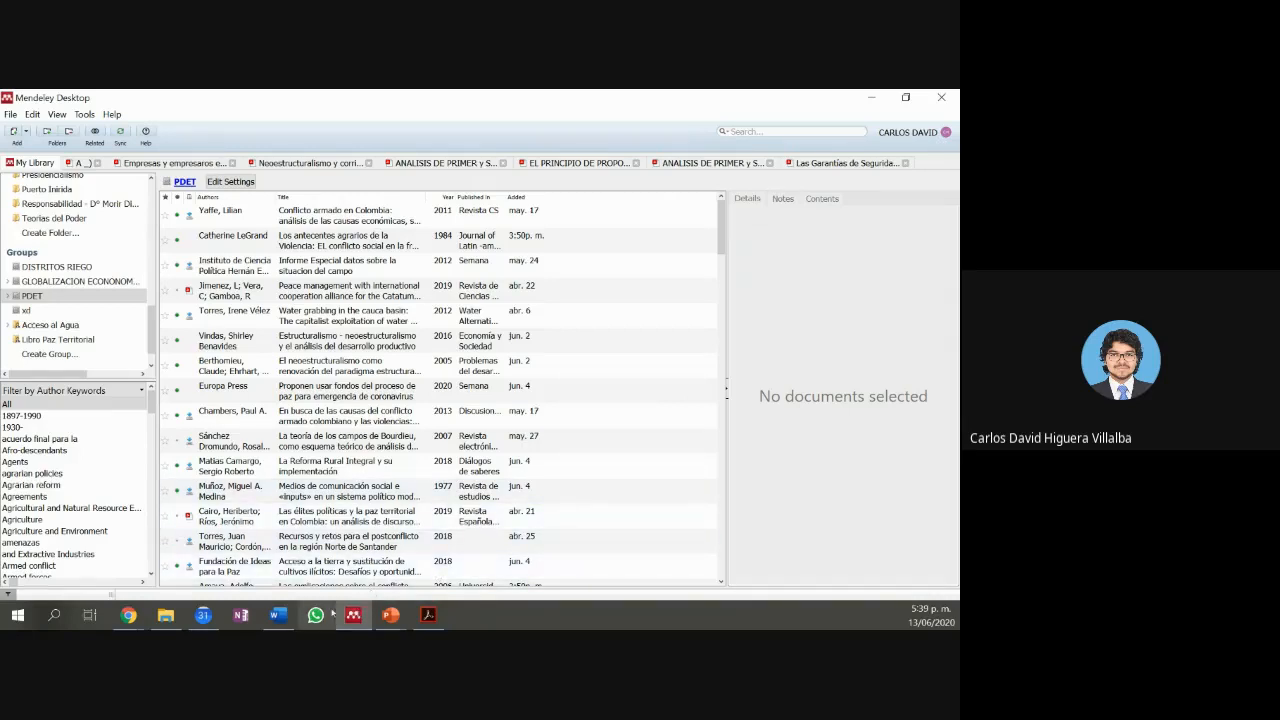
Step: Bring the Meet meeting window forward and scroll its chat to the latest messages
{"action": "mouse_move", "coordinate": [218, 619]}
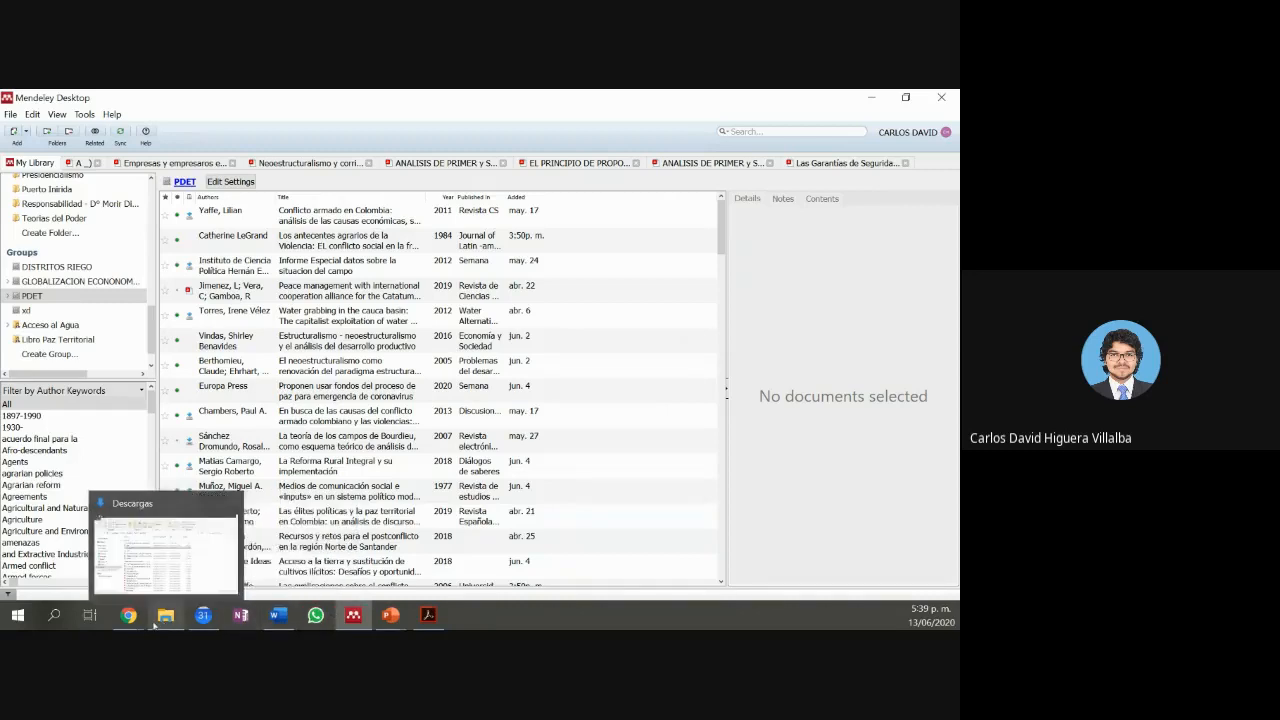
{"action": "mouse_move", "coordinate": [132, 610]}
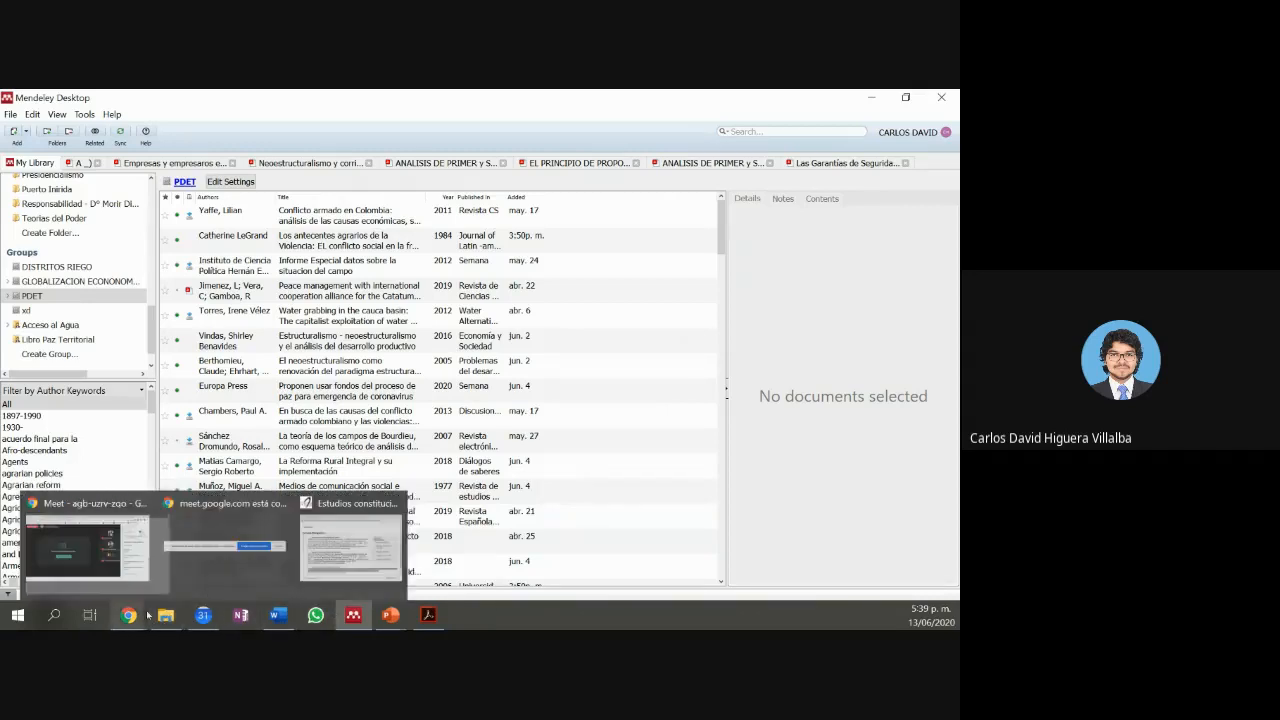
{"action": "left_click", "coordinate": [134, 581]}
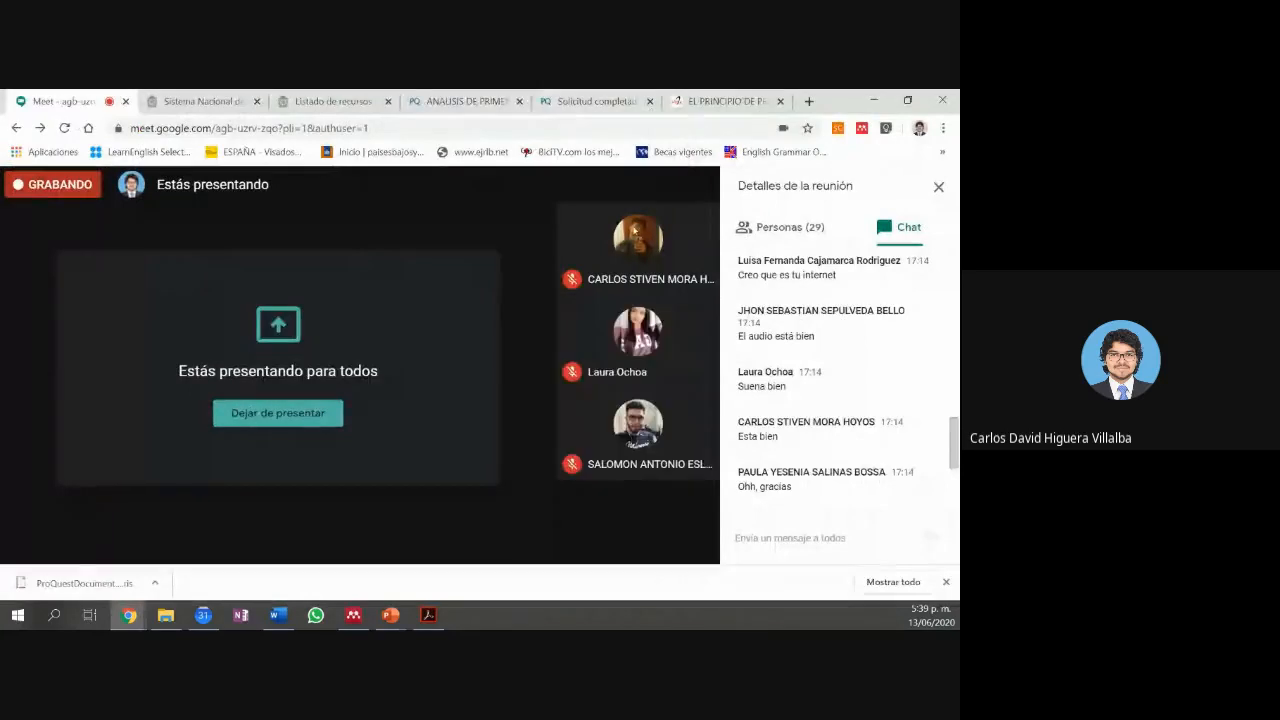
{"action": "scroll", "coordinate": [774, 357], "scroll_direction": "down", "scroll_amount": 2}
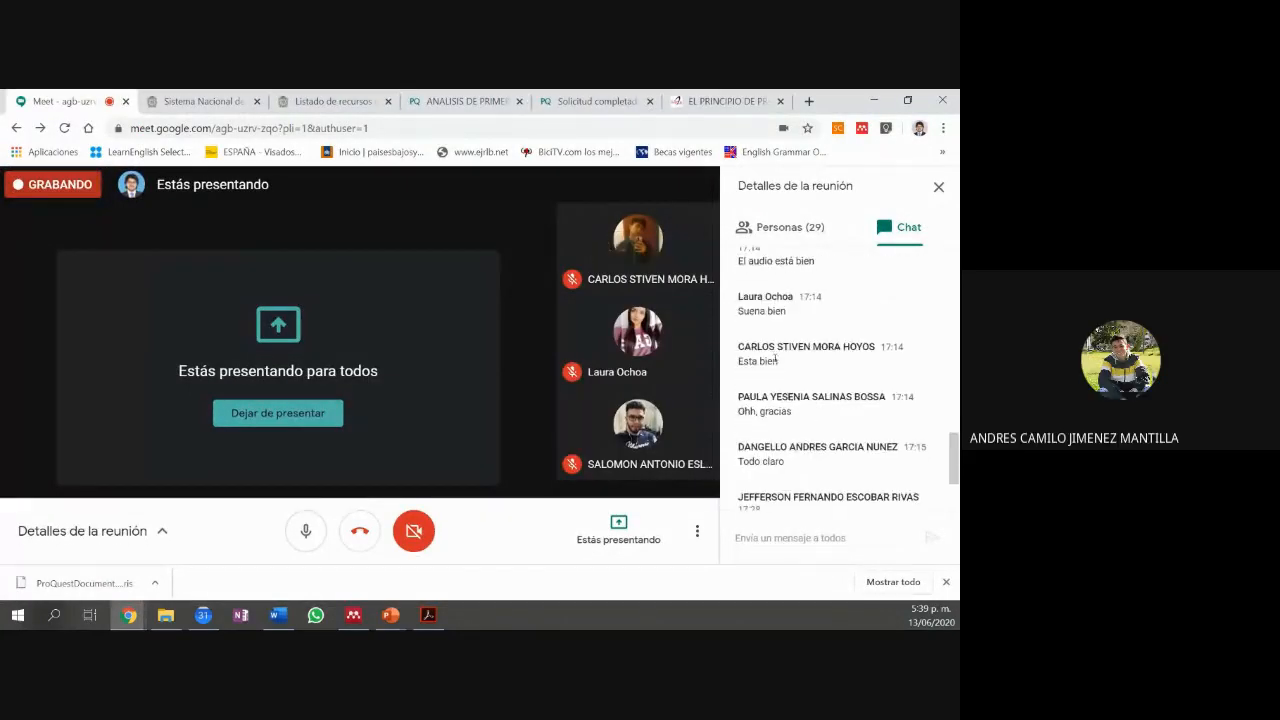
{"action": "scroll", "coordinate": [775, 360], "scroll_direction": "down", "scroll_amount": 1}
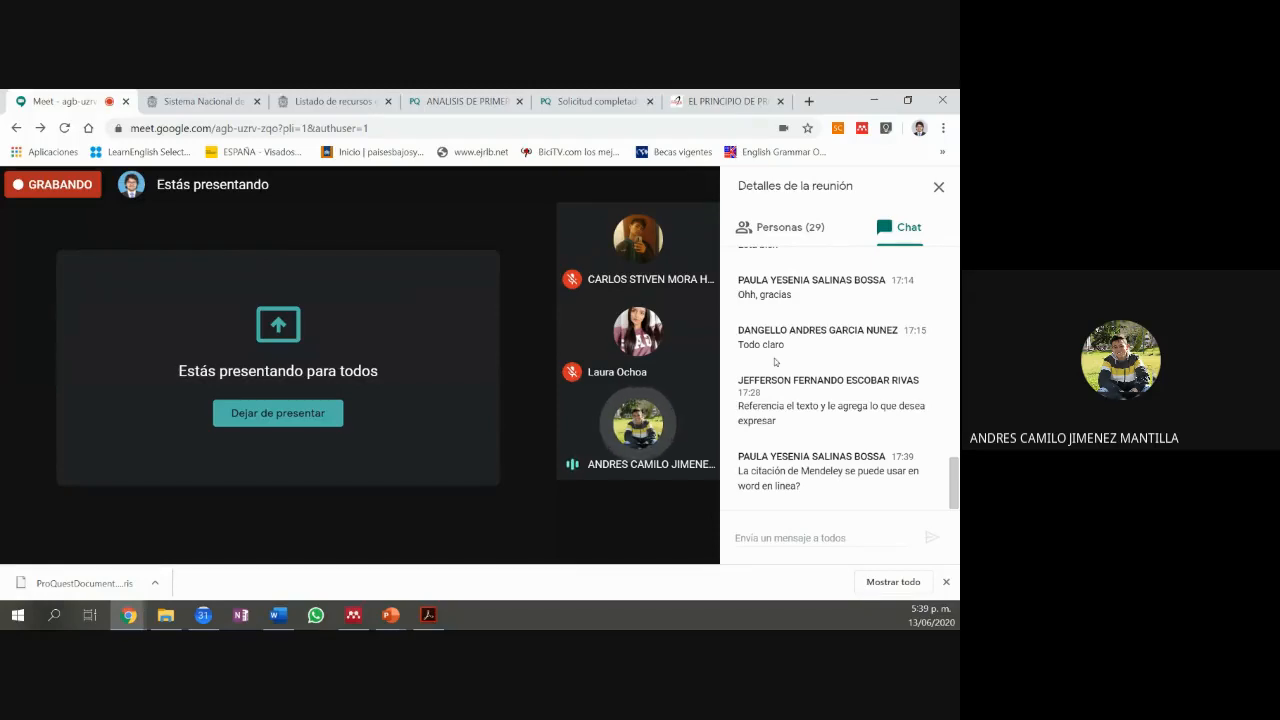
{"action": "mouse_move", "coordinate": [402, 478]}
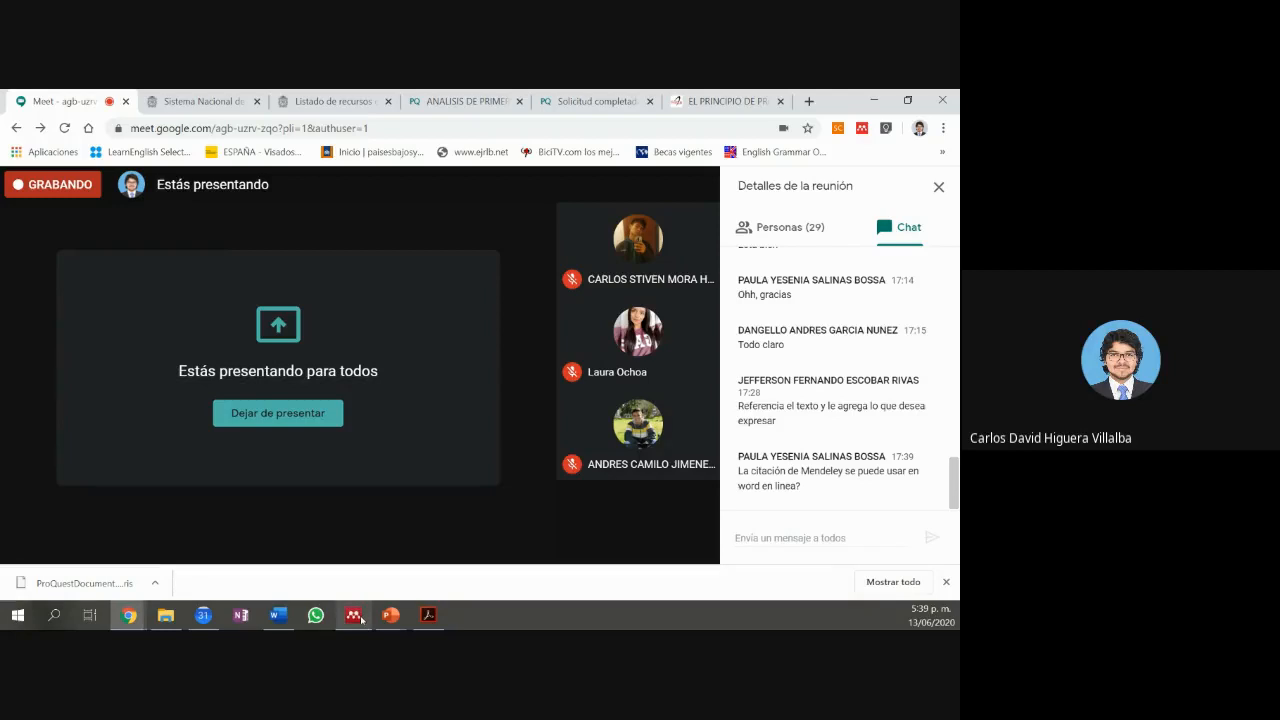
Step: Return to Mendeley Desktop and open the PDET group's sync settings via Edit Settings
{"action": "mouse_move", "coordinate": [361, 620]}
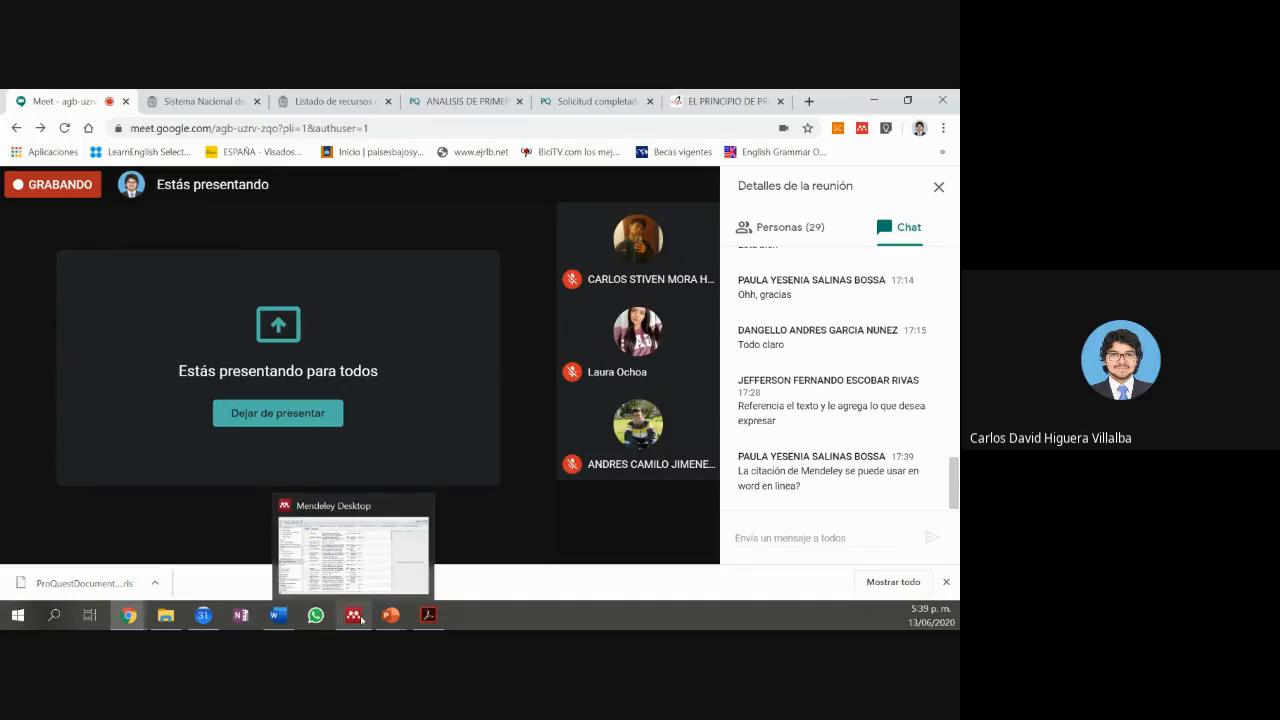
{"action": "left_click", "coordinate": [361, 617]}
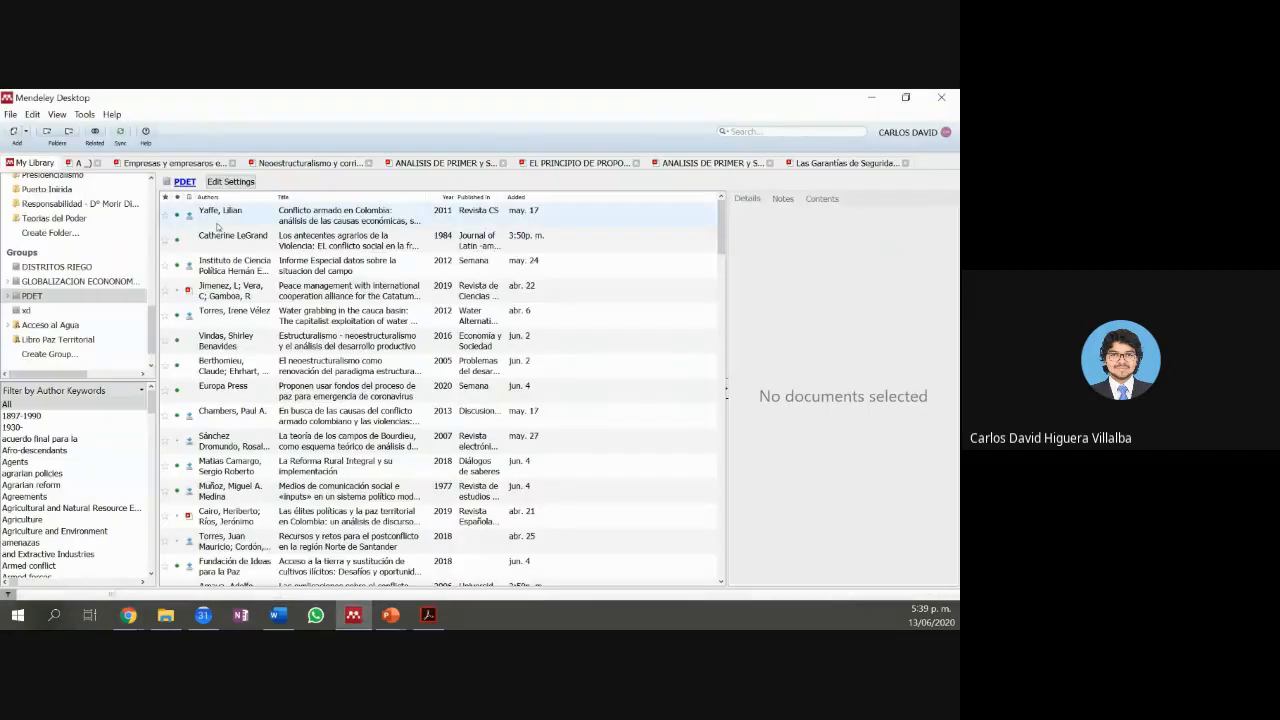
{"action": "left_click", "coordinate": [45, 296]}
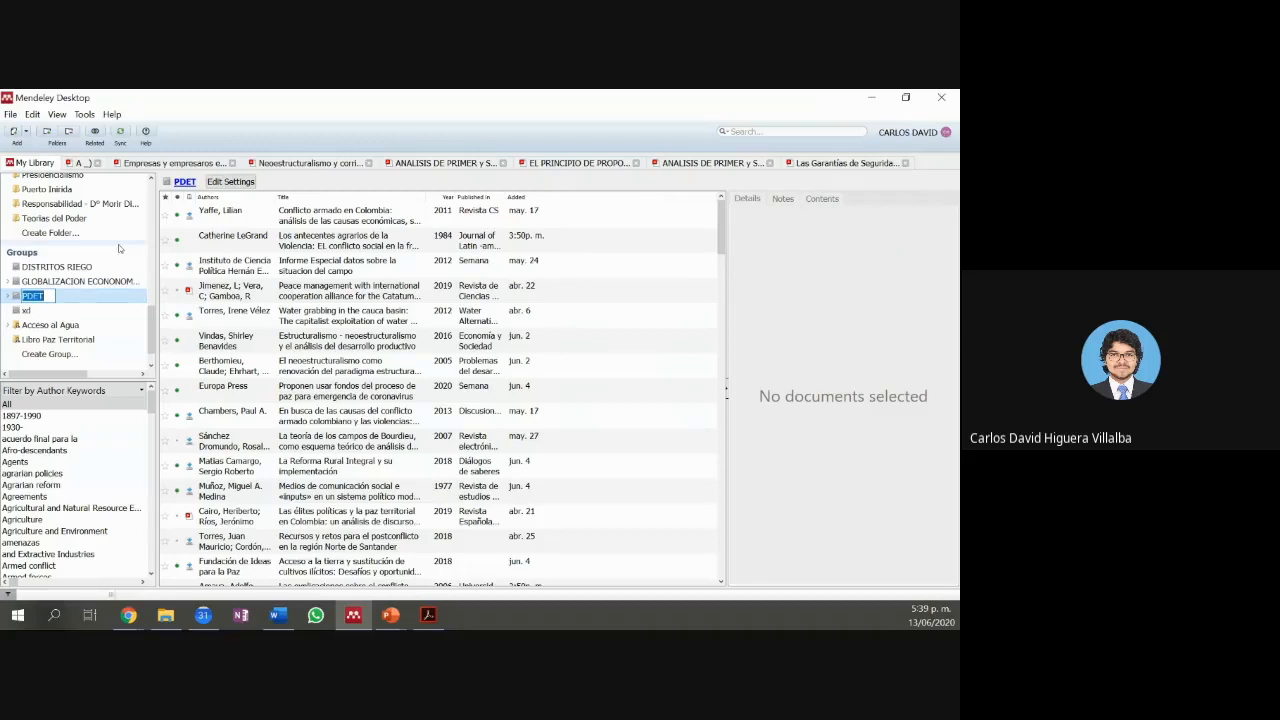
{"action": "left_click", "coordinate": [220, 185]}
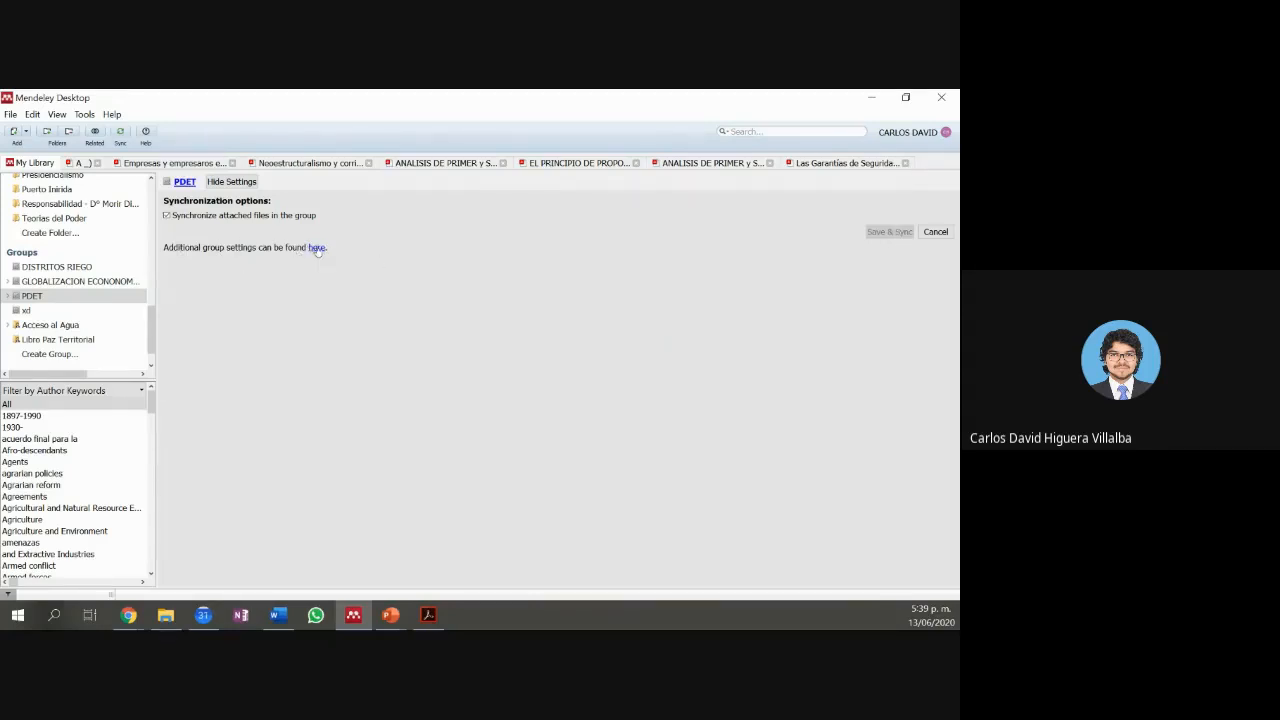
Step: Open PDET's additional settings online, then open and close the Invite members form
{"action": "left_click", "coordinate": [317, 249]}
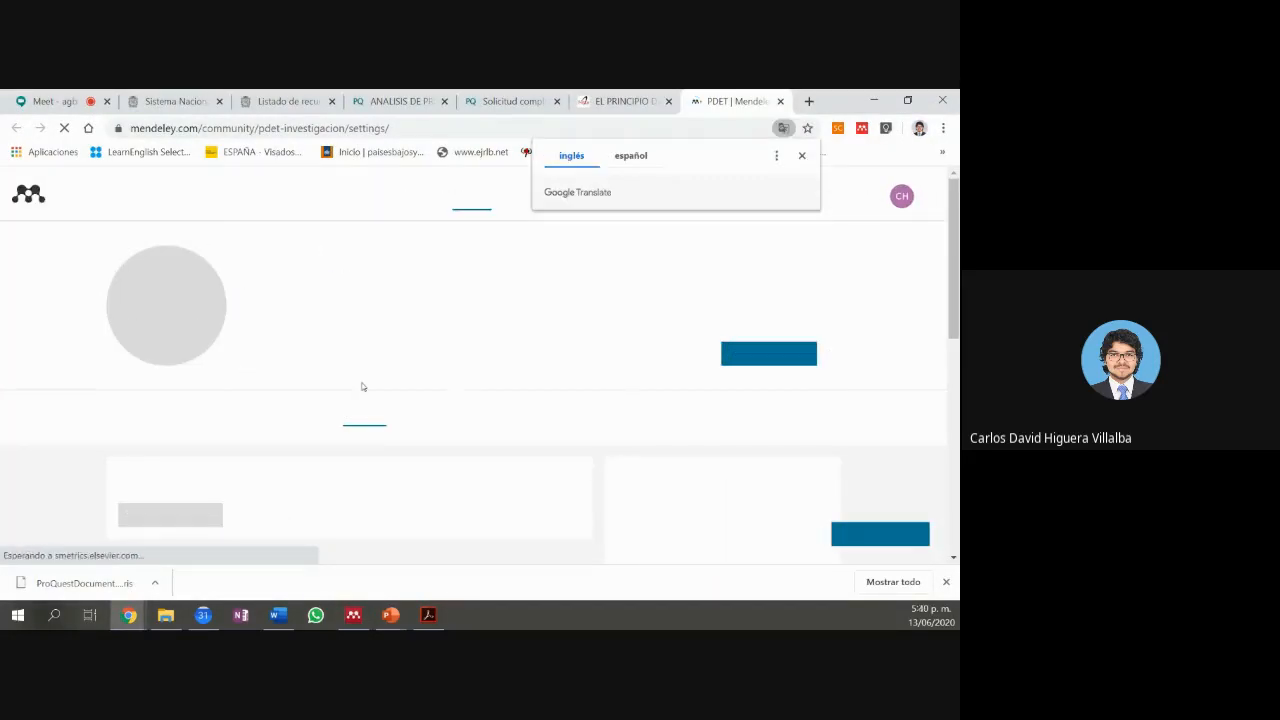
{"action": "scroll", "coordinate": [606, 330], "scroll_direction": "down", "scroll_amount": 1}
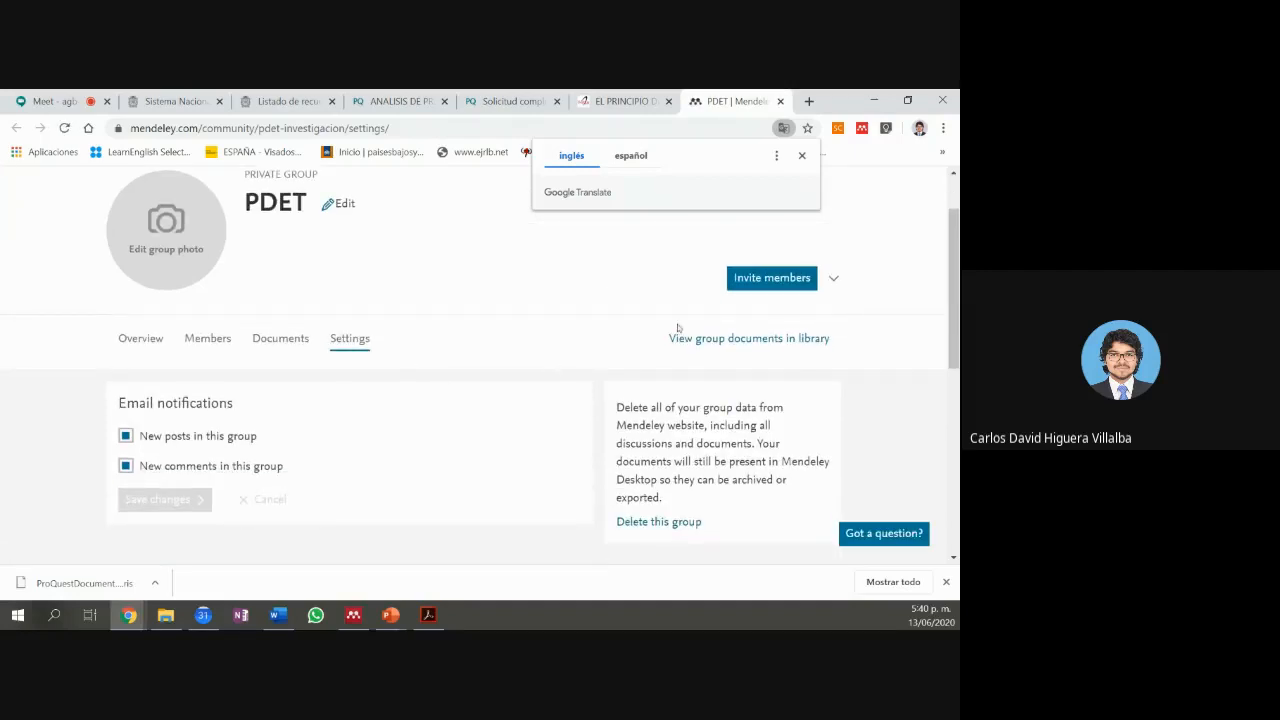
{"action": "left_click", "coordinate": [742, 284]}
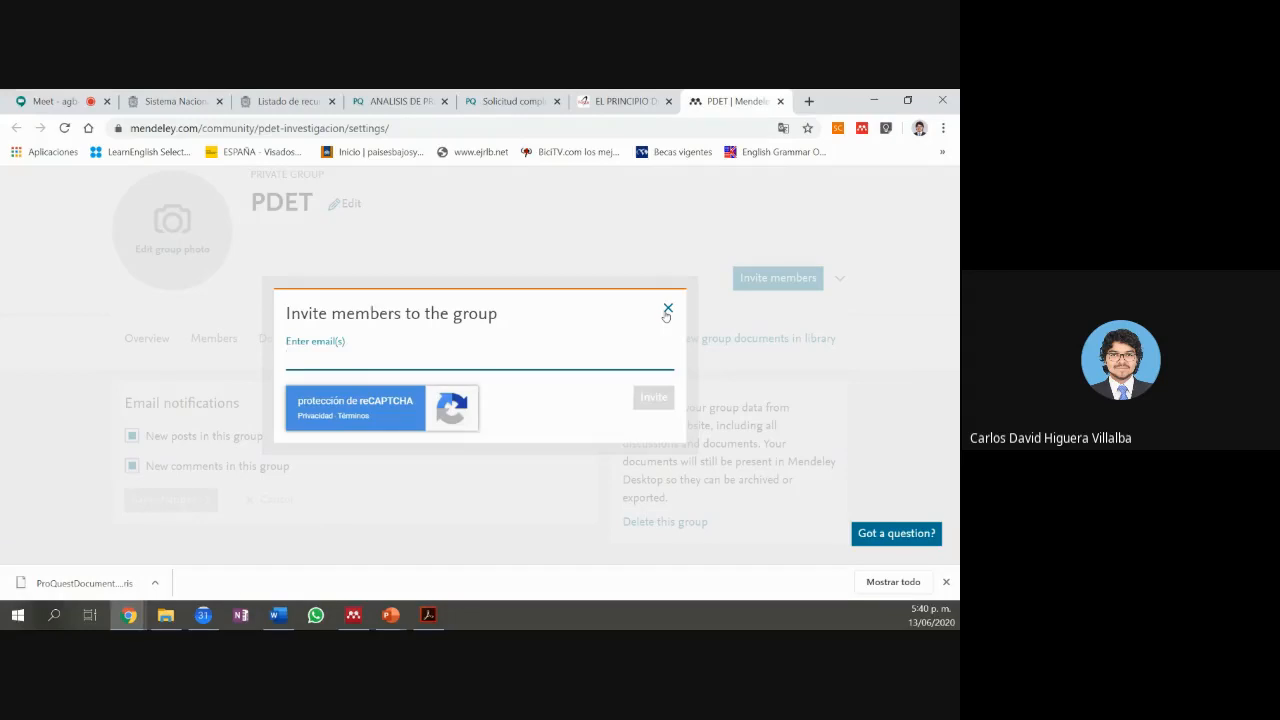
{"action": "left_click", "coordinate": [667, 316]}
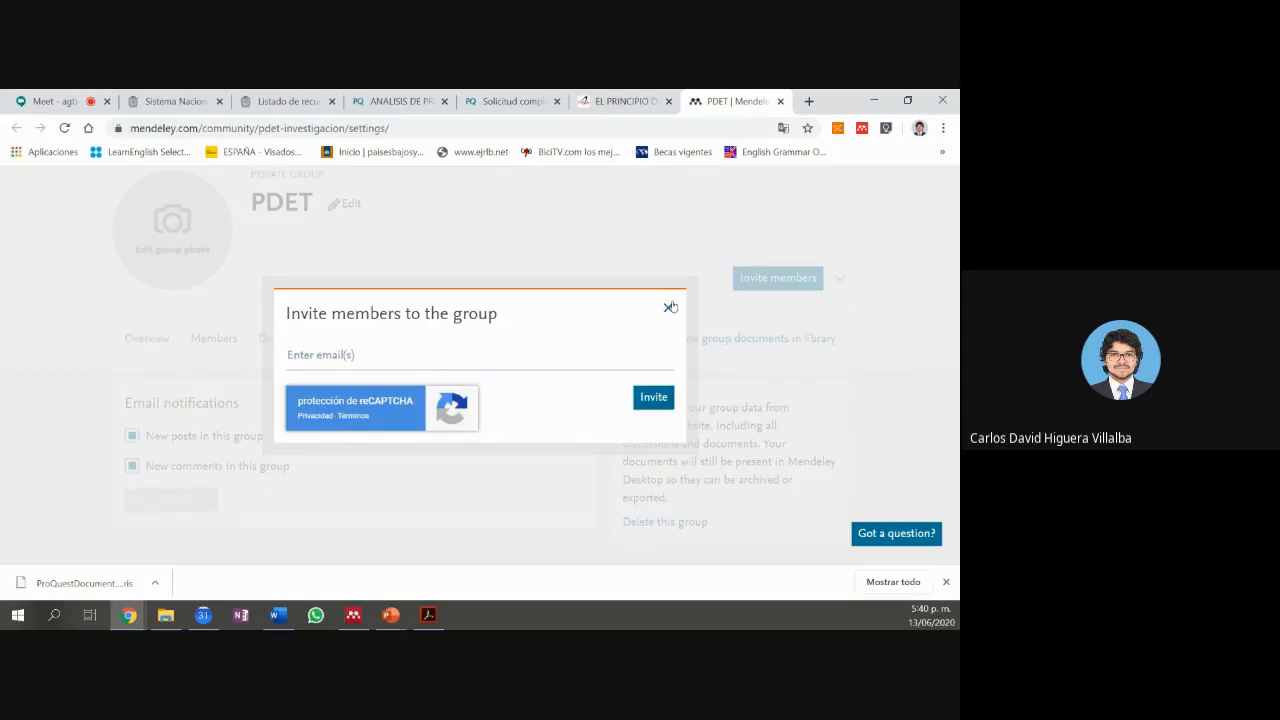
{"action": "left_click", "coordinate": [669, 307]}
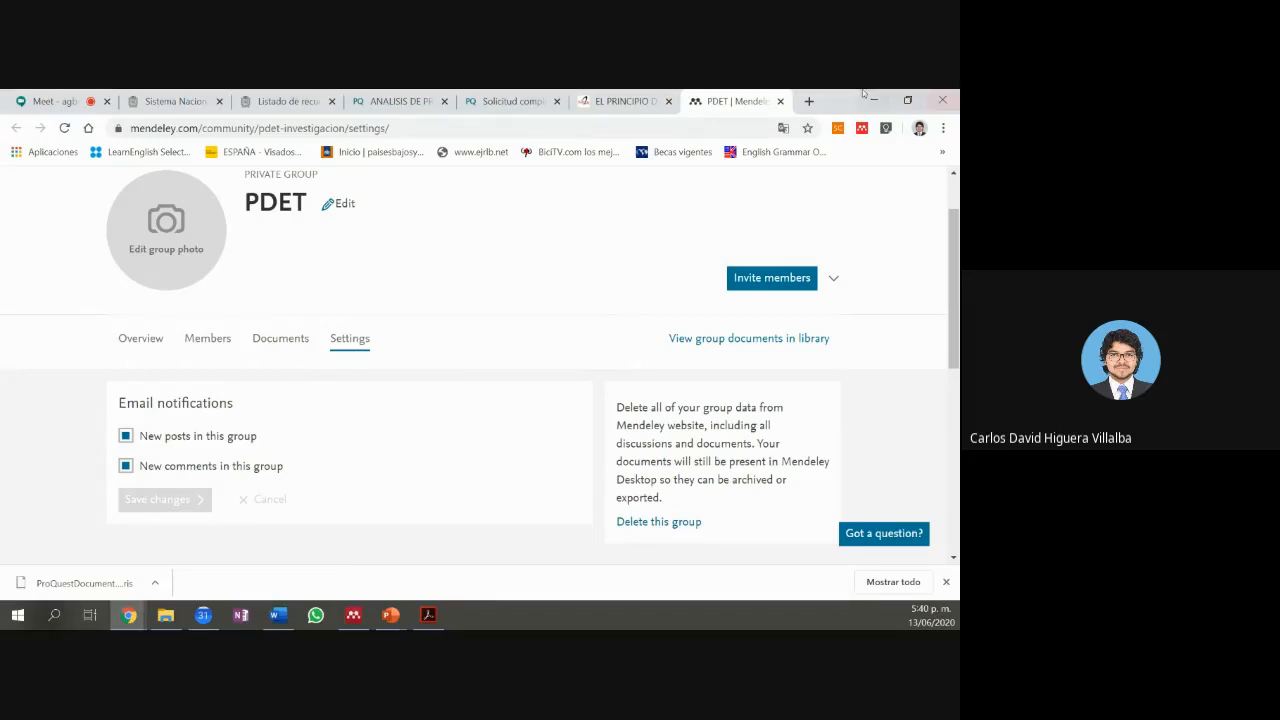
Step: Close PDET's settings in Mendeley Desktop, expand PDET, and view GLOBALIZACION ECONOMICA and PDET documents
{"action": "left_click", "coordinate": [870, 98]}
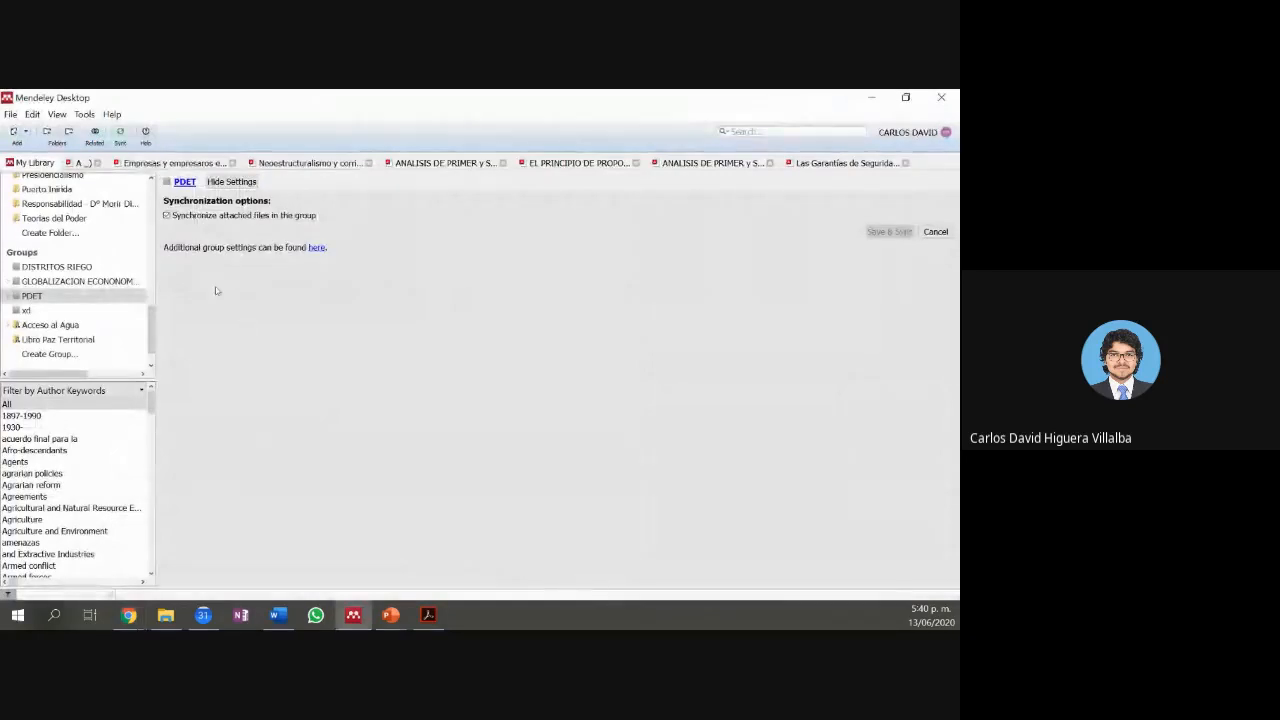
{"action": "left_click", "coordinate": [935, 232]}
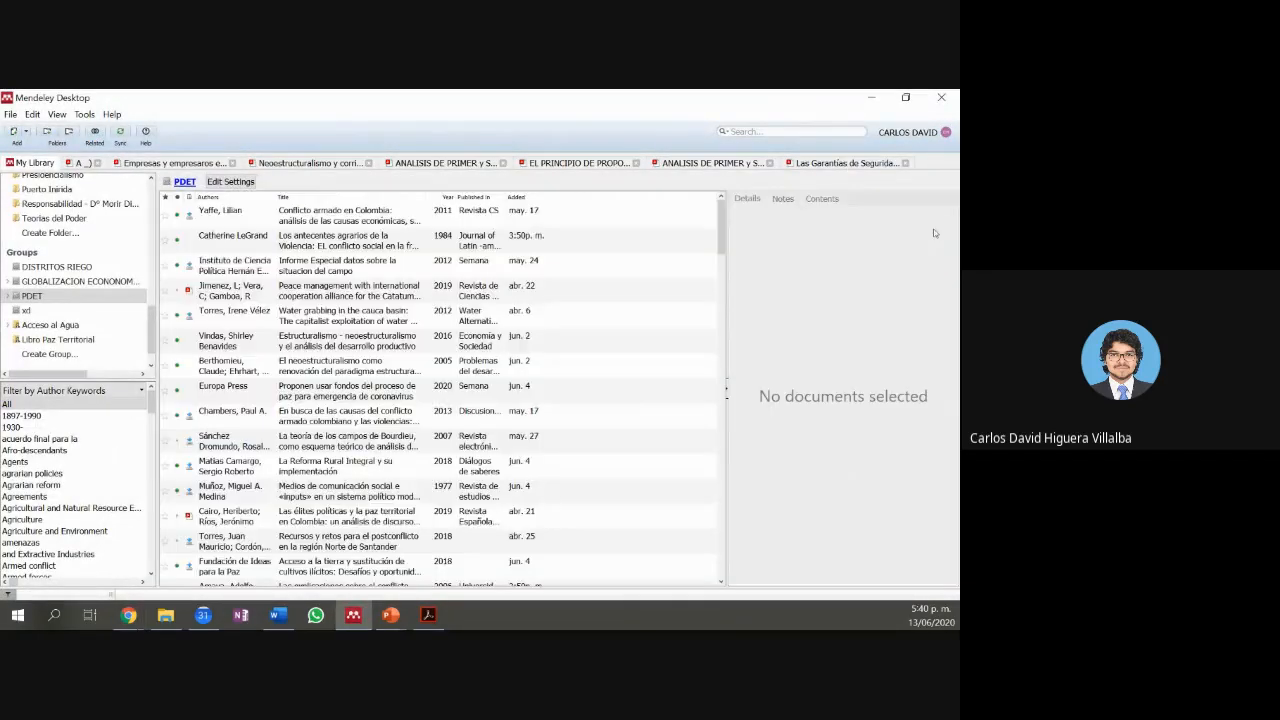
{"action": "left_click", "coordinate": [10, 297]}
{"action": "left_click", "coordinate": [9, 297]}
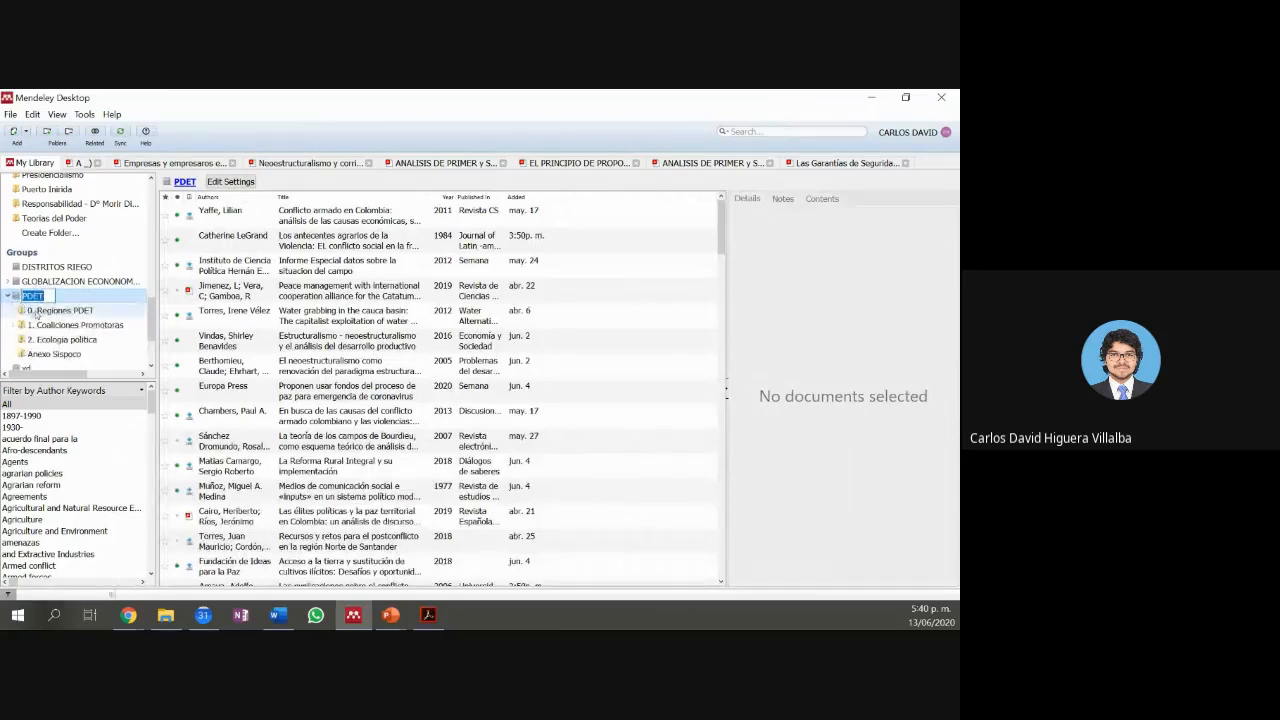
{"action": "left_click", "coordinate": [105, 282]}
{"action": "left_click", "coordinate": [105, 297]}
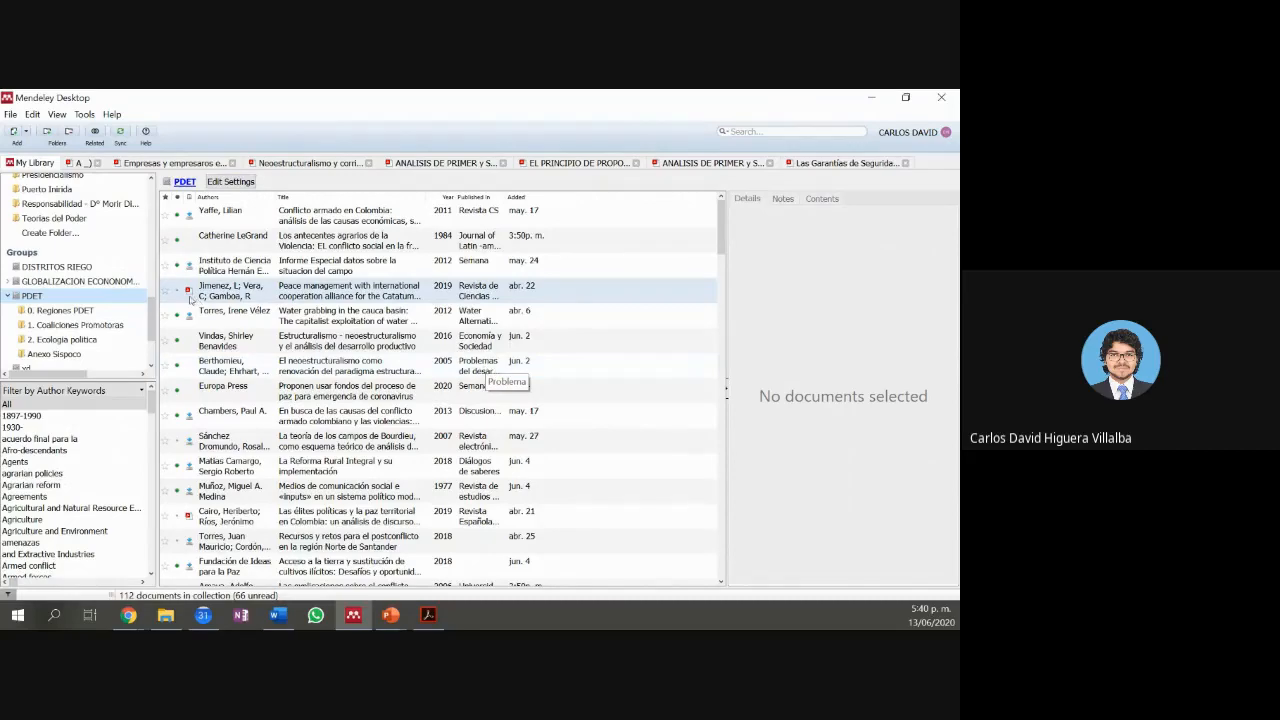
Step: Browse PDET subfolders 0. Regiones PDET, 1. Coaliciones Promotoras and 2. Ecologia politica
{"action": "scroll", "coordinate": [325, 393], "scroll_direction": "down", "scroll_amount": 1}
{"action": "scroll", "coordinate": [325, 393], "scroll_direction": "down", "scroll_amount": 5}
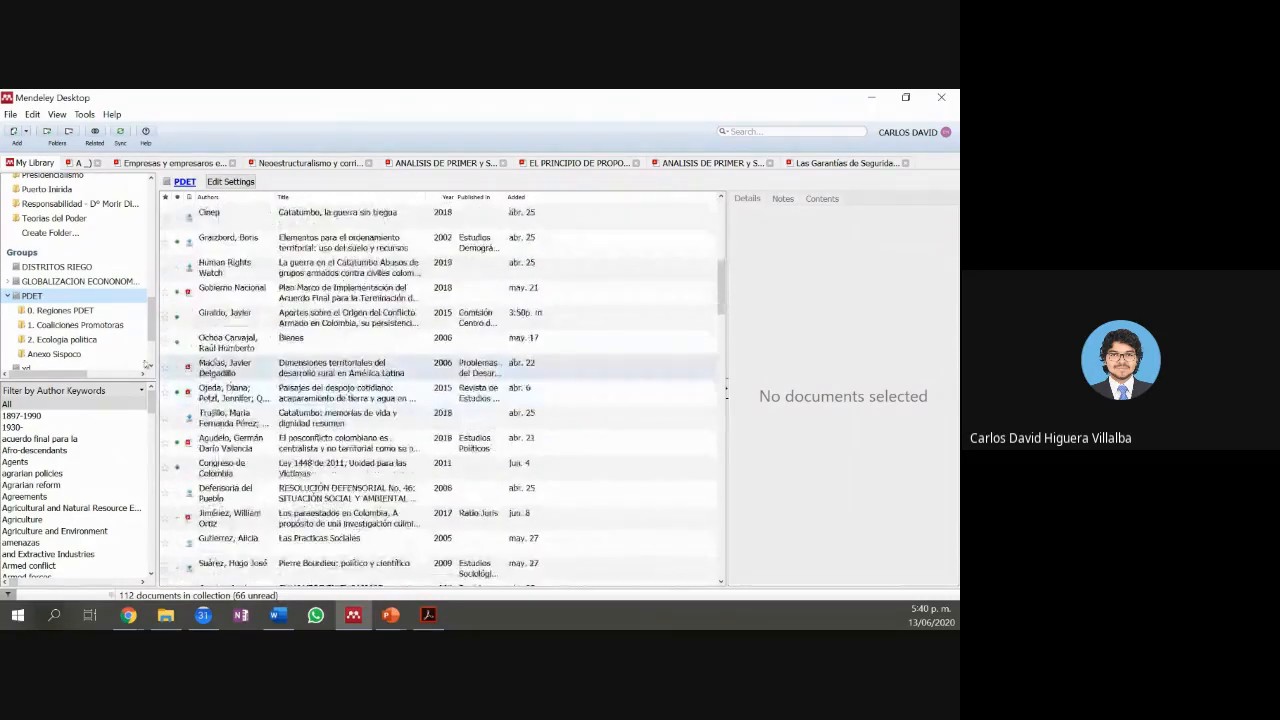
{"action": "left_click", "coordinate": [72, 315]}
{"action": "left_click", "coordinate": [82, 326]}
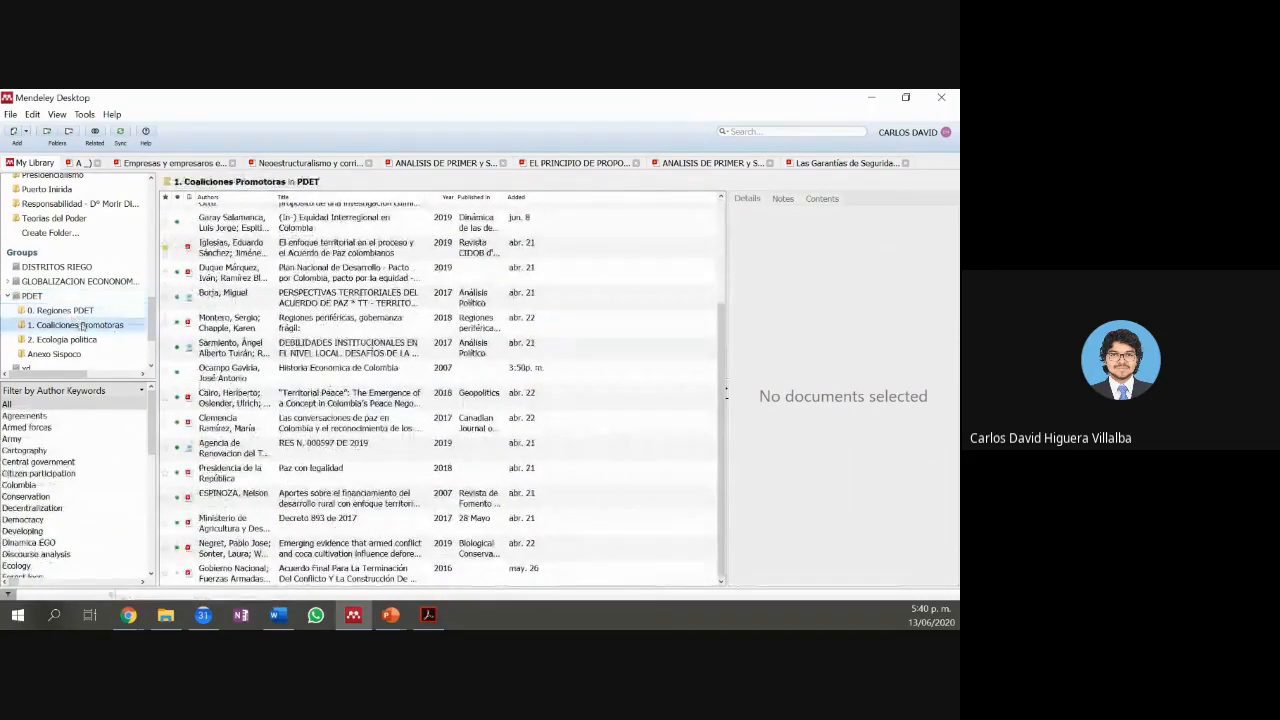
{"action": "left_click", "coordinate": [84, 340]}
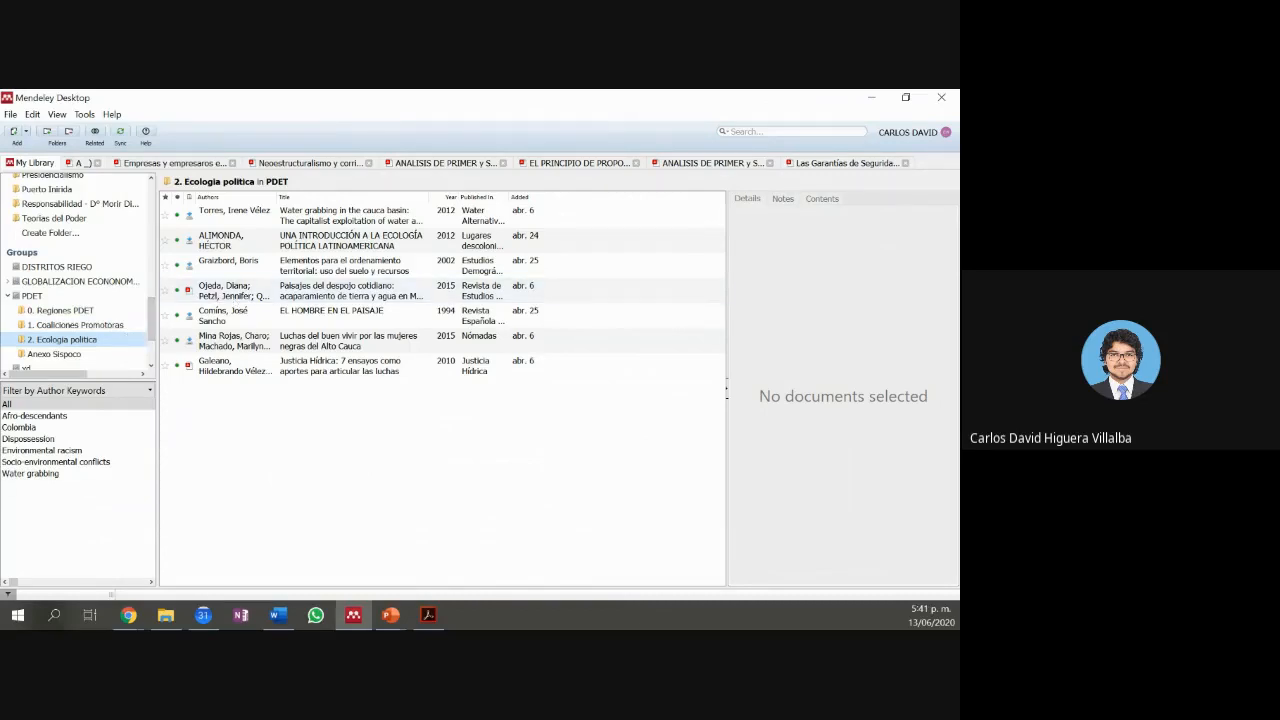
Step: Bring the PDET | Mendeley settings page back in front
{"action": "left_click", "coordinate": [130, 614]}
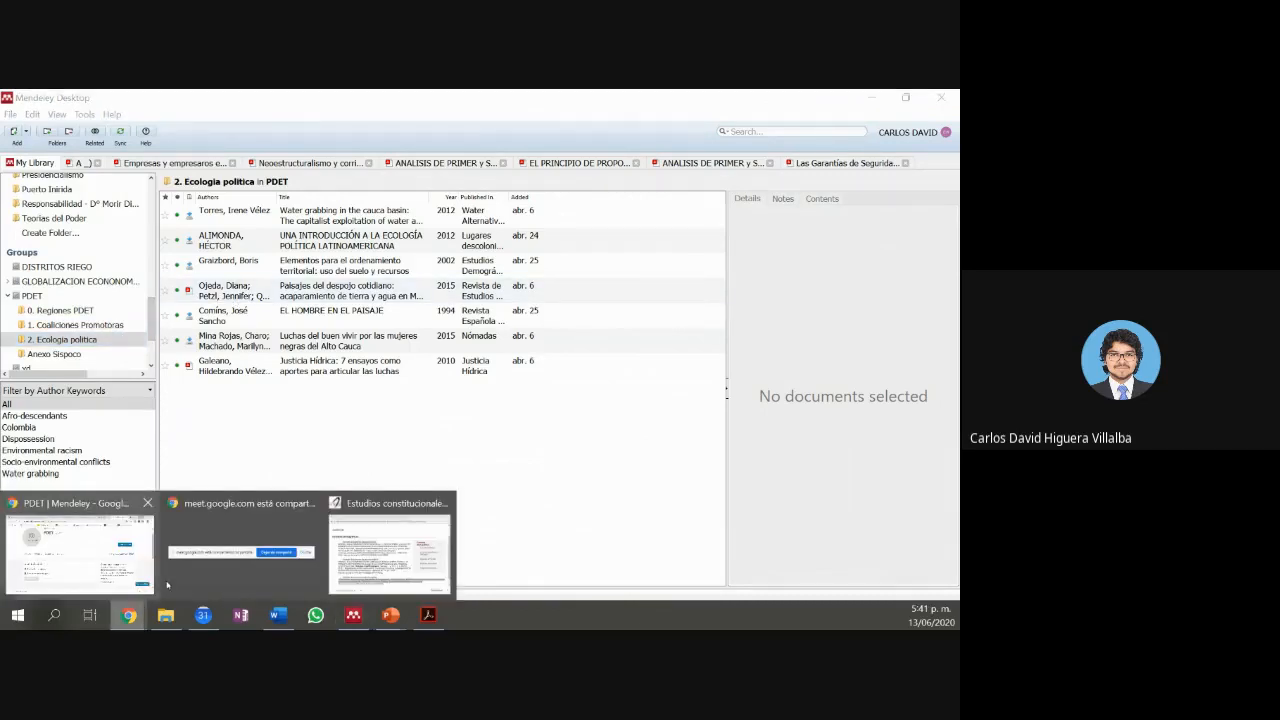
{"action": "mouse_move", "coordinate": [167, 585]}
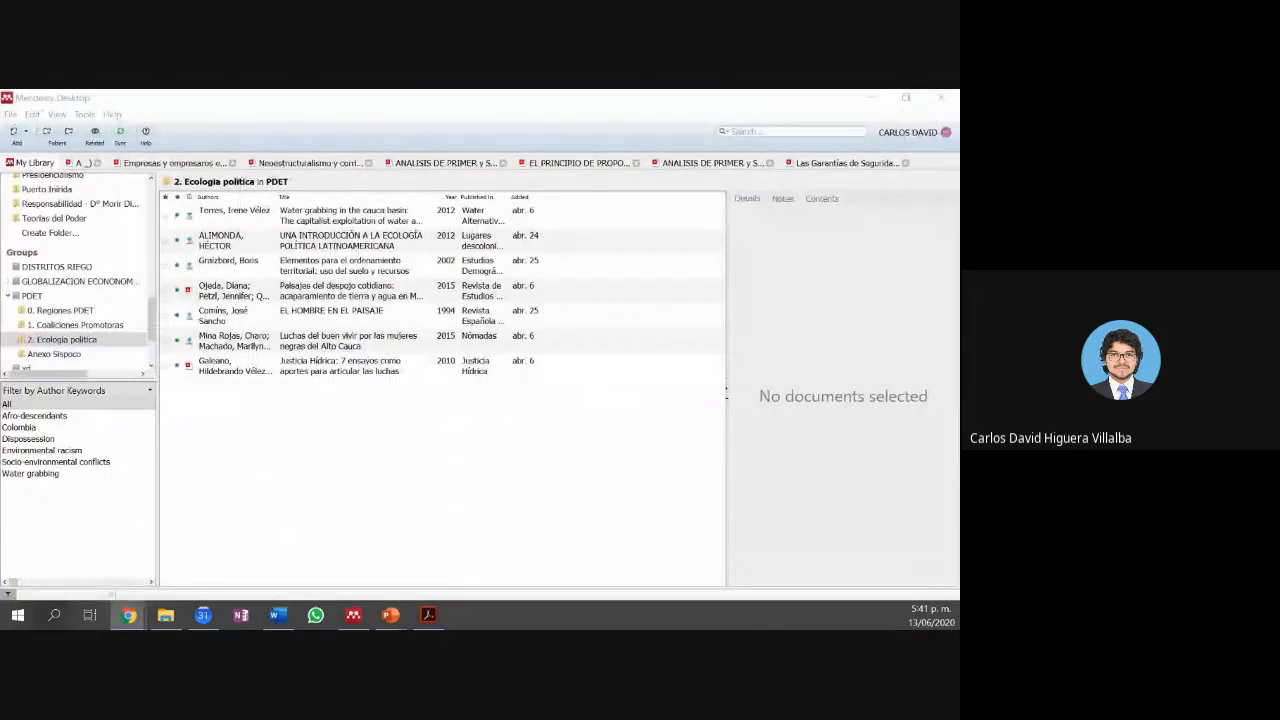
{"action": "key", "text": "alt+Tab"}
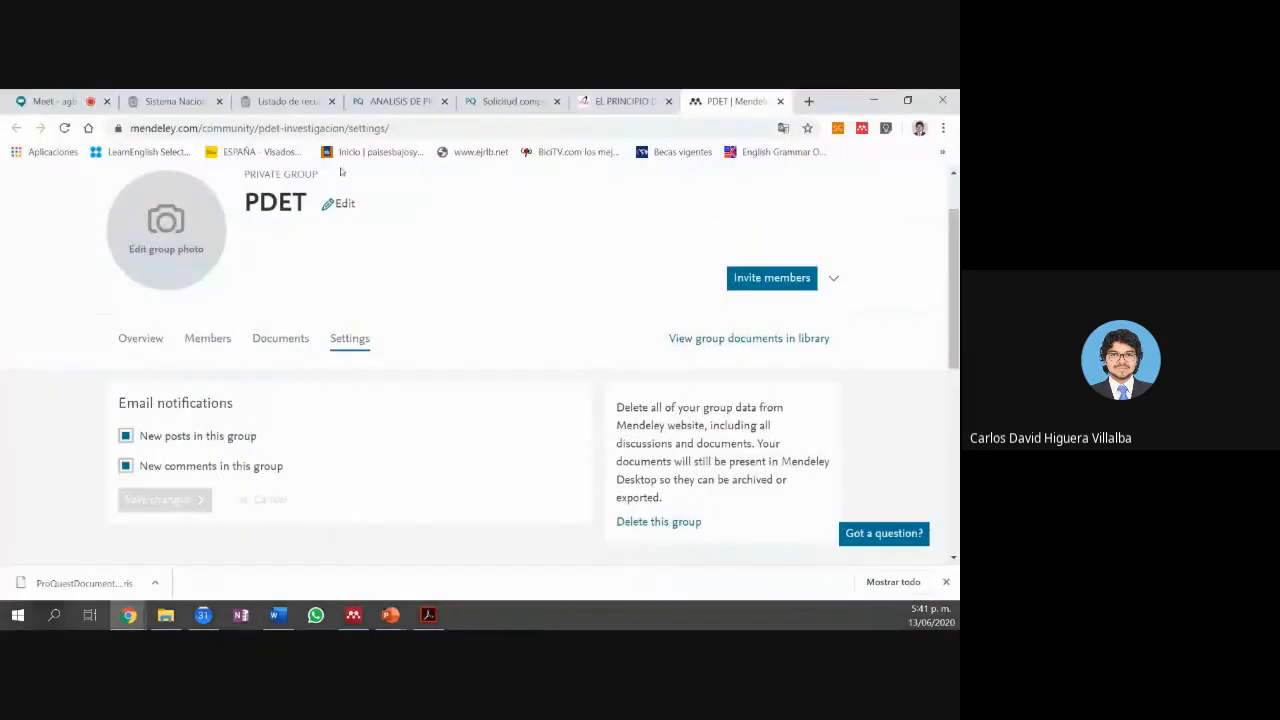
Step: Switch to the Google Meet tab showing the call and its chat questions
{"action": "left_click", "coordinate": [58, 97]}
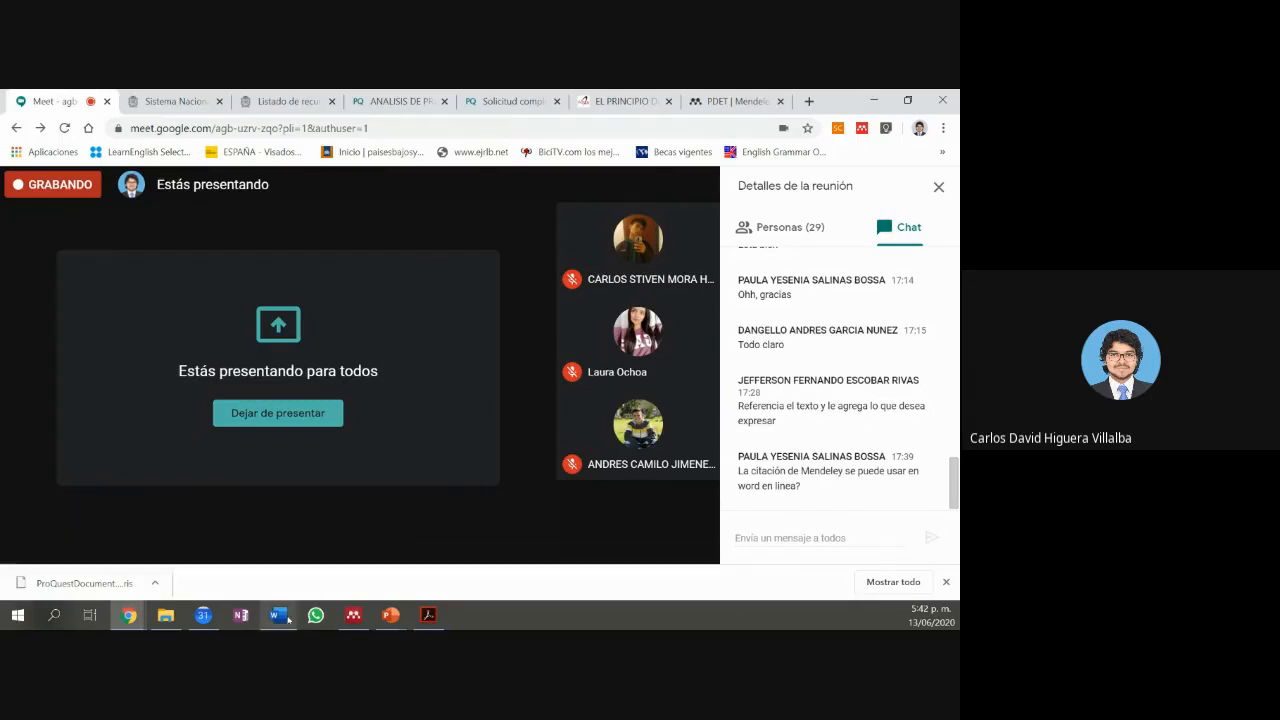
Step: Switch to Word's Documento1 with the Mendeley in-text citations and APA reference list
{"action": "left_click", "coordinate": [285, 617]}
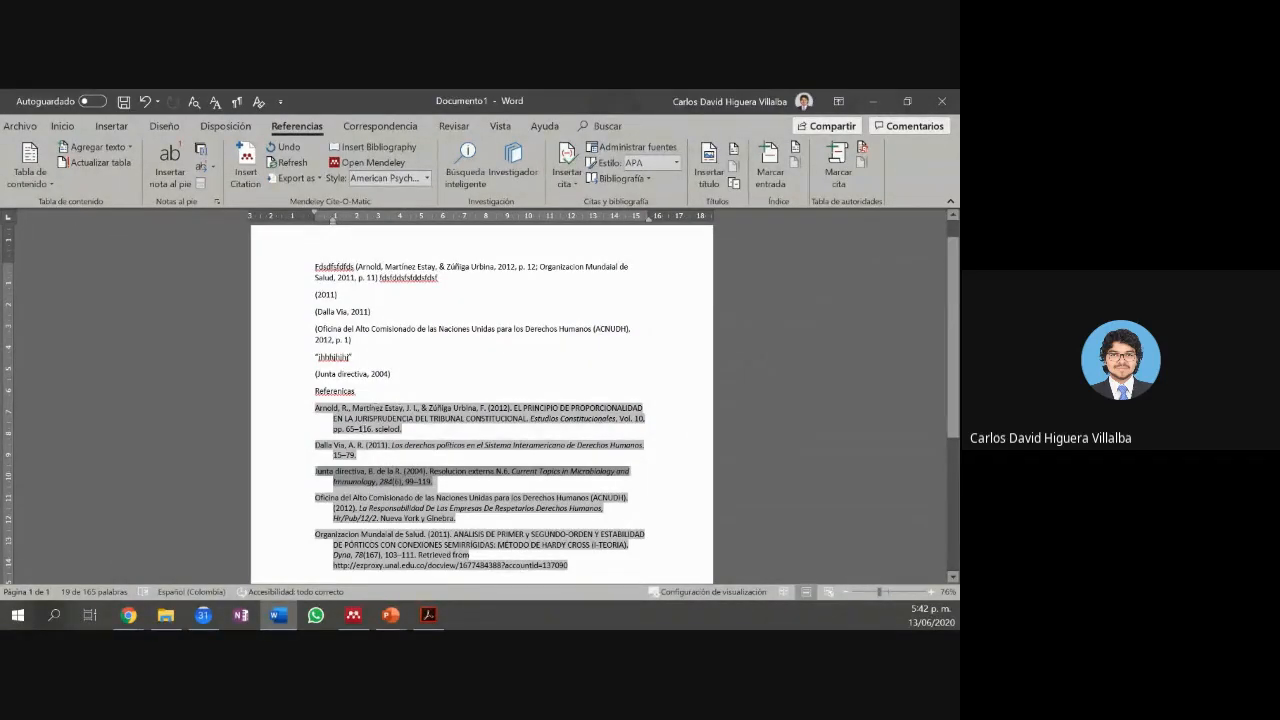
Step: Open 'Planteamiento de Investigación MAC' from Word's pinned documents list
{"action": "left_click", "coordinate": [282, 614]}
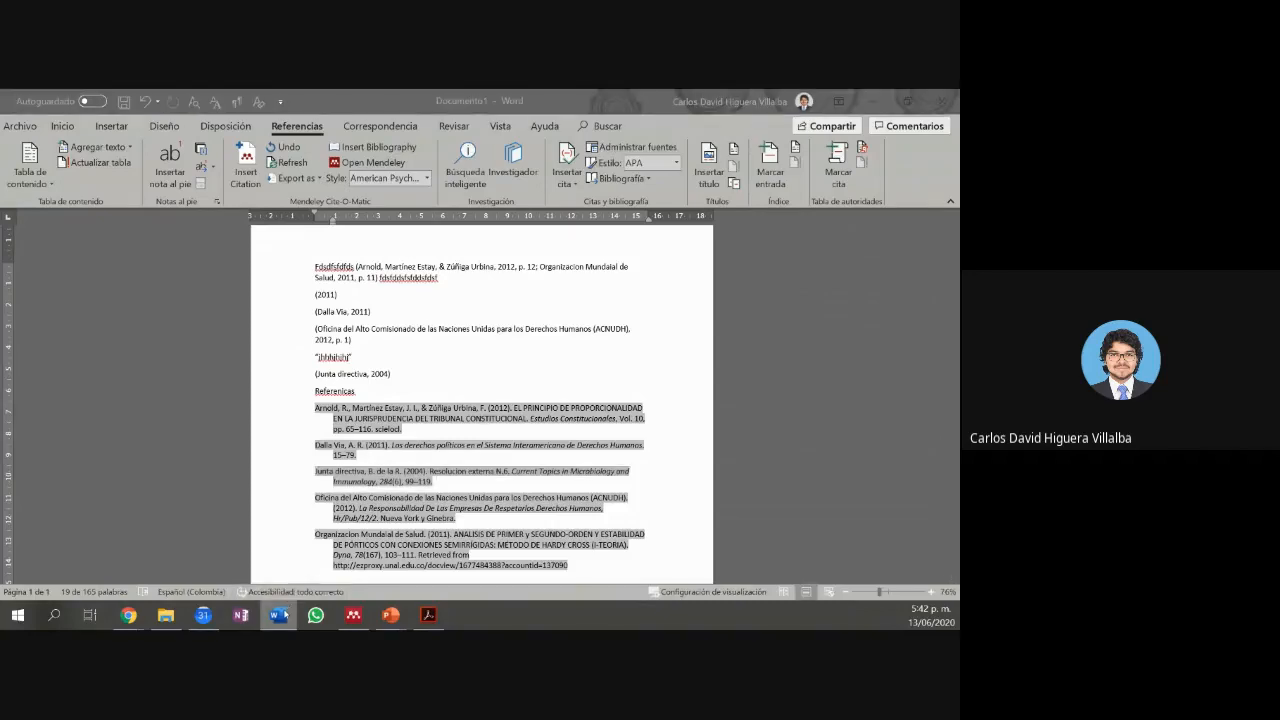
{"action": "right_click", "coordinate": [282, 614]}
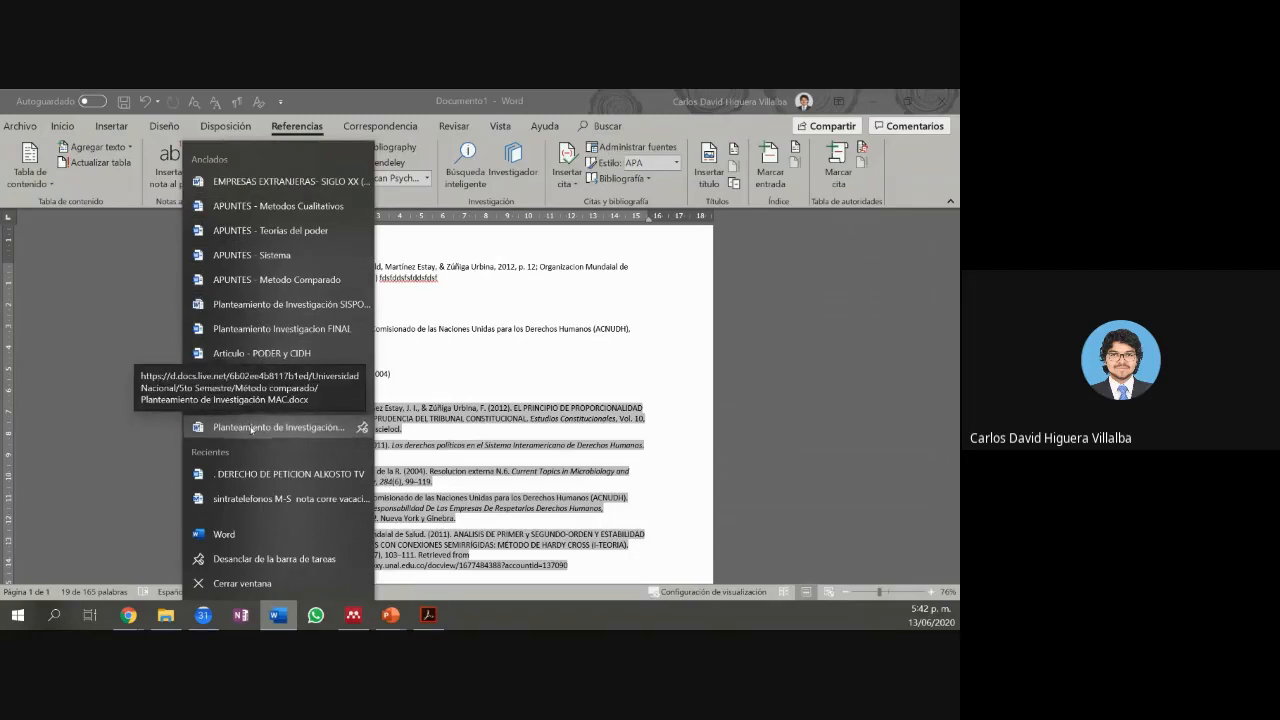
{"action": "left_click", "coordinate": [252, 428]}
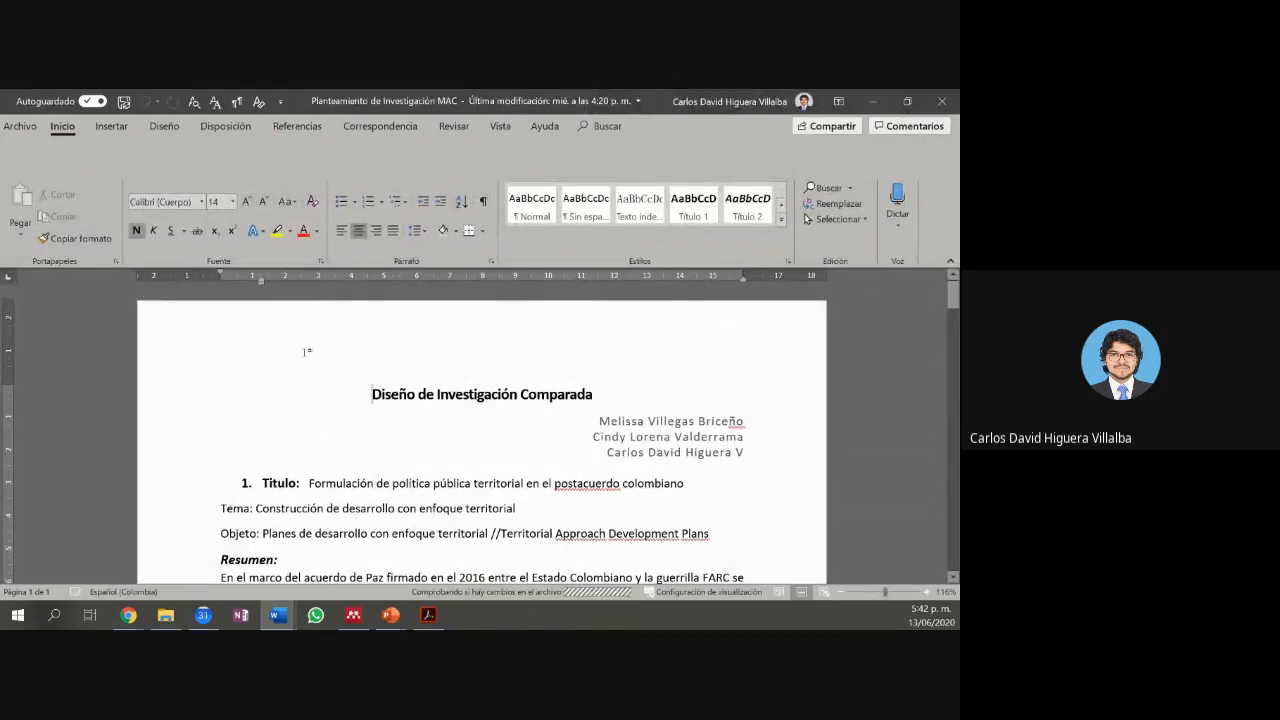
Step: Scroll the Diseño de Investigación Comparada paper with the ribbon collapsed, then return to Documento1
{"action": "scroll", "coordinate": [307, 351], "scroll_direction": "down", "scroll_amount": 1}
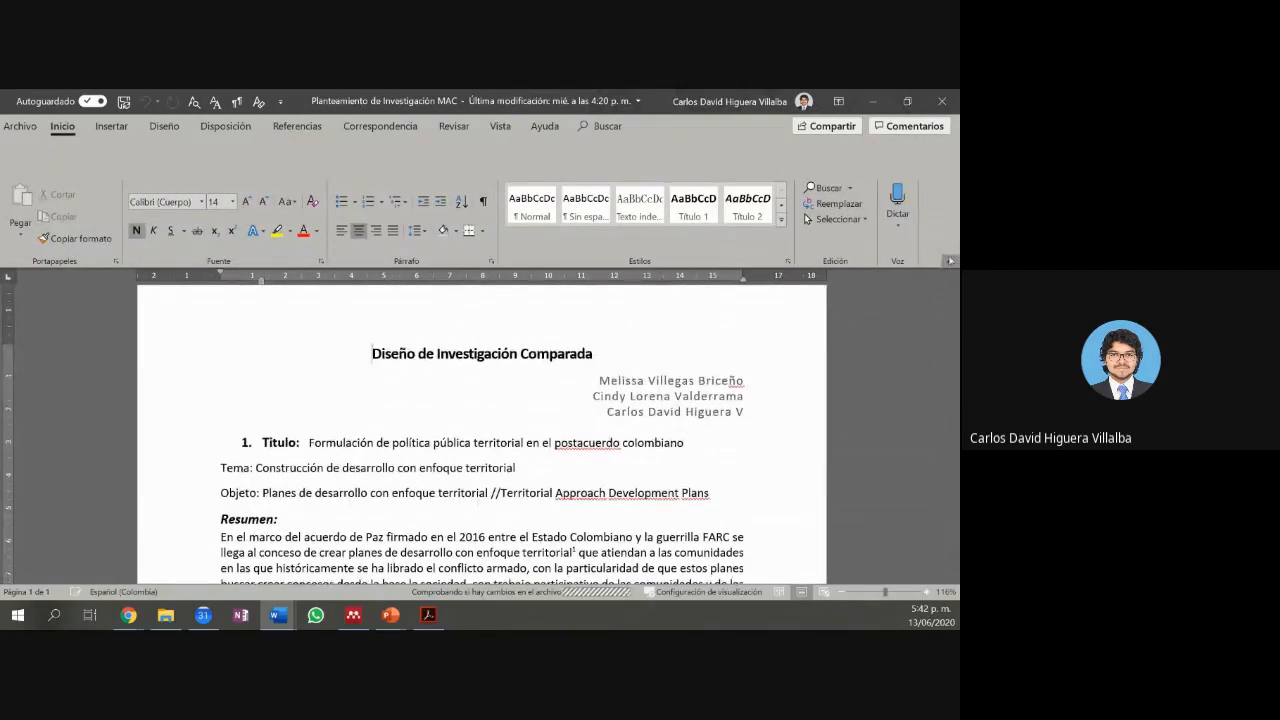
{"action": "key", "text": "ctrl+F1"}
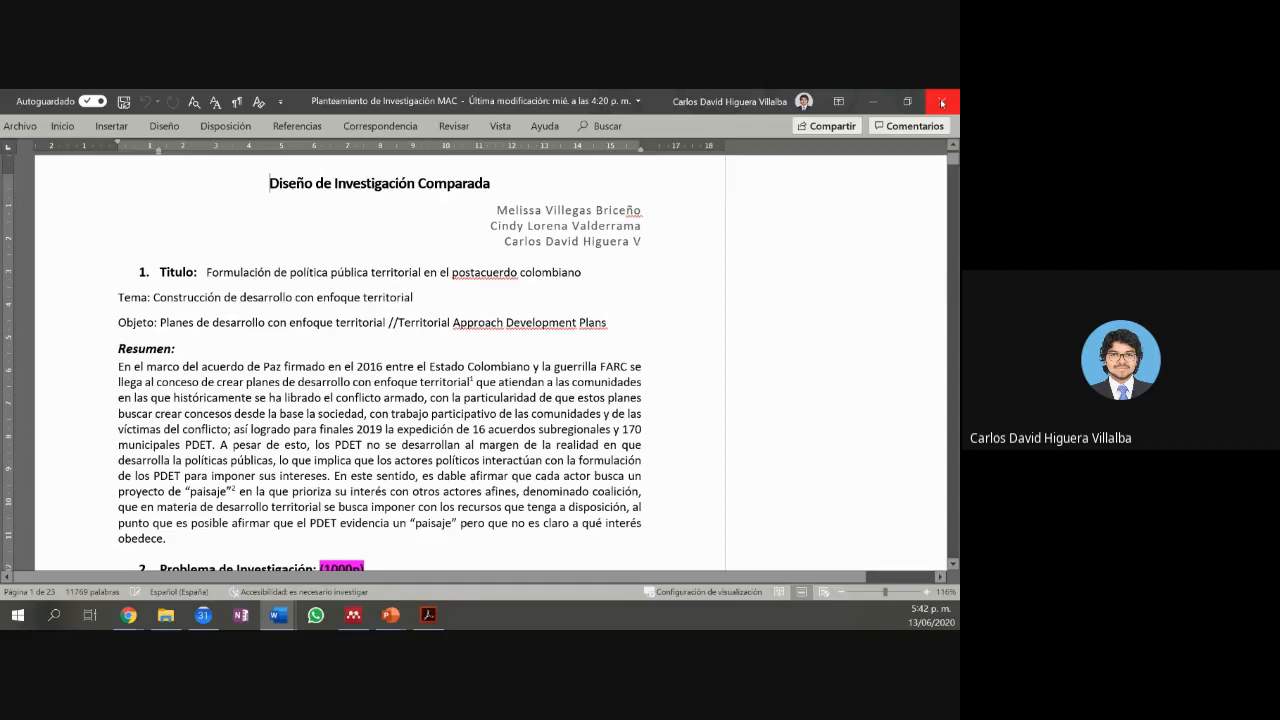
{"action": "left_click", "coordinate": [873, 101]}
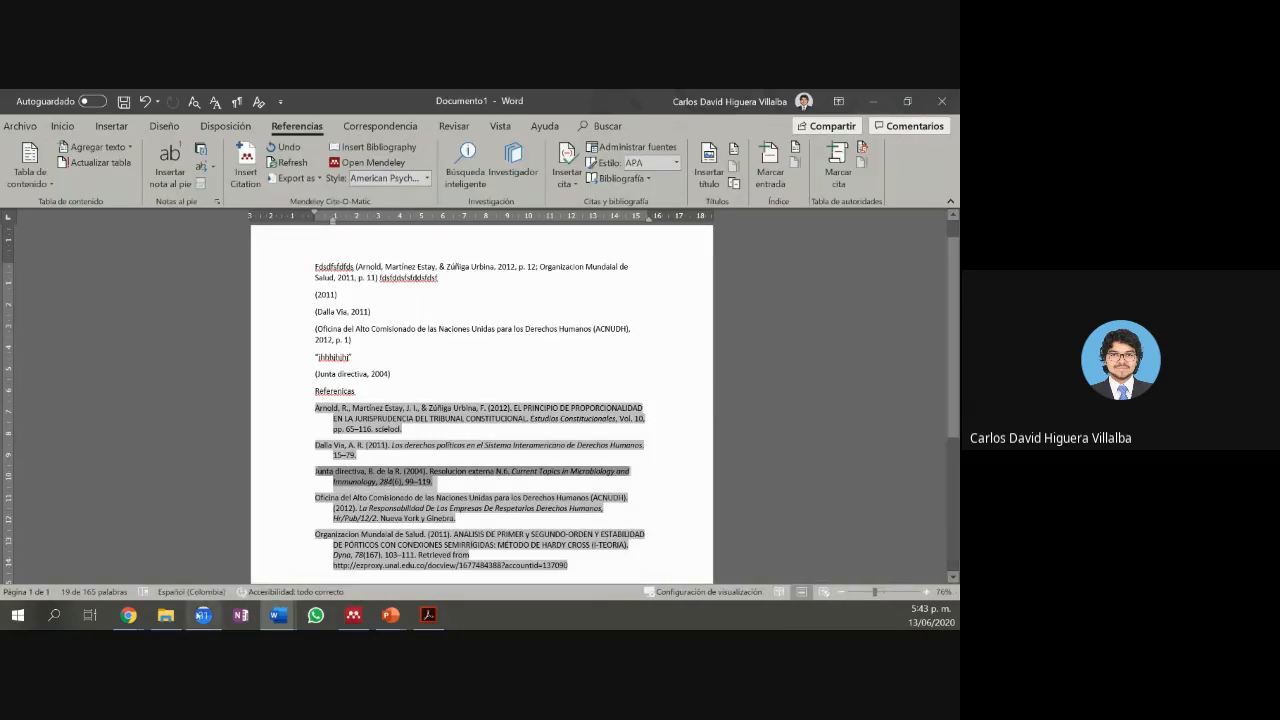
Step: Bring the Google Meet call window forward so the chat's latest questions show
{"action": "mouse_move", "coordinate": [129, 615]}
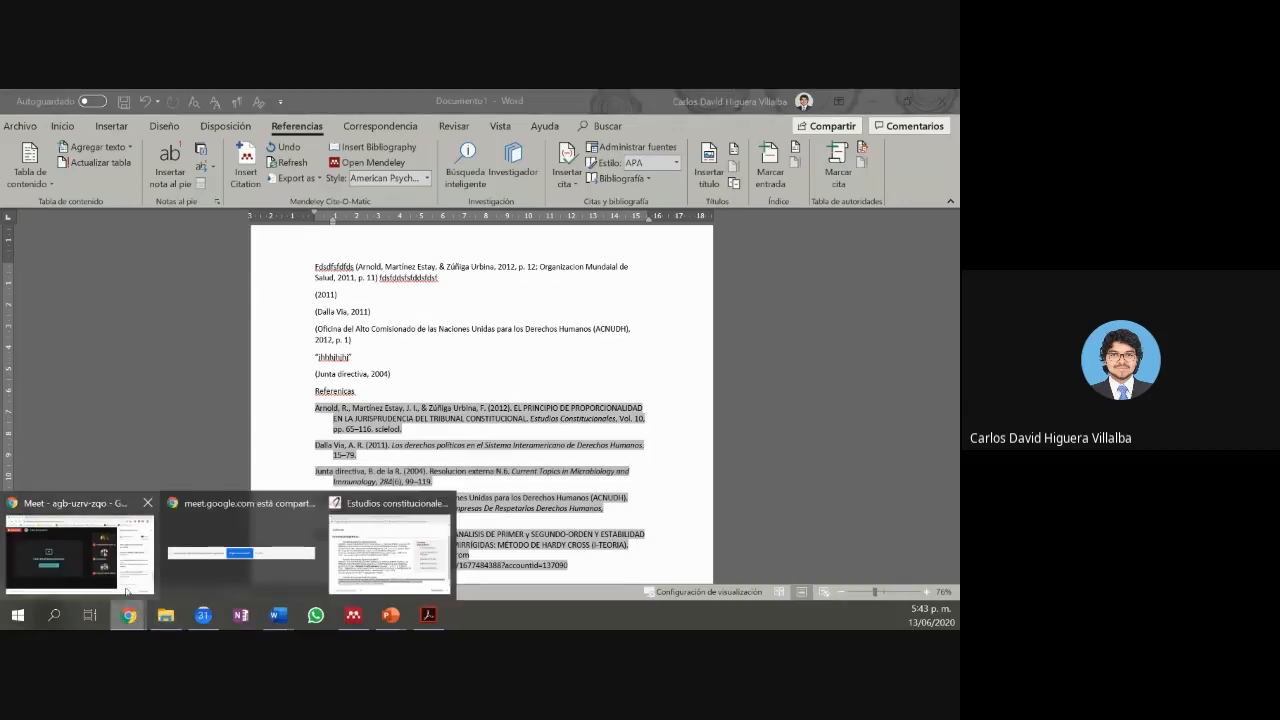
{"action": "left_click", "coordinate": [80, 555]}
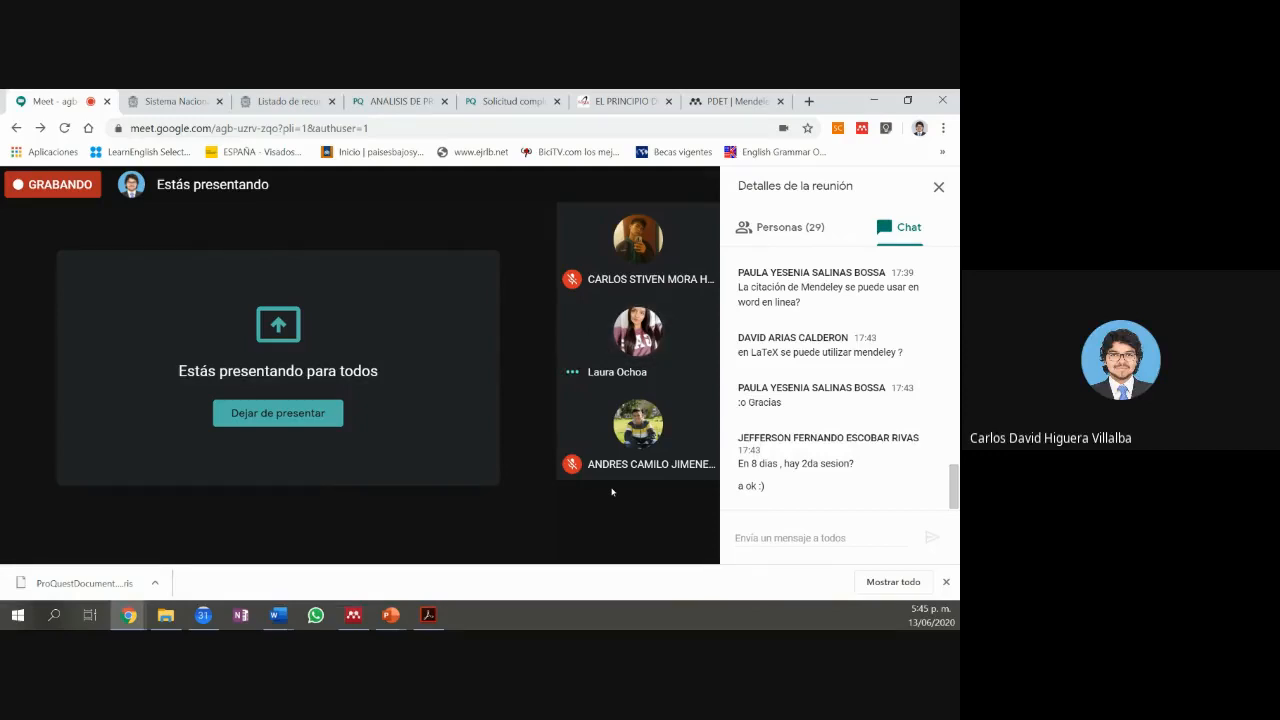
Step: Bring Mendeley Desktop forward, then switch to Word's Documento1 citations document
{"action": "left_click", "coordinate": [354, 615]}
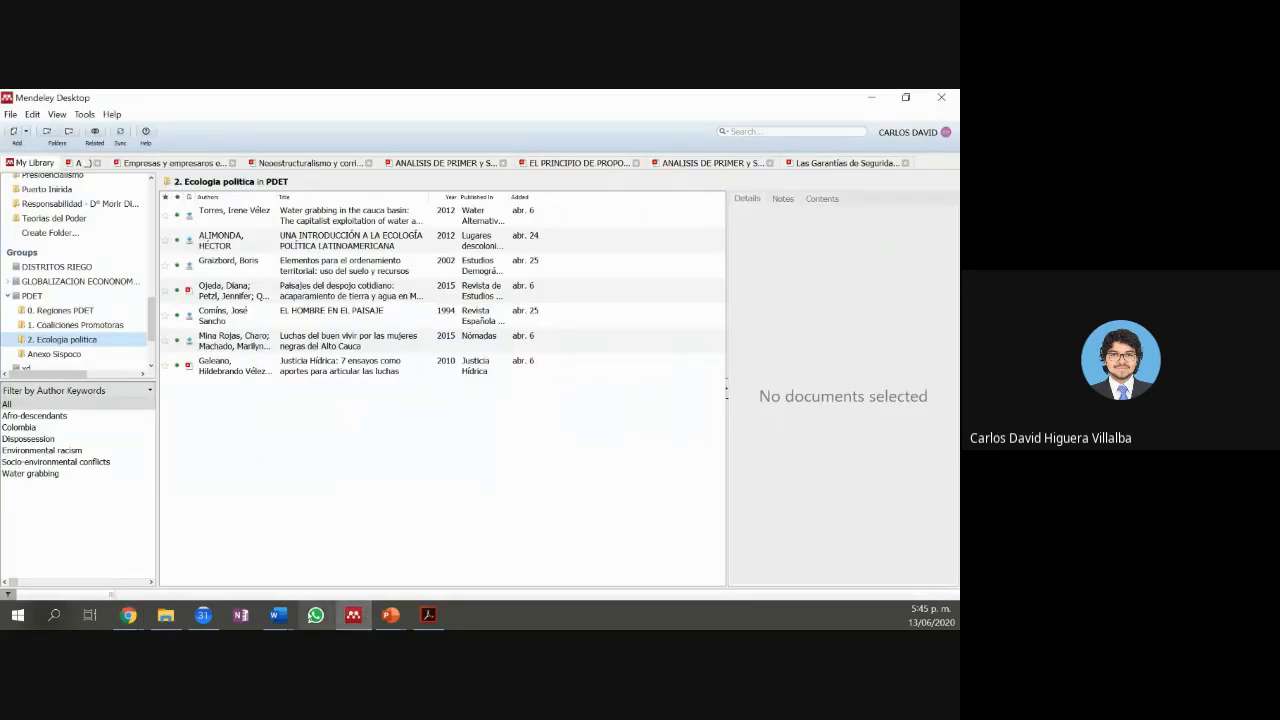
{"action": "mouse_move", "coordinate": [293, 617]}
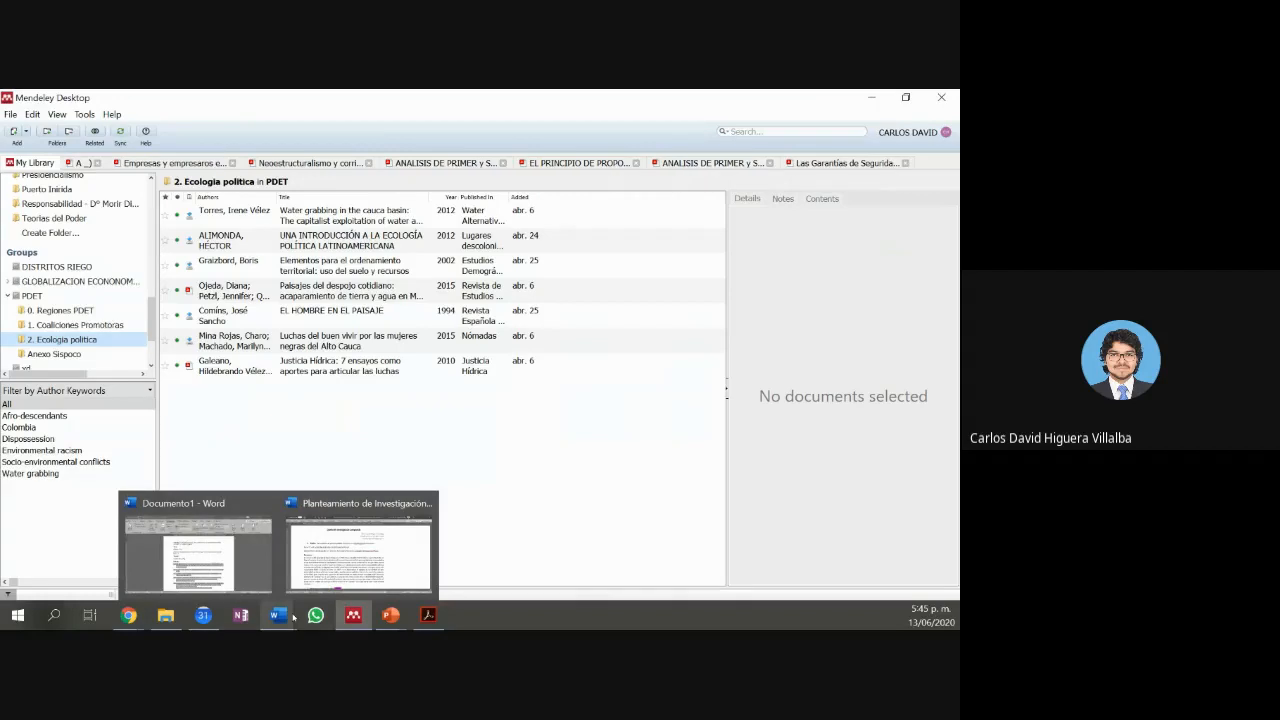
{"action": "left_click", "coordinate": [252, 565]}
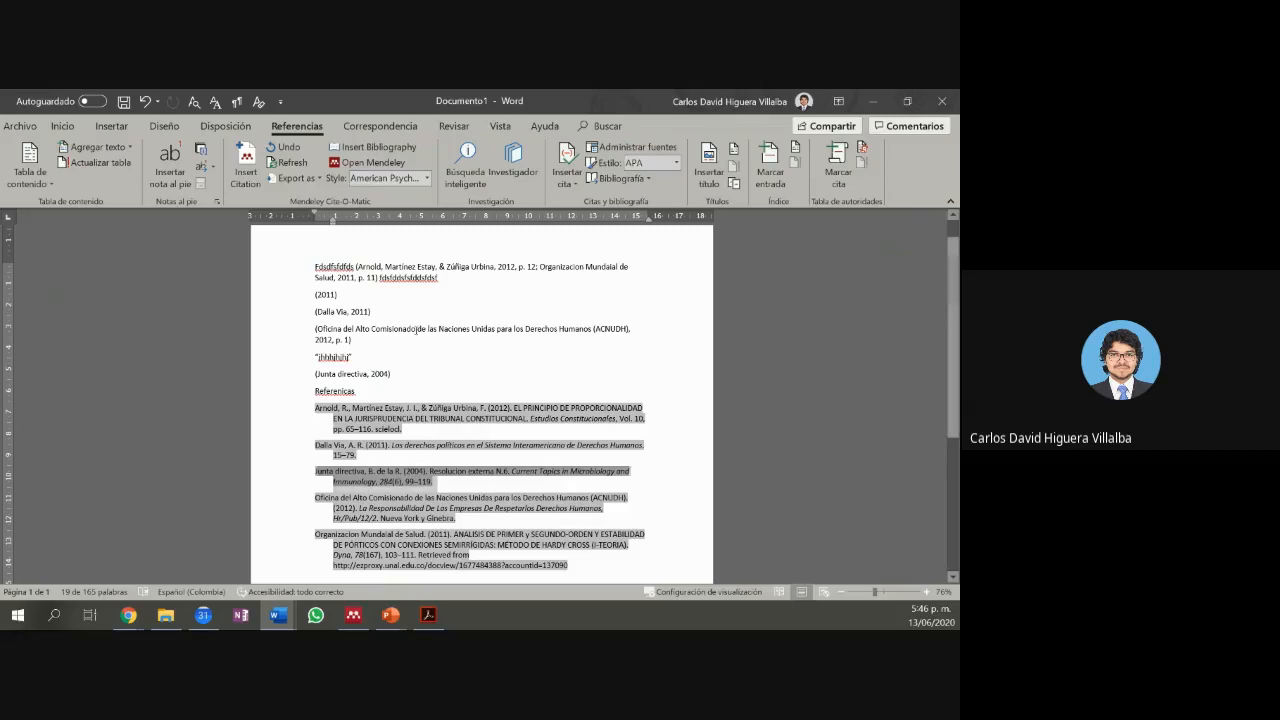
Step: Trim 'Comisionado' to 'Comisio' in the ACNUDH citation, triggering Mendeley's keep-edit prompt
{"action": "left_click", "coordinate": [431, 333]}
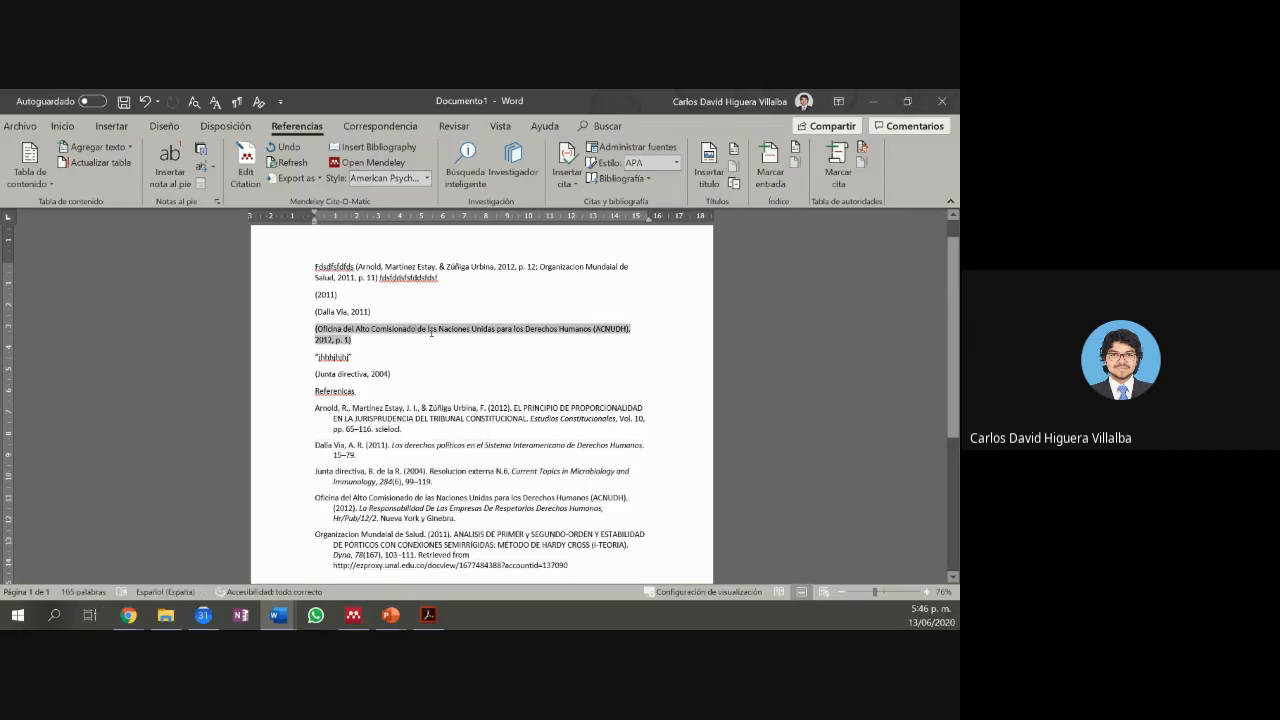
{"action": "key", "text": "BackSpace"}
{"action": "key", "text": "BackSpace"}
{"action": "key", "text": "BackSpace"}
{"action": "key", "text": "BackSpace"}
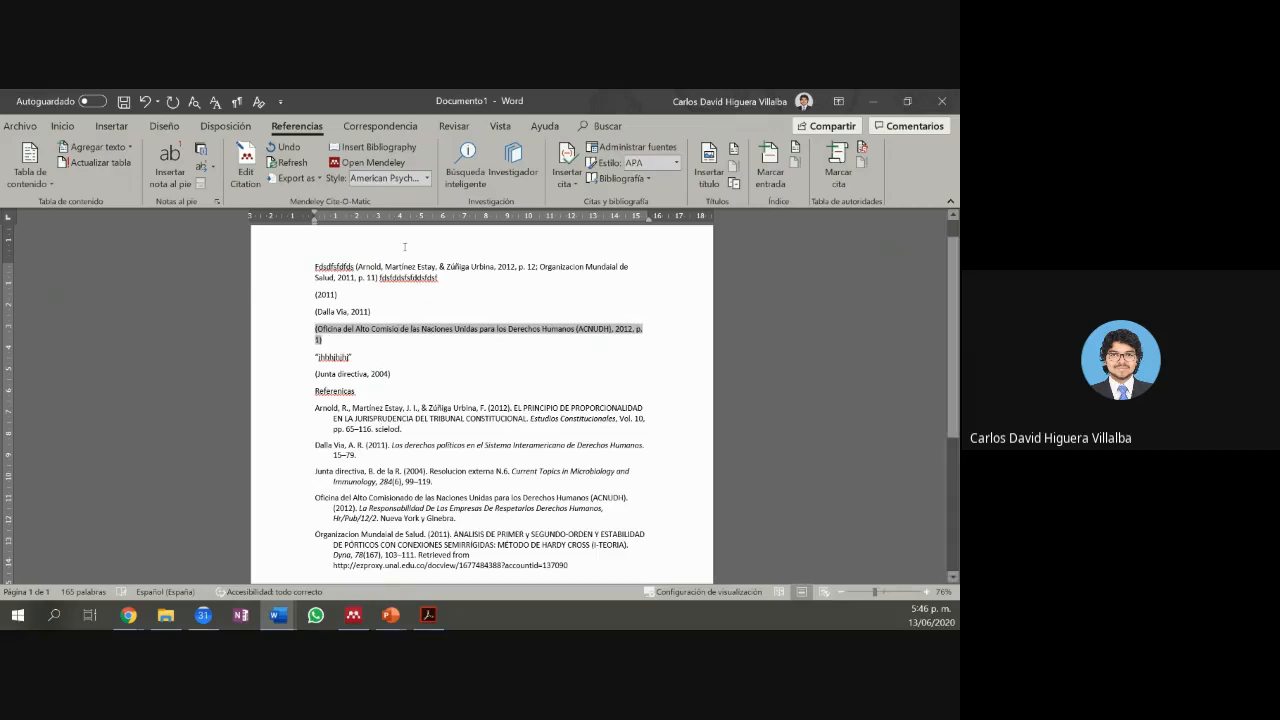
{"action": "left_click", "coordinate": [415, 306]}
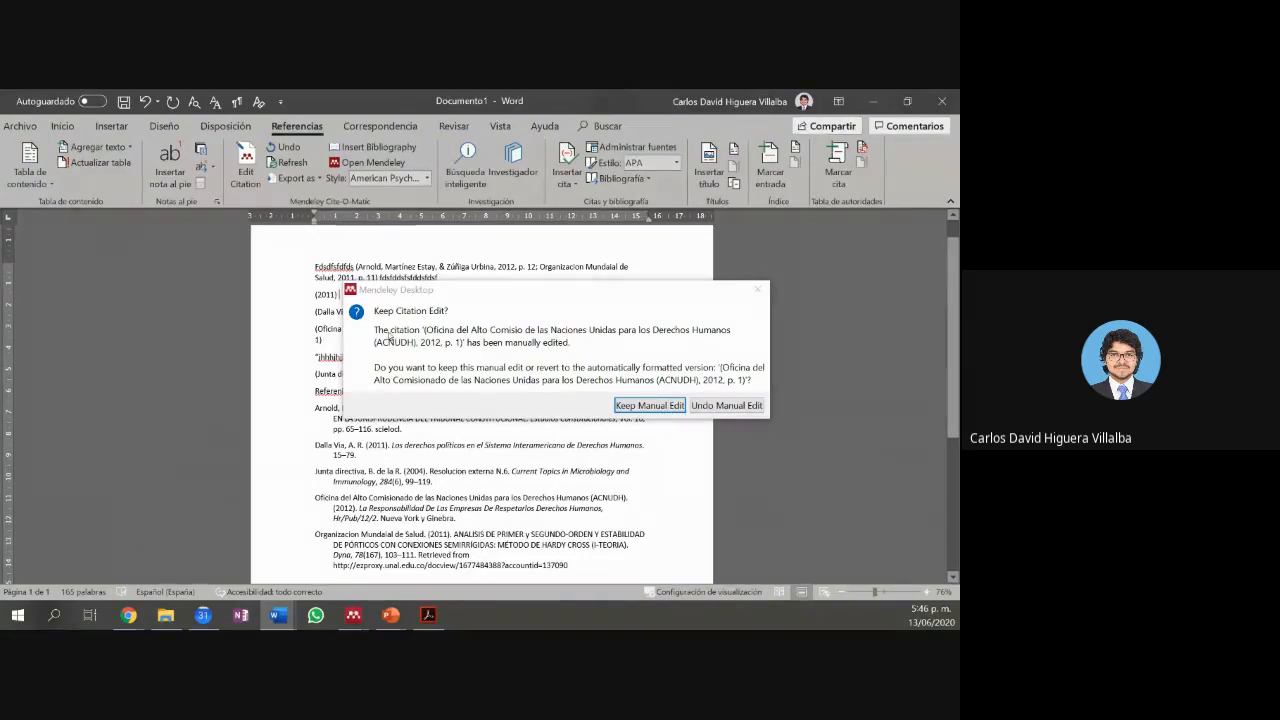
Step: Discard the manual edit, restoring 'Comisionado', and minimize Word to reveal Mendeley's Ecología política folder
{"action": "left_click", "coordinate": [748, 287]}
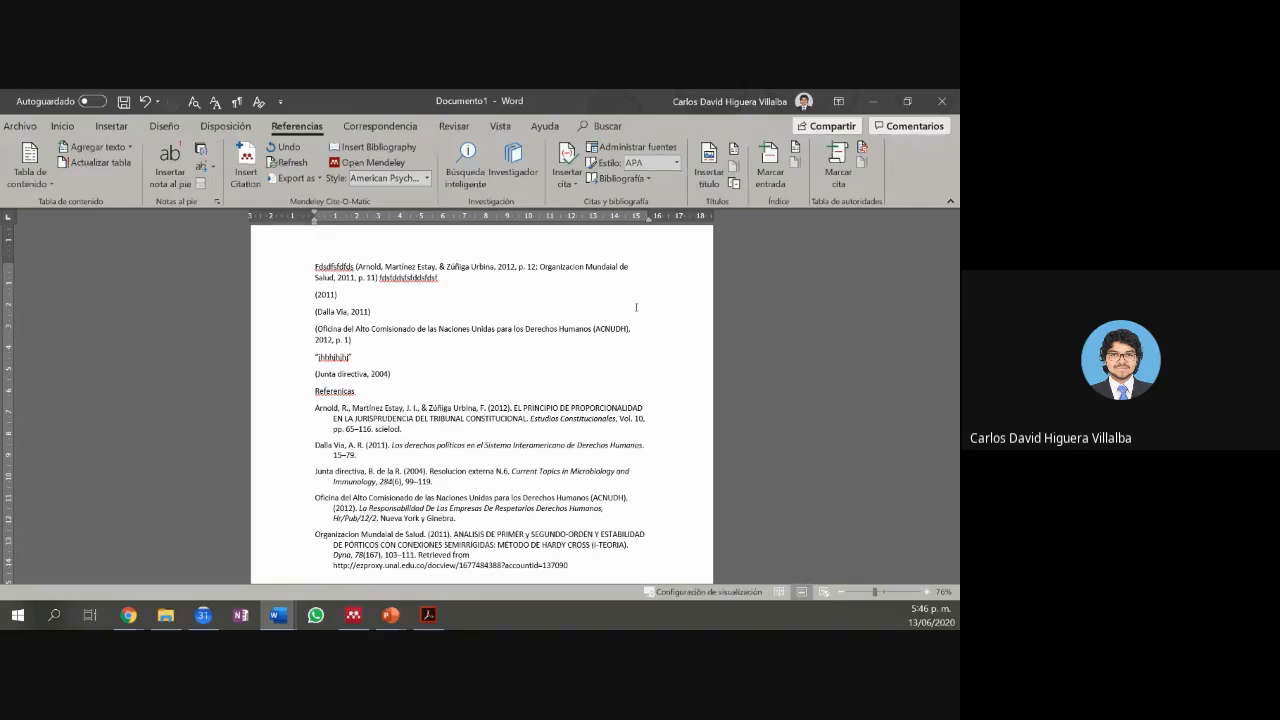
{"action": "left_click", "coordinate": [622, 336]}
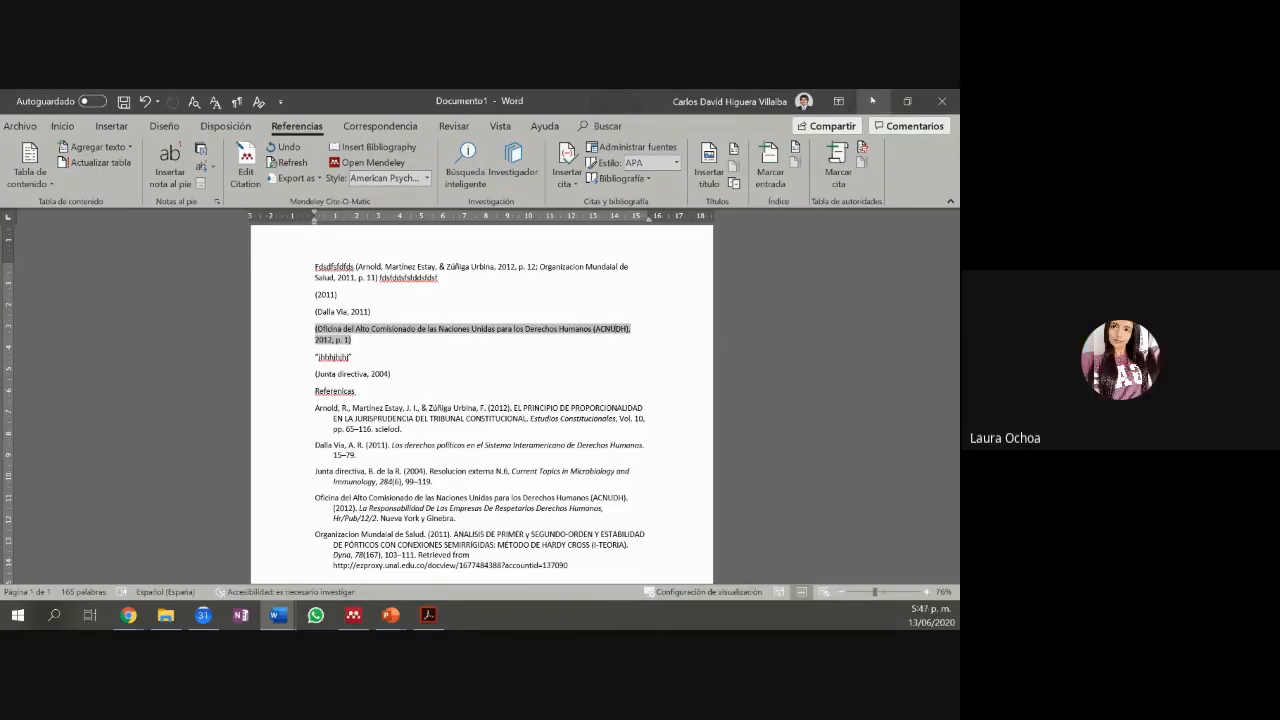
{"action": "left_click", "coordinate": [871, 100]}
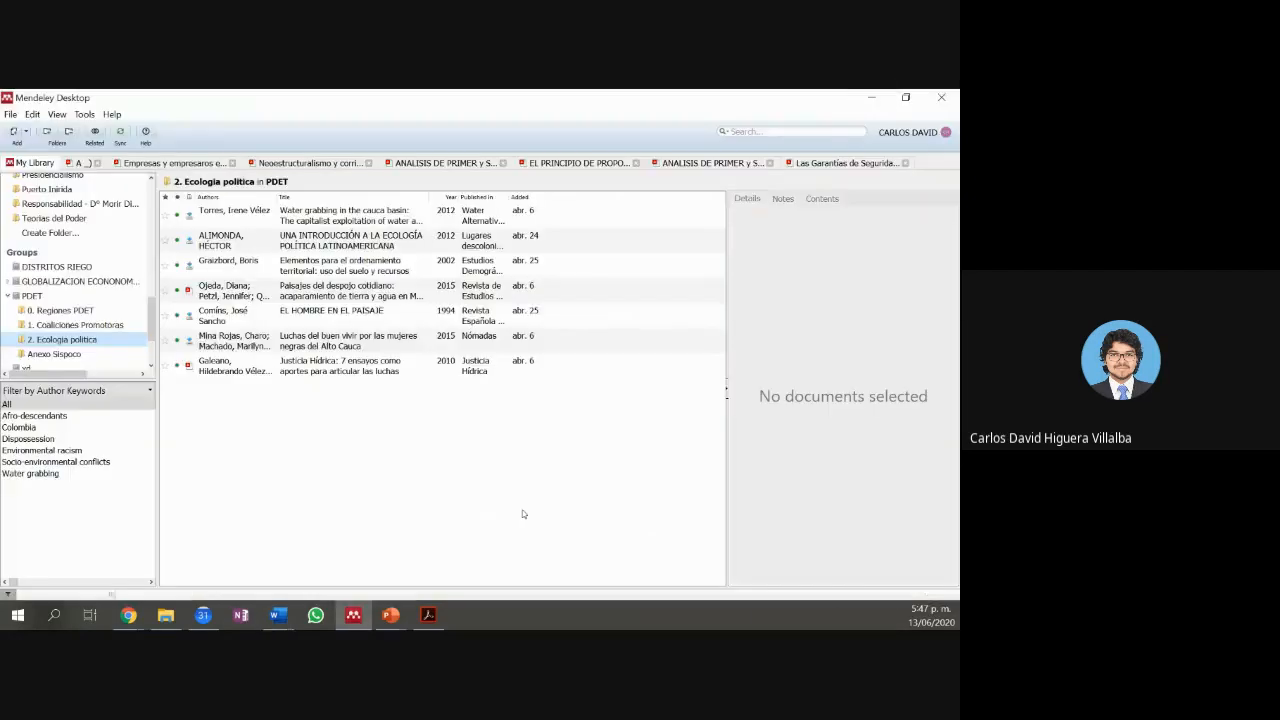
{"action": "mouse_move", "coordinate": [133, 618]}
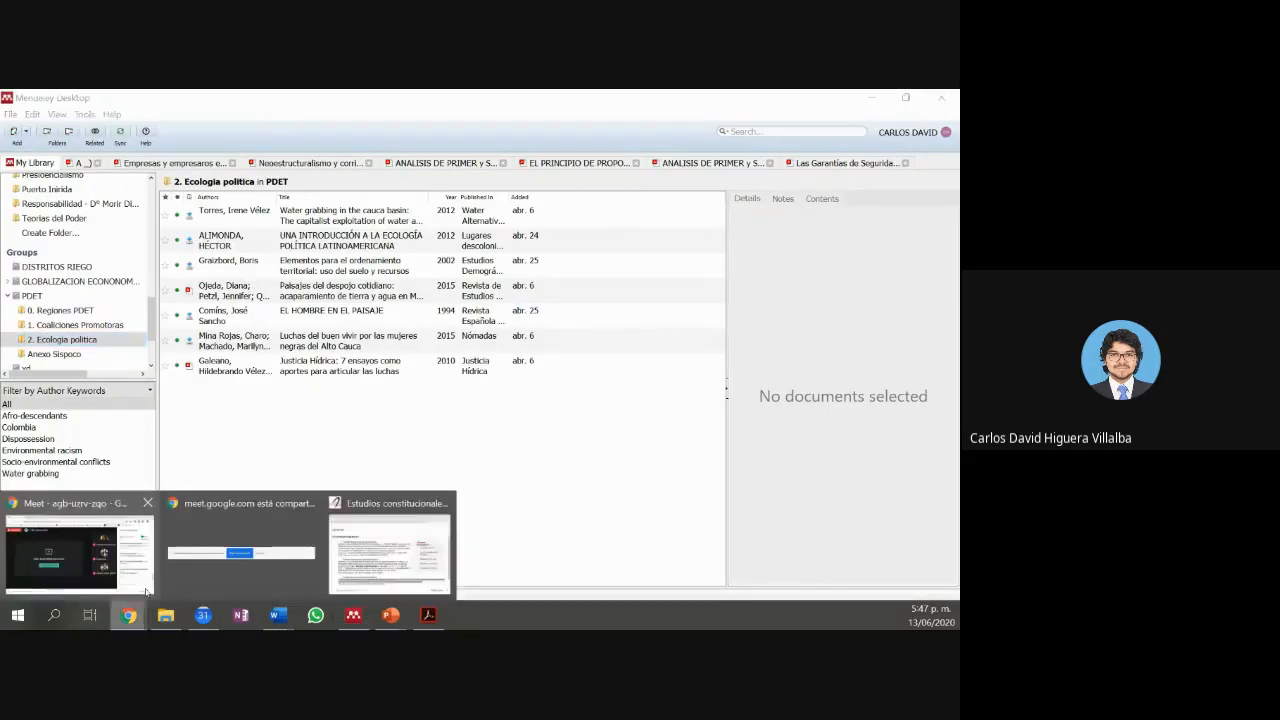
{"action": "left_click", "coordinate": [138, 575]}
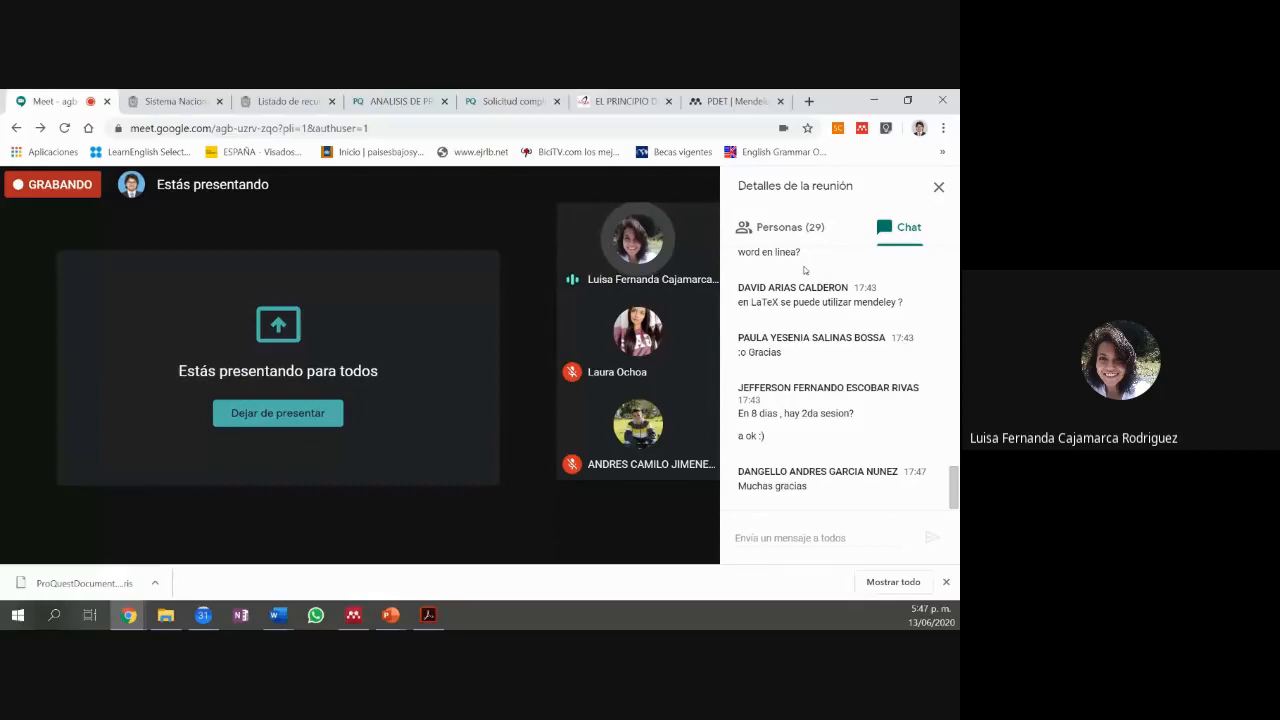
{"action": "mouse_move", "coordinate": [332, 540]}
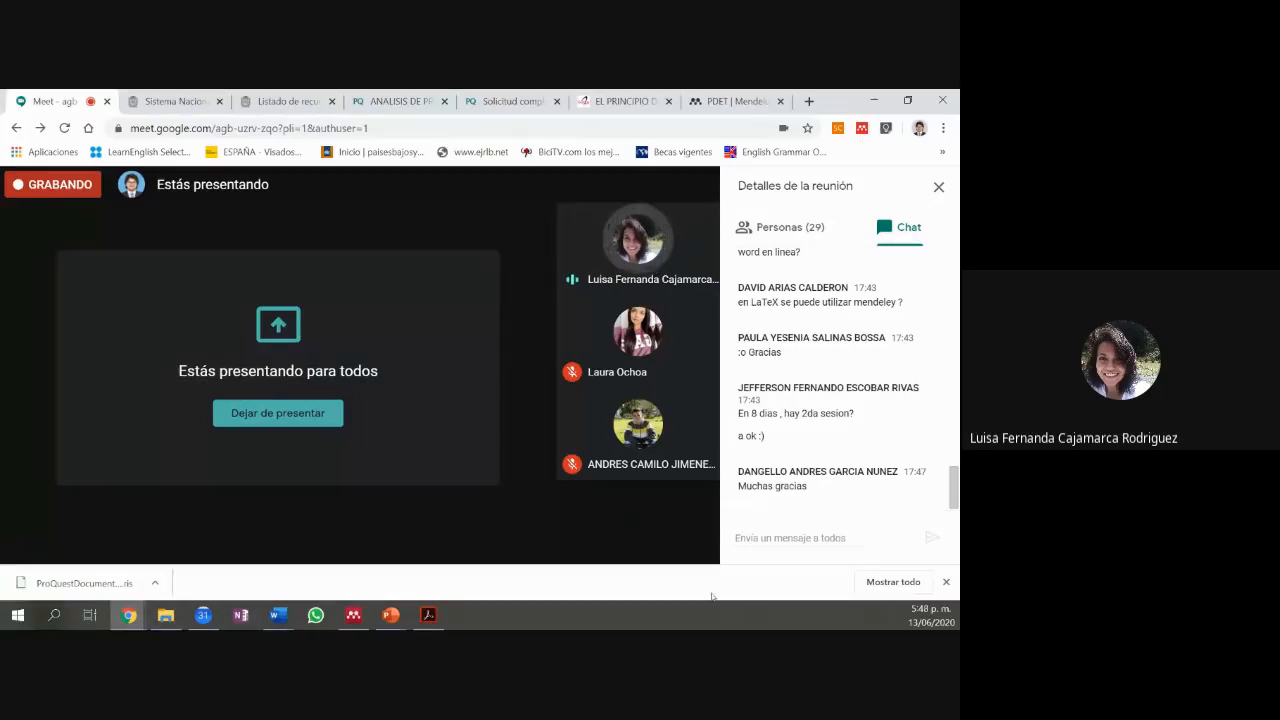
{"action": "mouse_move", "coordinate": [643, 552]}
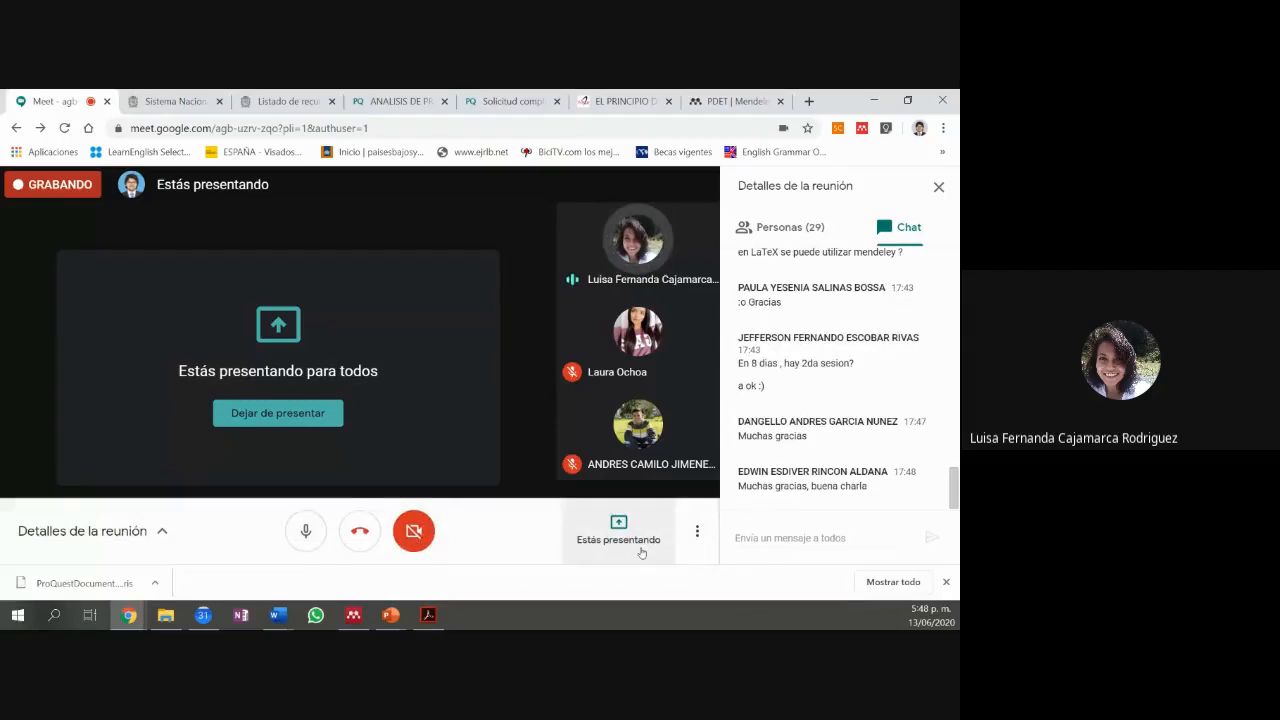
{"action": "left_click", "coordinate": [307, 546]}
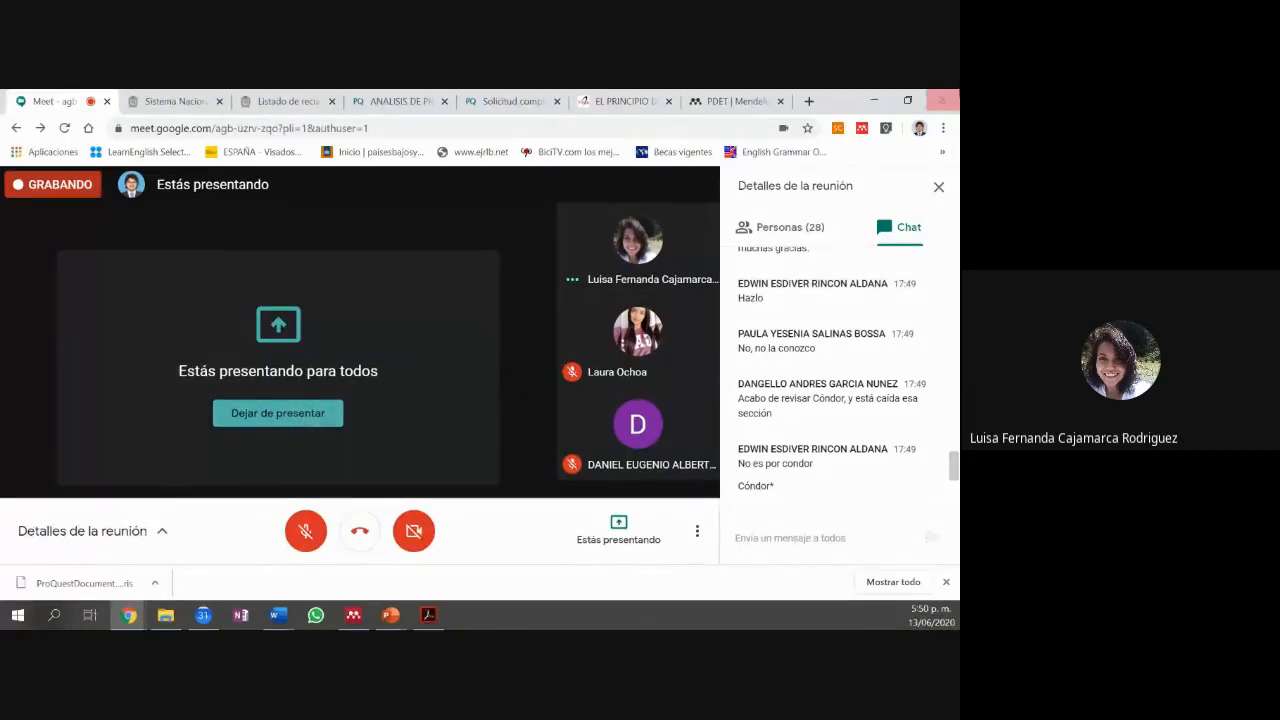
{"action": "mouse_move", "coordinate": [636, 441]}
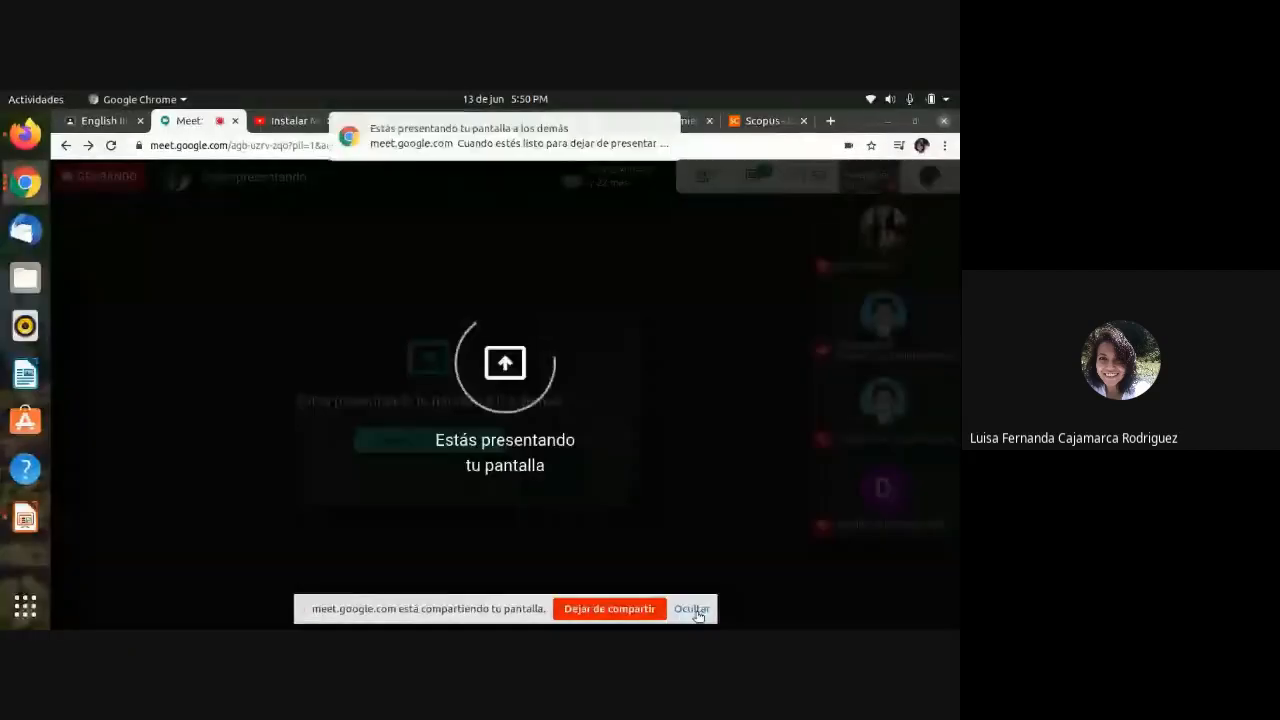
Step: Hide Chrome's screen-sharing notice and show the BDIGITAL 'Herramientas' research tools tab
{"action": "left_click", "coordinate": [696, 611]}
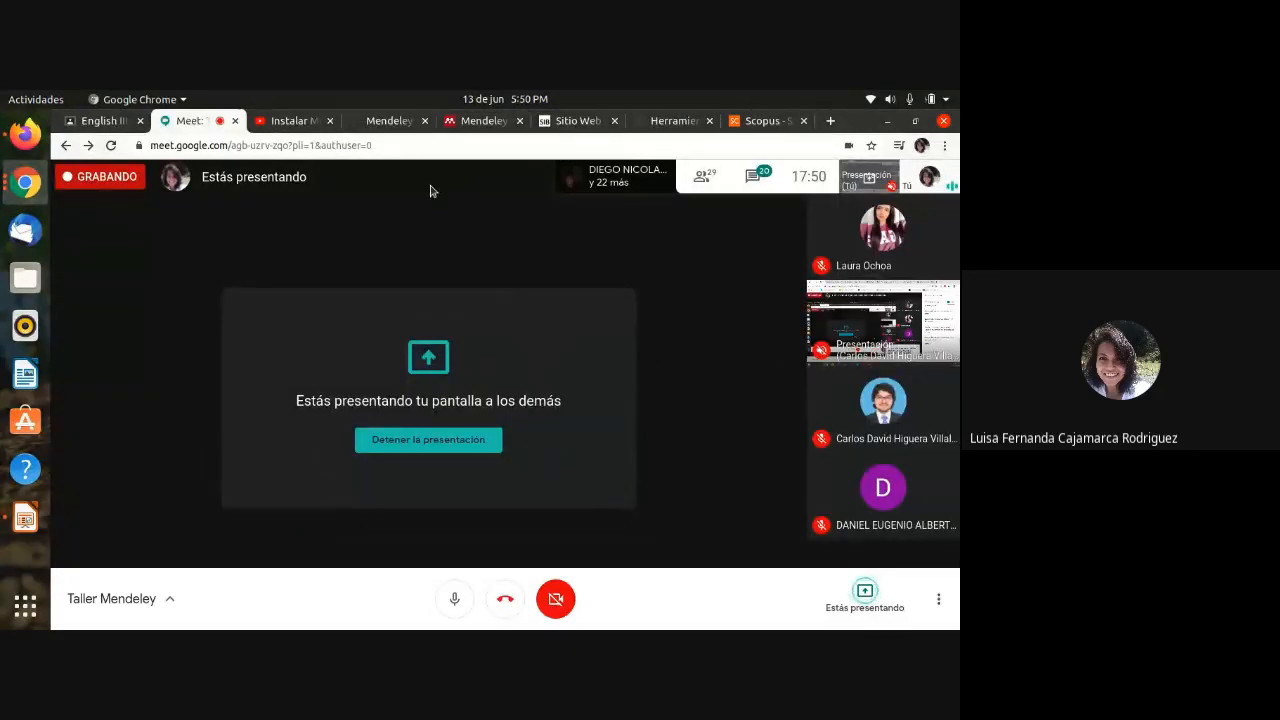
{"action": "left_click", "coordinate": [670, 121]}
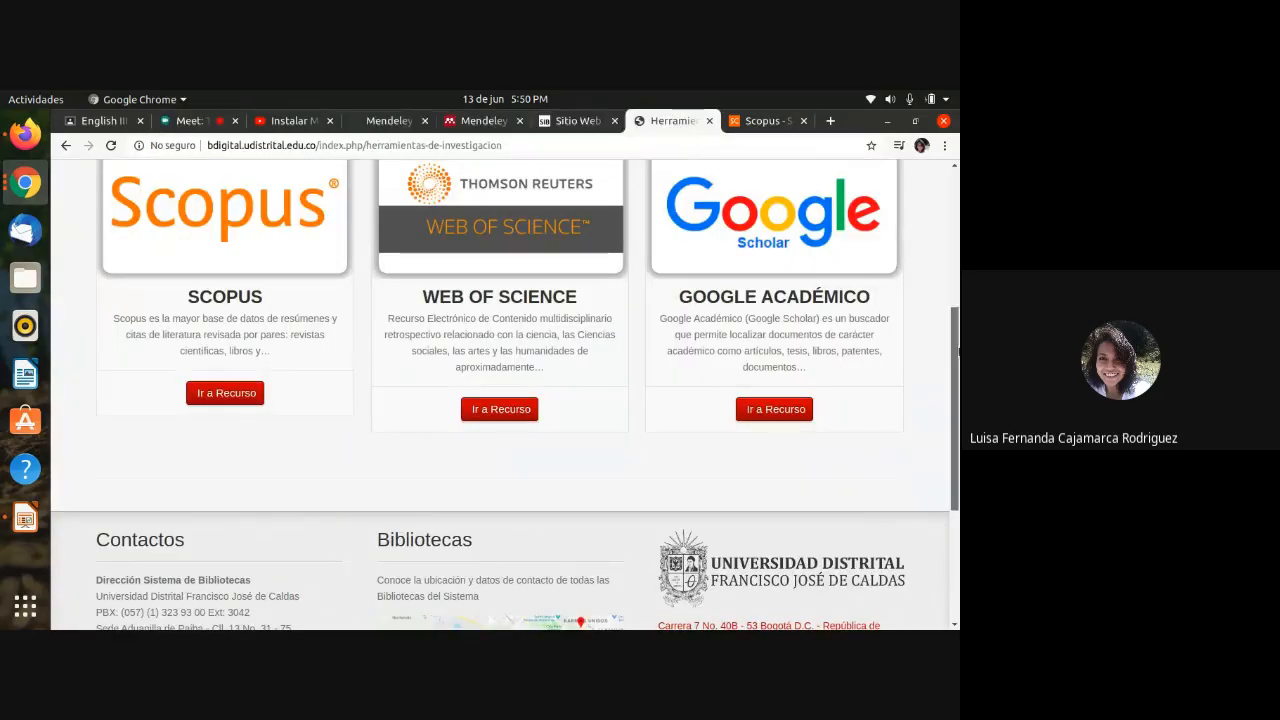
Step: Load bdigital.udistrital.edu.co, removing a stray trailing letter that caused a Not Found page
{"action": "left_click_drag", "start_coordinate": [954, 328], "coordinate": [950, 185]}
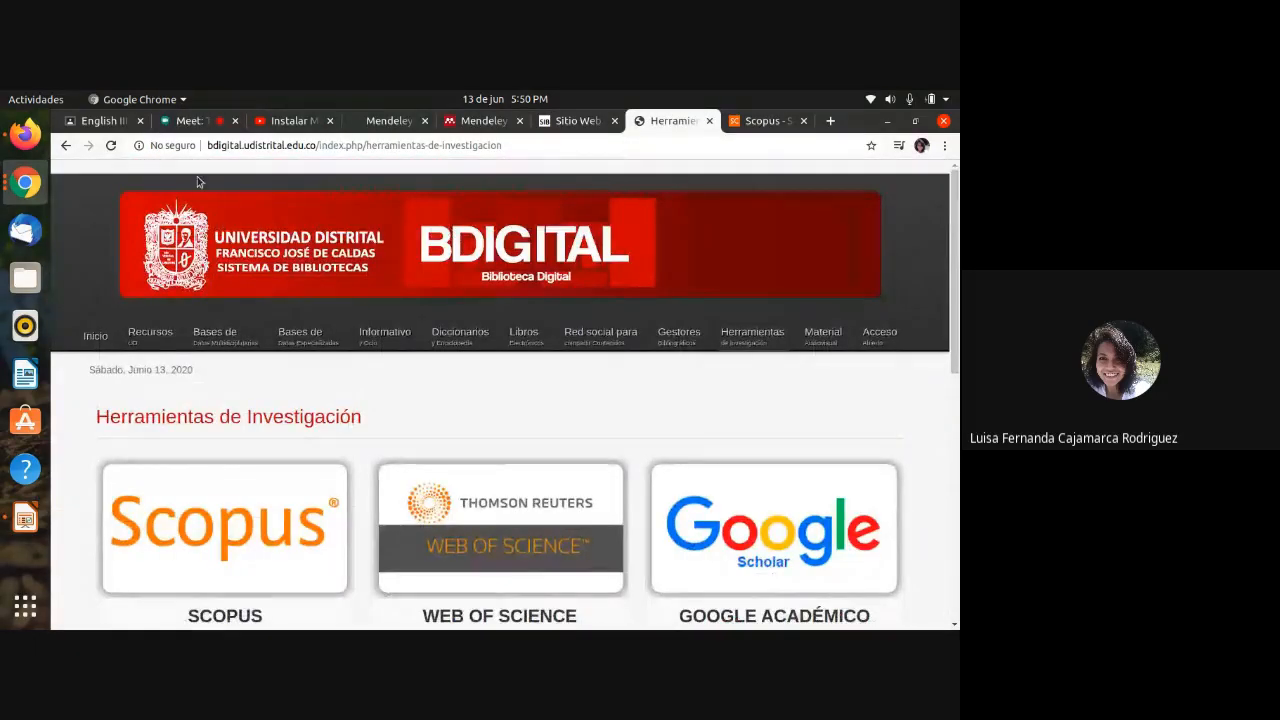
{"action": "left_click", "coordinate": [437, 145]}
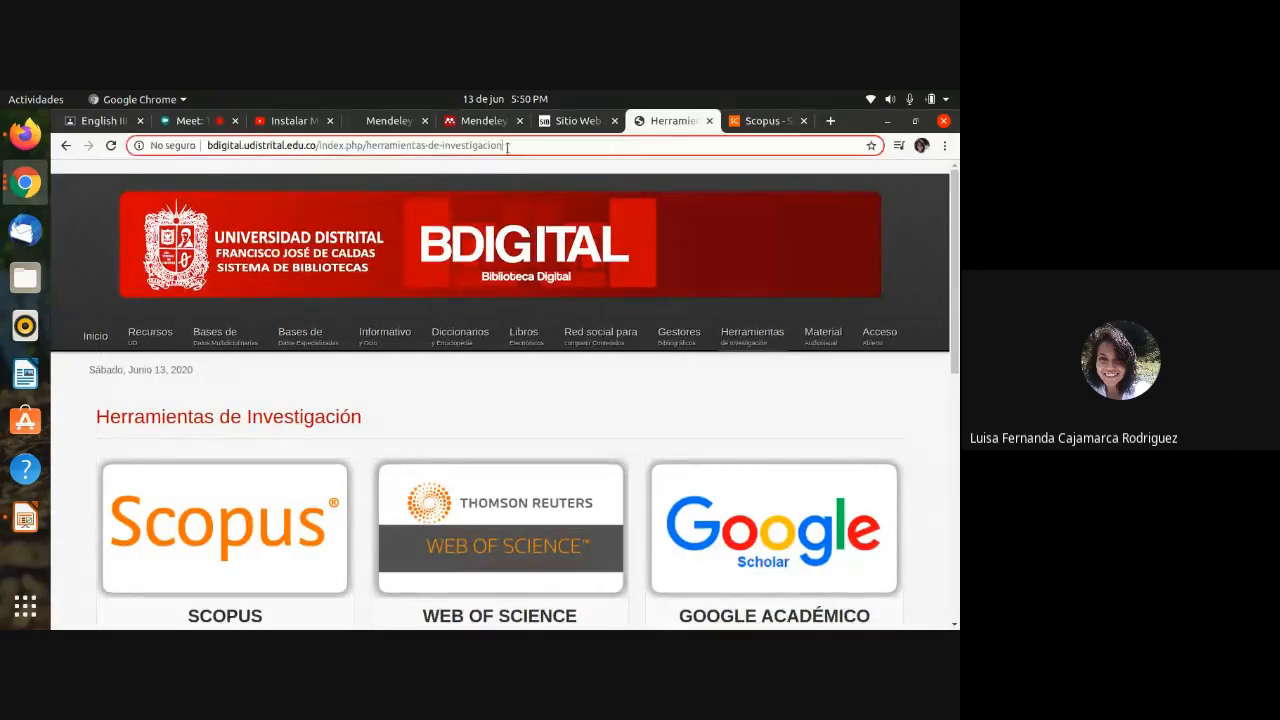
{"action": "left_click_drag", "start_coordinate": [501, 145], "coordinate": [318, 146]}
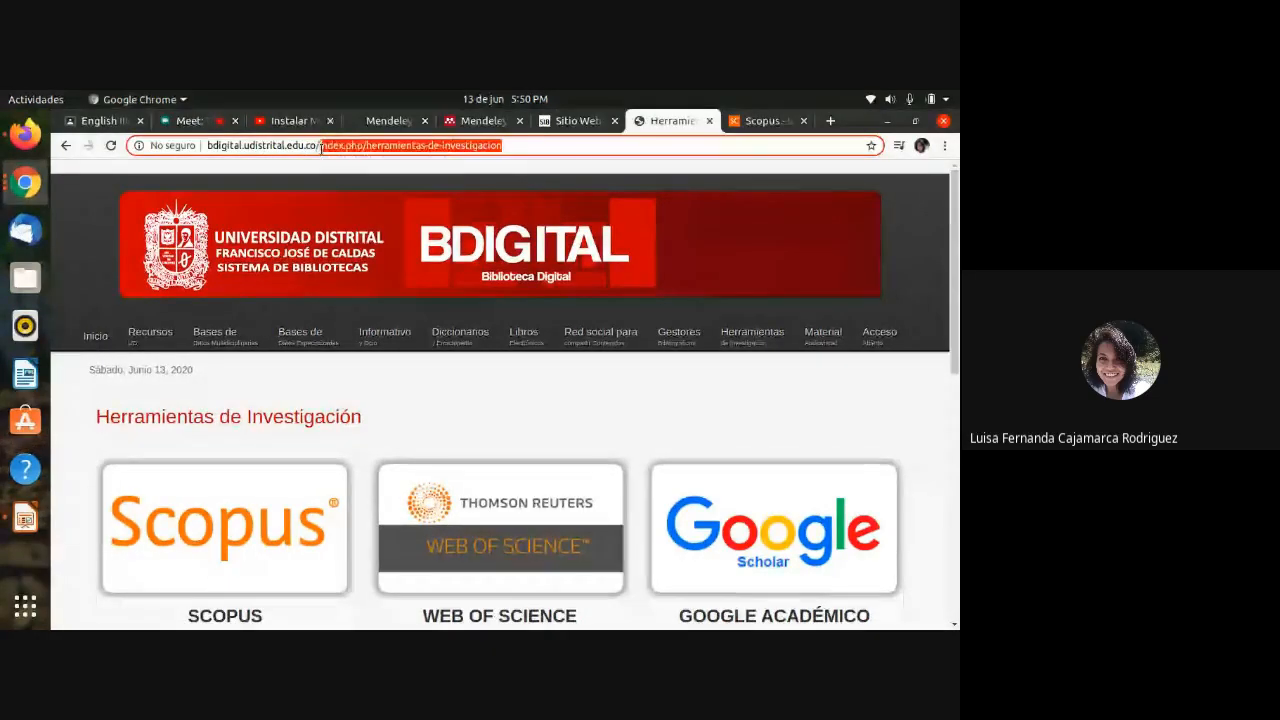
{"action": "type", "text": "igital.udistrital.edu.co/i"}
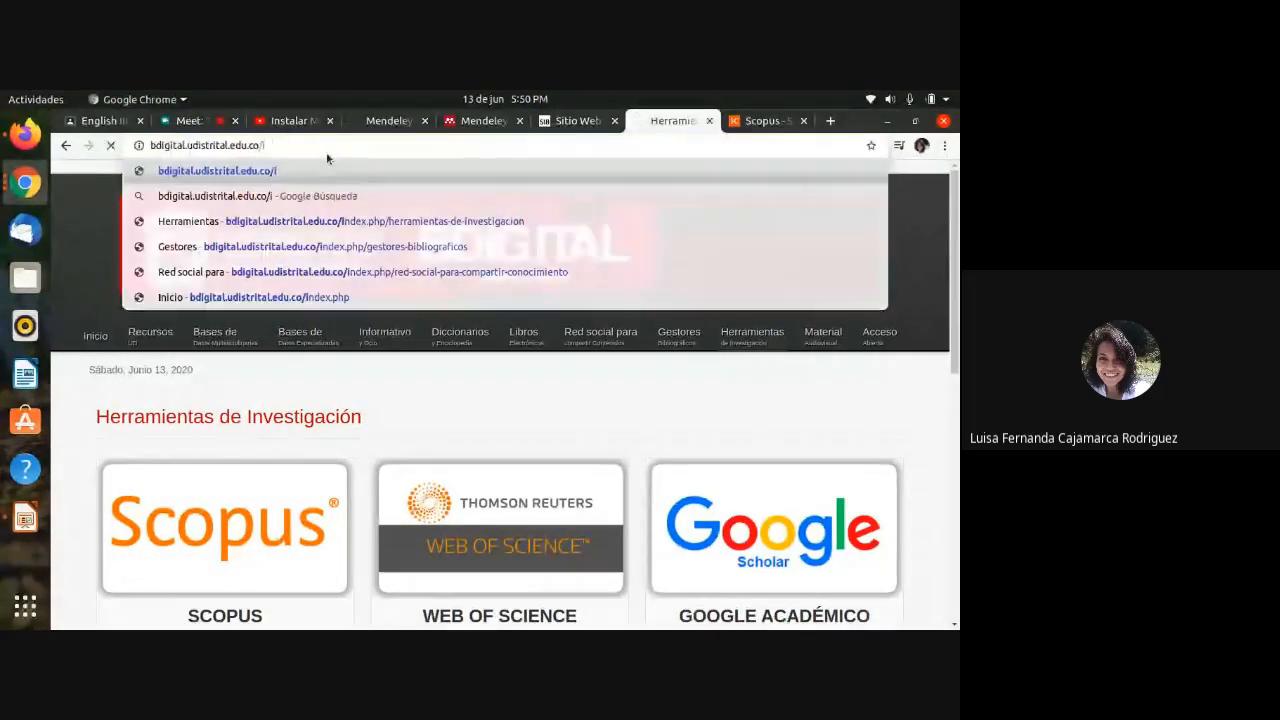
{"action": "key", "text": "Return"}
{"action": "left_click", "coordinate": [334, 145]}
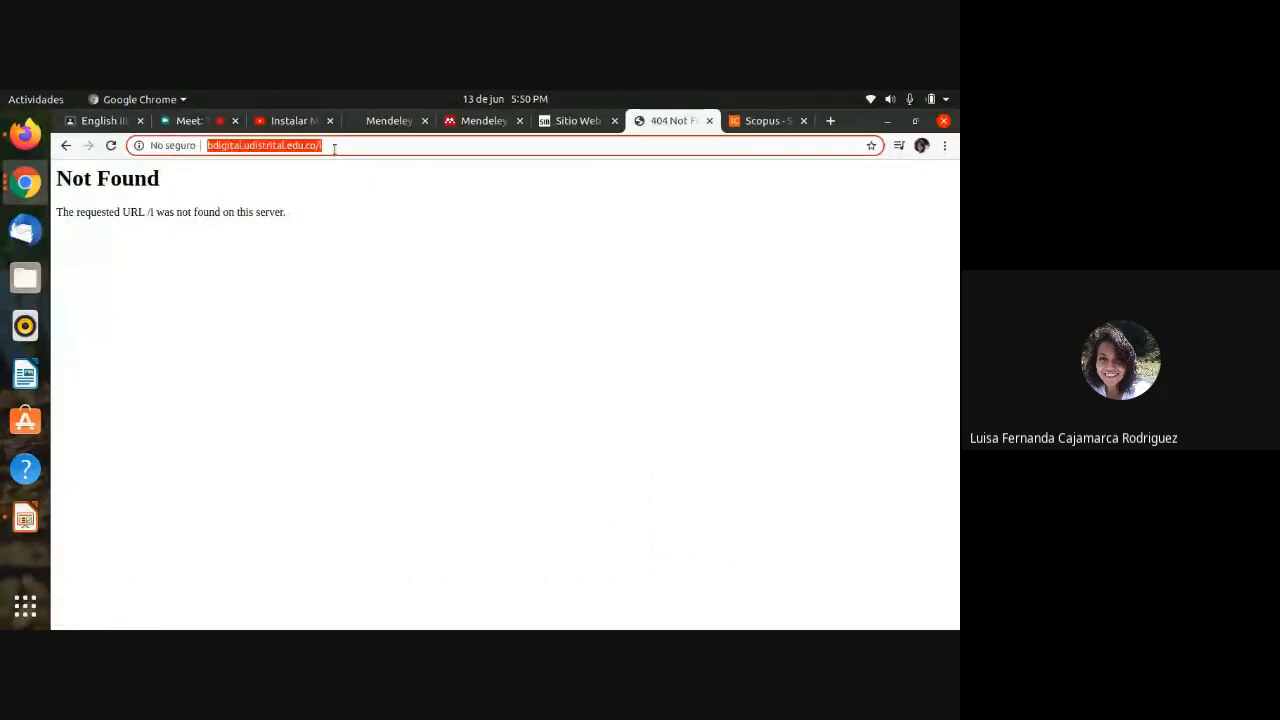
{"action": "left_click", "coordinate": [334, 145]}
{"action": "key", "text": "BackSpace"}
{"action": "key", "text": "BackSpace"}
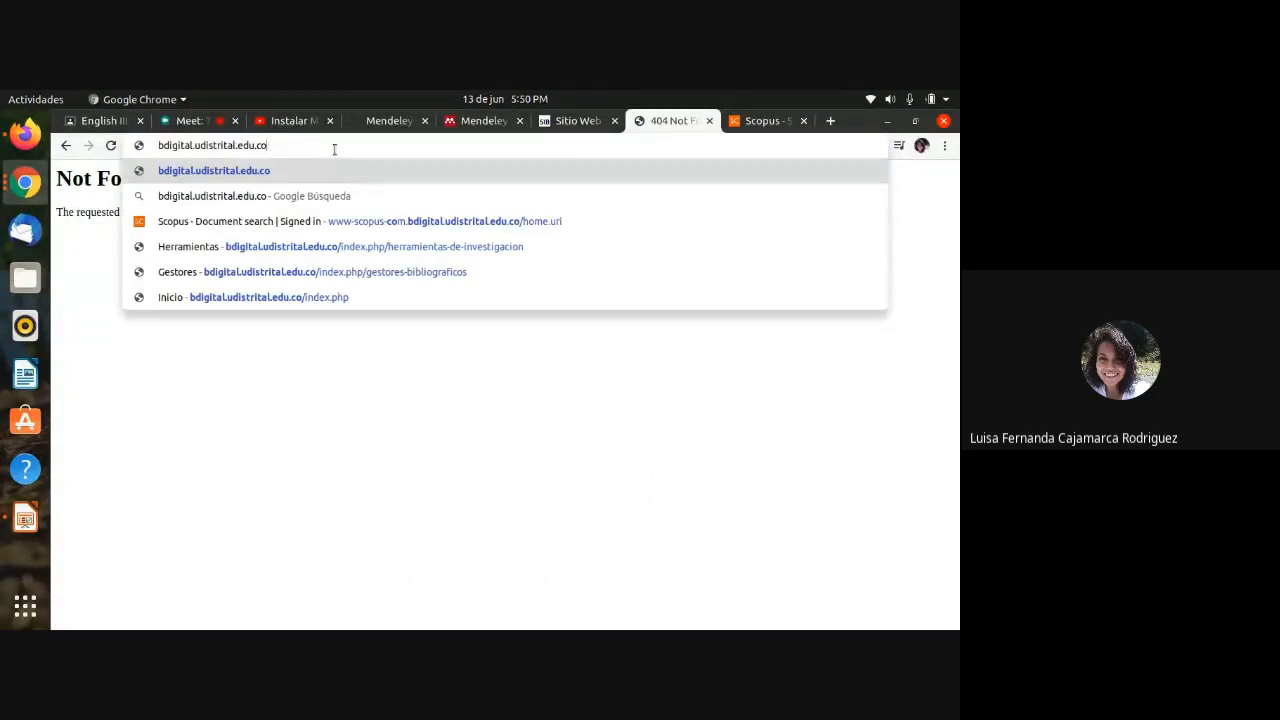
{"action": "key", "text": "Return"}
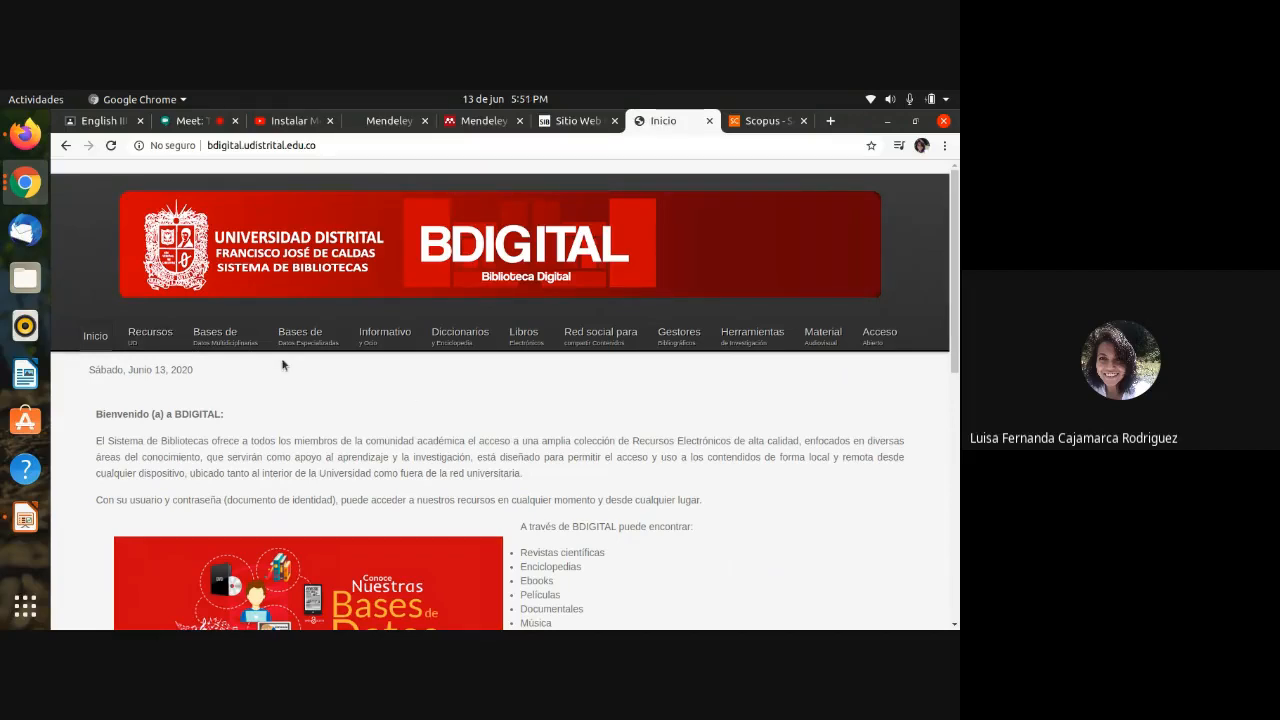
Step: Go via the multidisciplinary and specialised database pages to Gestores Bibliográficos, listing EndNote and Mendeley
{"action": "left_click", "coordinate": [232, 344]}
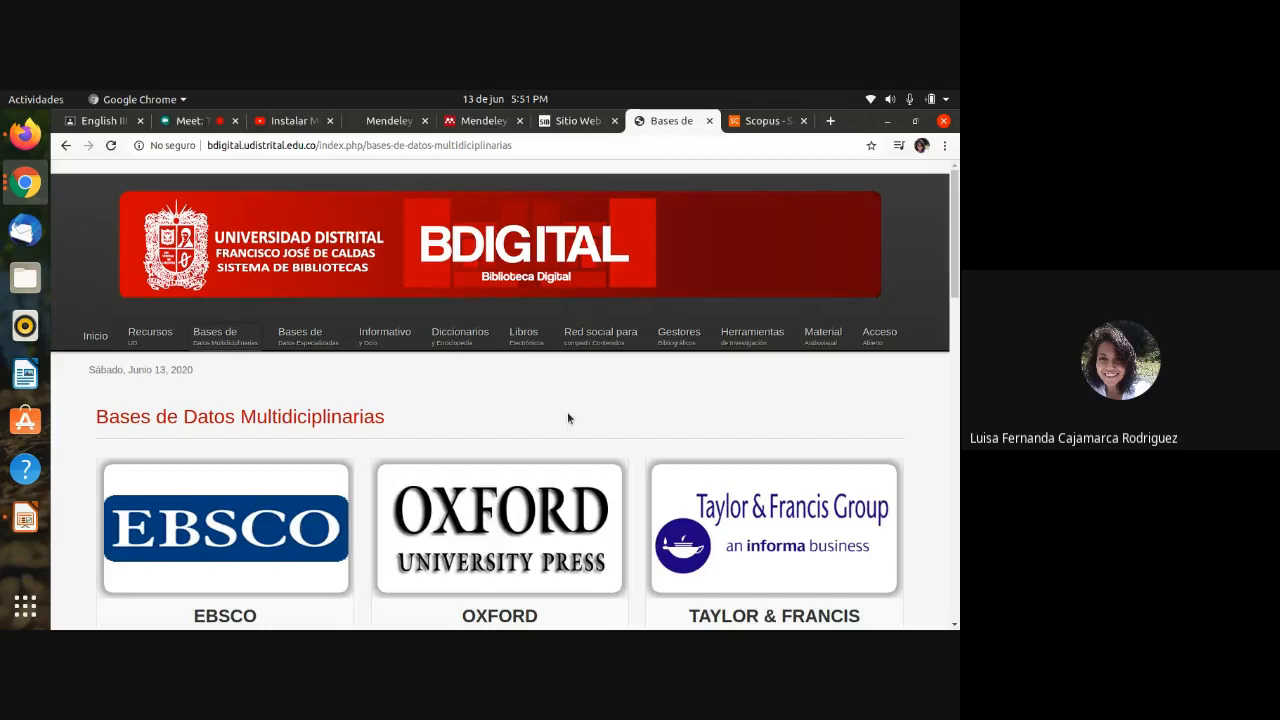
{"action": "left_click", "coordinate": [321, 346]}
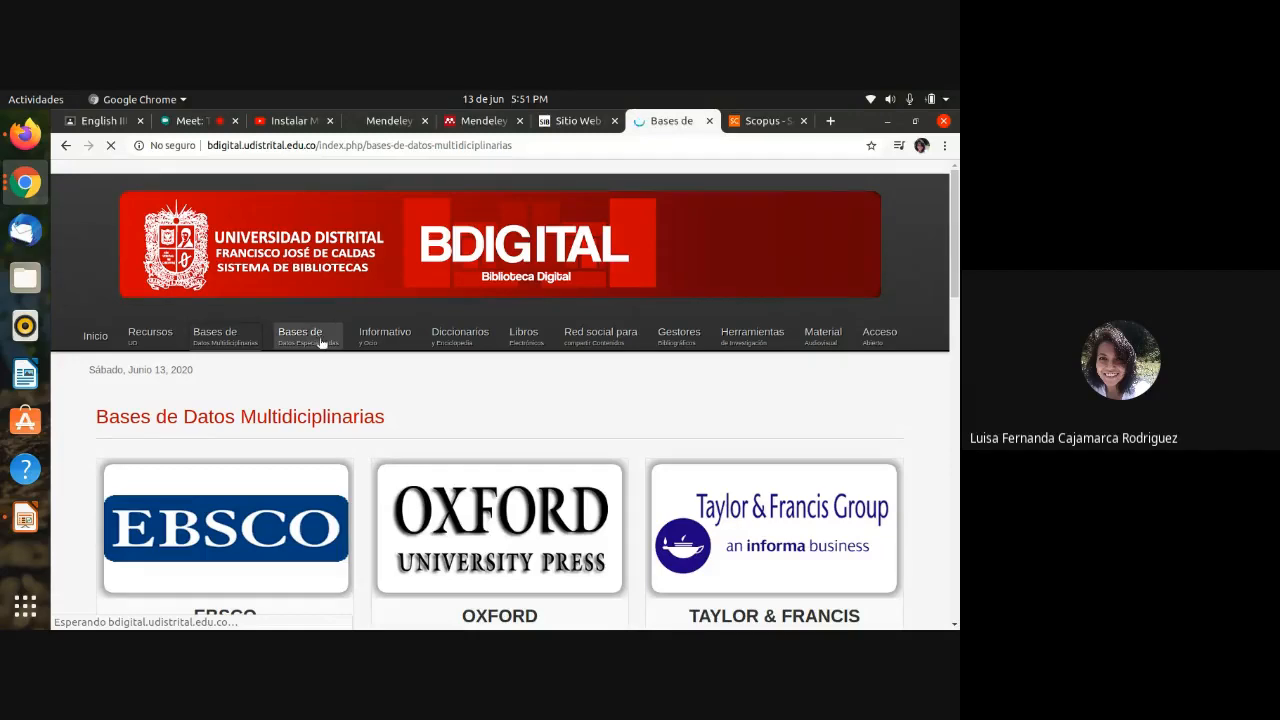
{"action": "left_click", "coordinate": [321, 342]}
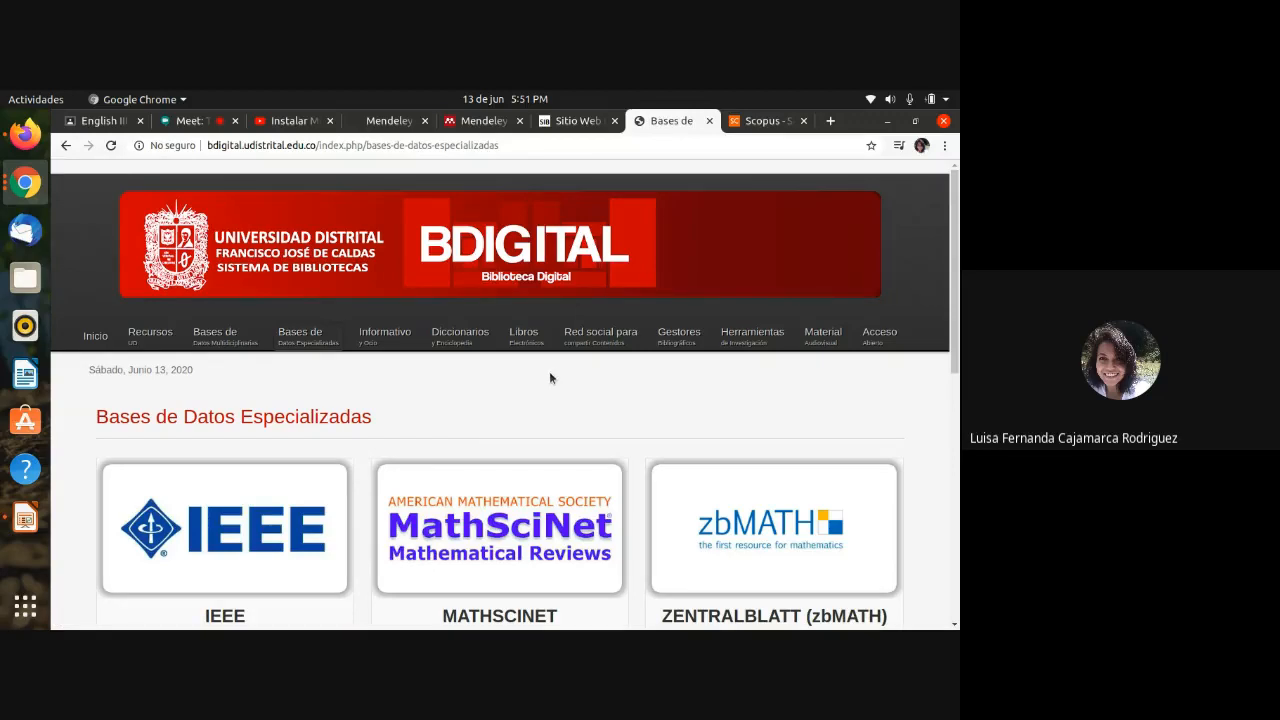
{"action": "left_click", "coordinate": [680, 341]}
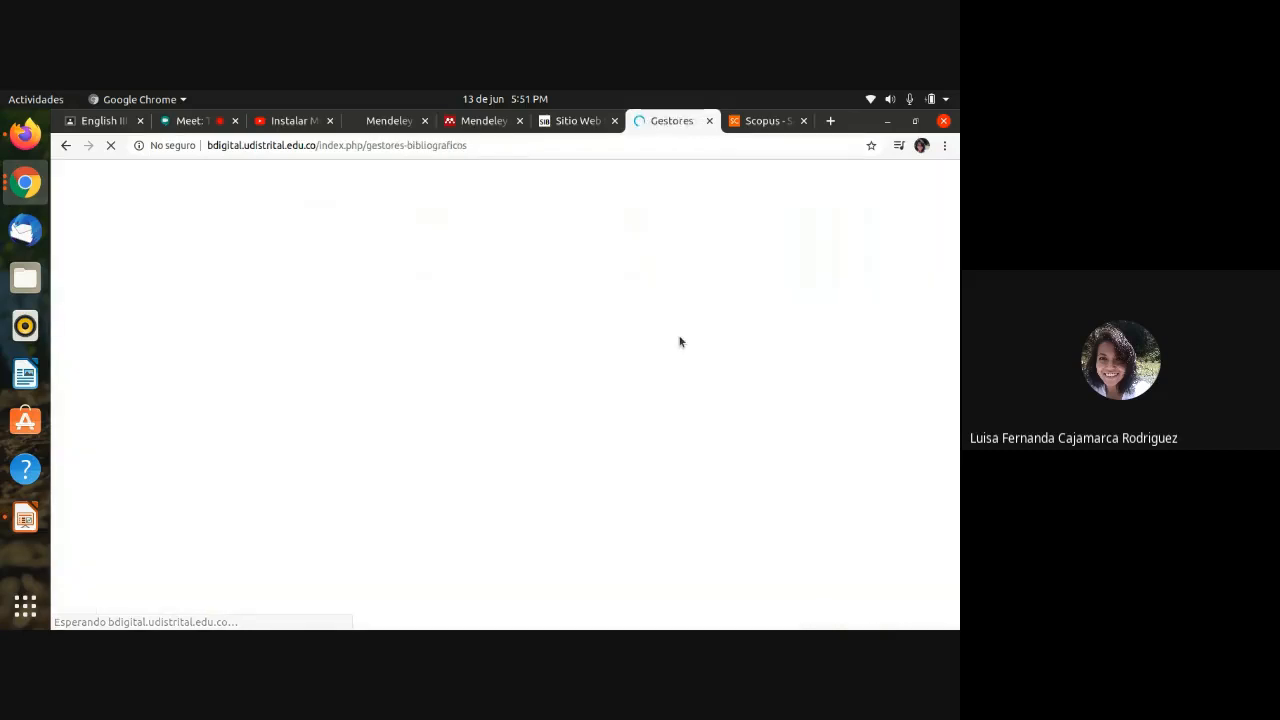
{"action": "scroll", "coordinate": [576, 510], "scroll_direction": "down", "scroll_amount": 3}
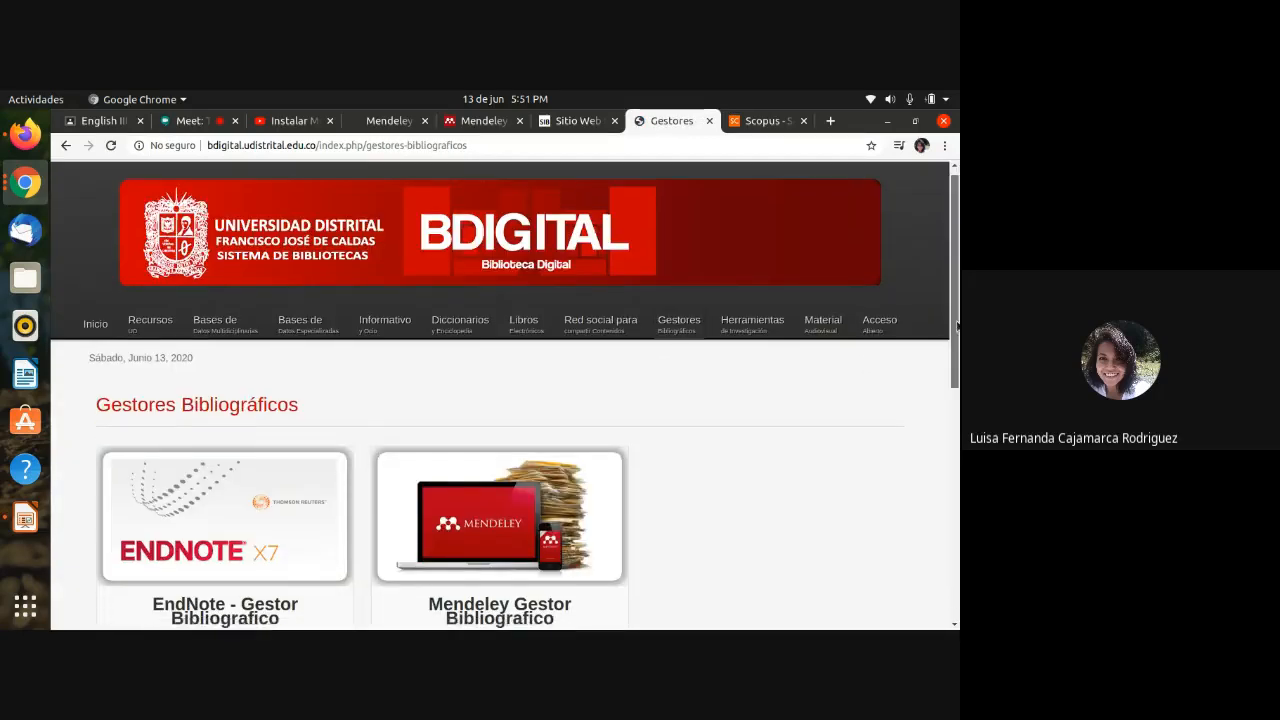
Step: Open Mendeley through the library's proxy, confirm the proxied address, and go to the Datasets page
{"action": "left_click", "coordinate": [521, 505]}
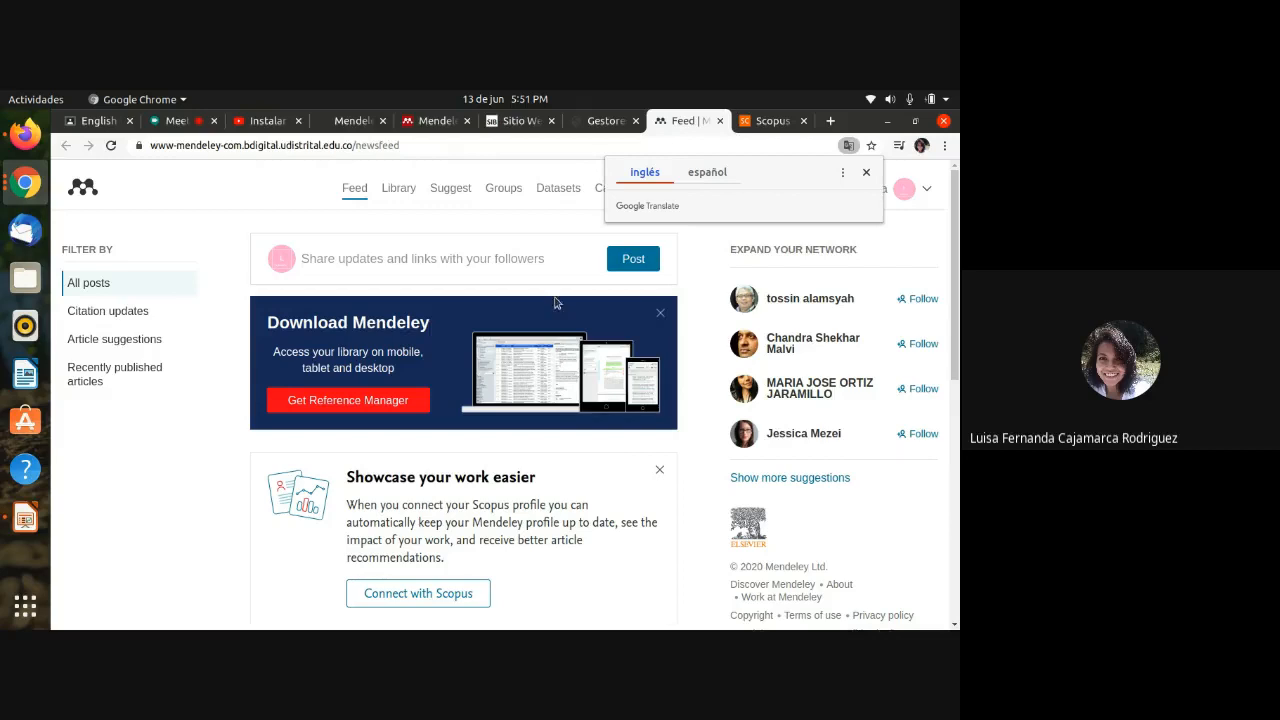
{"action": "left_click", "coordinate": [419, 146]}
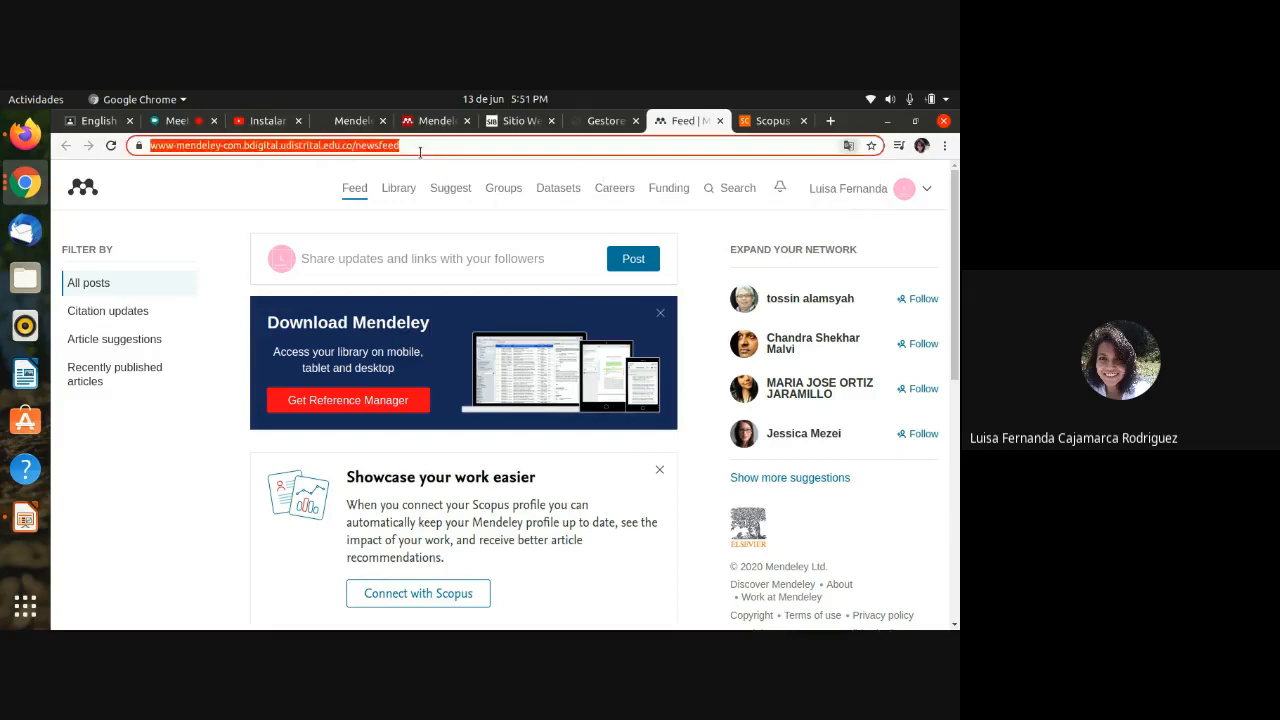
{"action": "left_click", "coordinate": [420, 147]}
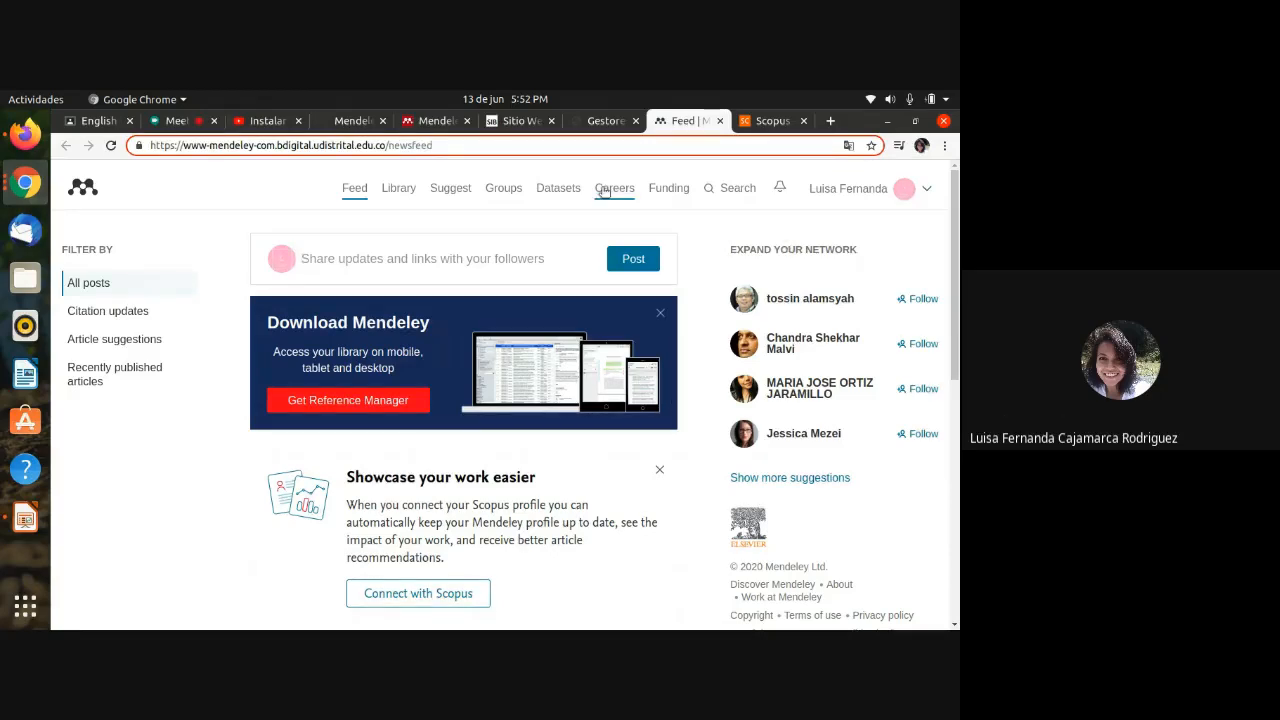
{"action": "left_click", "coordinate": [926, 197]}
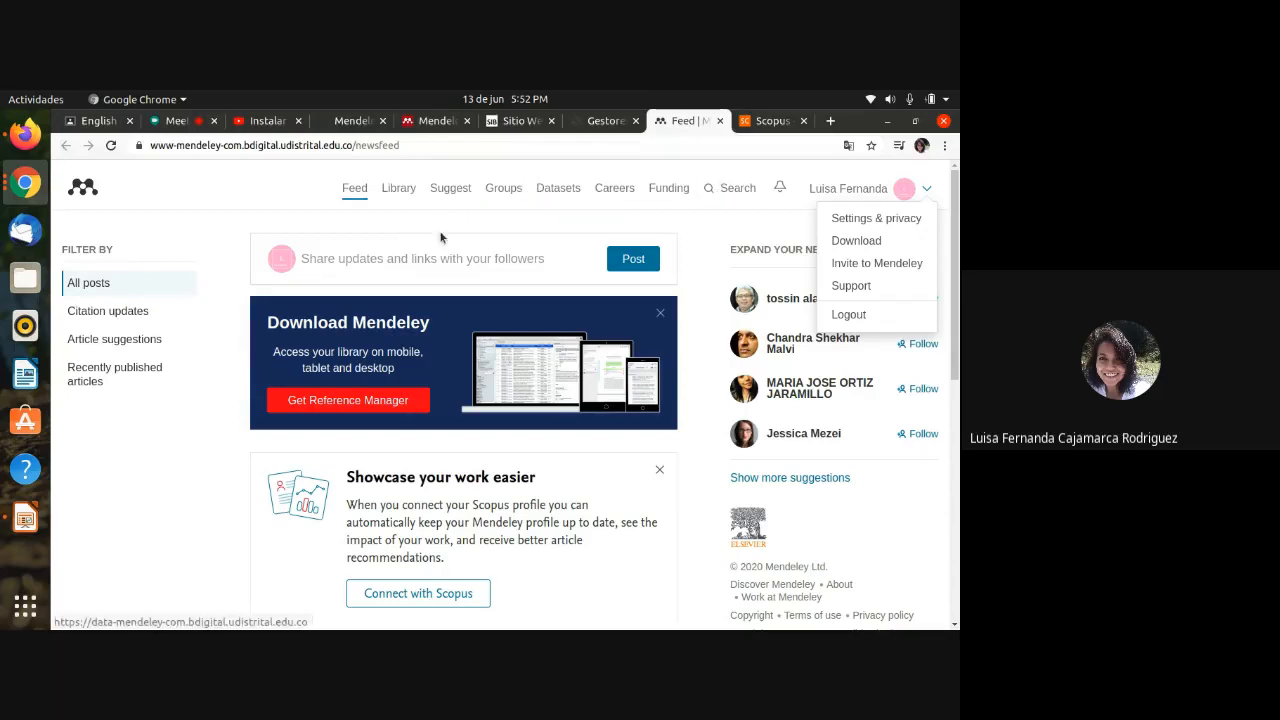
{"action": "left_click", "coordinate": [566, 188]}
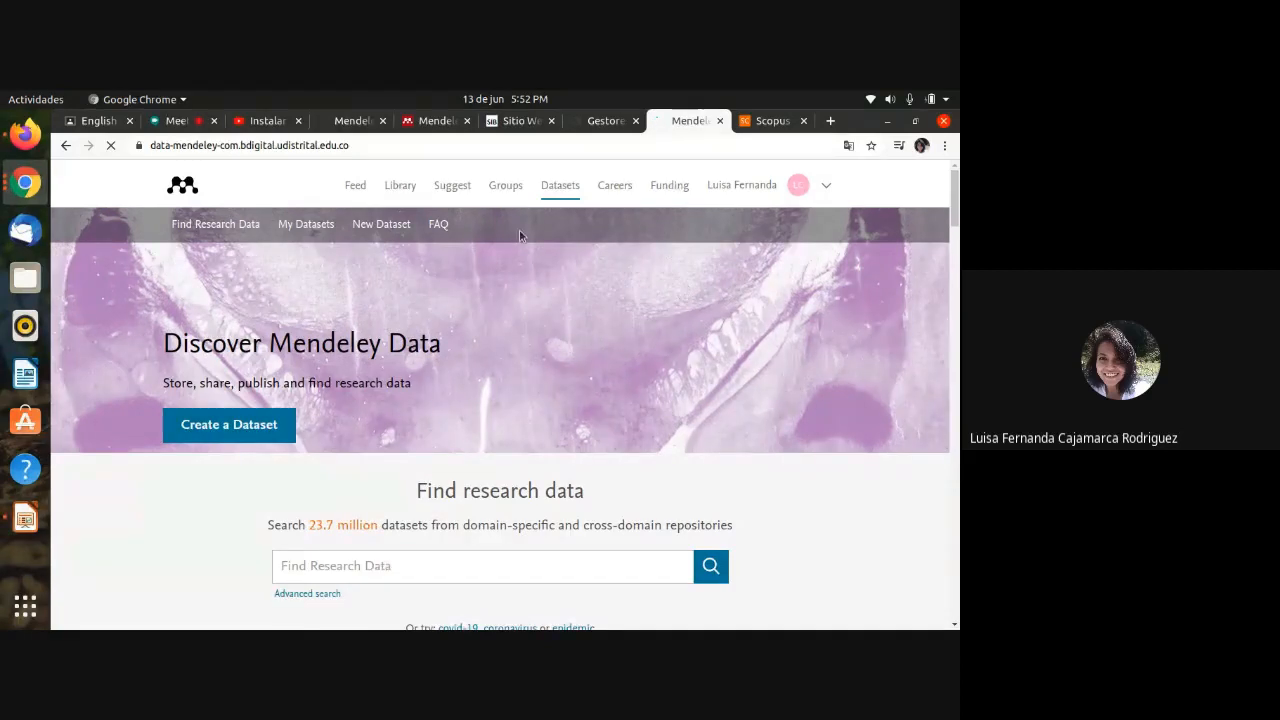
Step: View the Mendeley Suggest page
{"action": "left_click", "coordinate": [446, 195]}
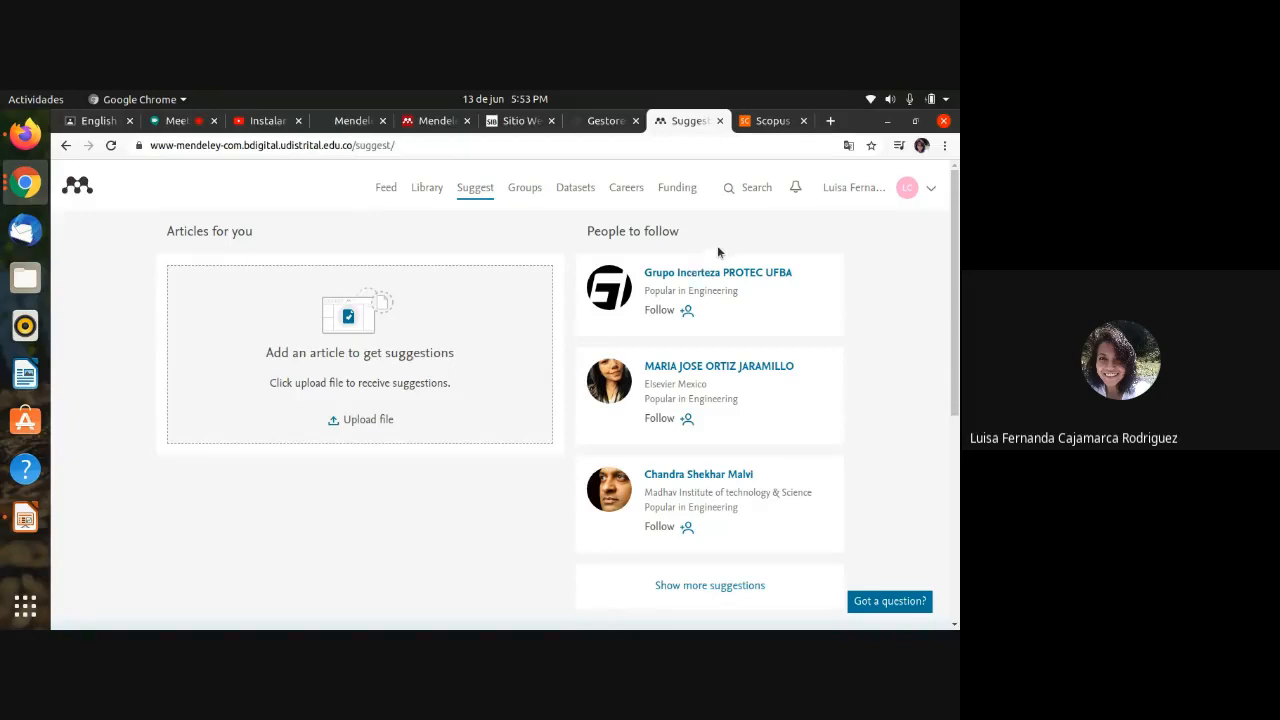
Step: Close the Mendeley tab to get back to BDIGITAL's Gestores Bibliográficos page
{"action": "left_click", "coordinate": [720, 121]}
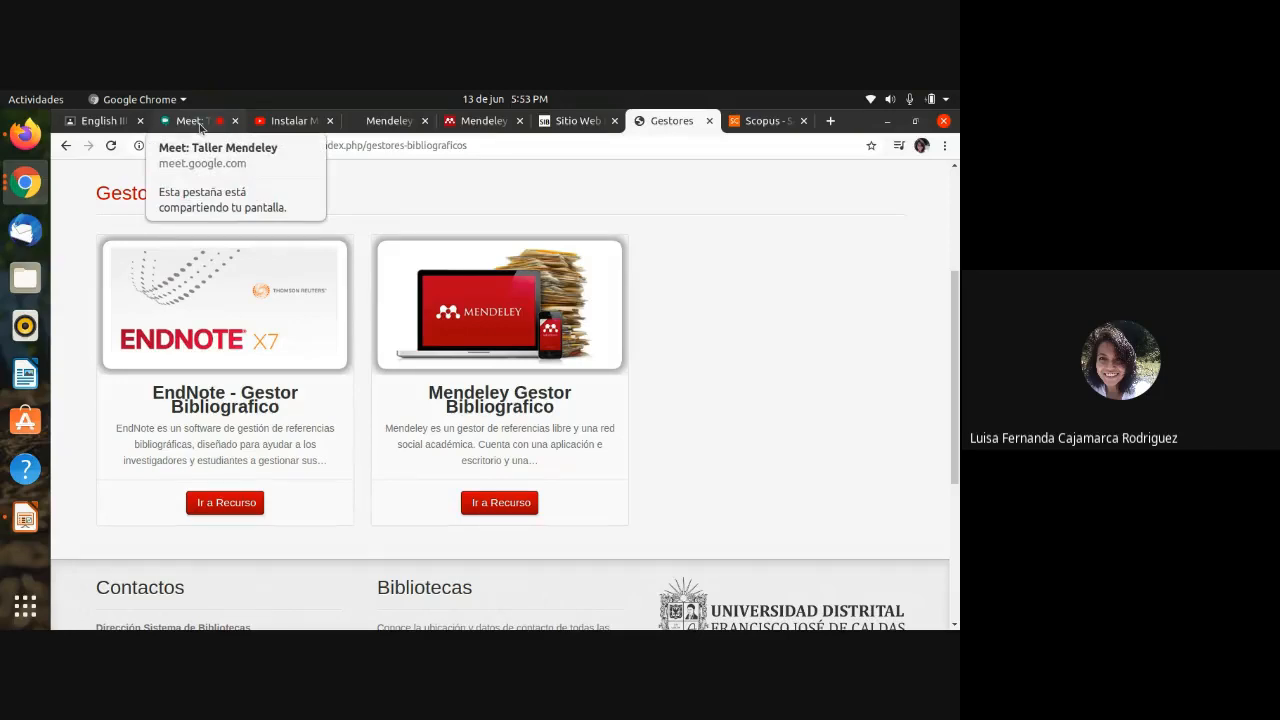
Step: Switch from the BDIGITAL page to the Google Meet call tab
{"action": "left_click", "coordinate": [200, 125]}
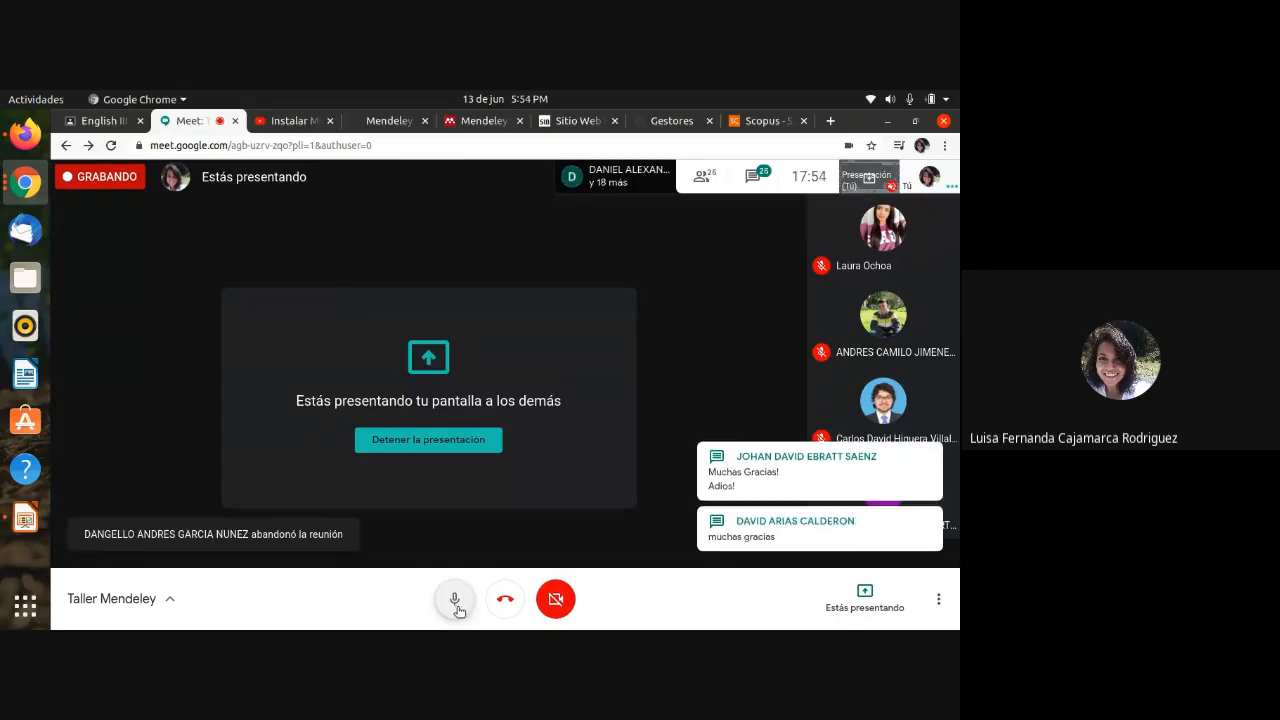
Step: Mute your microphone in the Meet call
{"action": "left_click", "coordinate": [455, 600]}
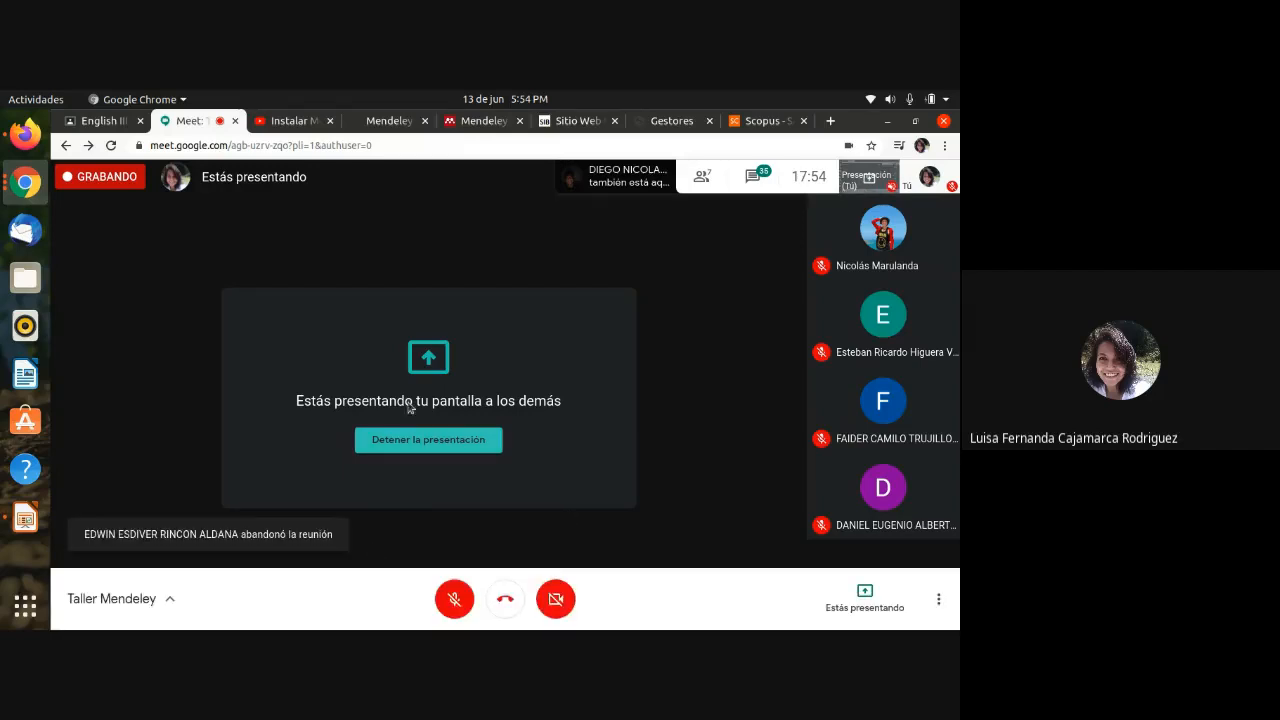
Step: Stop presenting the screen with 'Detener la presentación'
{"action": "left_click", "coordinate": [427, 441]}
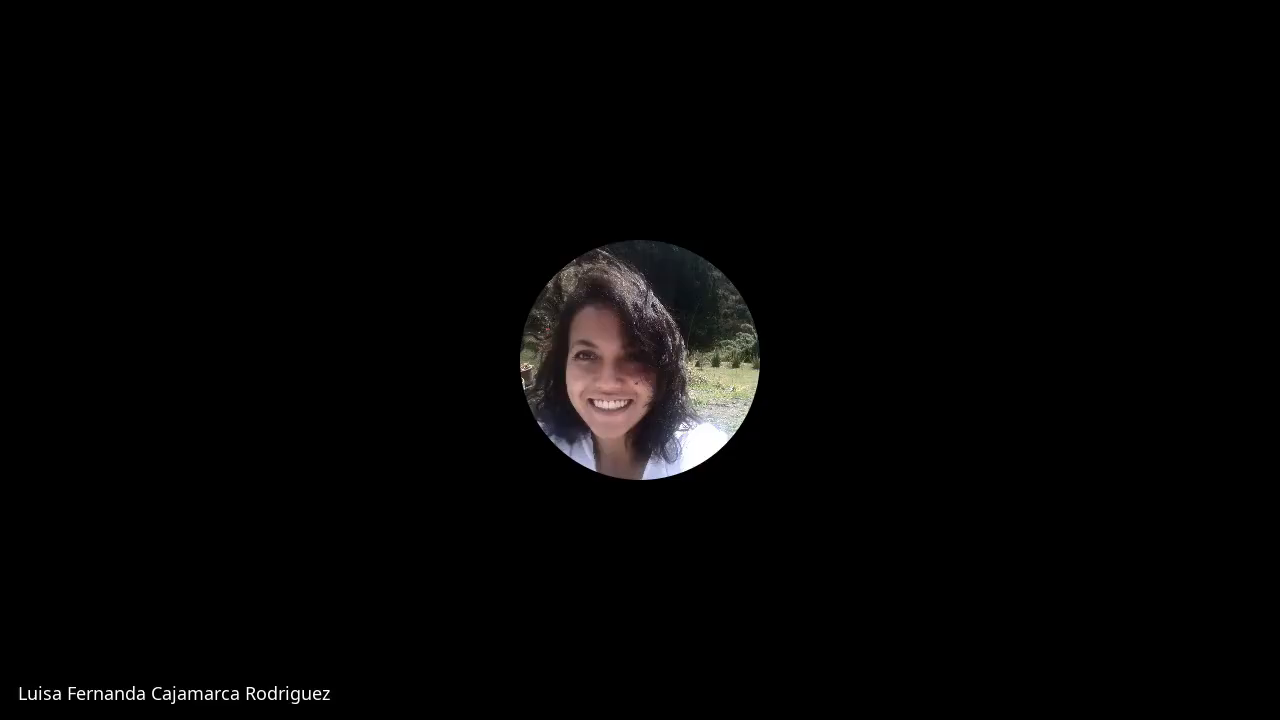